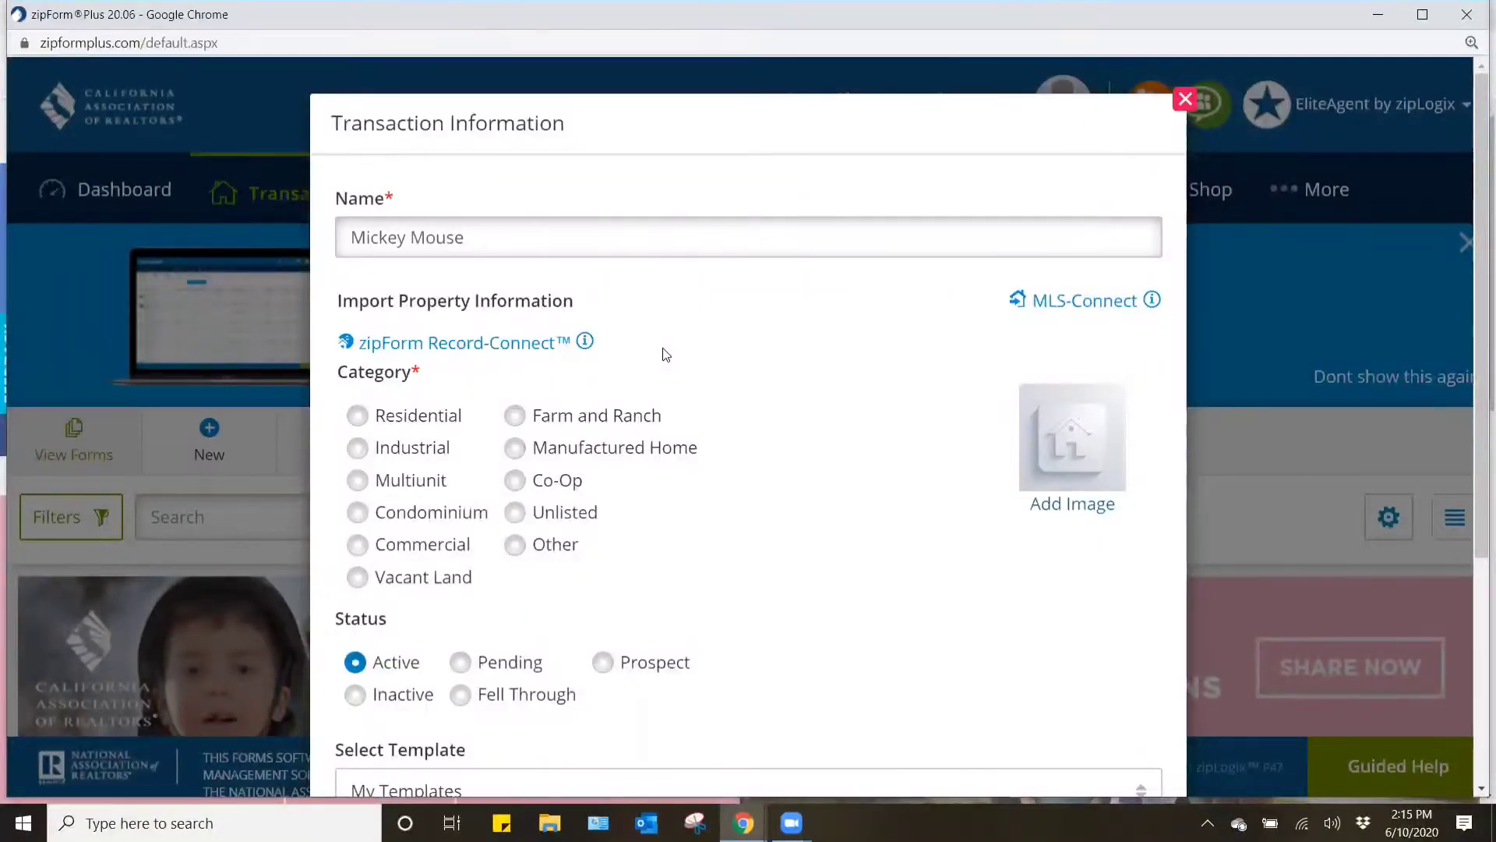
- Set the new transaction's category to Residential, apply the Personal - Residential Buyer Template and save the transaction
left_click(358, 415)
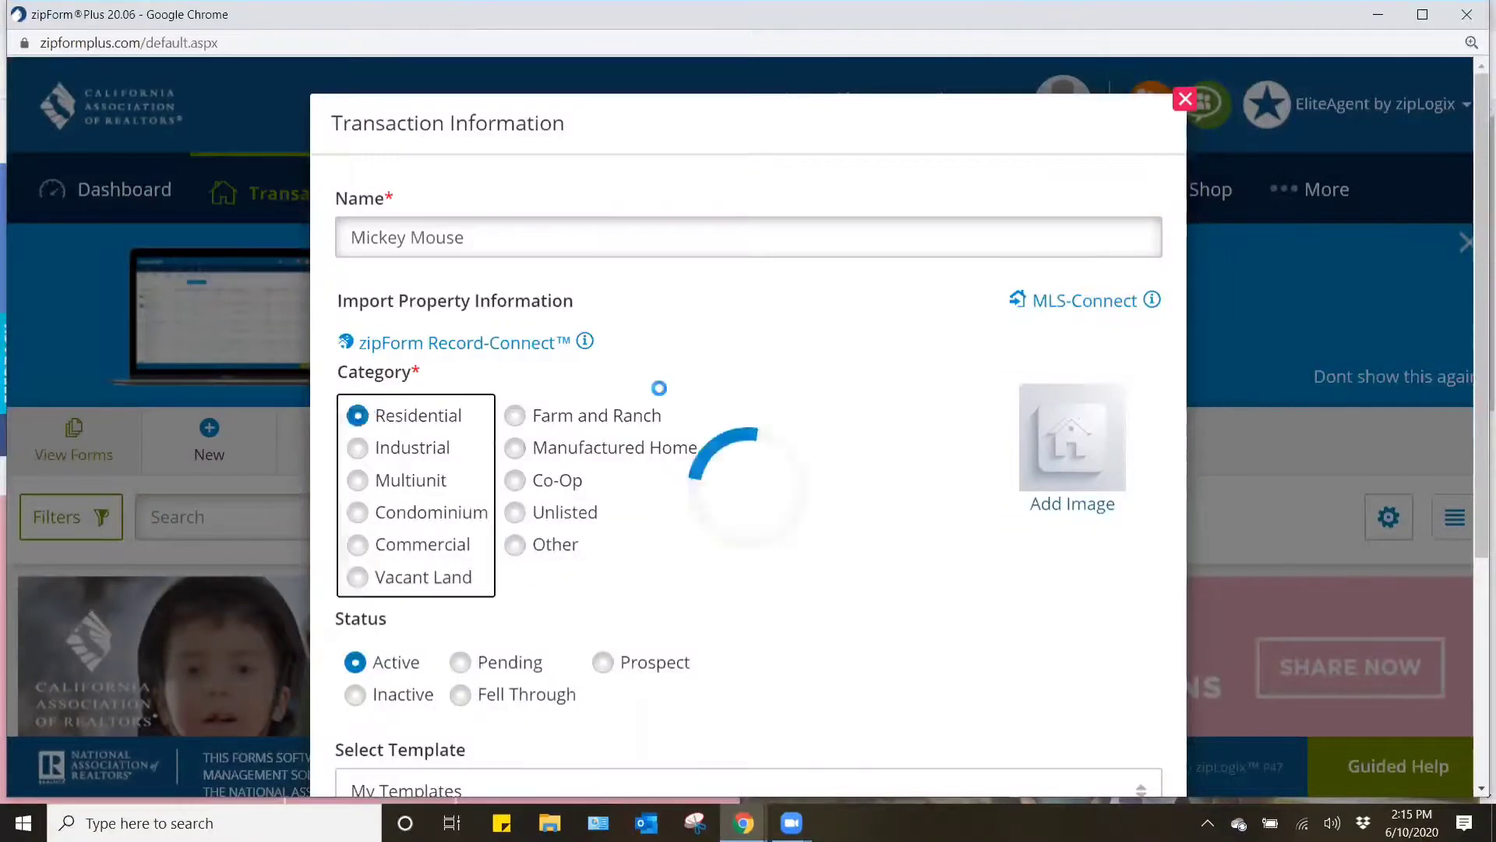
scroll(701, 384, "down", 4)
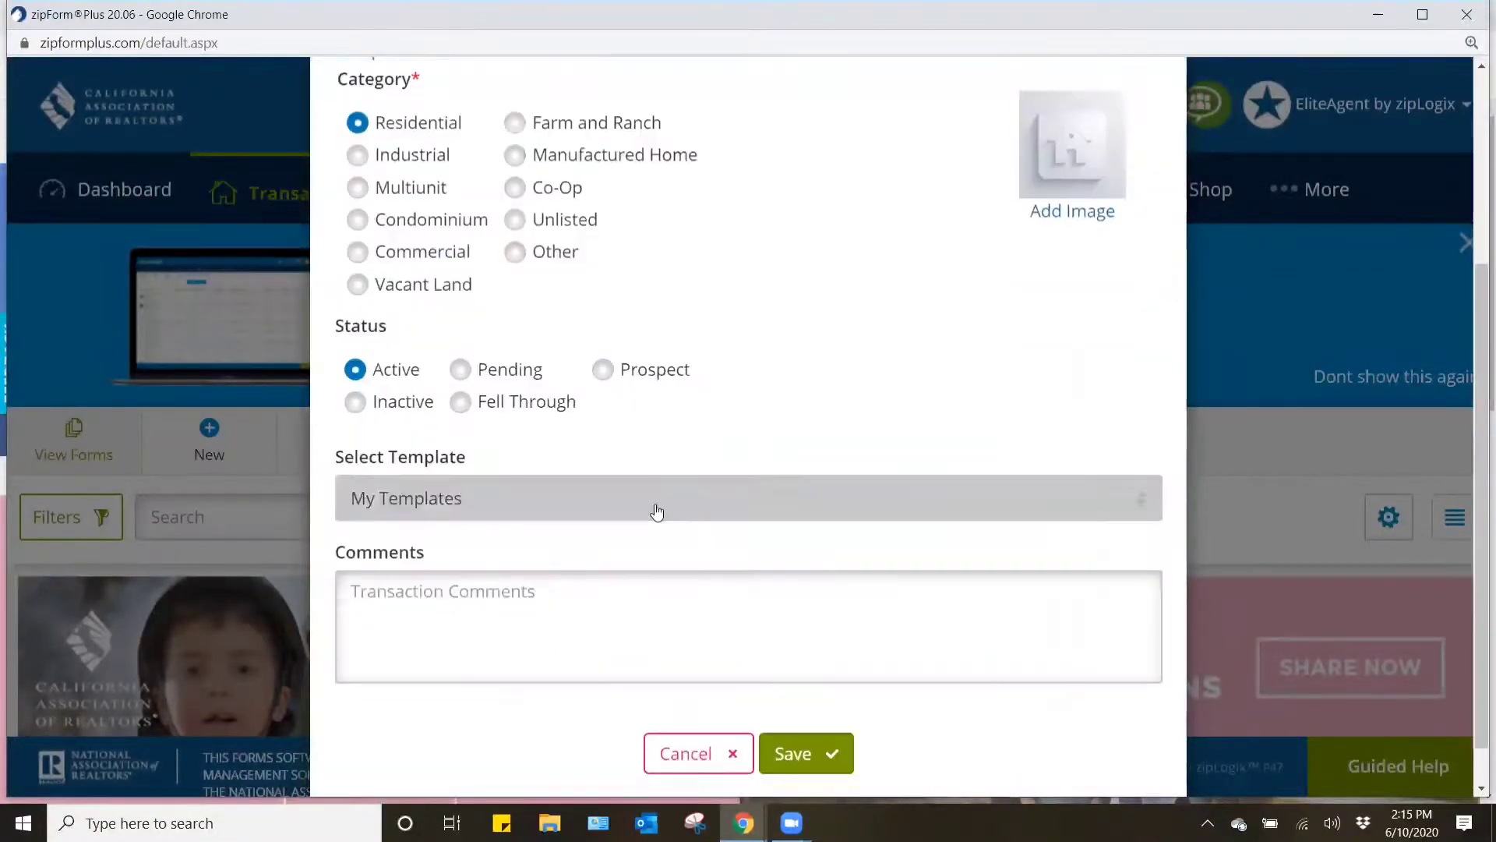
left_click(657, 511)
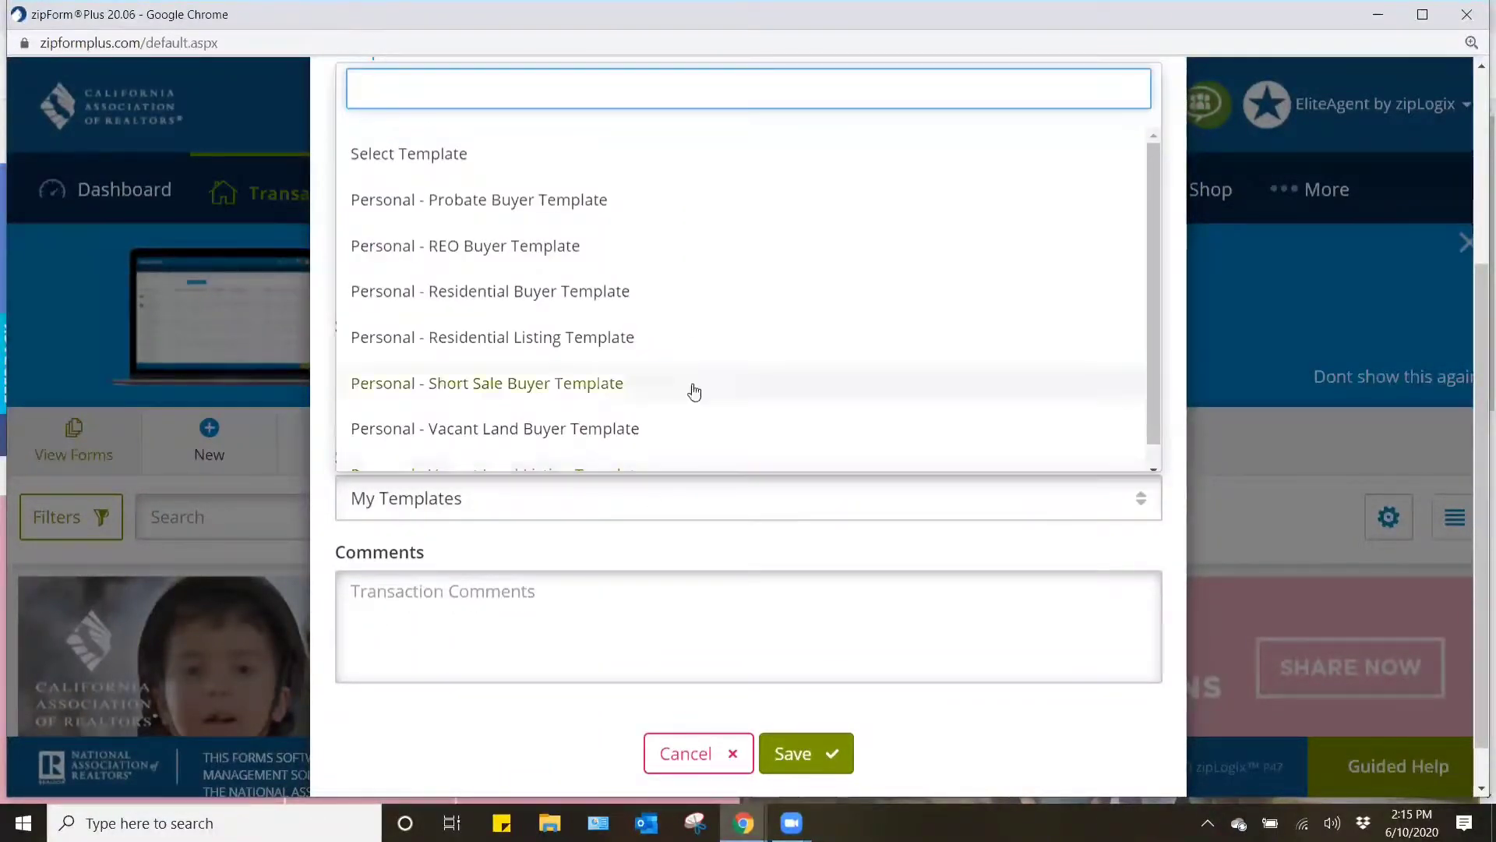
left_click(567, 295)
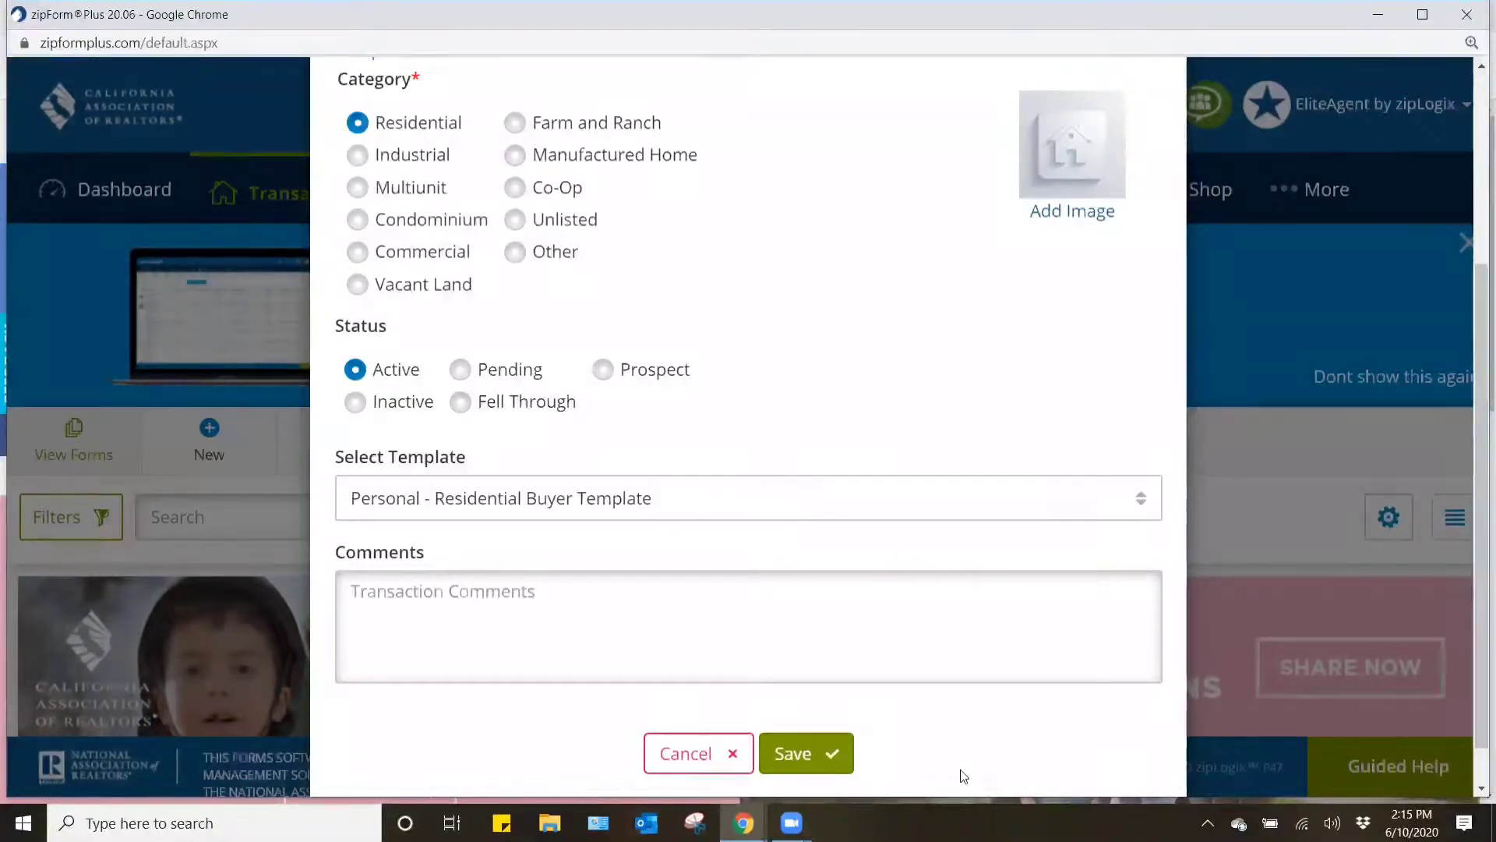
left_click(809, 755)
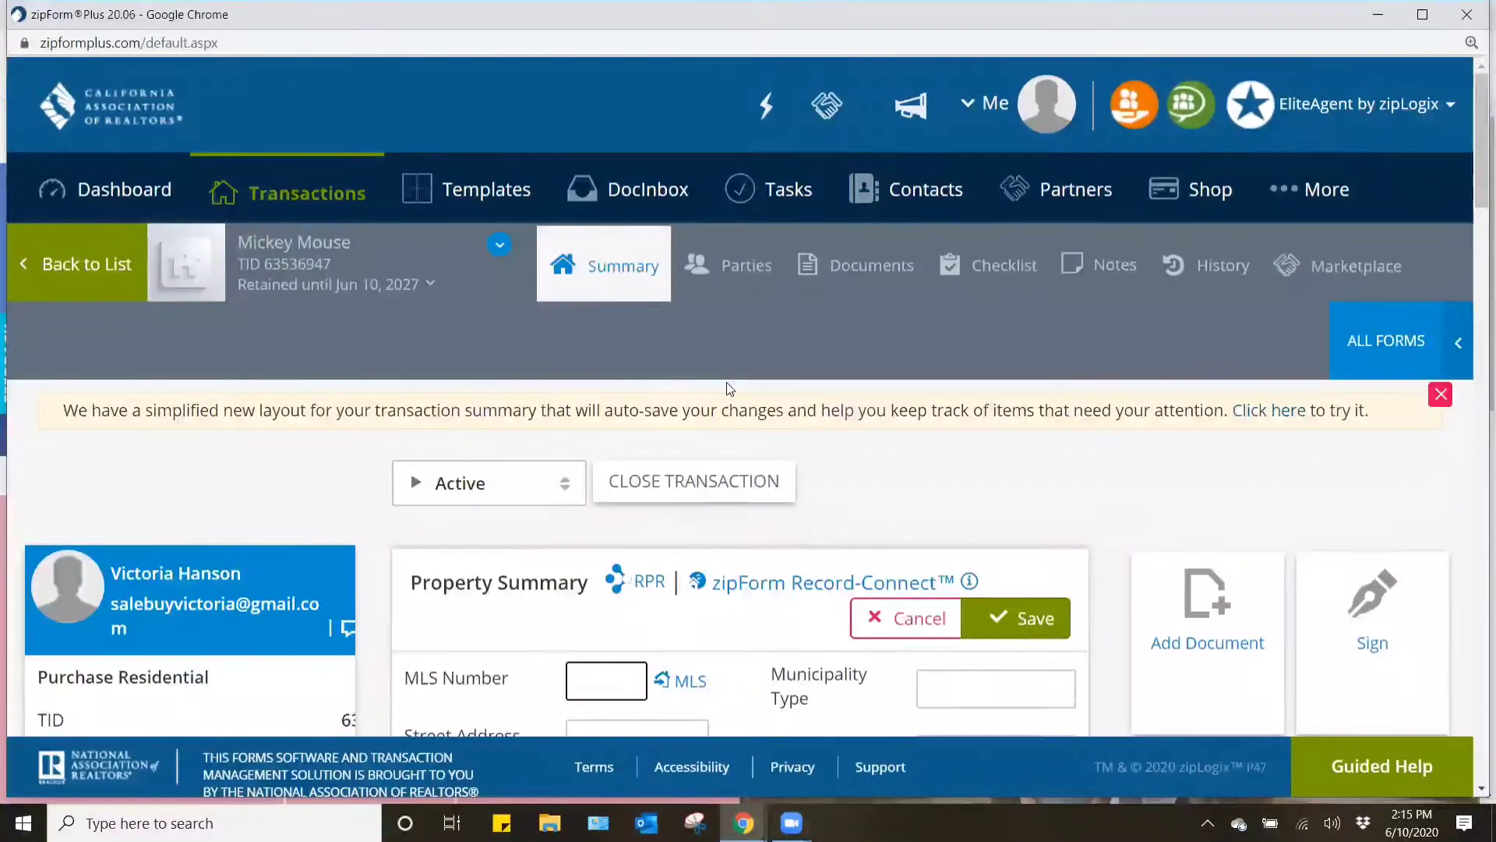
- Open the new transaction's documents and review the forms supplied by the template
left_click(893, 274)
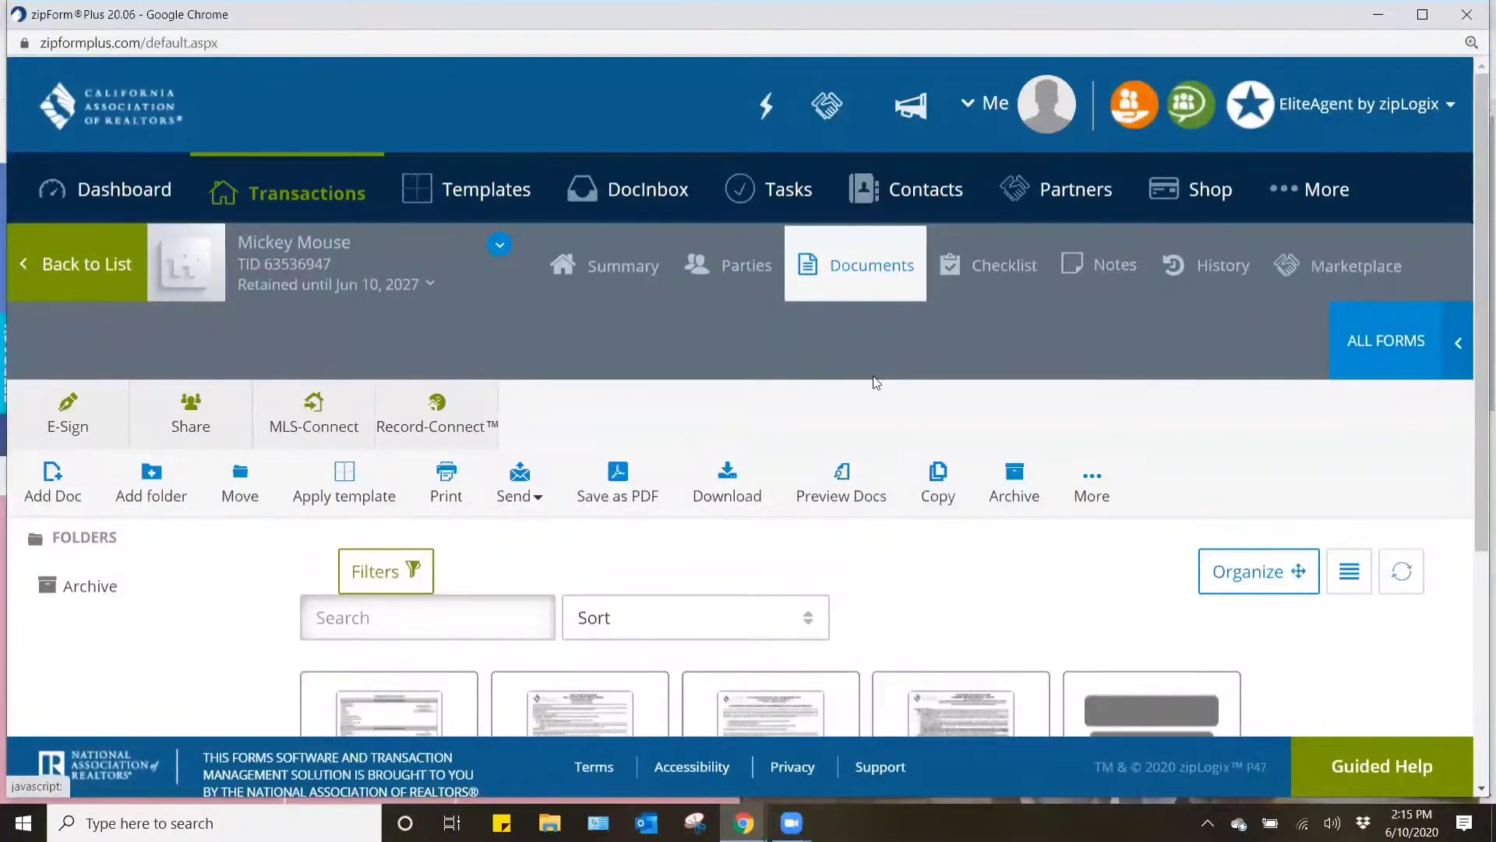
scroll(875, 382, "down", 4)
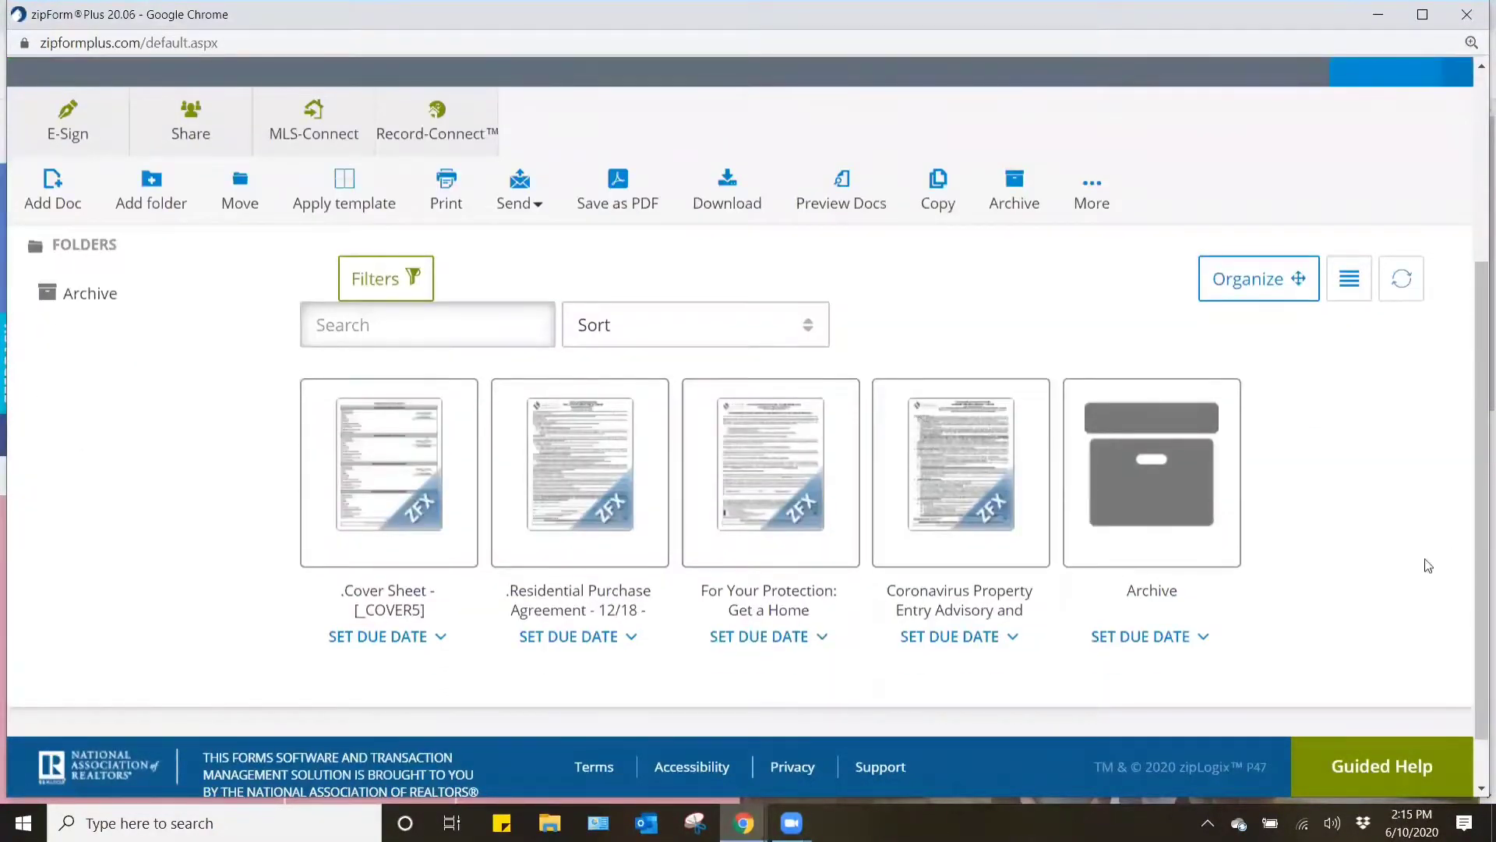
mouse_move(343, 495)
- Find FVAC in the California Association of REALTORS form library and add the FHA/VA Amendatory Clause - 11/12 to the transaction
scroll(1395, 535, "up", 4)
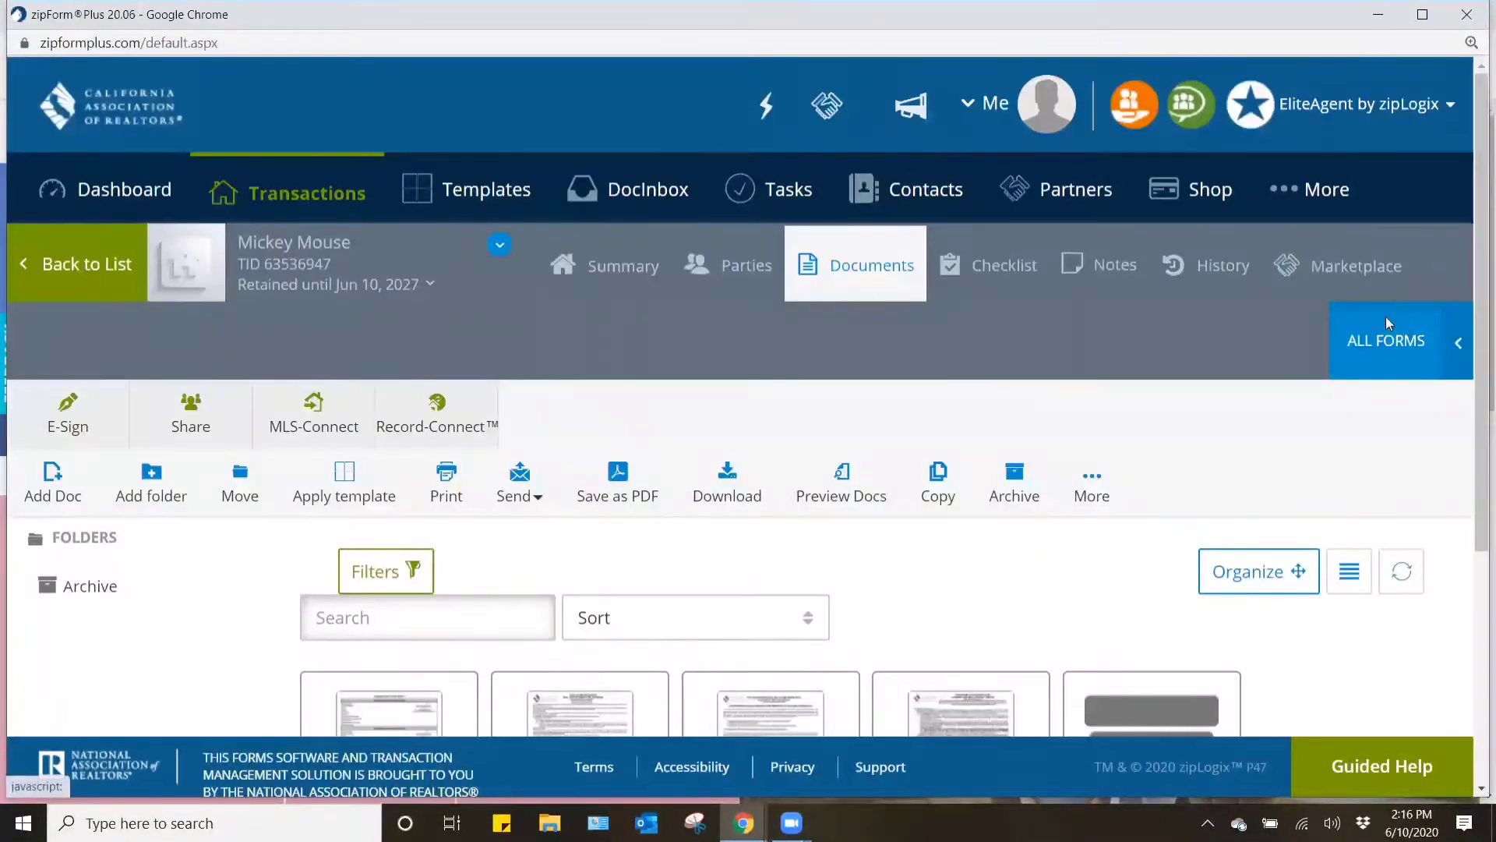
left_click(1387, 327)
left_click(1211, 246)
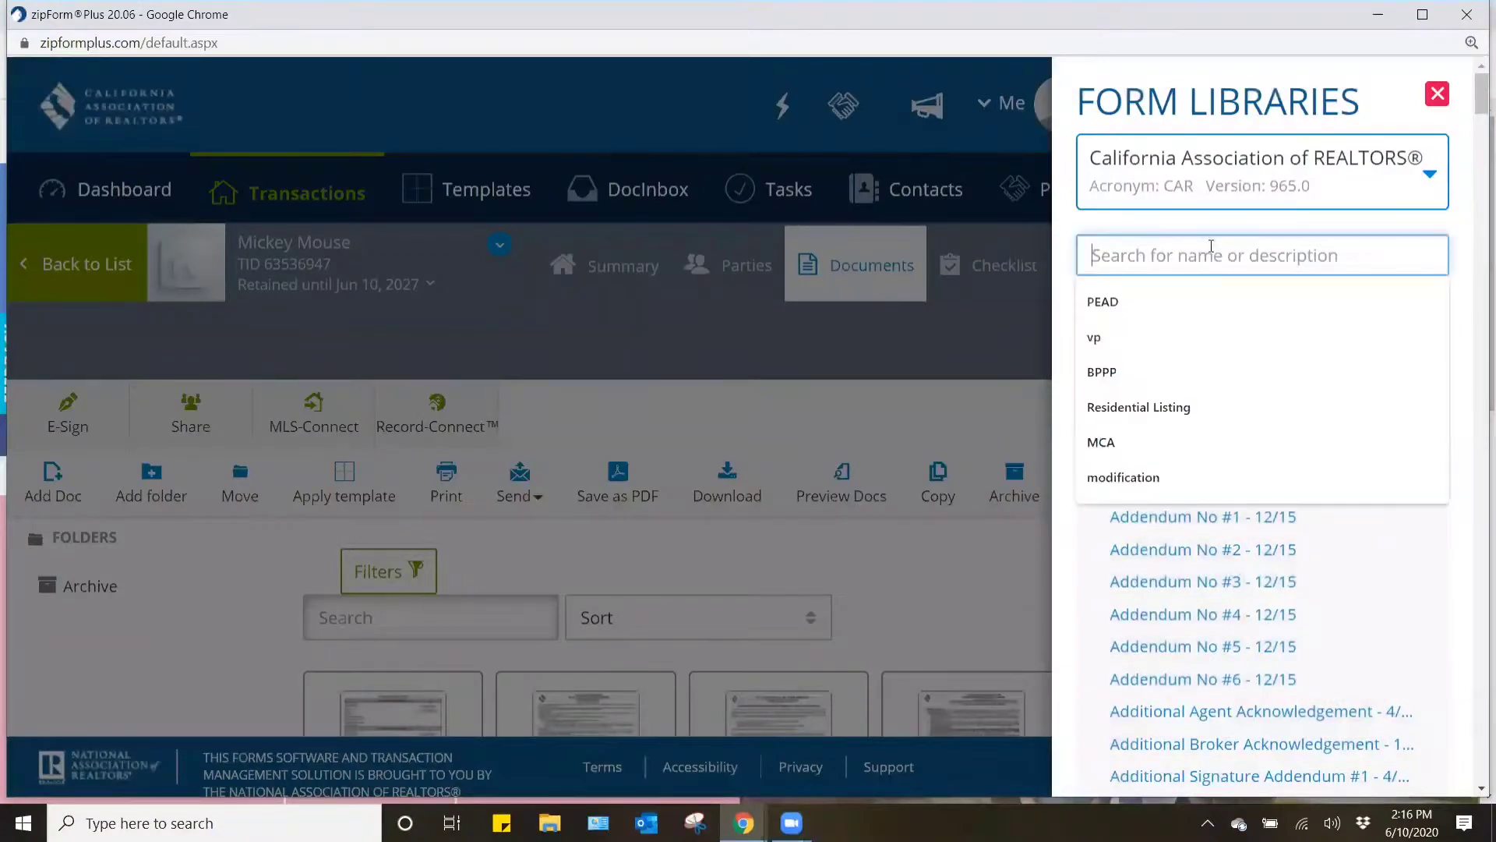
type("FVAC")
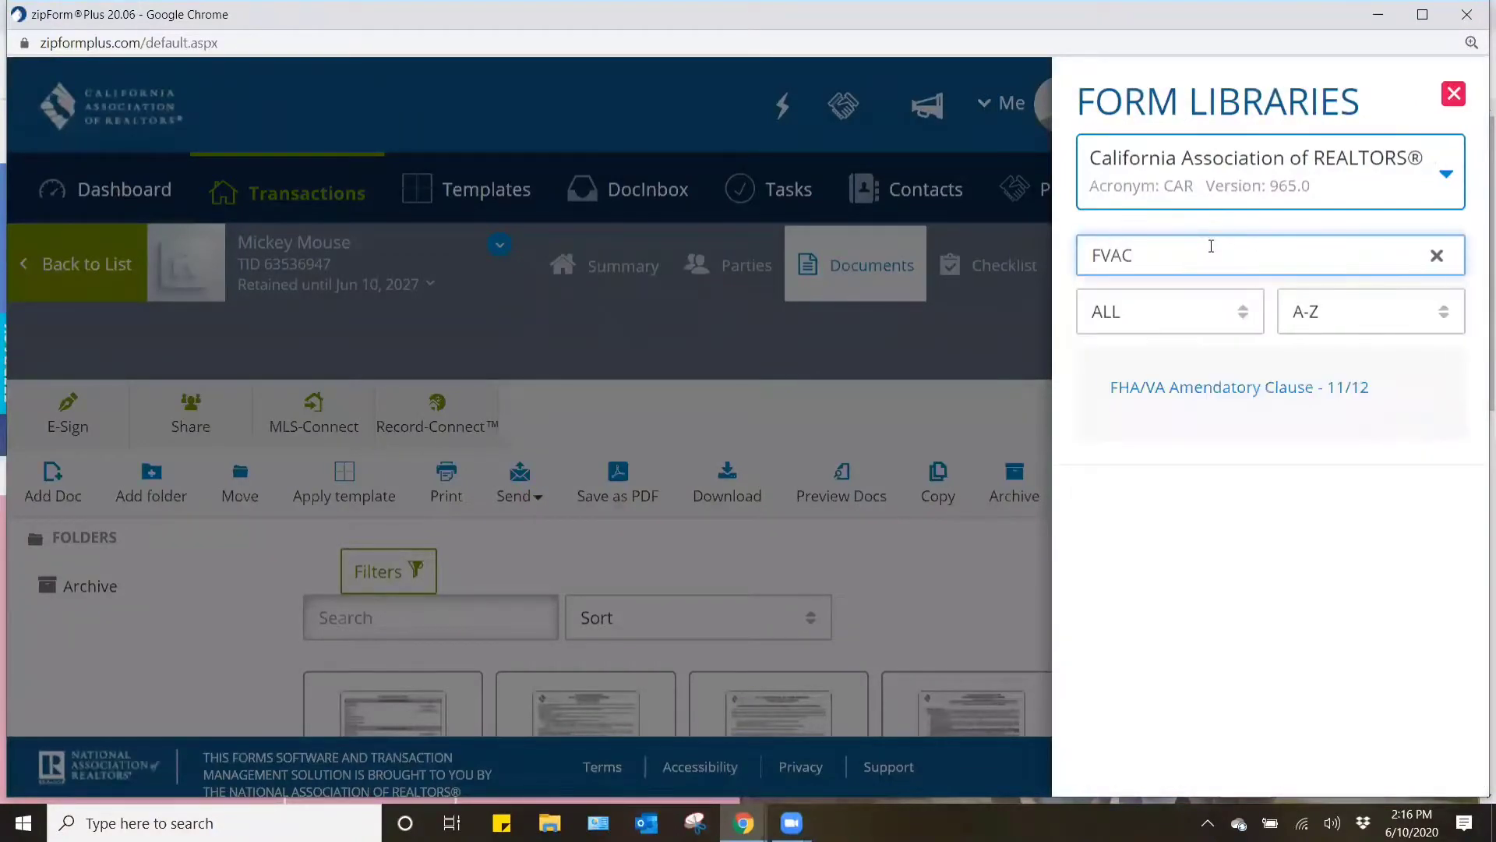
left_click(1216, 390)
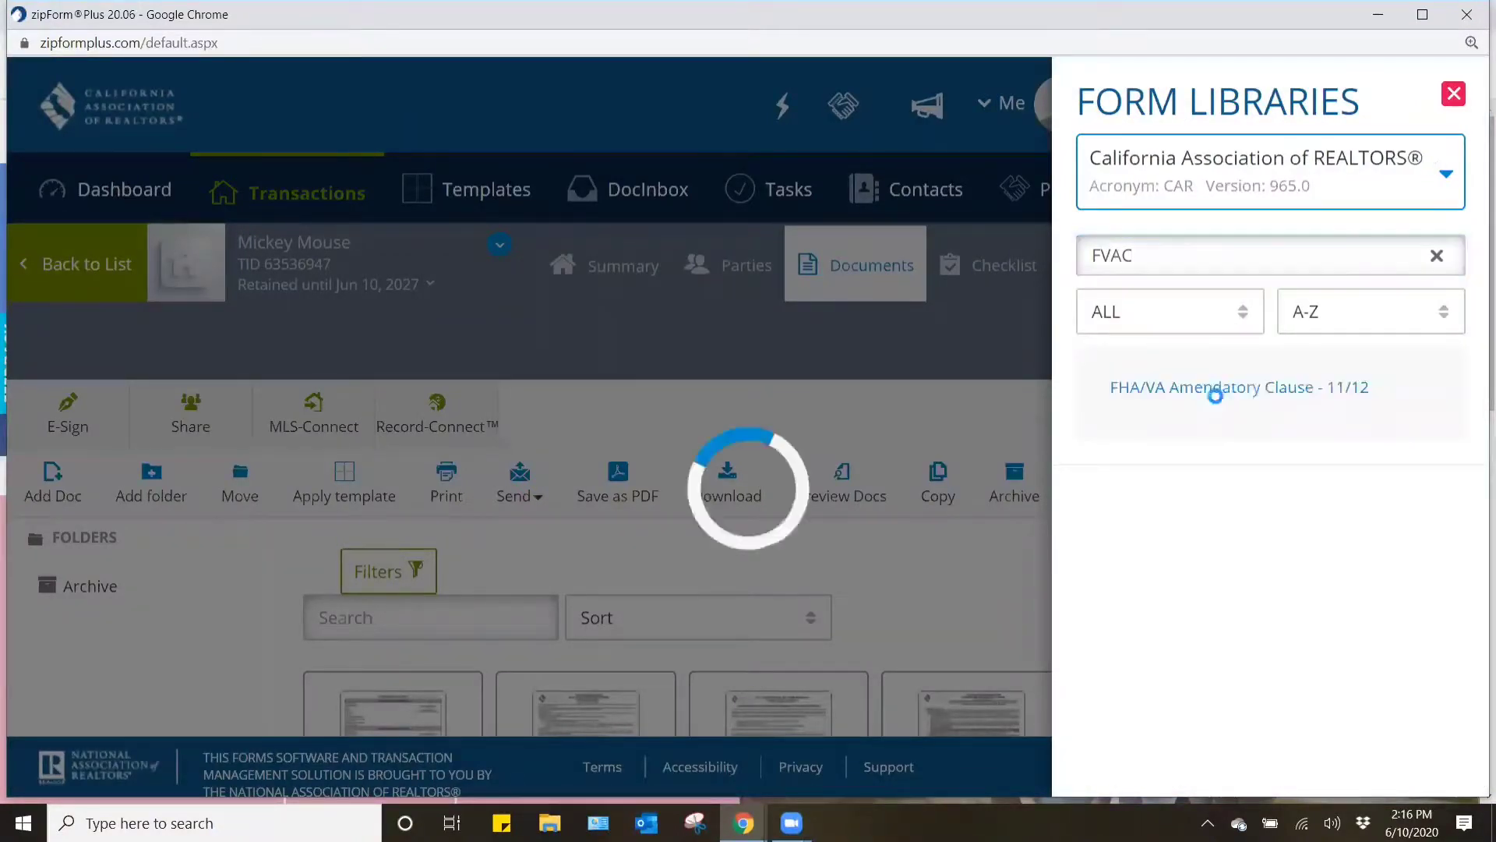
left_click(1453, 93)
- Open the Cover Sheet form from the transaction's documents
scroll(1298, 585, "down", 5)
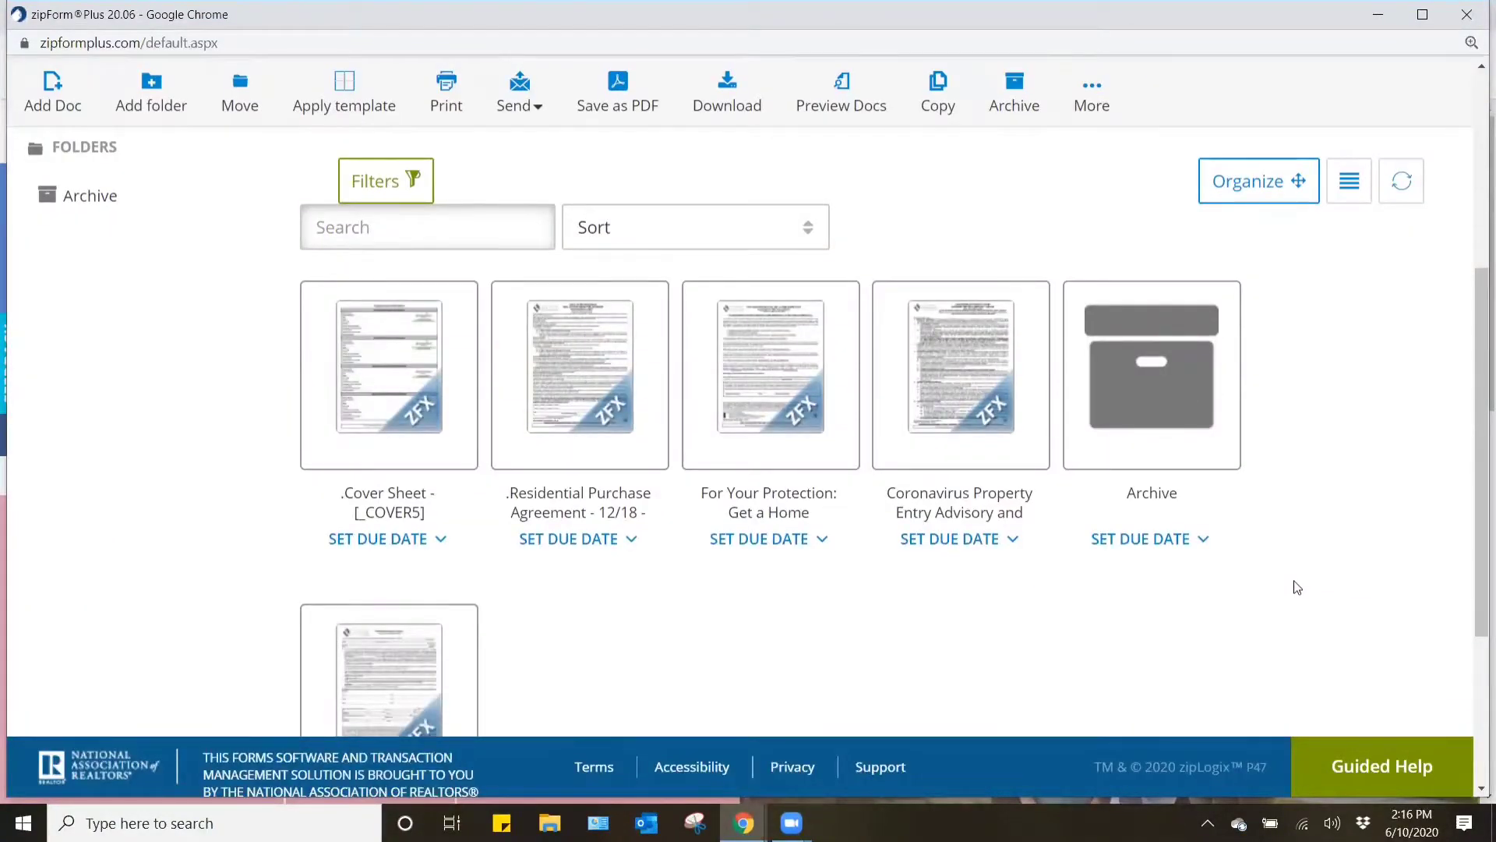
scroll(1297, 586, "up", 1)
left_click(405, 477)
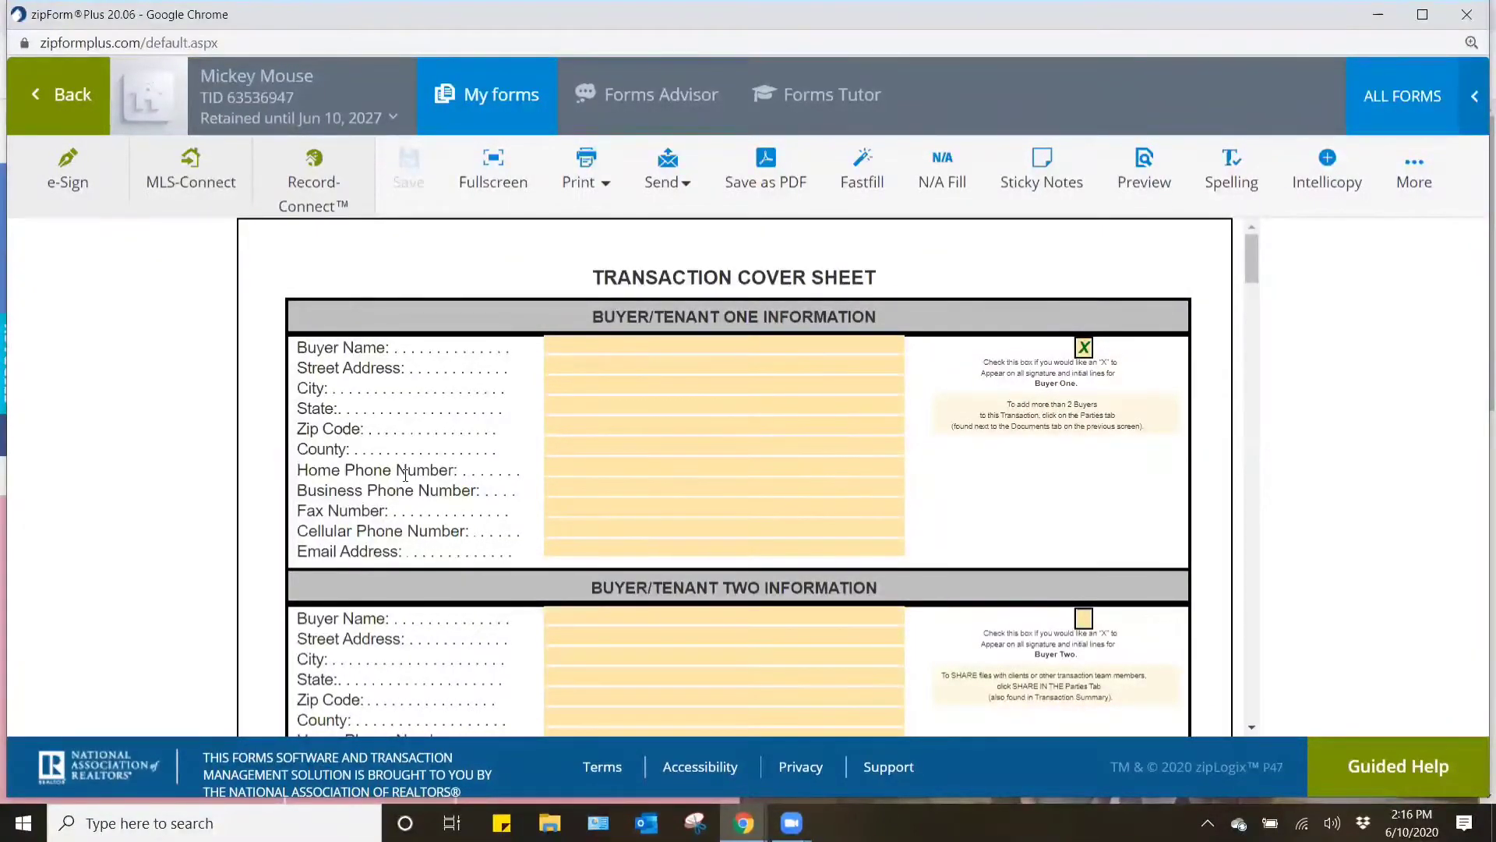
- Switch to the property's flexmls listing and examine its address, MLS number, APN and listing agent information
left_click(744, 823)
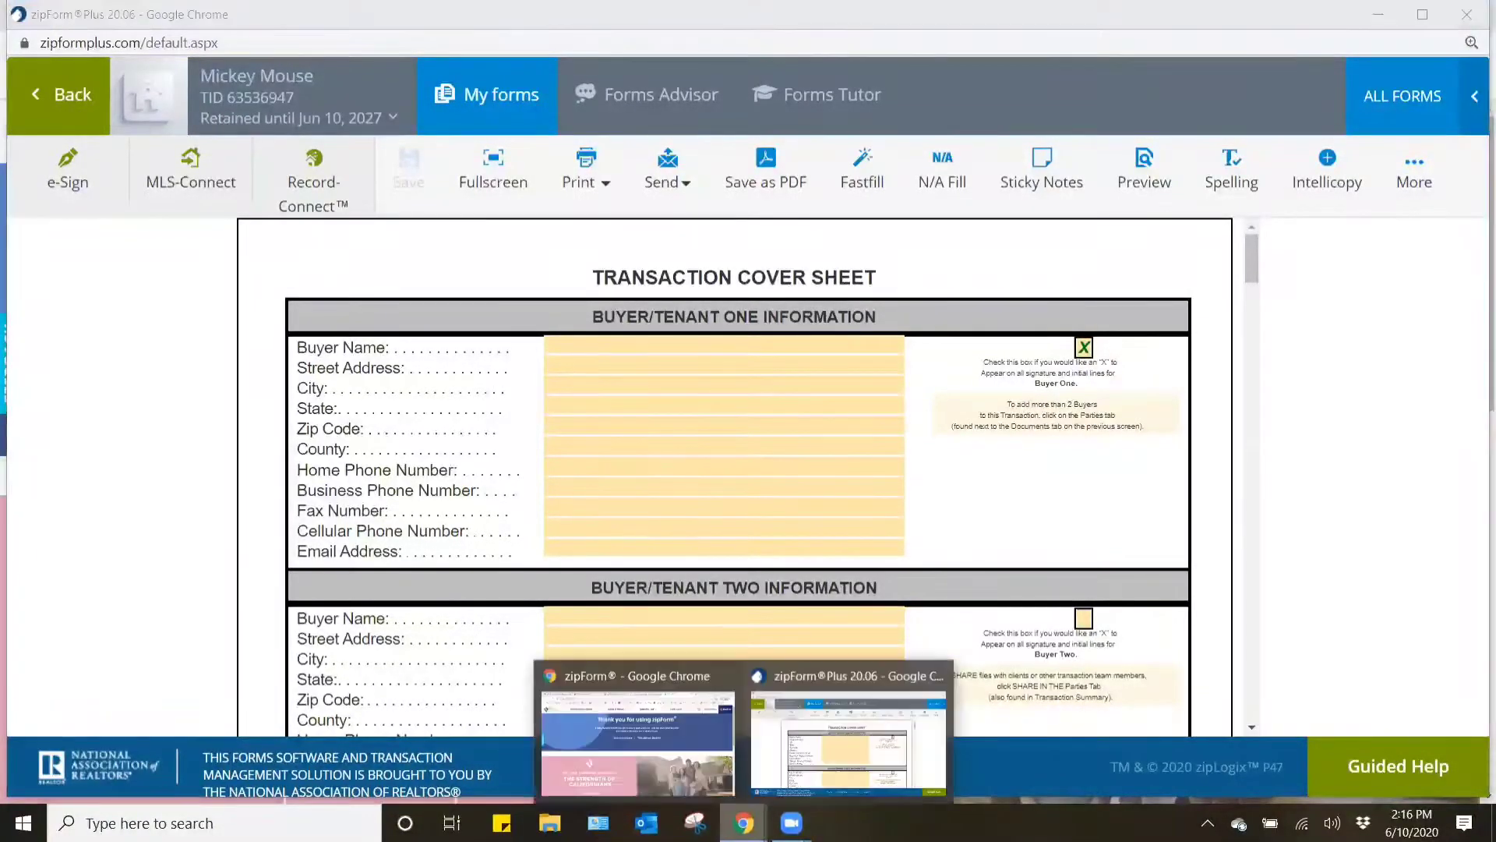
left_click(677, 780)
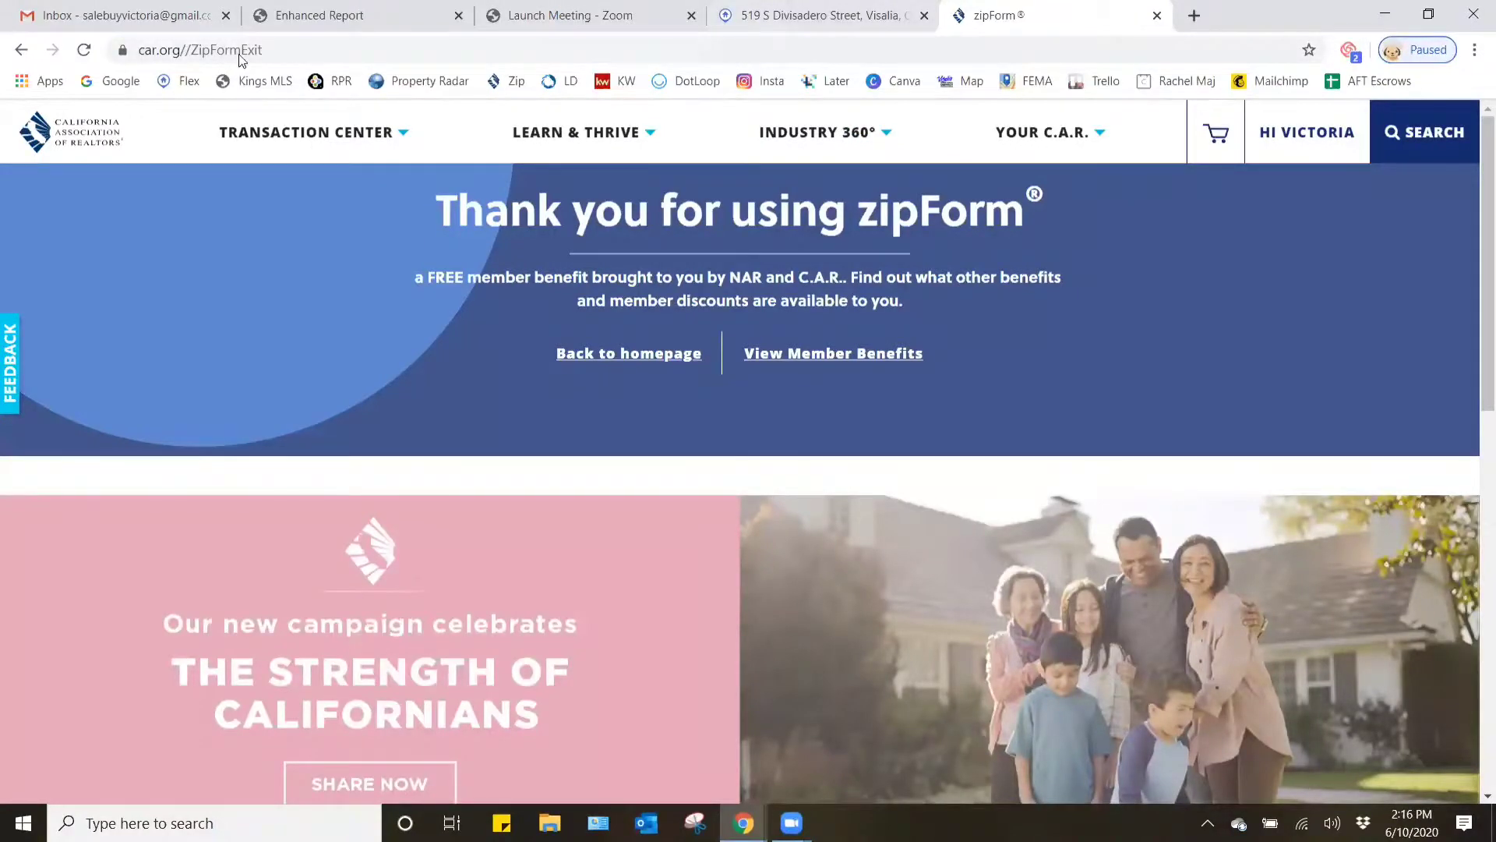
left_click(824, 16)
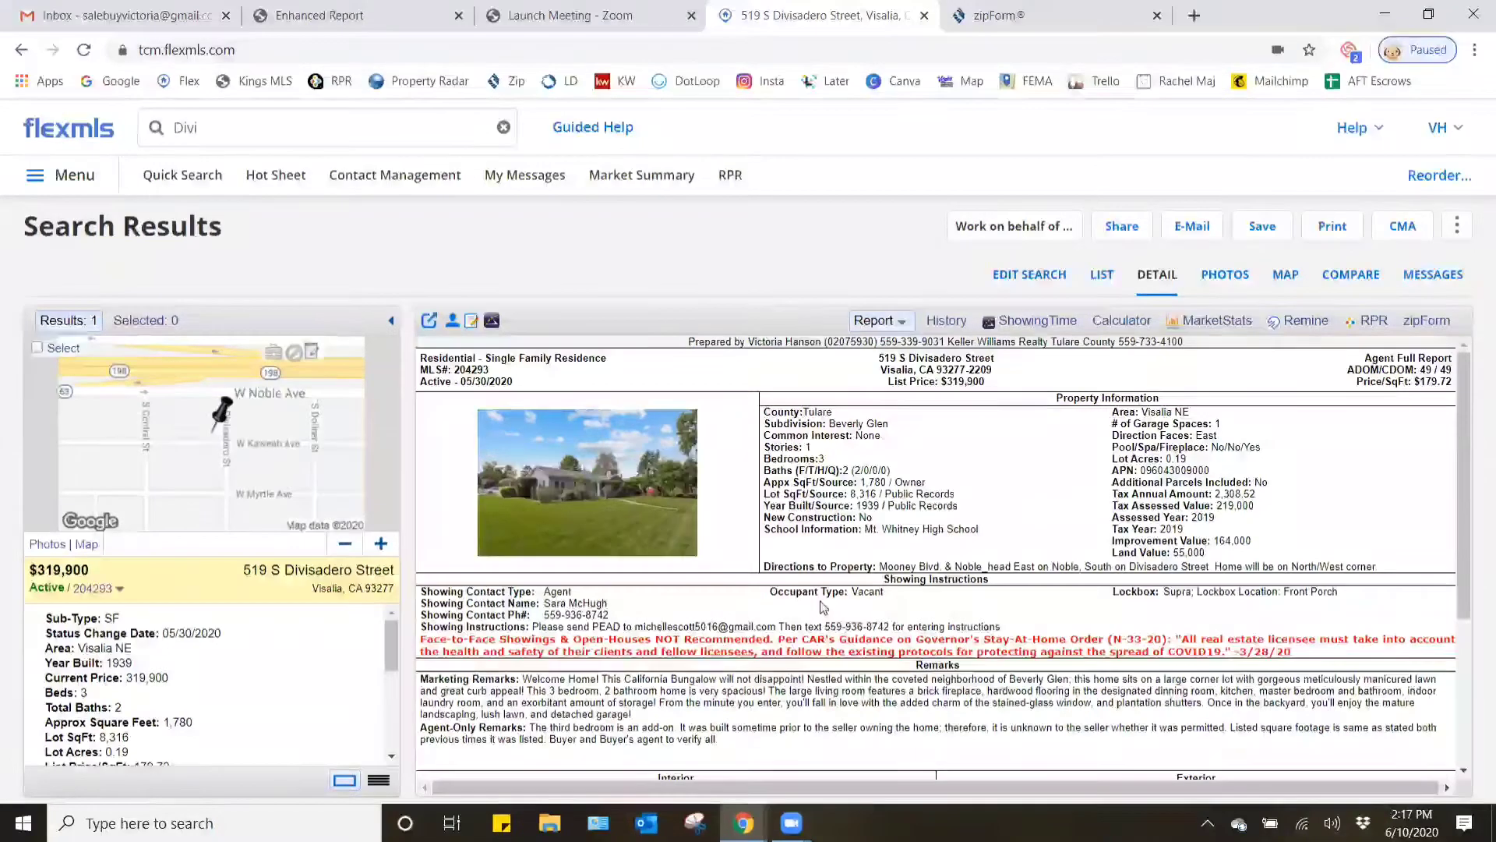
left_click_drag(997, 376, 876, 355)
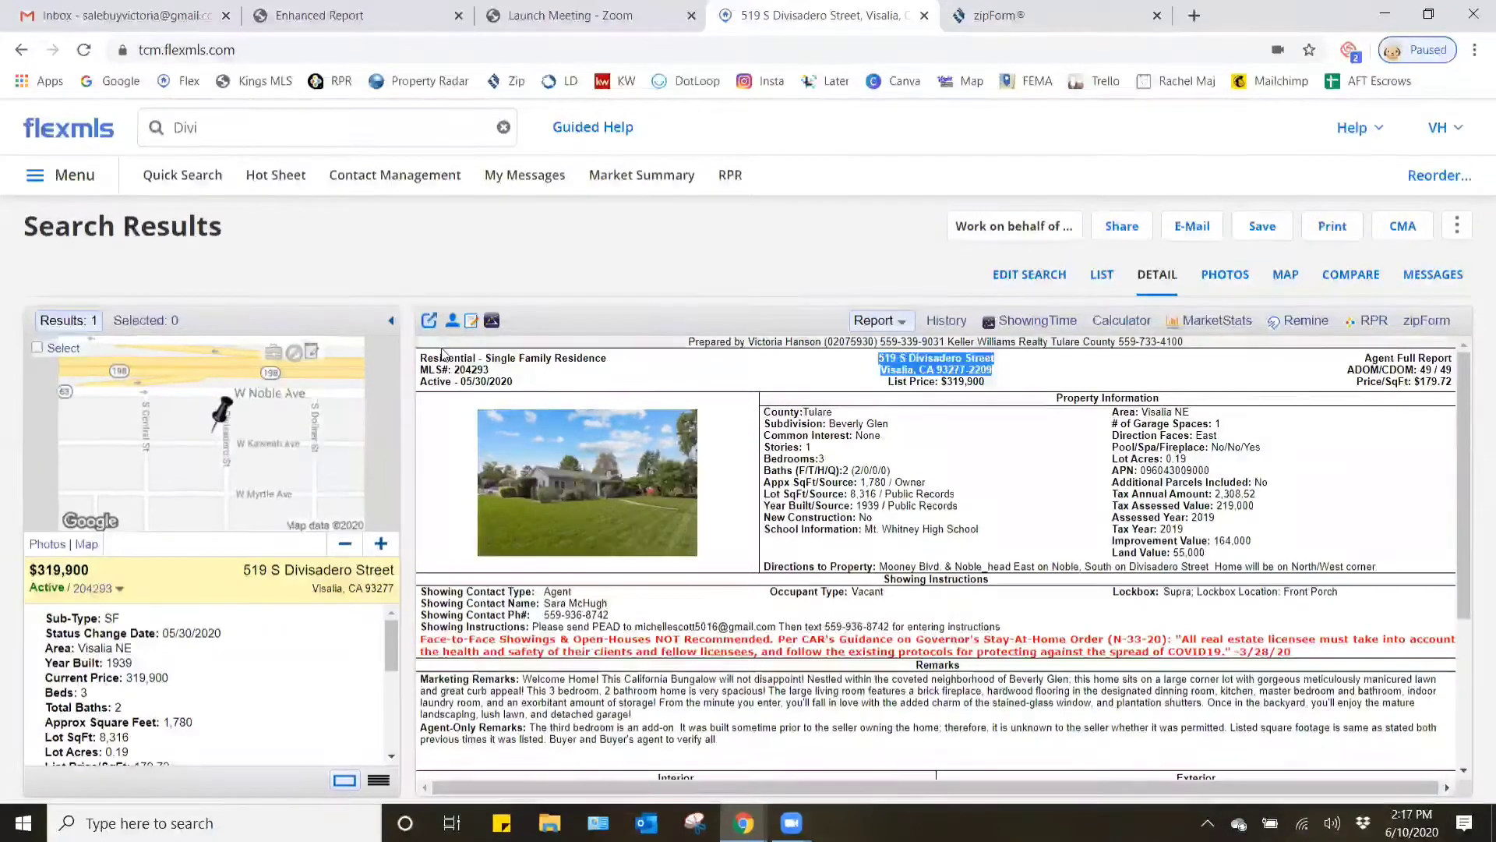
left_click_drag(491, 371, 454, 370)
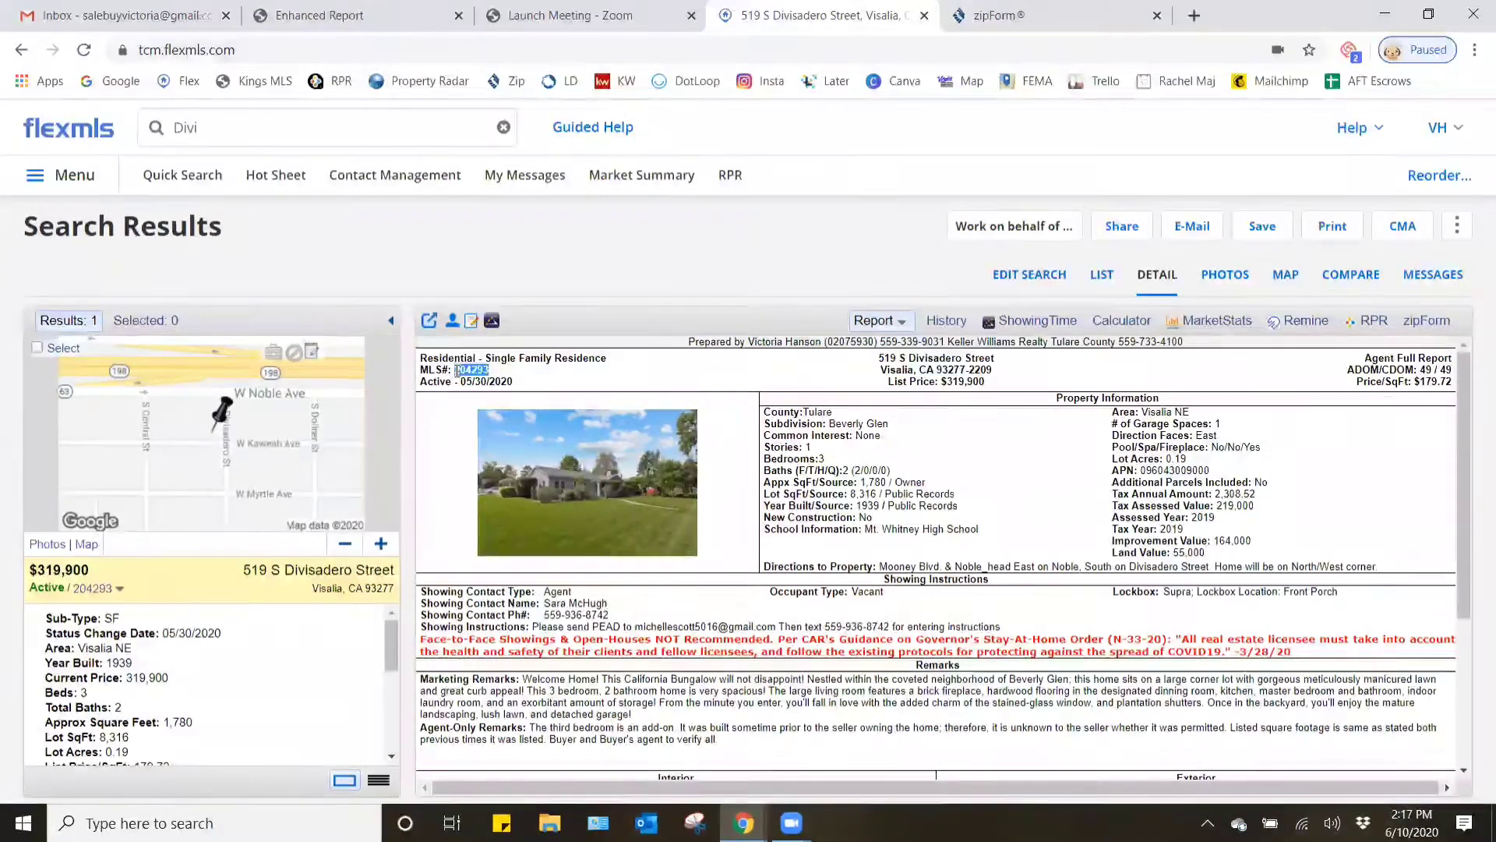
left_click_drag(1220, 472, 1139, 464)
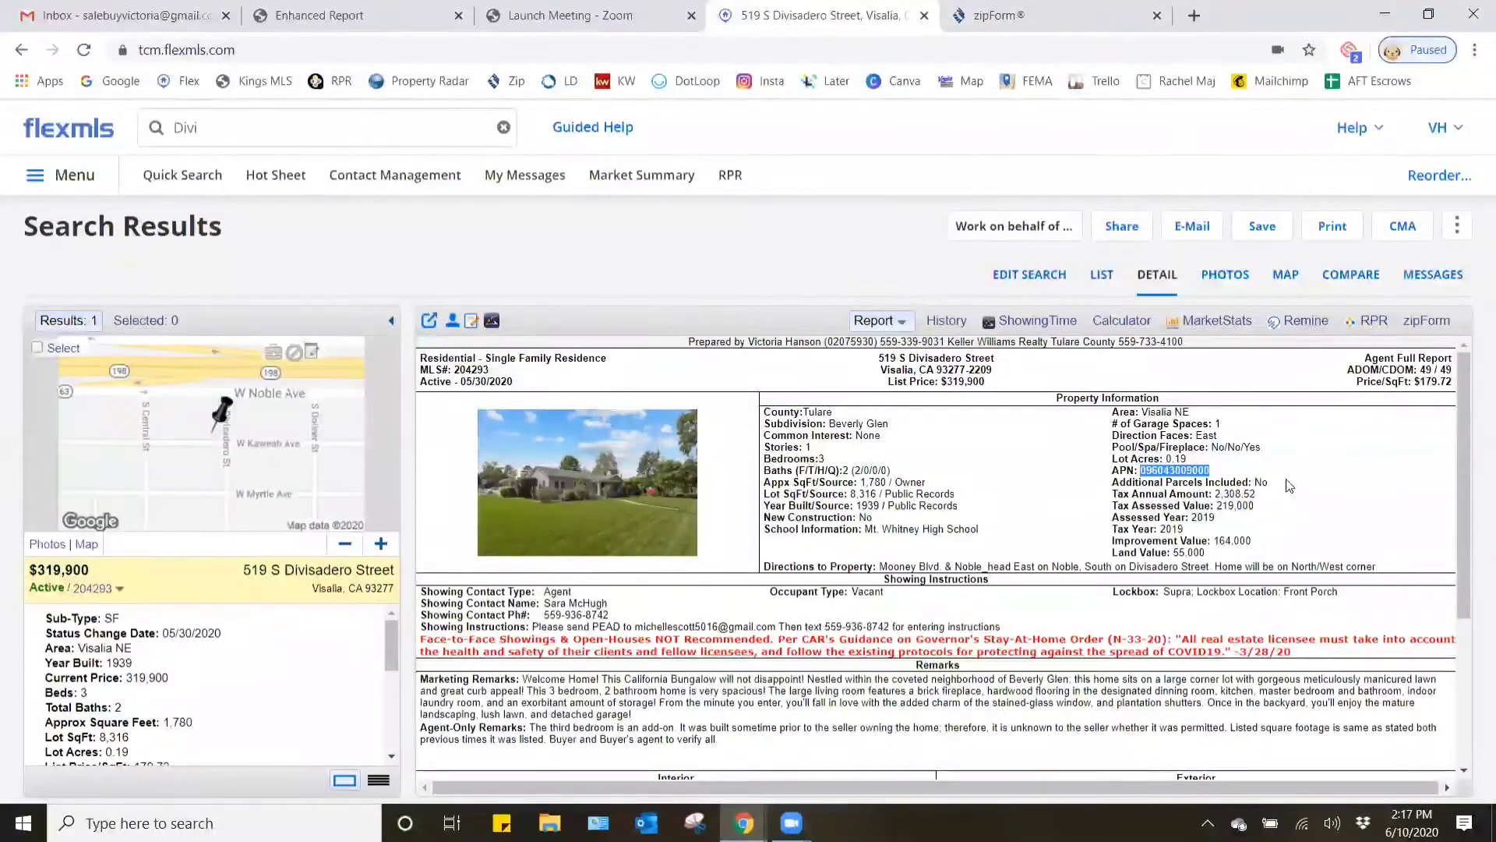
left_click(1229, 481)
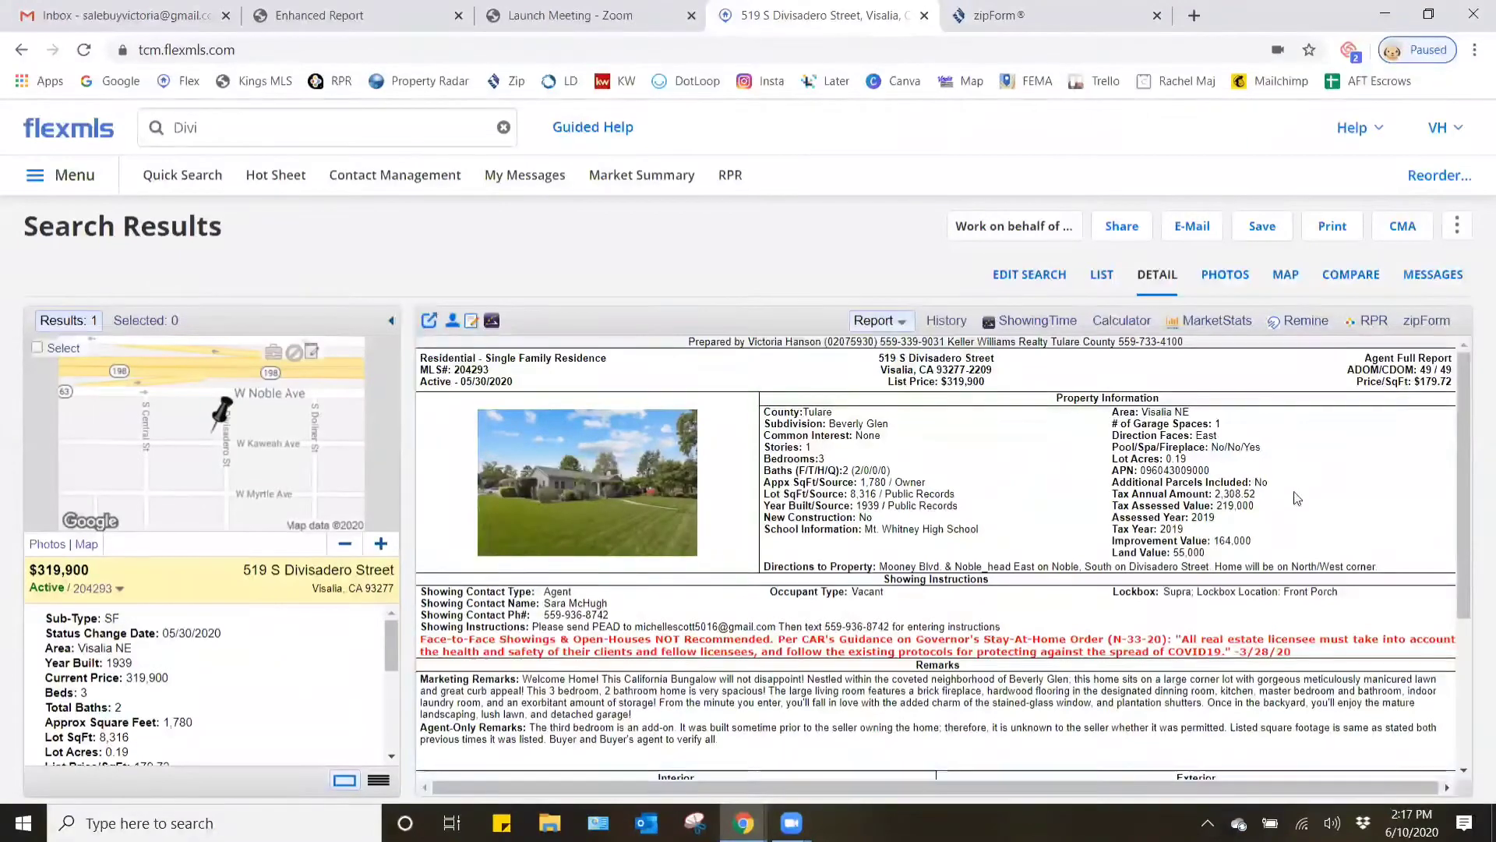
scroll(1215, 507, "down", 1)
scroll(1201, 516, "down", 4)
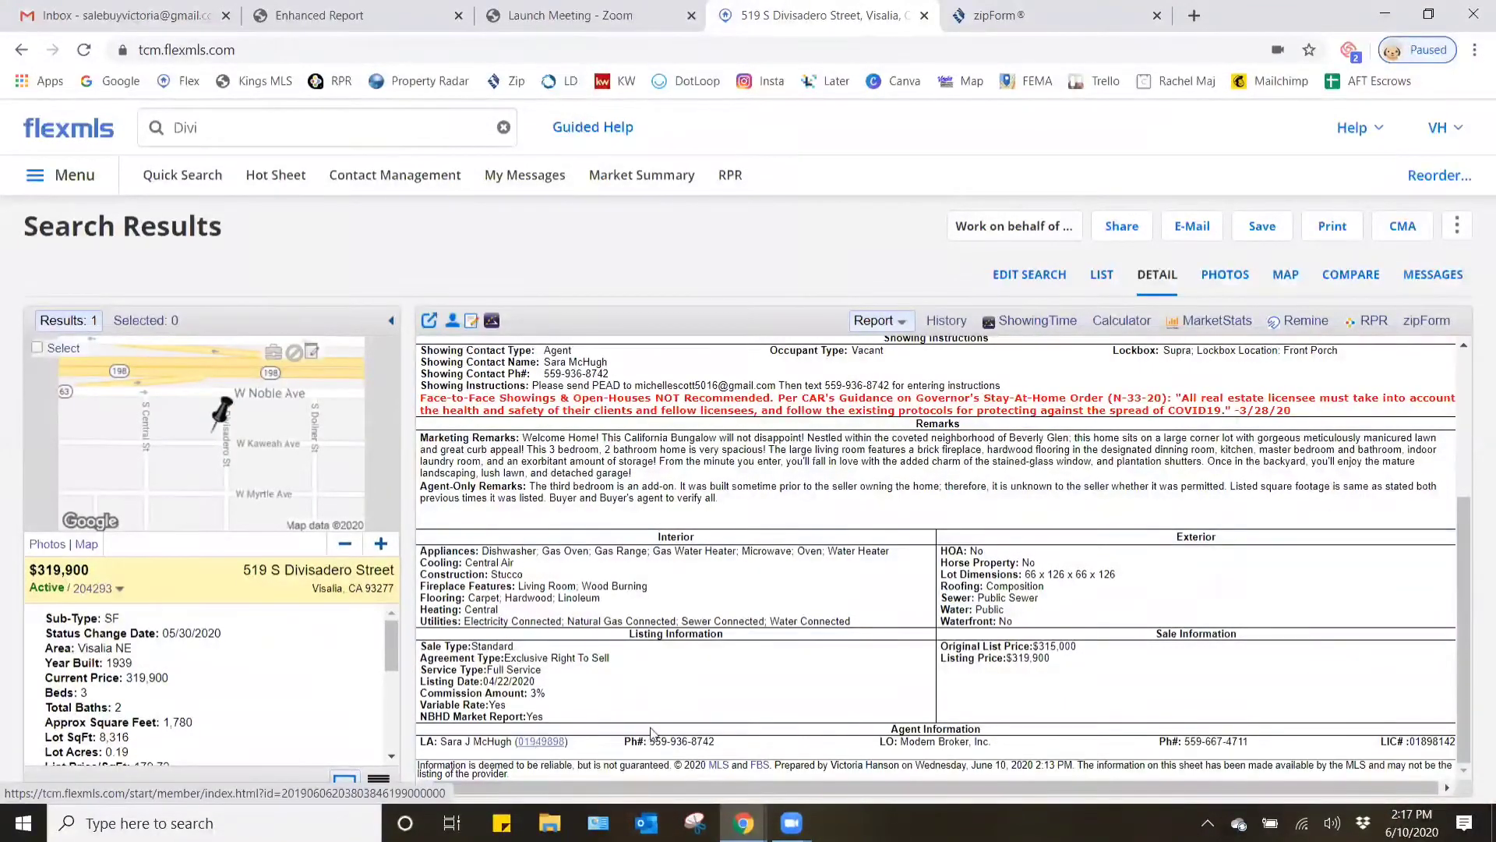
scroll(1005, 632, "up", 5)
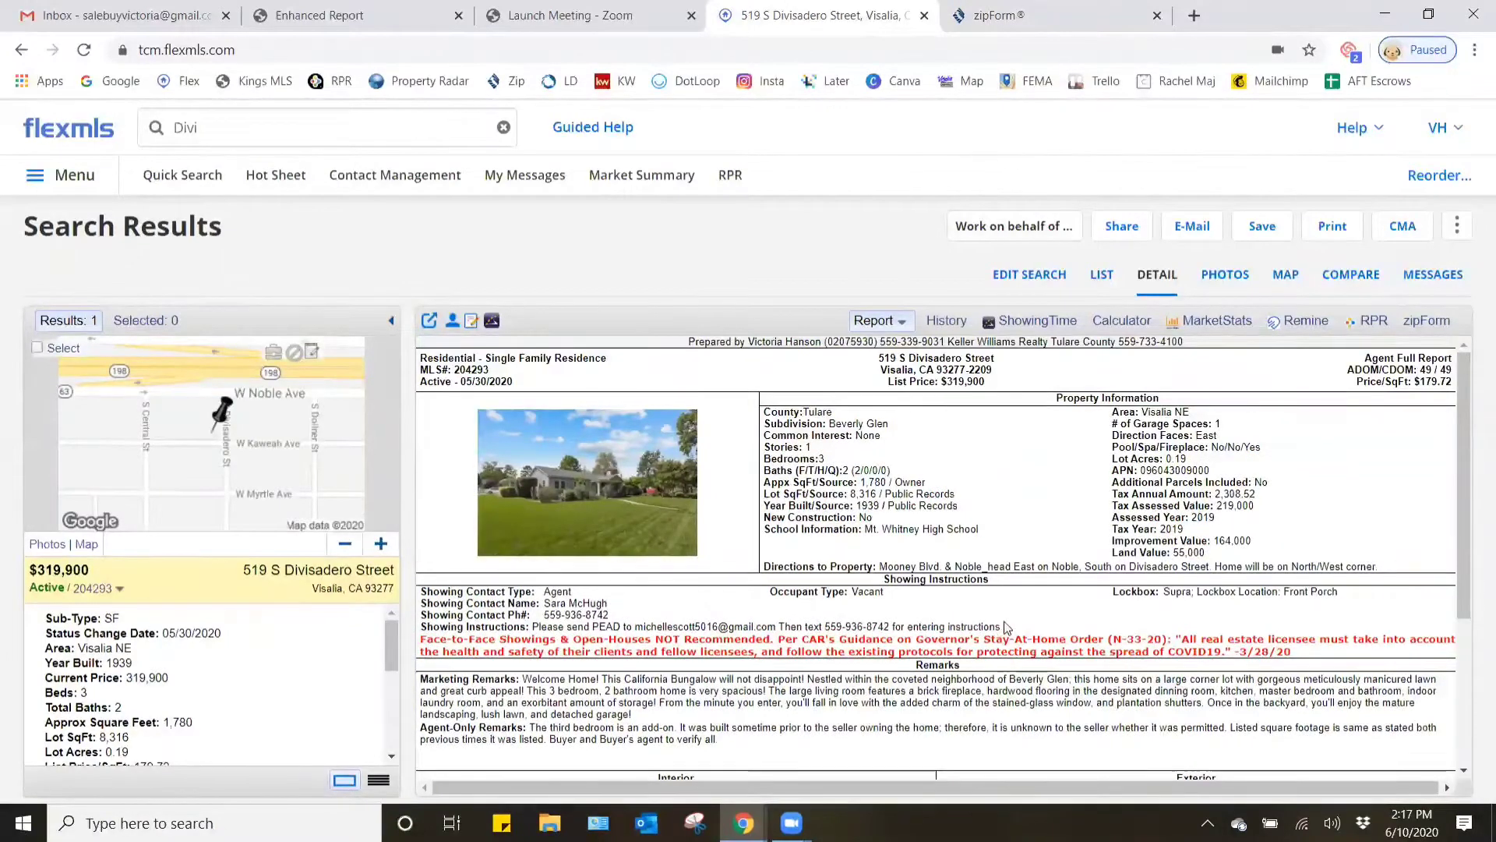
- Return to the zipForm Plus cover sheet and enter the buyer's full name under Buyer/Tenant One
left_click(743, 822)
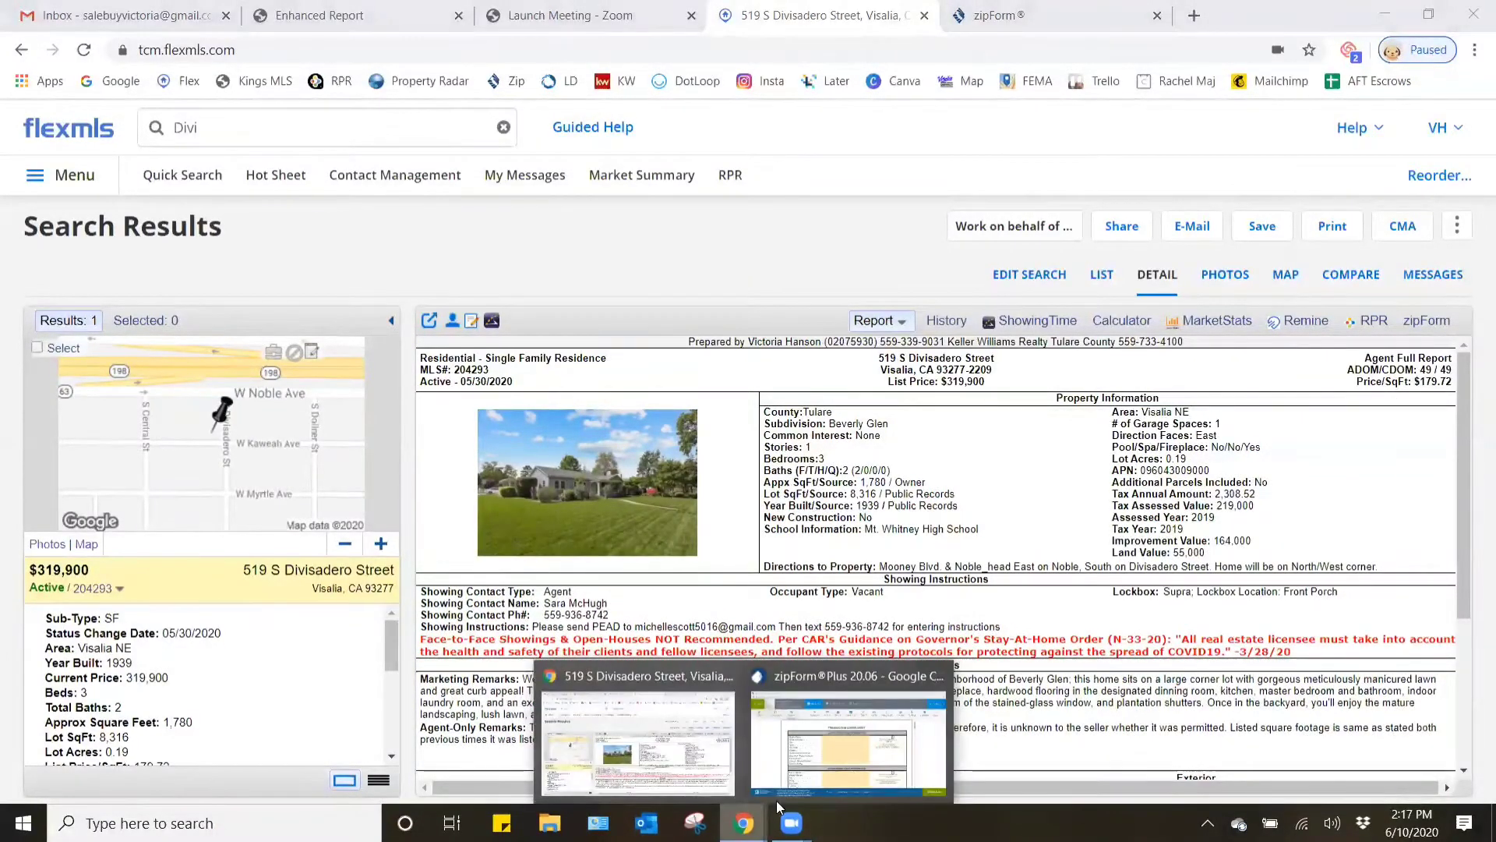
left_click(849, 741)
left_click(743, 337)
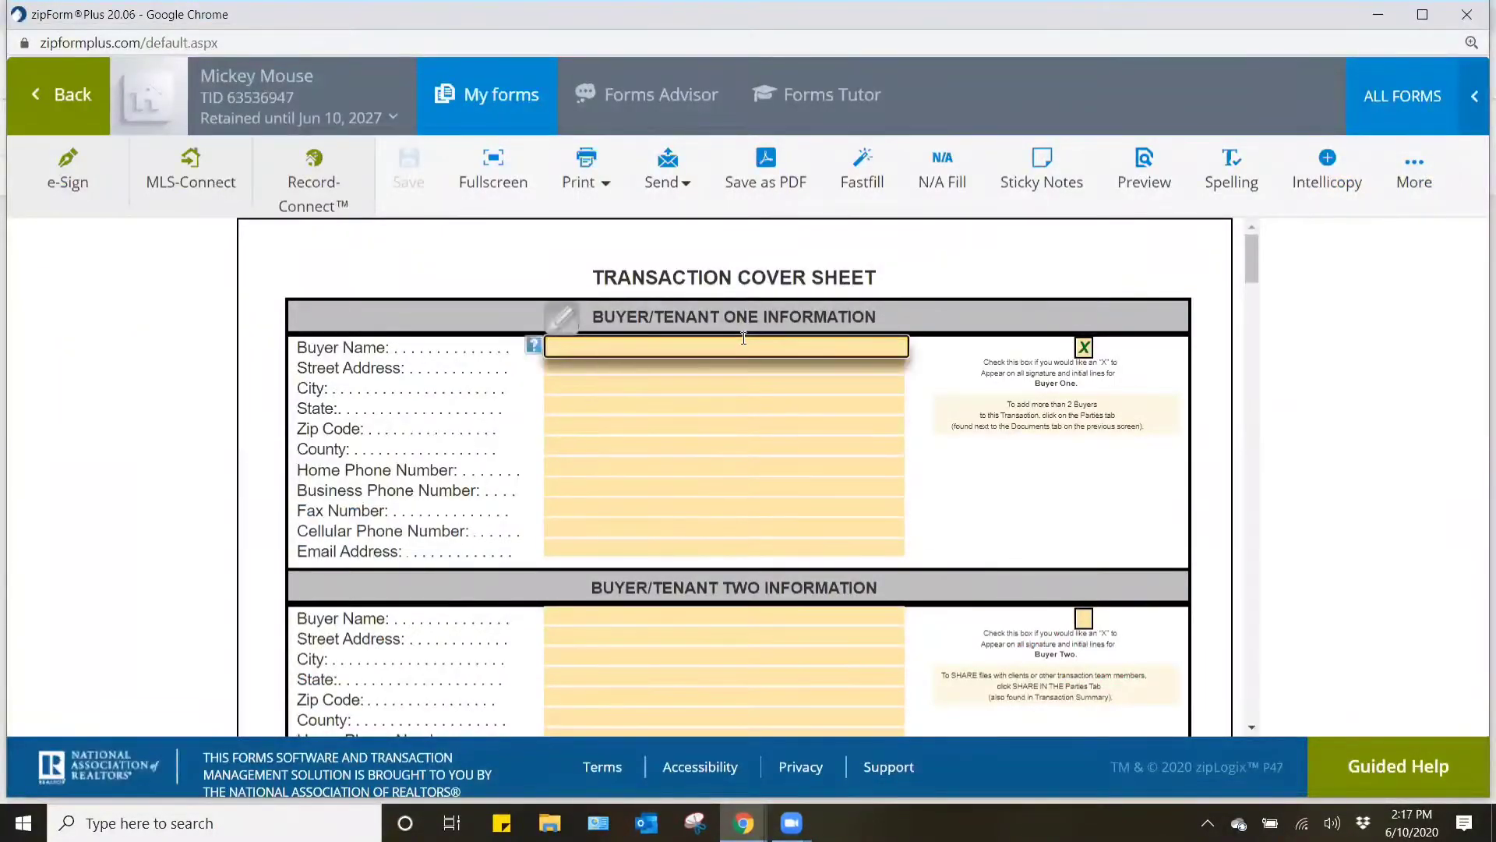
type("Mickey Mouse")
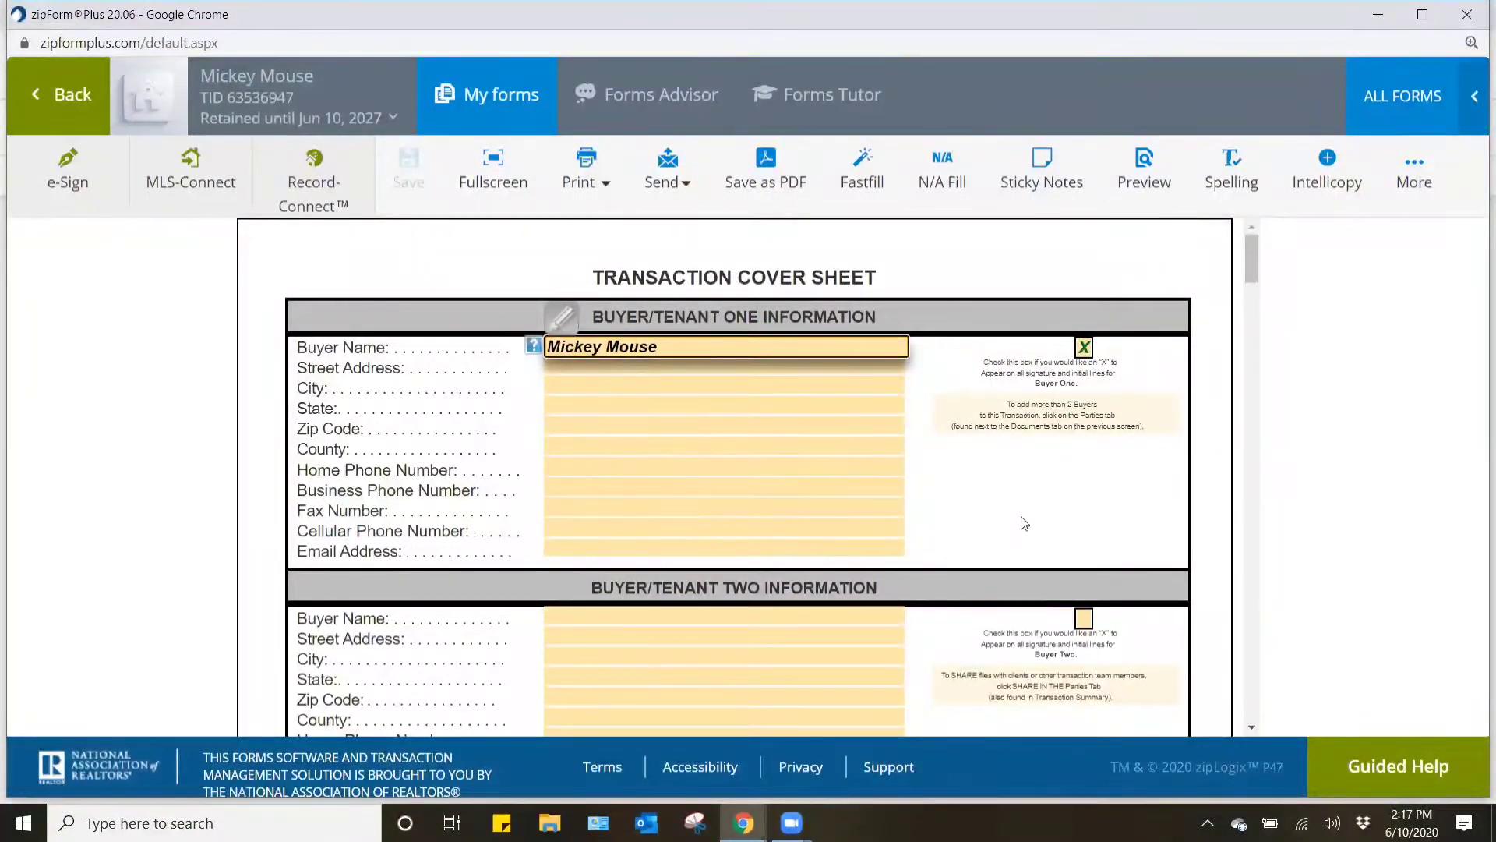
left_click(1078, 364)
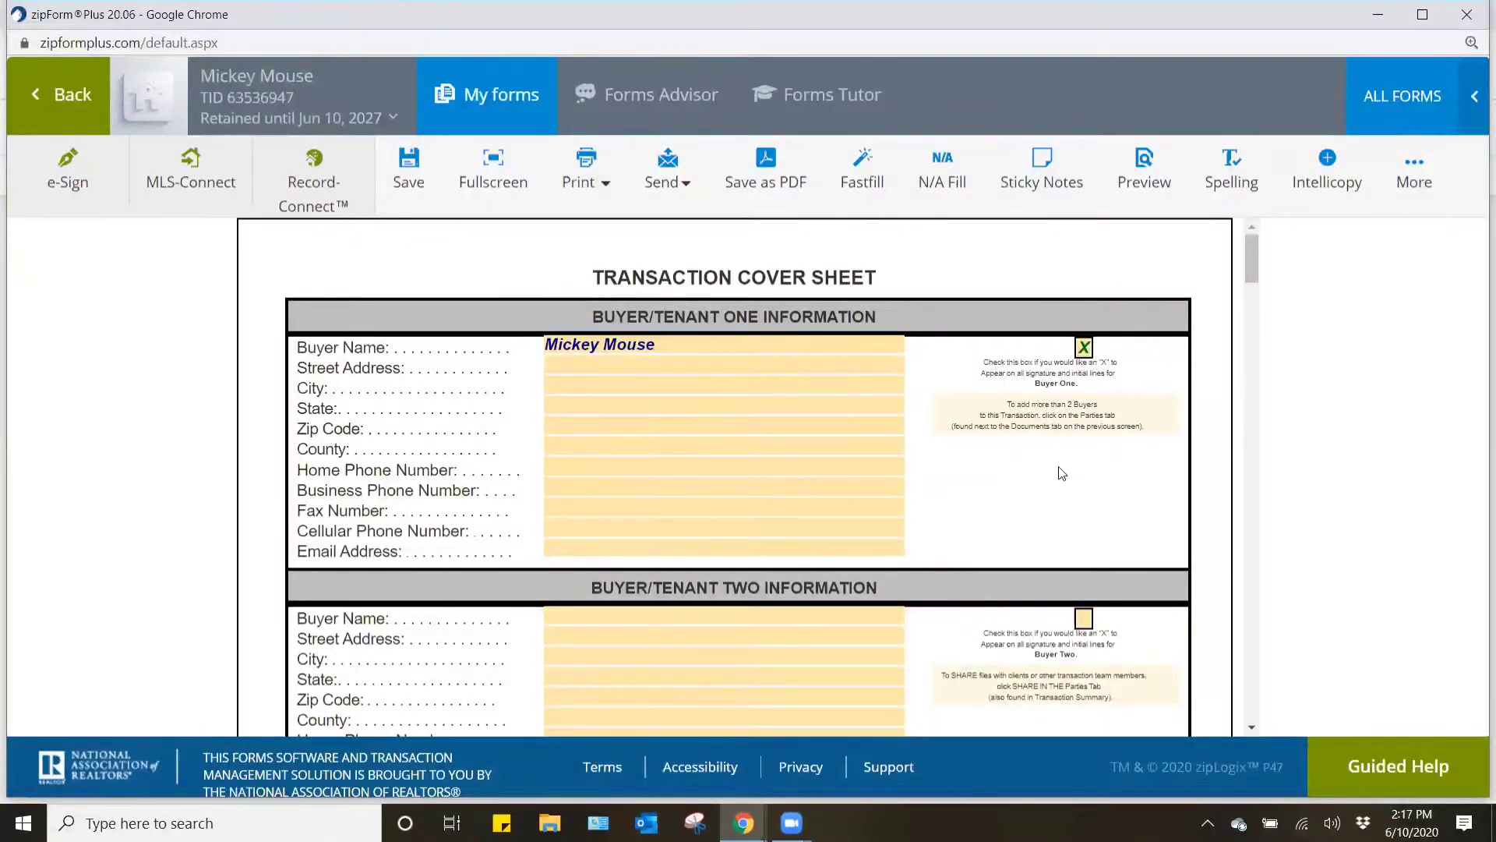
- Fill in the cellular phone number and email address for Buyer/Tenant One
left_click(706, 529)
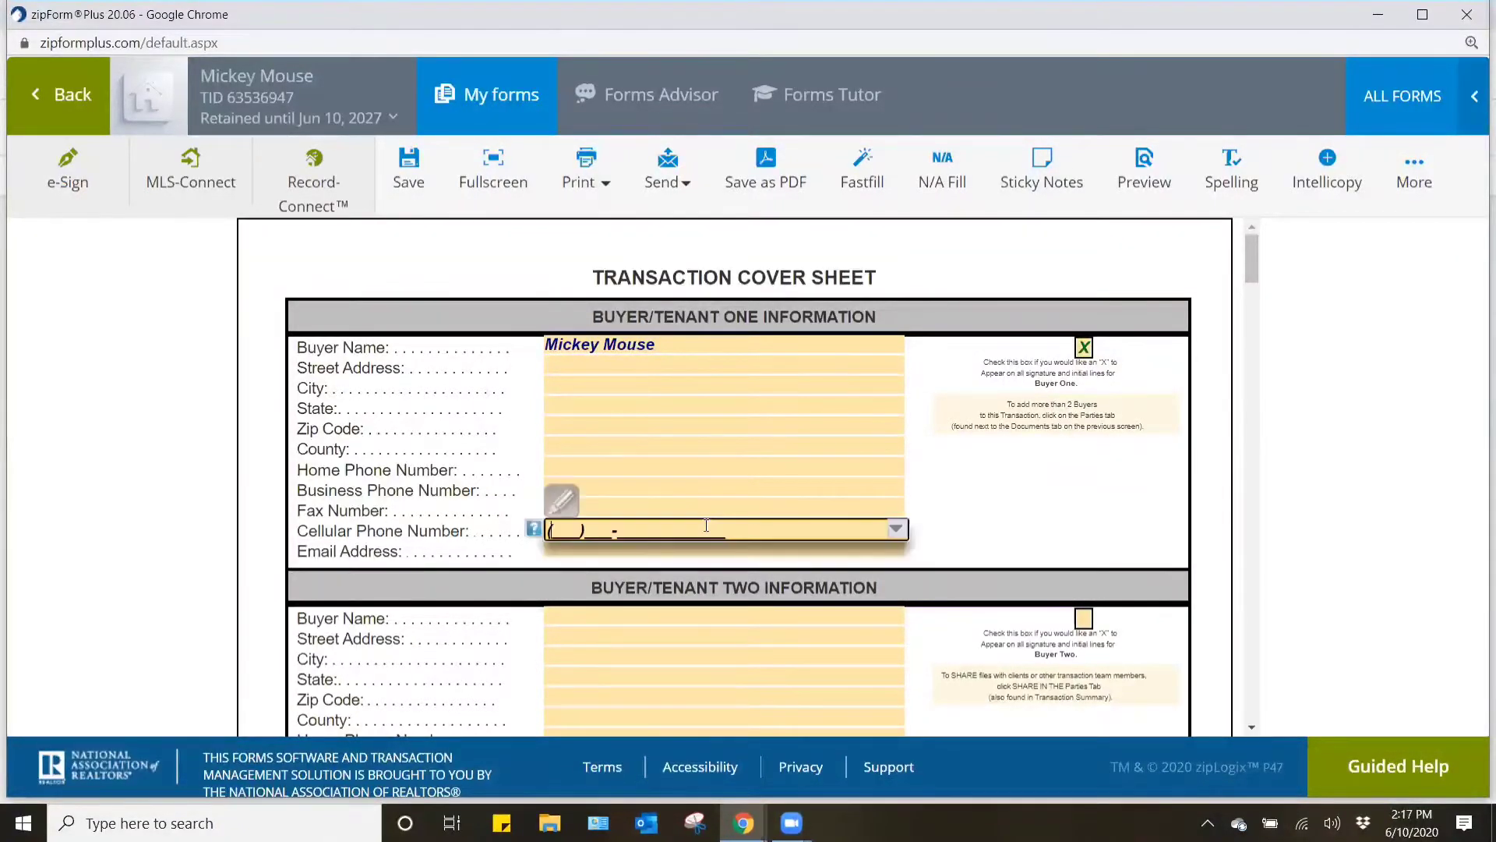
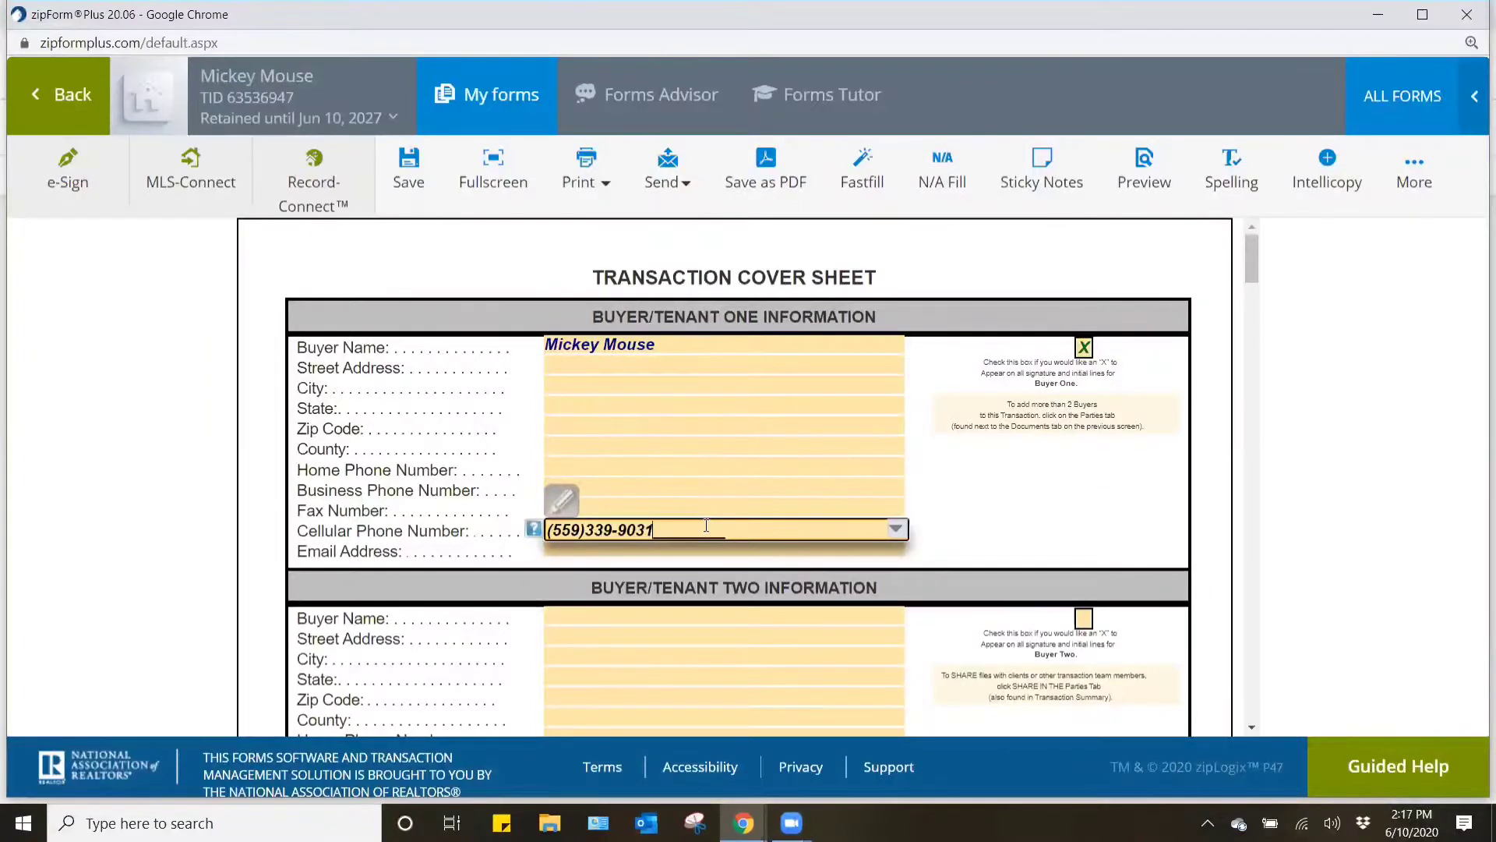
left_click(853, 550)
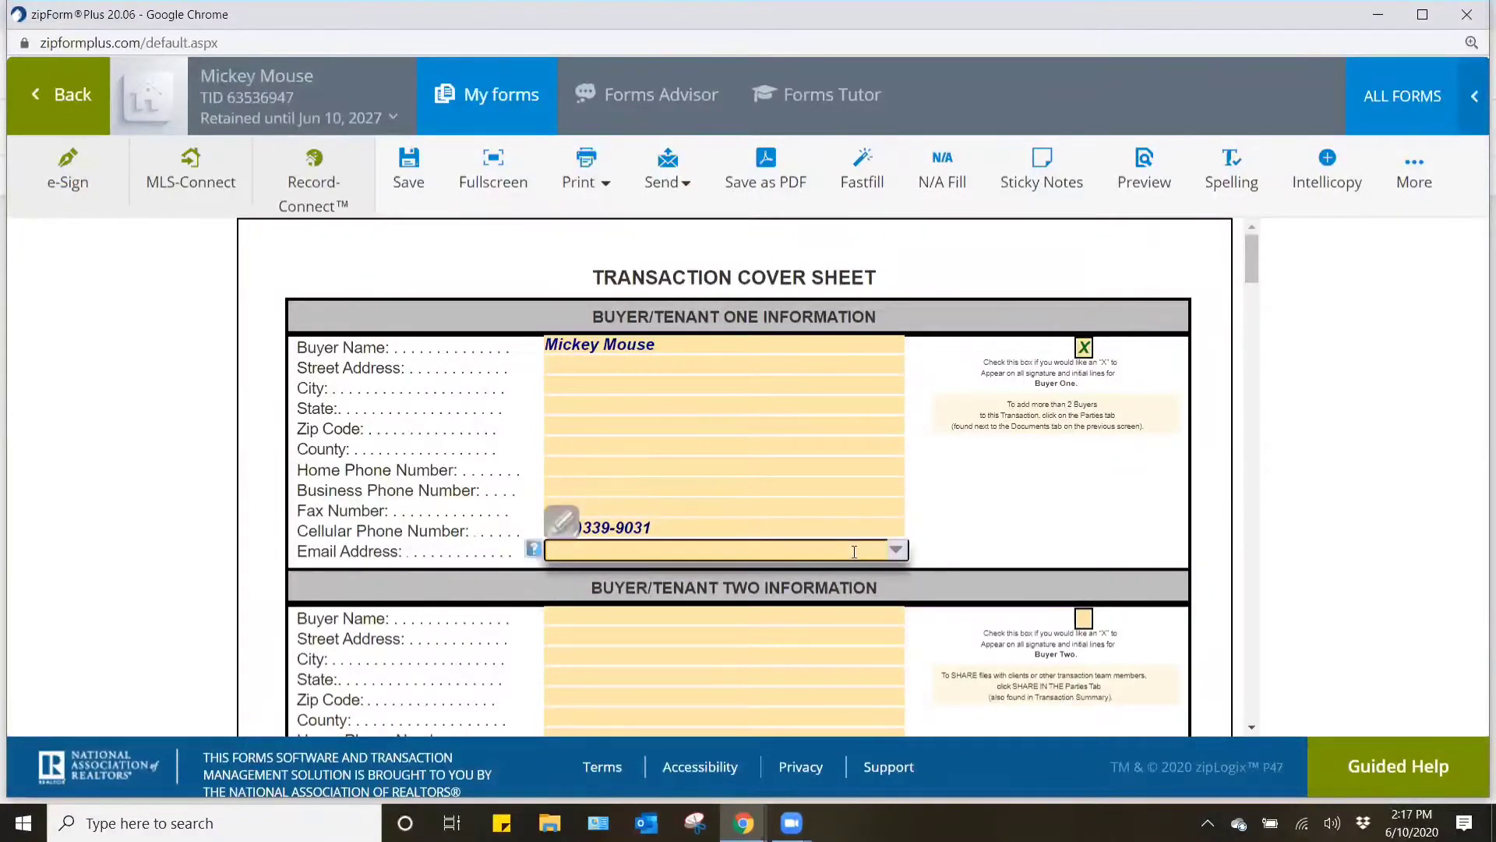
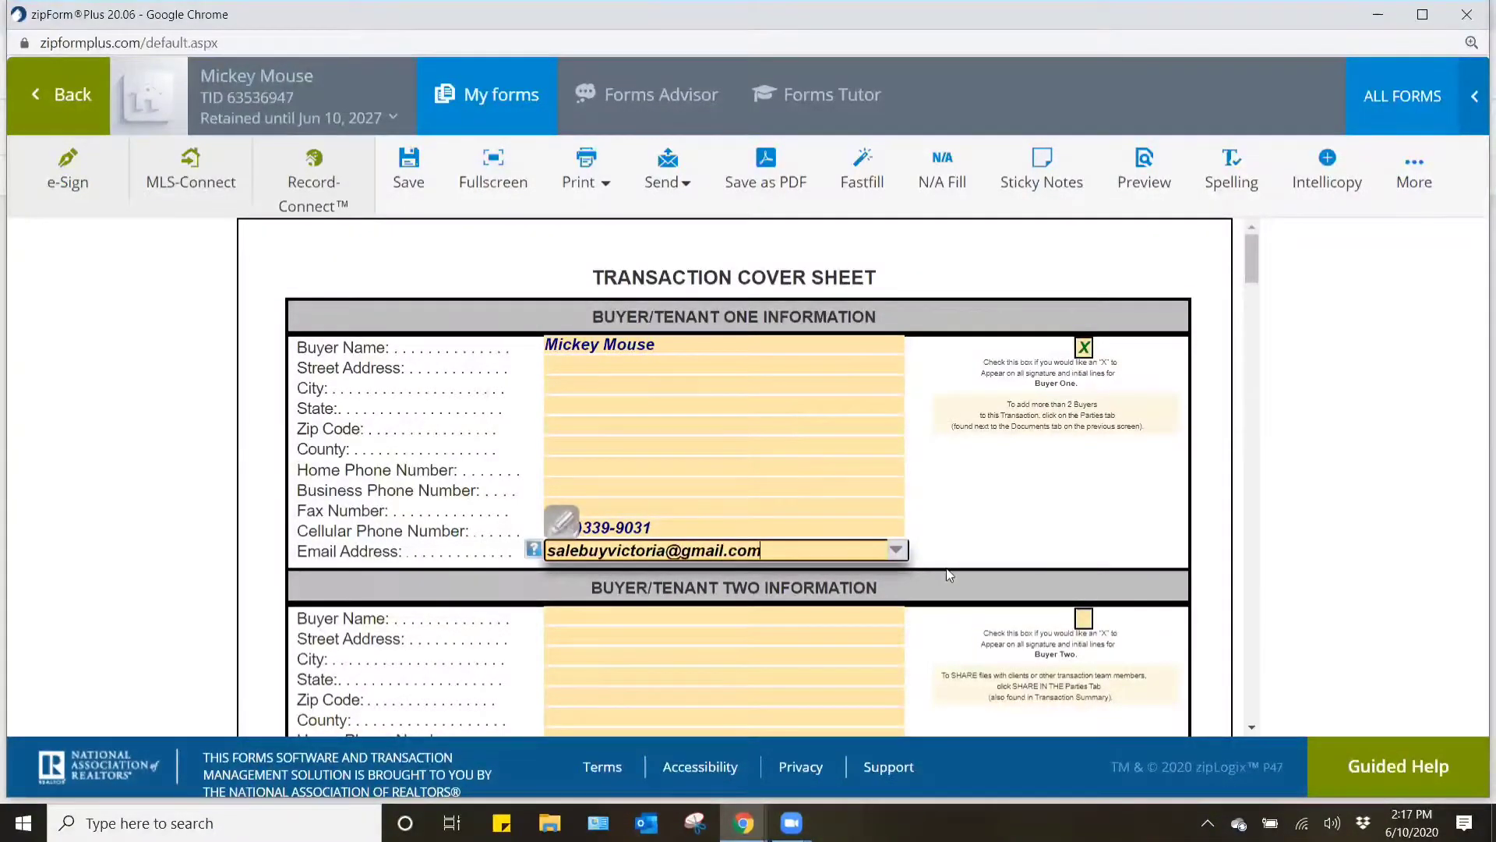
left_click(1036, 552)
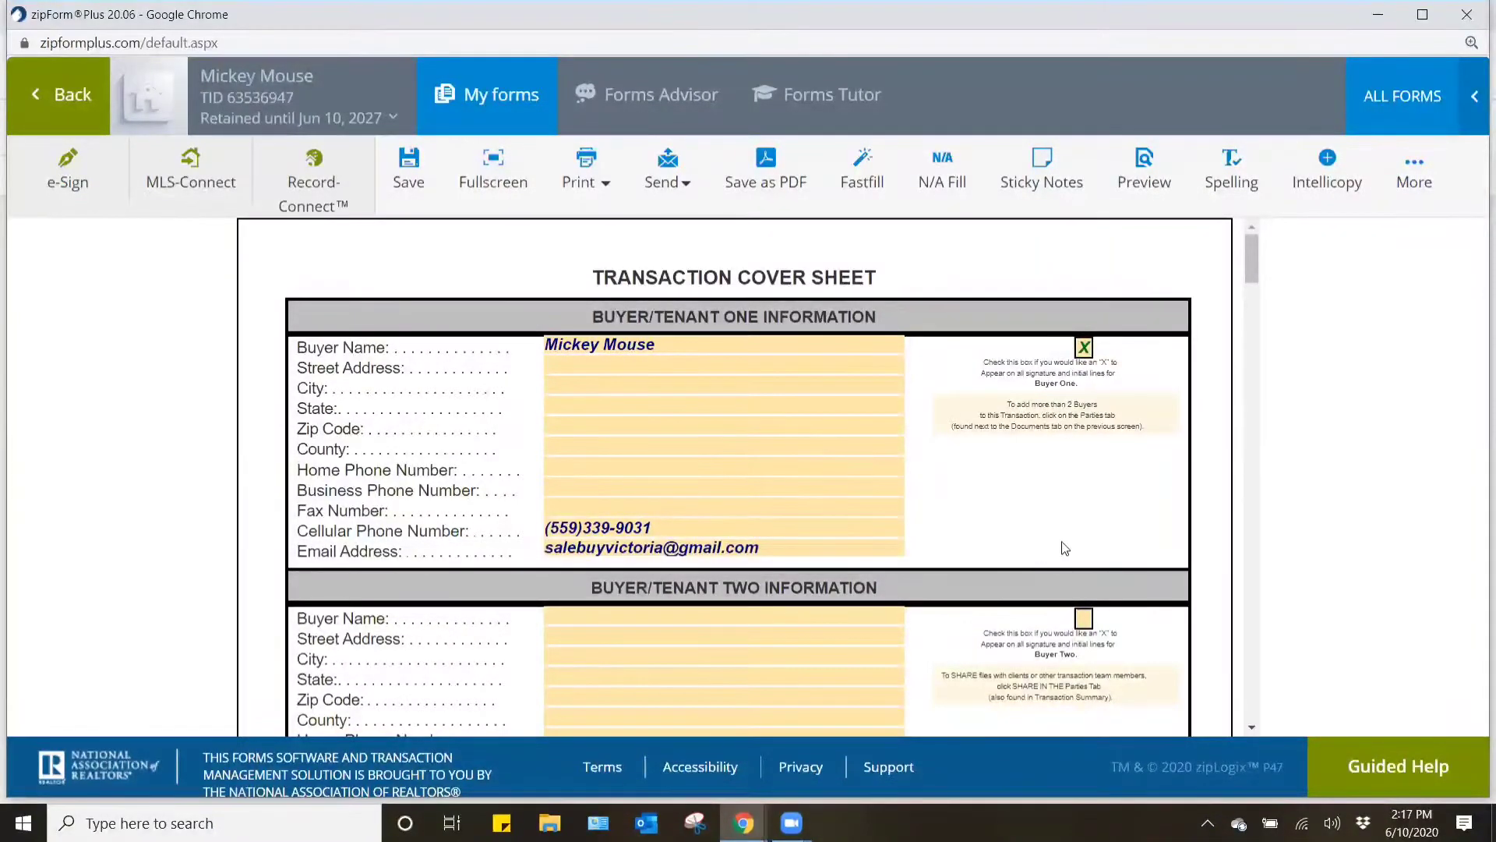
- Locate the cover sheet's Property Information section, then switch to the flexmls listing and copy the property's MLS number
scroll(1040, 554, "down", 1)
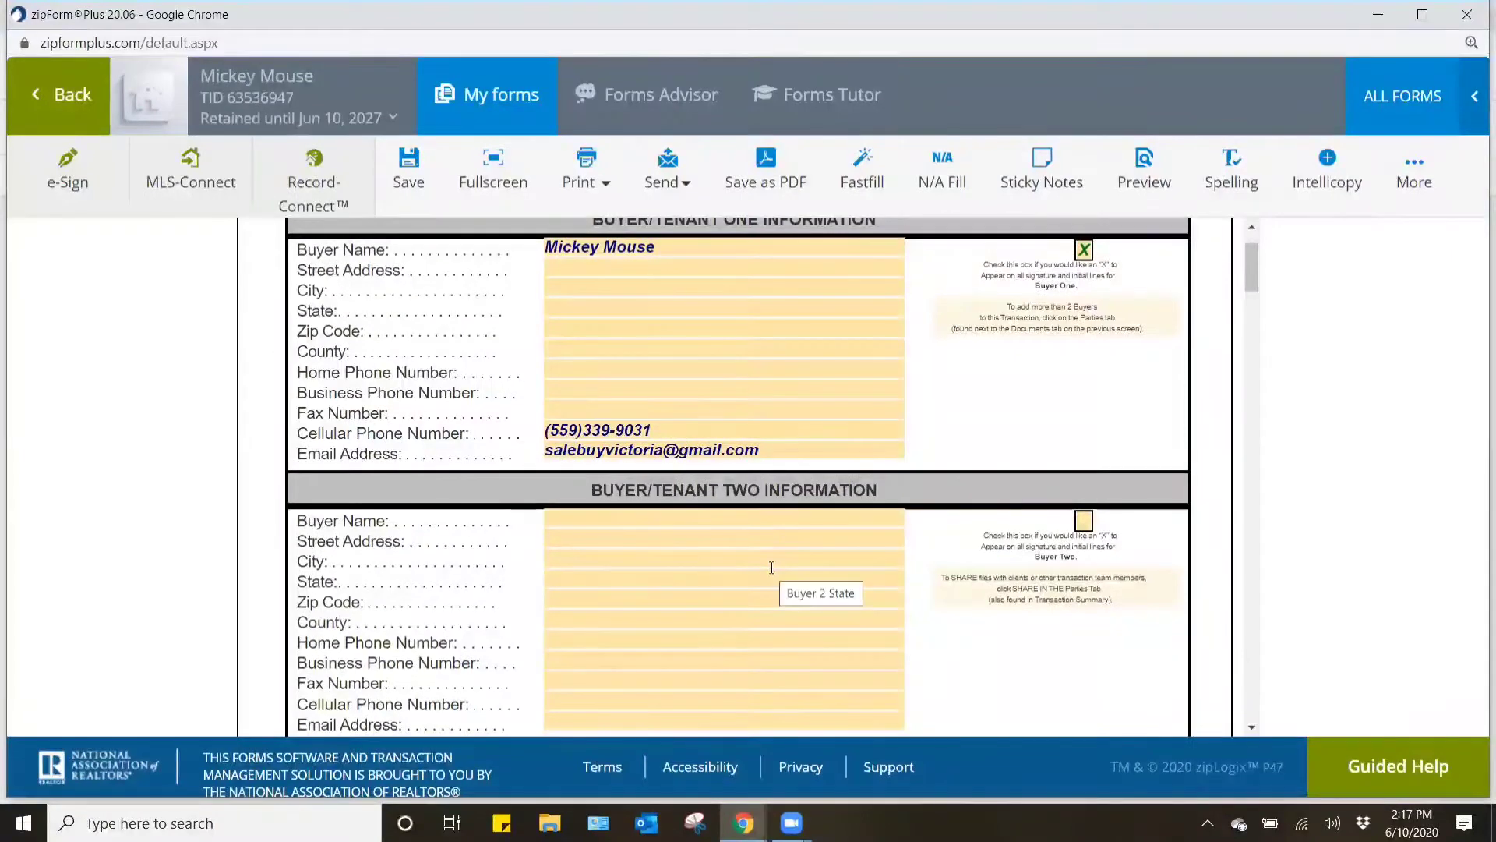
scroll(803, 491, "down", 4)
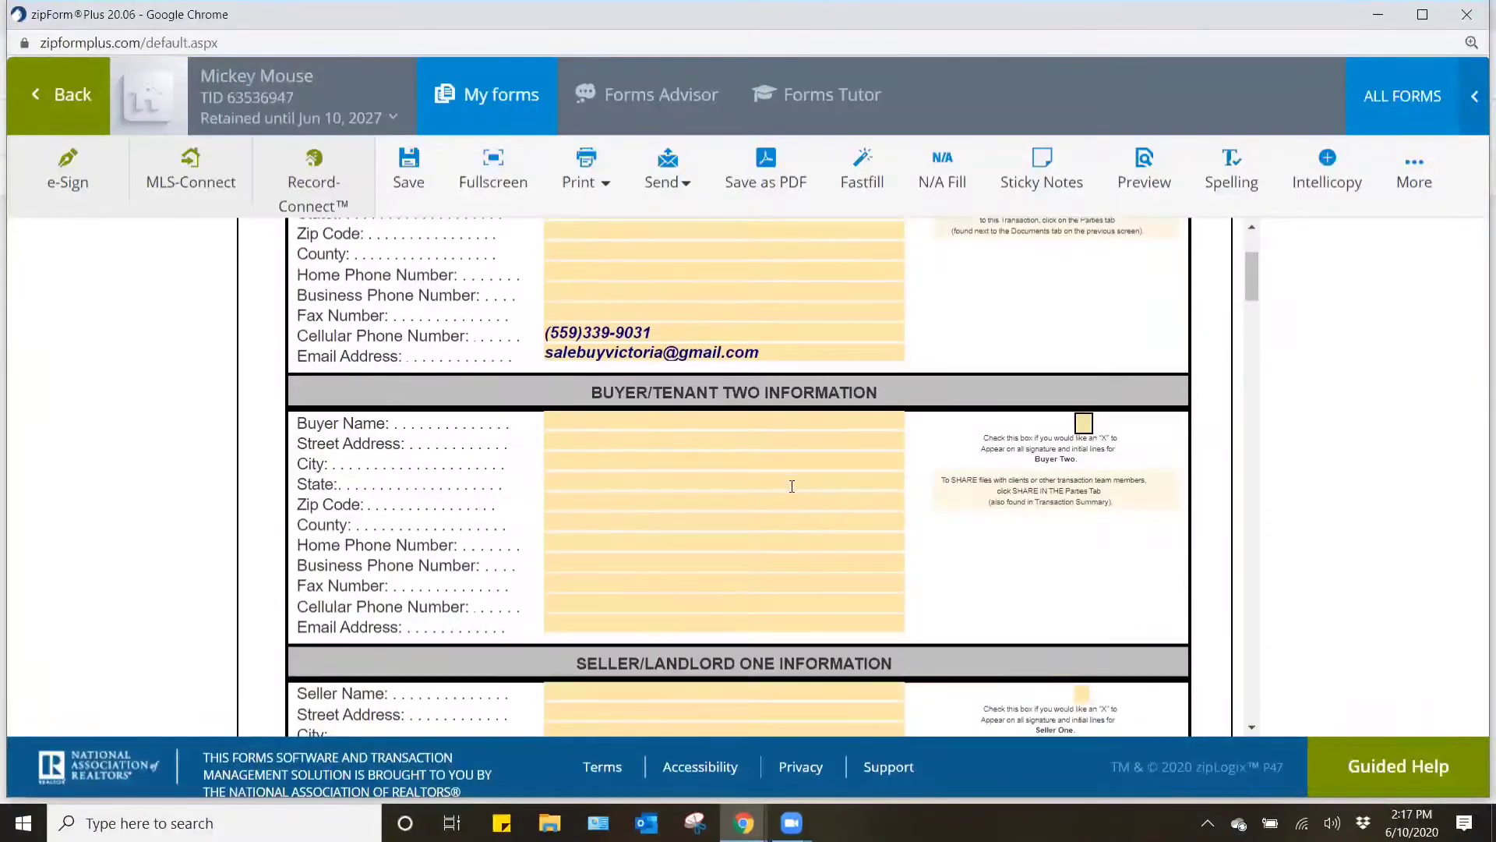
scroll(792, 480, "down", 1)
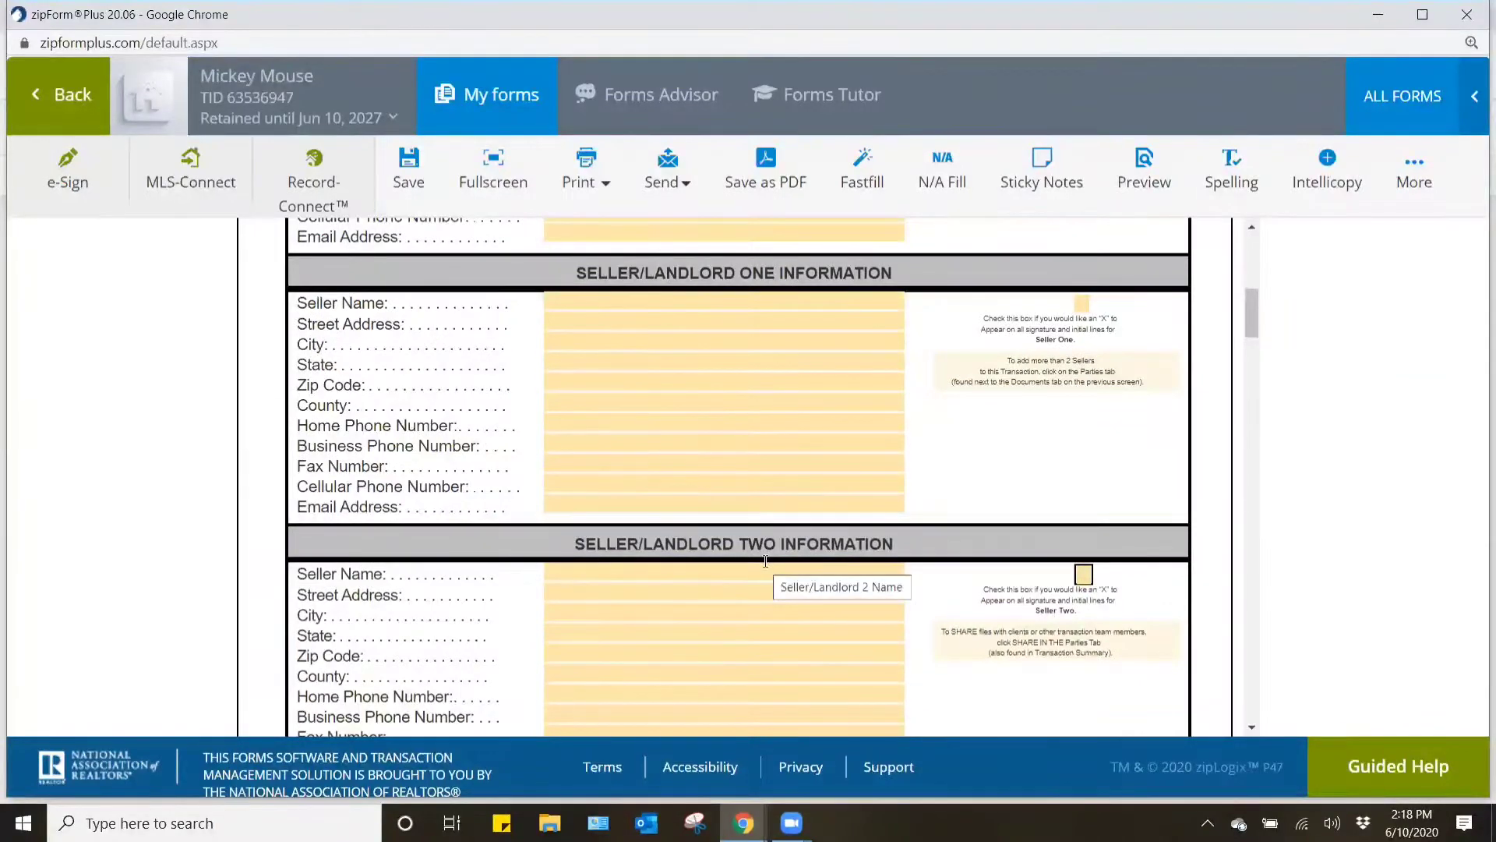
scroll(762, 557, "down", 4)
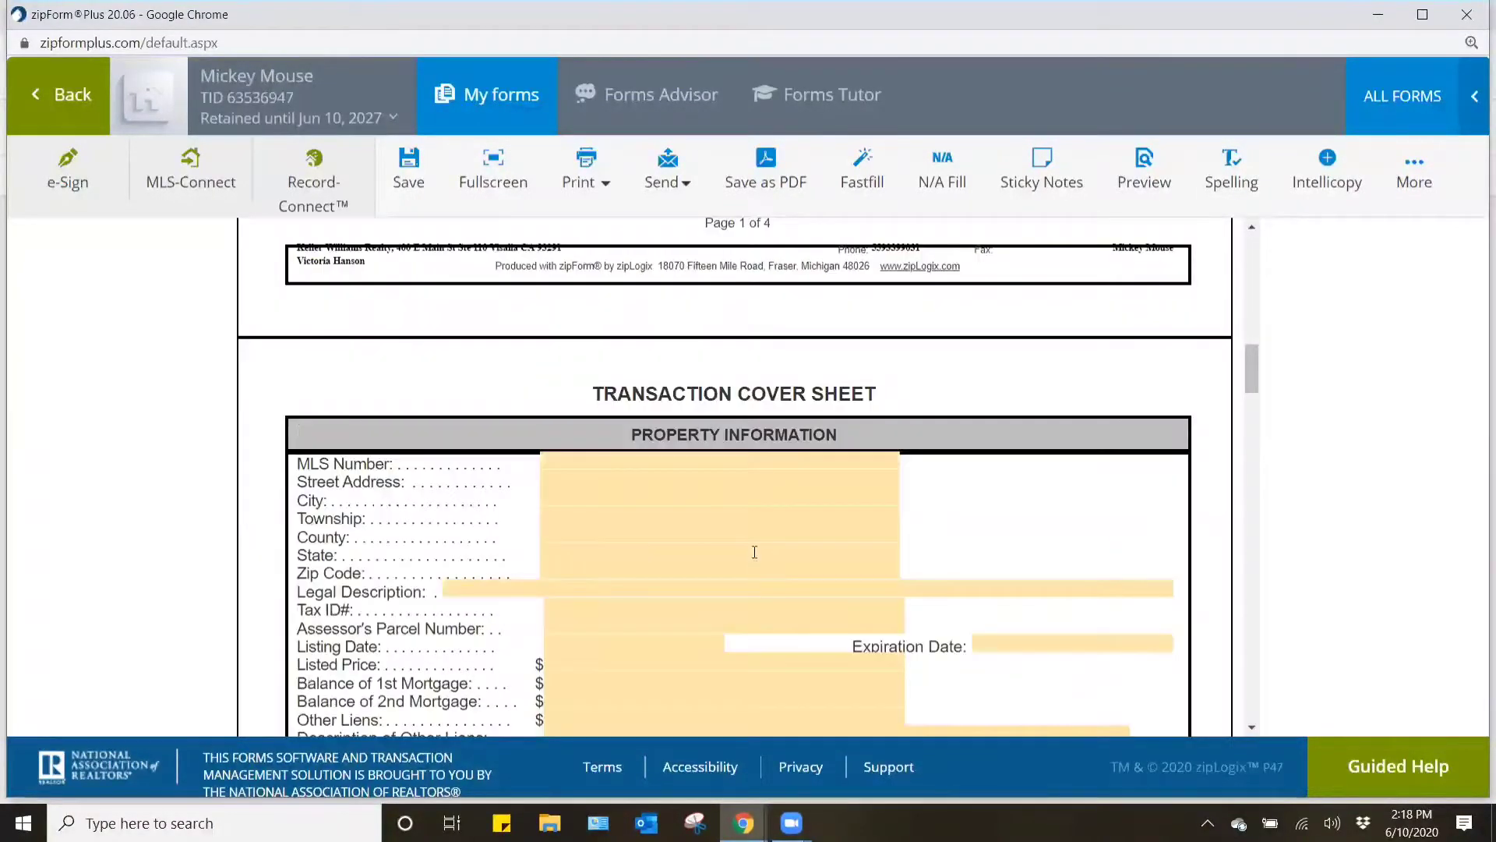
scroll(753, 553, "down", 3)
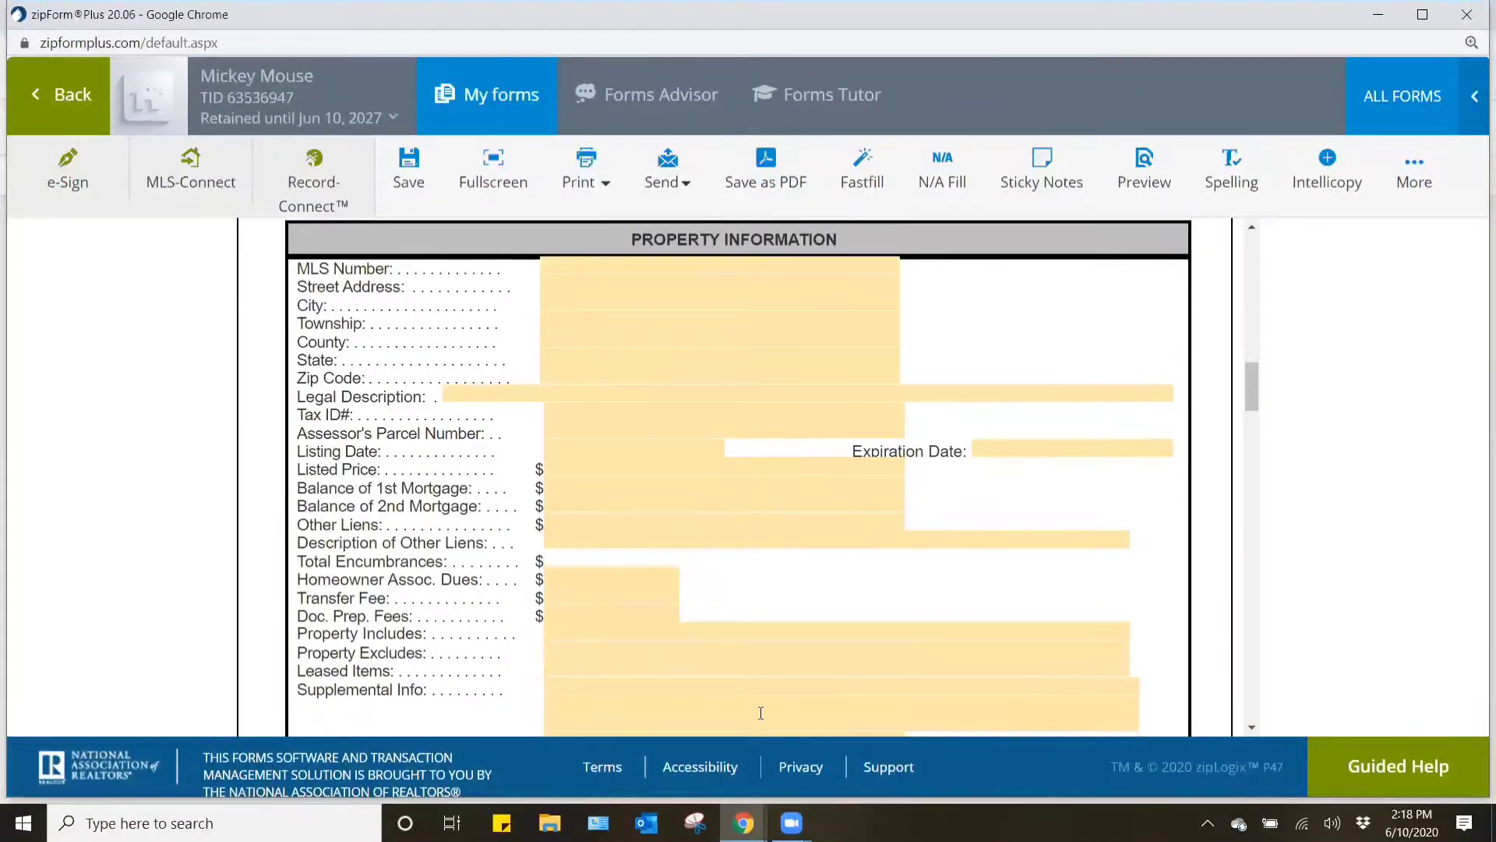
mouse_move(743, 822)
left_click(638, 736)
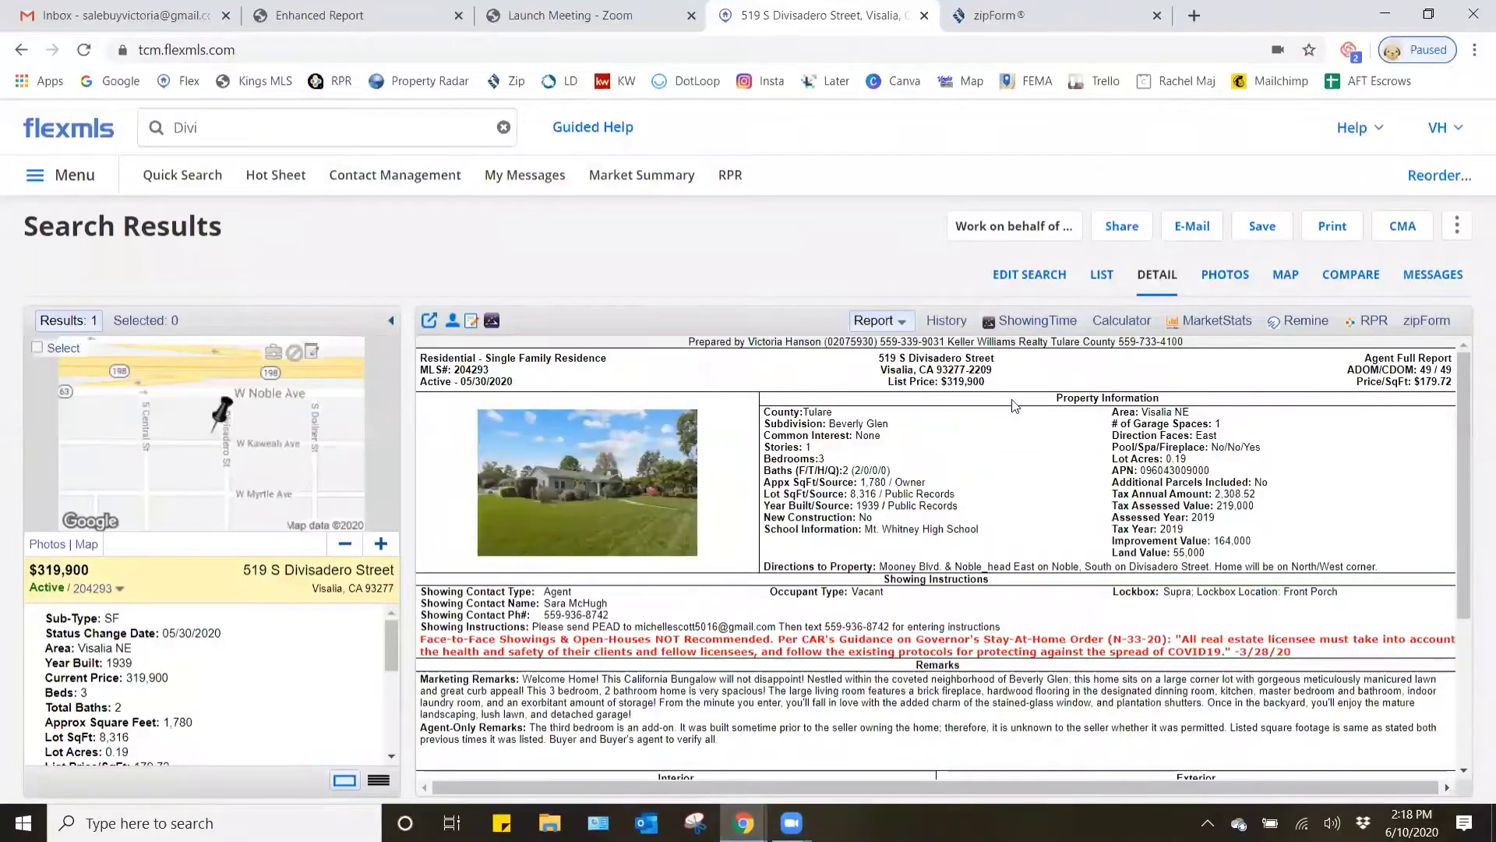
left_click_drag(489, 369, 456, 369)
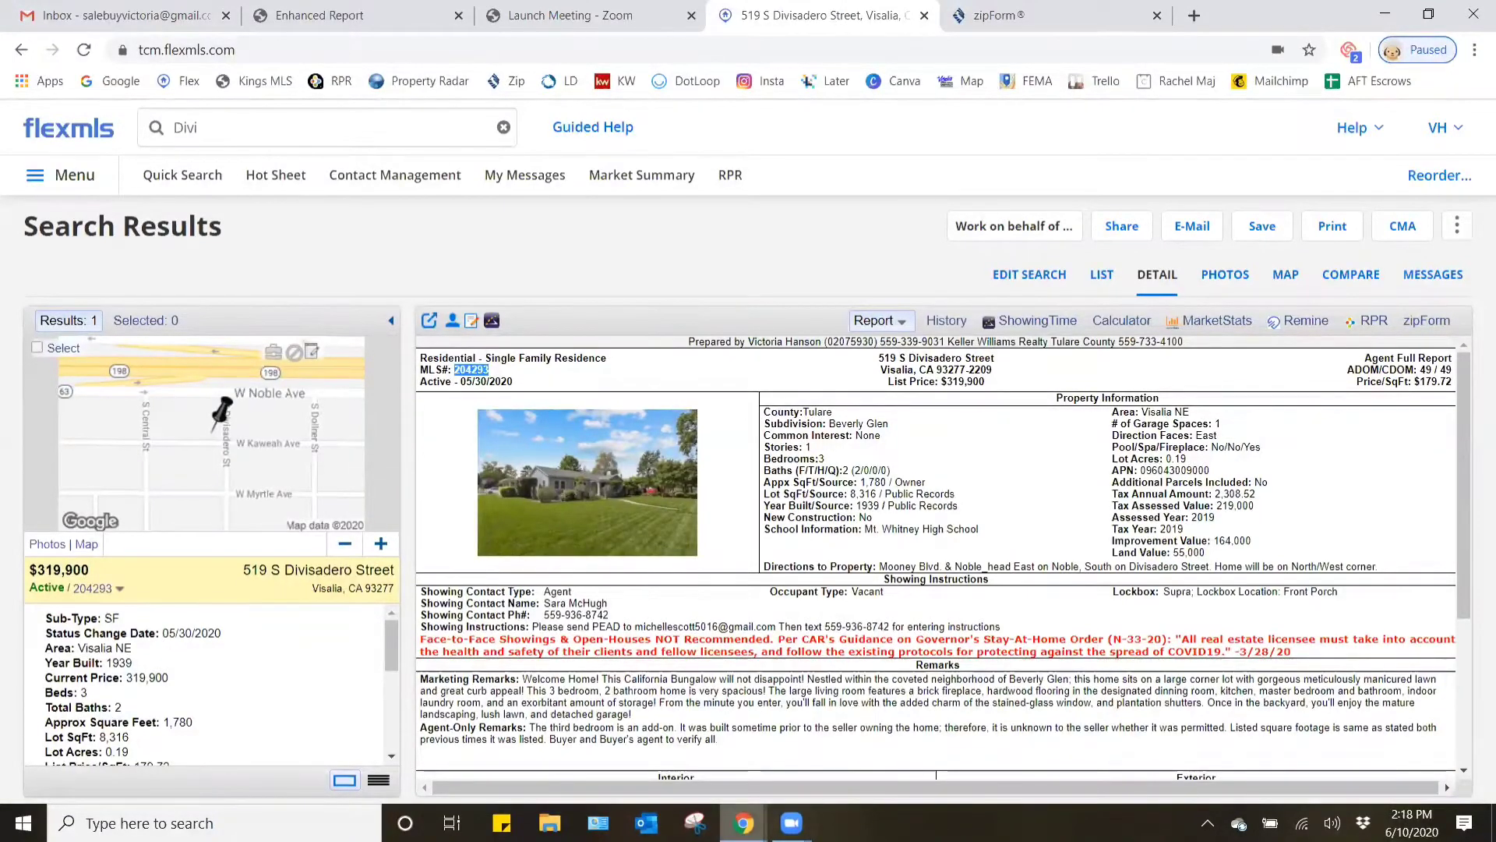
- Return to the zipForm Plus cover sheet and enter 204293 as the MLS Number under Property Information
mouse_move(744, 823)
left_click(876, 763)
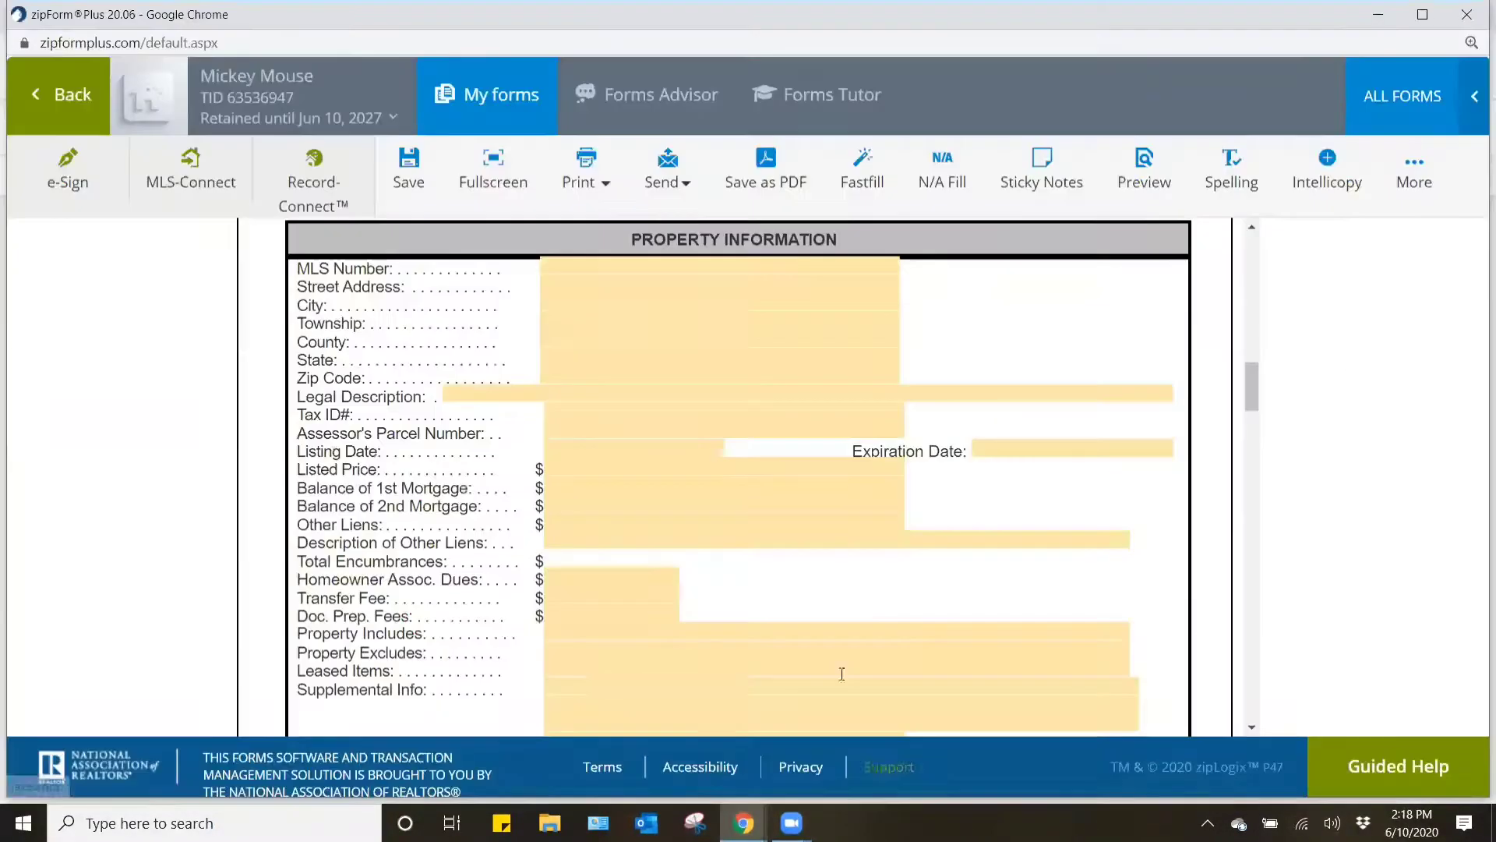
left_click(600, 267)
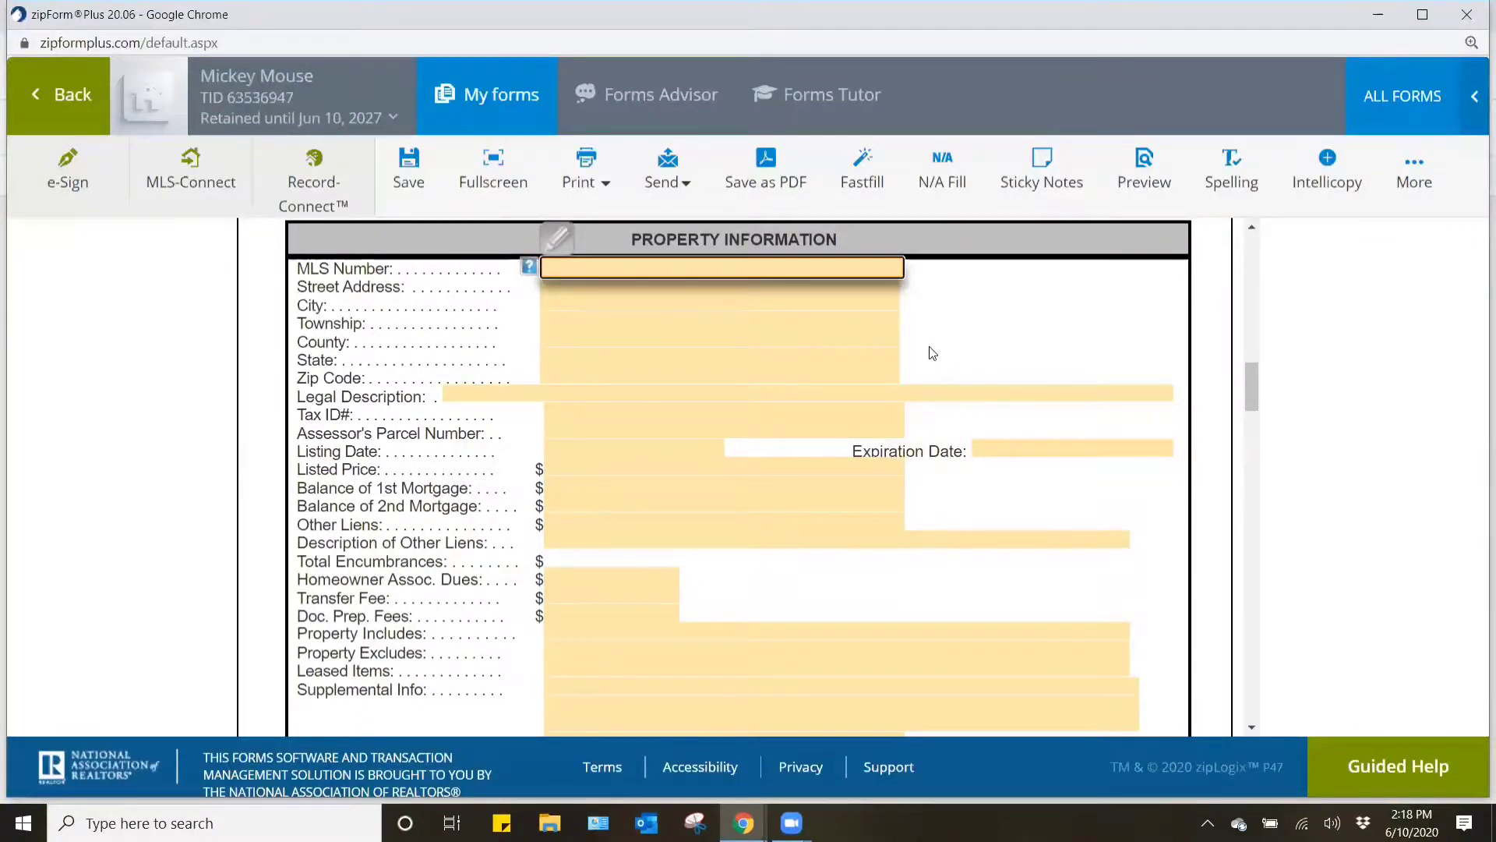
type("204293")
left_click(965, 319)
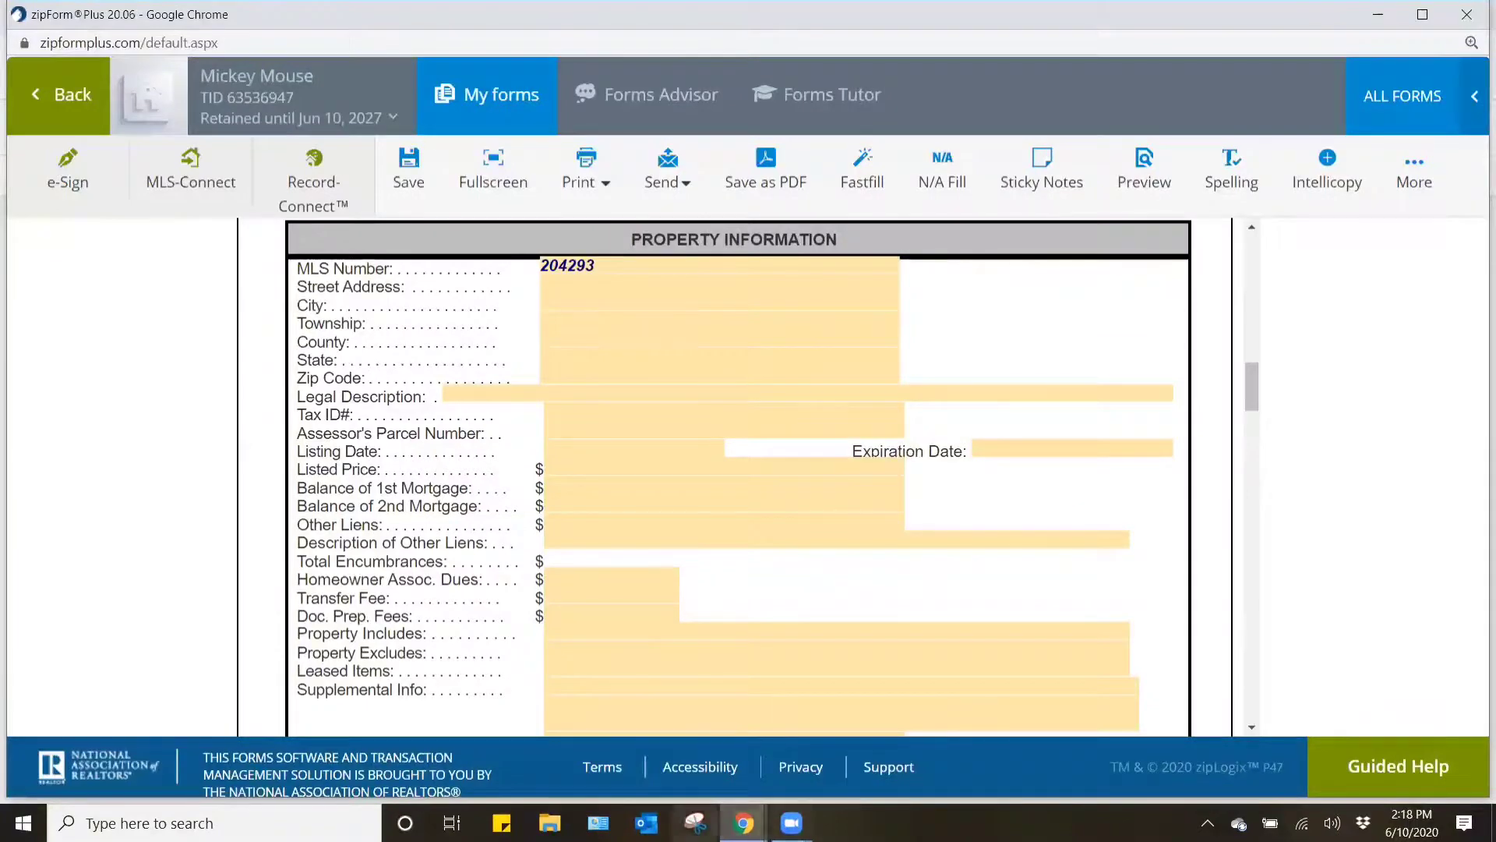
- Copy the property's full address from the flexmls listing into the cover sheet's Street Address and accept the suggested address to fill the location fields
left_click(742, 823)
left_click(699, 748)
left_click_drag(997, 372, 873, 355)
key("ctrl+c")
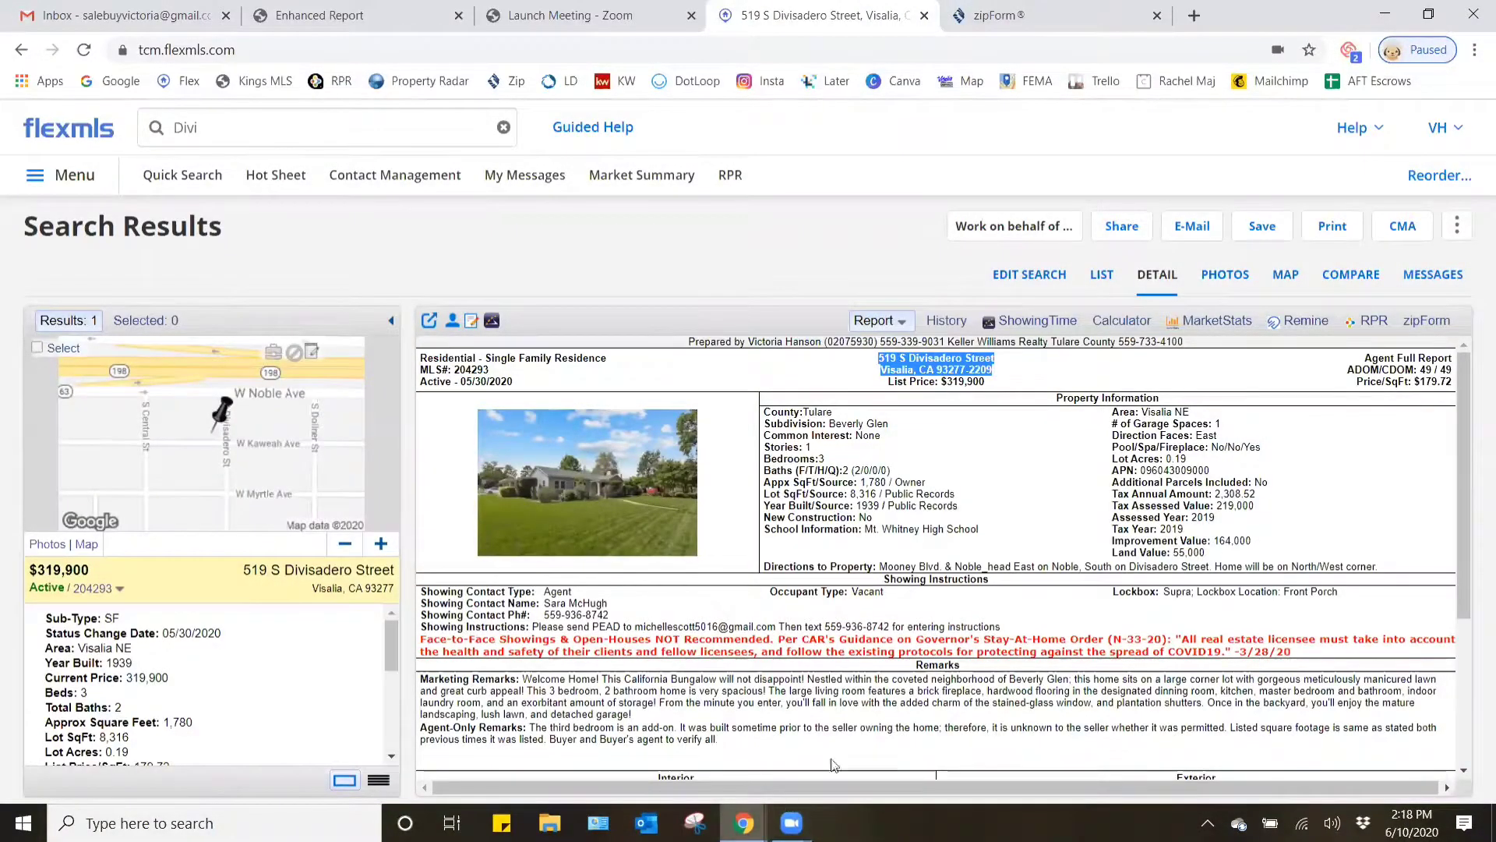
key("alt+Tab")
left_click(566, 278)
key("ctrl+v")
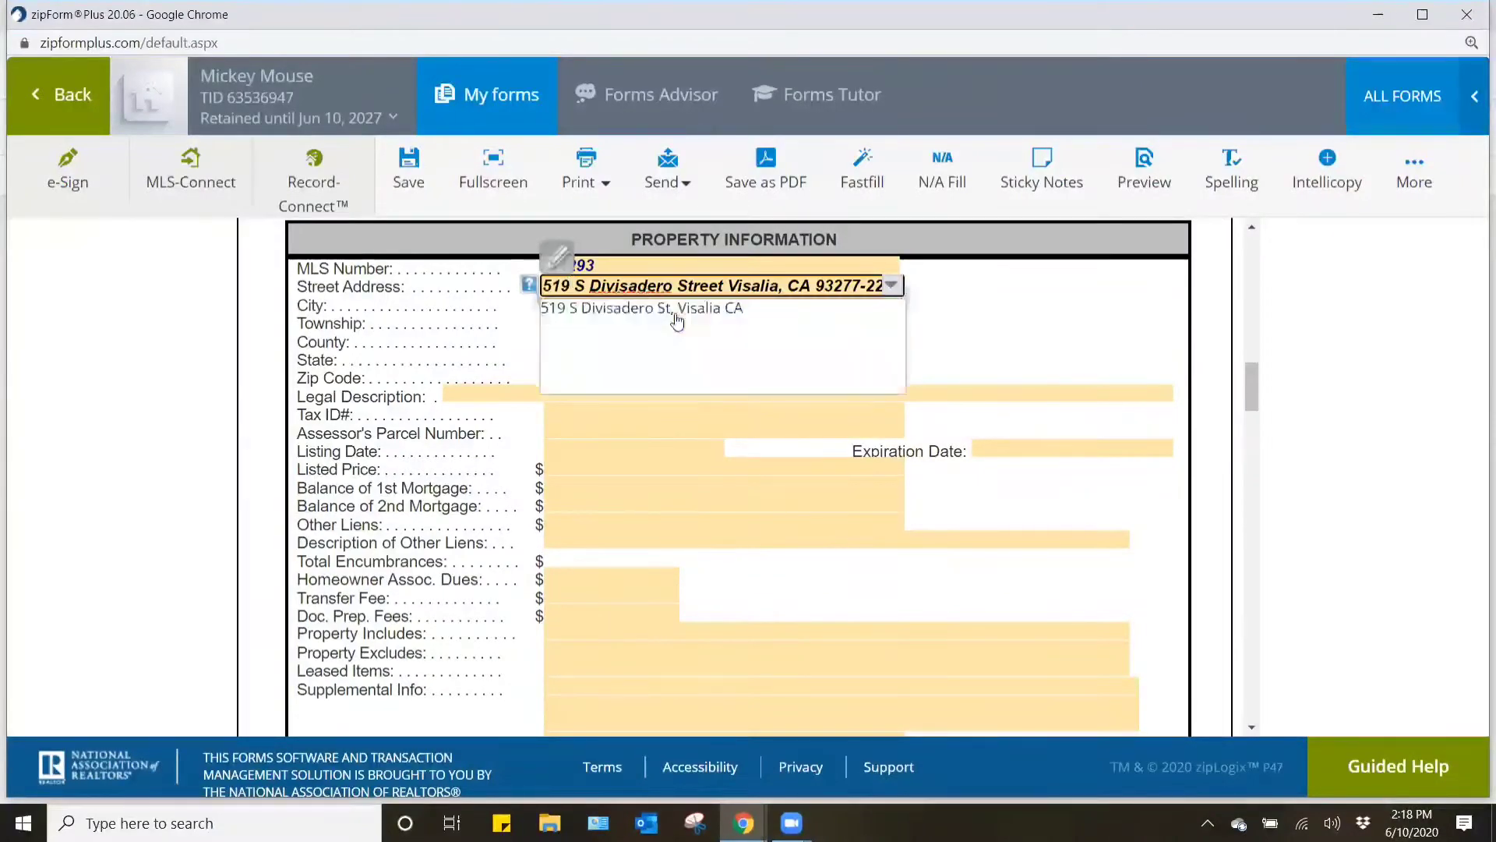
left_click(993, 325)
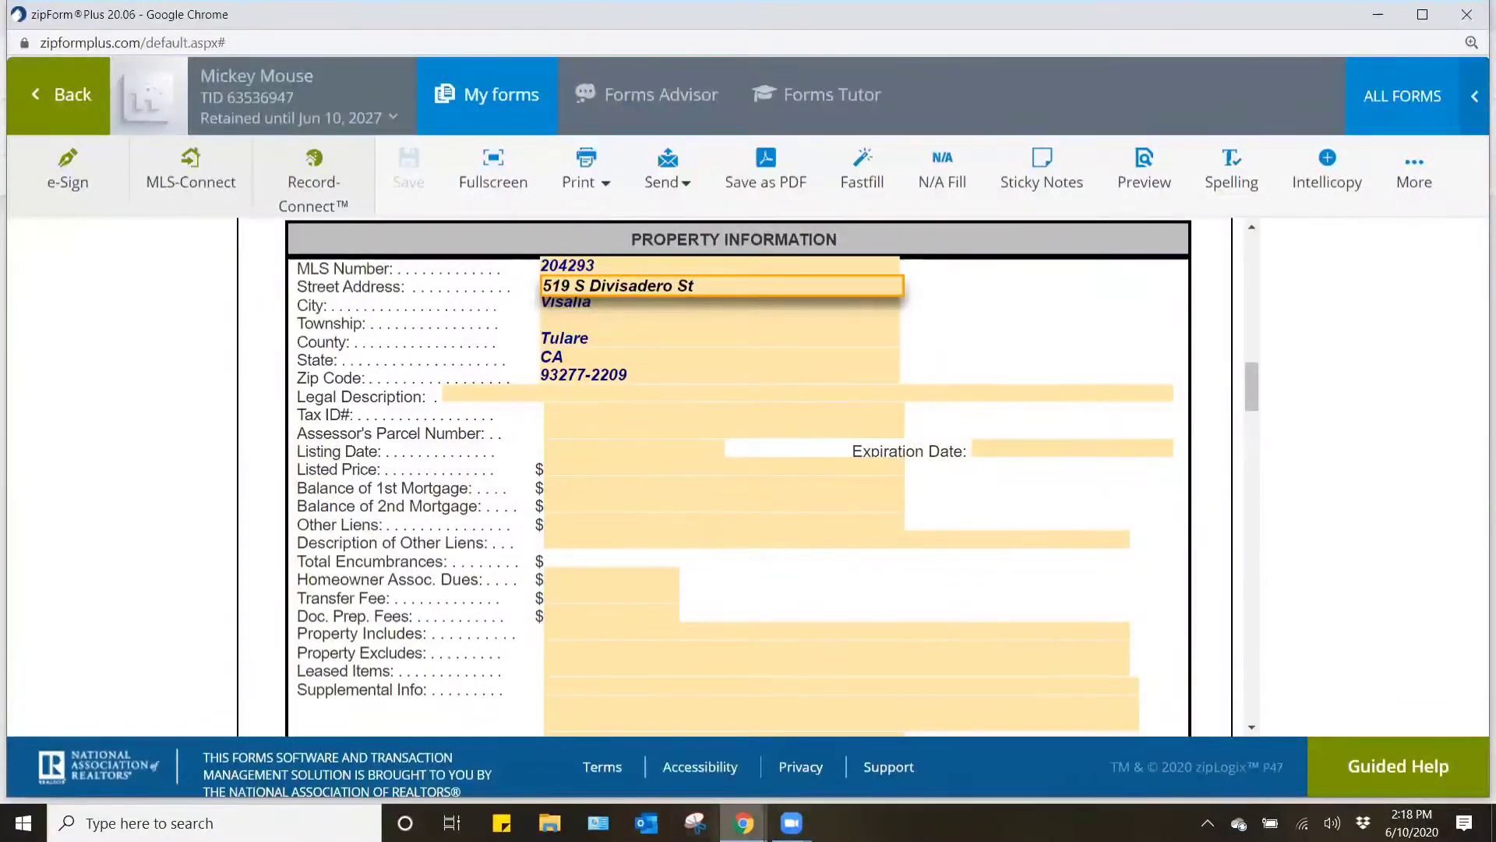
- Copy the APN from the flexmls listing into the cover sheet's Assessor's Parcel Number field
mouse_move(744, 822)
left_click(650, 740)
left_click_drag(1267, 472, 1142, 470)
key("ctrl+c")
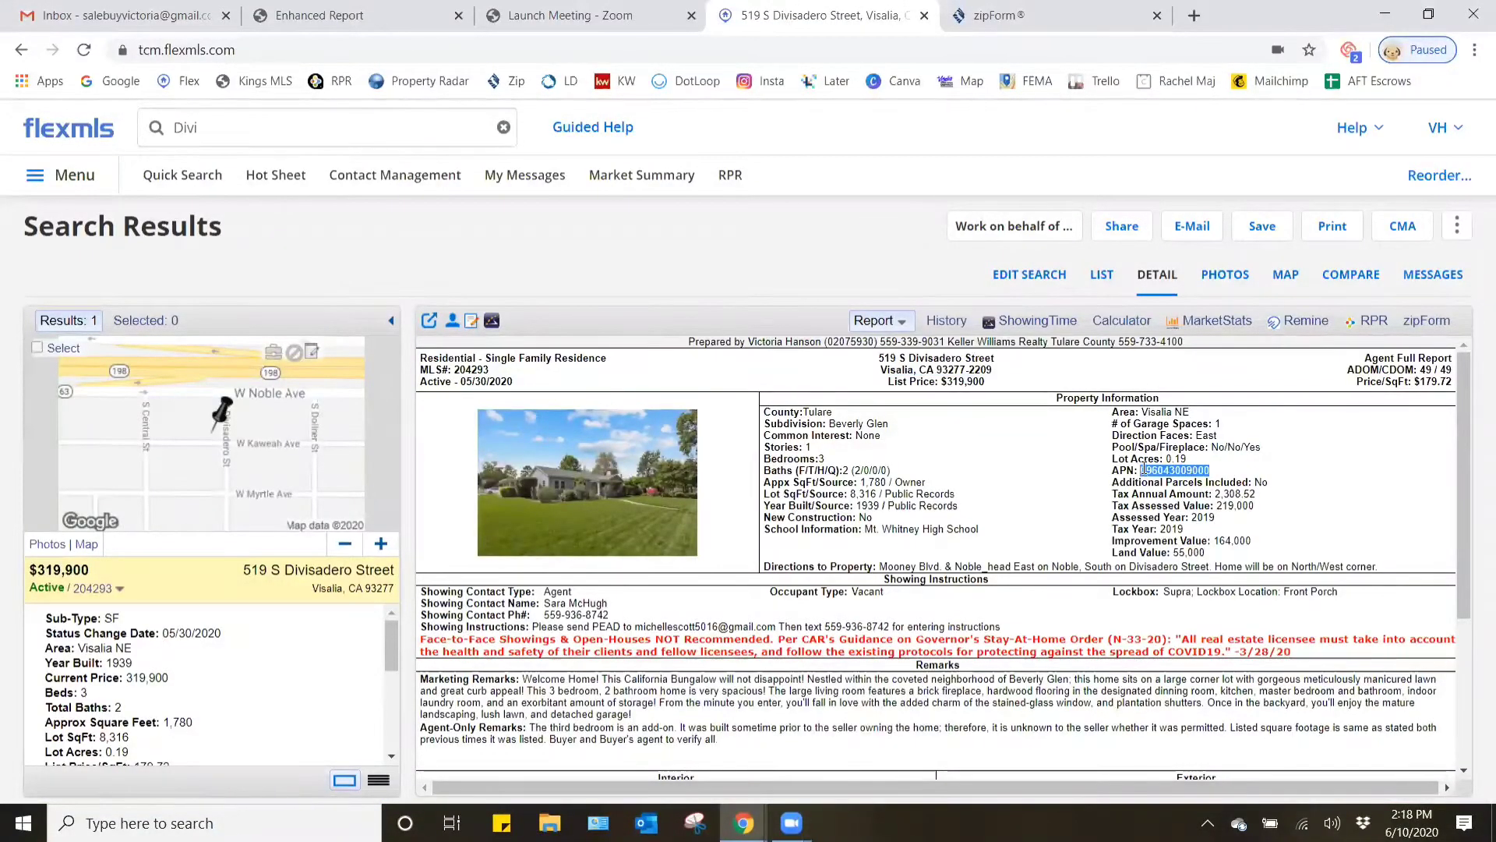
mouse_move(744, 822)
left_click(865, 741)
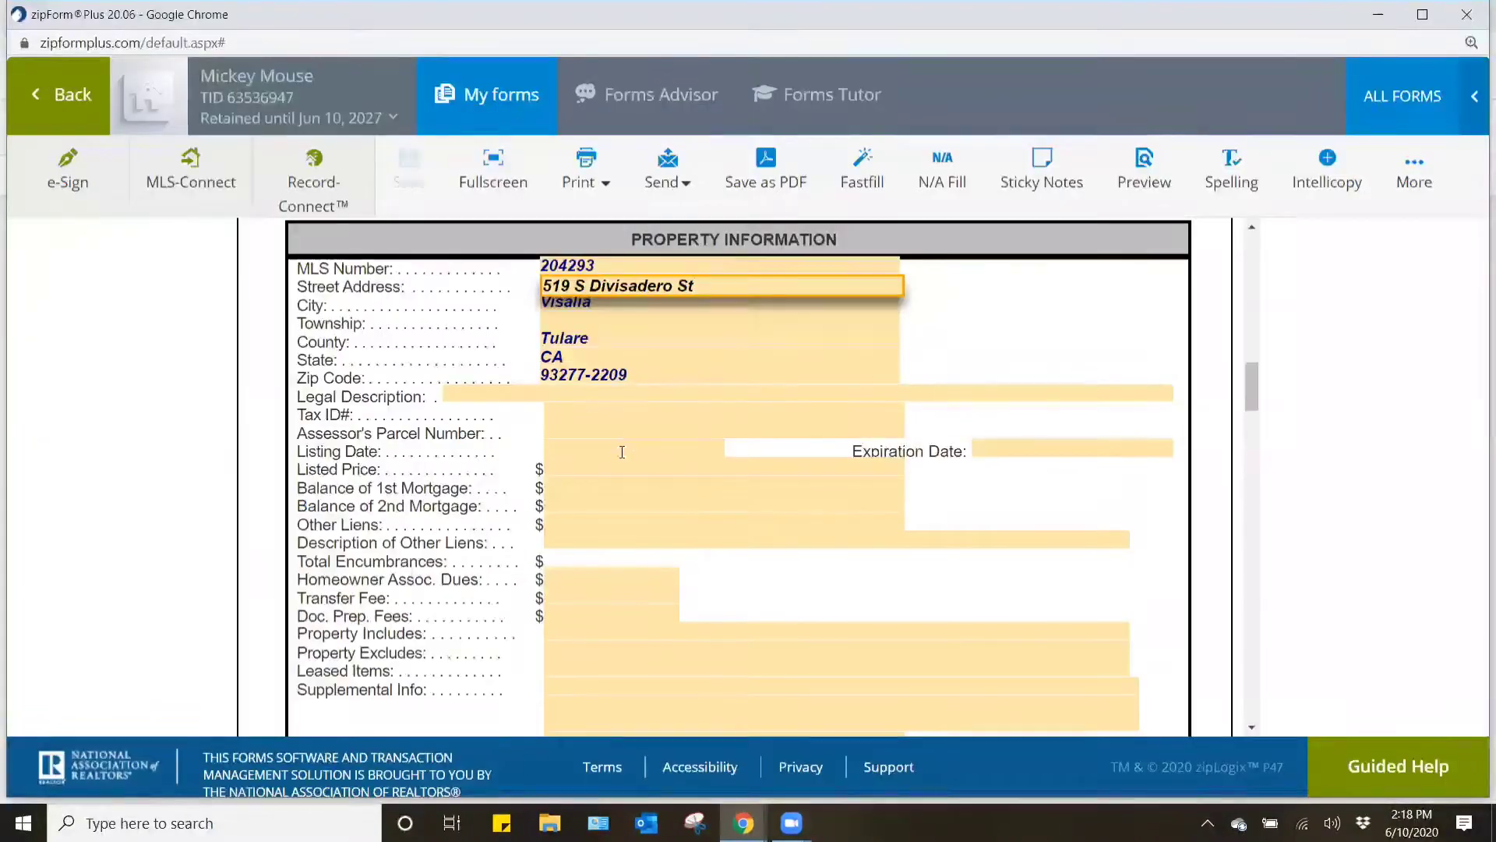
left_click(561, 432)
key("ctrl+v")
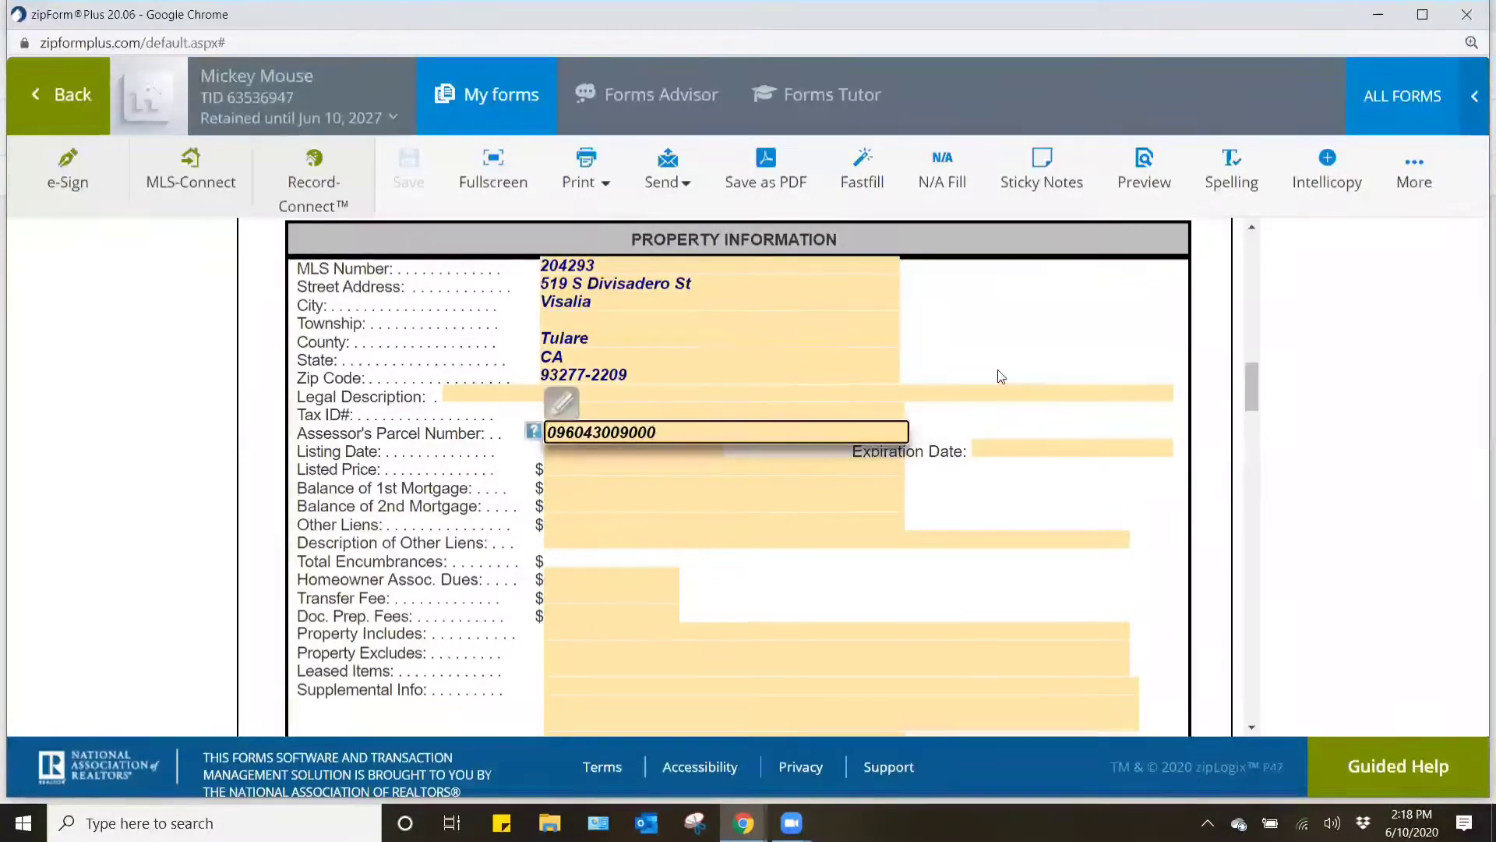
left_click(1001, 377)
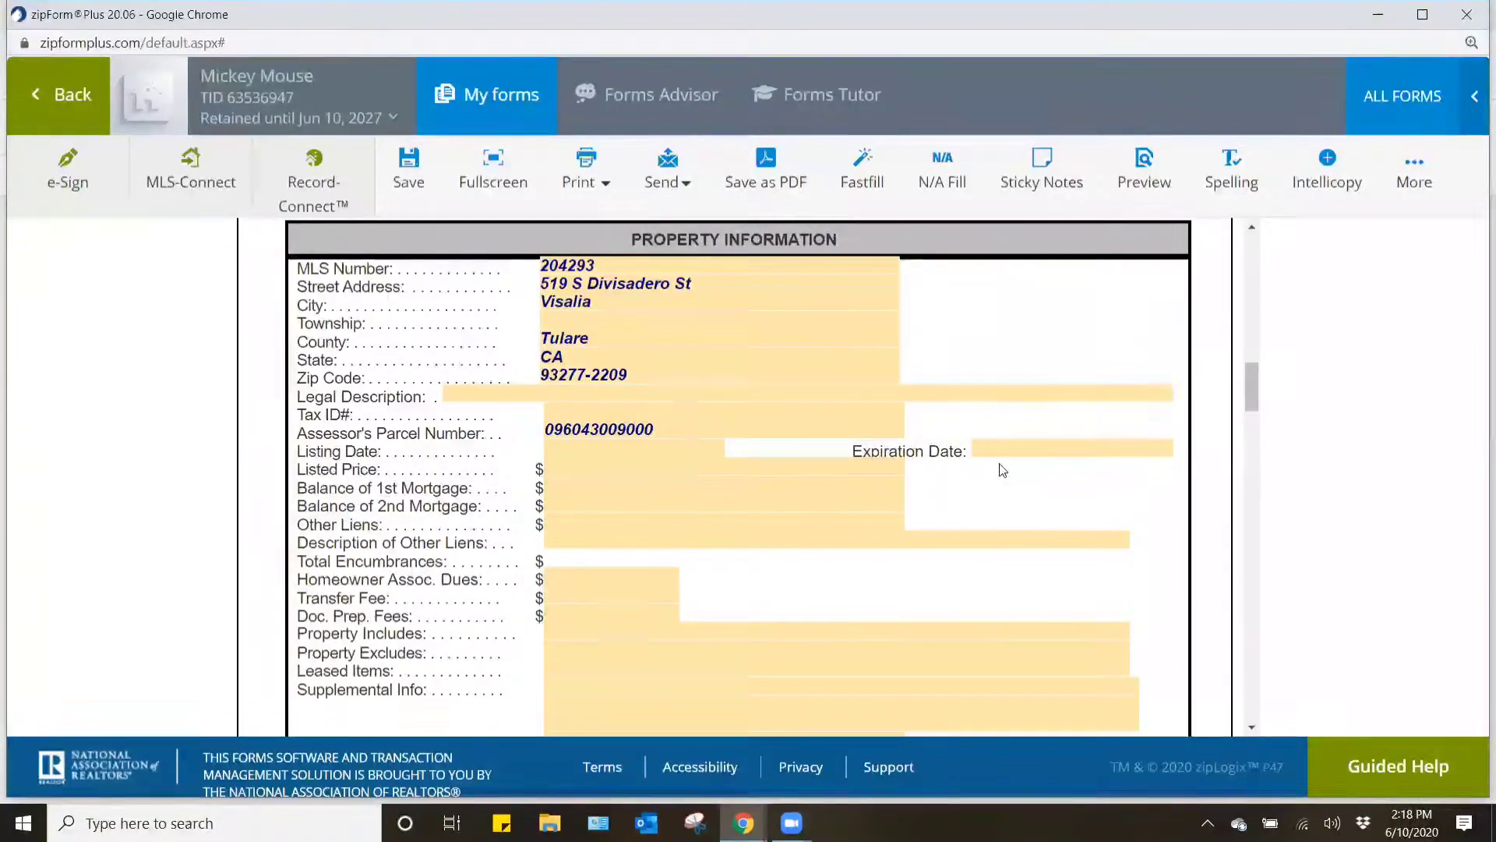
- Set the Purchase Price under Property Information to 320,000.00
scroll(1003, 470, "down", 1)
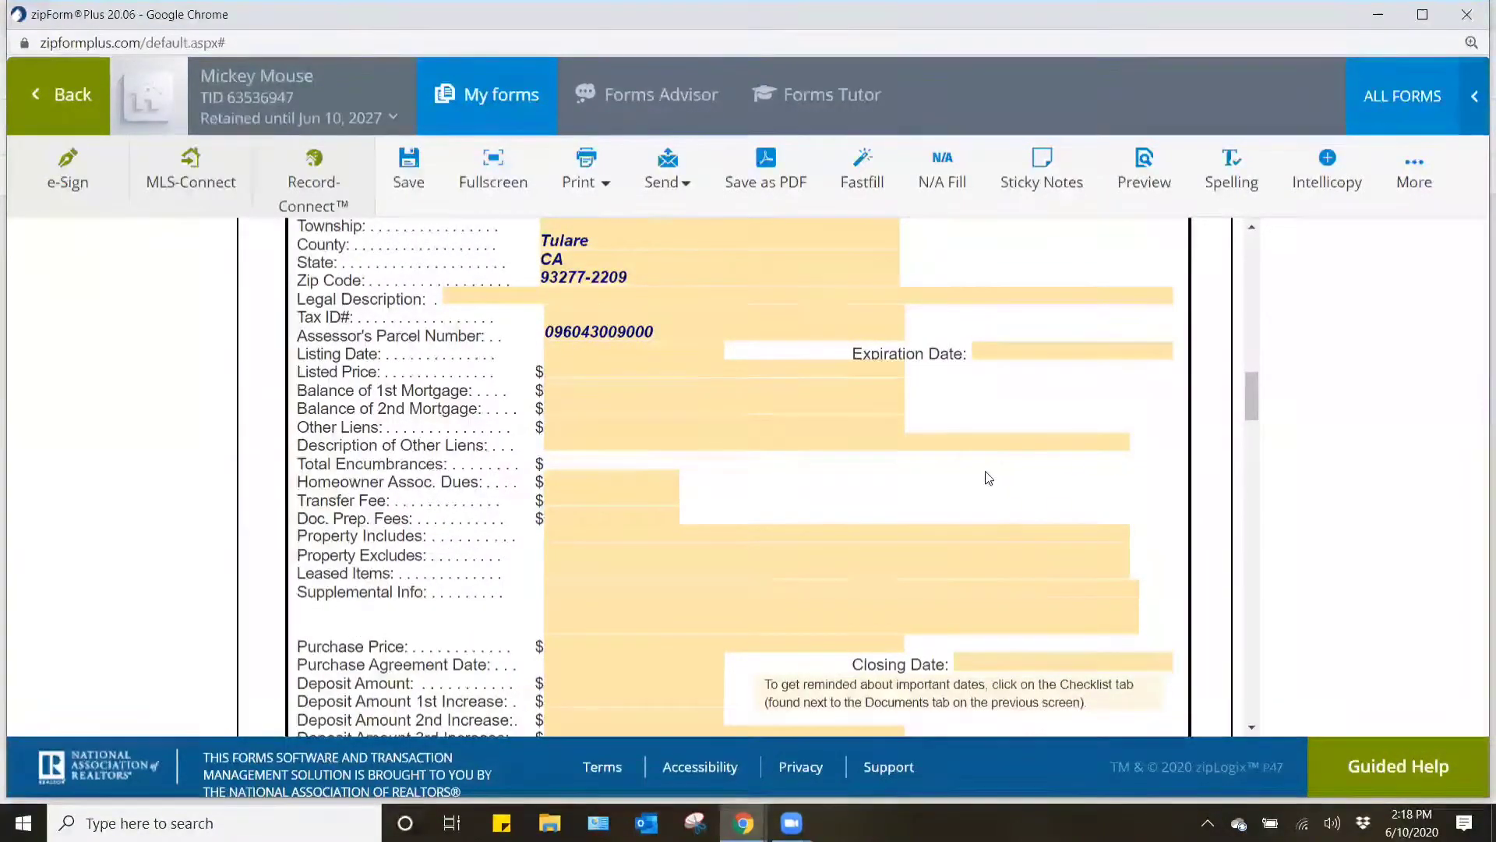
left_click(606, 644)
type("320")
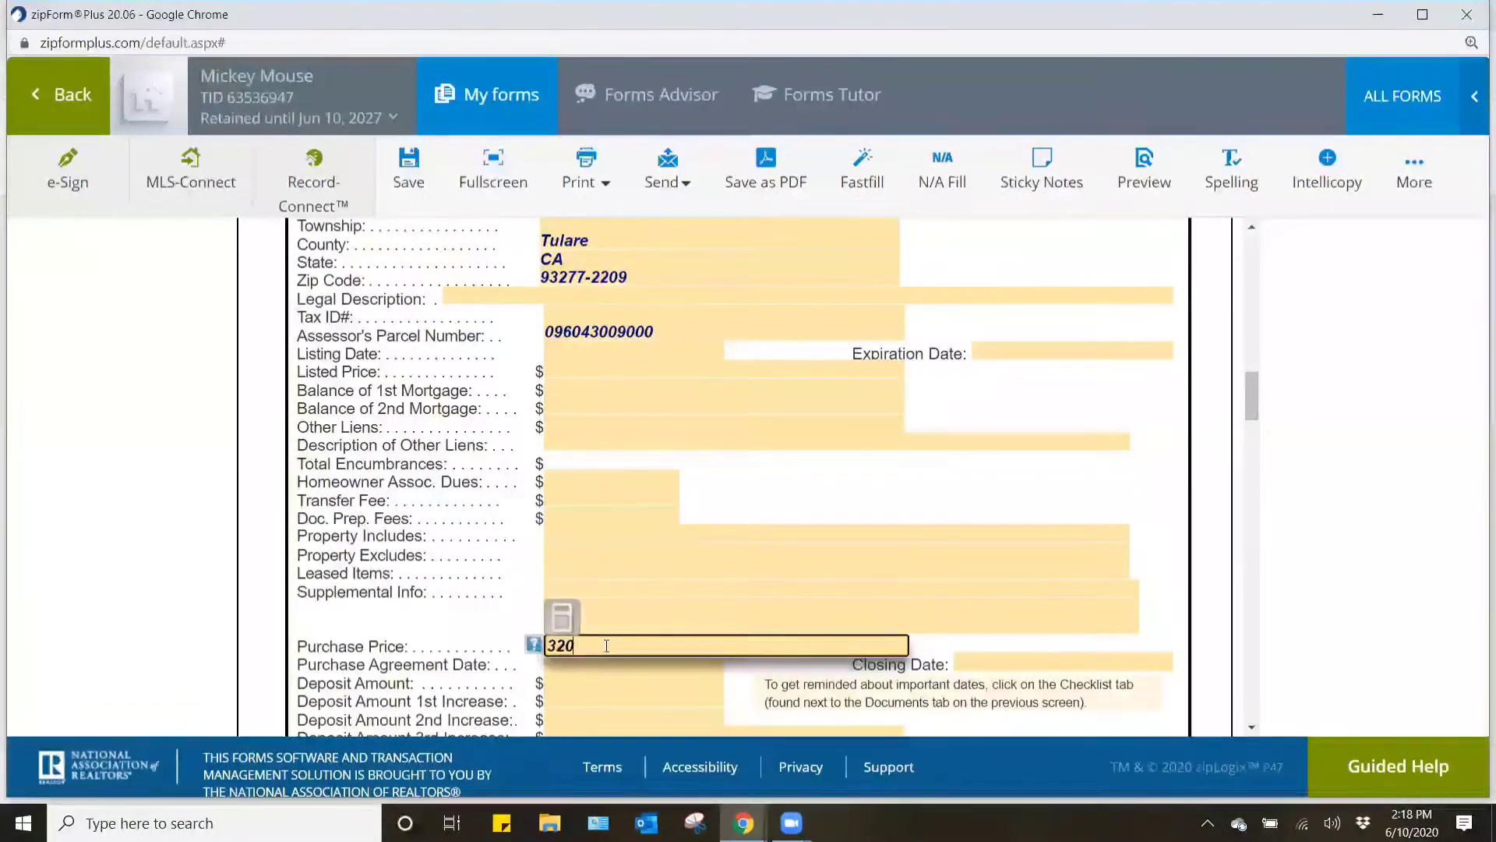
type("000.000")
left_click(961, 535)
- Set the Deposit Amount under Property Information to 3,200.00
scroll(953, 518, "down", 2)
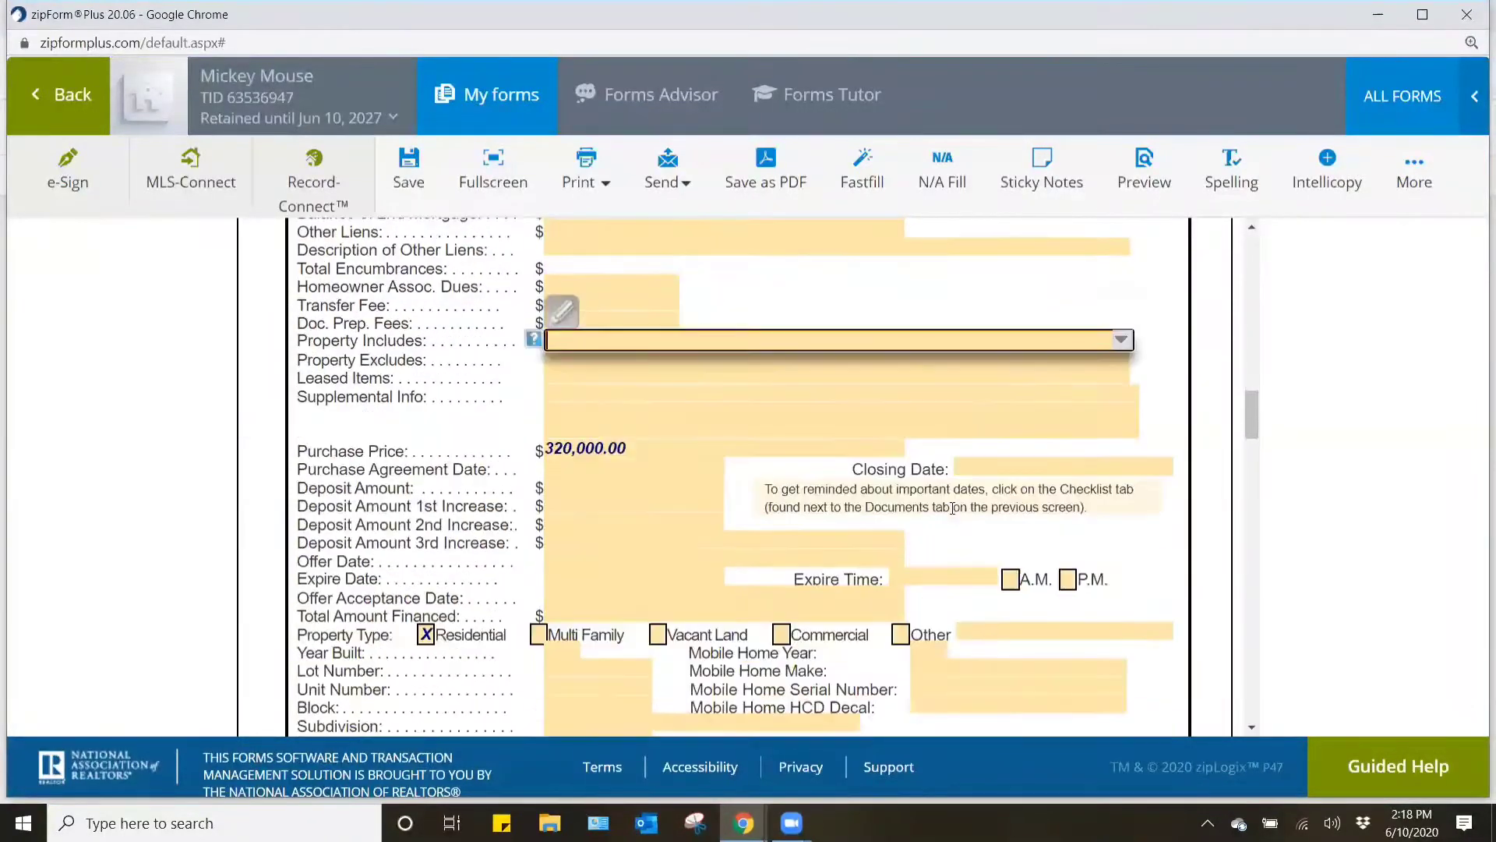
left_click(592, 487)
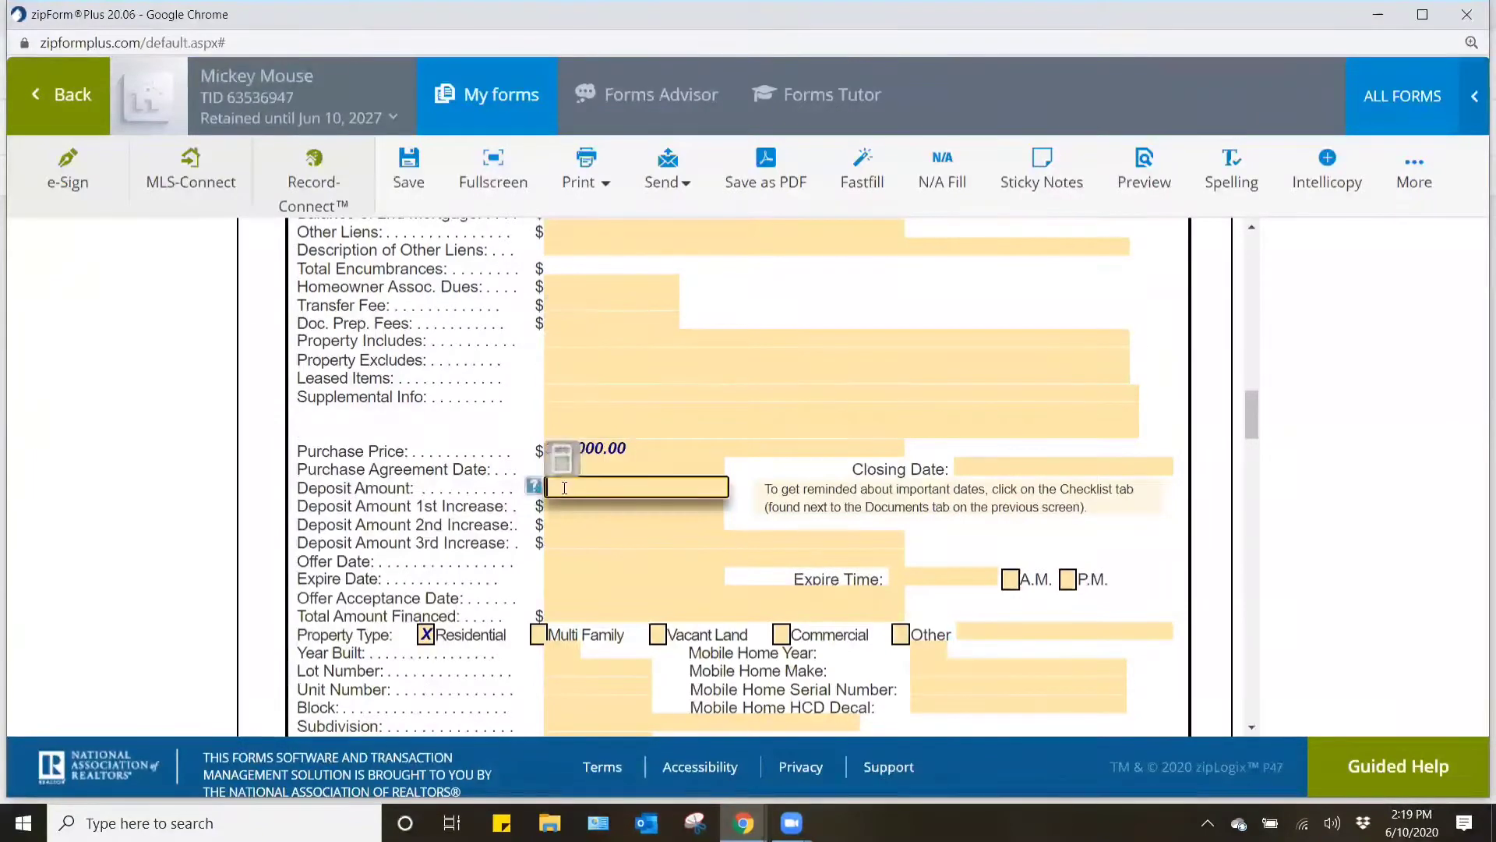
left_click_drag(410, 488, 297, 489)
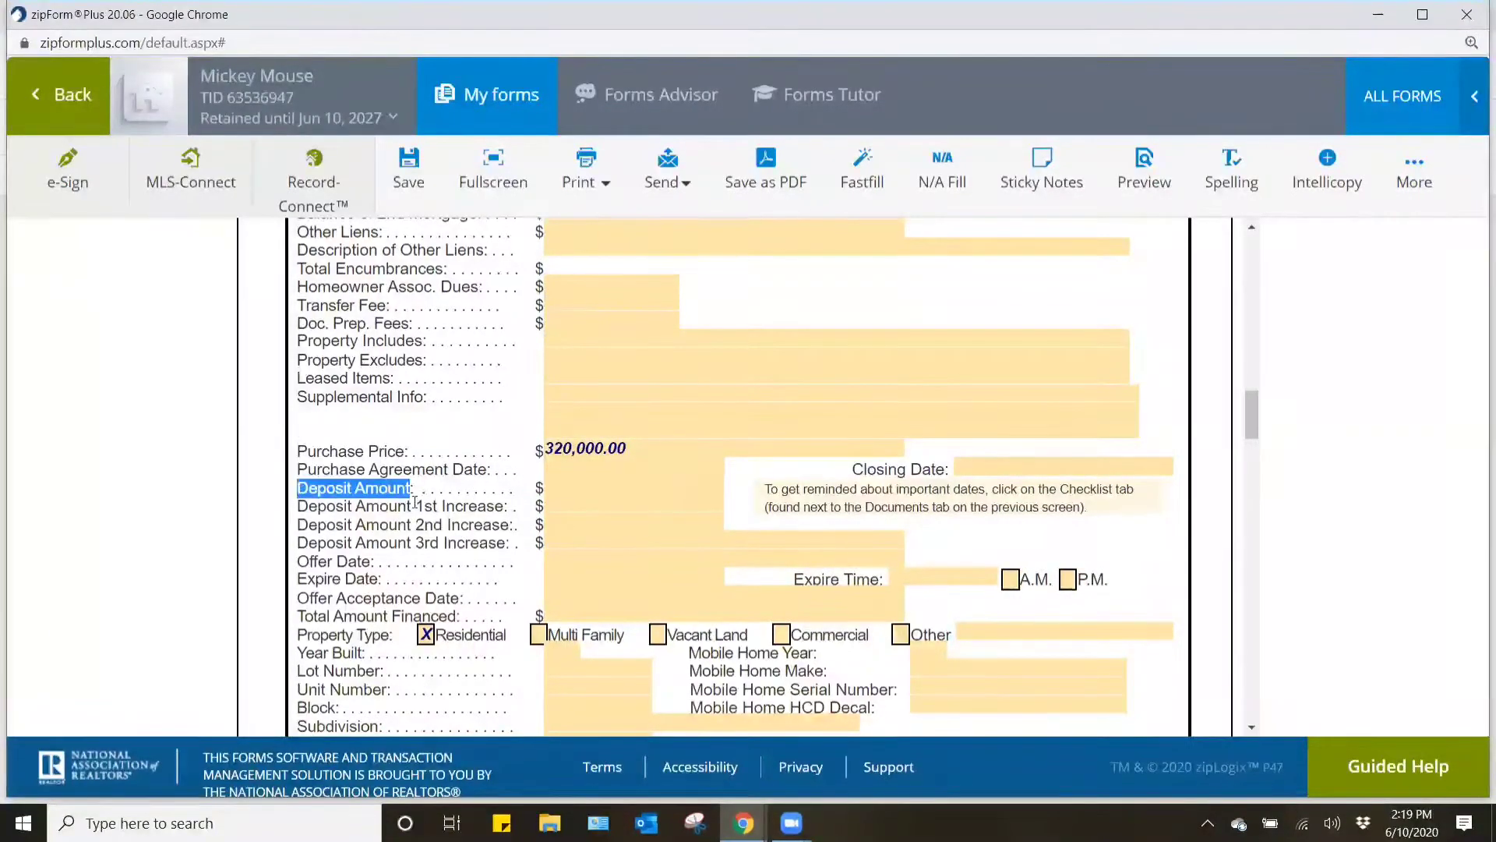
left_click(564, 484)
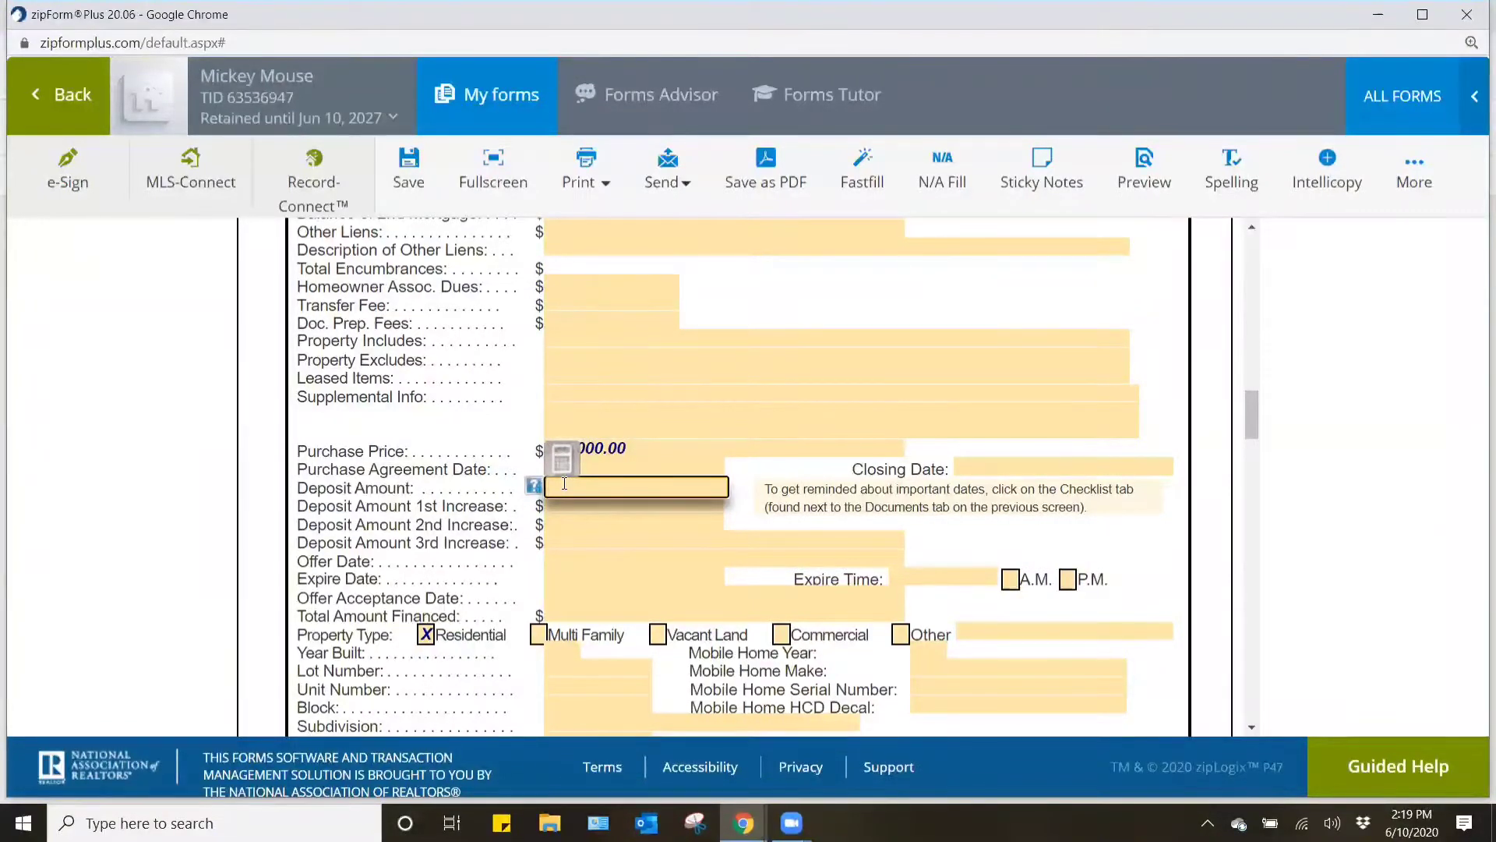
type("3200.00")
left_click(1151, 531)
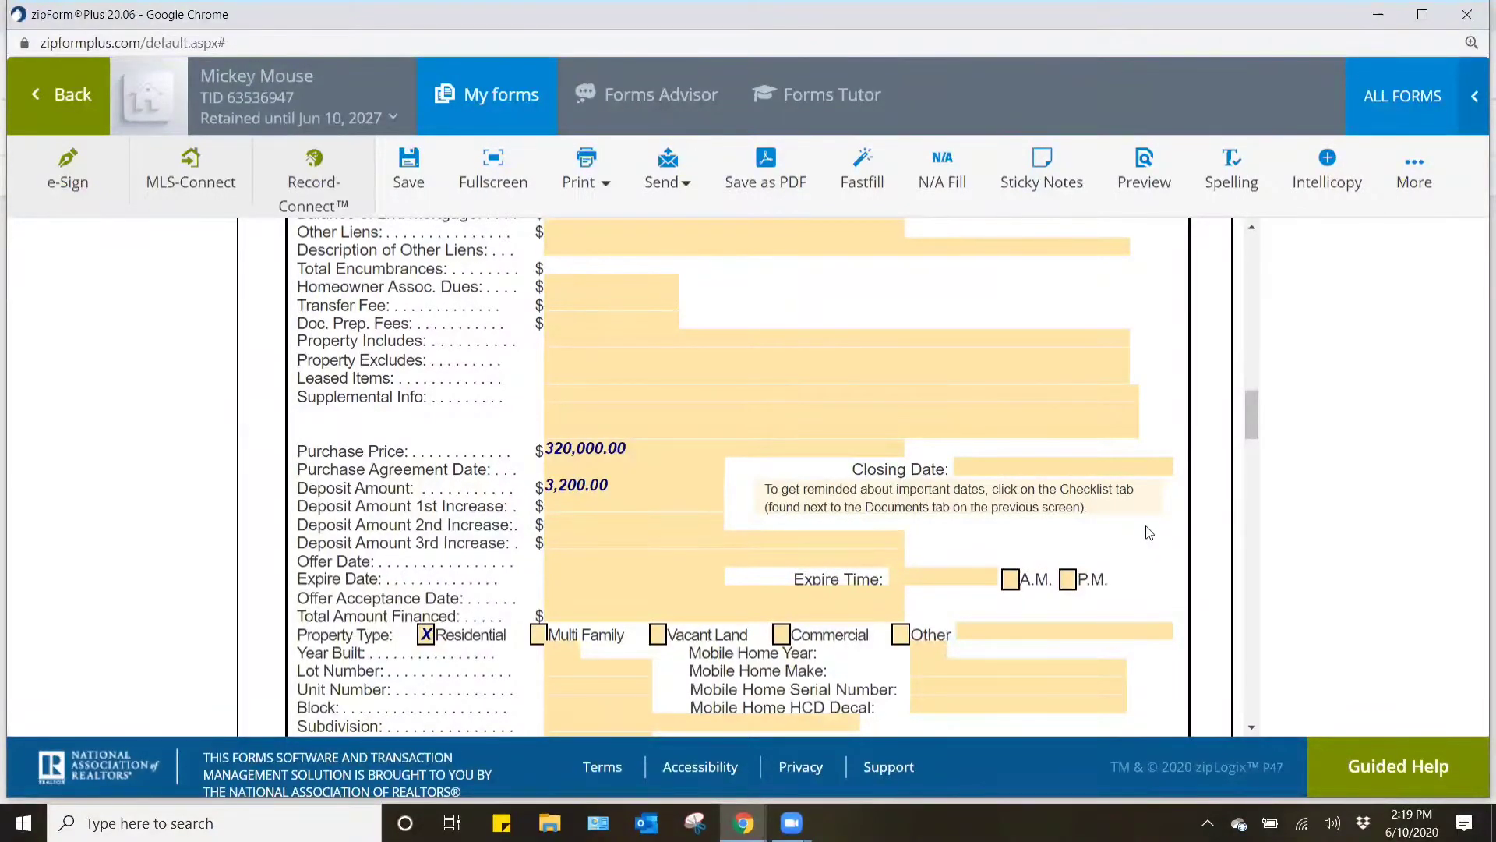
- Clear the street address and firm name under Buyer's Broker Information on the cover sheet's third page
scroll(1145, 525, "down", 3)
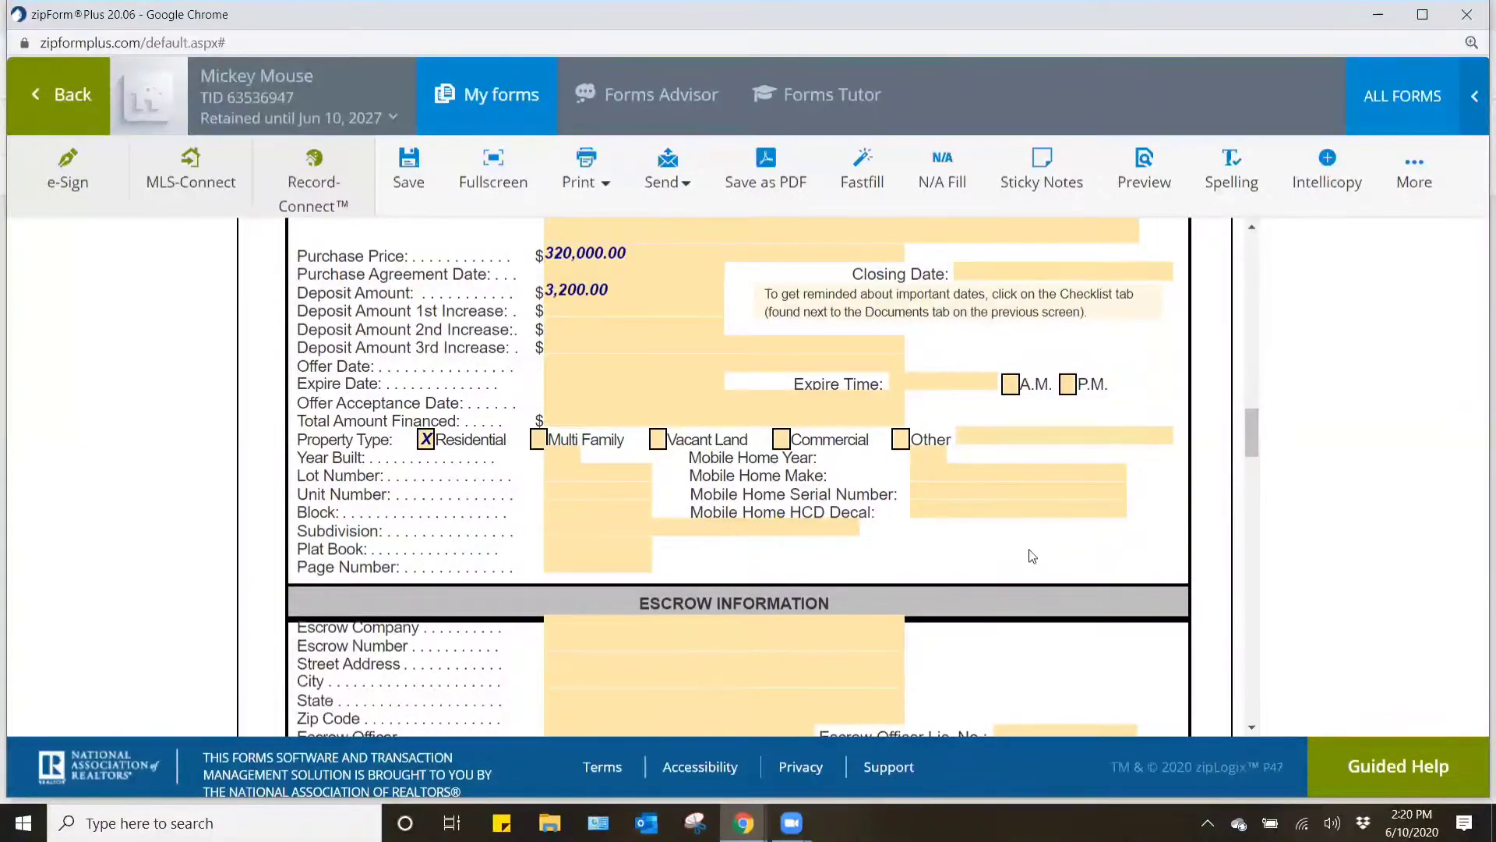
scroll(1032, 555, "down", 3)
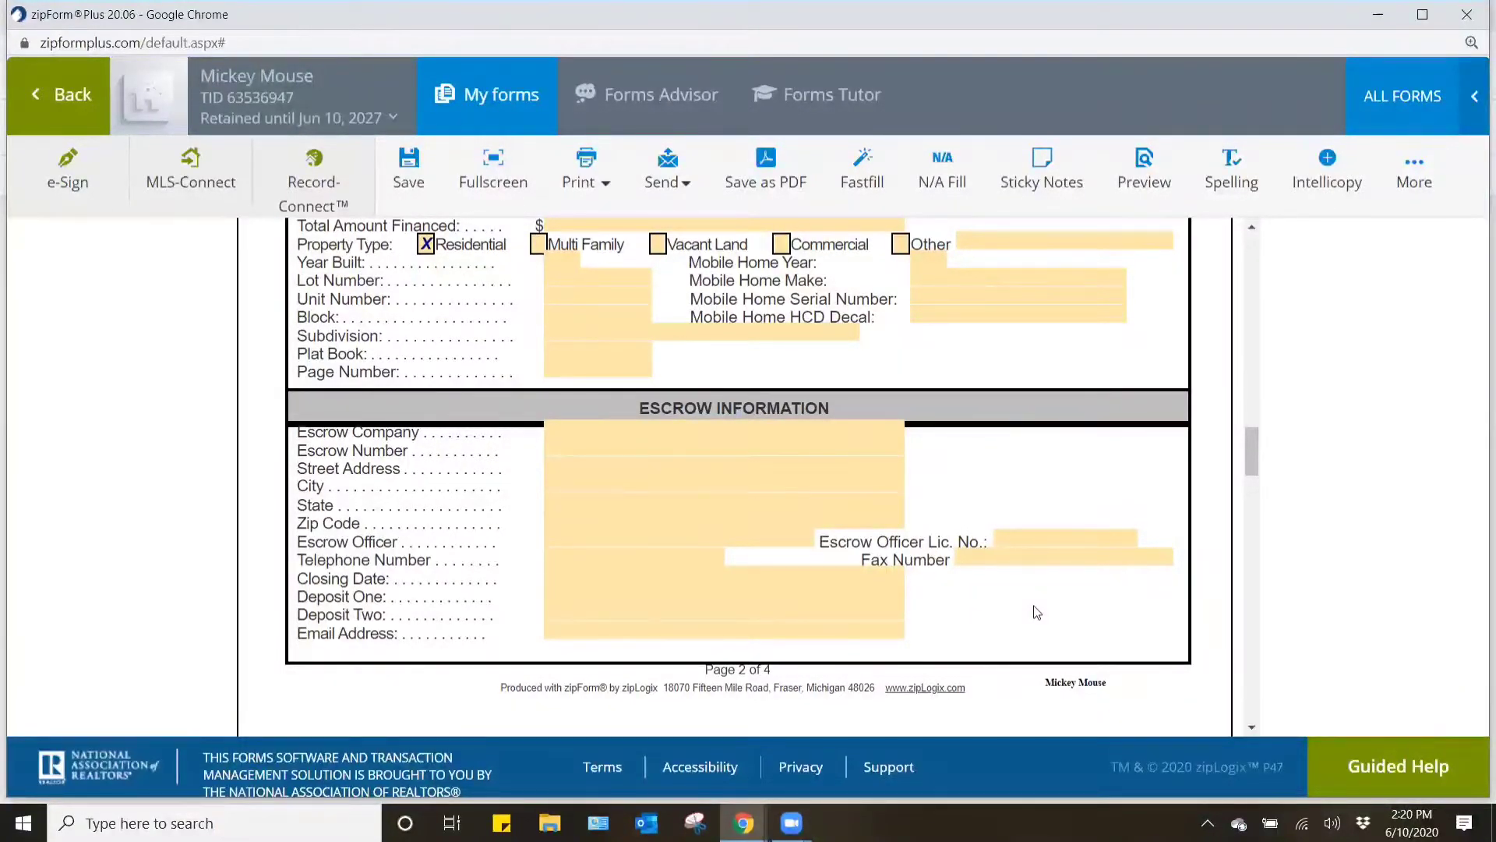
scroll(1036, 612, "down", 6)
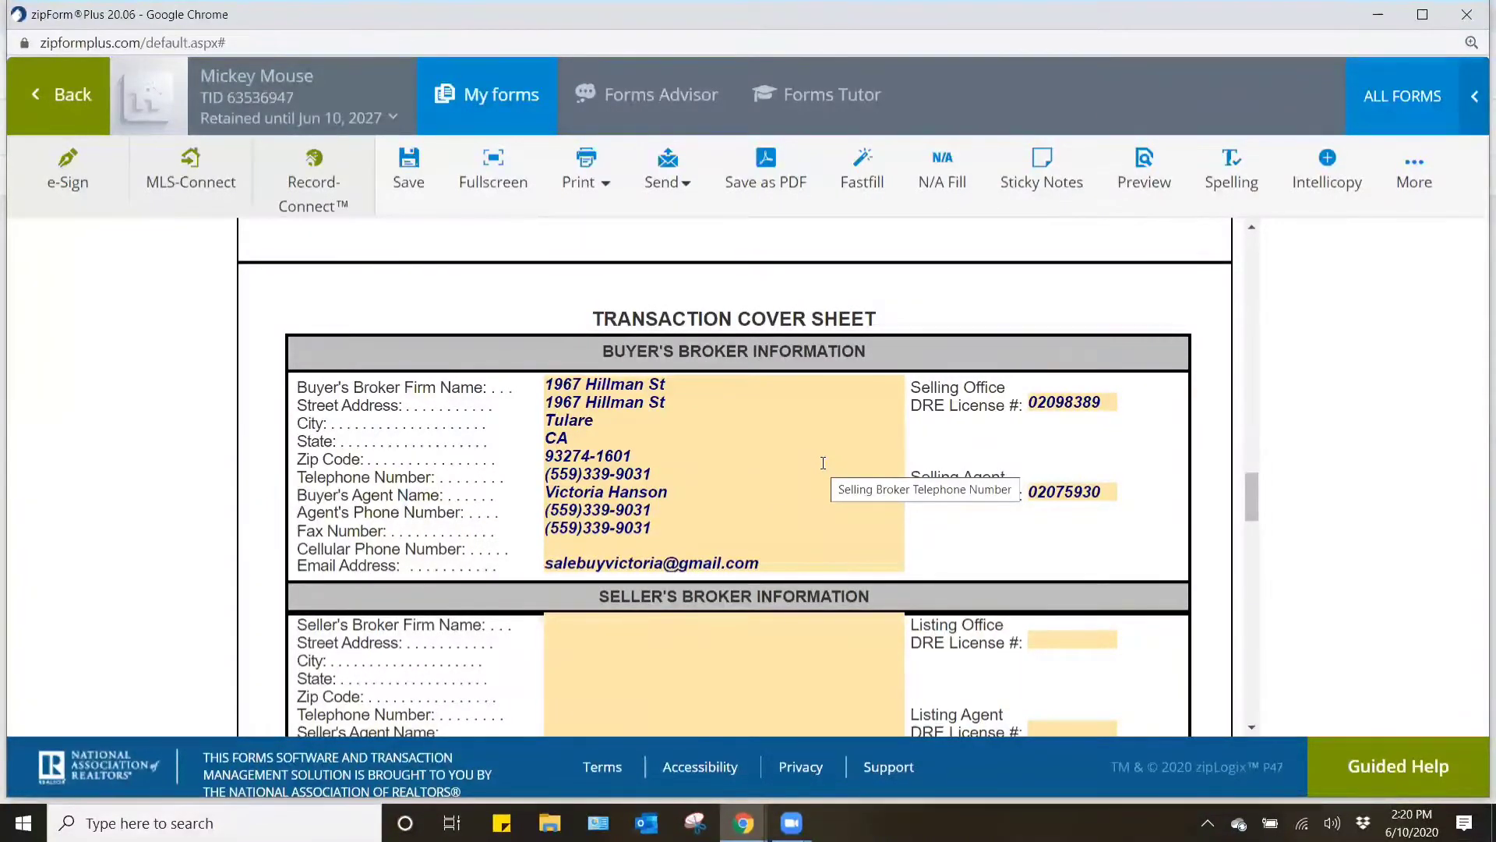
left_click(683, 403)
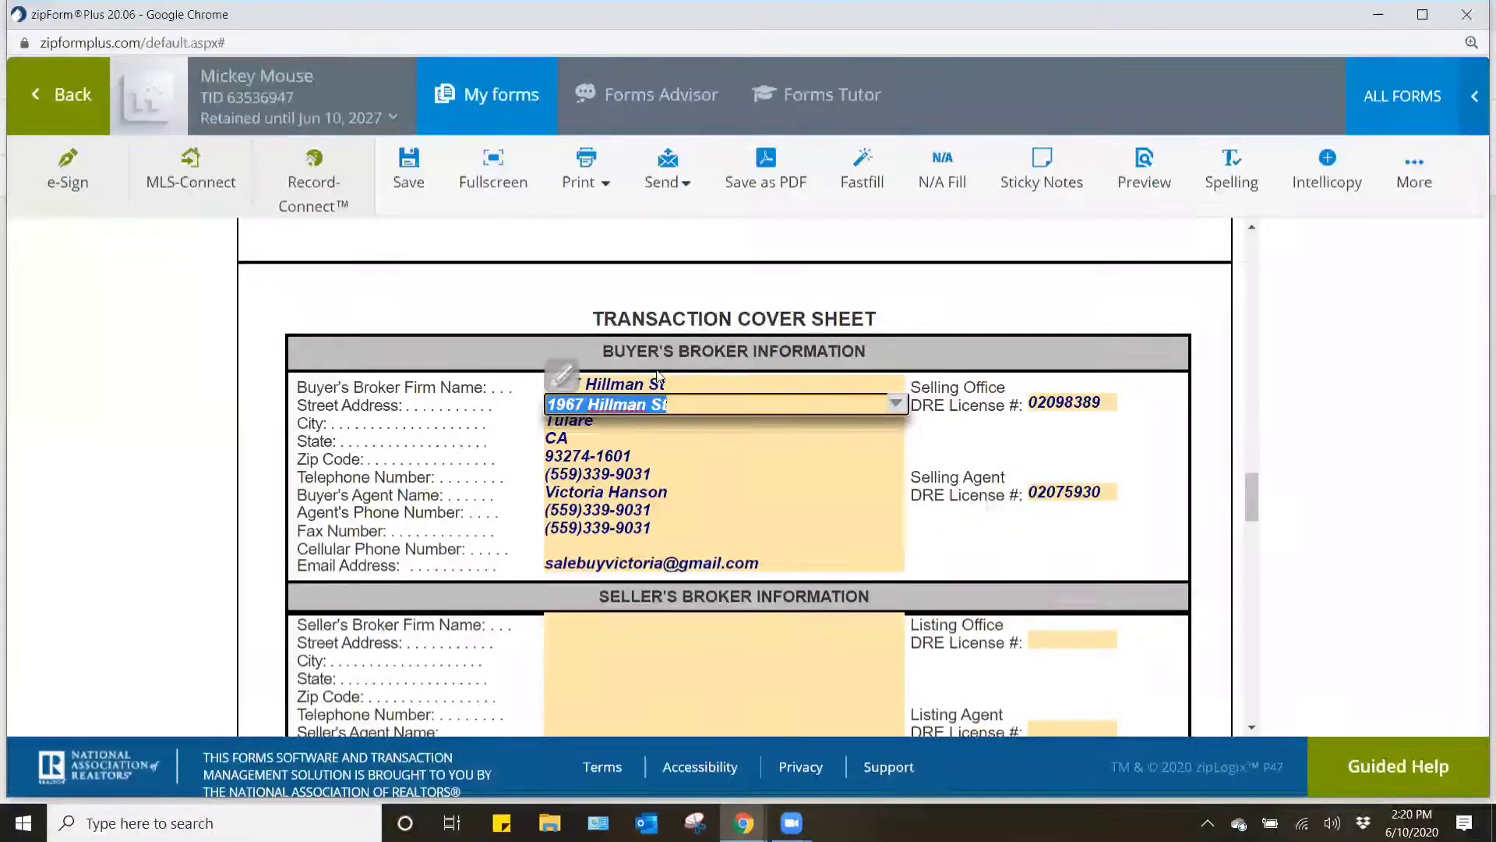
key("BackSpace")
left_click(682, 381)
key("BackSpace")
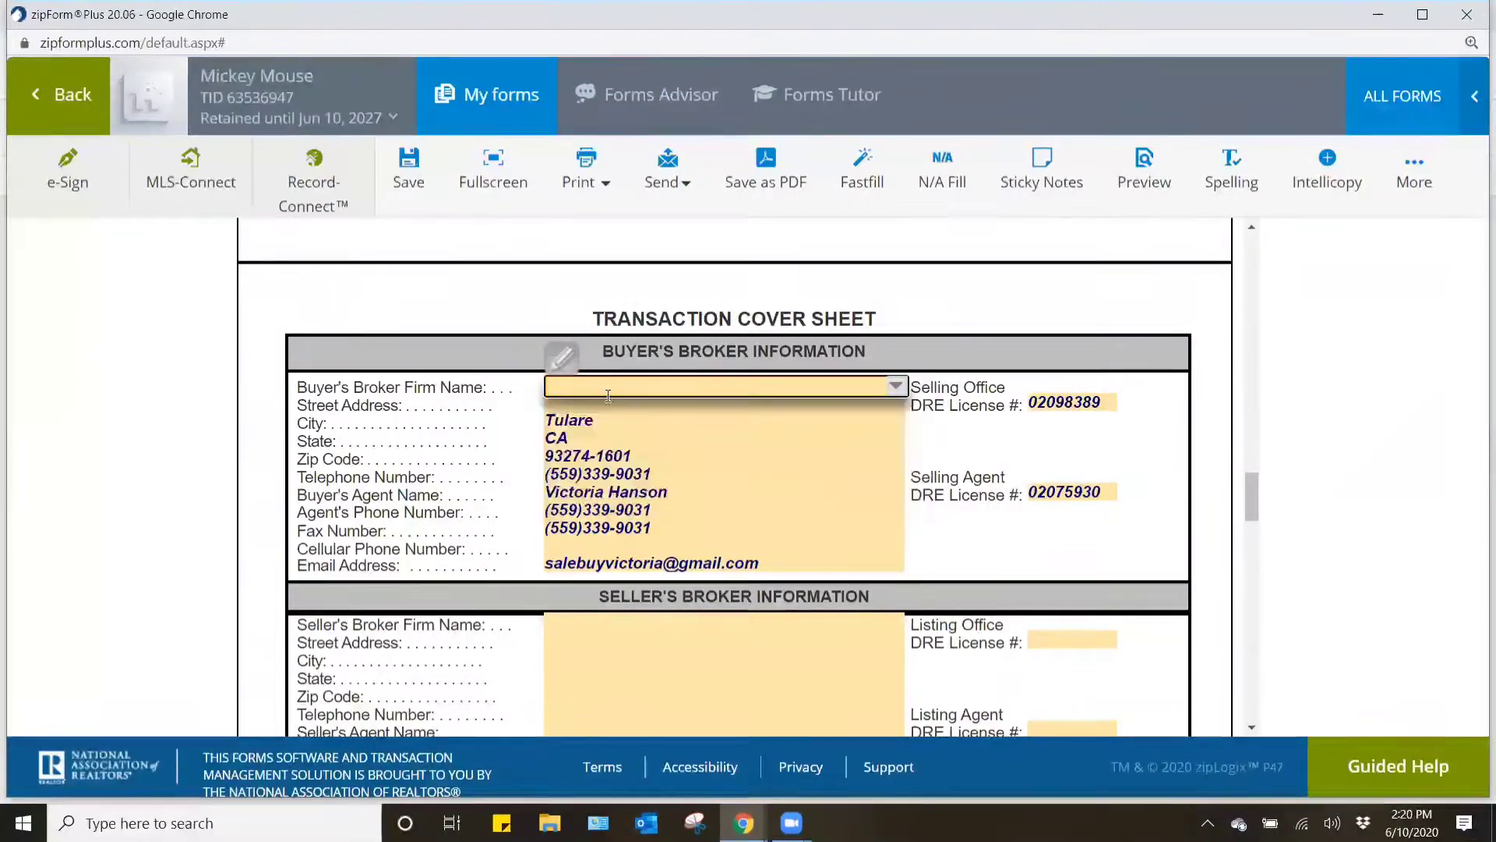
- Clear the State and City fields under Buyer's Broker Information
left_click(575, 442)
left_click_drag(575, 441, 481, 424)
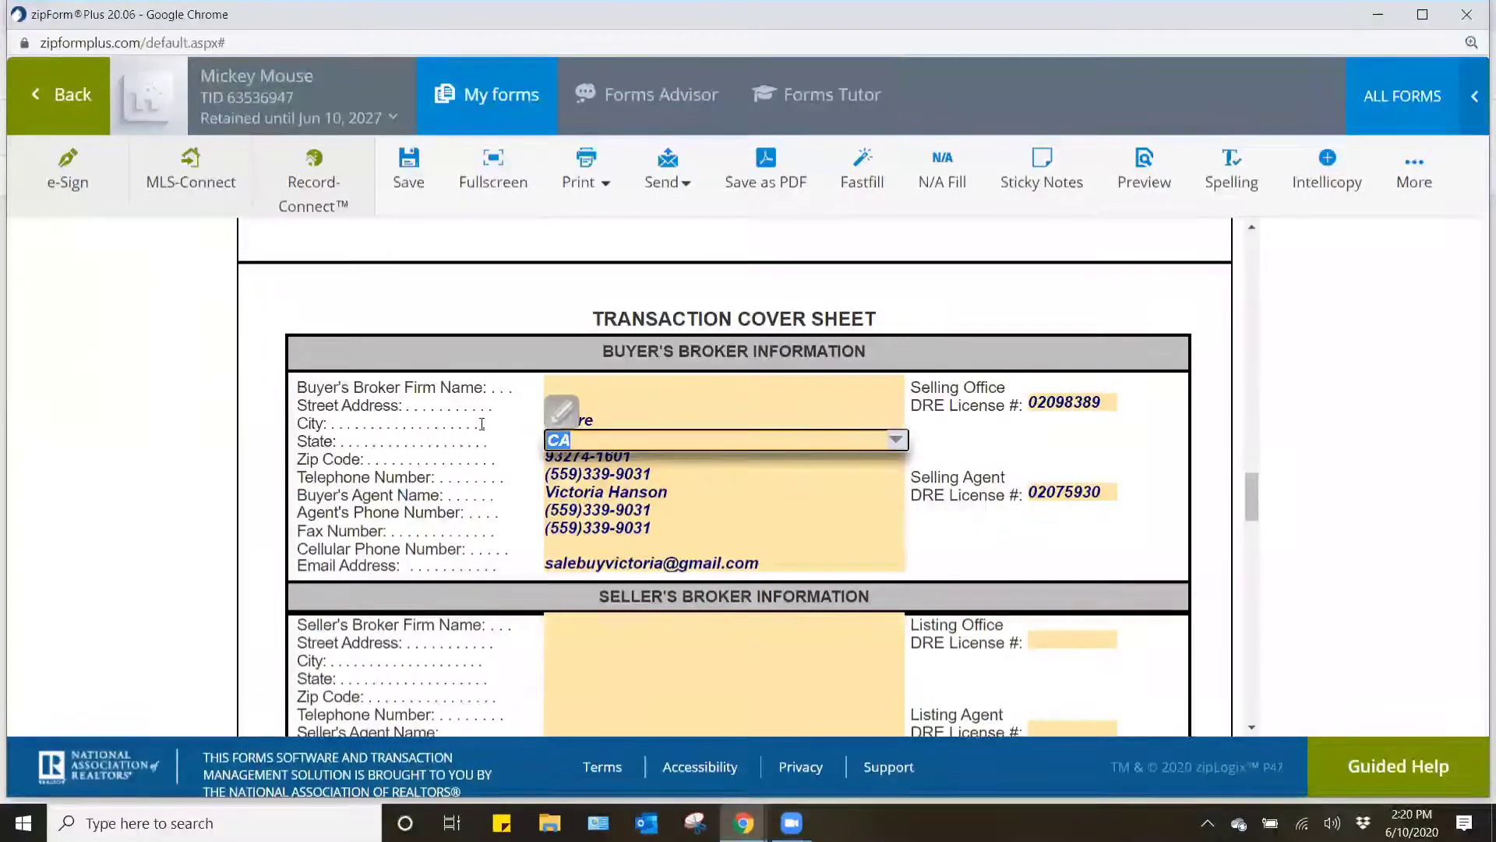
key("BackSpace")
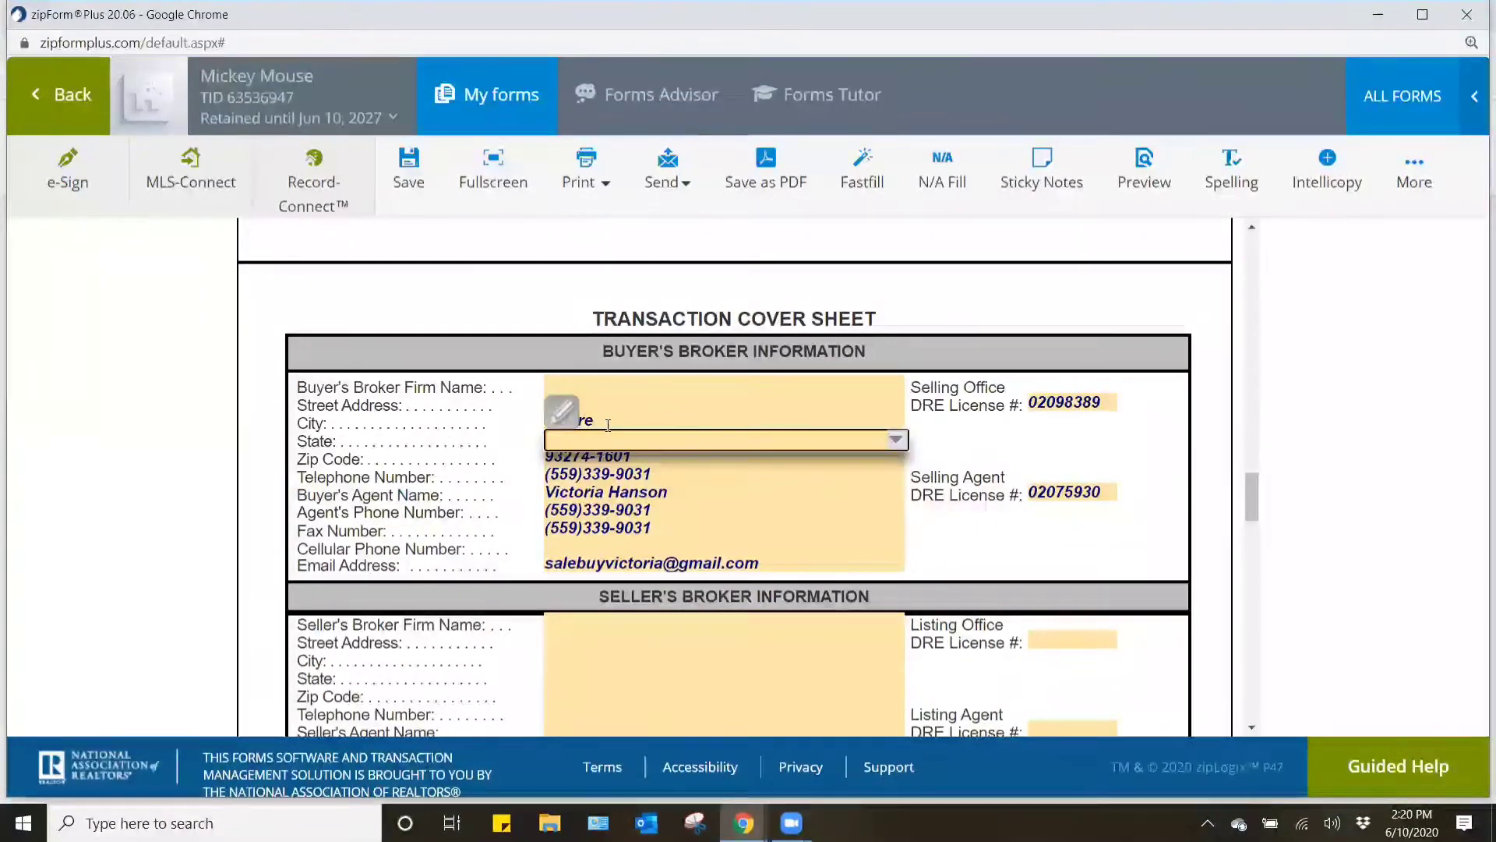
left_click(608, 422)
double_click(607, 422)
key("BackSpace")
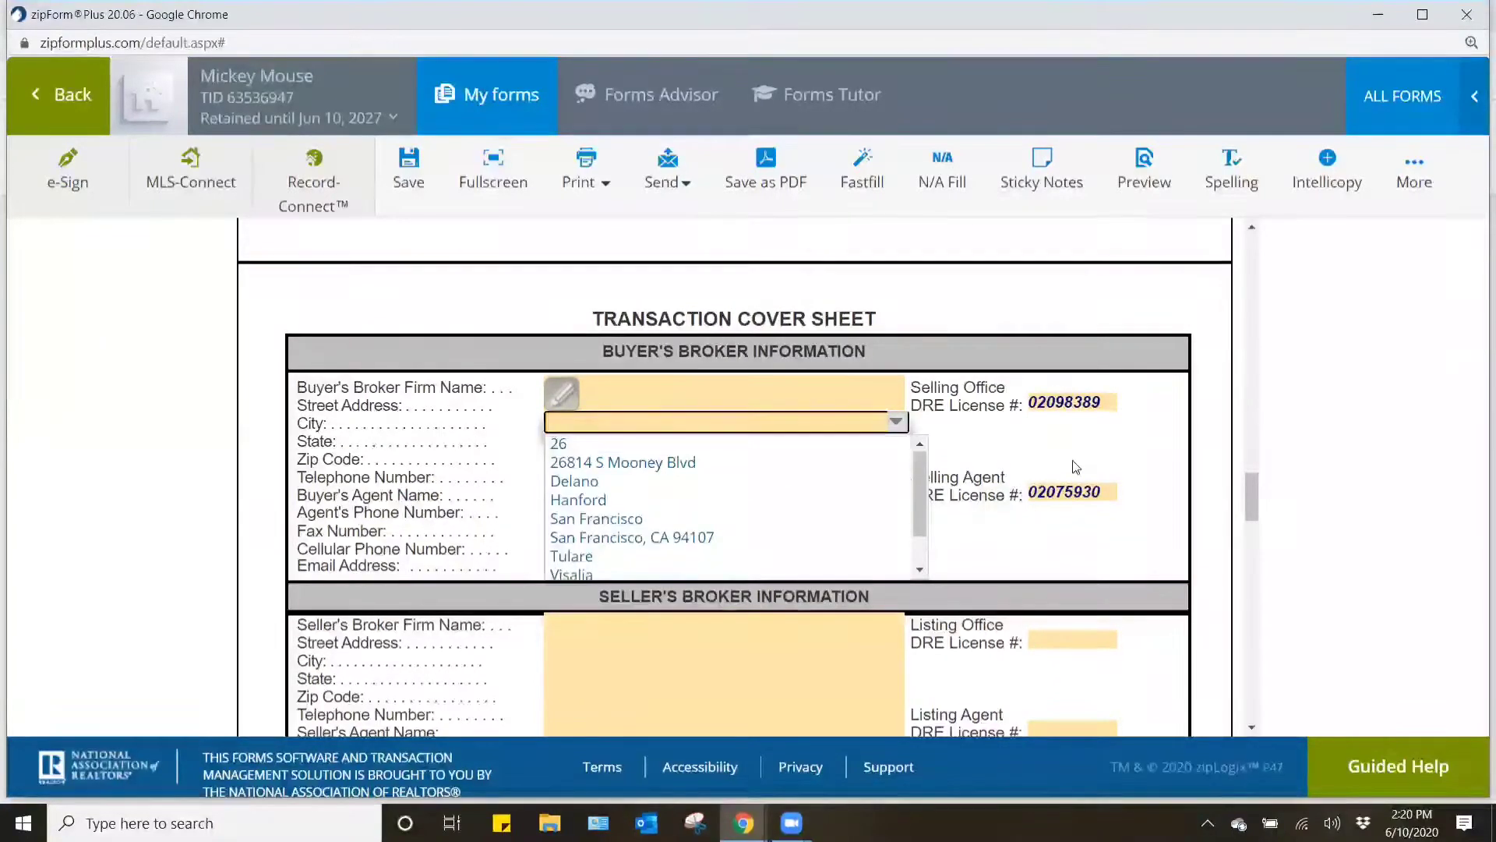
left_click(1125, 568)
- Clear the Zip Code field under Buyer's Broker Information, keeping the telephone number
left_click(639, 451)
left_click_drag(640, 452, 527, 461)
key("Tab")
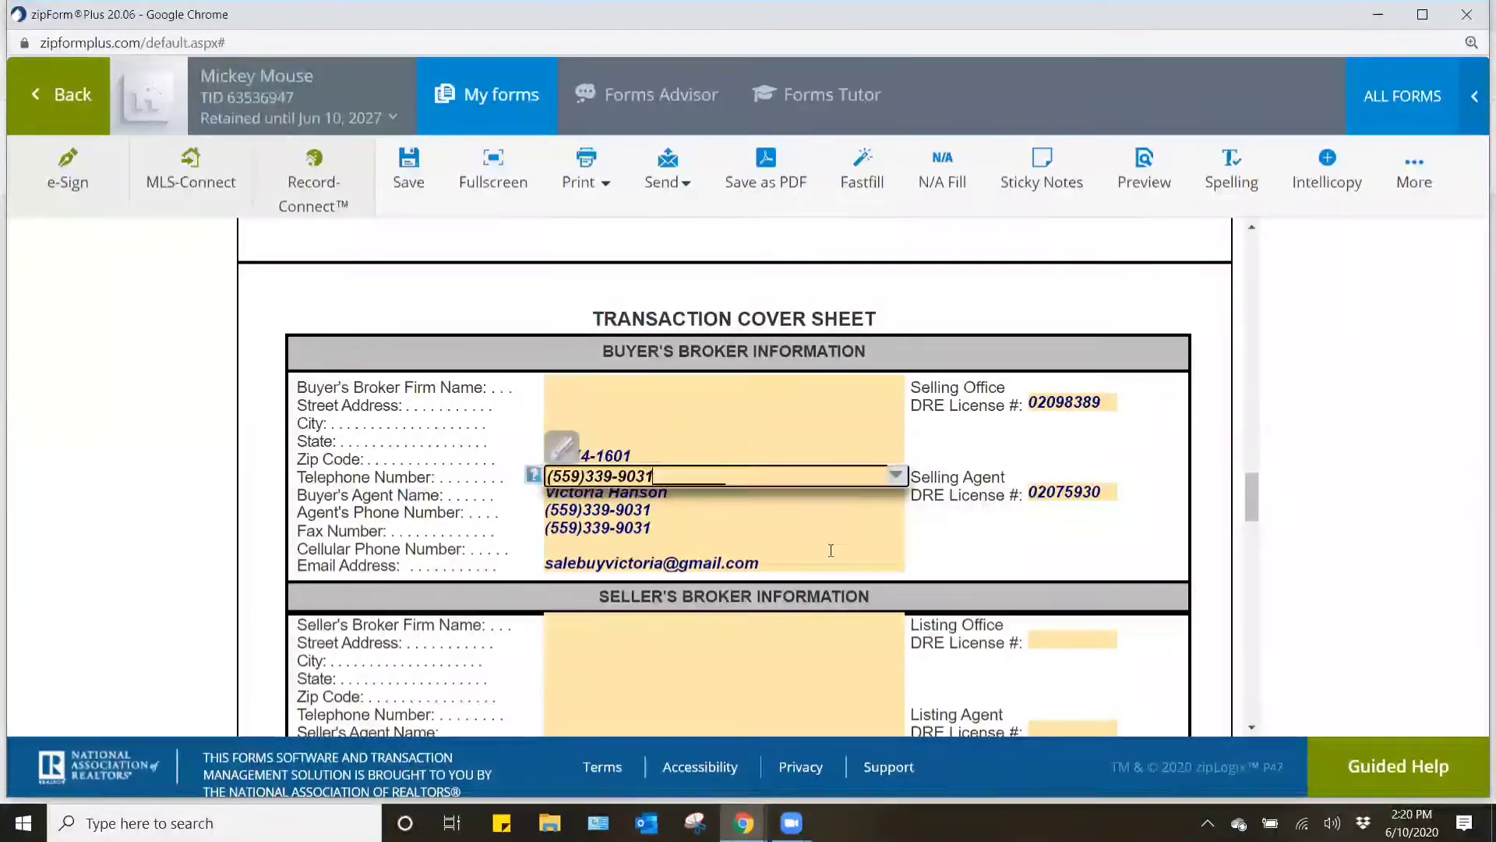
left_click(950, 543)
left_click(585, 455)
key("BackSpace")
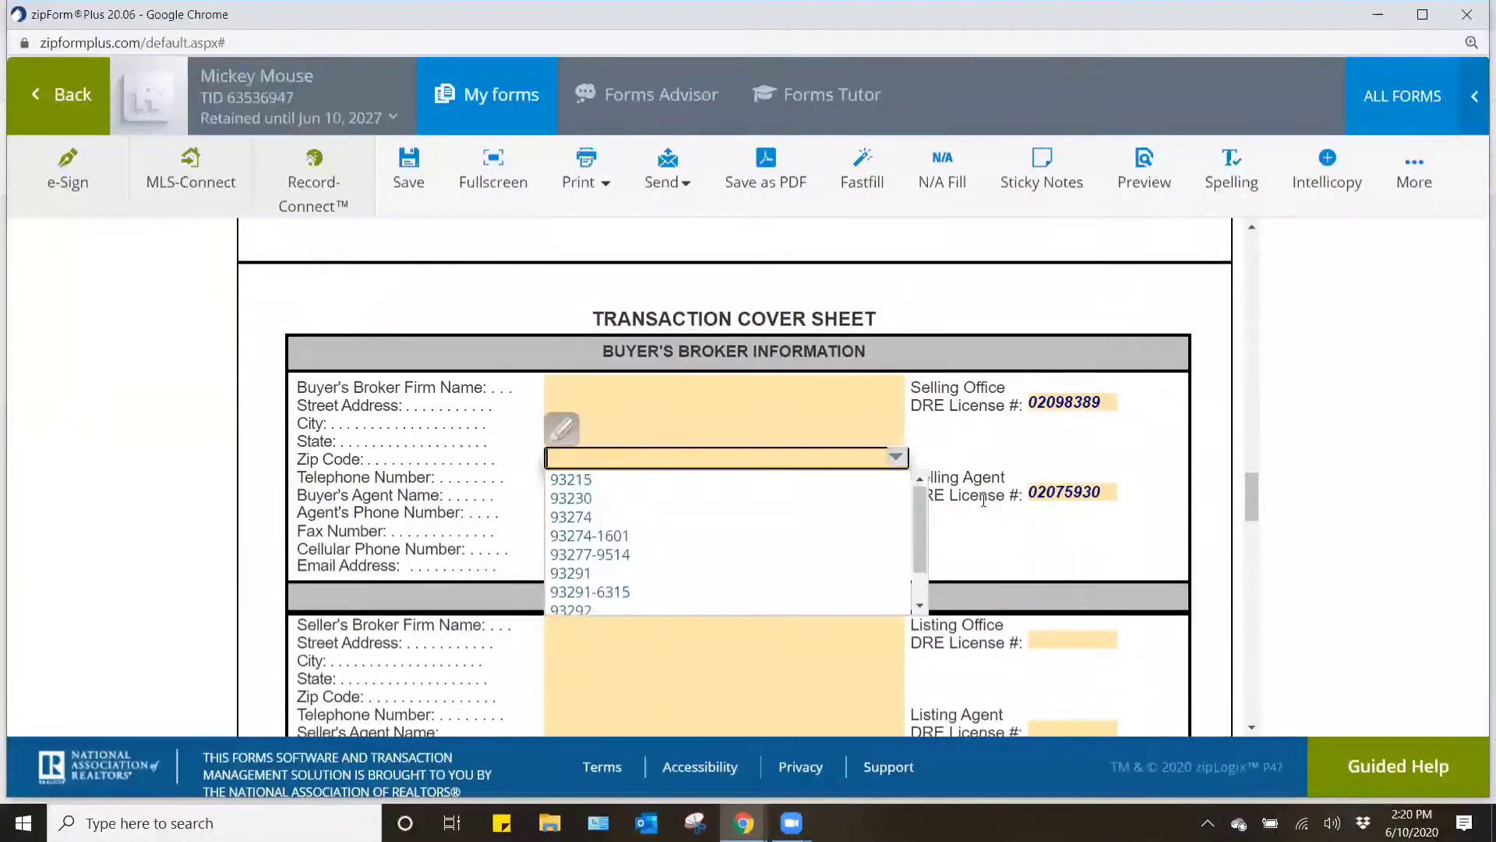
left_click(1009, 548)
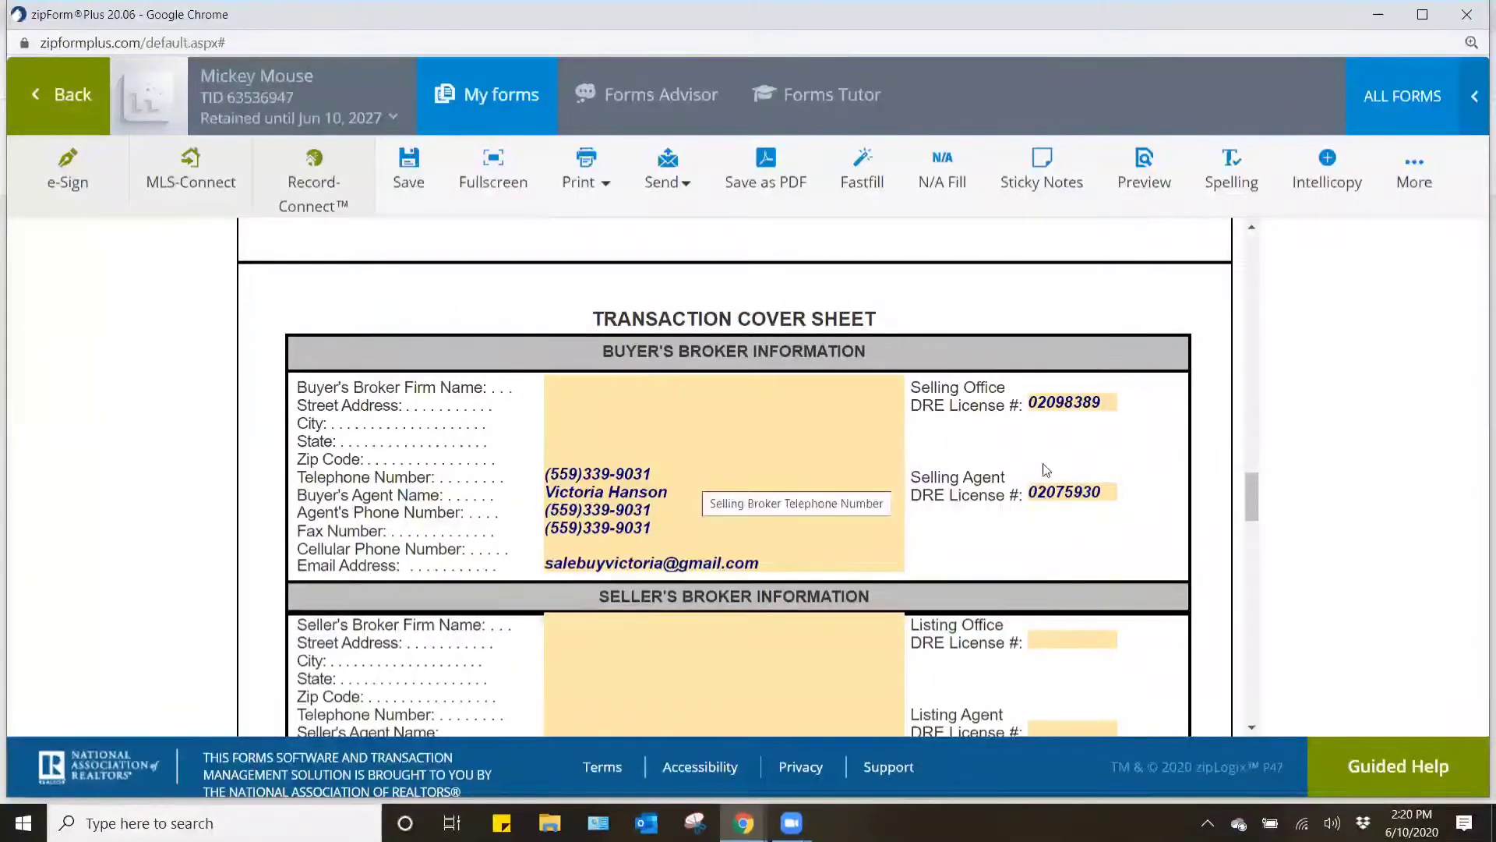
- Set the Buyer's Broker Firm Name on the transaction cover sheet to Keller Williams Realty
left_click(843, 382)
type("Kelle")
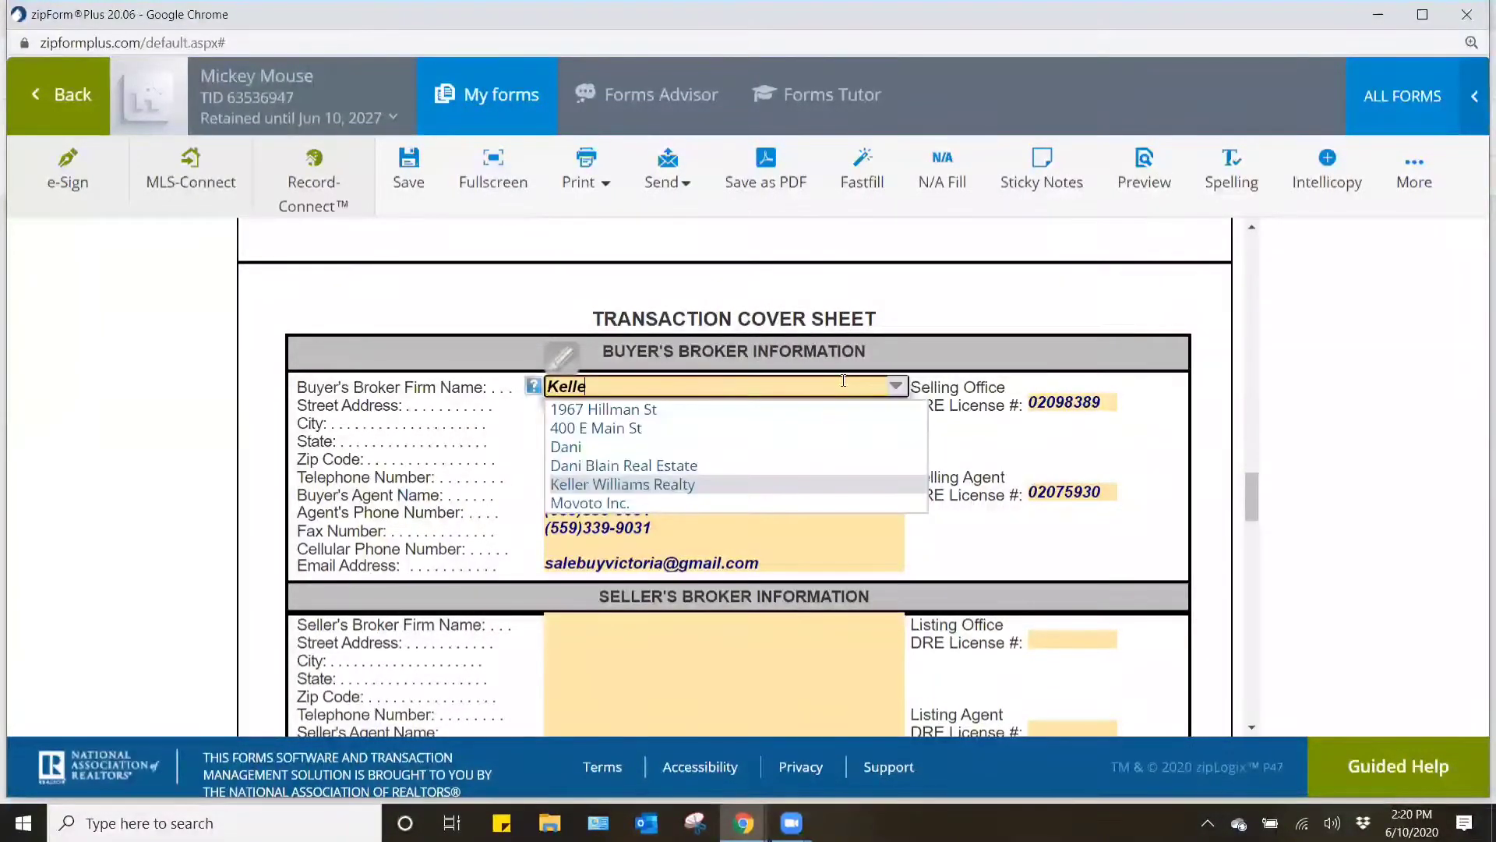
type("r Williams Realty")
left_click(1061, 462)
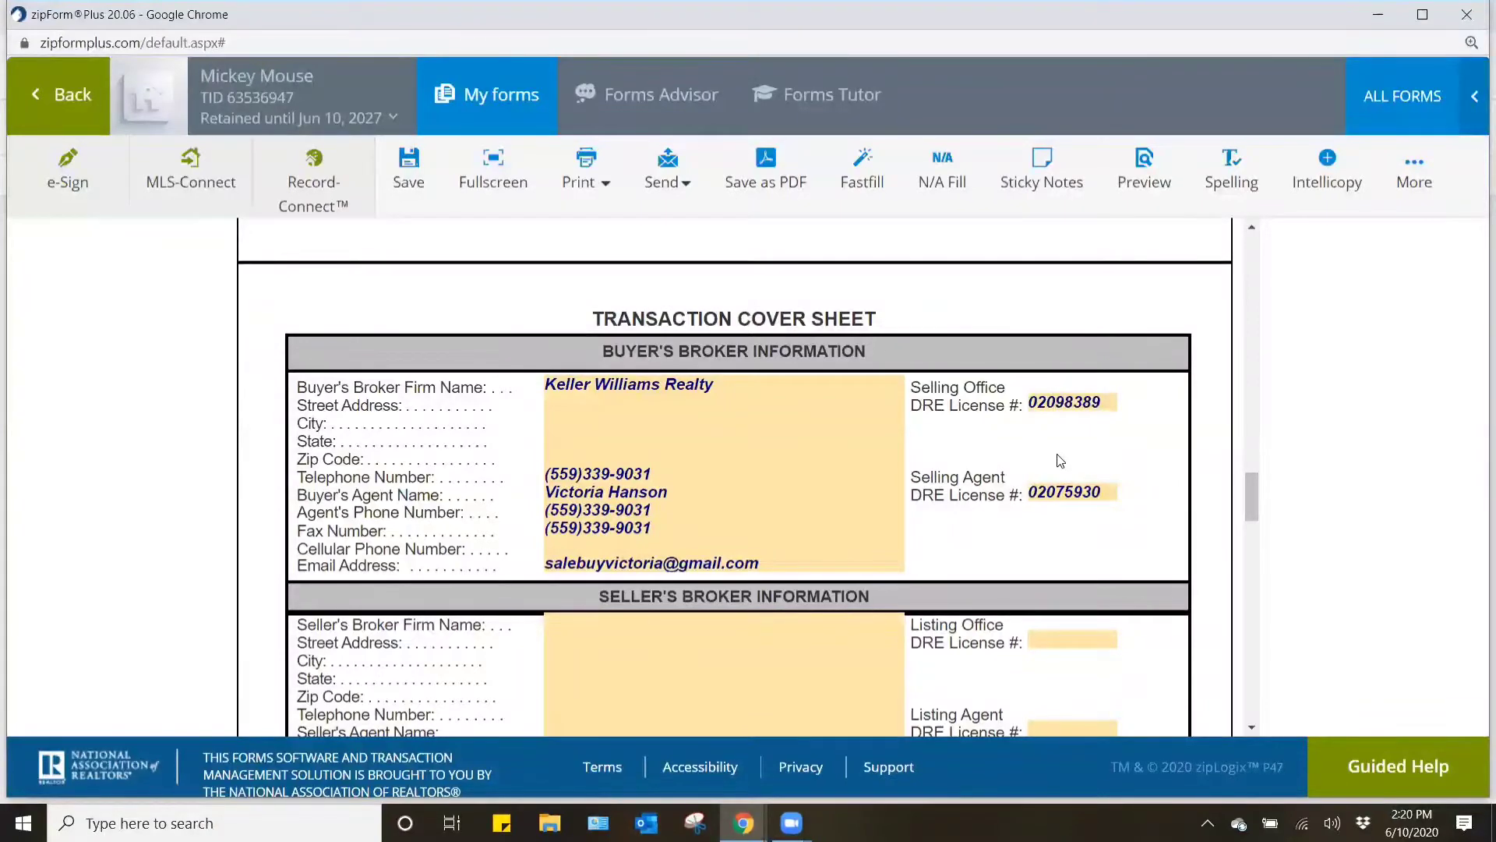
- Replace the Selling Office DRE License # under Buyer's Broker Information with the saved Keller Williams office license number beginning with 018
scroll(652, 506, "down", 1)
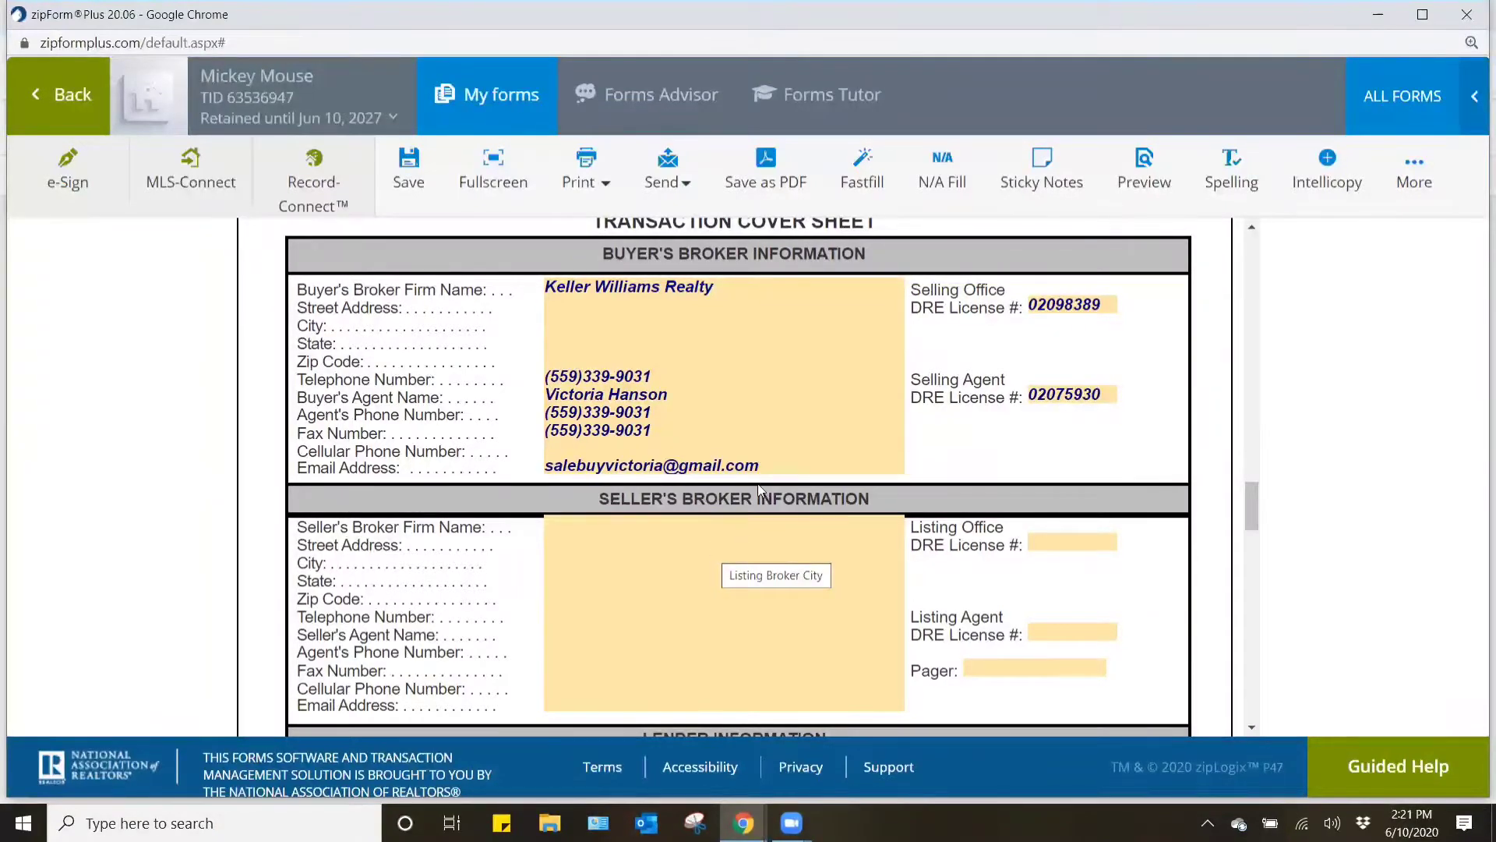
left_click(1089, 306)
type("018")
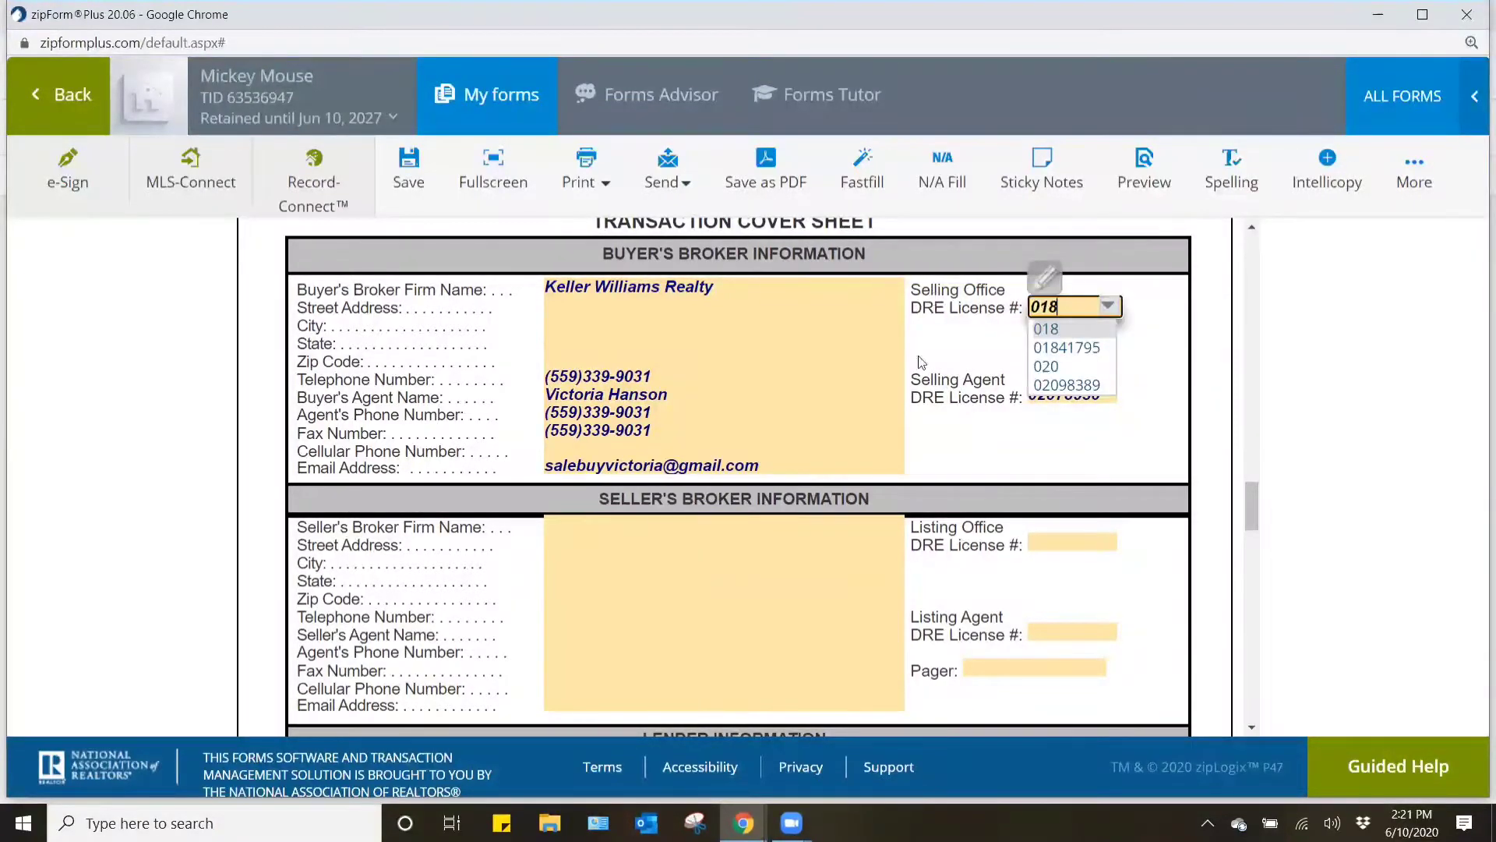
left_click(1082, 349)
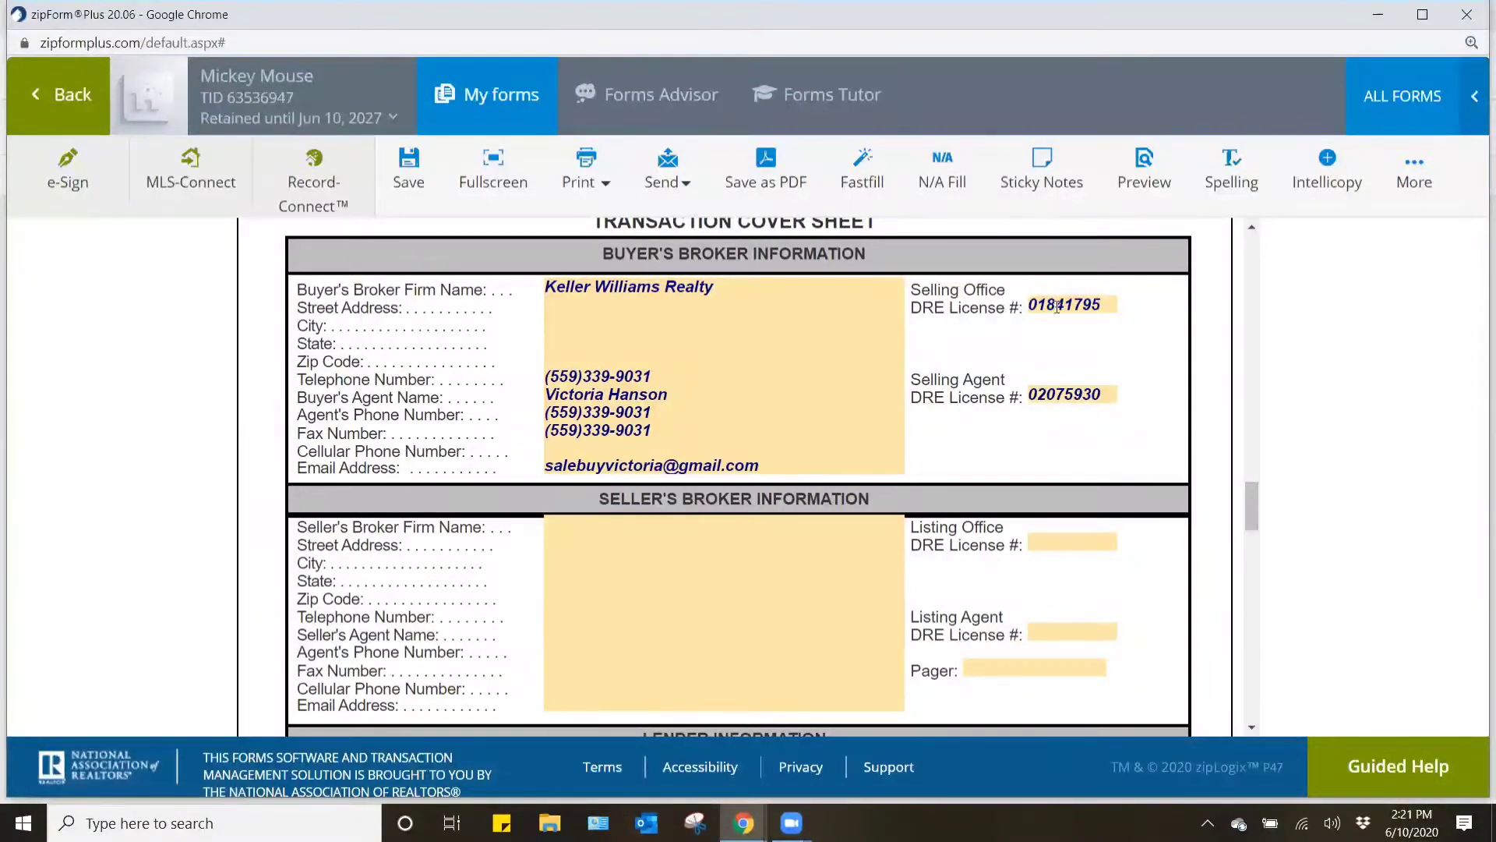
- Fill in the Street Address under Buyer's Broker Information with the saved office address
left_click(590, 299)
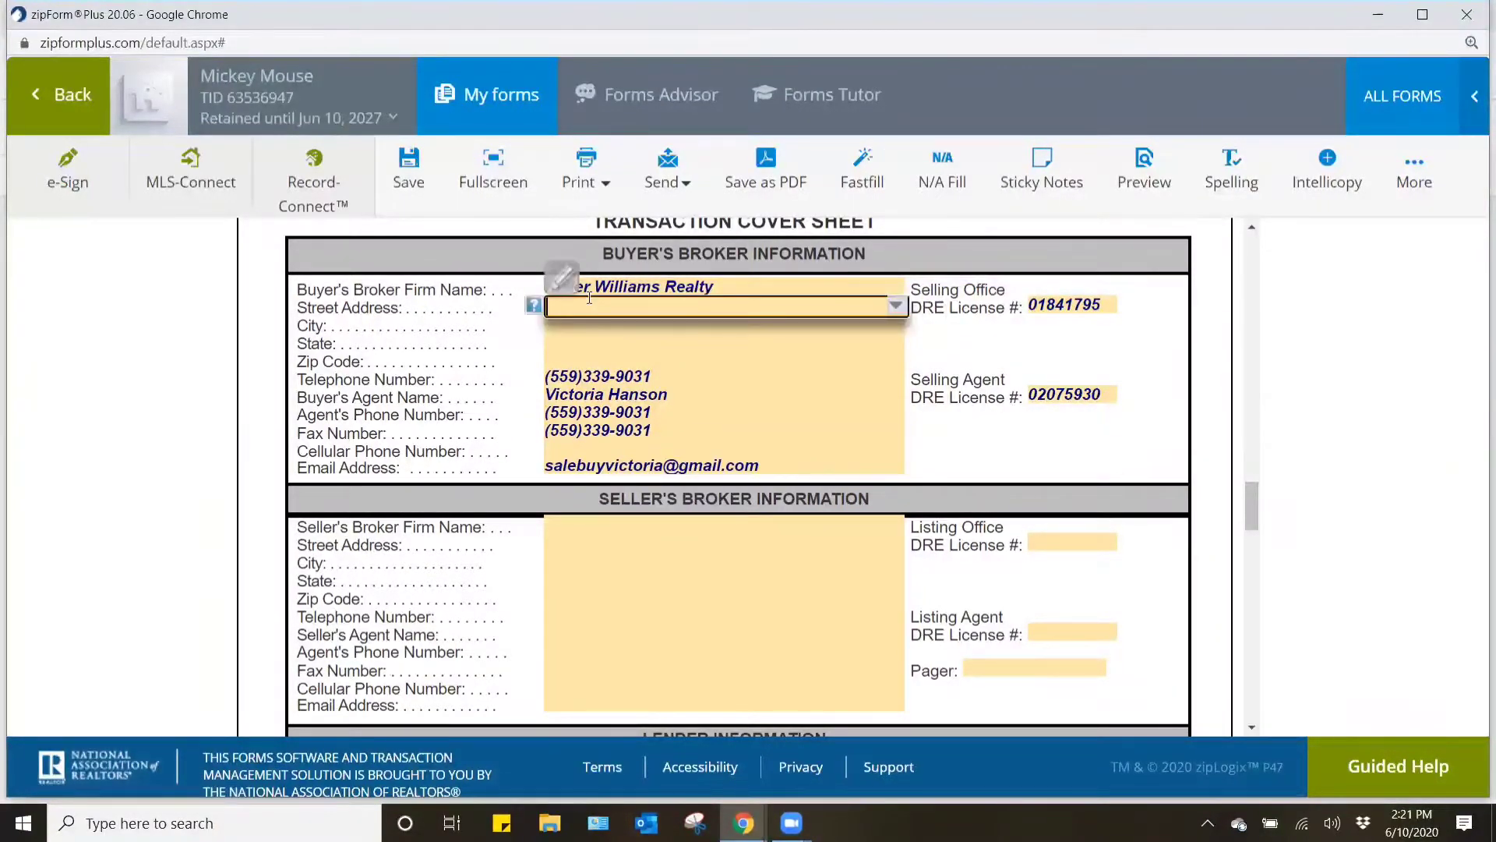
type("400")
left_click(604, 361)
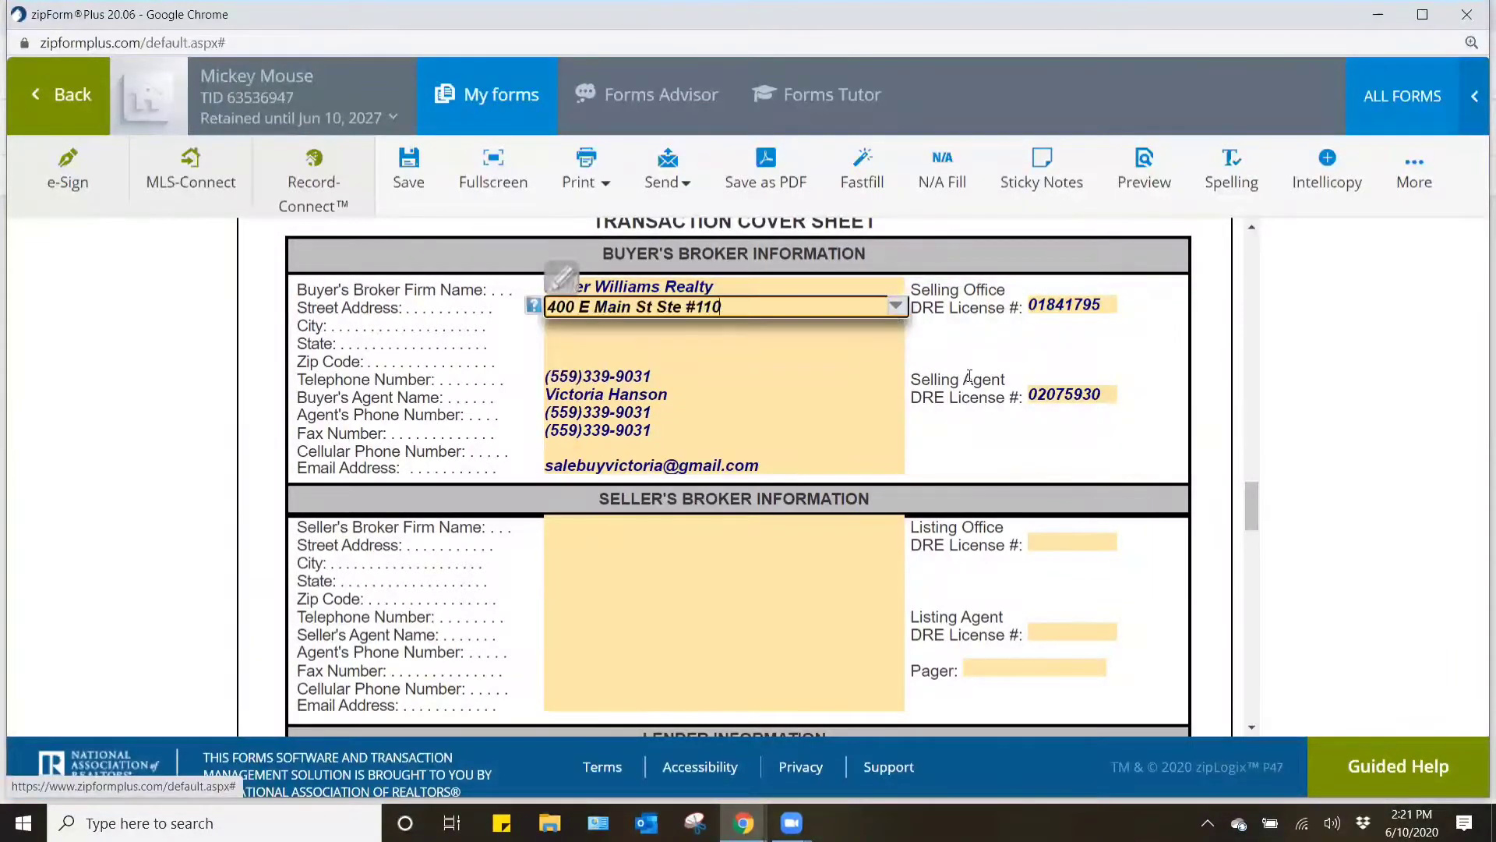
- Fill in the office's city, state and zip code under Buyer's Broker Information
left_click(686, 322)
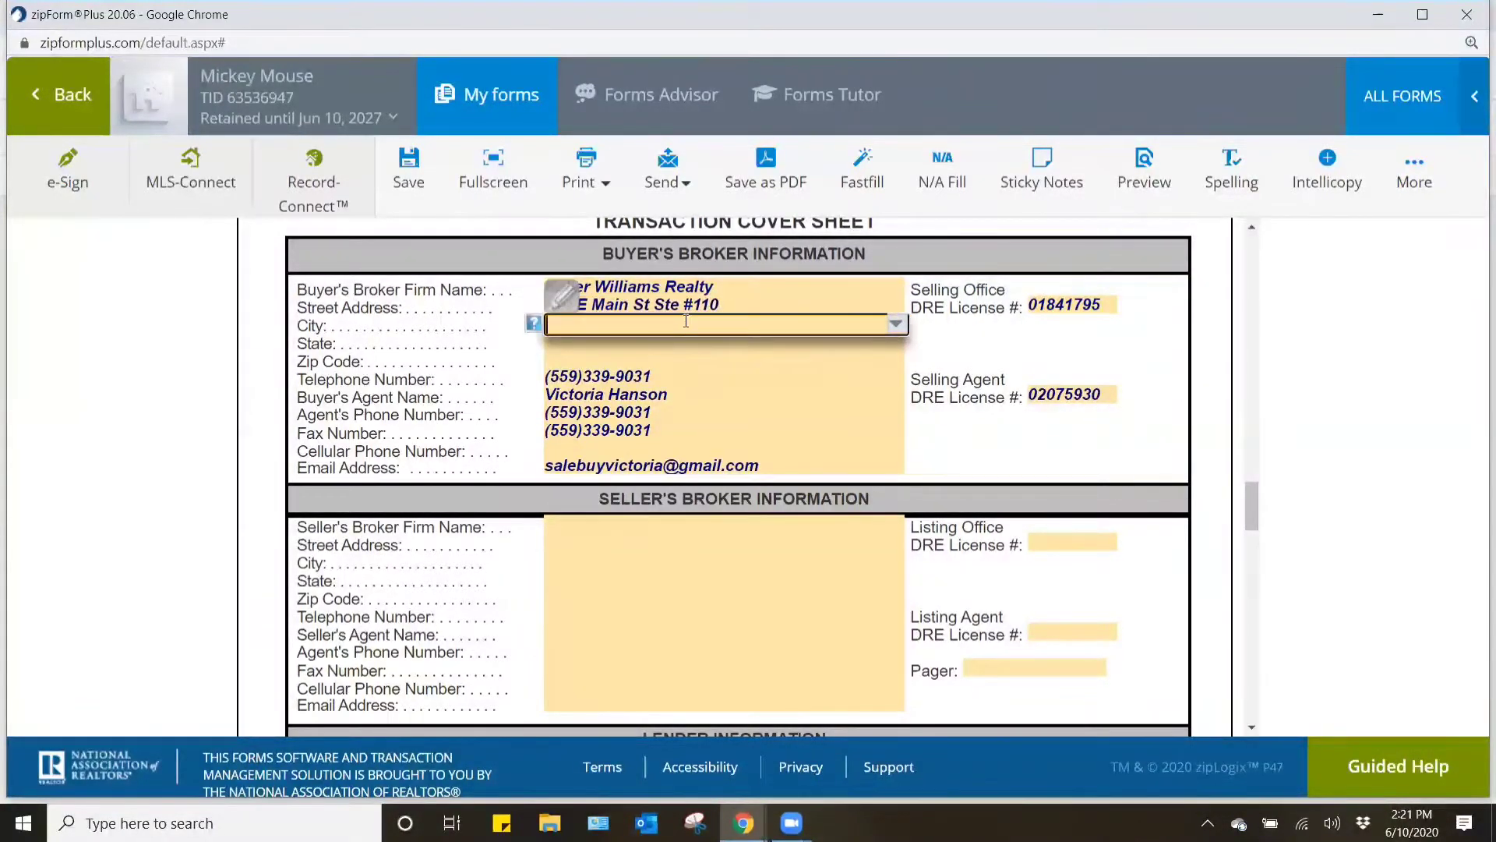
type("Vis")
type("alia")
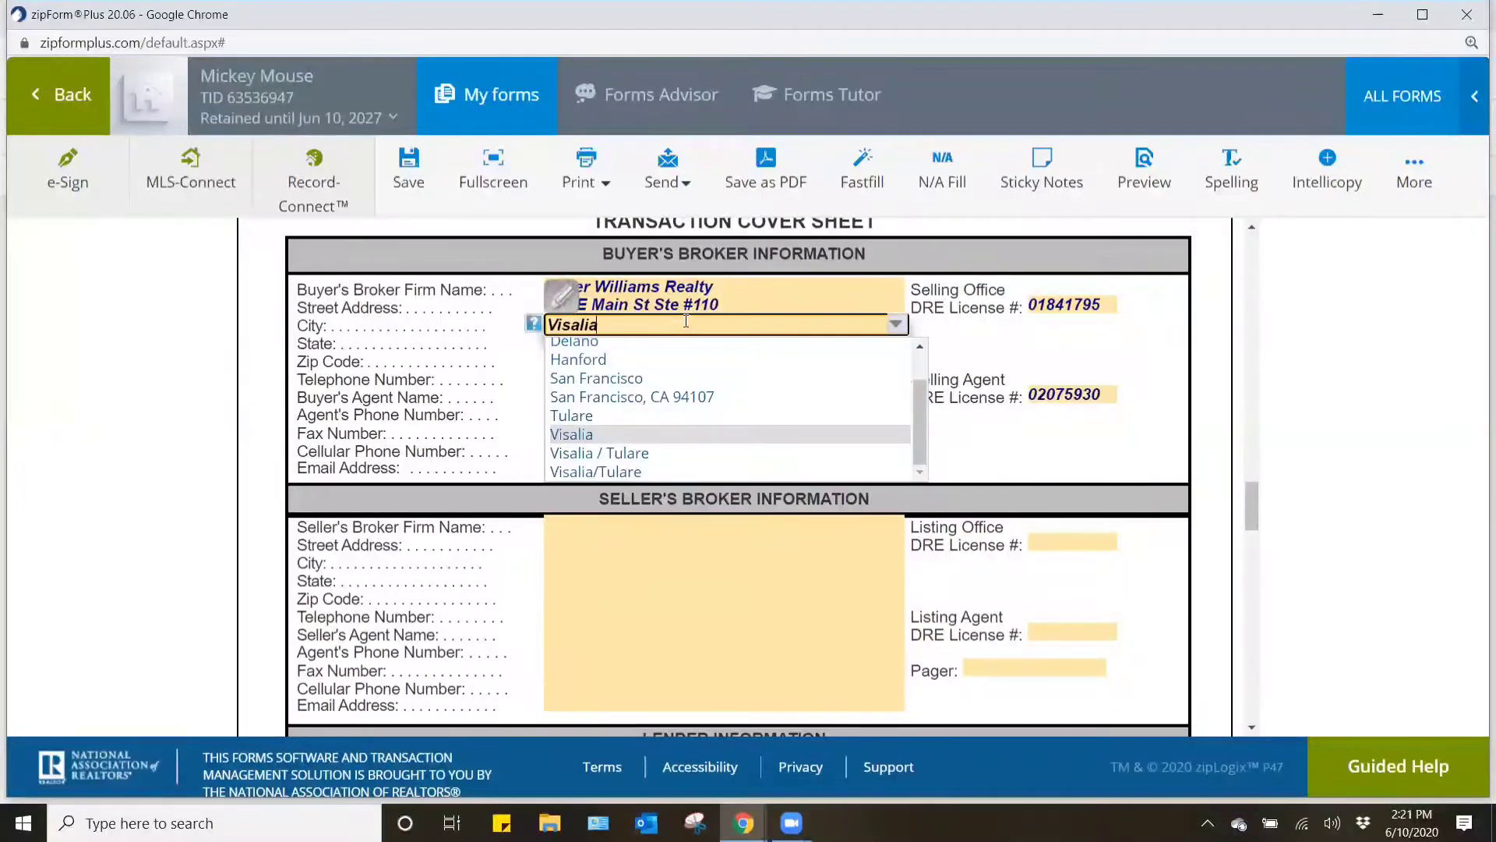
key("Return")
key("Tab")
key("Tab")
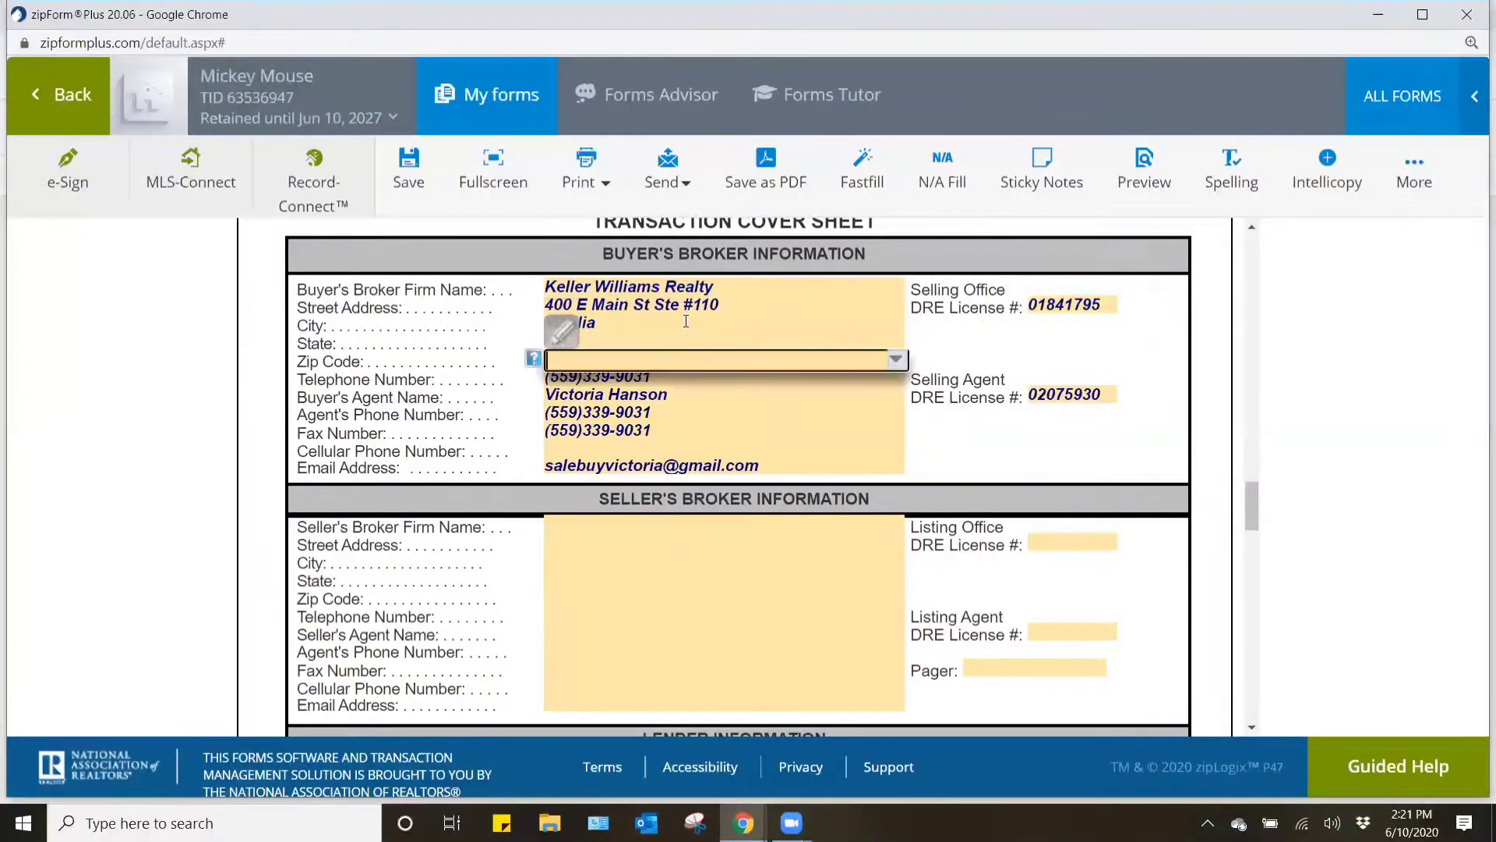
type("93291")
key("Return")
left_click(1033, 468)
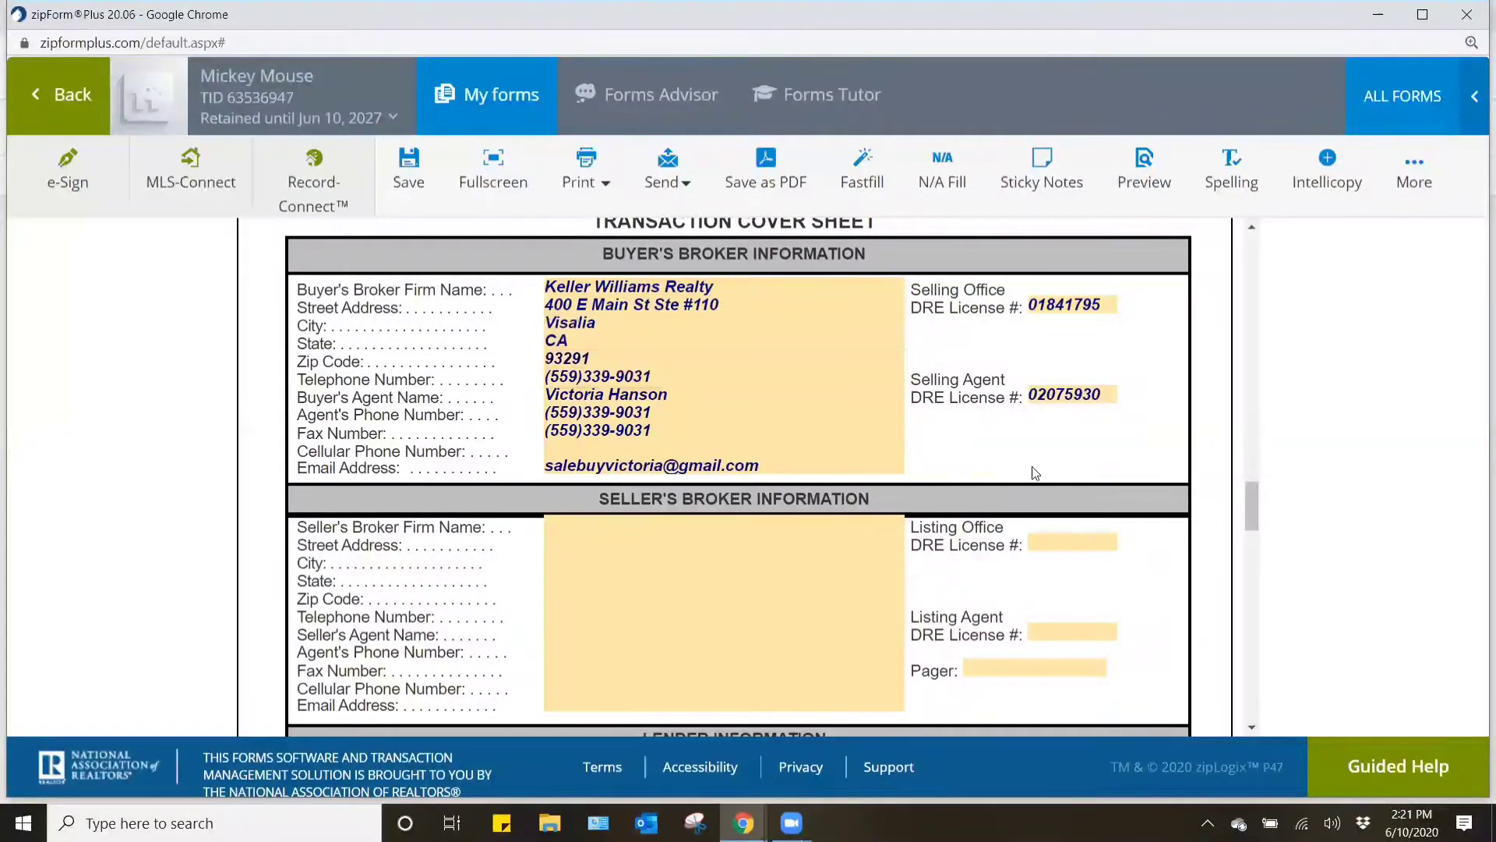
- Move the phone number from Fax Number to Cellular Phone Number under Buyer's Broker Information
left_click(656, 430)
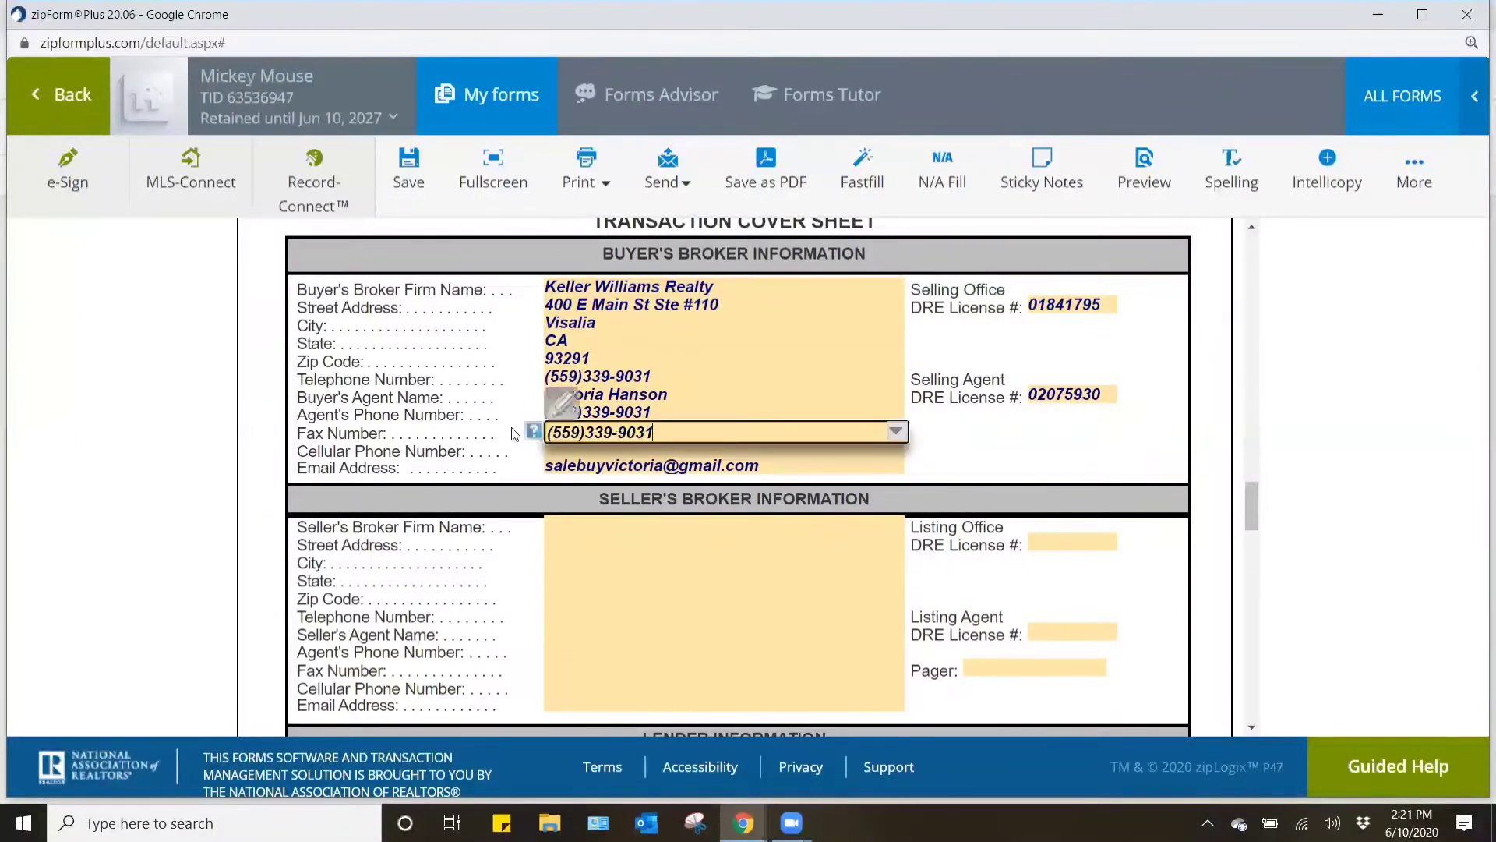
key("ctrl+x")
key("Tab")
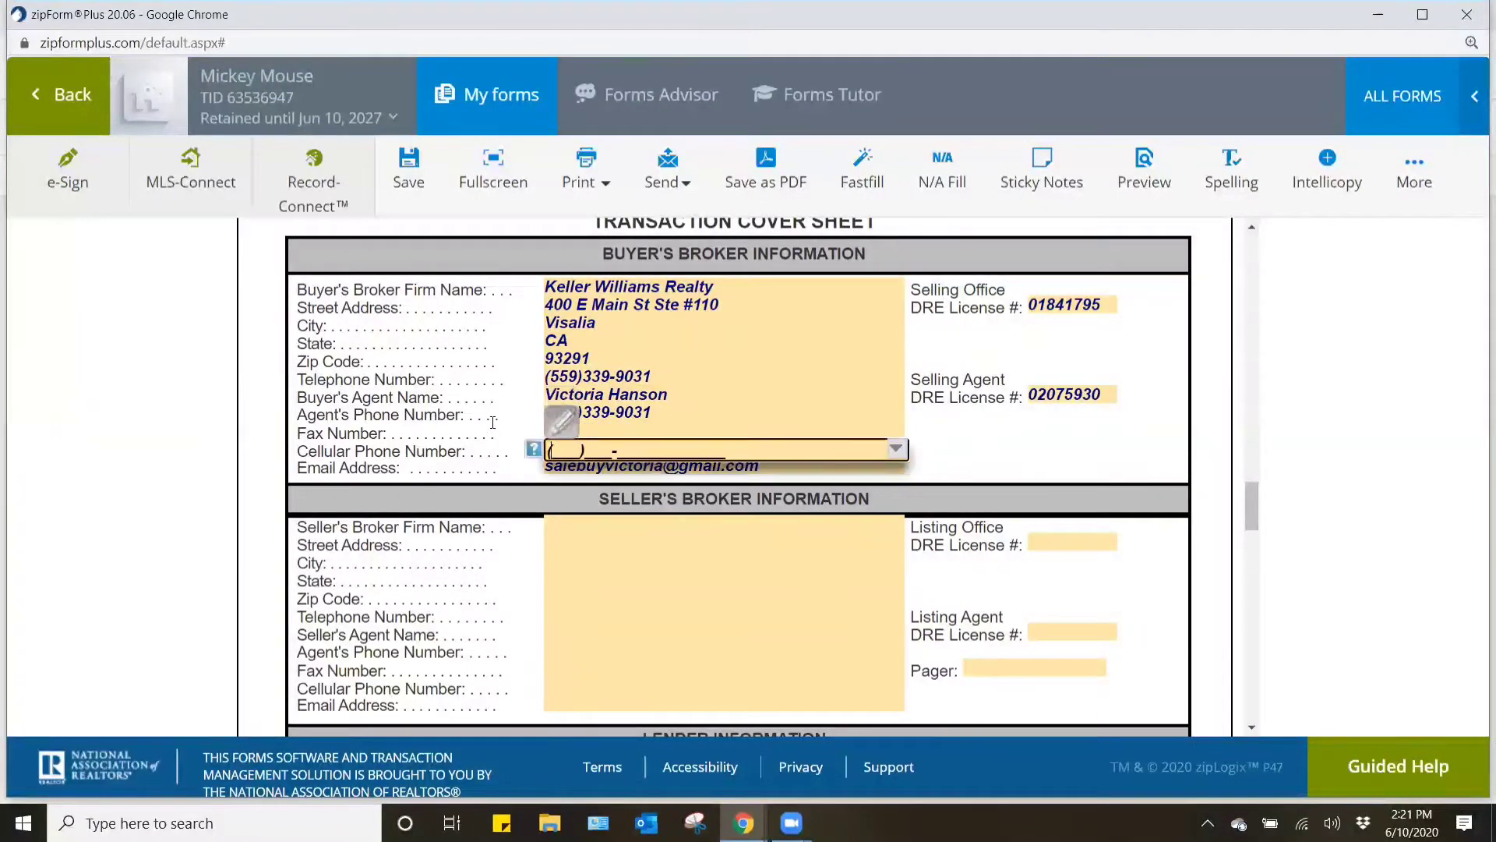
key("ctrl+v")
left_click(1021, 442)
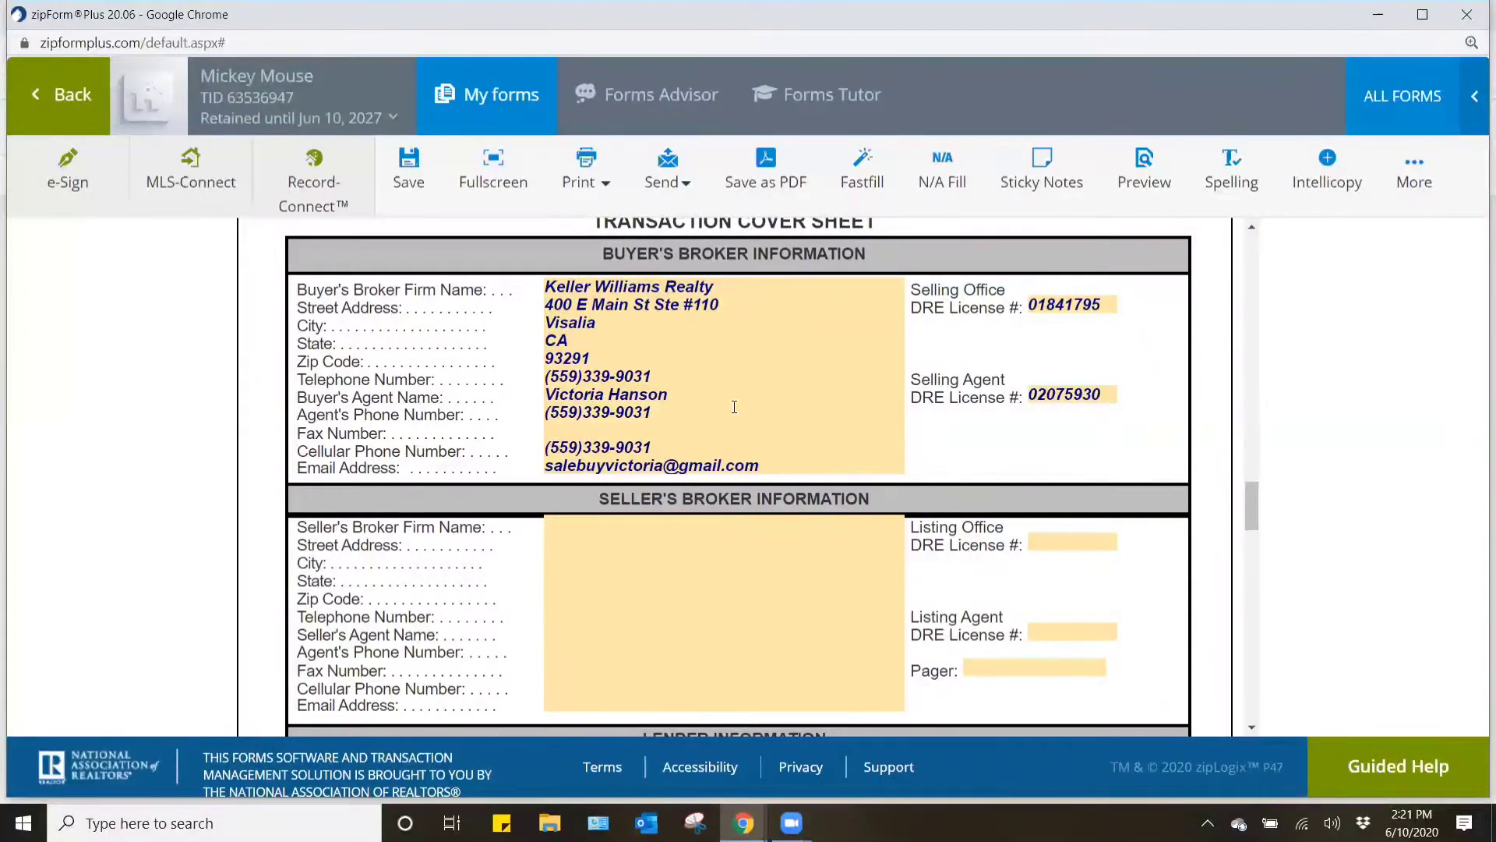
- Switch to the property listing in flexmls and open the listing agent's member profile from Agent Information
key("alt+Tab")
scroll(893, 572, "down", 2)
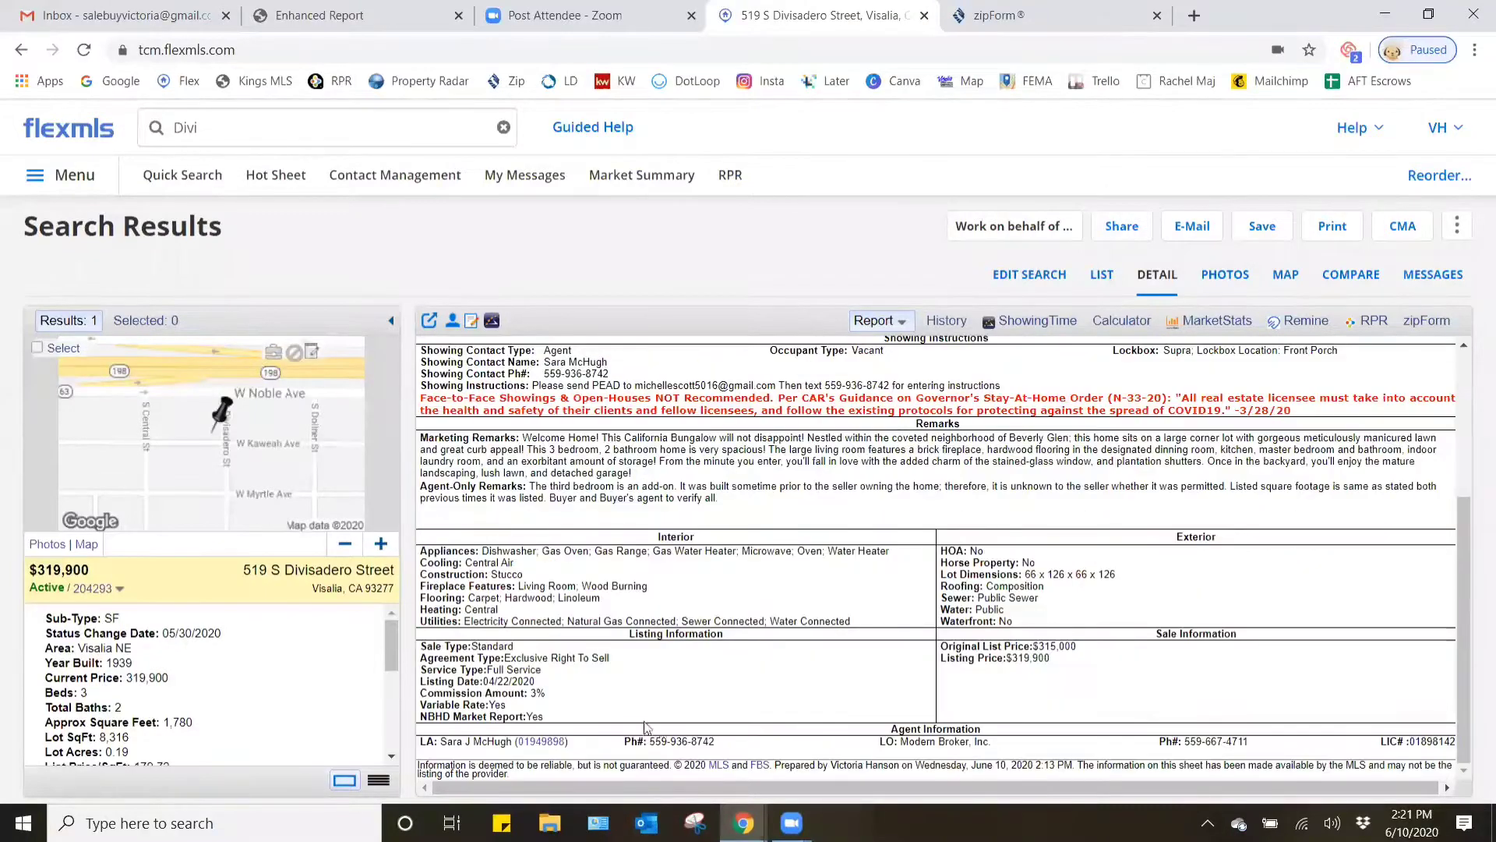
left_click(538, 743)
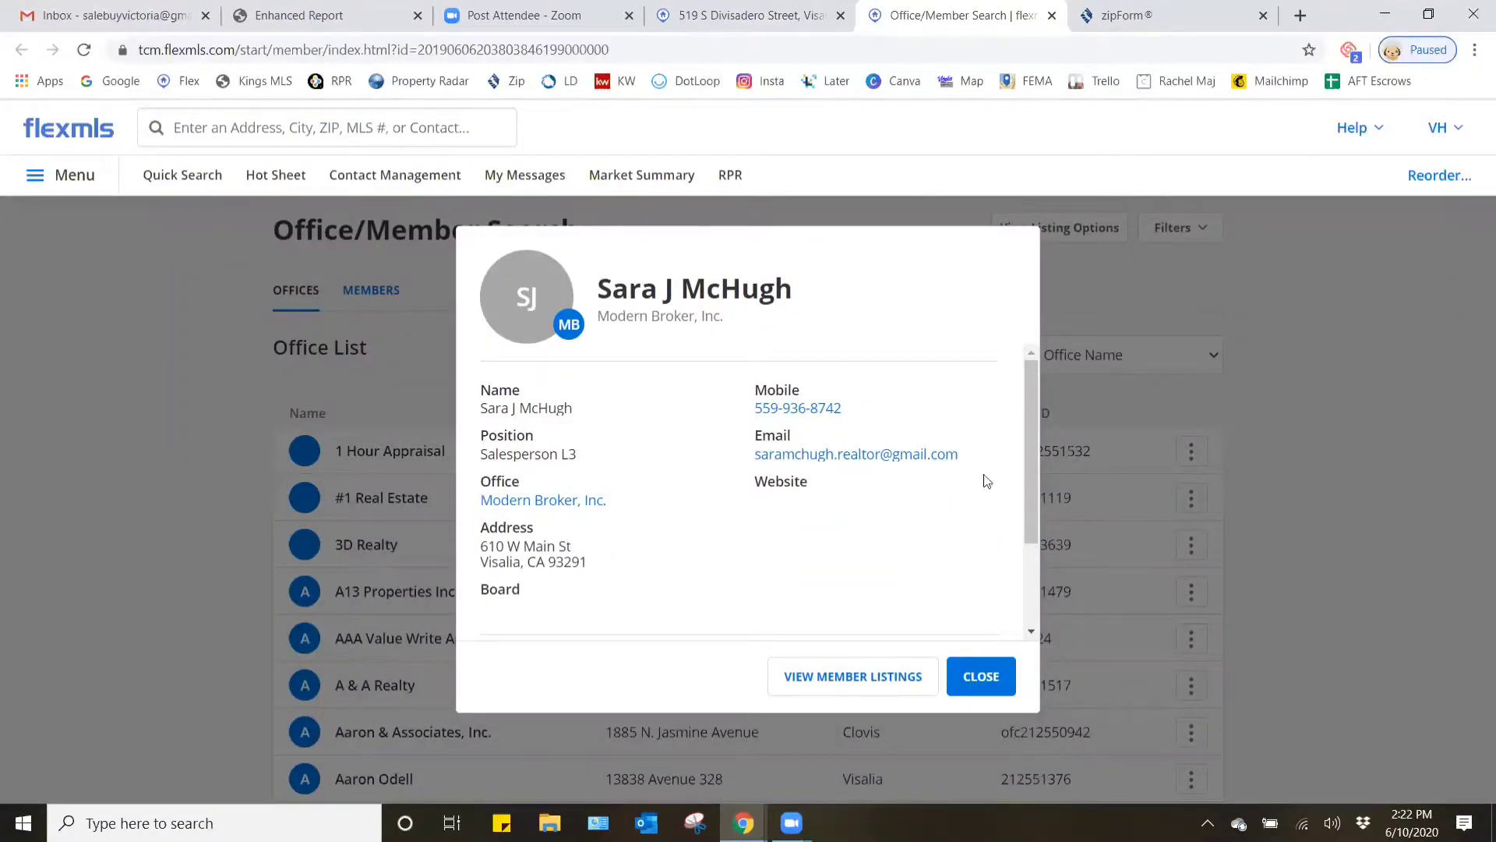
- Copy the listing agent's e-mail from the flexmls profile into Email Address under Seller's Broker Information in zipForm Plus
left_click_drag(961, 455, 747, 450)
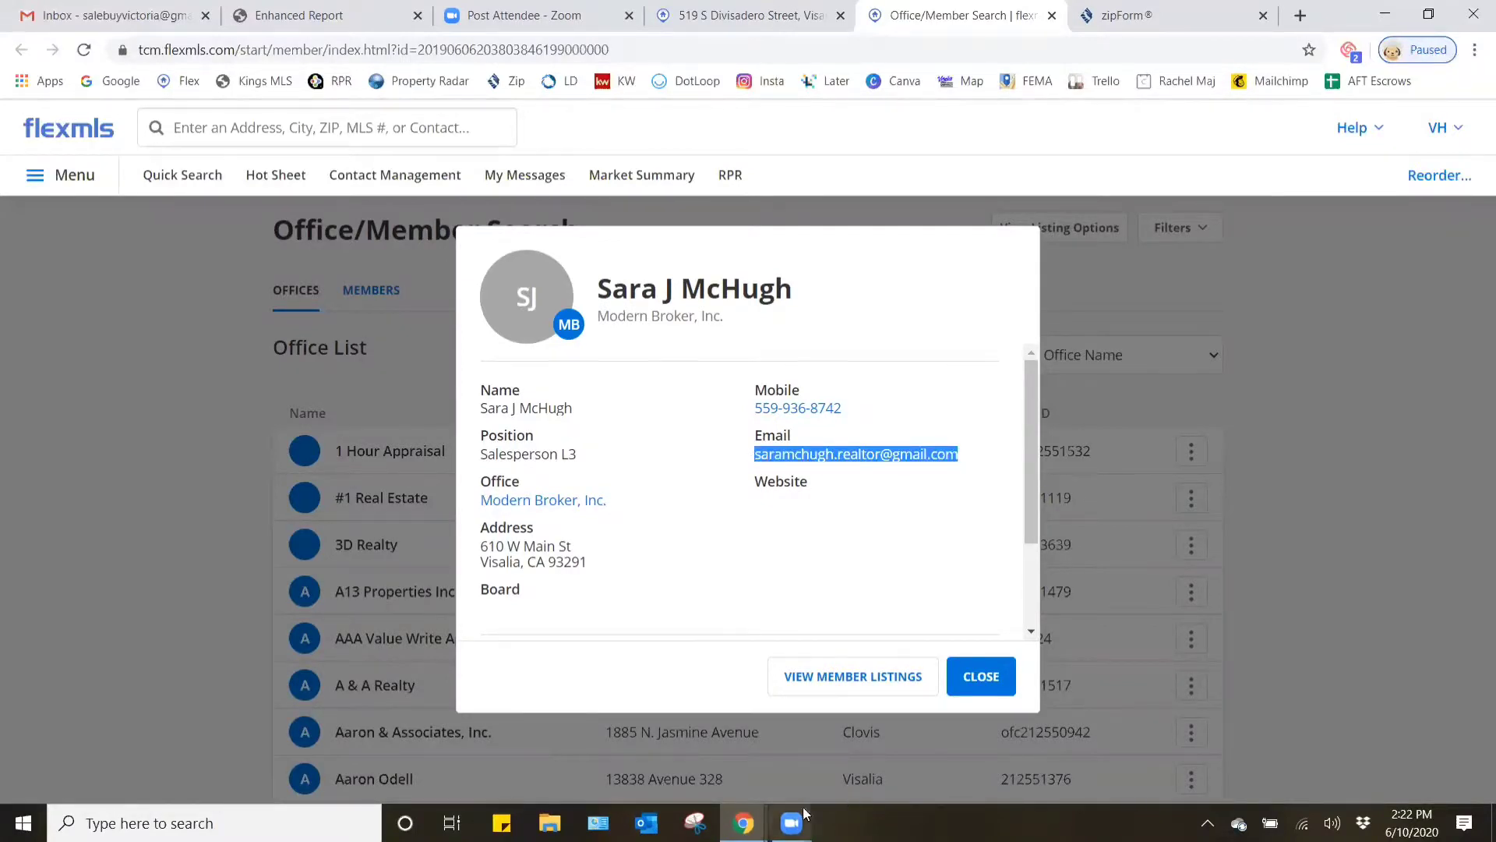
mouse_move(743, 822)
left_click(857, 733)
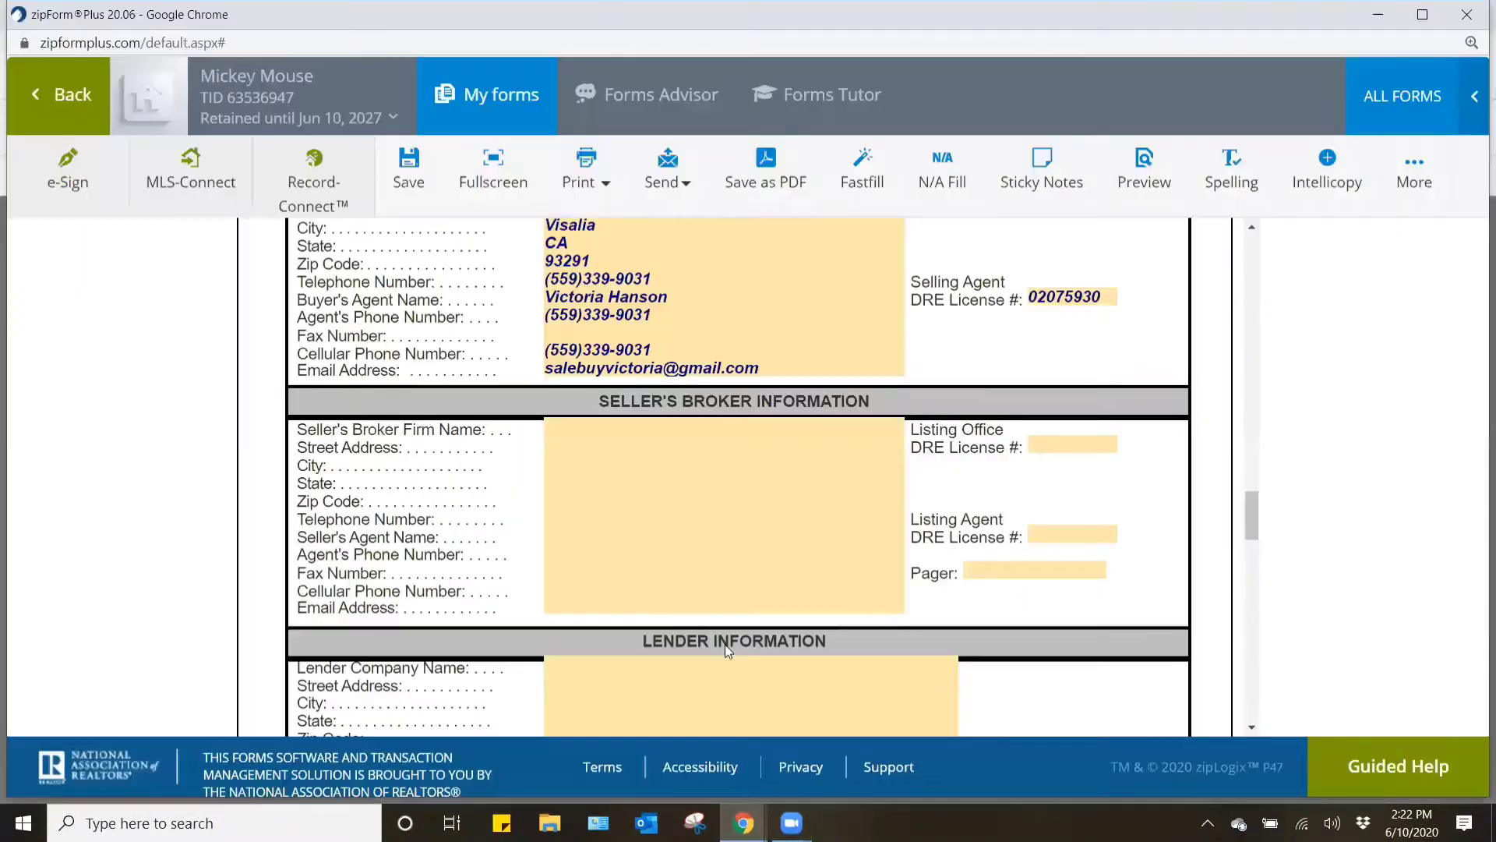
left_click(587, 611)
key("ctrl+v")
- Copy the agent's CalDRE # from the flexmls profile into the Listing Agent DRE License # field in zipForm Plus
mouse_move(743, 823)
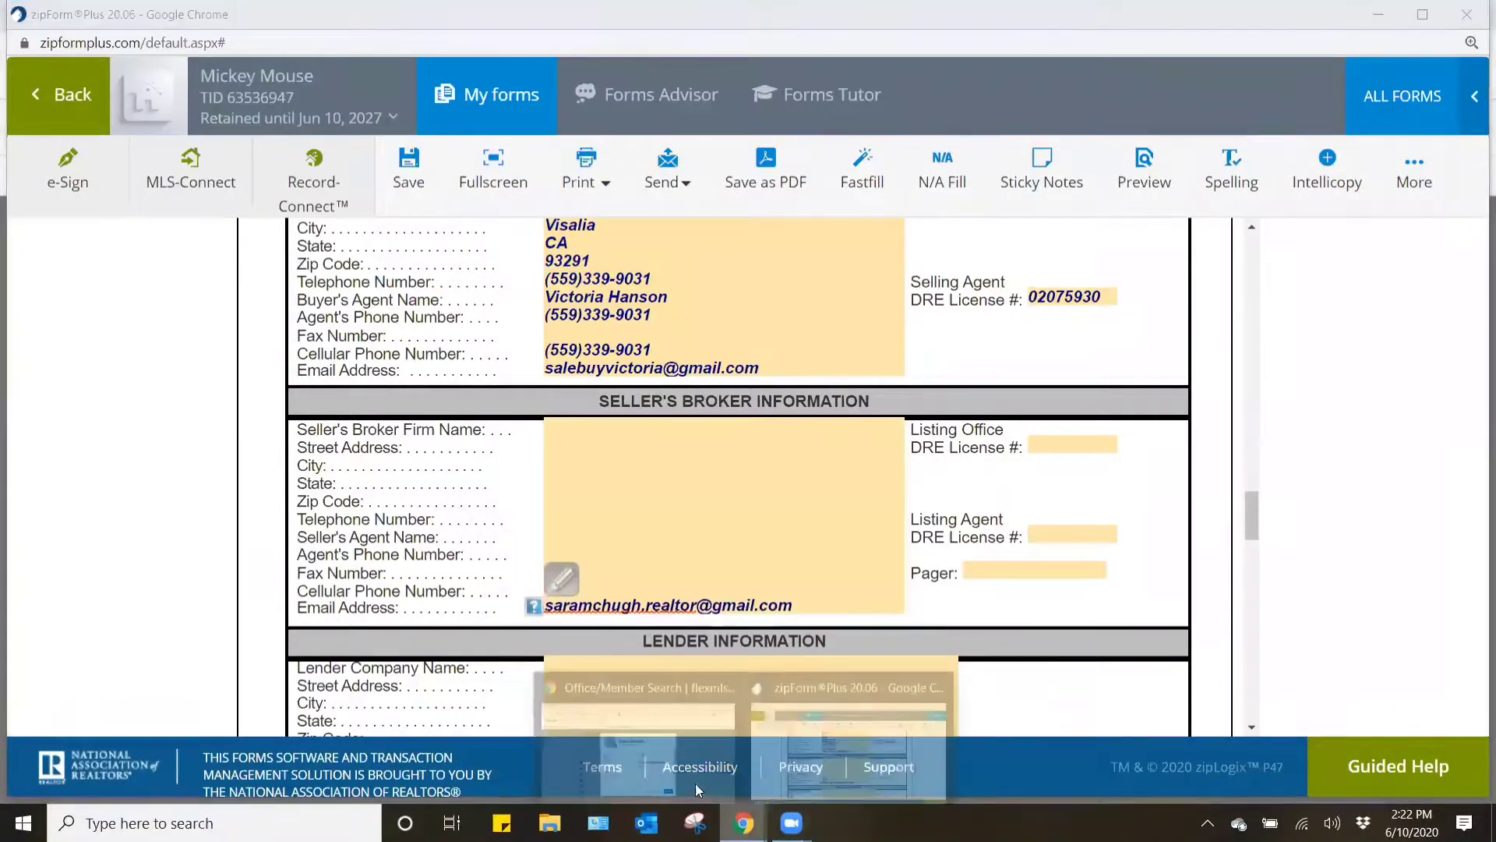
left_click(695, 783)
left_click(841, 494)
scroll(841, 494, "down", 2)
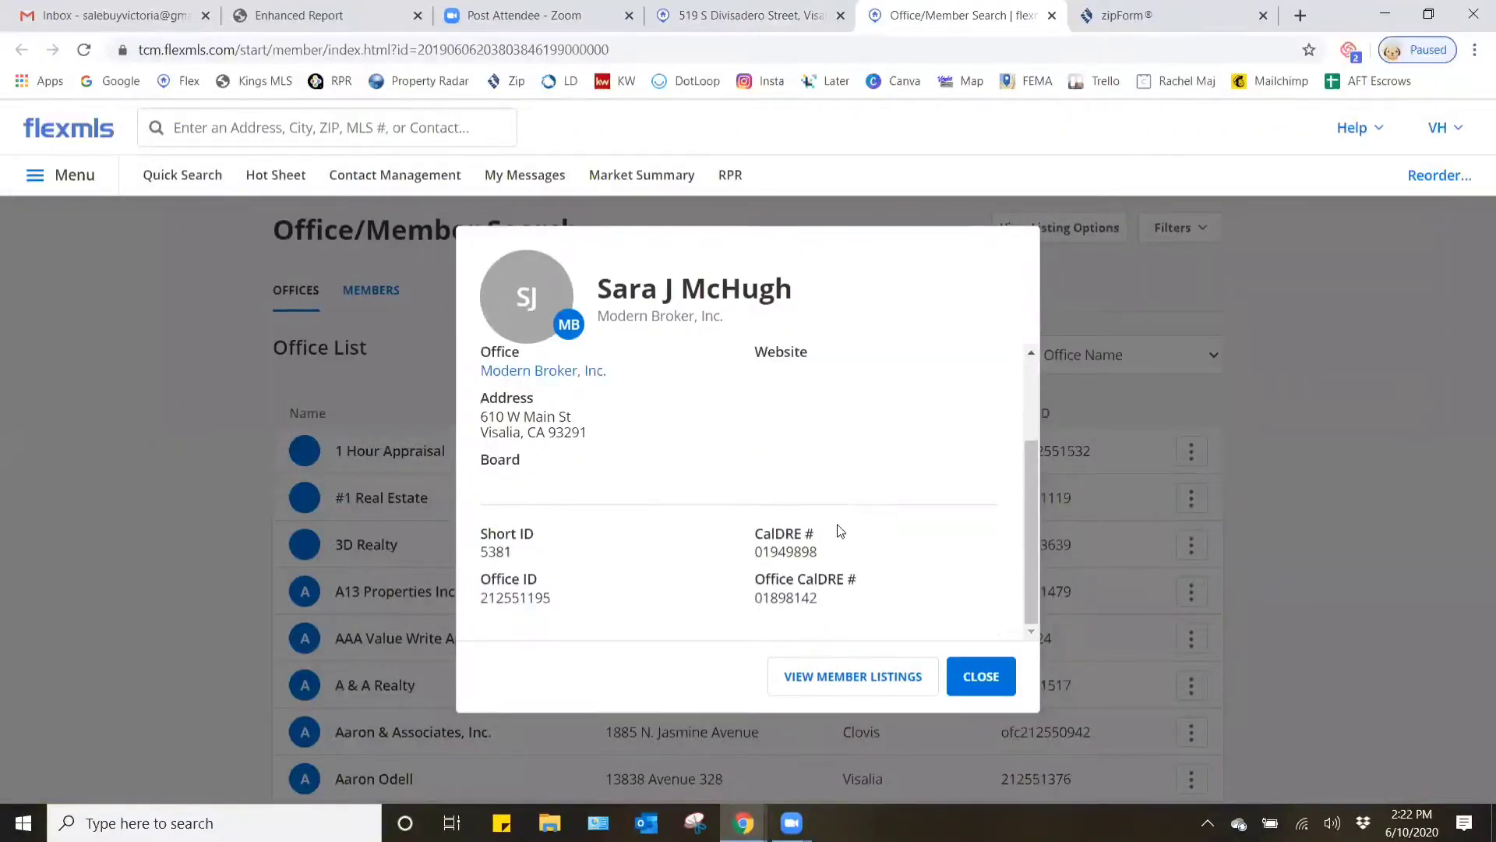
left_click_drag(814, 549, 753, 555)
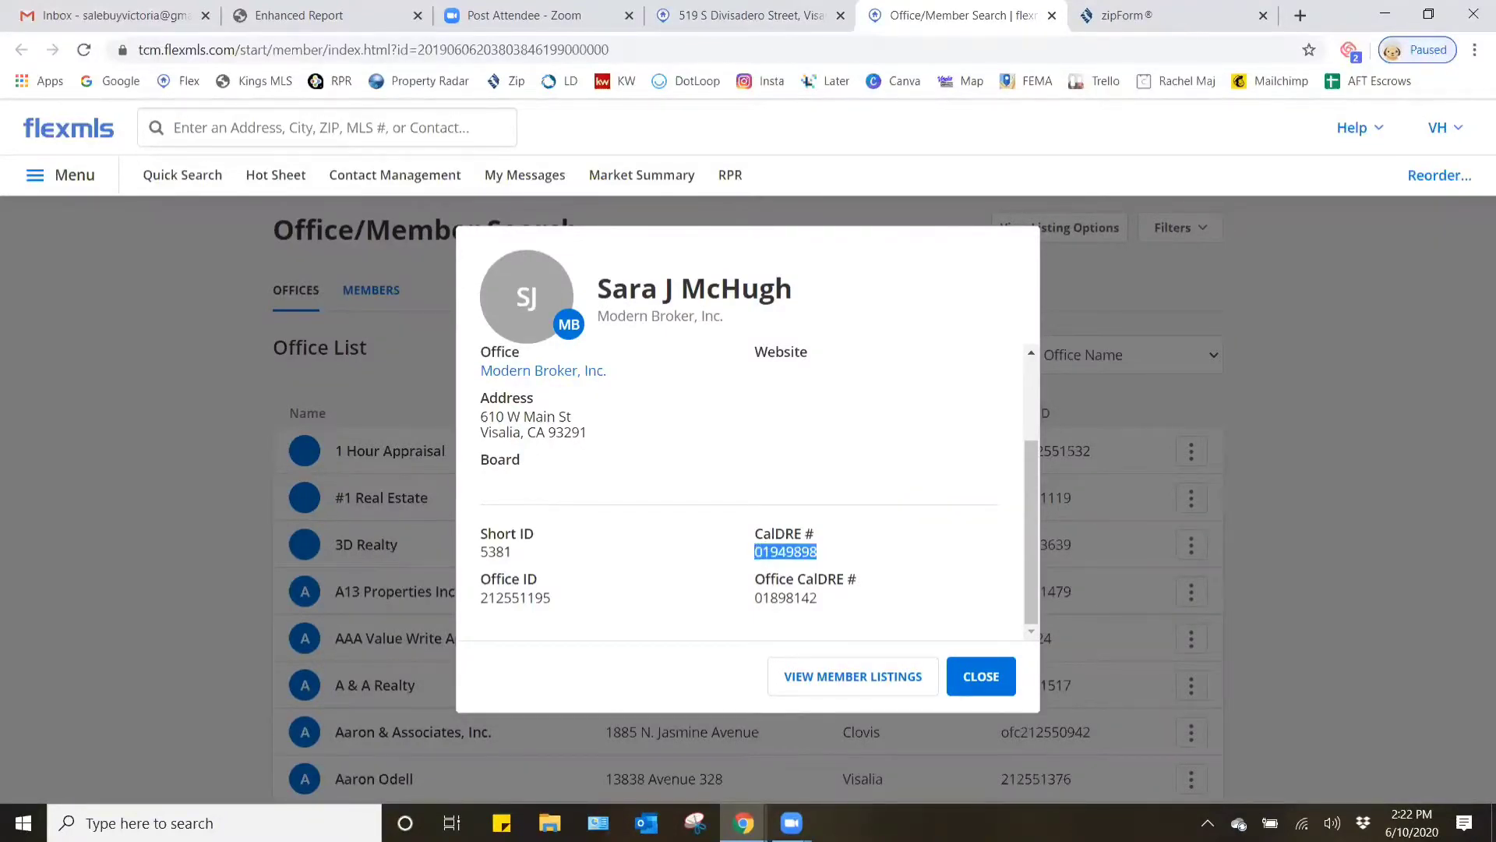
left_click(743, 822)
left_click(845, 740)
left_click(1061, 533)
key("ctrl+v")
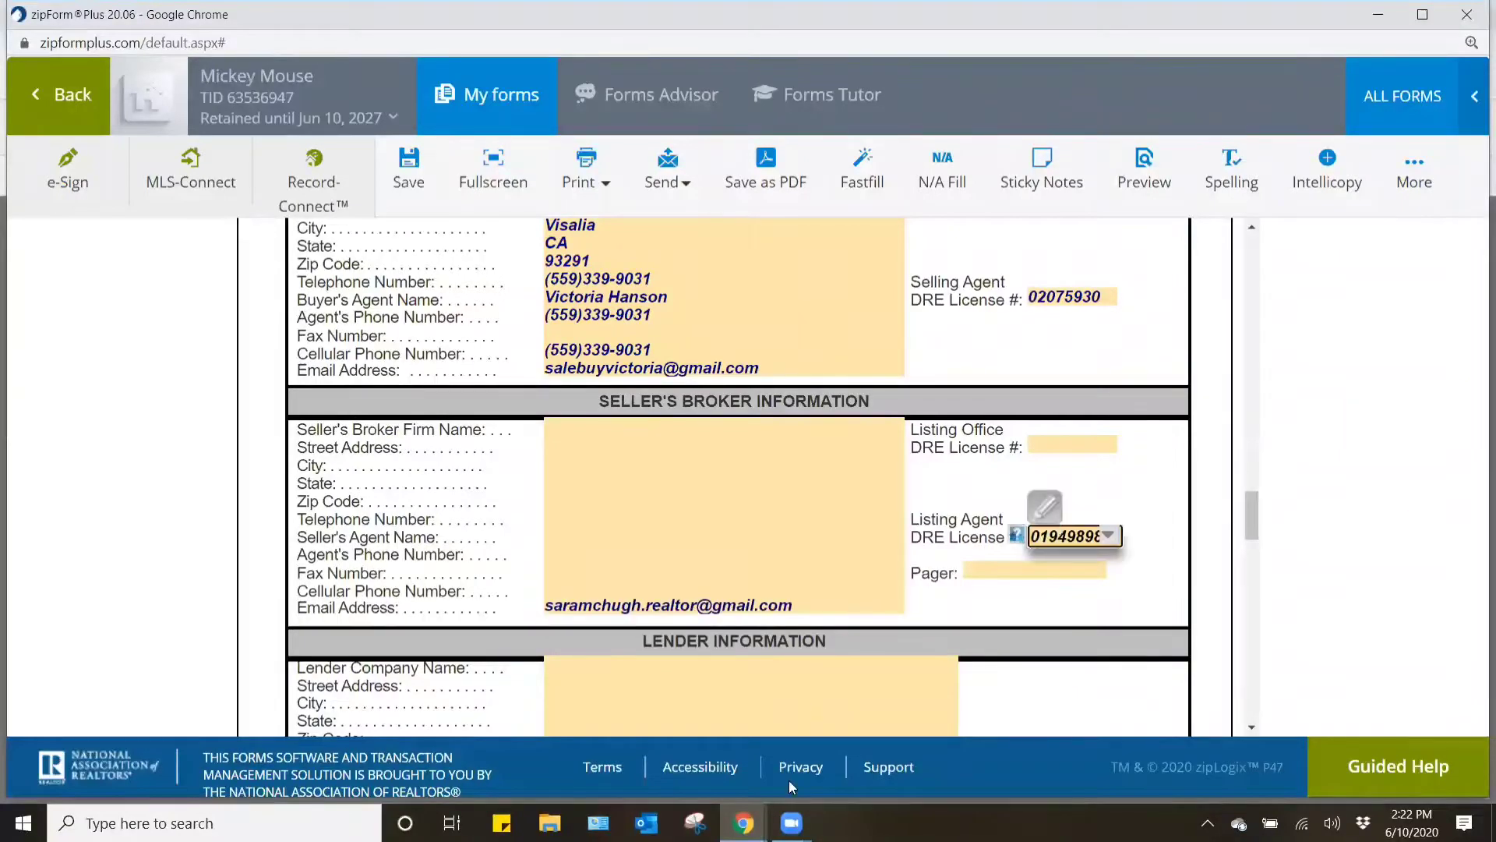
- Copy the Office CalDRE # from the flexmls profile into the Listing Office DRE License # field in zipForm Plus
left_click(743, 823)
left_click(693, 770)
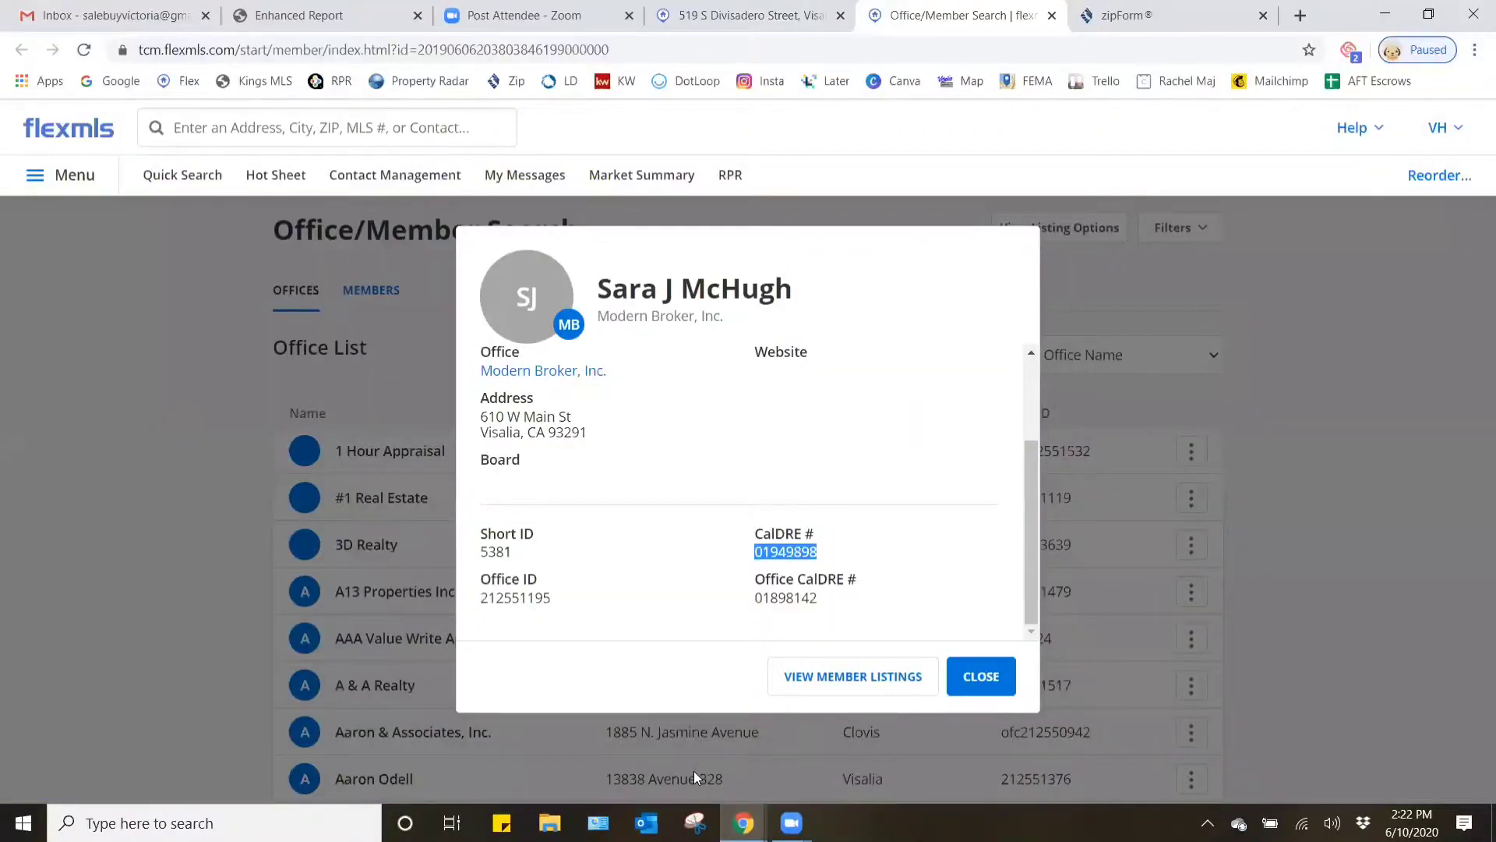
left_click_drag(828, 598, 756, 597)
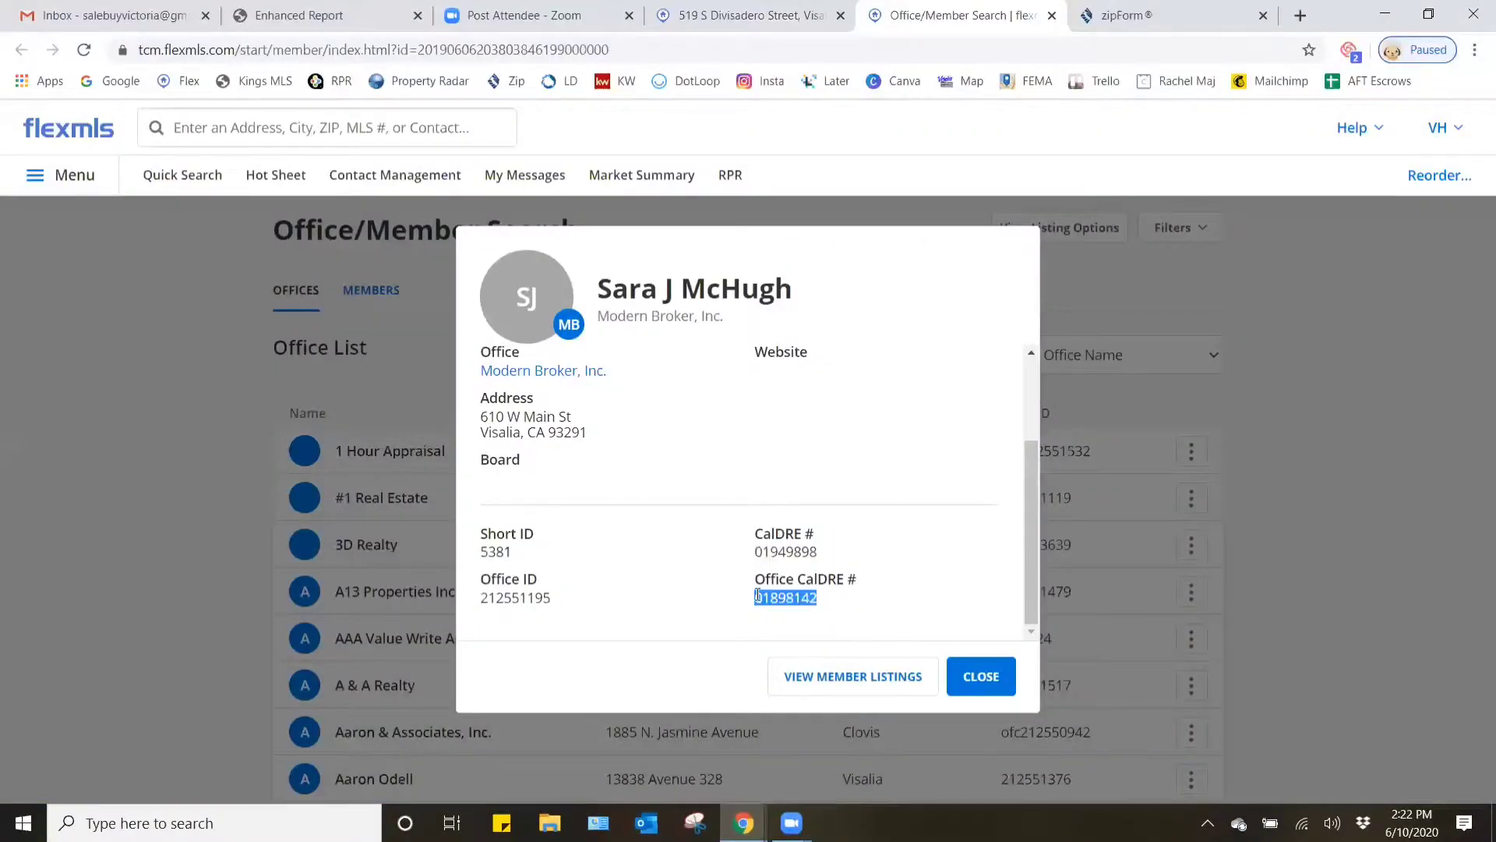
left_click(743, 823)
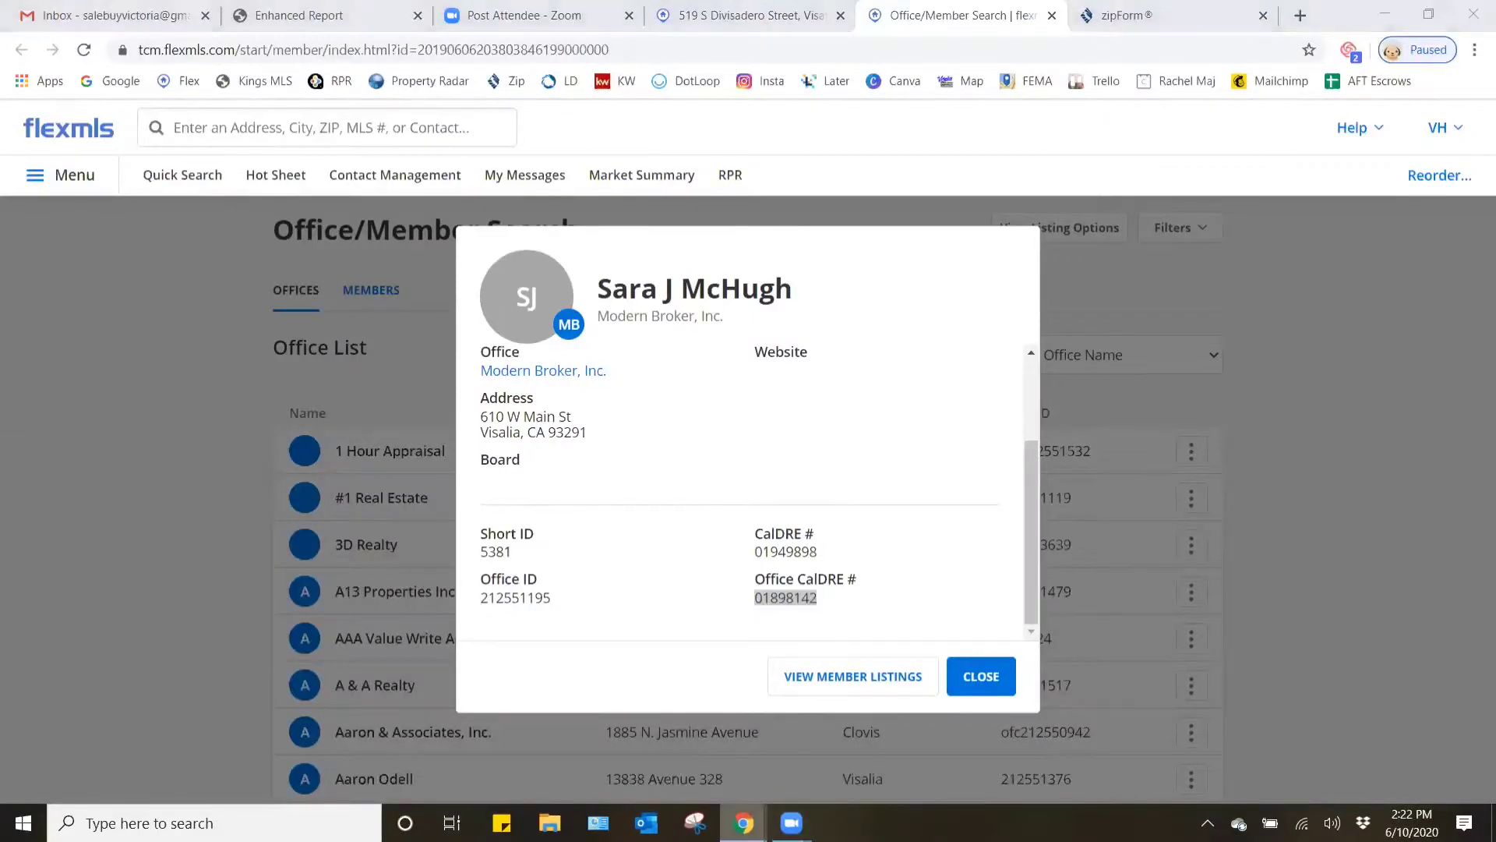
left_click(845, 748)
left_click(1061, 440)
key("ctrl+v")
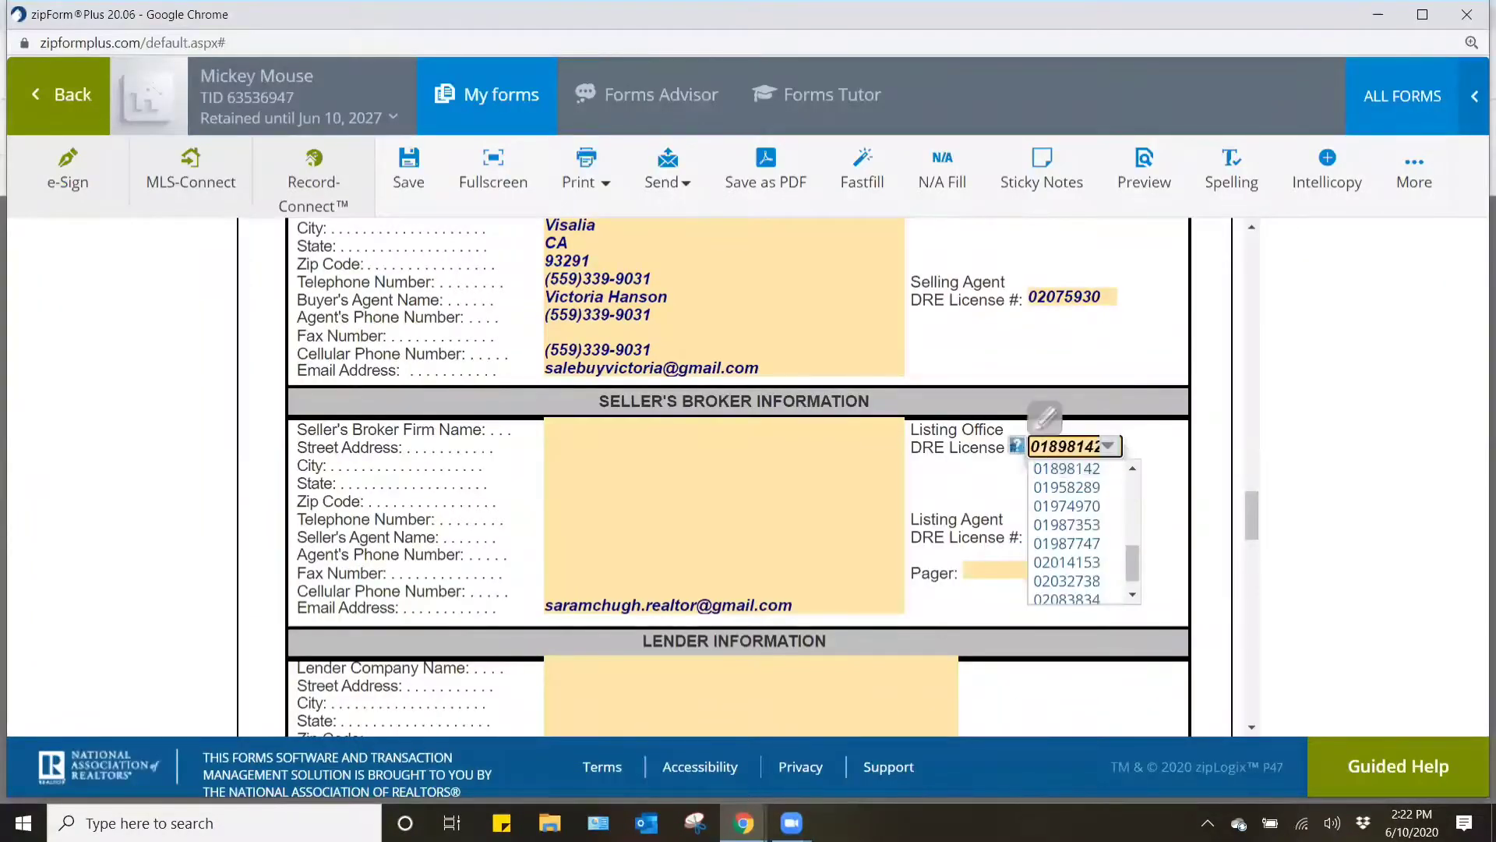
- Check the office name in the flexmls profile and set the Seller's Broker Firm Name in zipForm Plus to Modern Broker
left_click(743, 823)
left_click(711, 760)
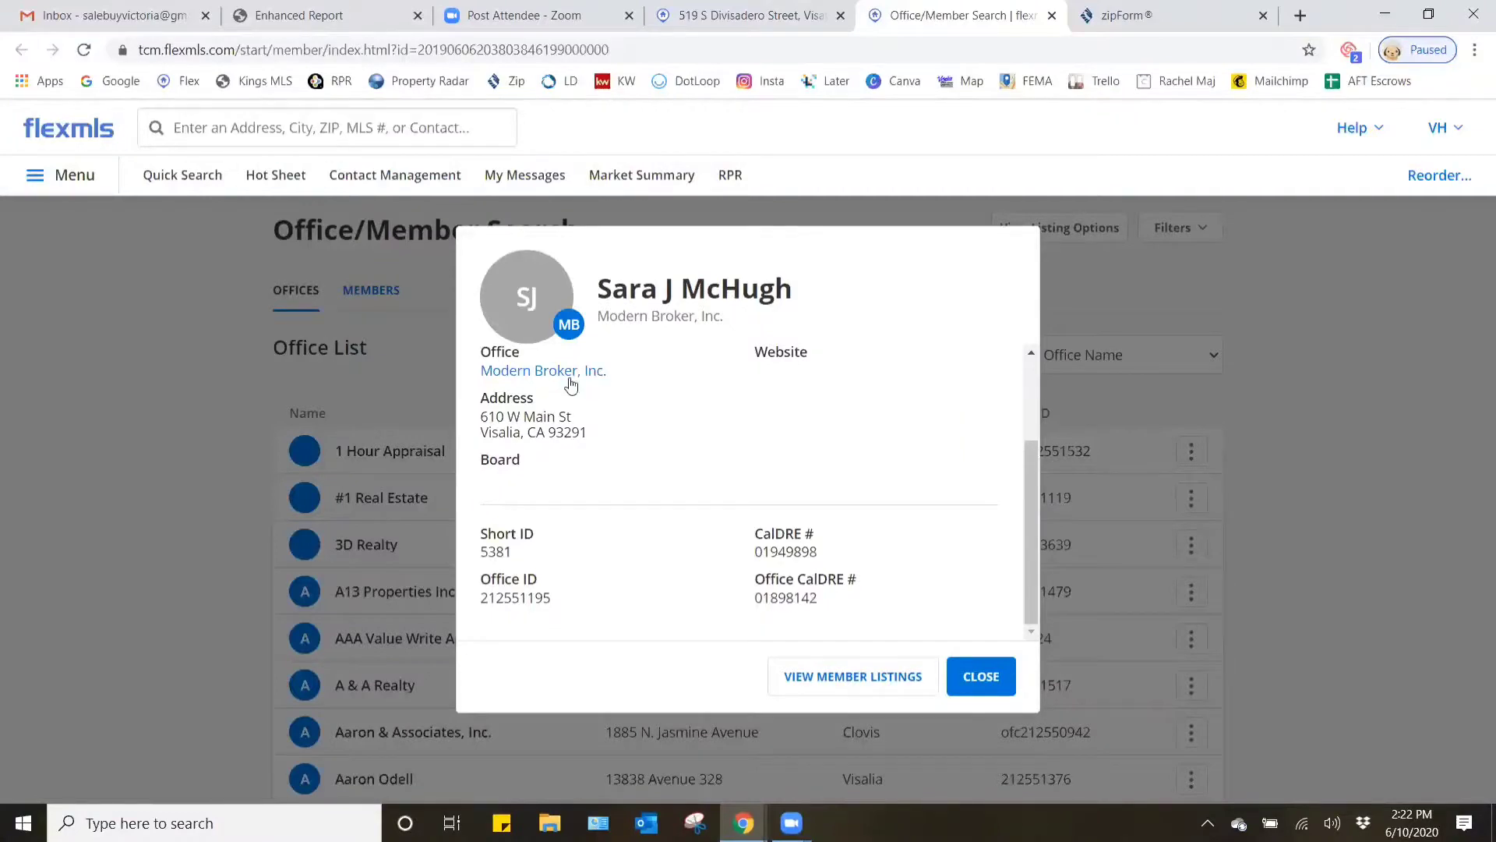
left_click(743, 823)
left_click(845, 748)
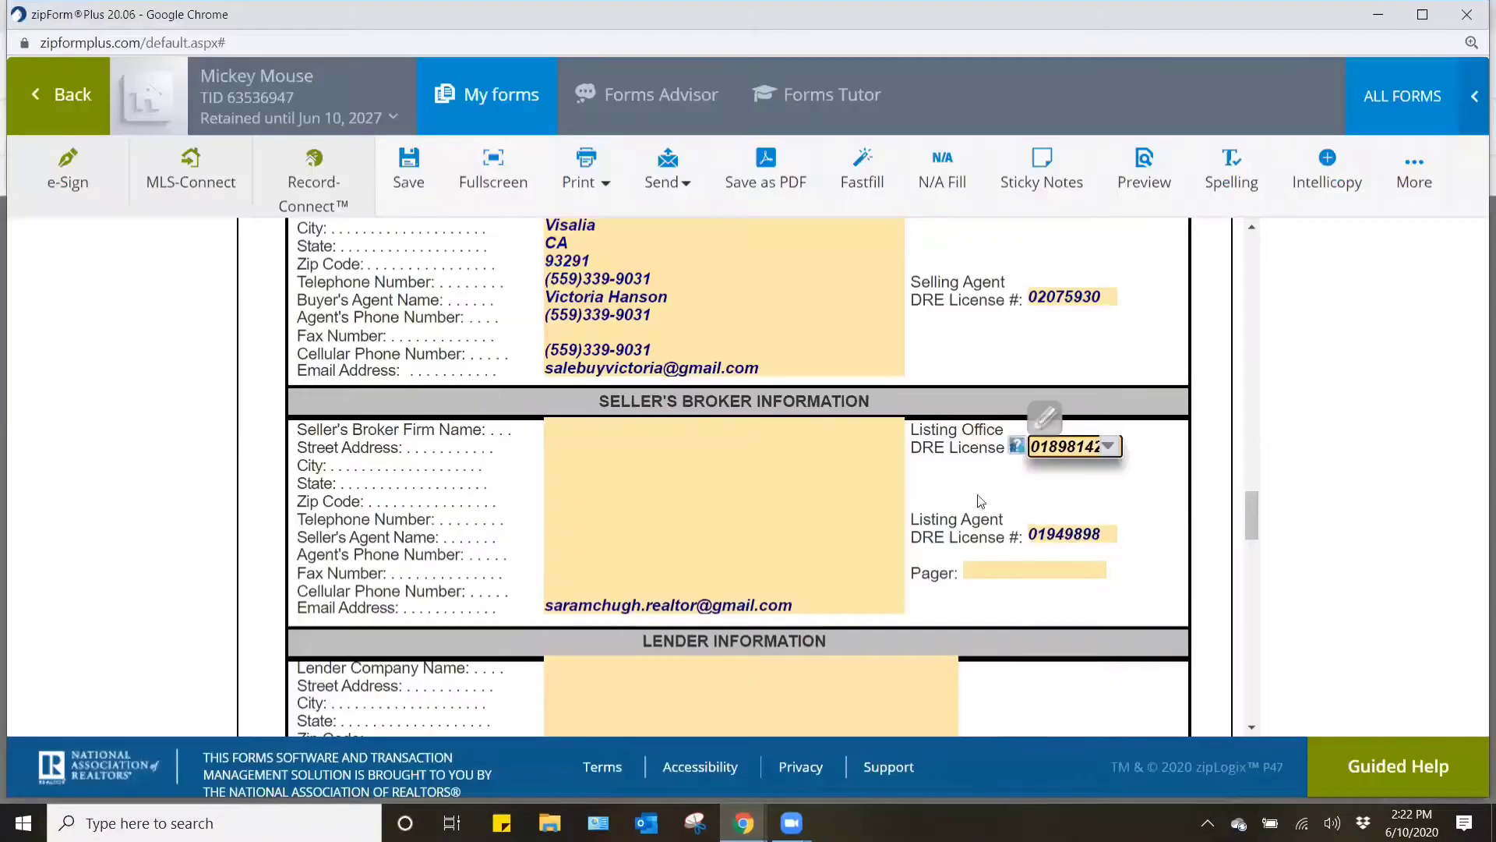
left_click(731, 417)
type("Mon")
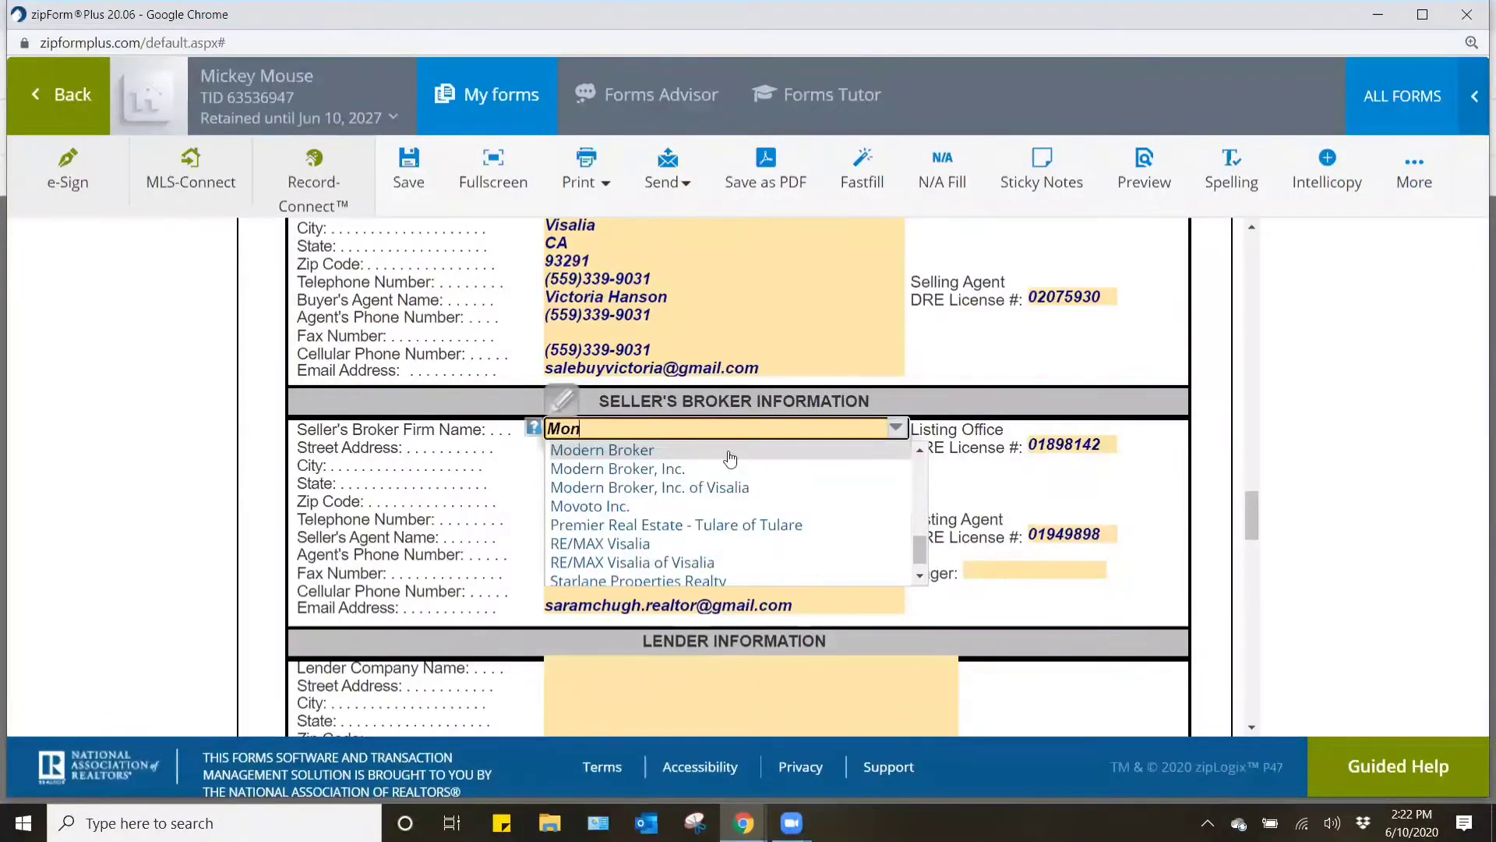
left_click(725, 450)
- Copy the office address from flexmls into the seller's broker Street Address in zipForm Plus and accept the suggested match to fill city, state and zip
left_click(857, 450)
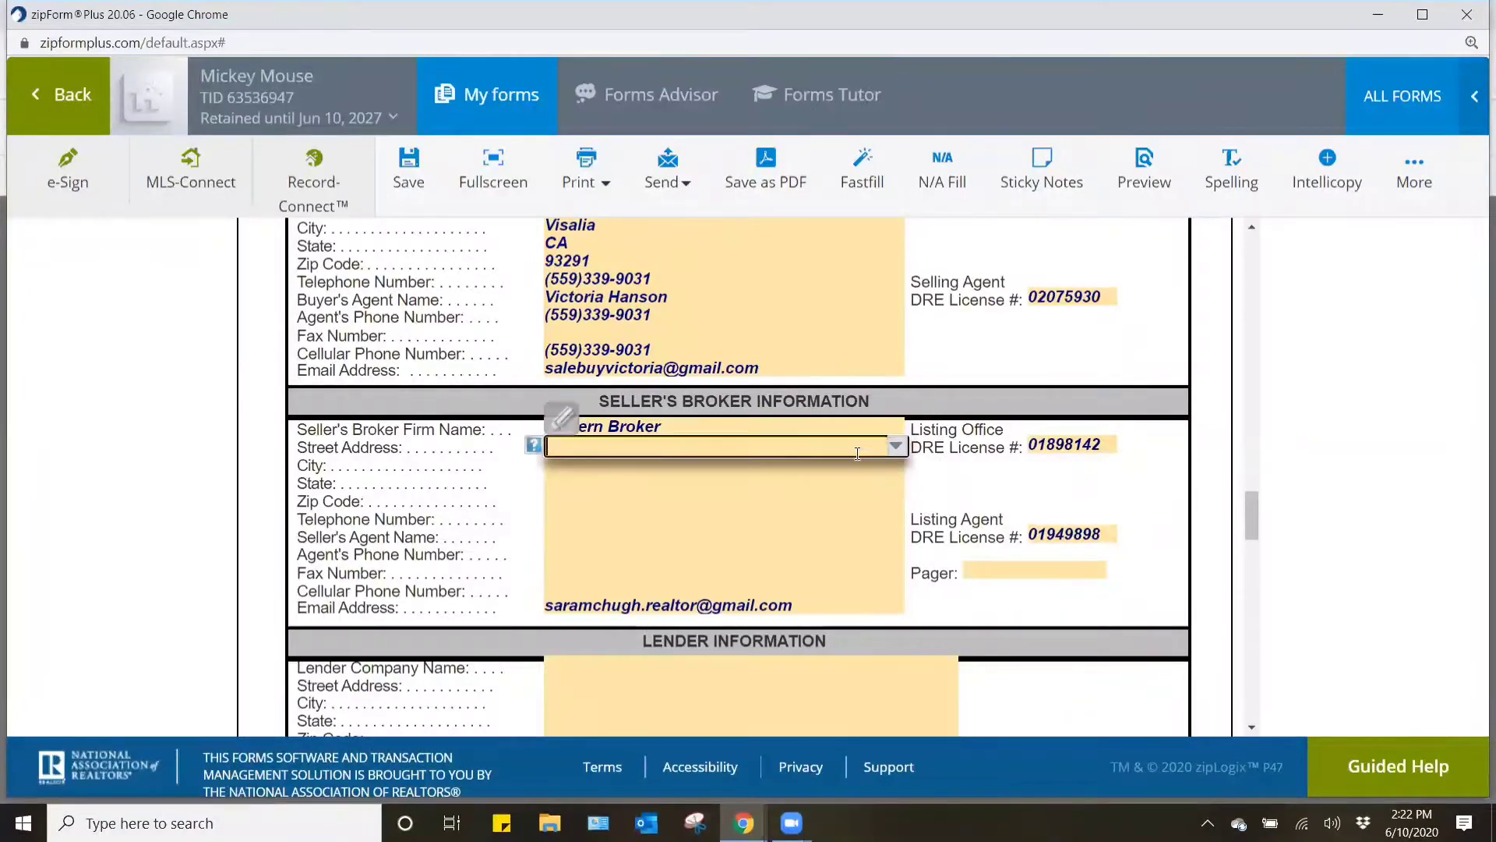
mouse_move(744, 822)
left_click(720, 778)
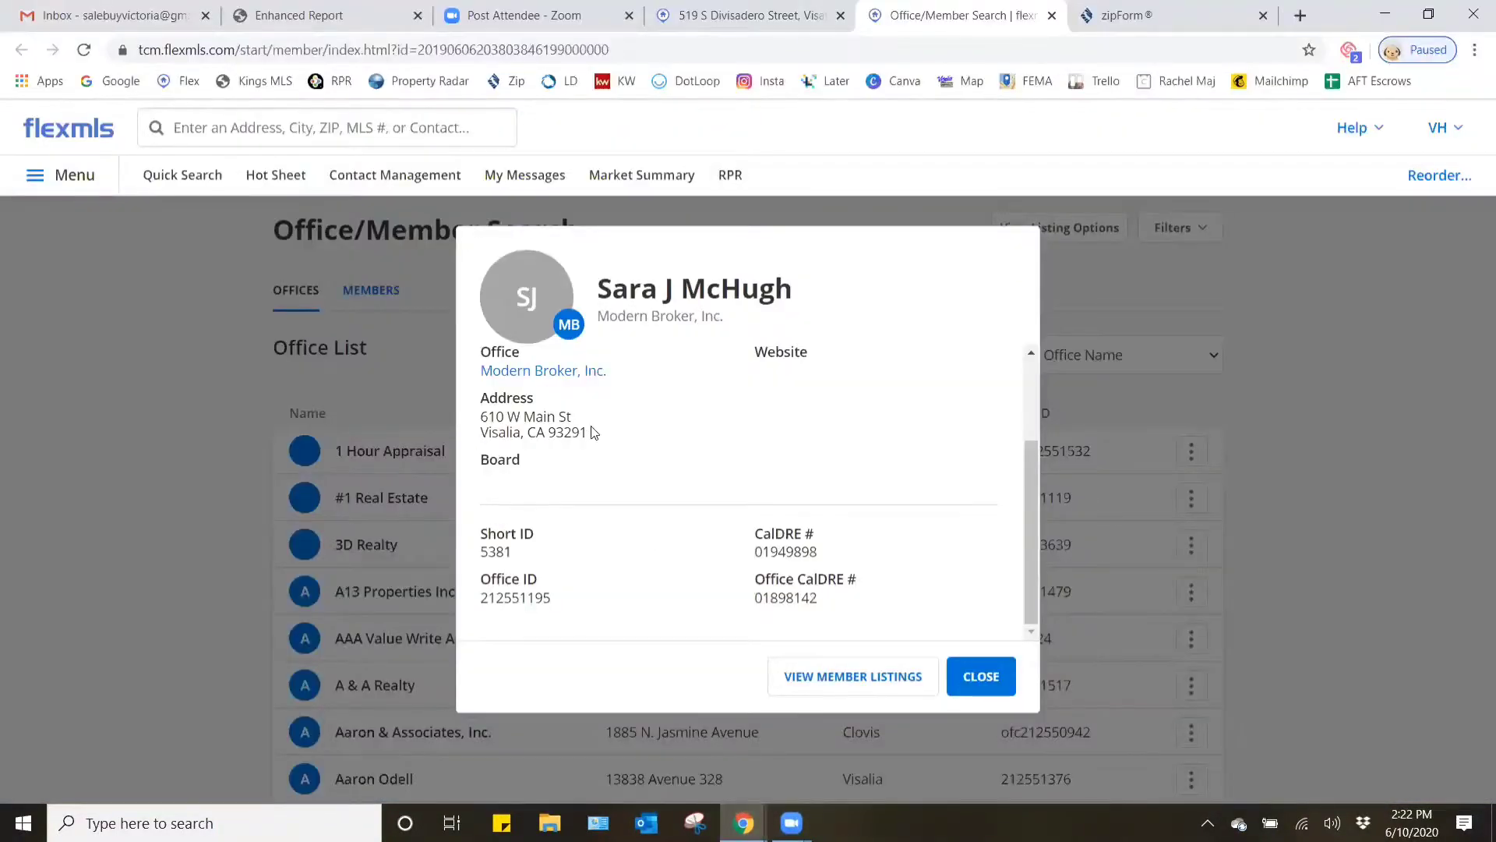
left_click_drag(594, 433, 474, 413)
key("ctrl+c")
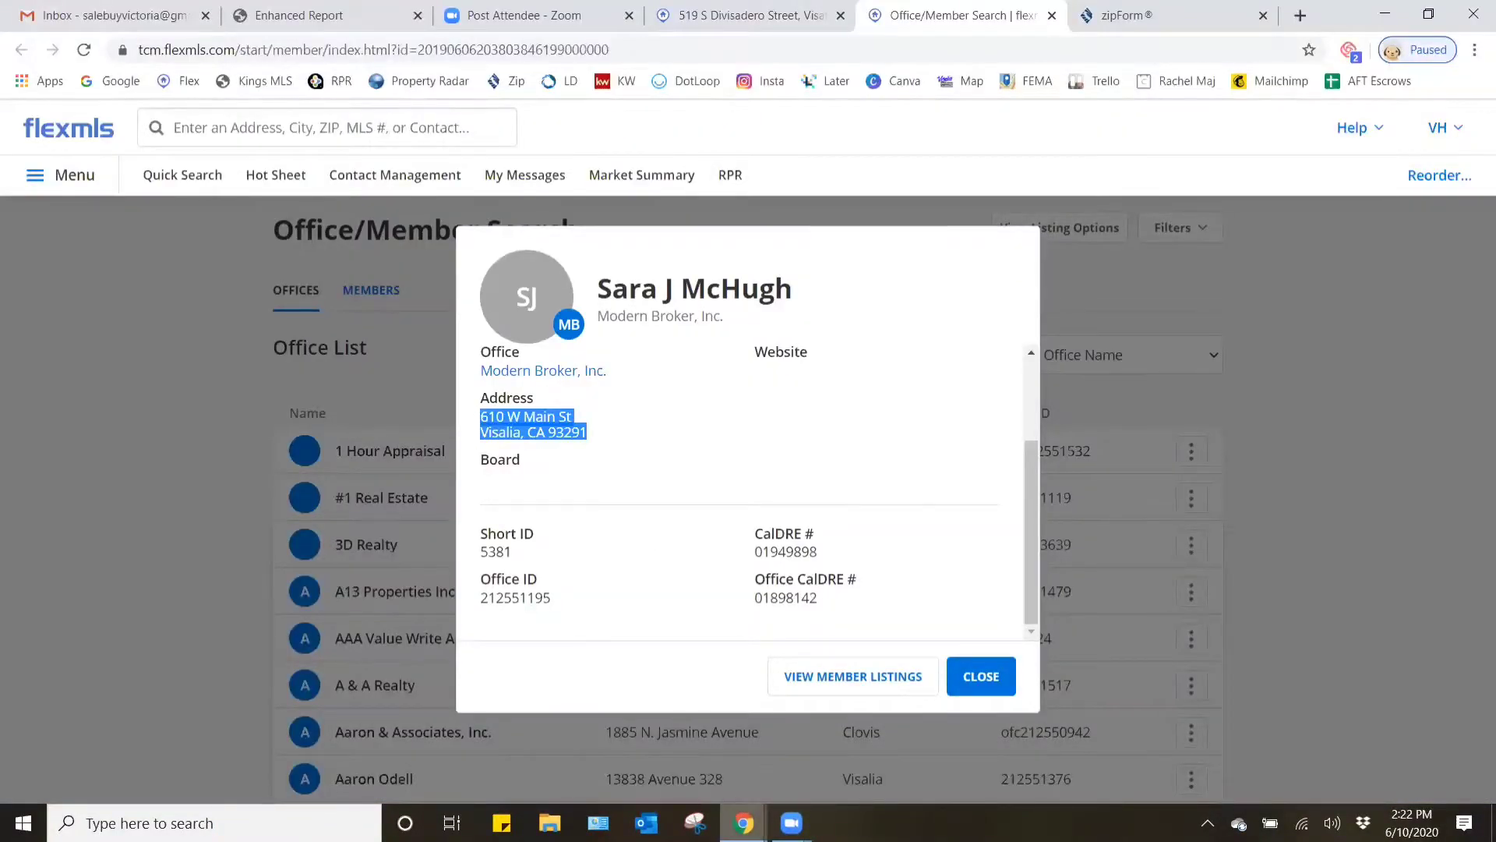
mouse_move(743, 823)
left_click(842, 736)
key("ctrl+v")
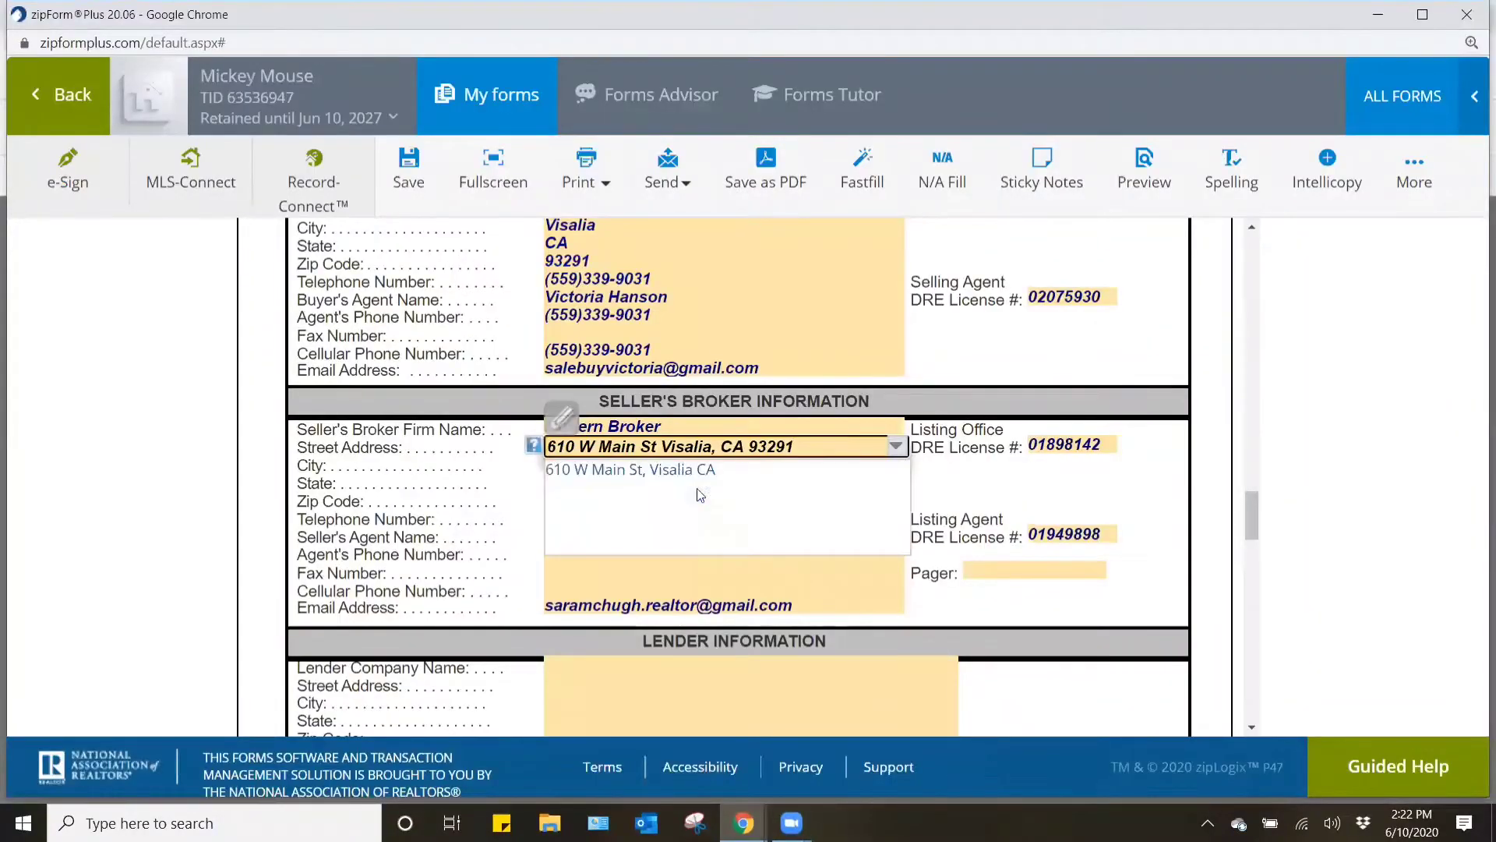
left_click(685, 469)
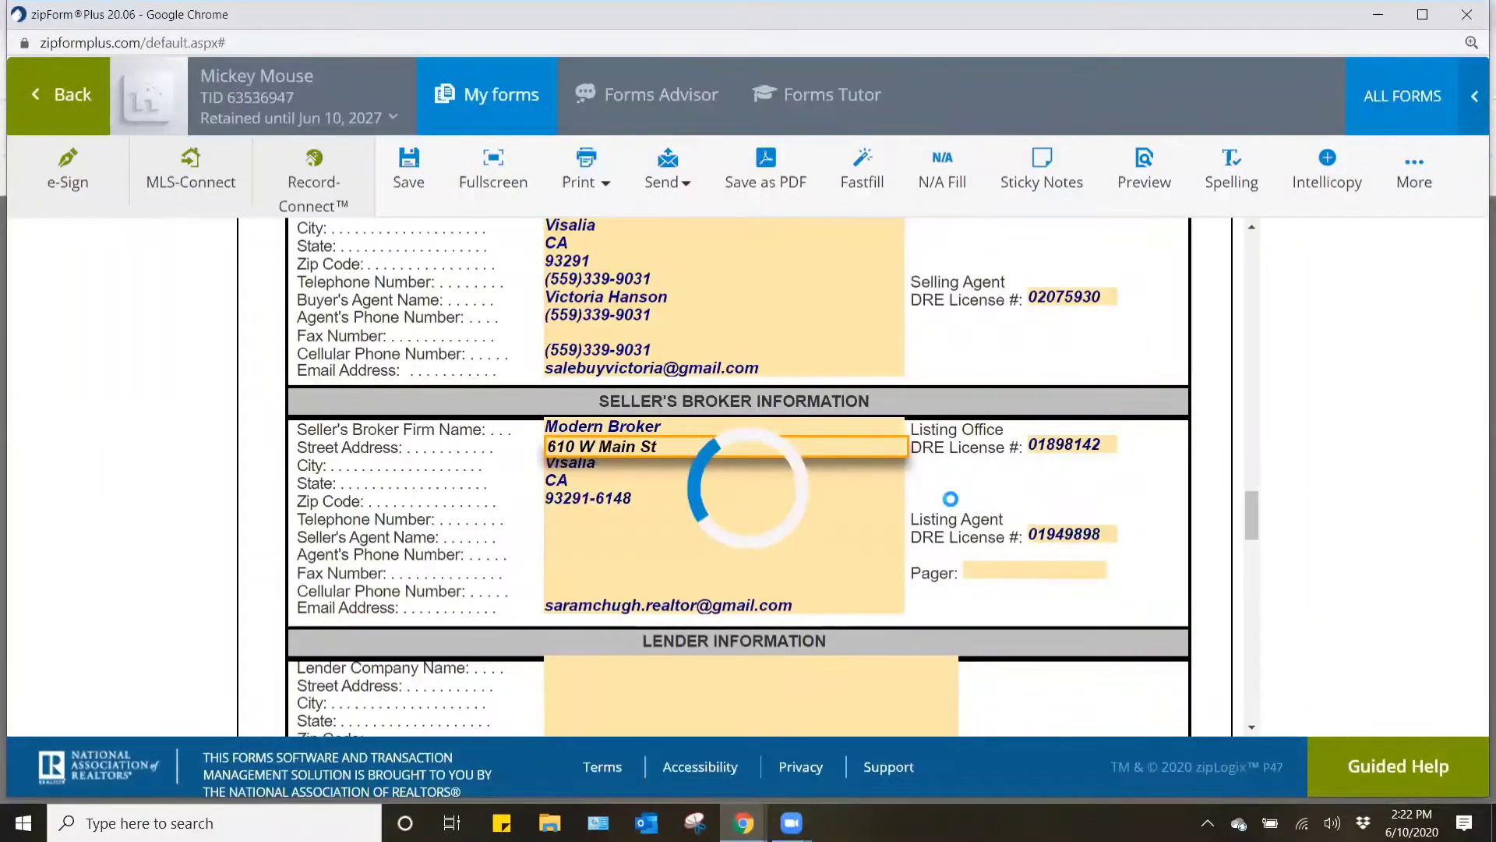
- Copy the listing agent's mobile number from the flexmls profile into the seller's broker Telephone Number field in zipForm Plus
mouse_move(743, 823)
left_click(655, 737)
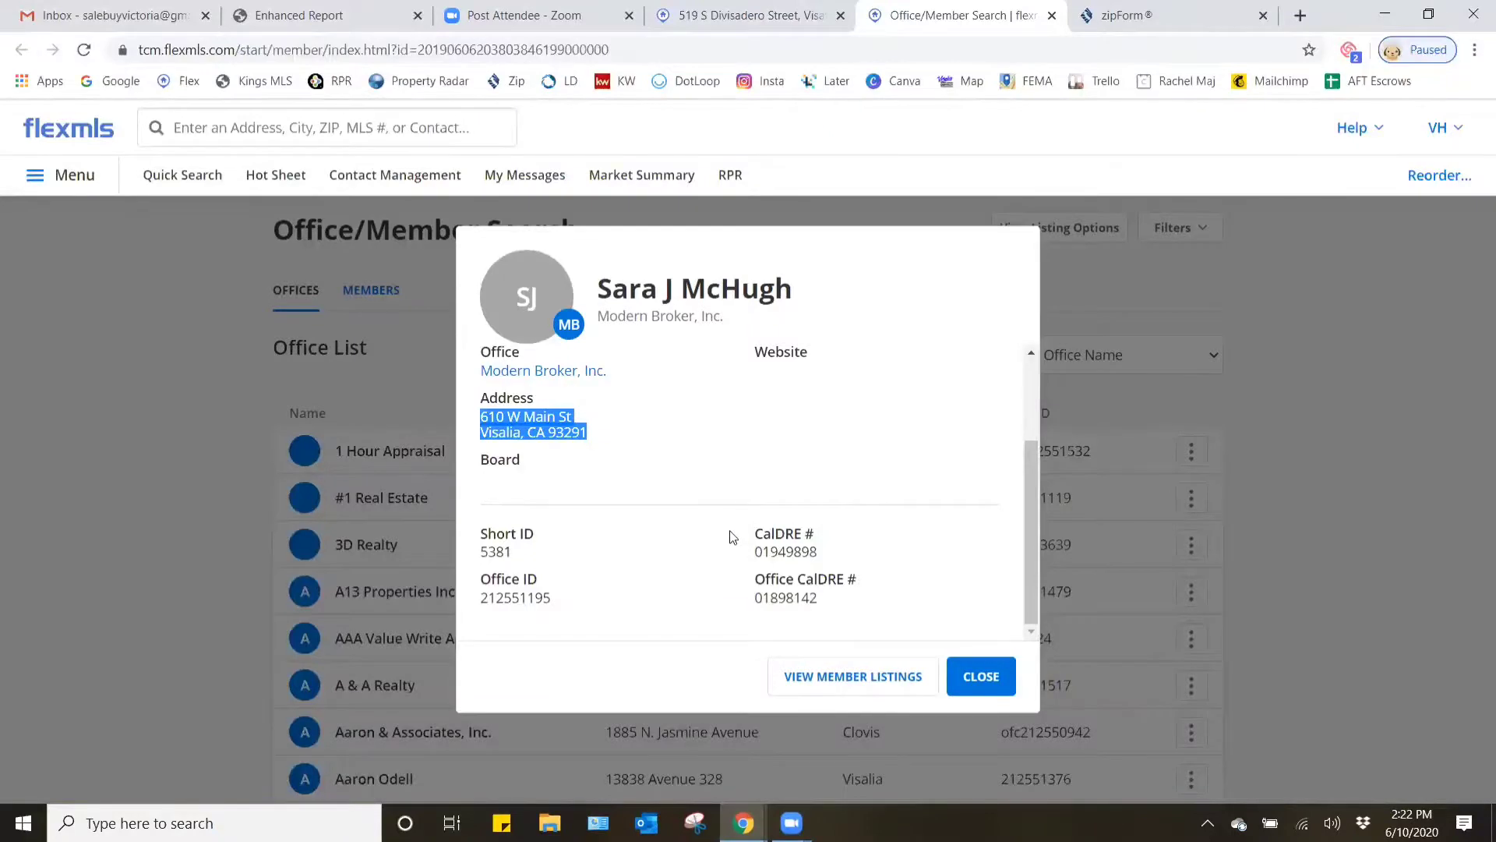
scroll(732, 537, "up", 2)
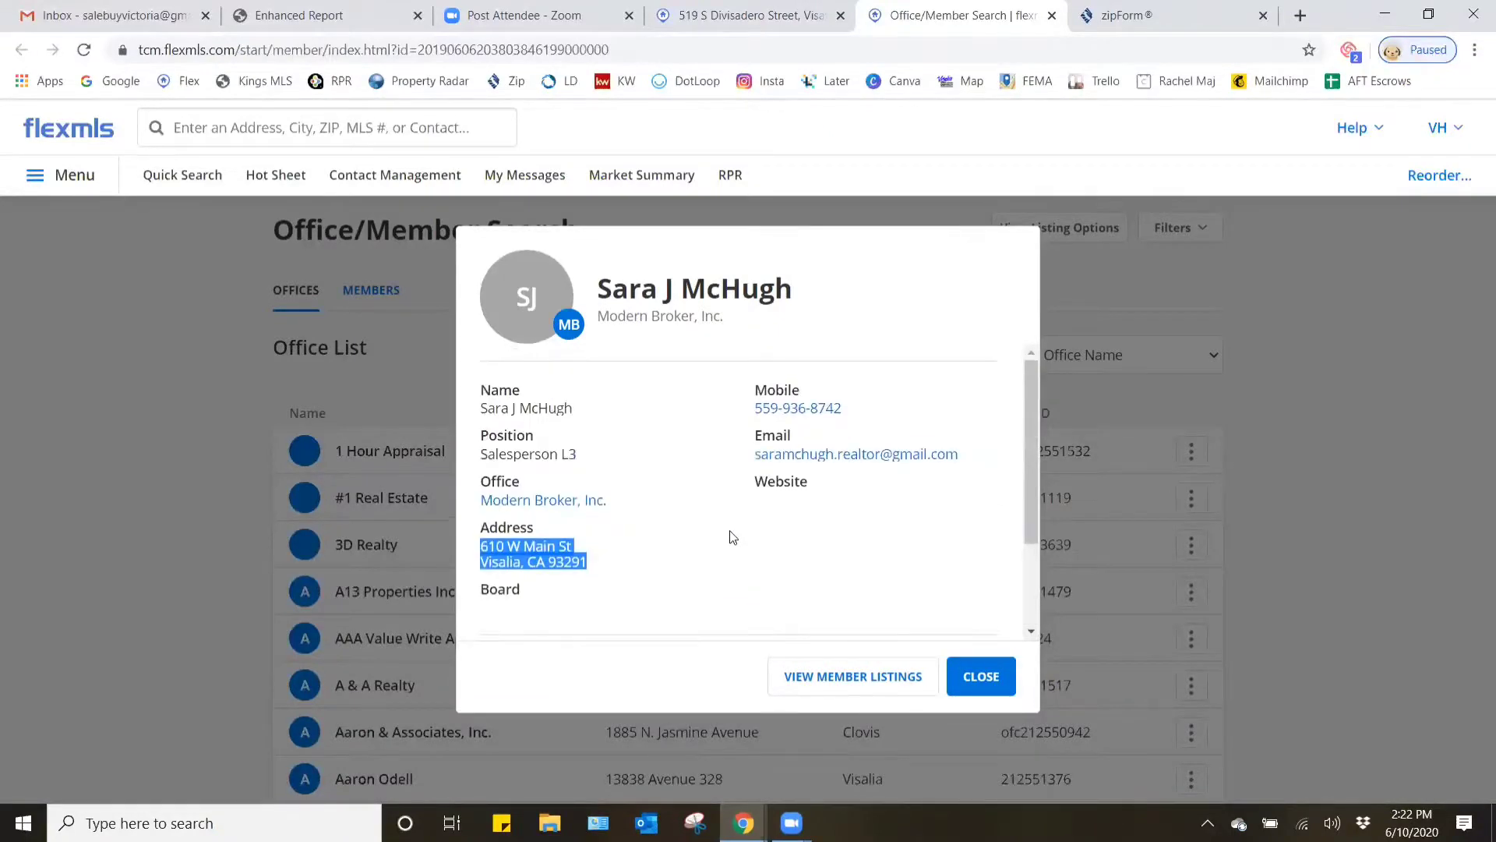
scroll(729, 537, "down", 3)
scroll(731, 529, "up", 3)
left_click(756, 424)
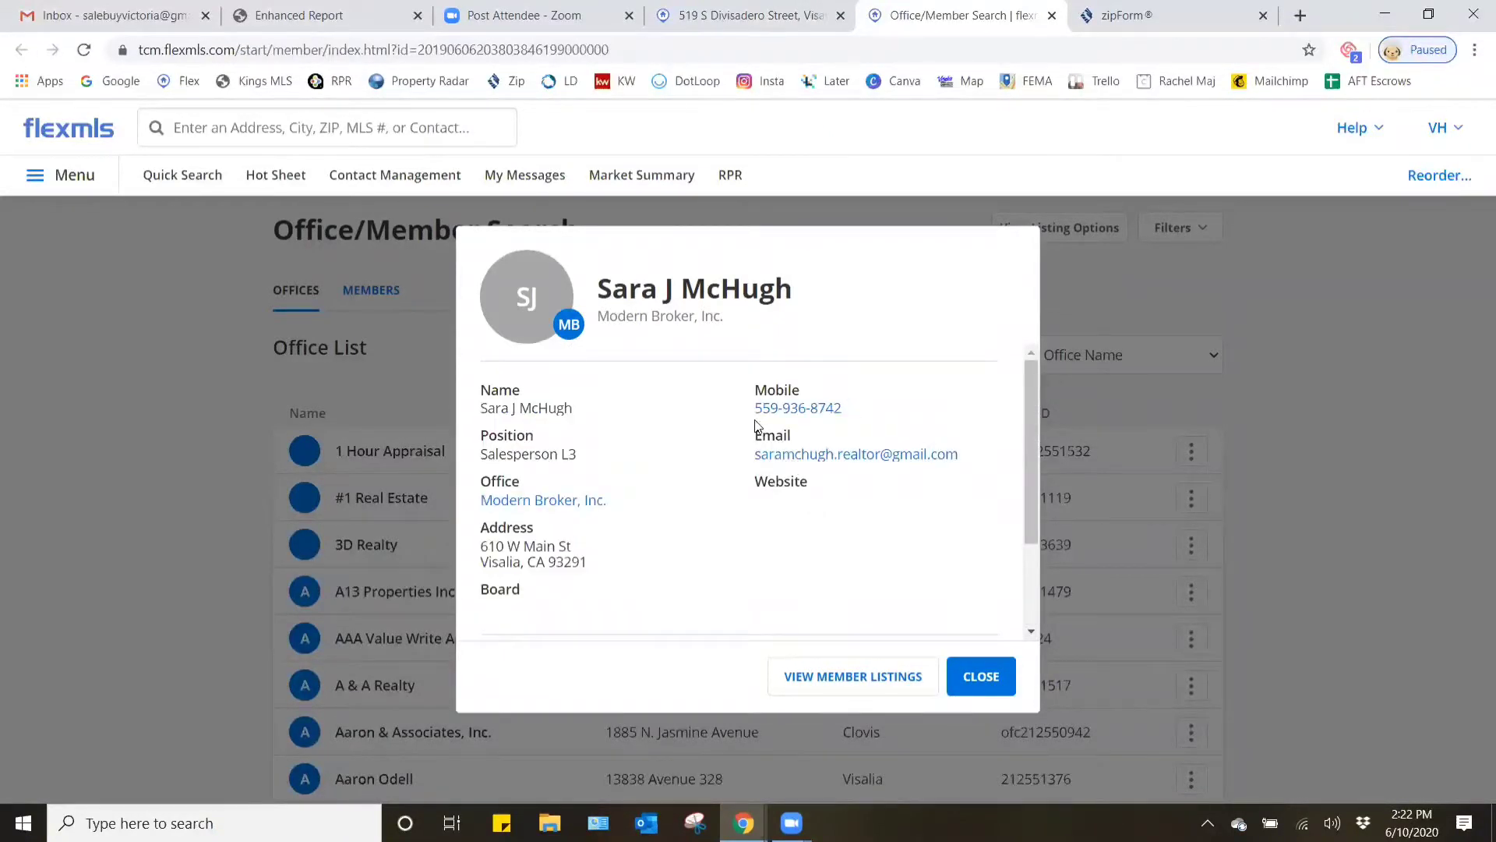
triple_click(756, 407)
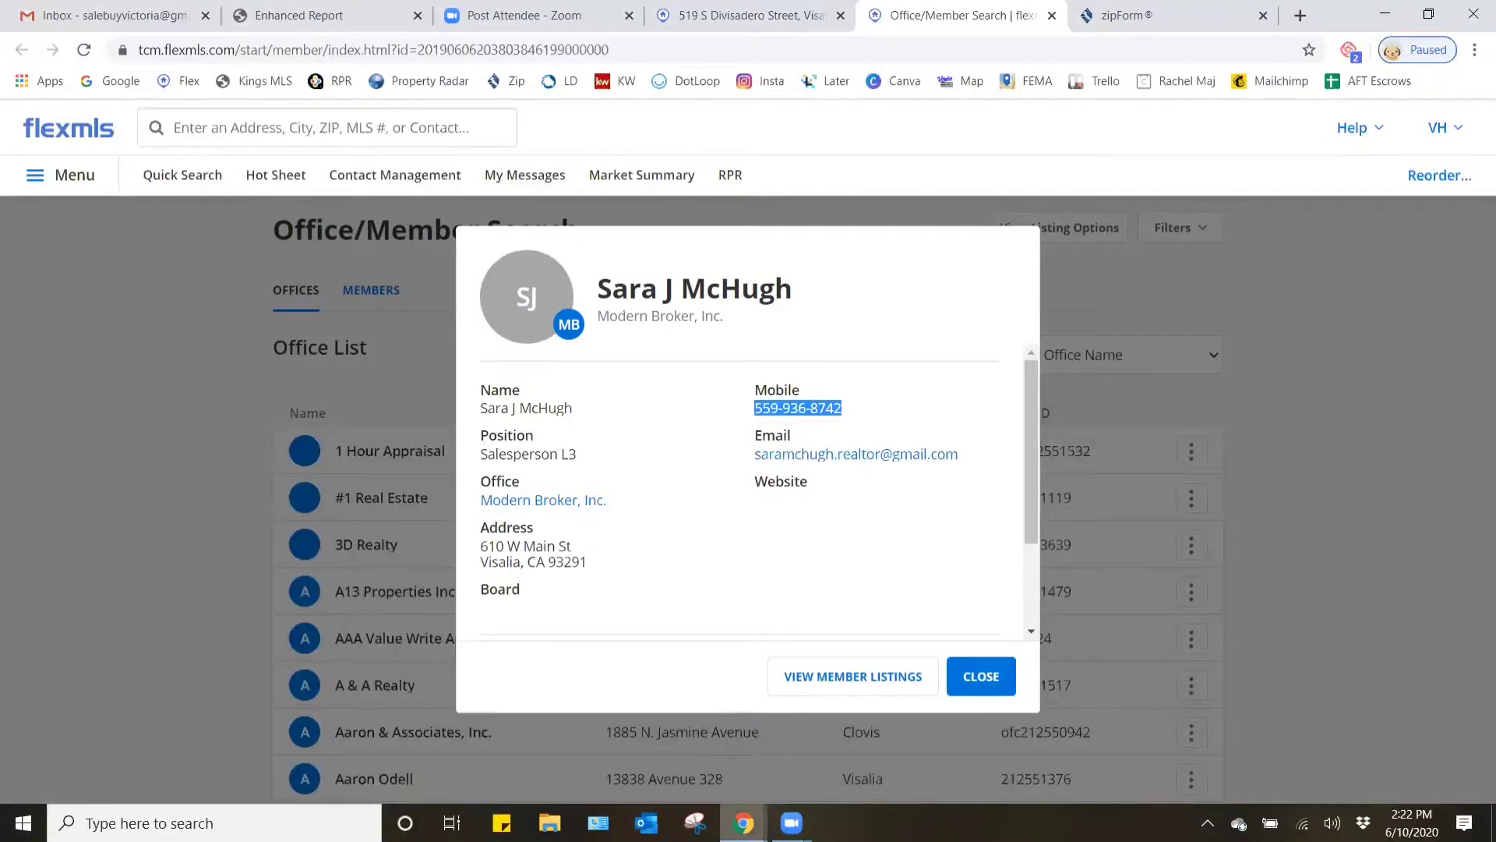
key("alt+Tab")
left_click(574, 518)
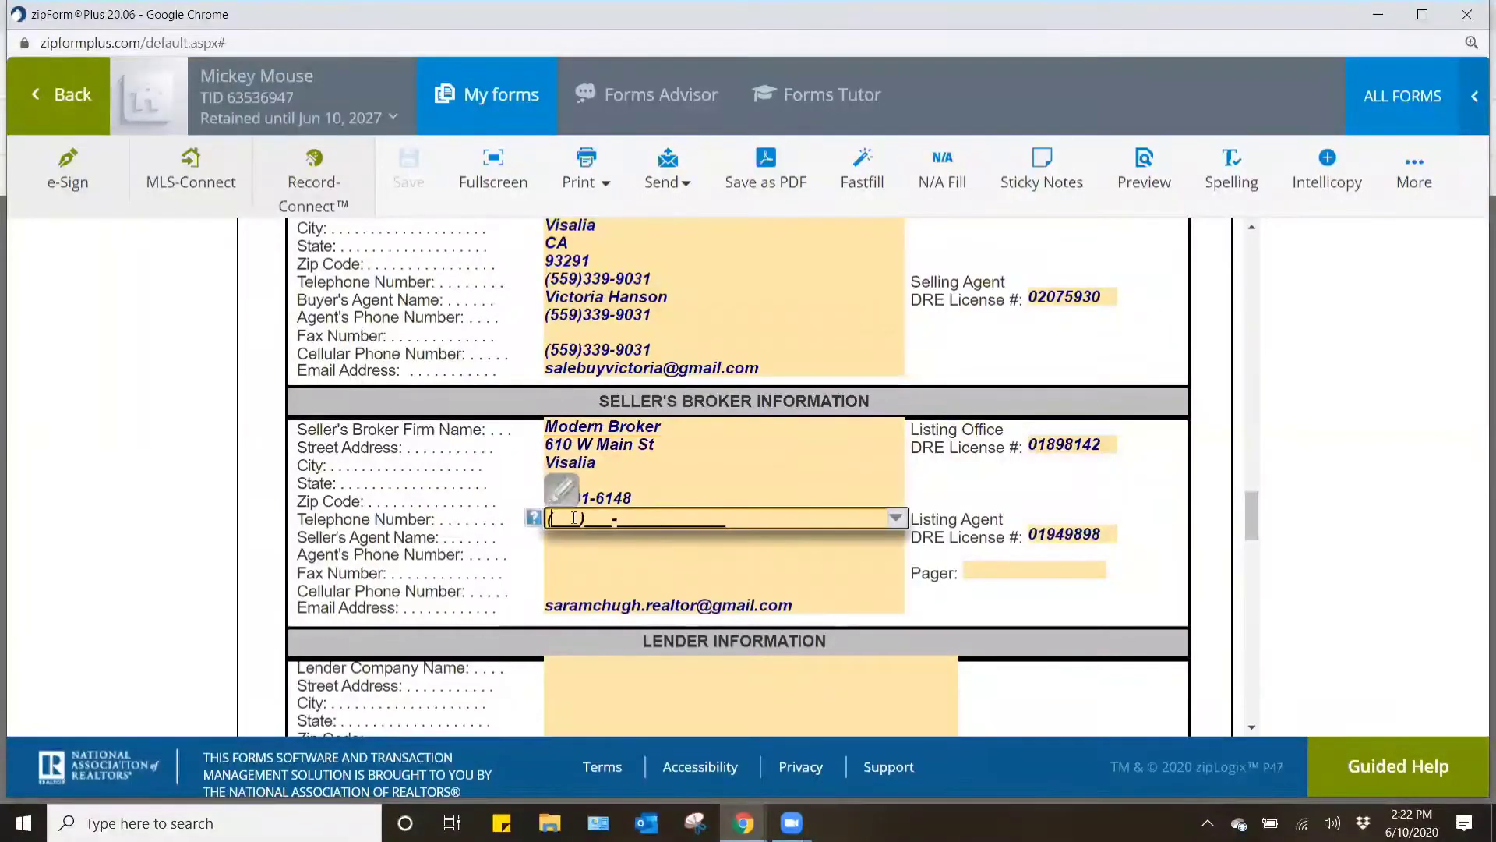
key("ctrl+v")
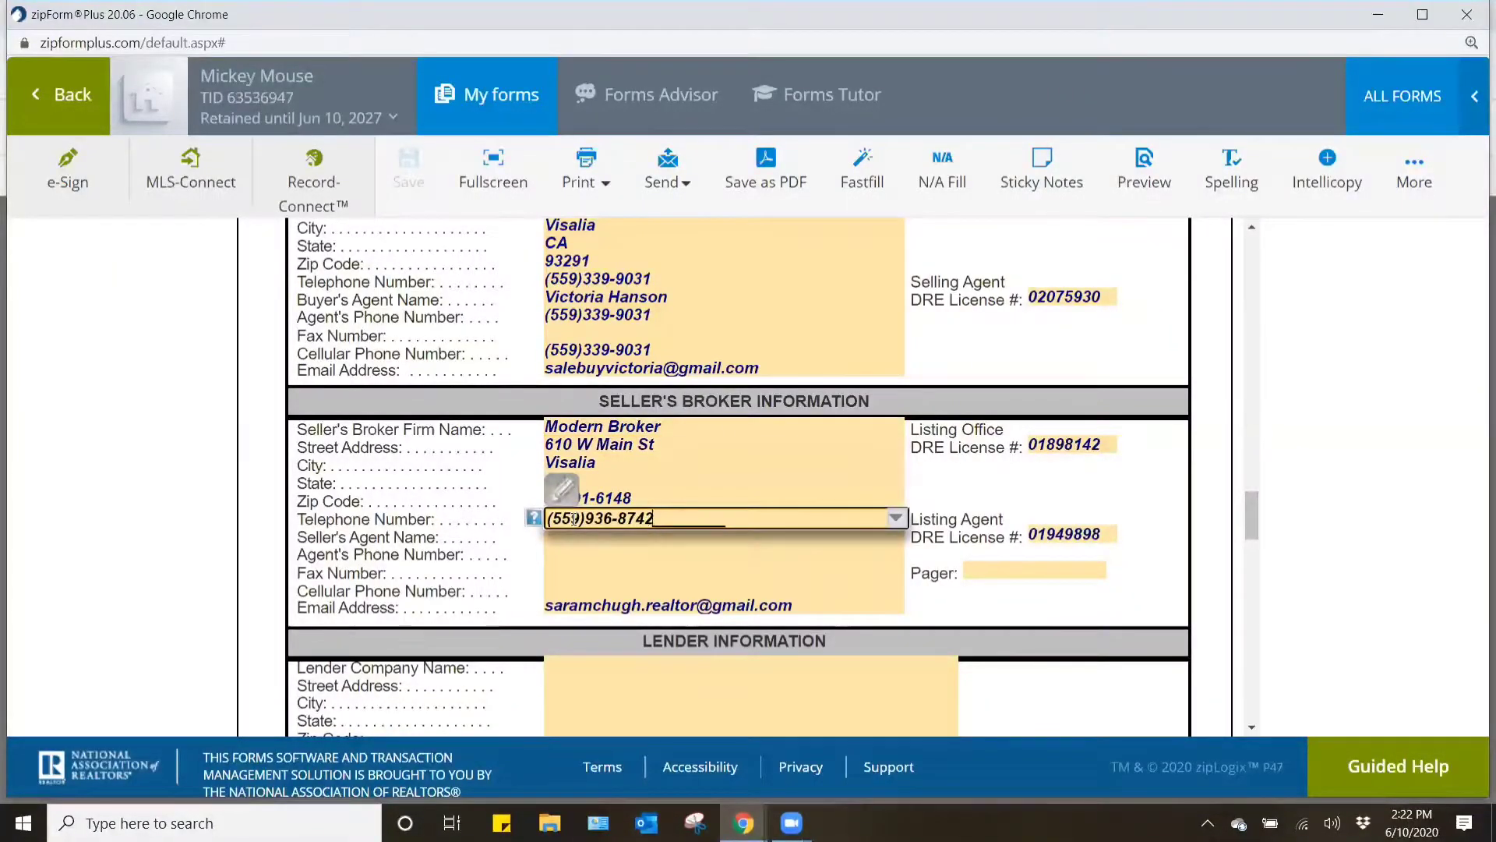
- Paste the same mobile number into the seller's broker Cellular Phone Number field and remove the surplus characters
left_click(574, 590)
key("ctrl+v")
key("BackSpace")
key("BackSpace")
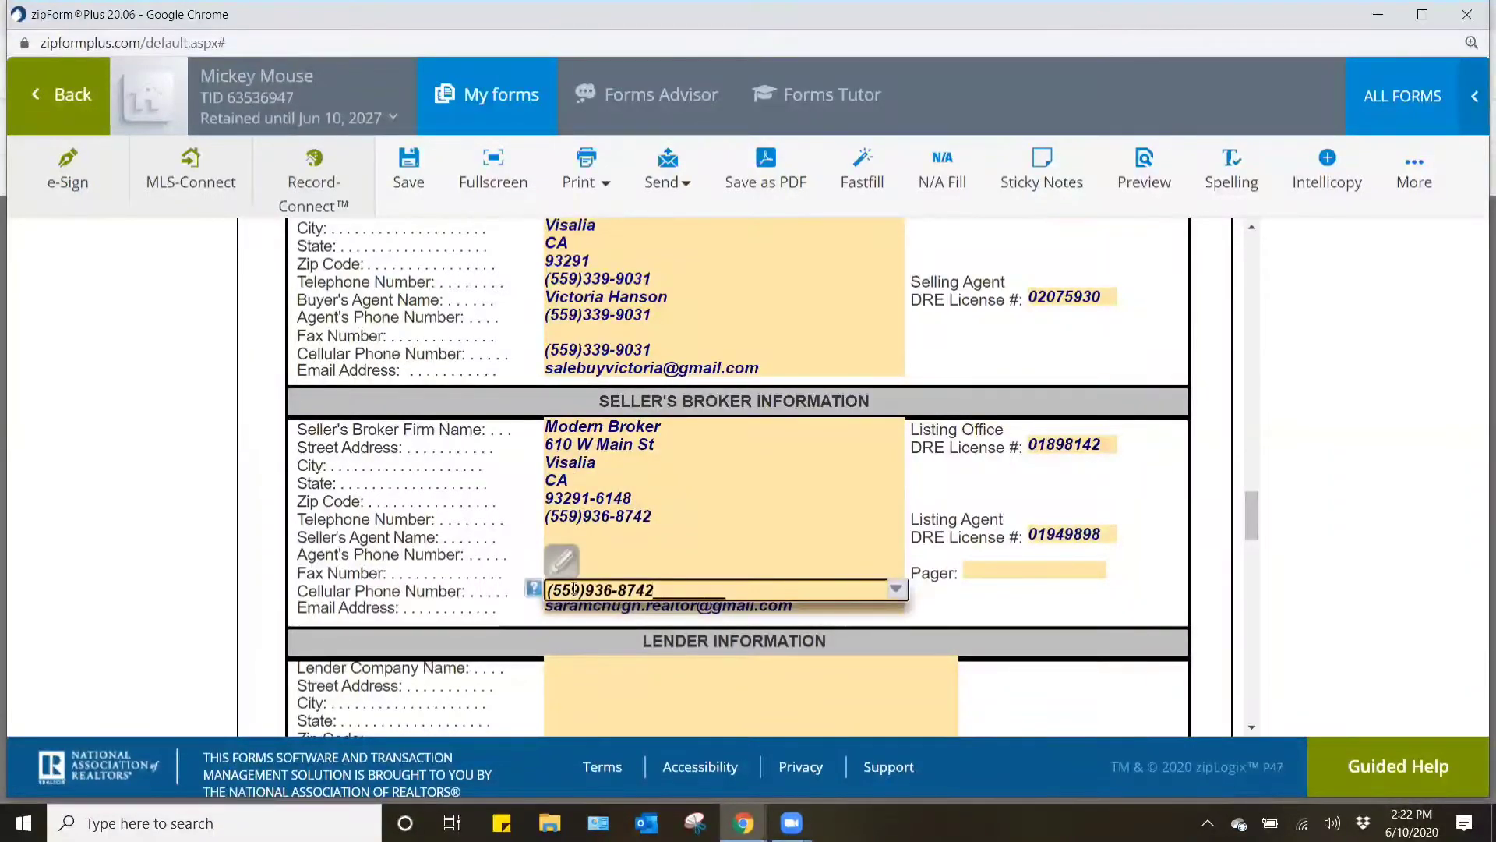
- Enter the listing agent's first and last name in the Seller's Agent Name field, copying the surname from the flexmls profile
left_click(587, 535)
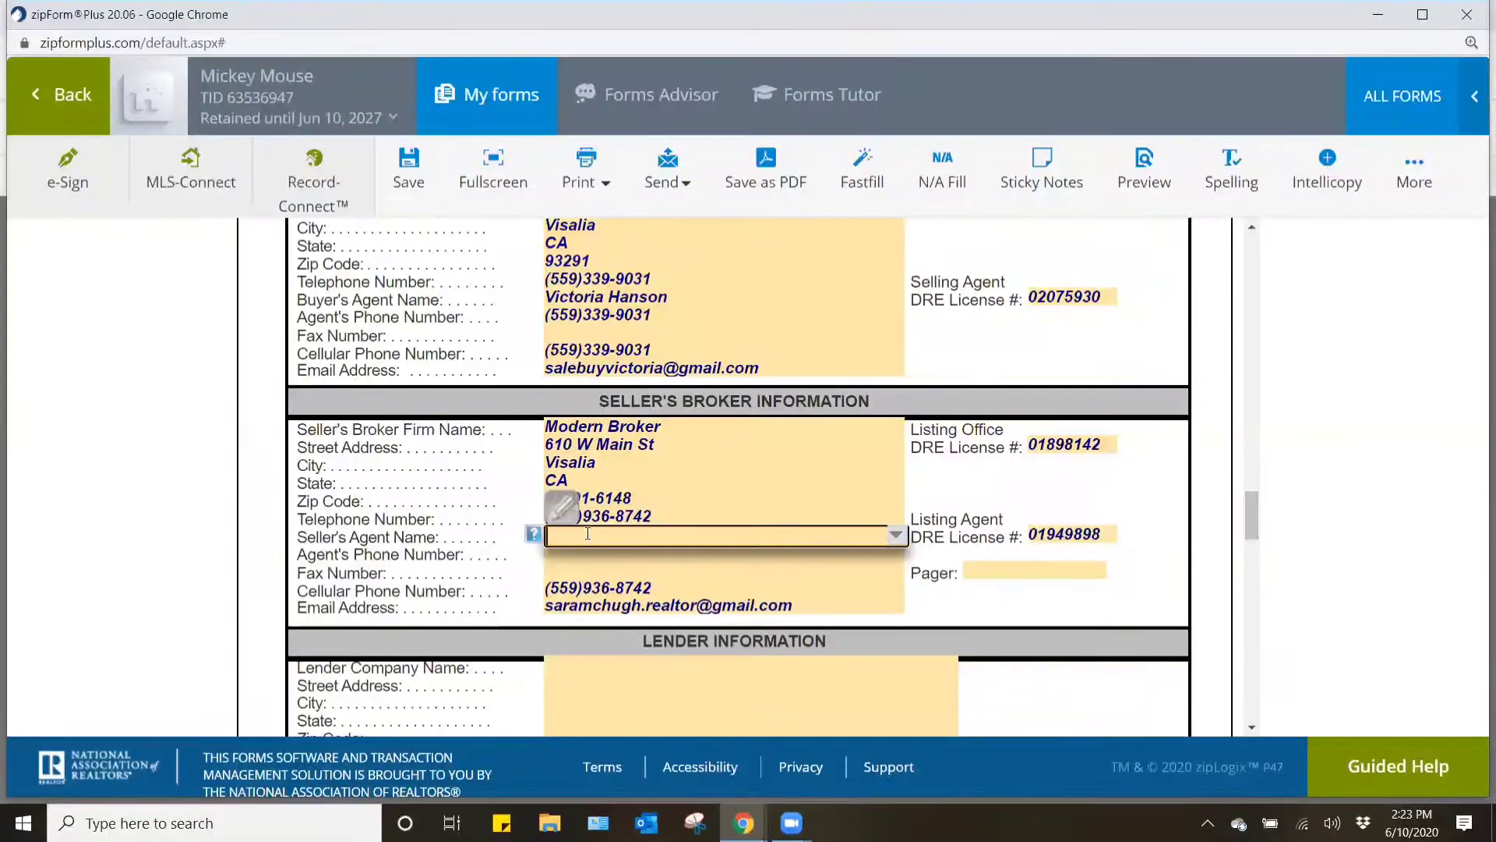
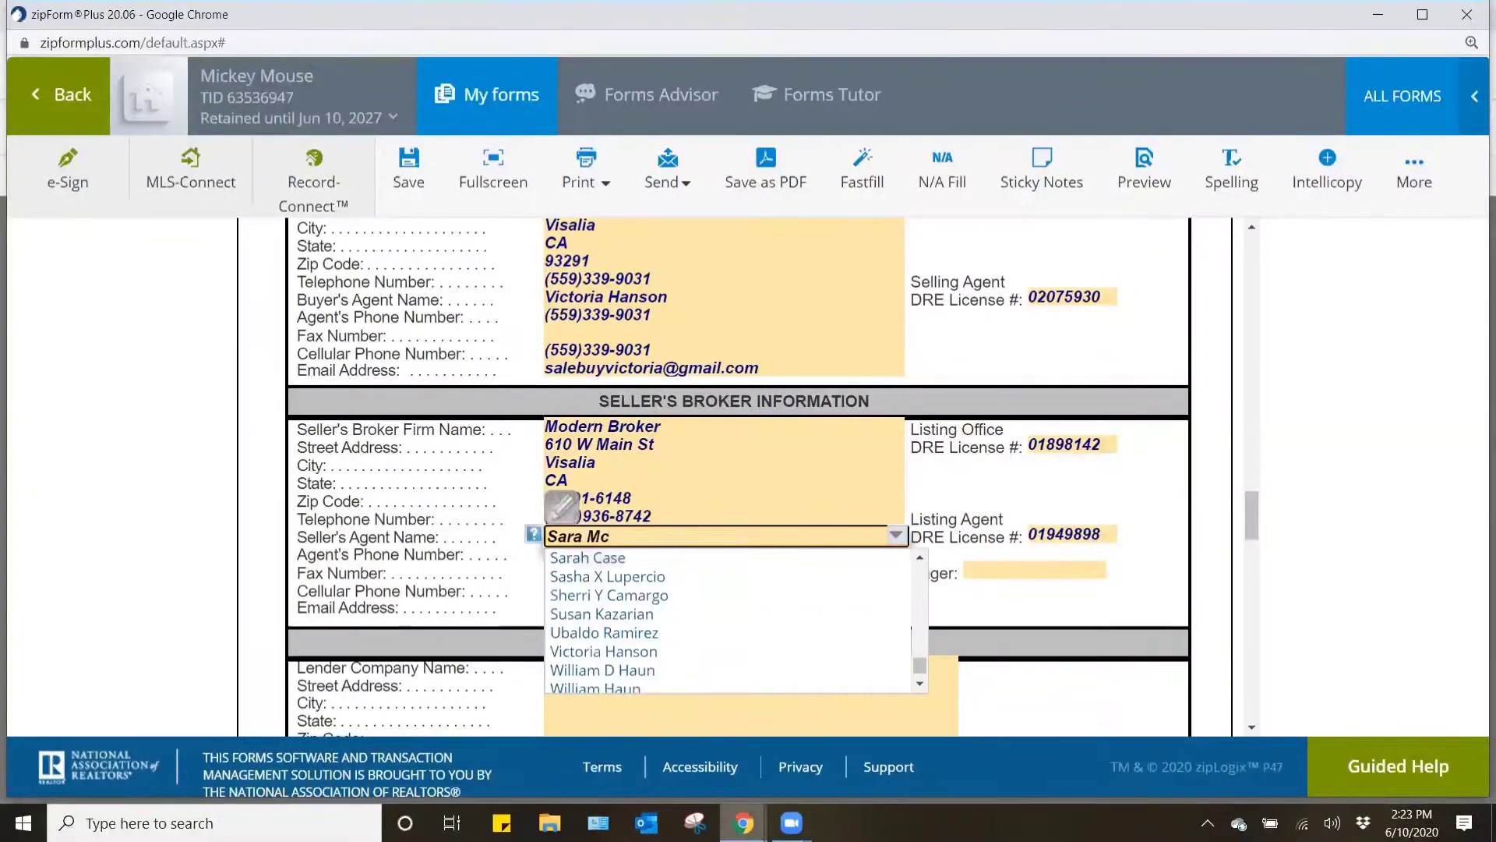
left_click(744, 823)
left_click(662, 774)
left_click_drag(574, 409, 523, 409)
key("ctrl+c")
mouse_move(767, 813)
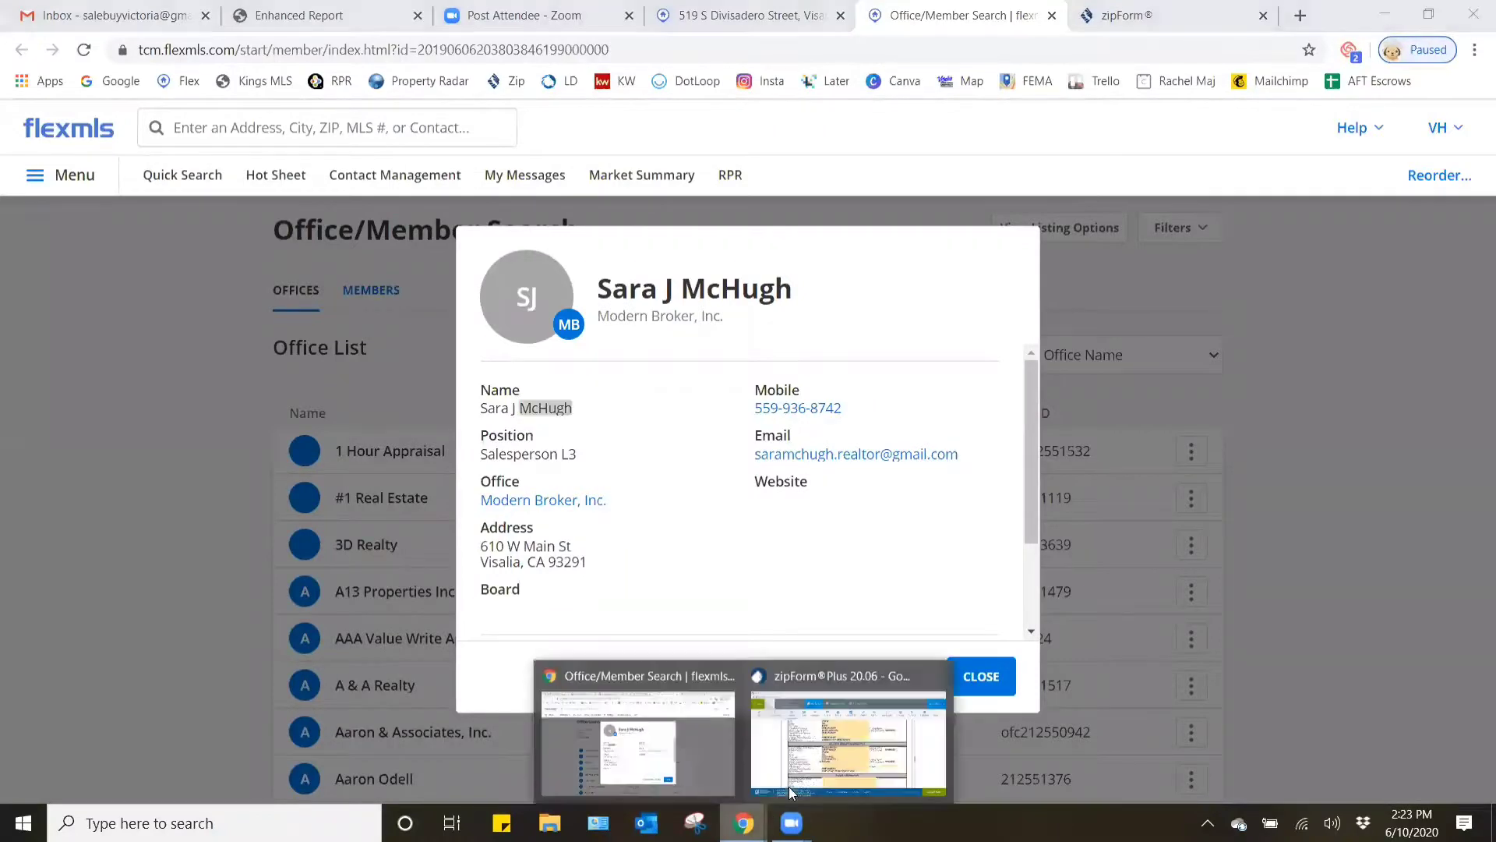
left_click(795, 775)
double_click(594, 537)
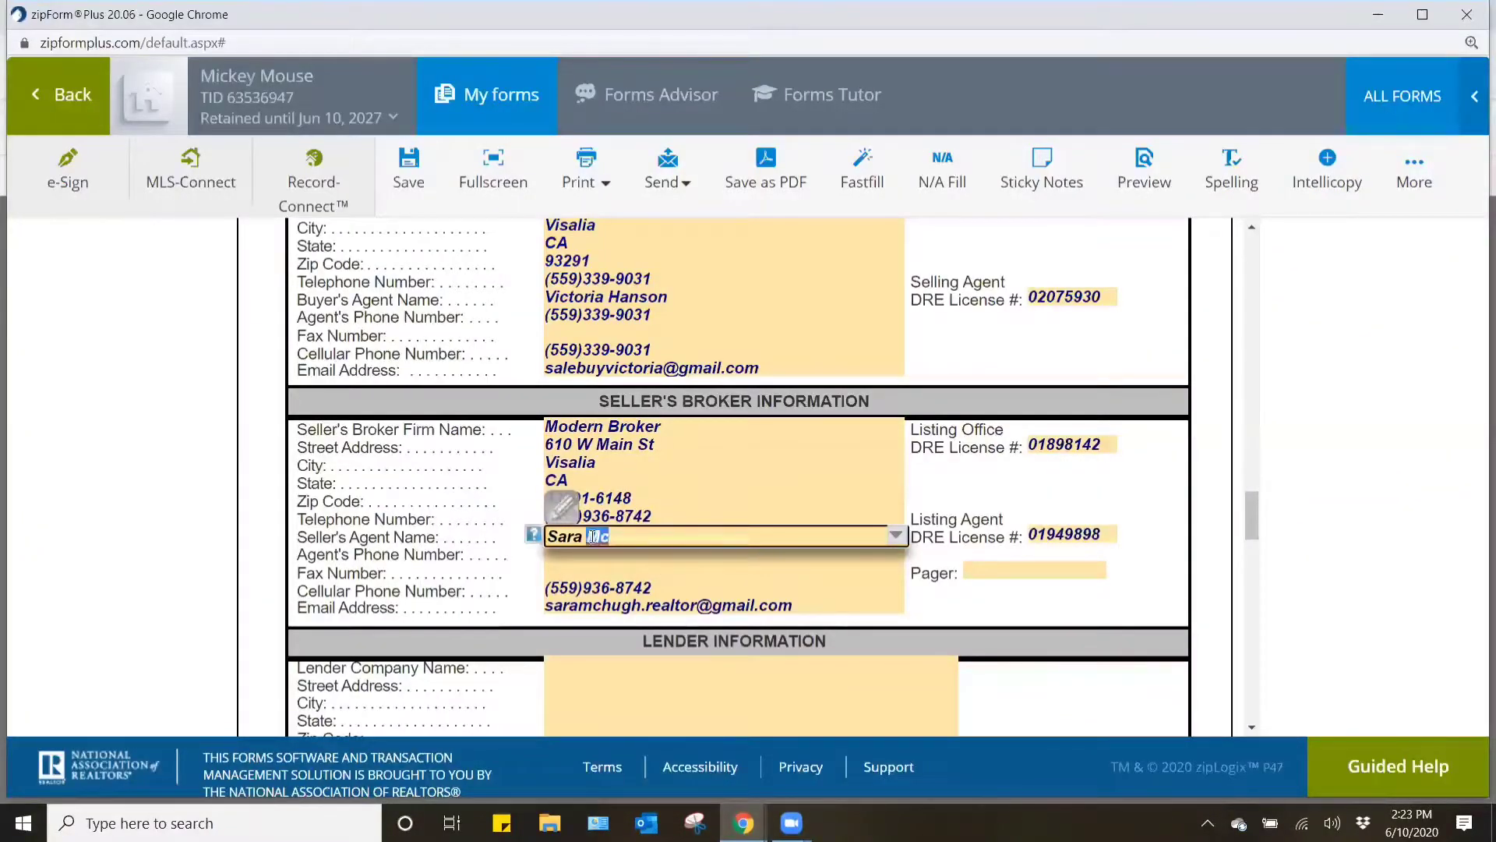
key("ctrl+v")
left_click(963, 618)
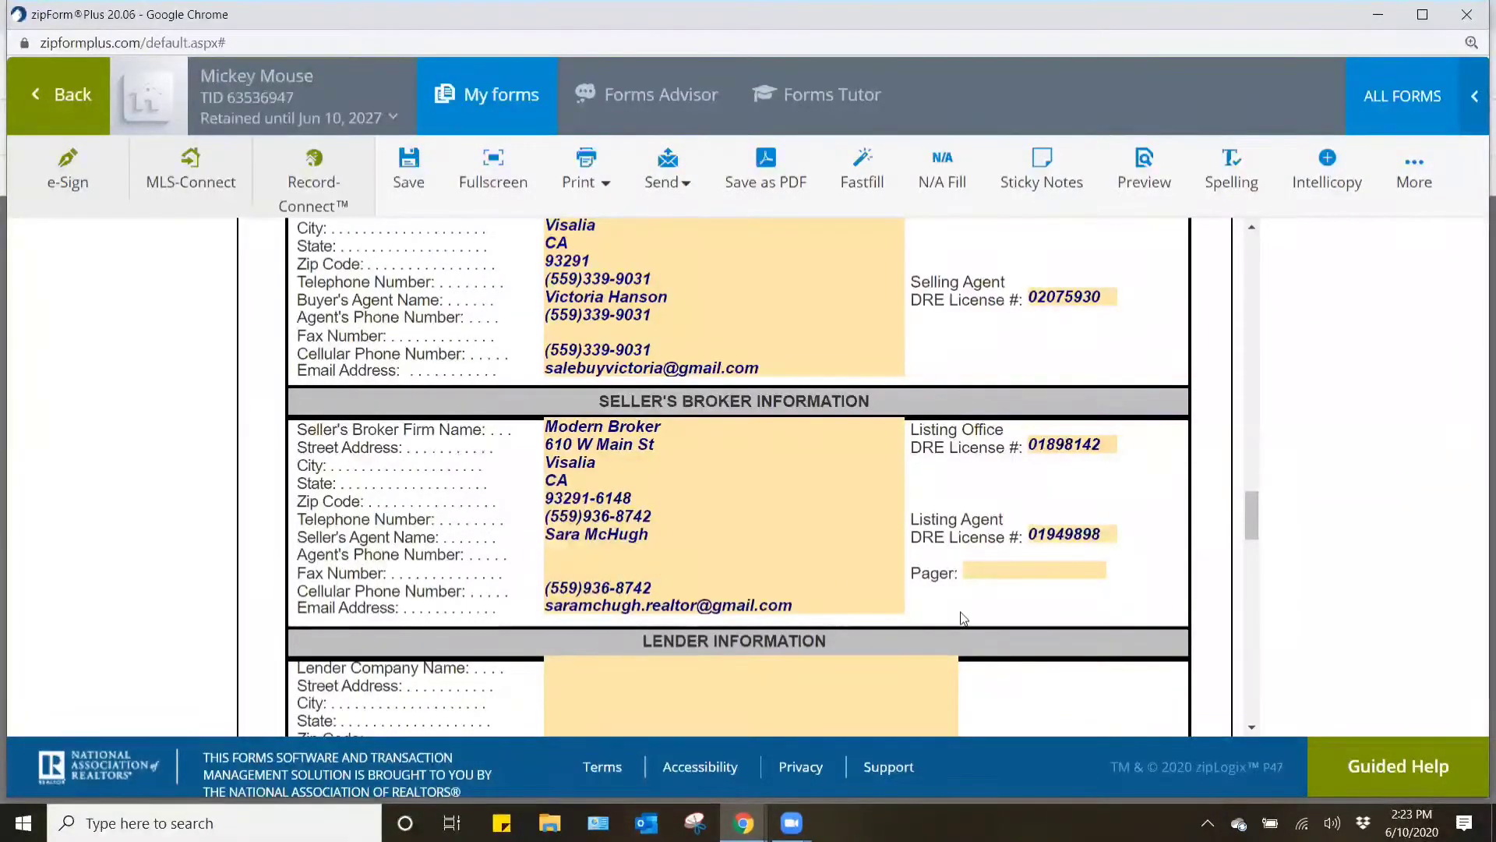
- Copy the seller's broker telephone number into the Agent's Phone Number field and remove the surplus characters
left_click(728, 557)
left_click(667, 518)
key("ctrl+c")
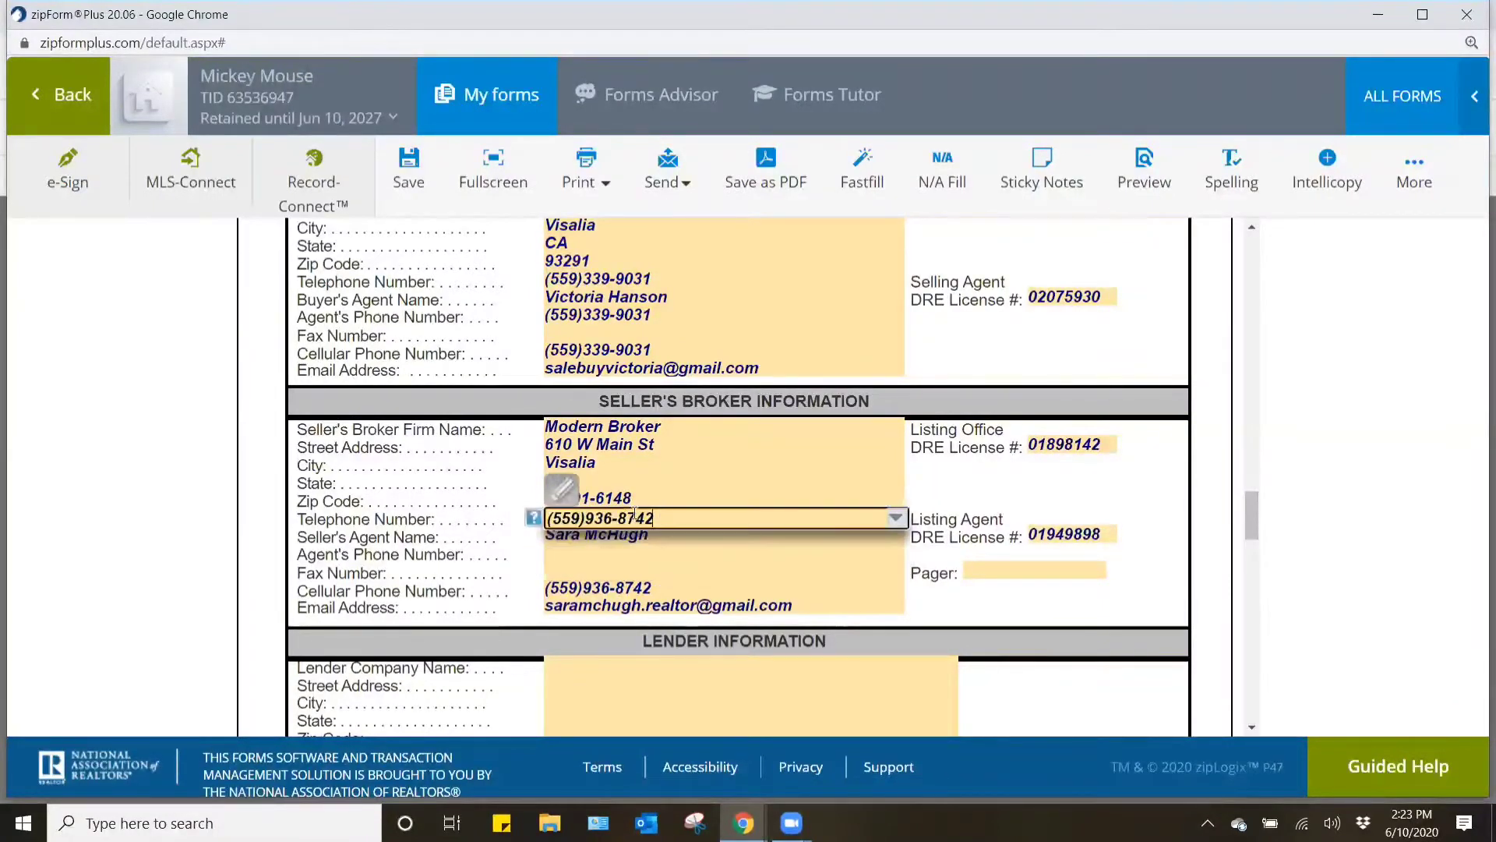
left_click(586, 550)
key("ctrl+v")
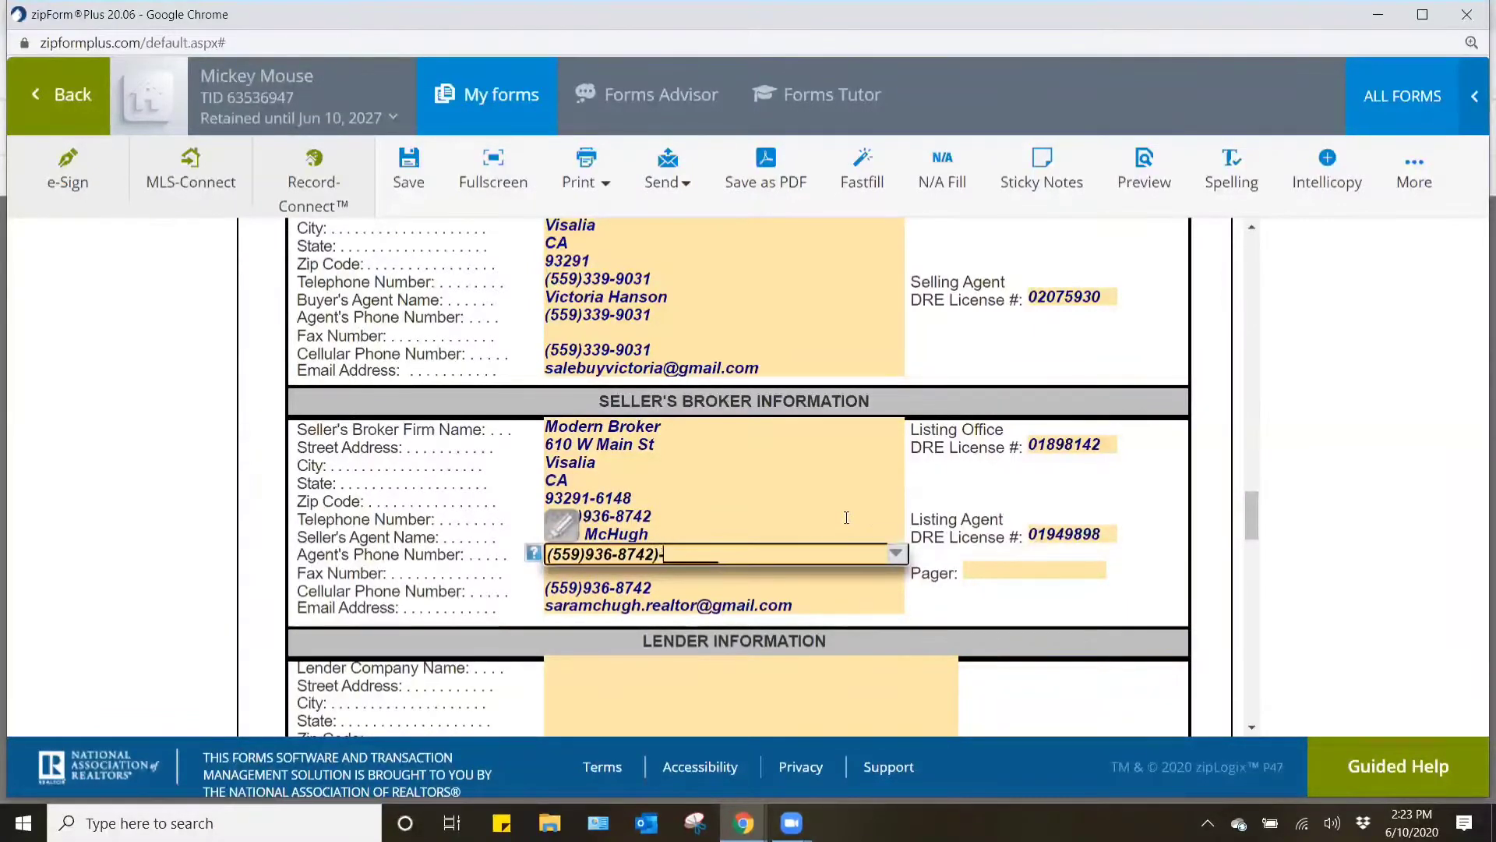
key("BackSpace")
left_click(976, 606)
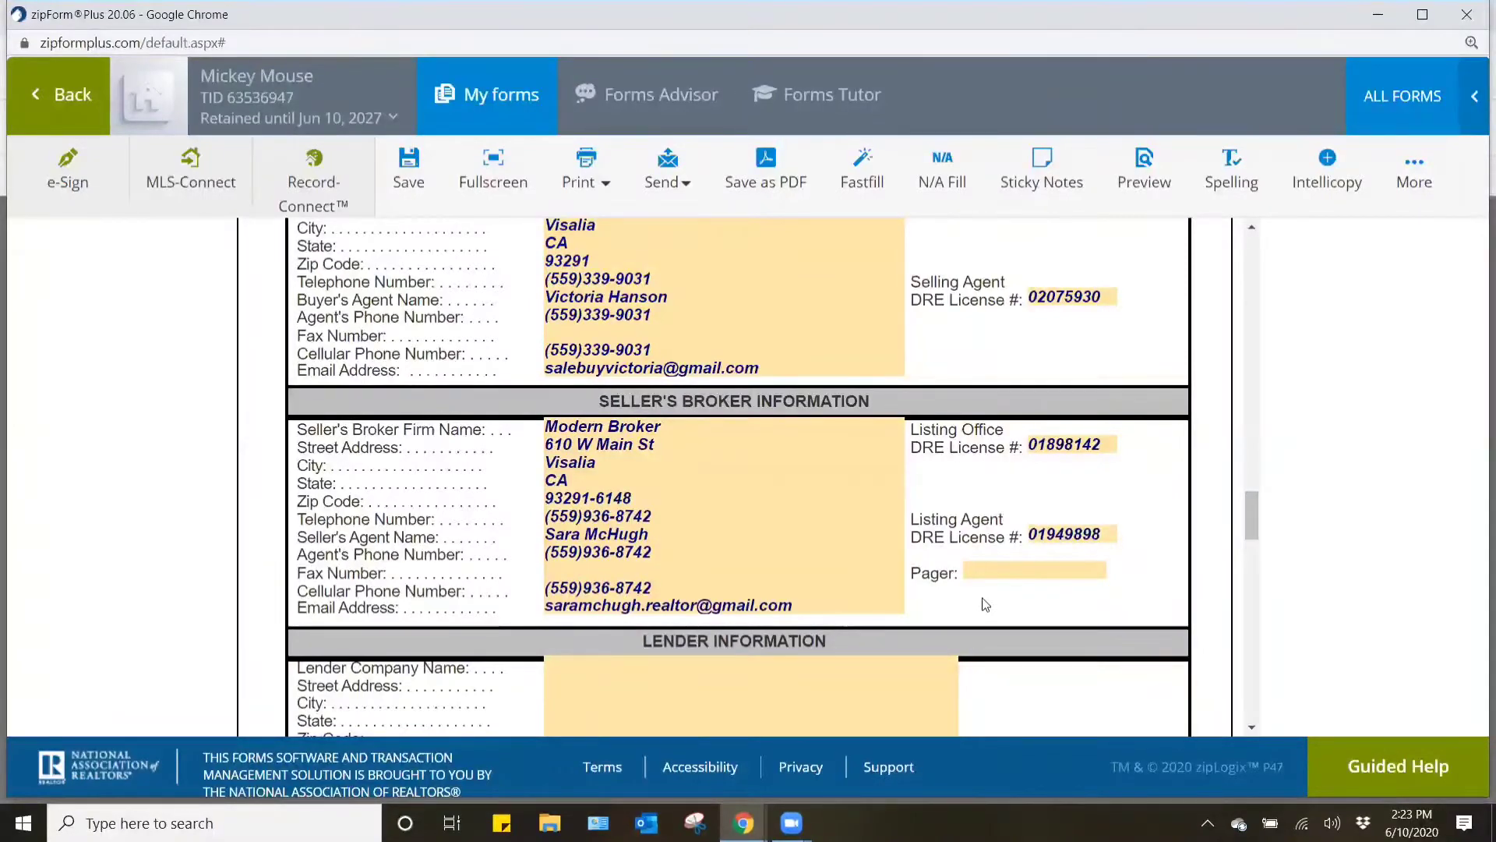
- Close the agent's profile and the Office/Member Search page in flexmls, and return to the zipForm Plus cover sheet
left_click(744, 822)
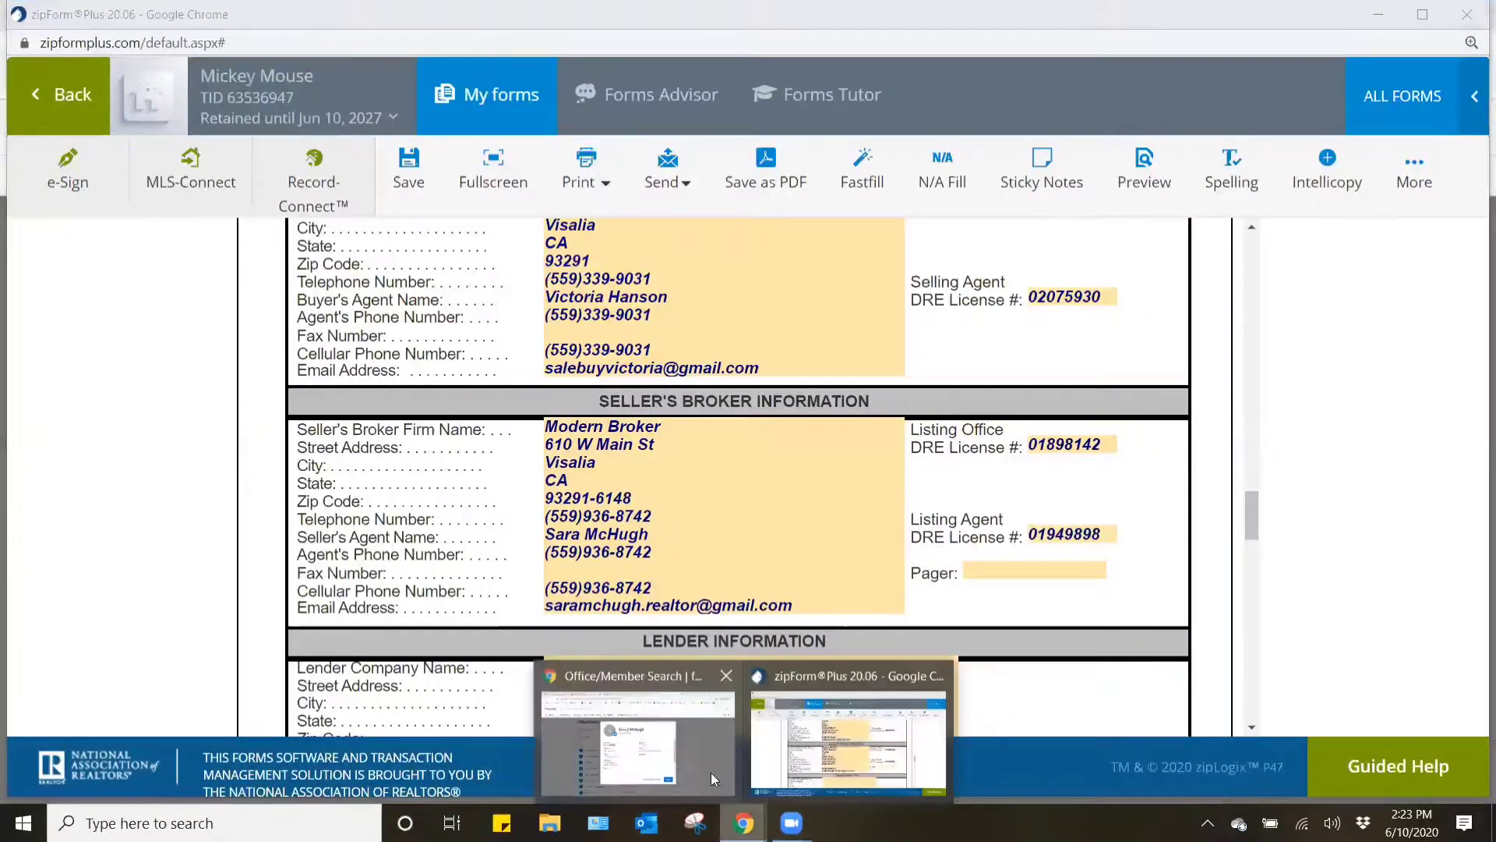
left_click(711, 773)
scroll(768, 550, "down", 1)
scroll(764, 546, "up", 3)
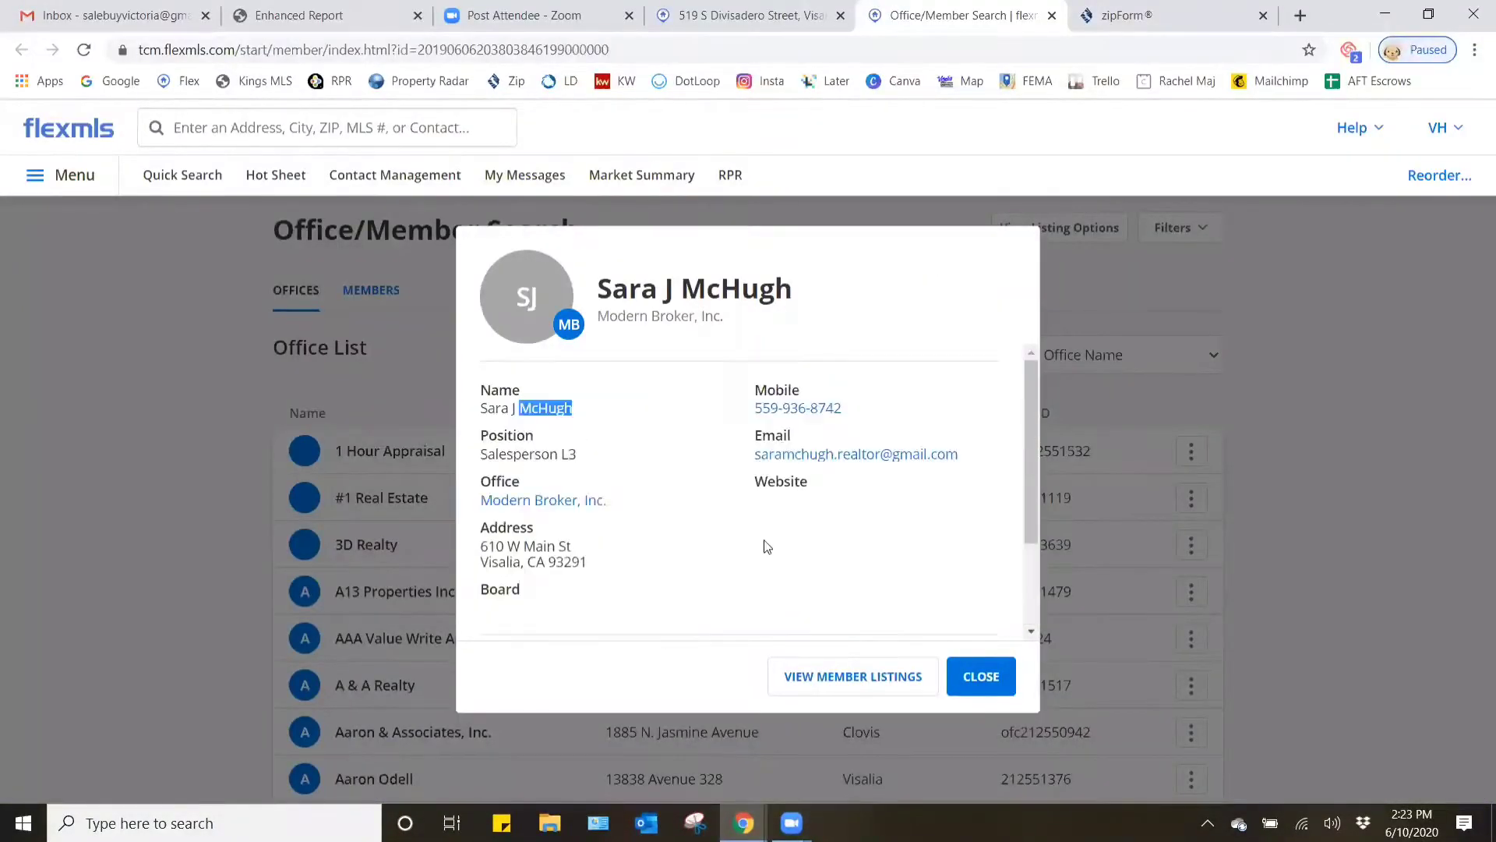
left_click(964, 689)
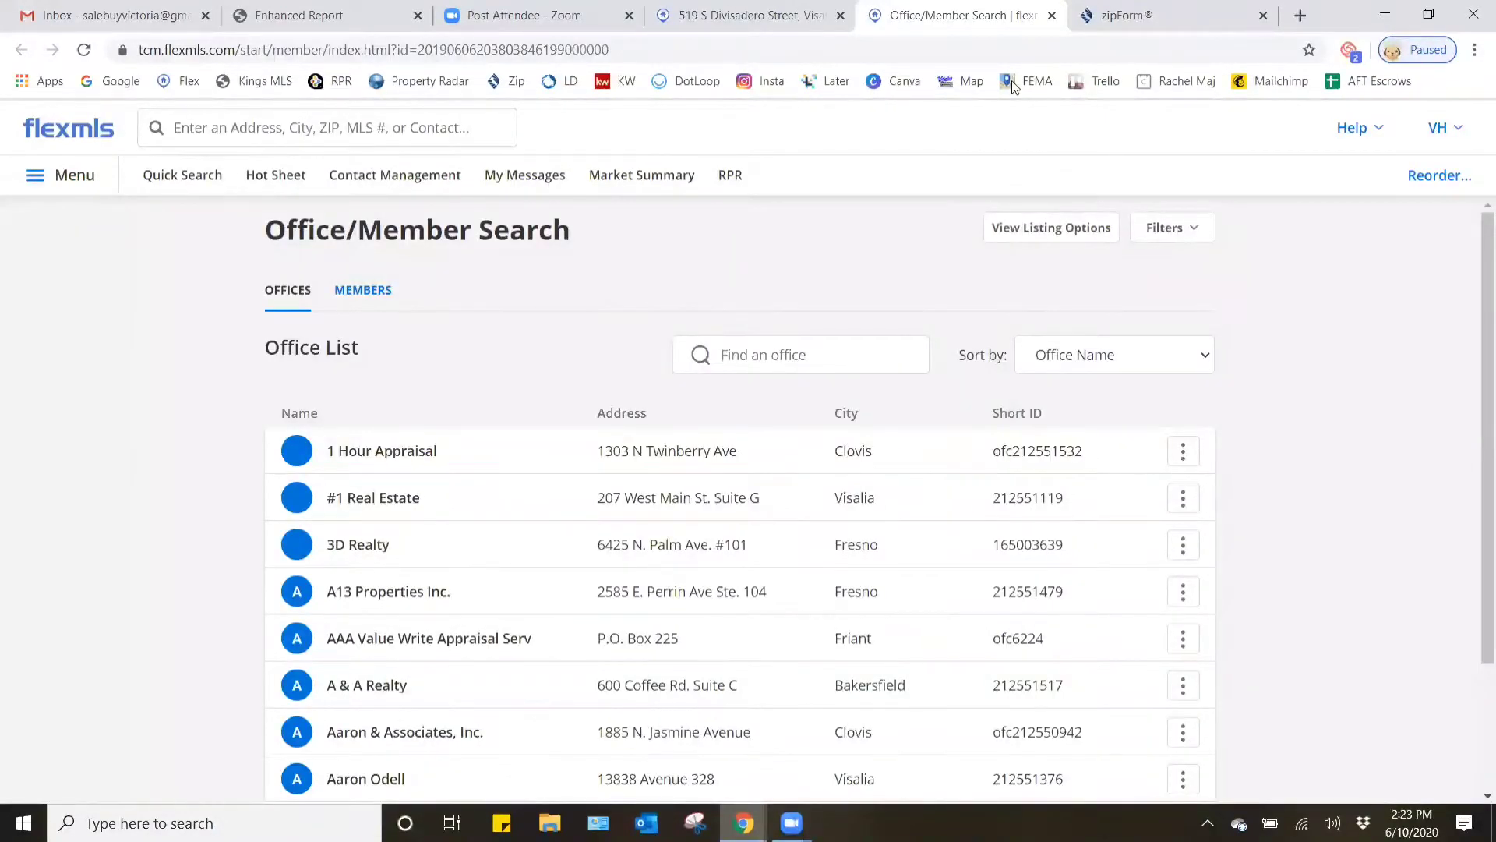
key("ctrl+w")
mouse_move(744, 823)
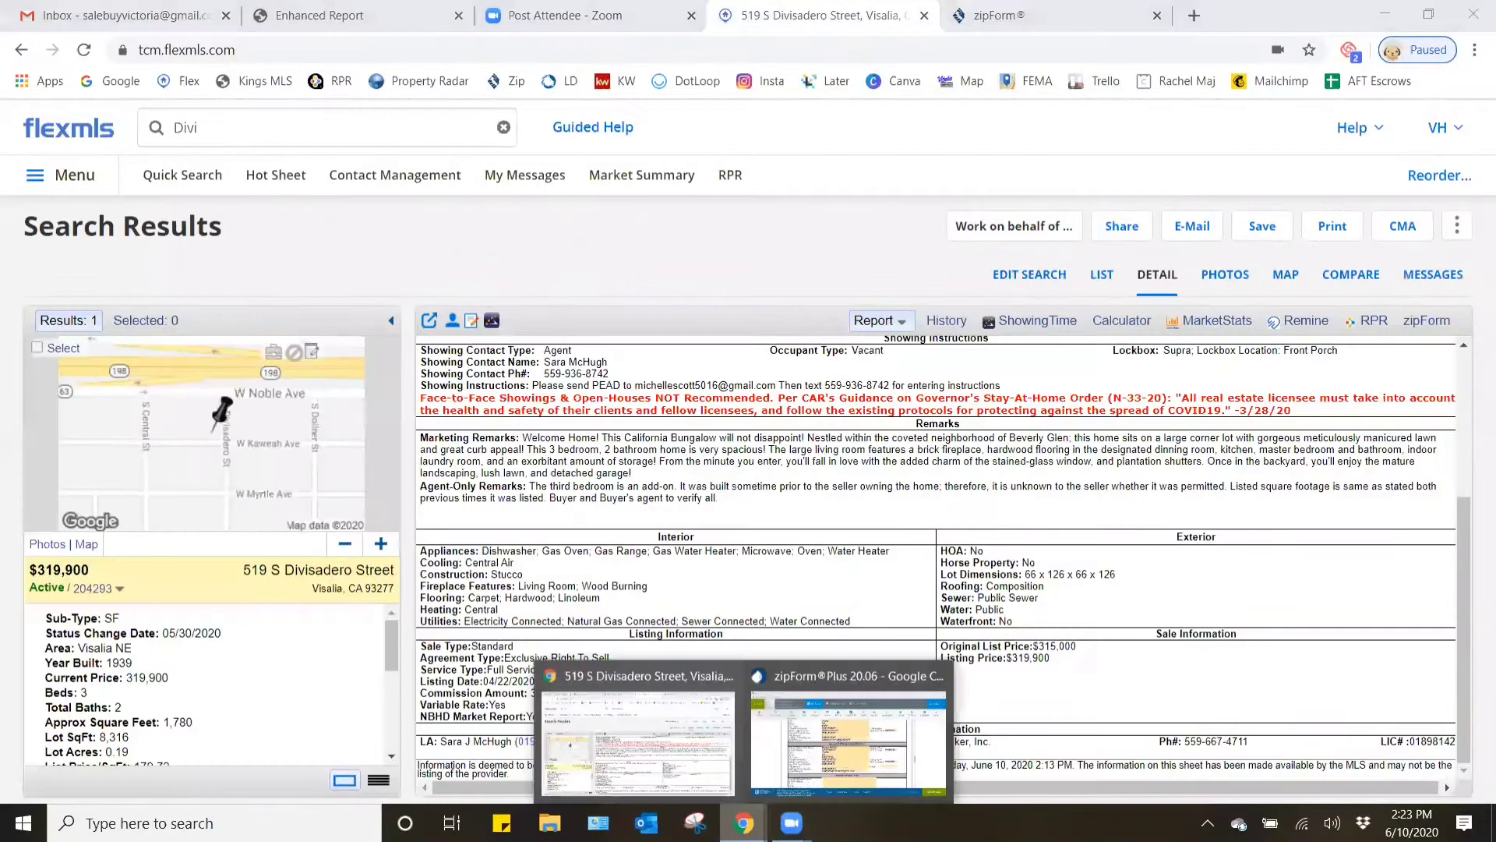
left_click(863, 730)
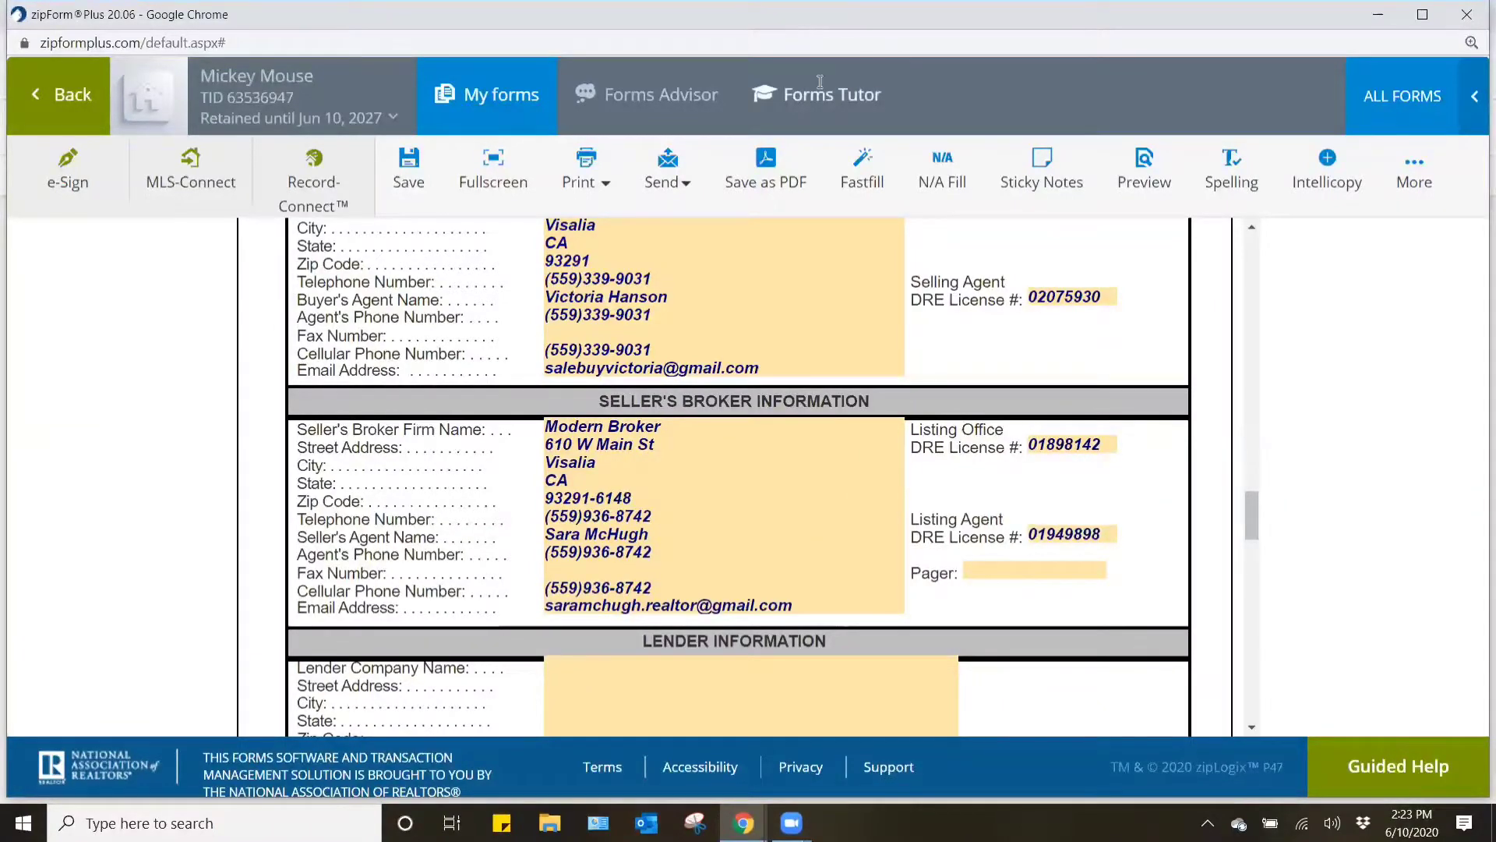
- Set the Lender Company Name in the Lender Information section to Vero Mortgage from the suggested companies
scroll(1013, 483, "down", 2)
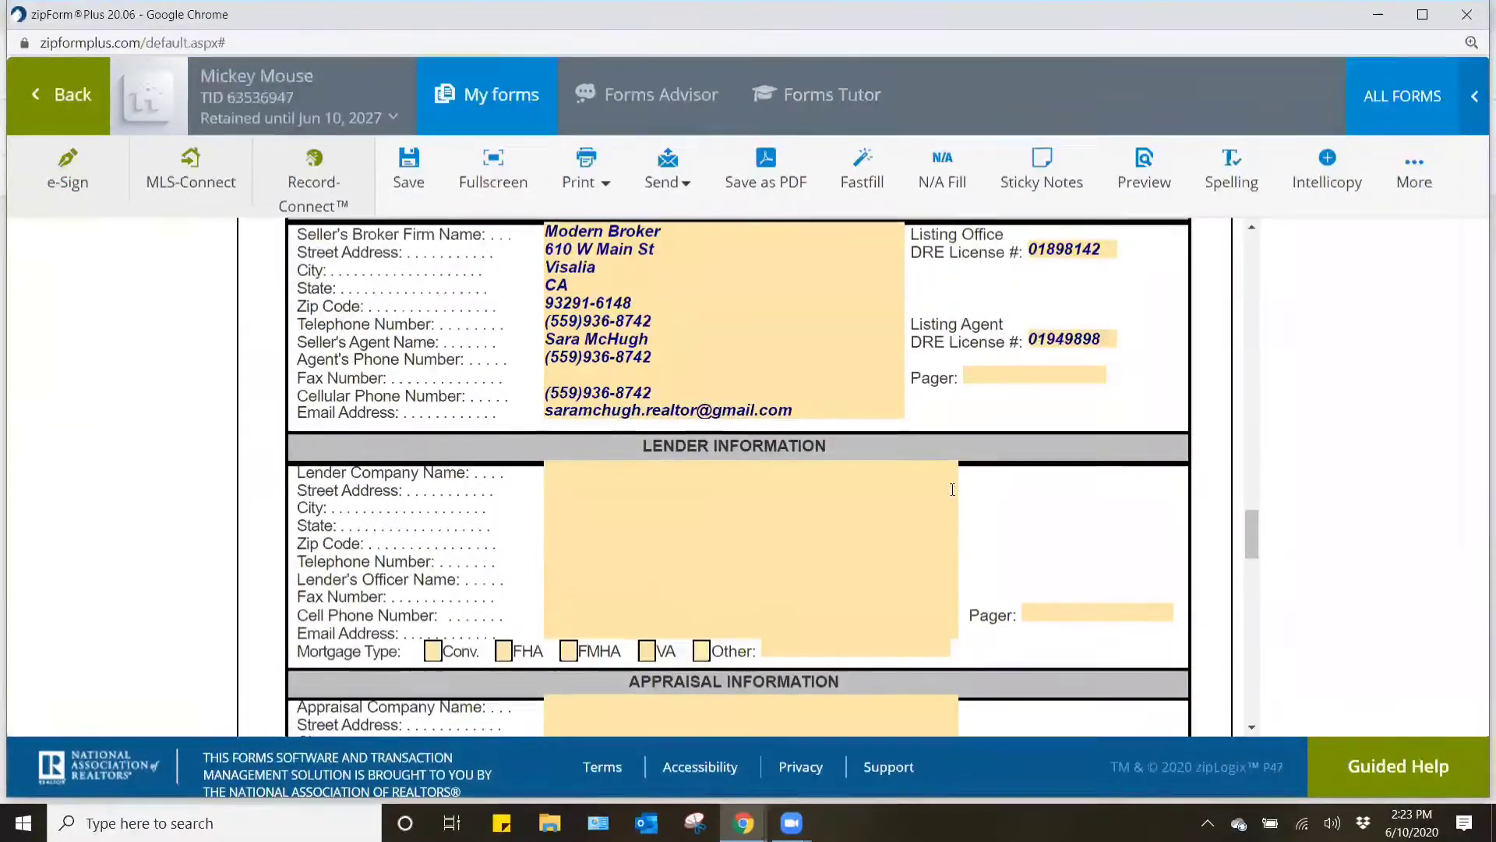
left_click(930, 466)
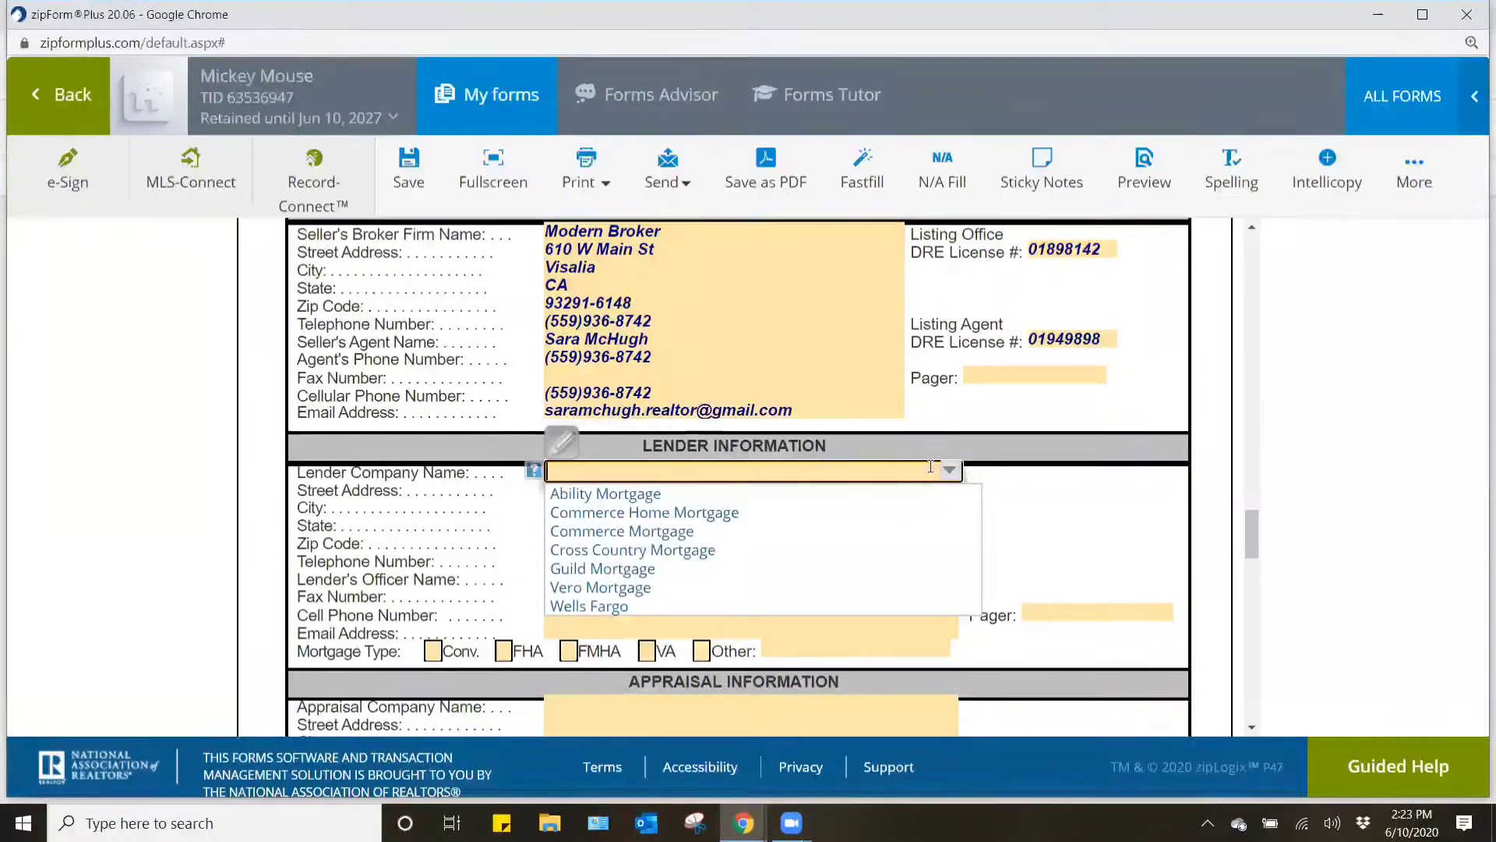
left_click(647, 589)
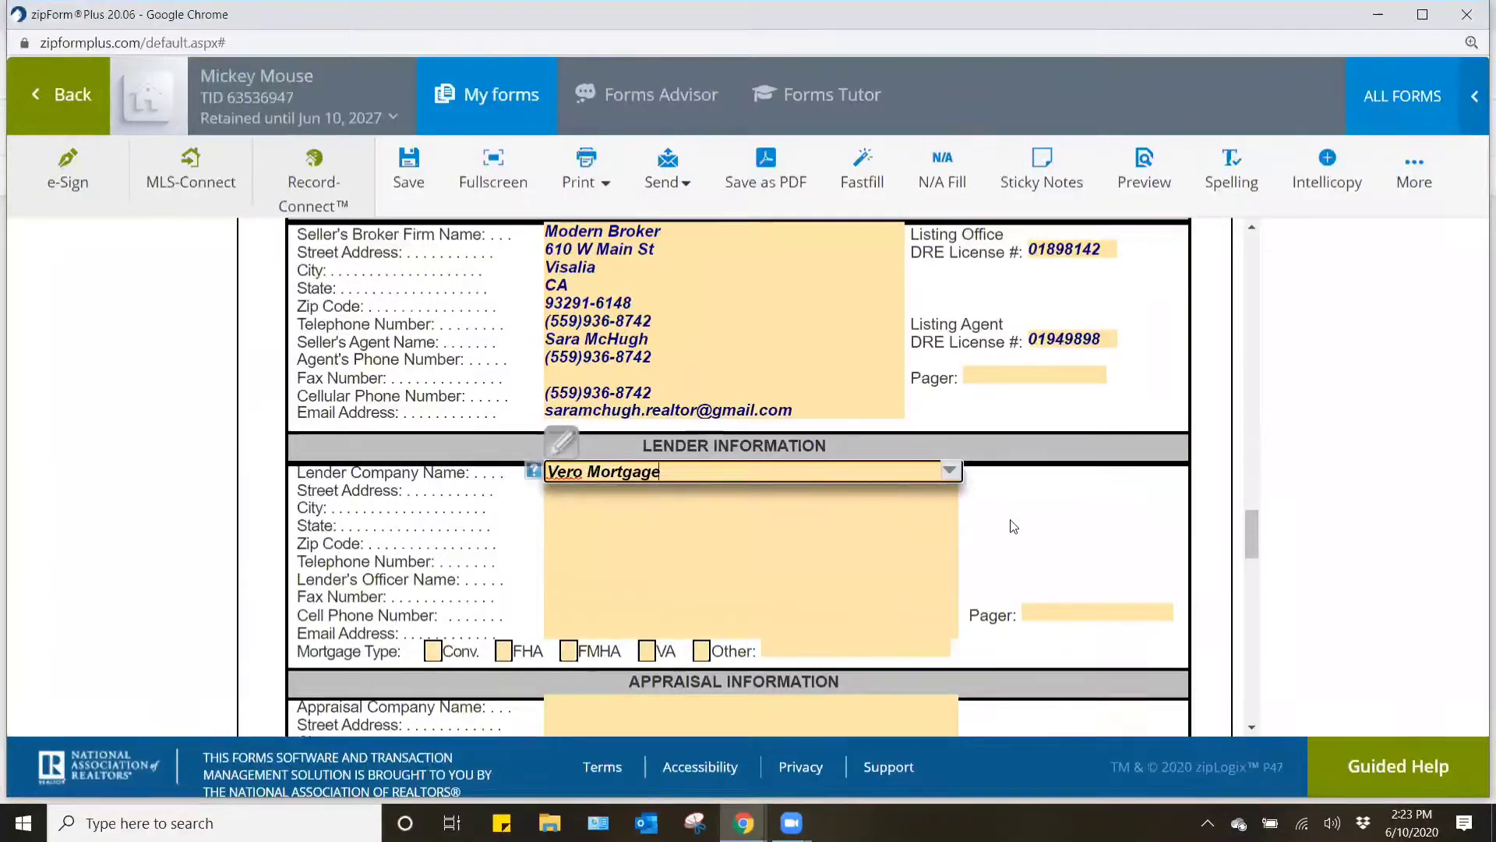
left_click(1011, 506)
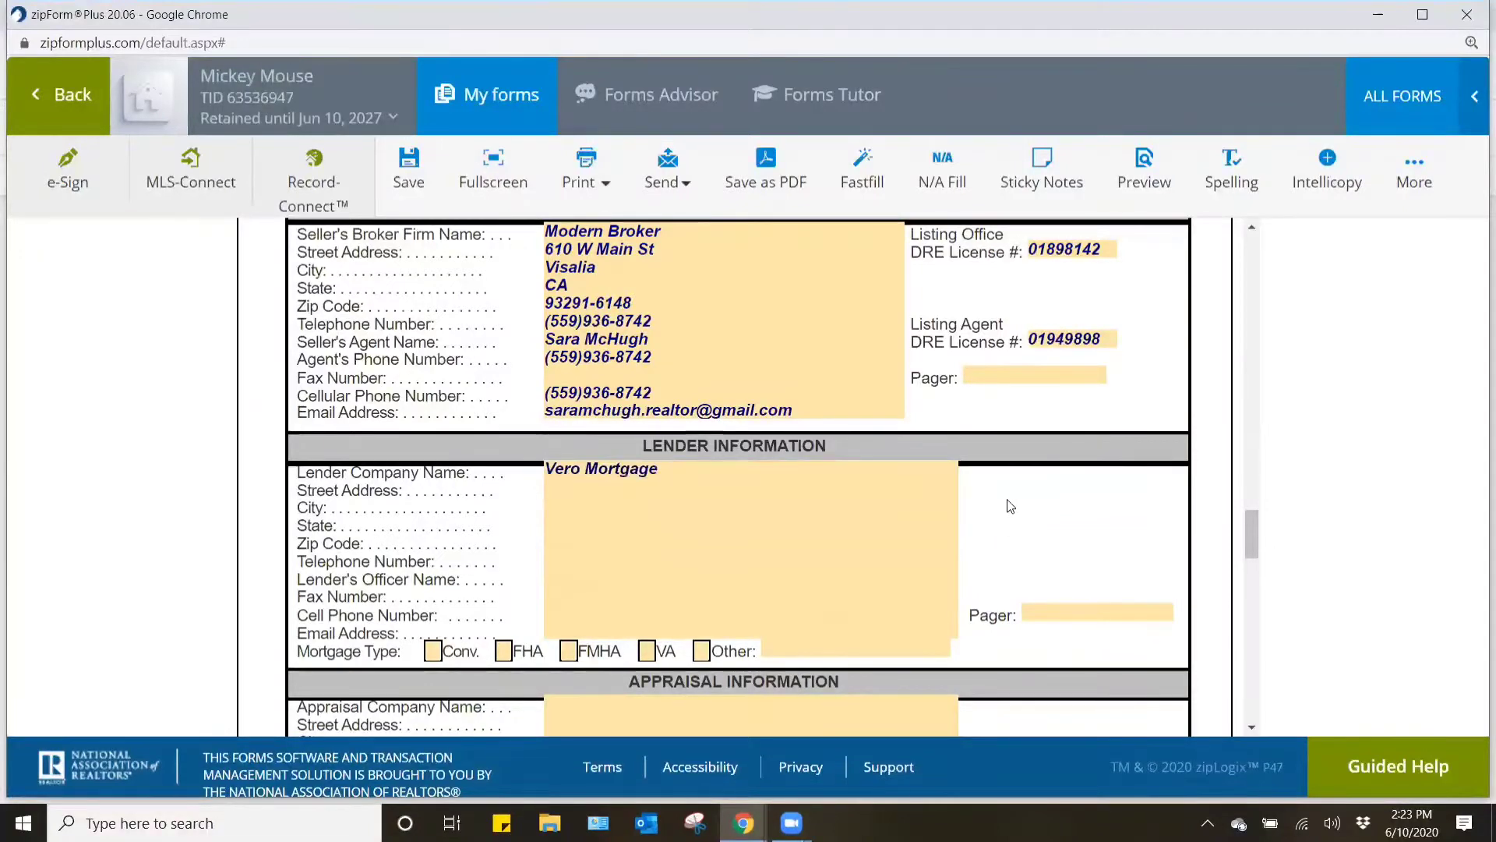
left_click(877, 488)
type("400")
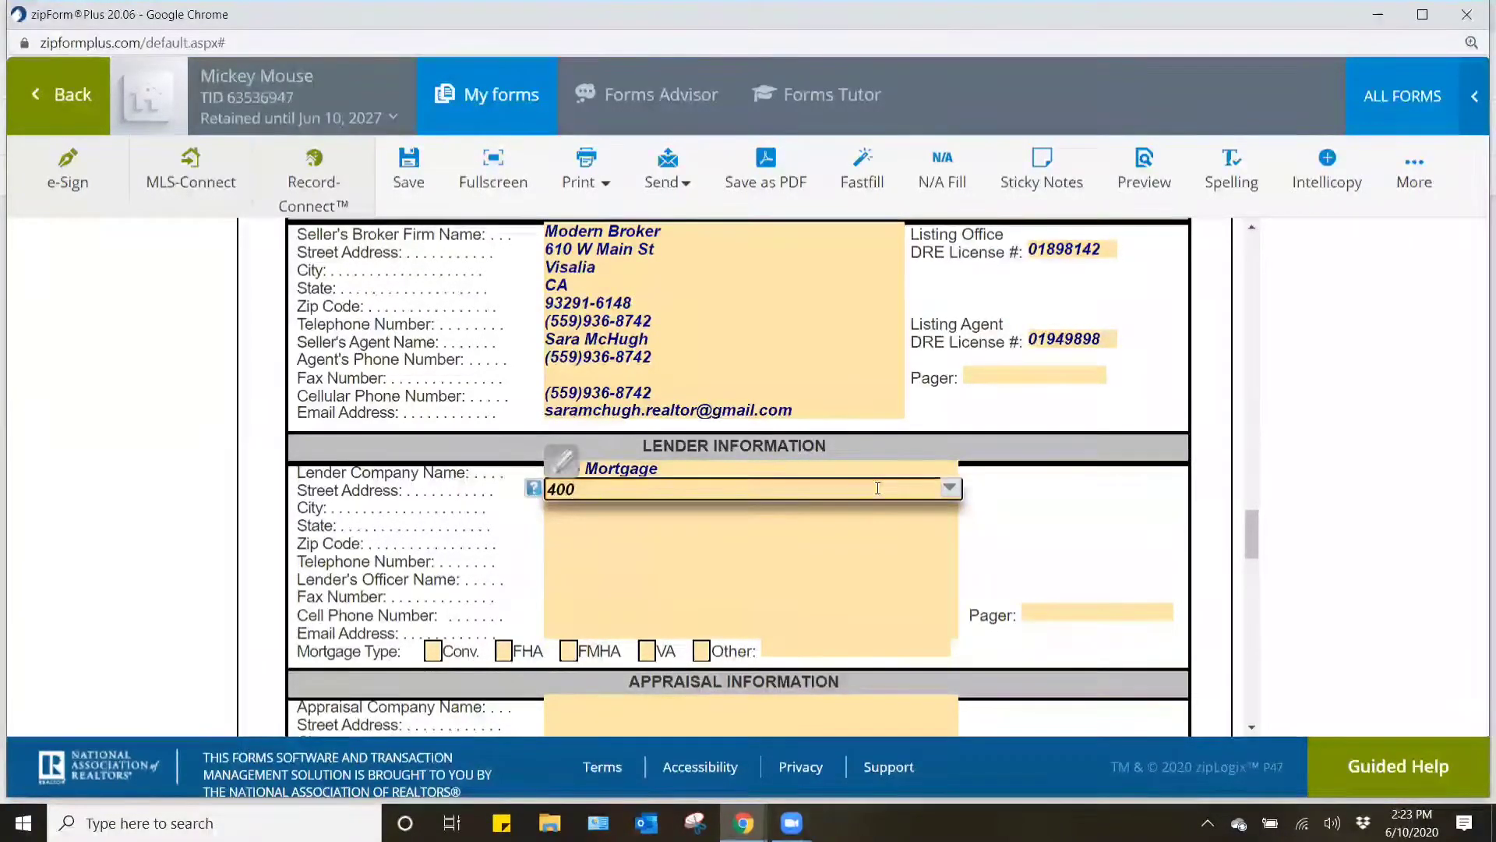
key("BackSpace")
key("BackSpace")
key("BackSpace")
left_click(1038, 532)
- Switch to the main Chrome window and search Google for vero mortgage in a new tab
left_click(743, 823)
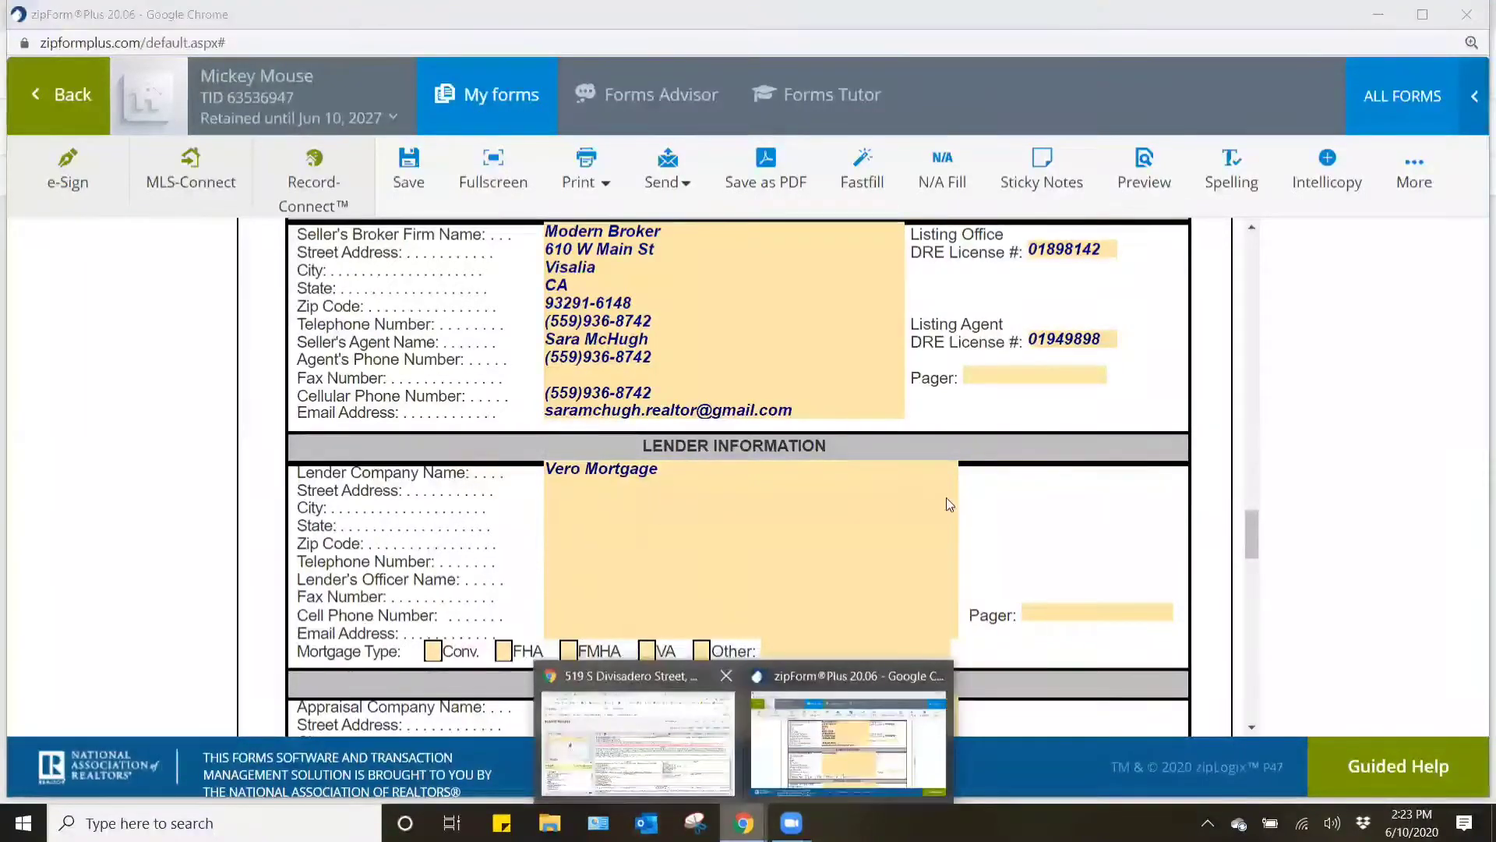
left_click(638, 740)
key("ctrl+t")
type("ve")
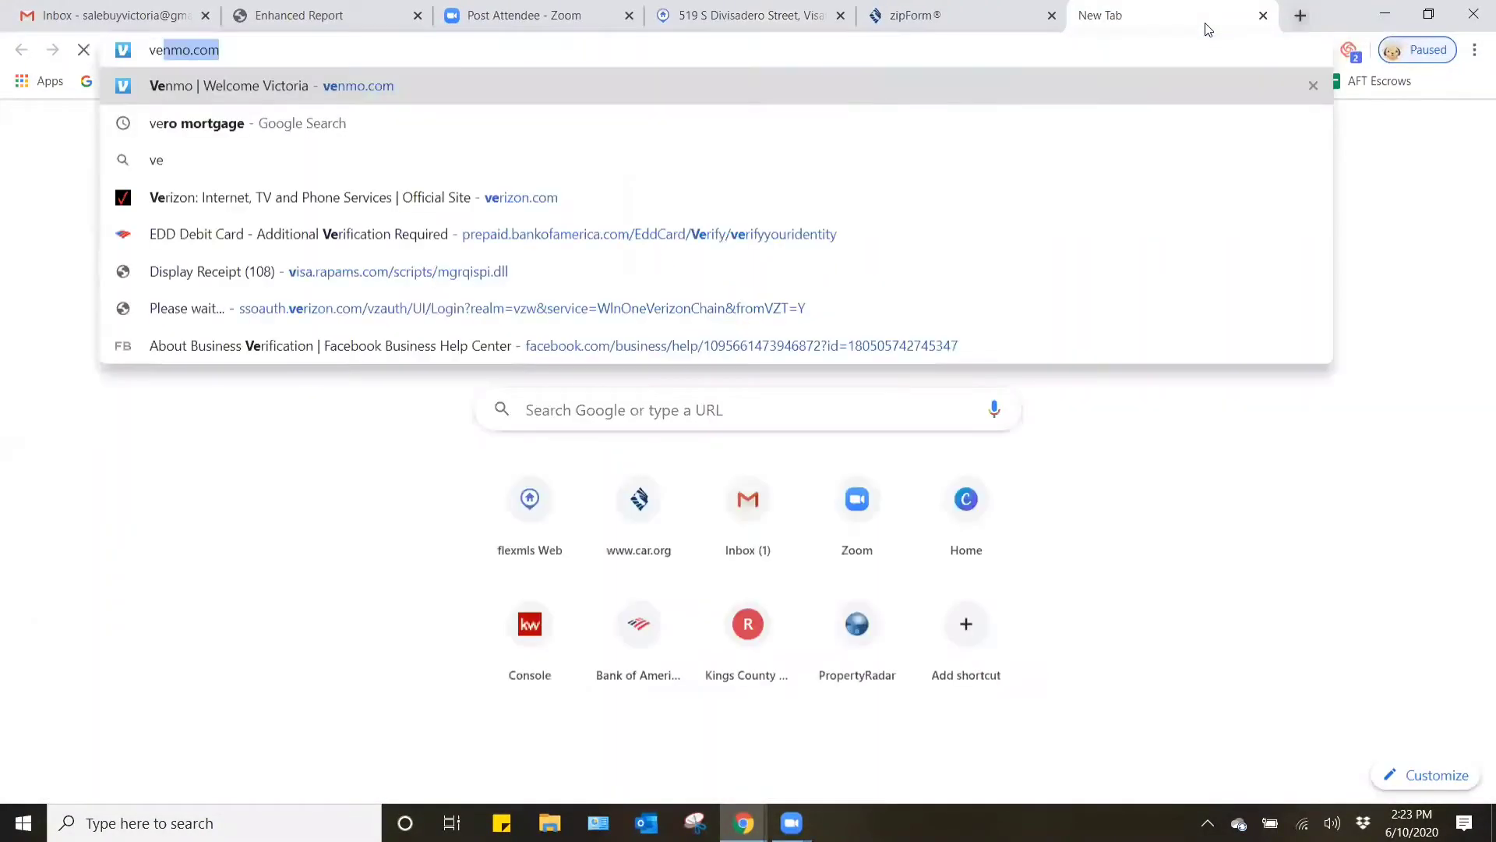
type("ro mortgage")
key("Return")
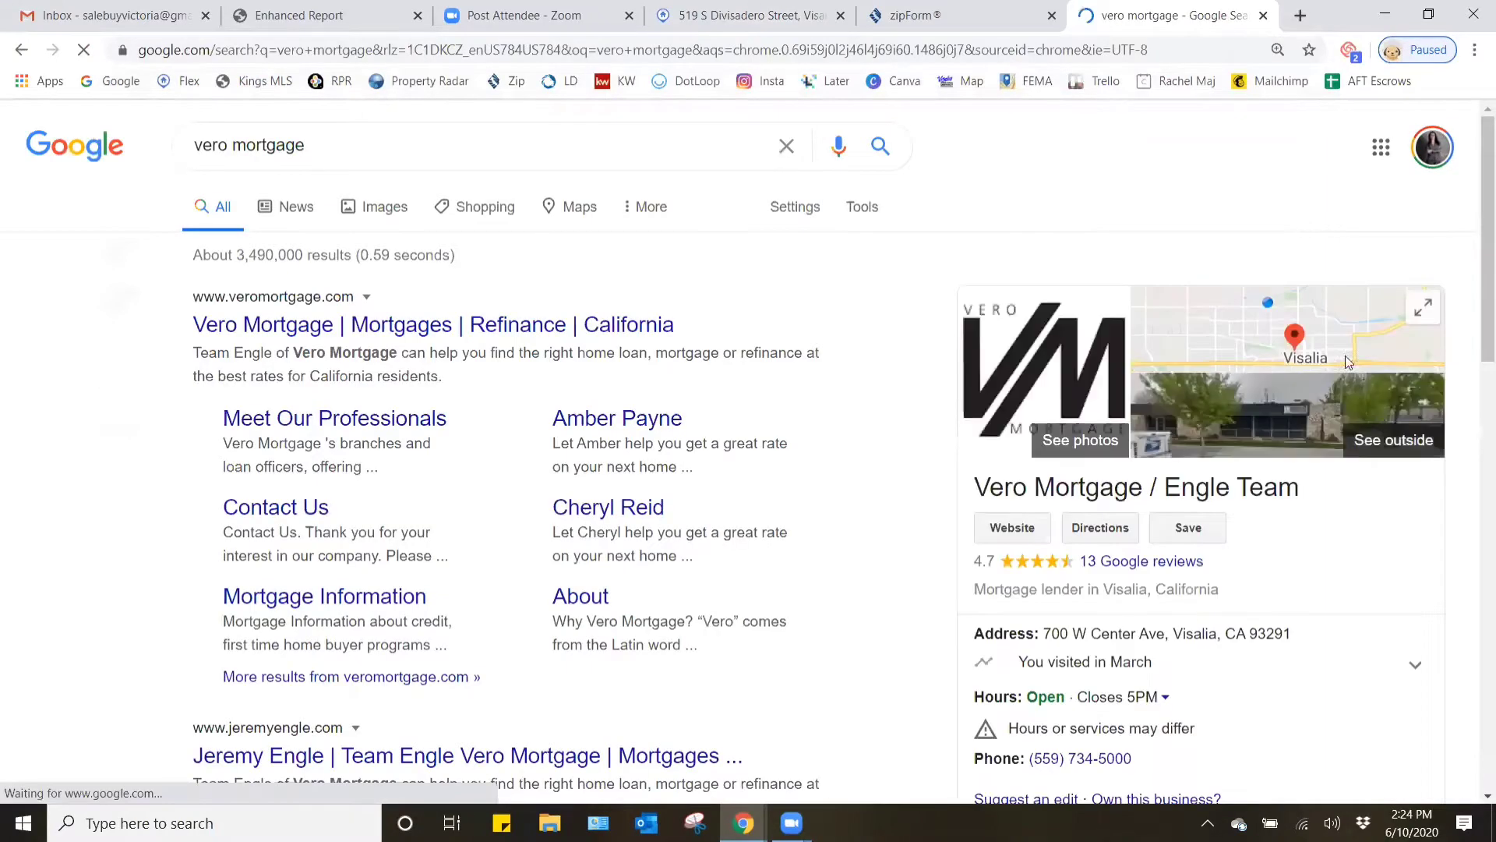
- Copy Vero Mortgage's address from Google into the lender's Street Address in zipForm Plus and accept the suggested match to fill city, state and zip
scroll(1350, 485, "down", 1)
left_click_drag(1291, 536, 1040, 529)
key("ctrl+c")
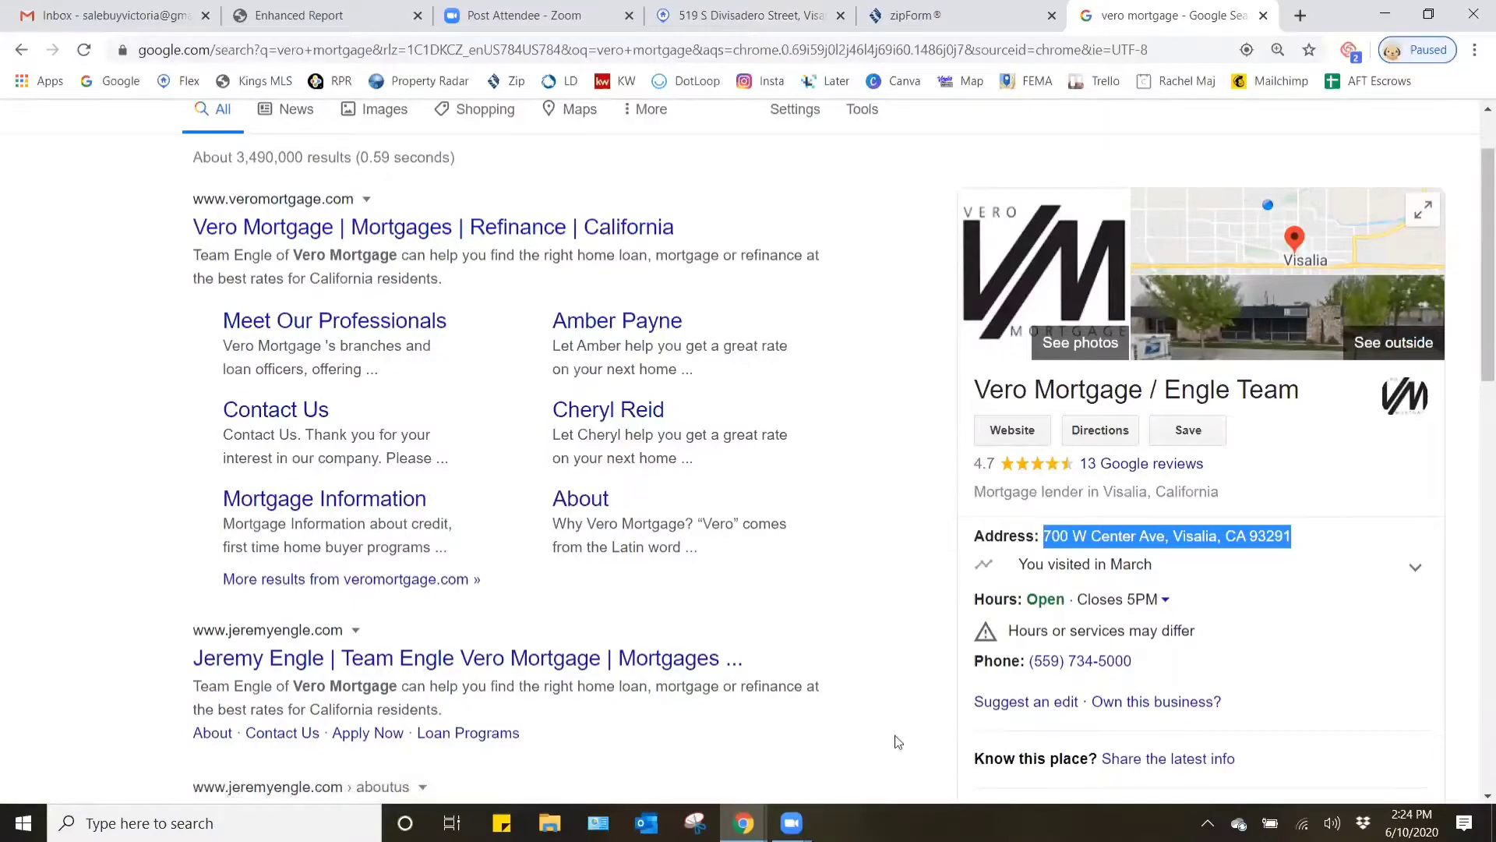
mouse_move(745, 822)
left_click(825, 764)
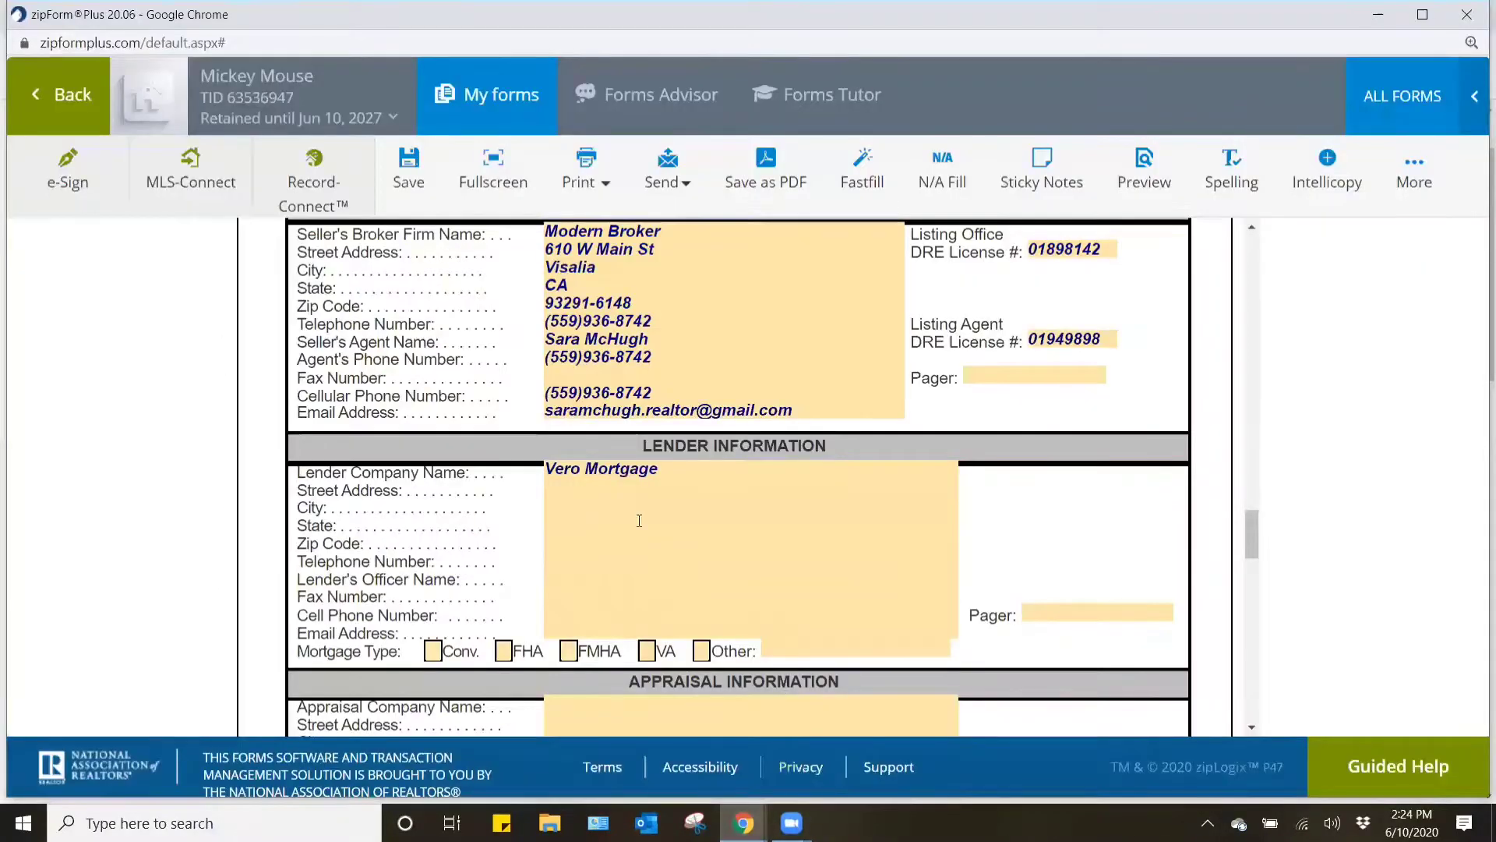
left_click(592, 490)
key("ctrl+v")
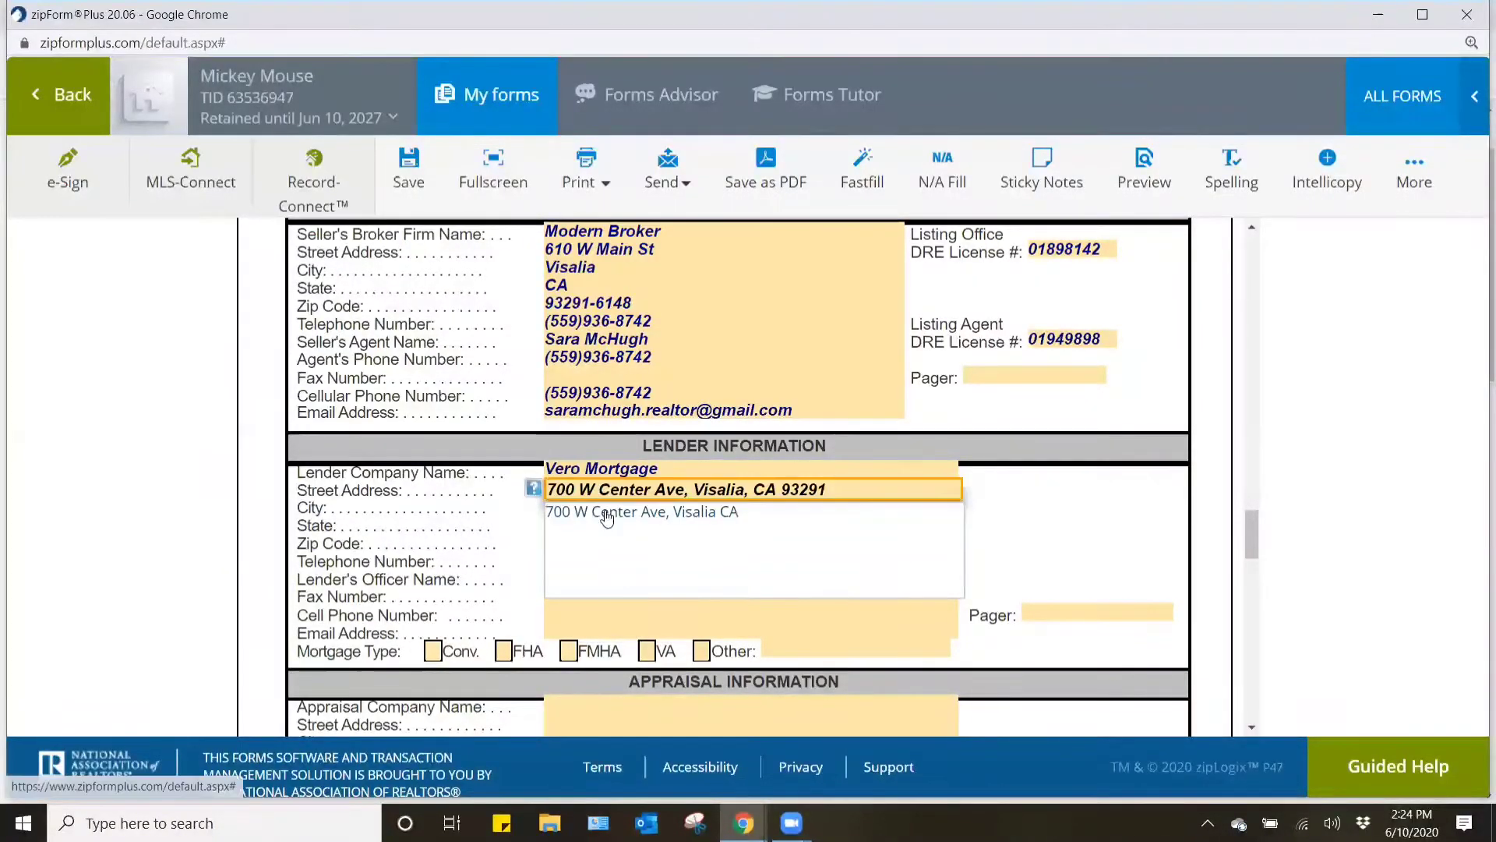
left_click(607, 513)
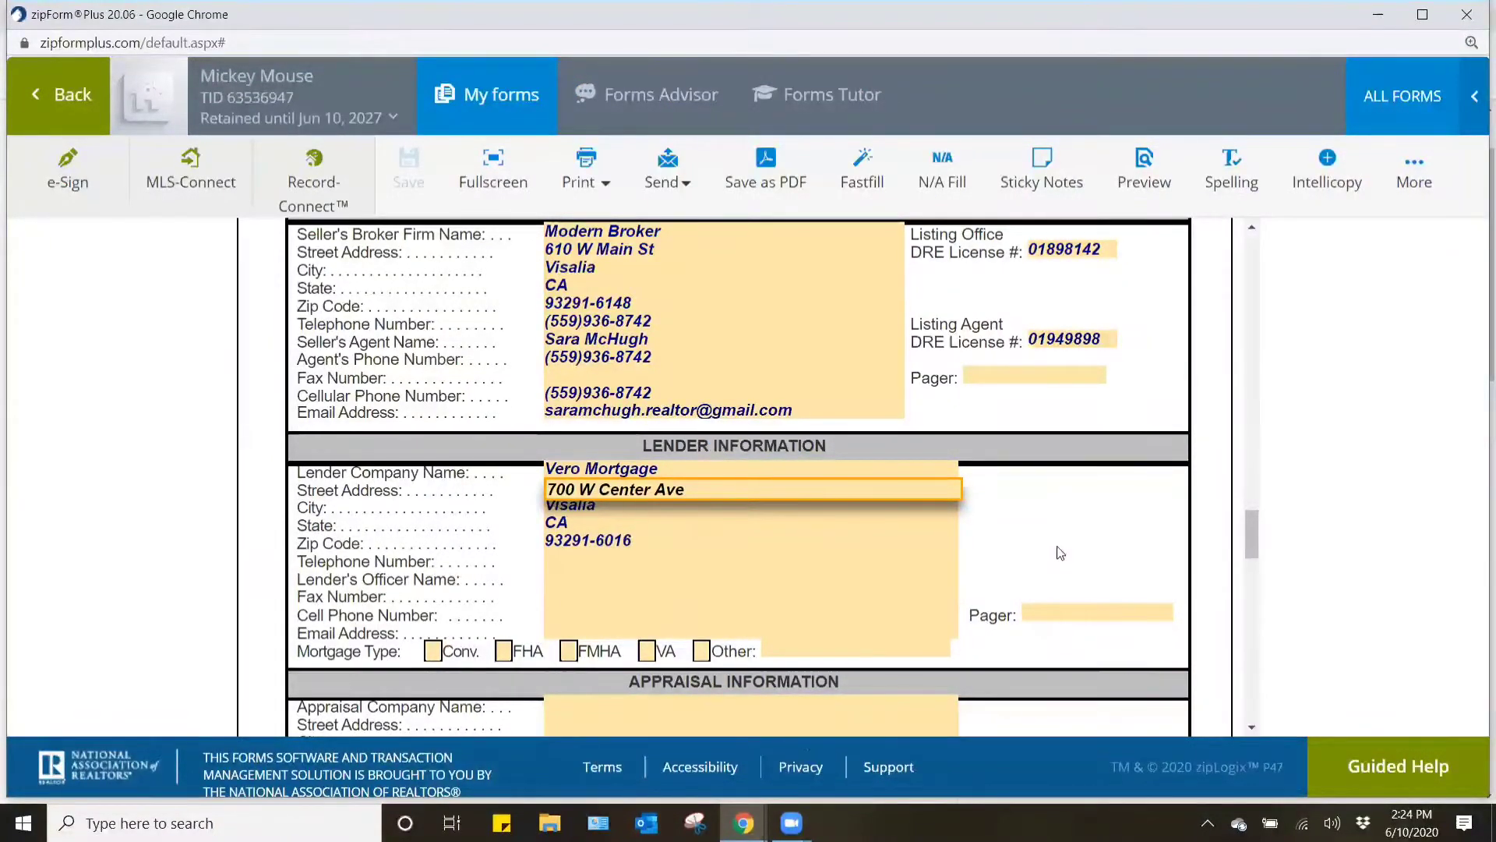
mouse_move(744, 823)
left_click(643, 728)
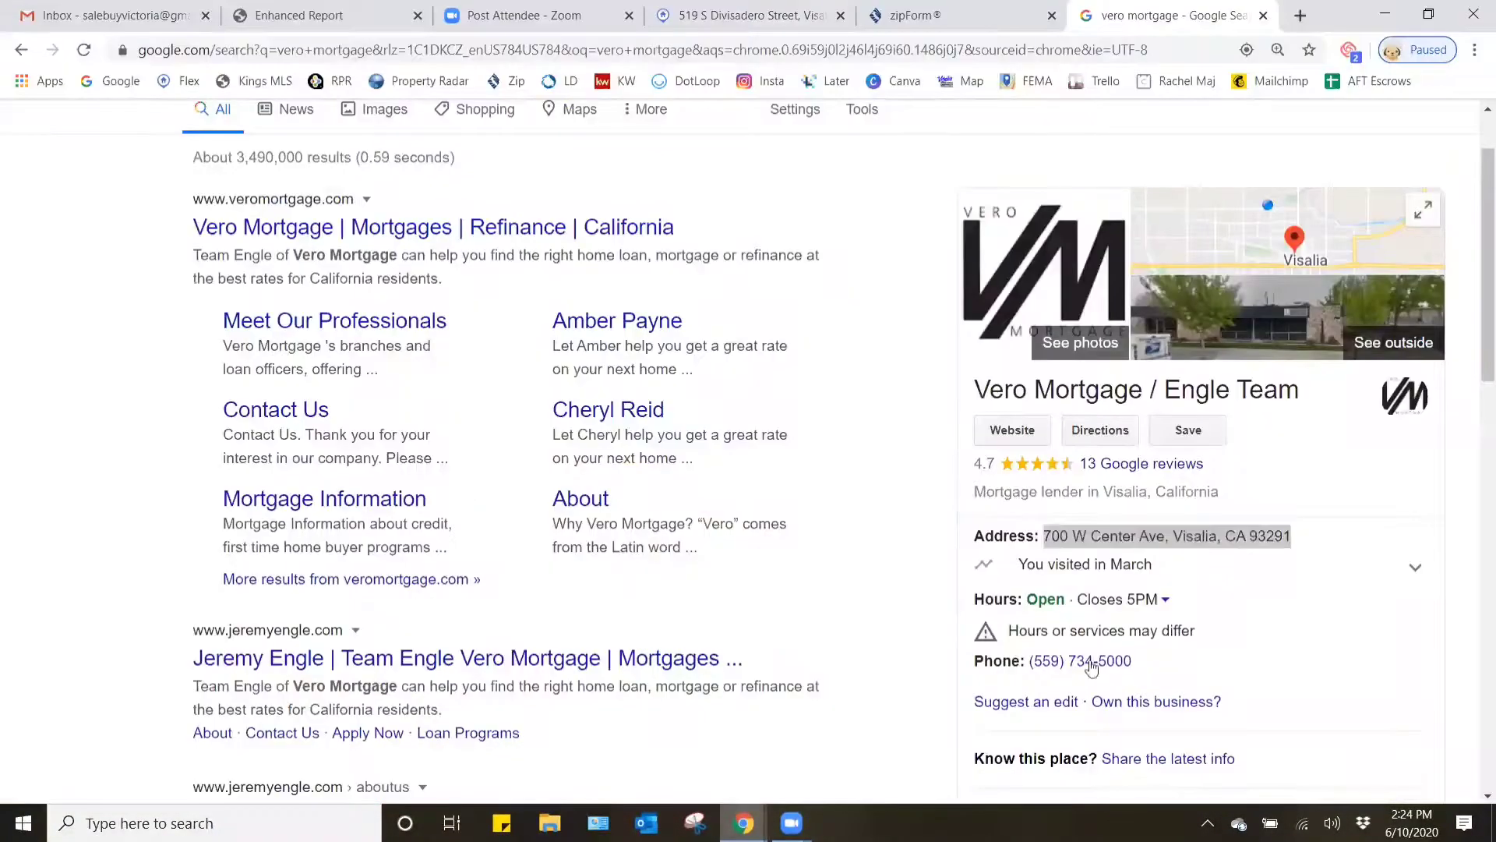
left_click(1256, 662)
left_click_drag(1132, 662, 1031, 662)
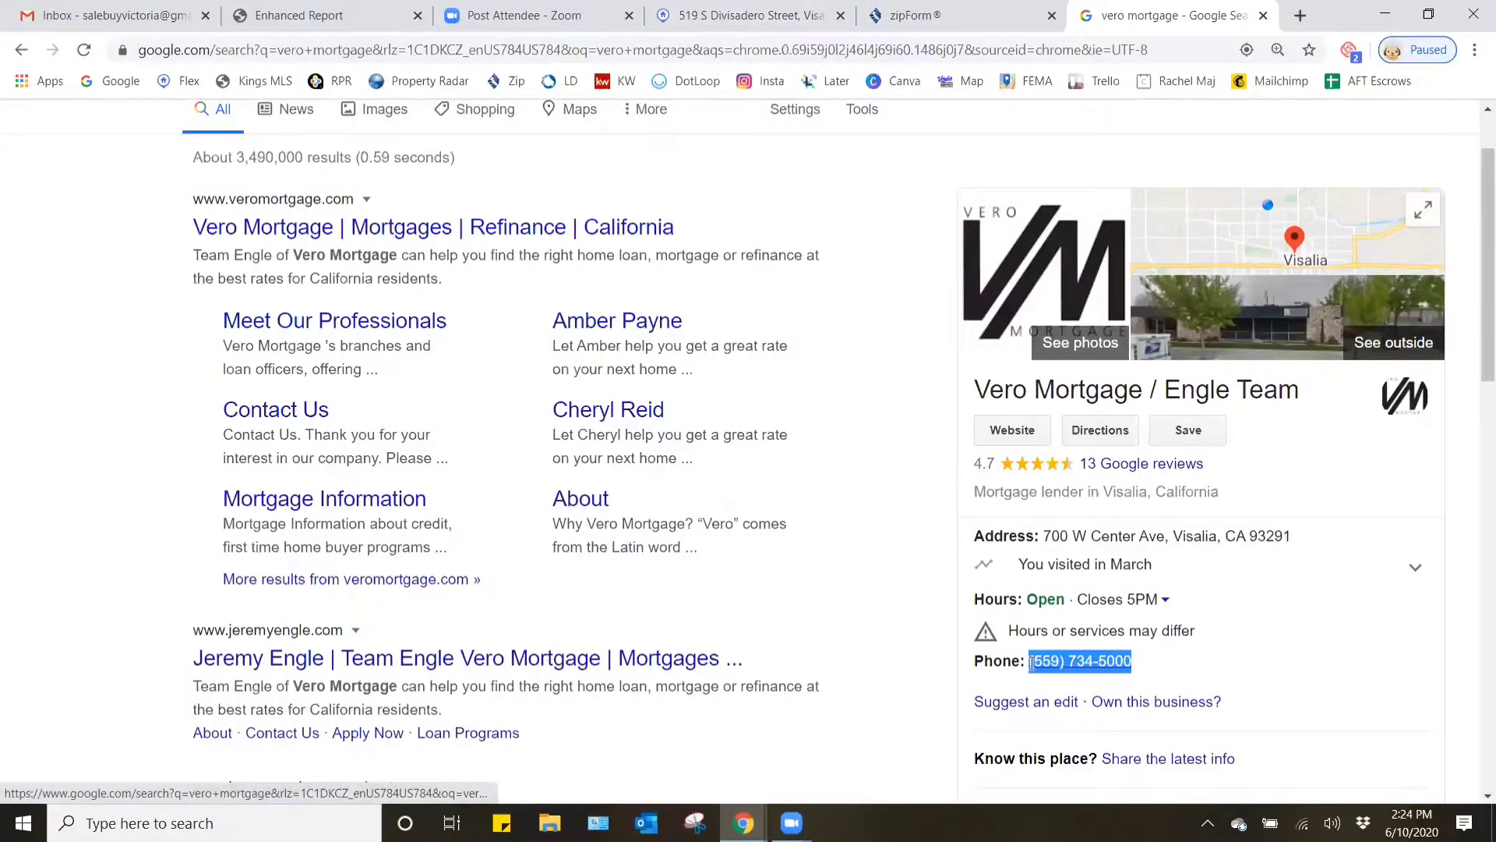
left_click(743, 823)
left_click(826, 737)
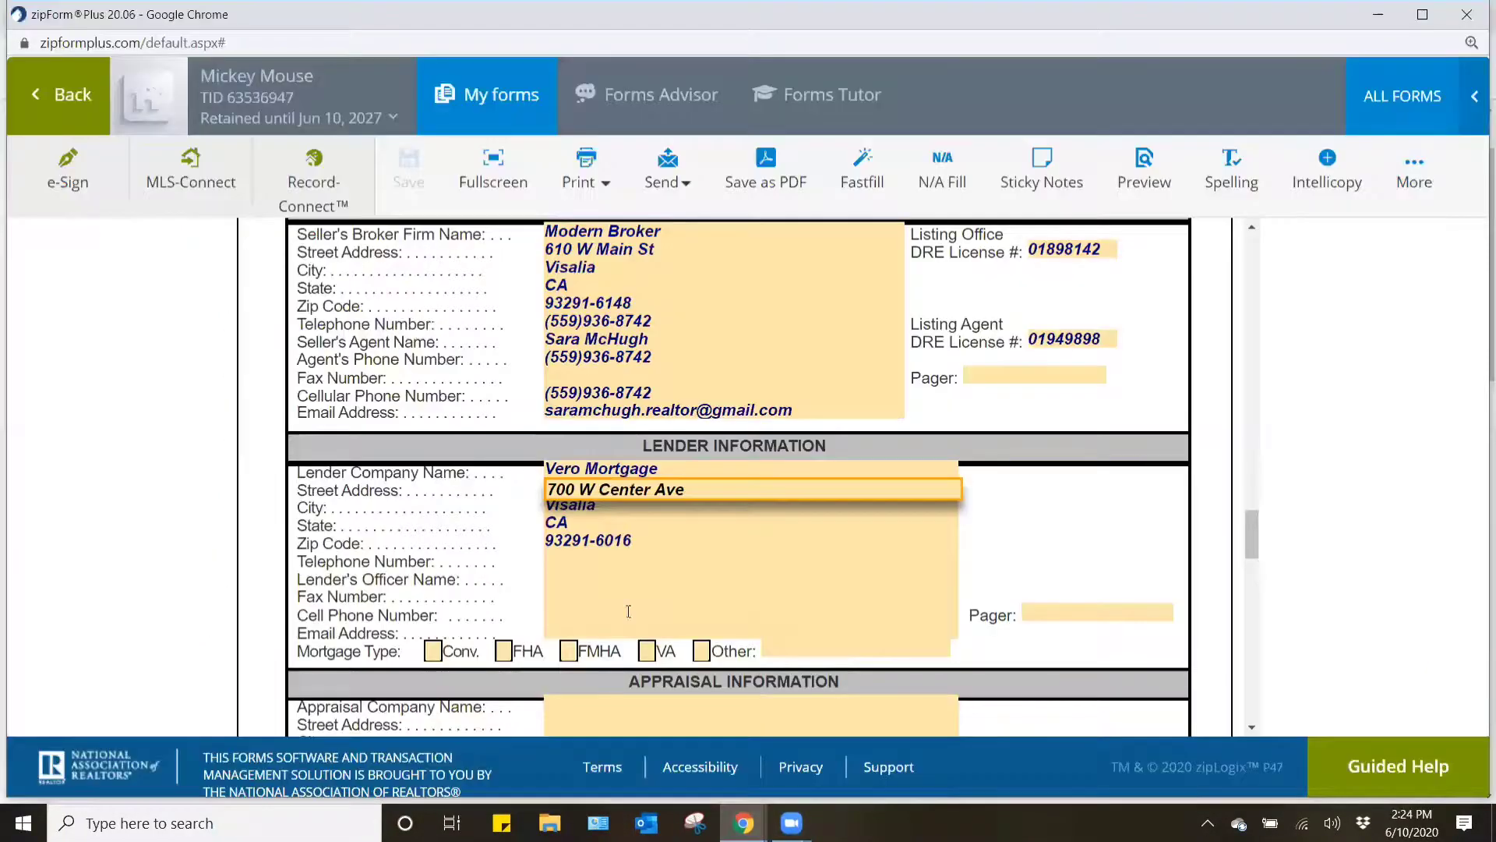
left_click(566, 561)
key("ctrl+v")
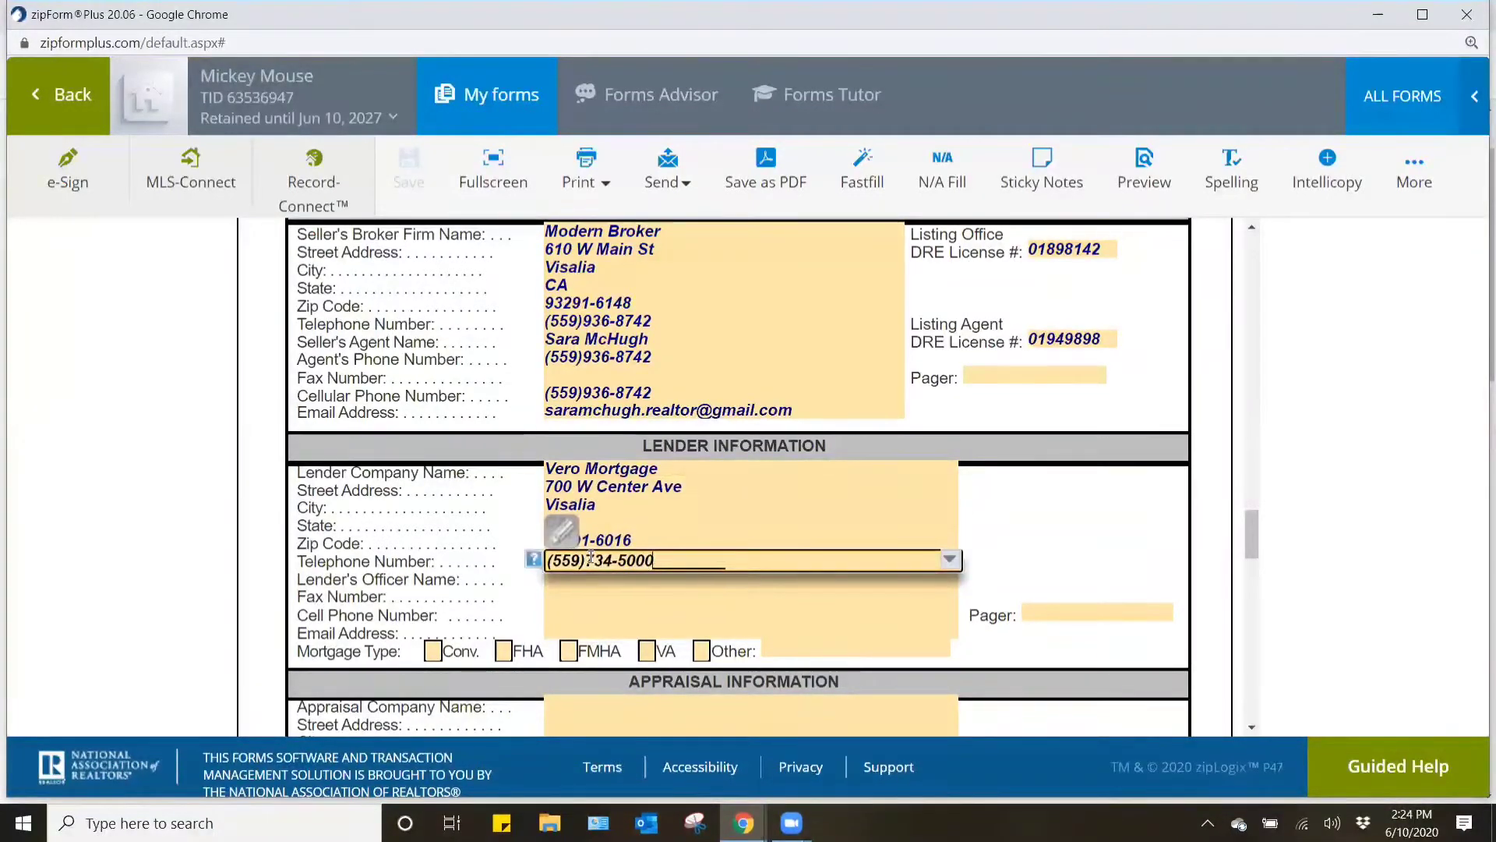
left_click(999, 522)
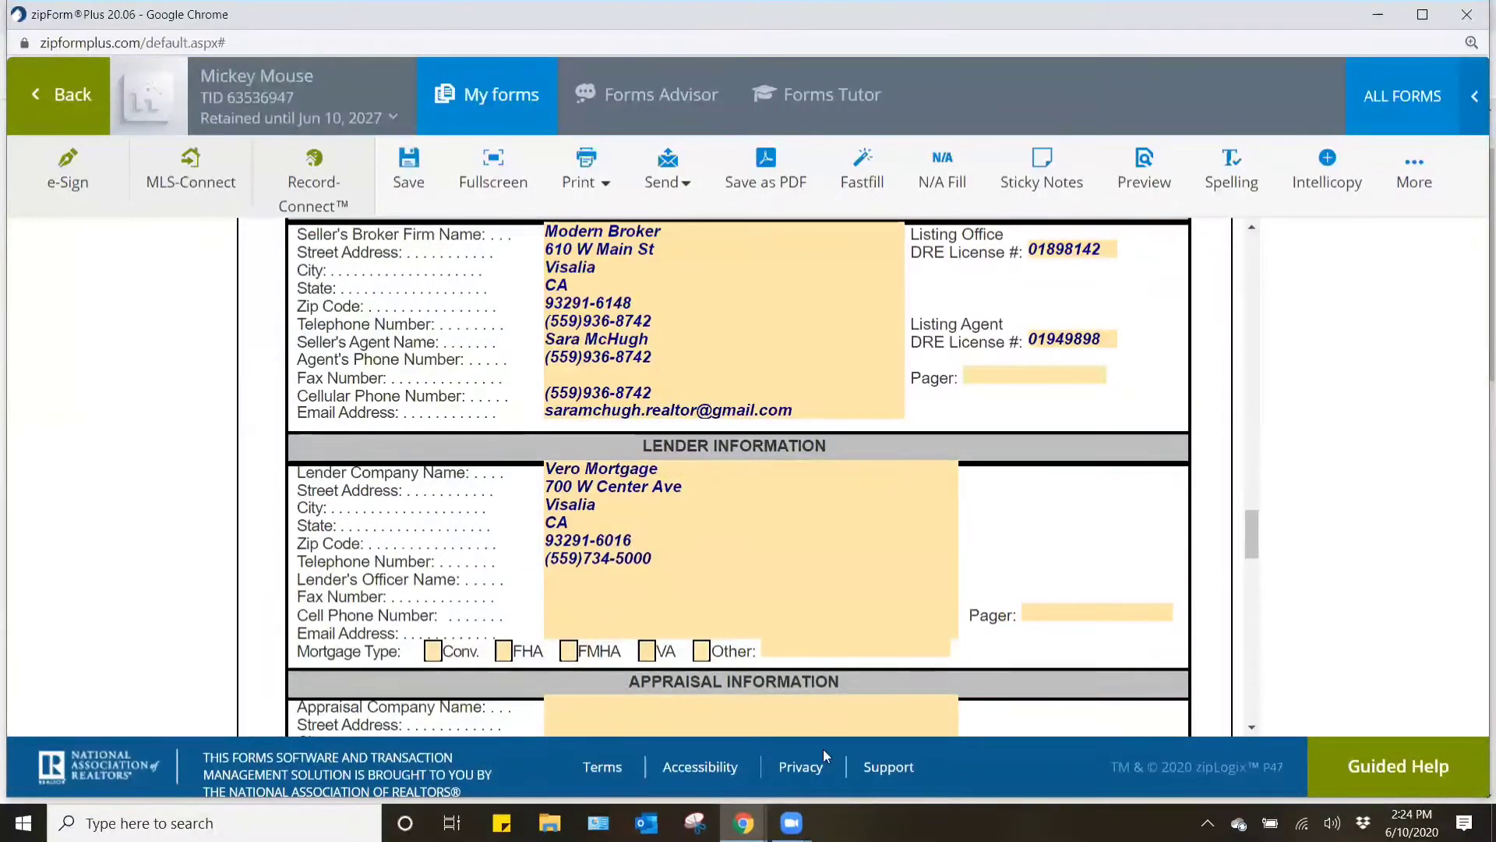
- Enter the loan officer's full name and cell phone number in the Lender Information section
left_click(594, 578)
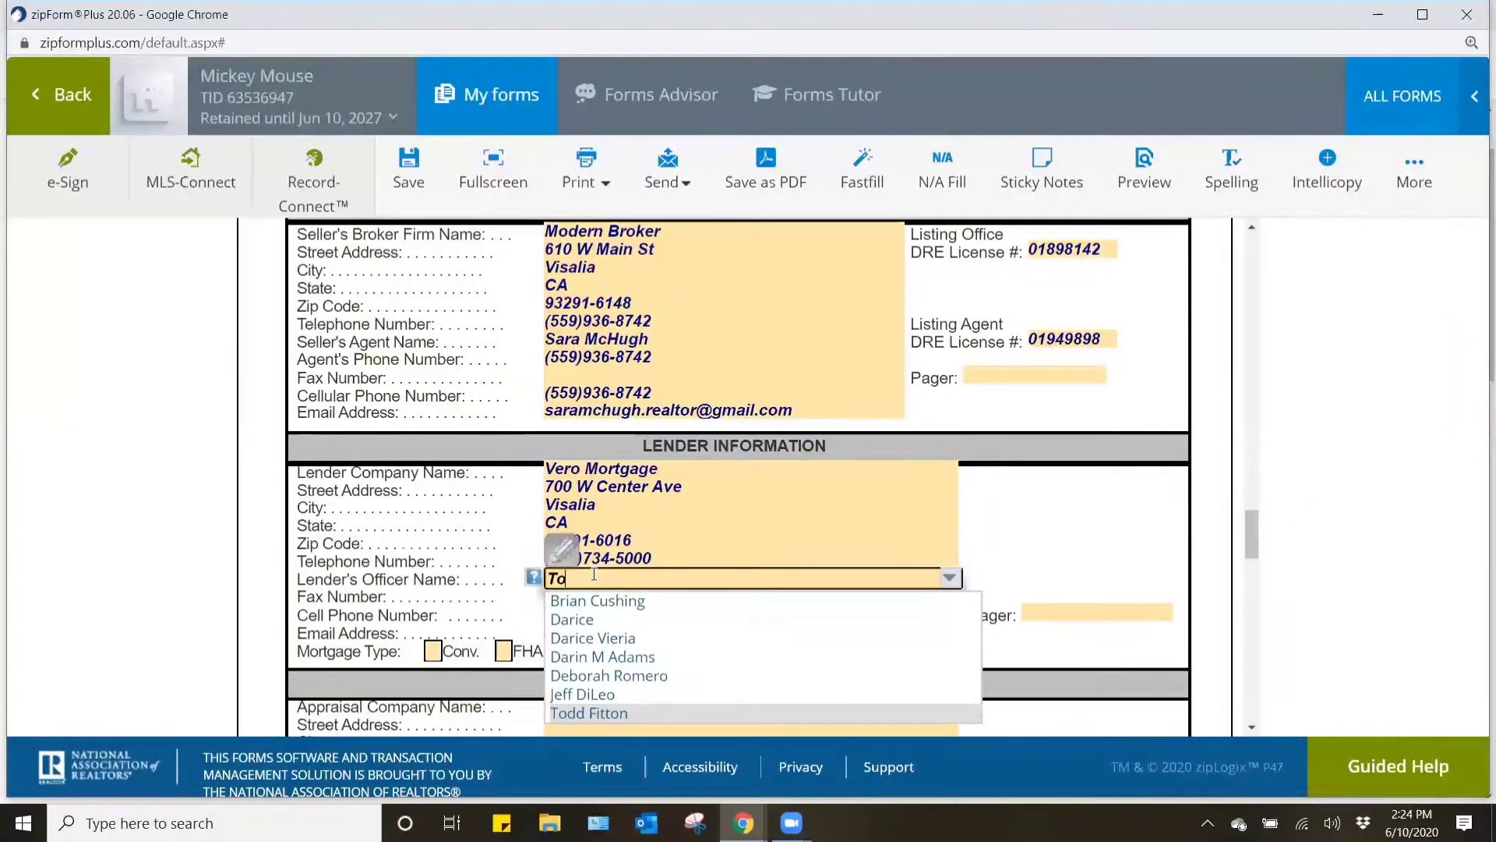
left_click(1074, 536)
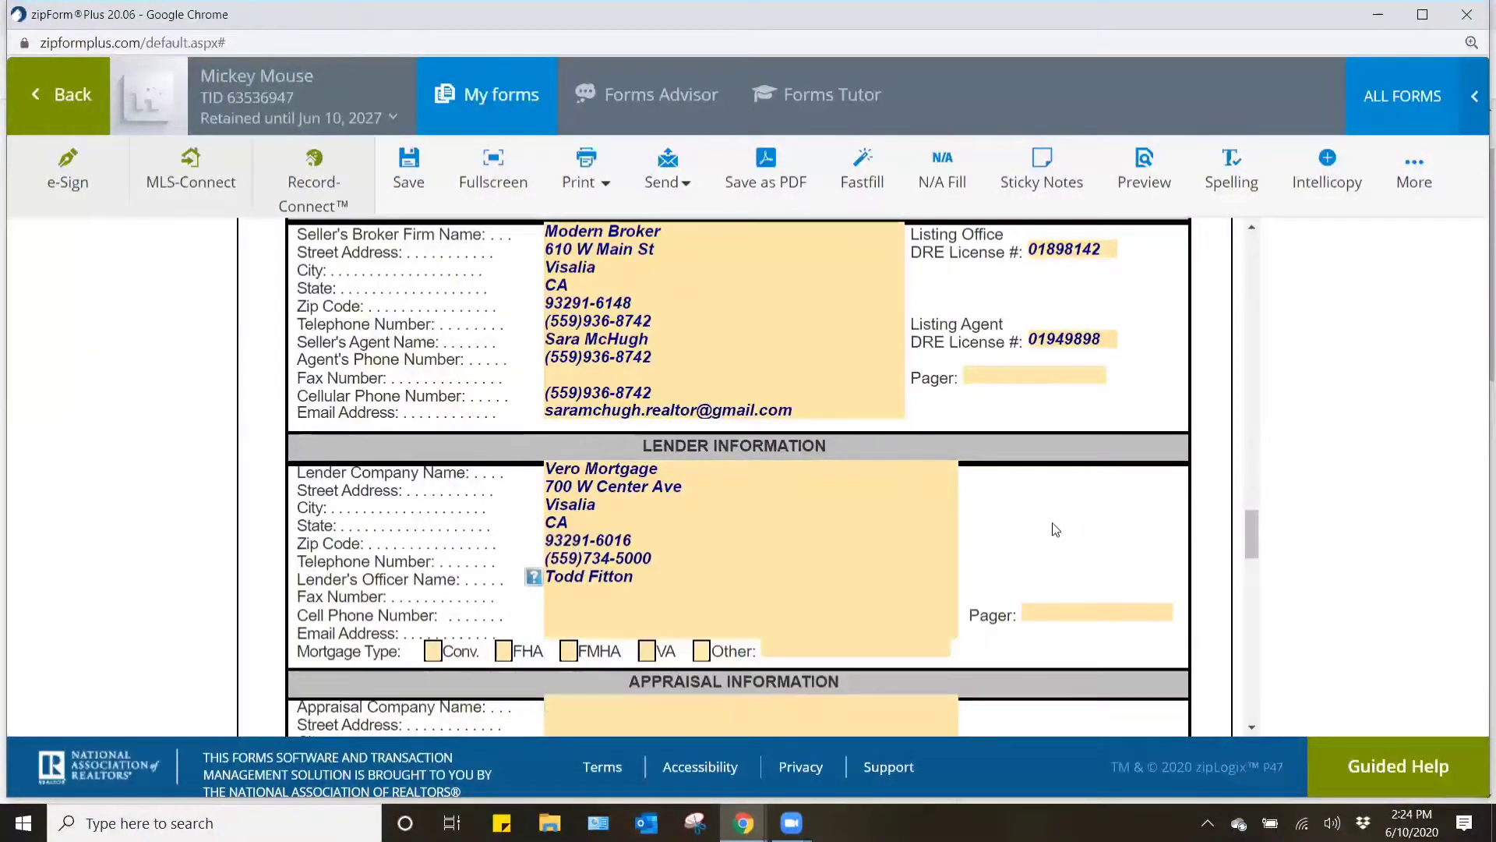
left_click(568, 607)
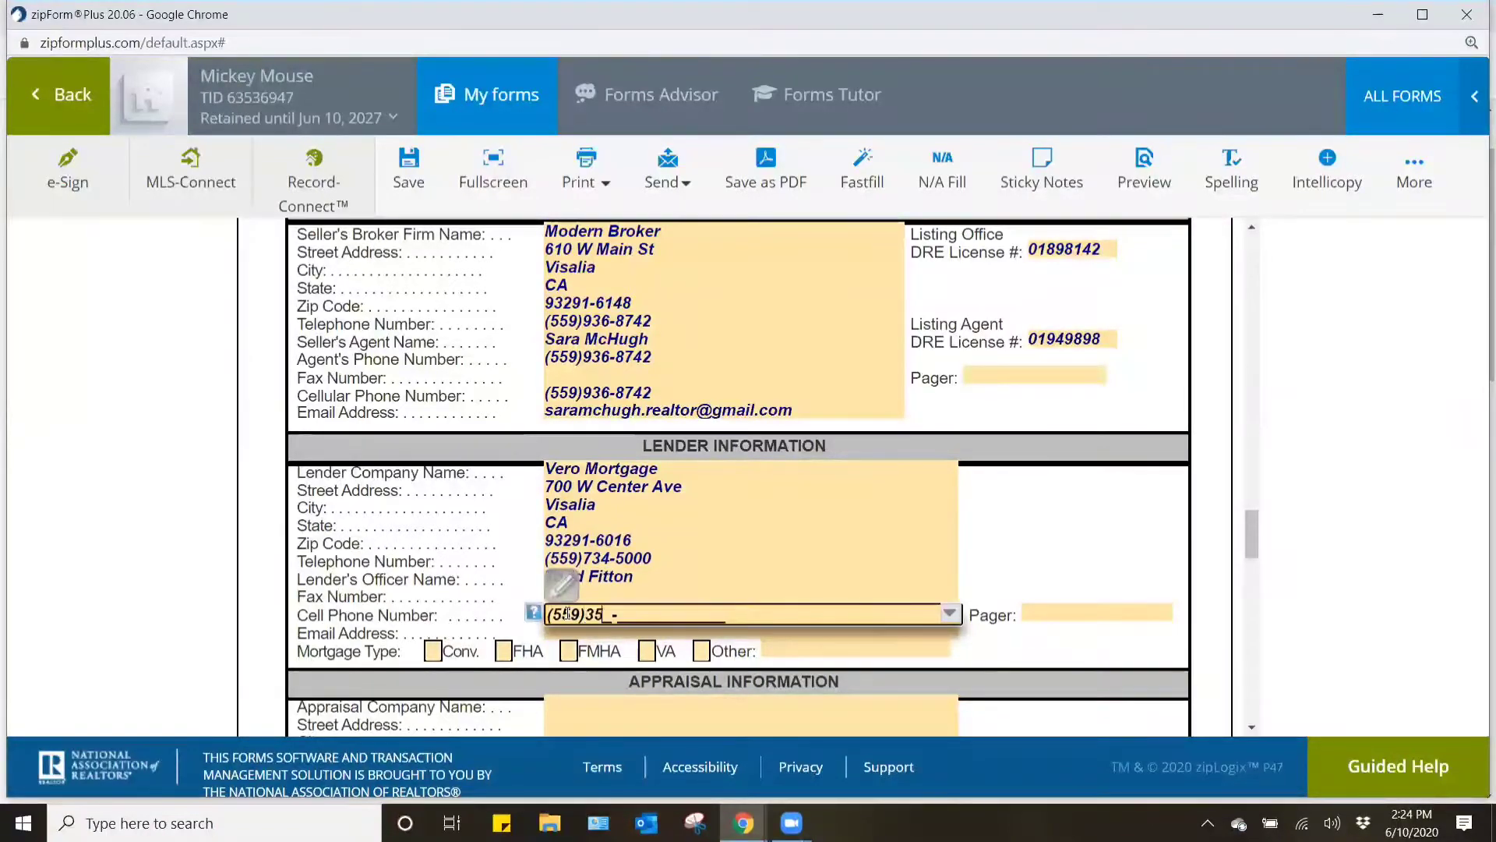
key("Tab")
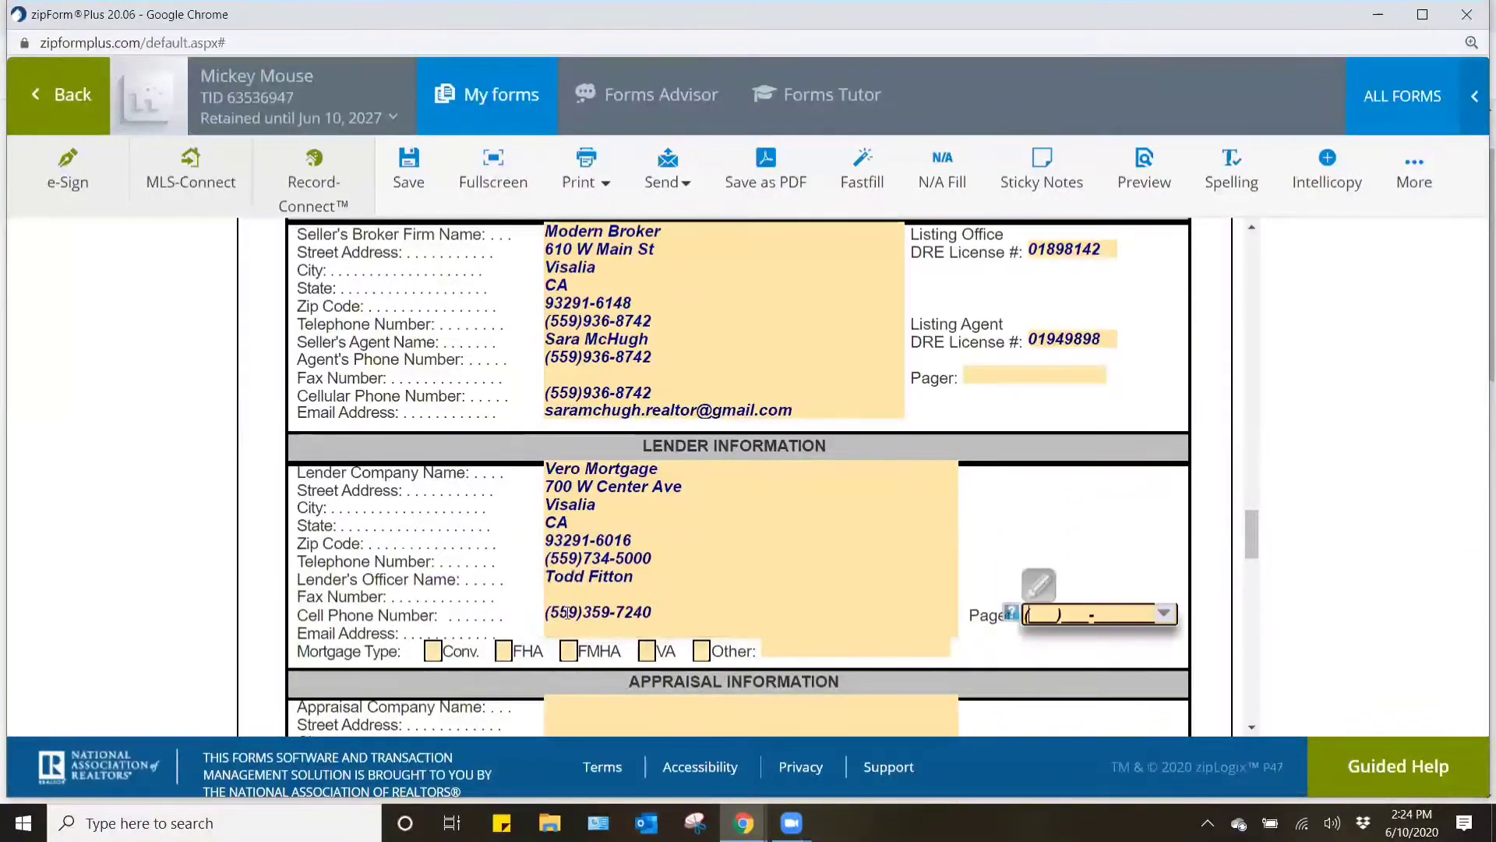
- Fill in the loan officer's e-mail from the suggested addresses and mark the mortgage type as Conv
key("Tab")
type("todd")
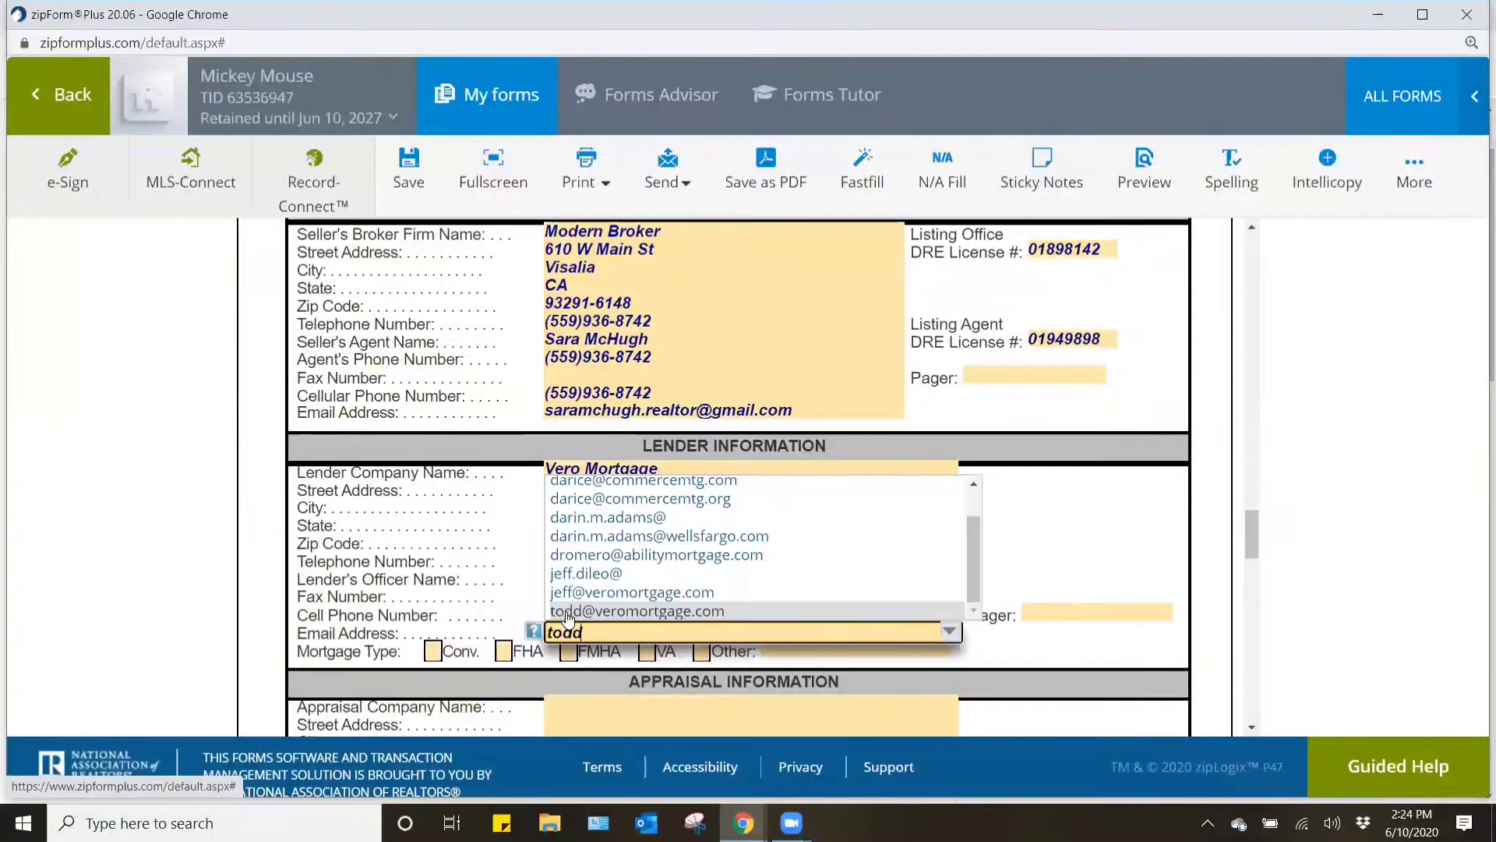
left_click(567, 611)
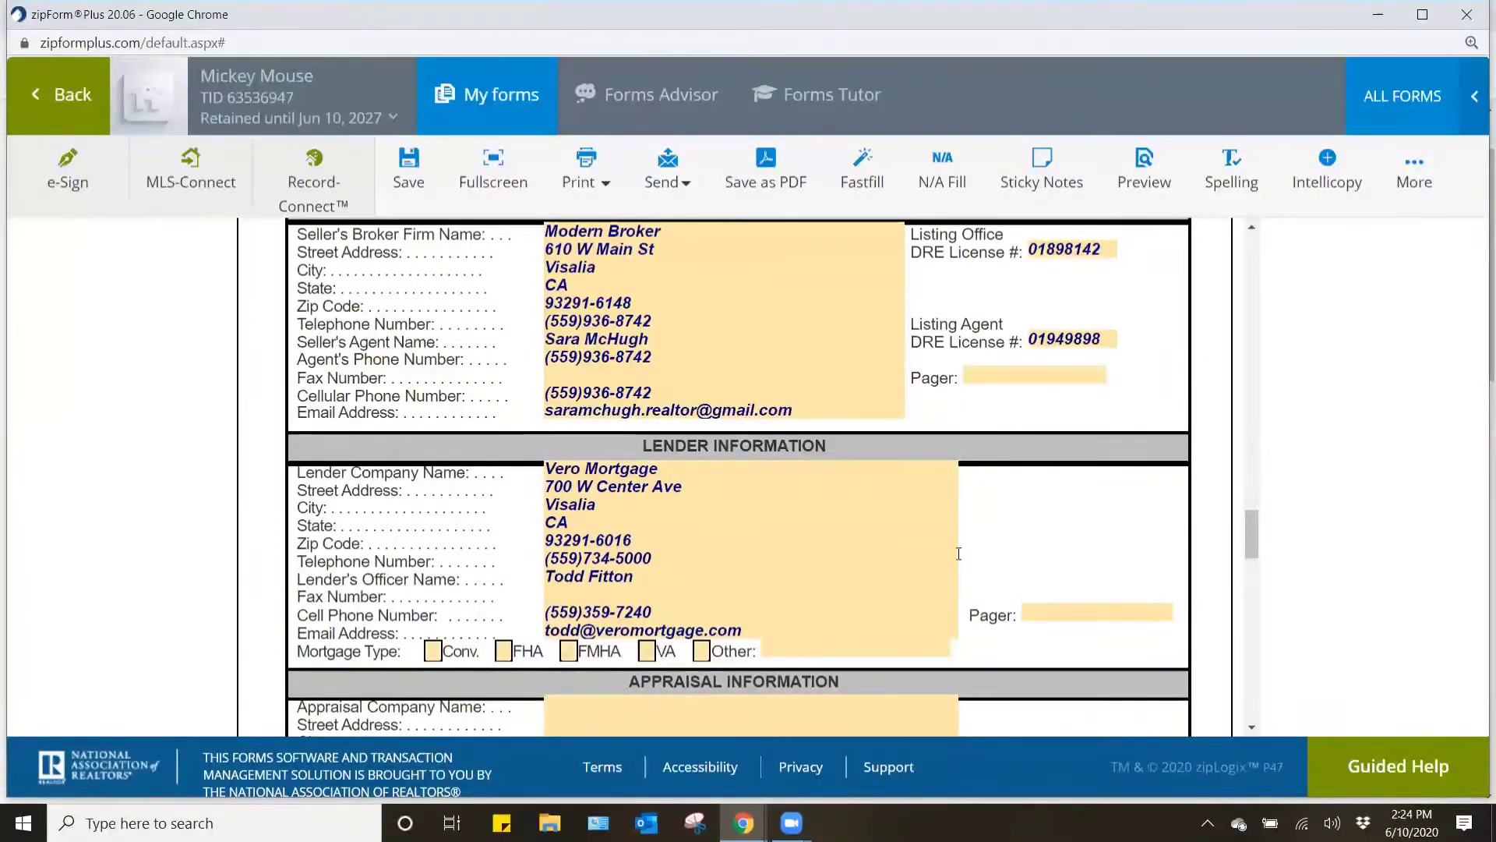
left_click(432, 651)
- Set the Disclosure Company Name in the Disclosure Information section to "Snap NHD."
scroll(1078, 543, "down", 2)
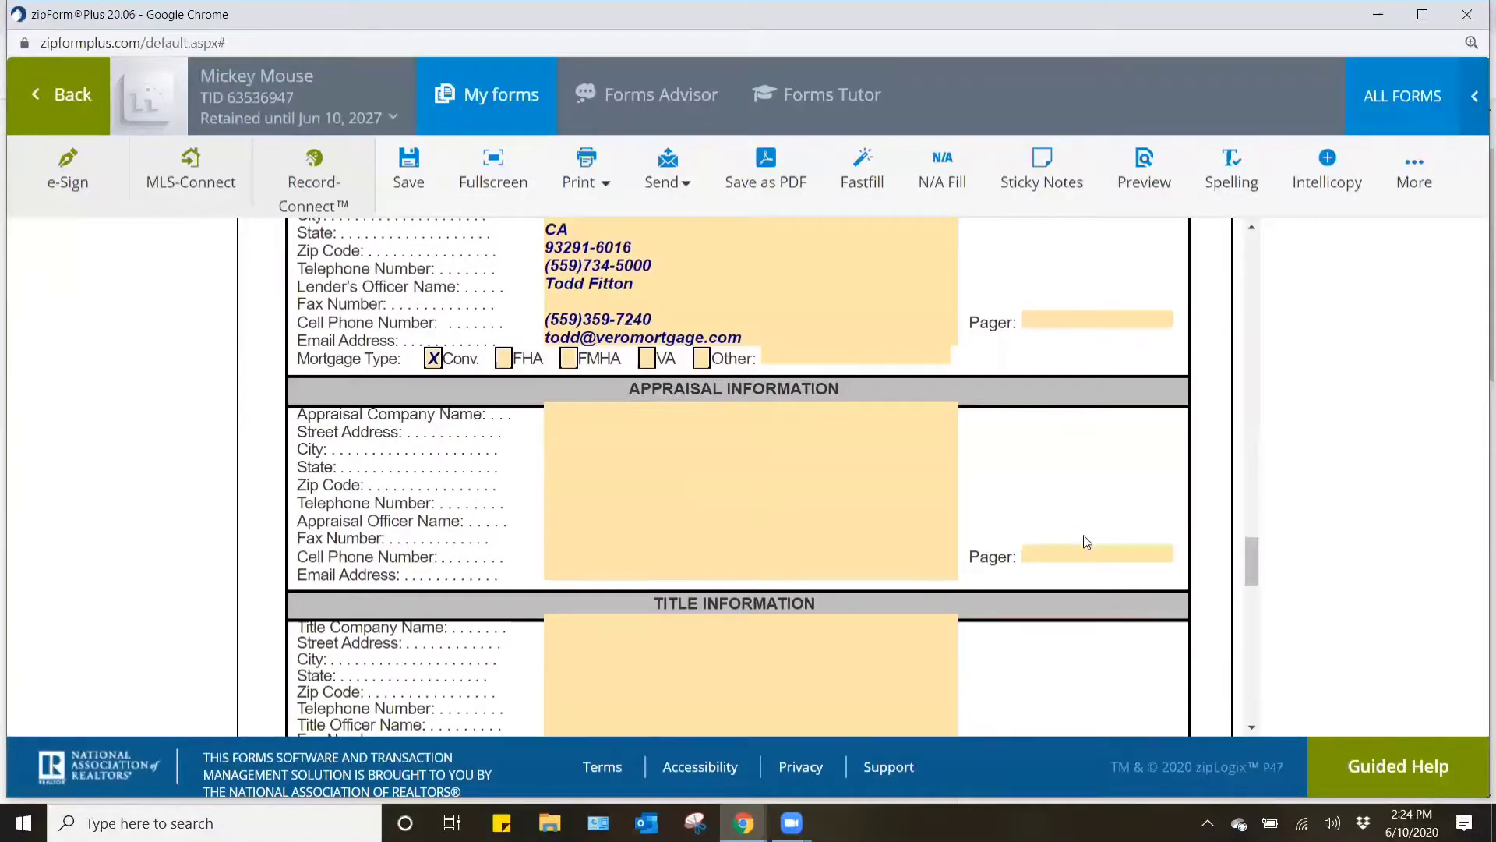
scroll(1085, 535, "down", 3)
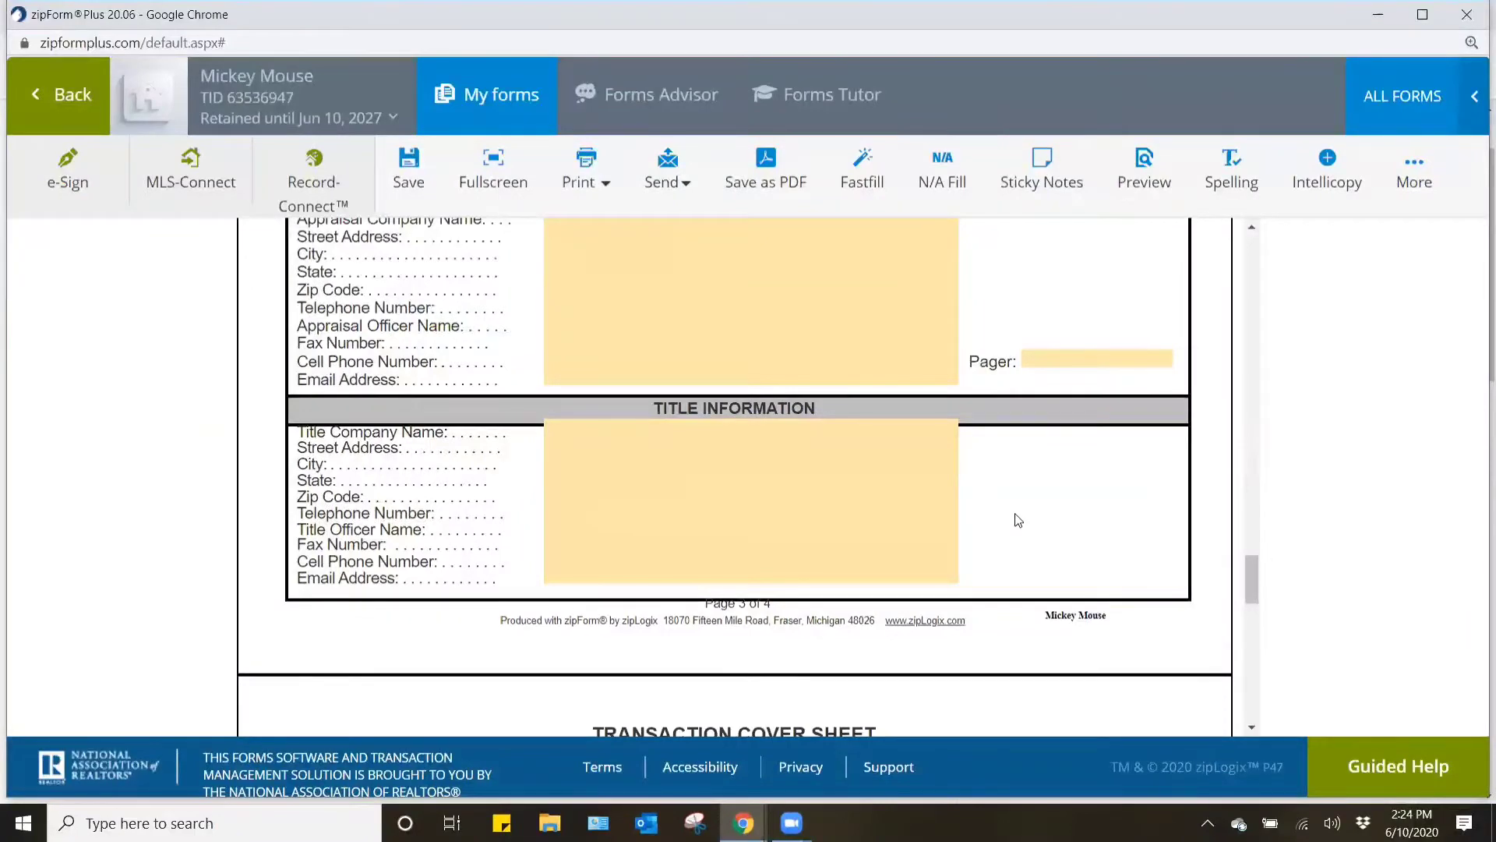
scroll(1018, 519, "down", 4)
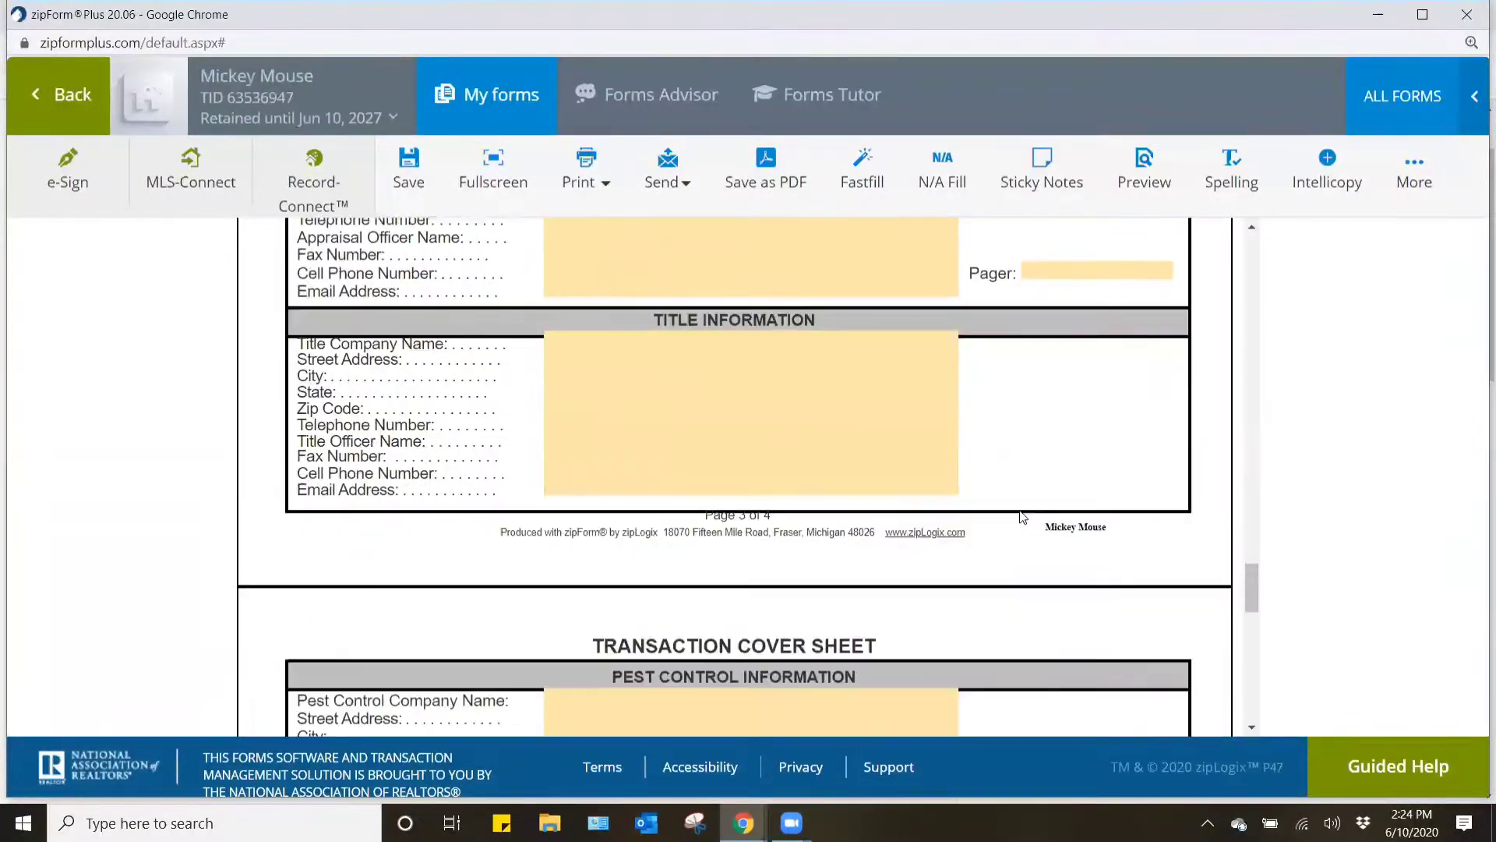
scroll(1023, 516, "down", 2)
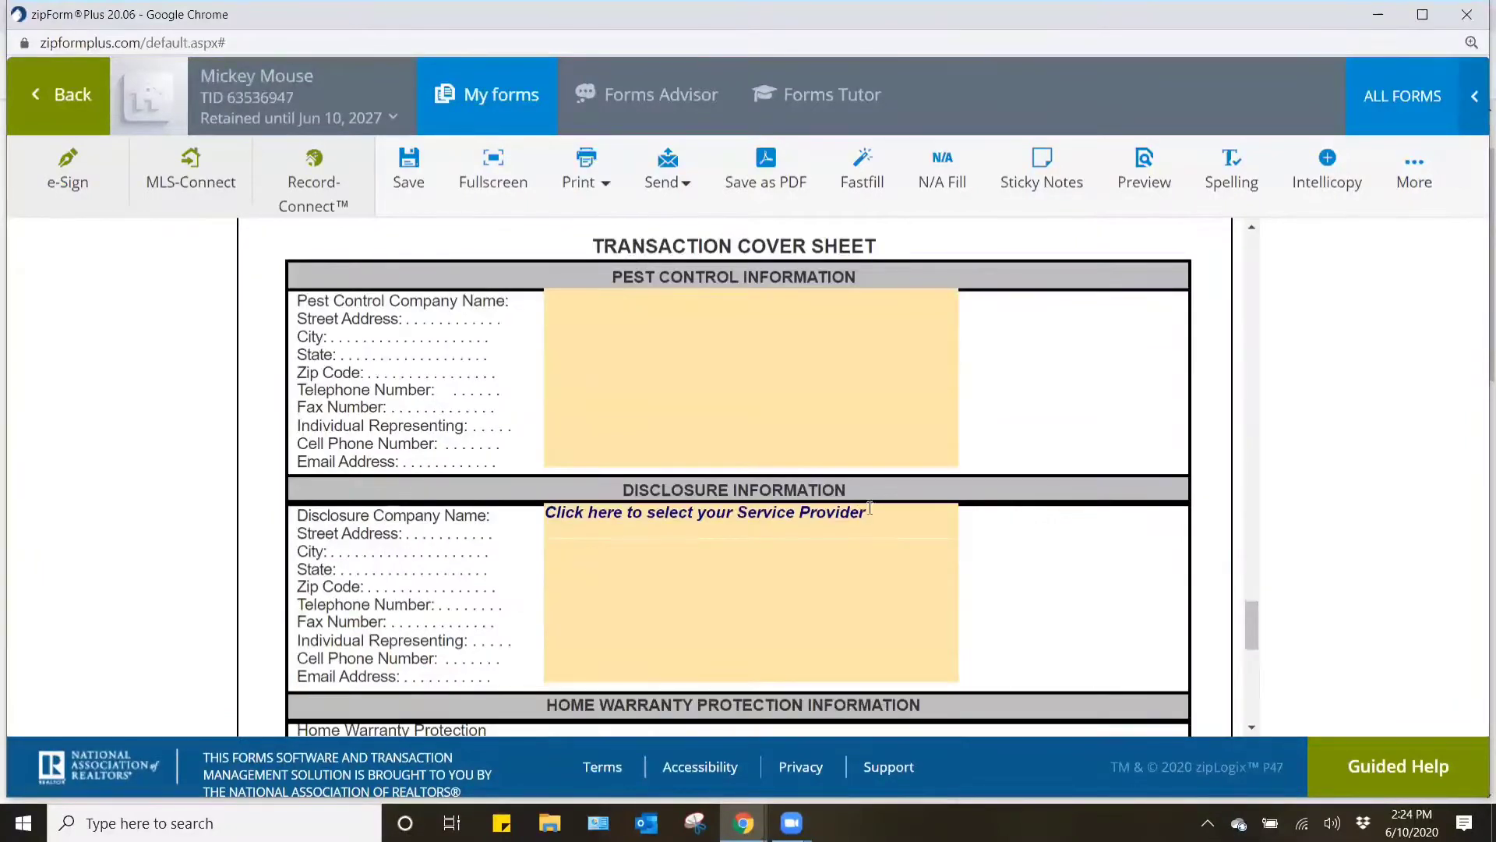
left_click(870, 509)
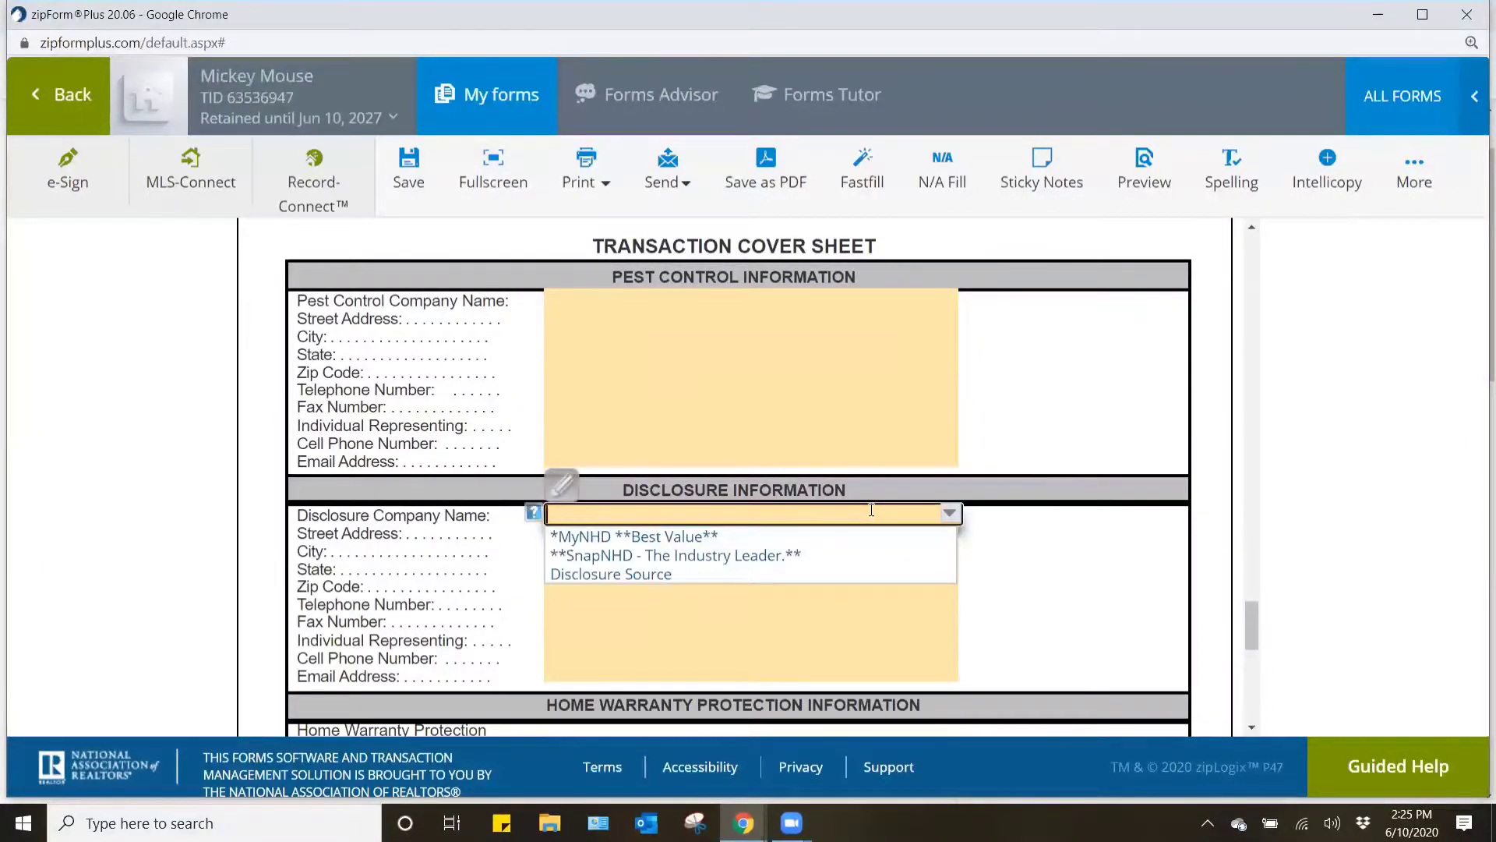
type("Snap NHD.")
left_click(1080, 559)
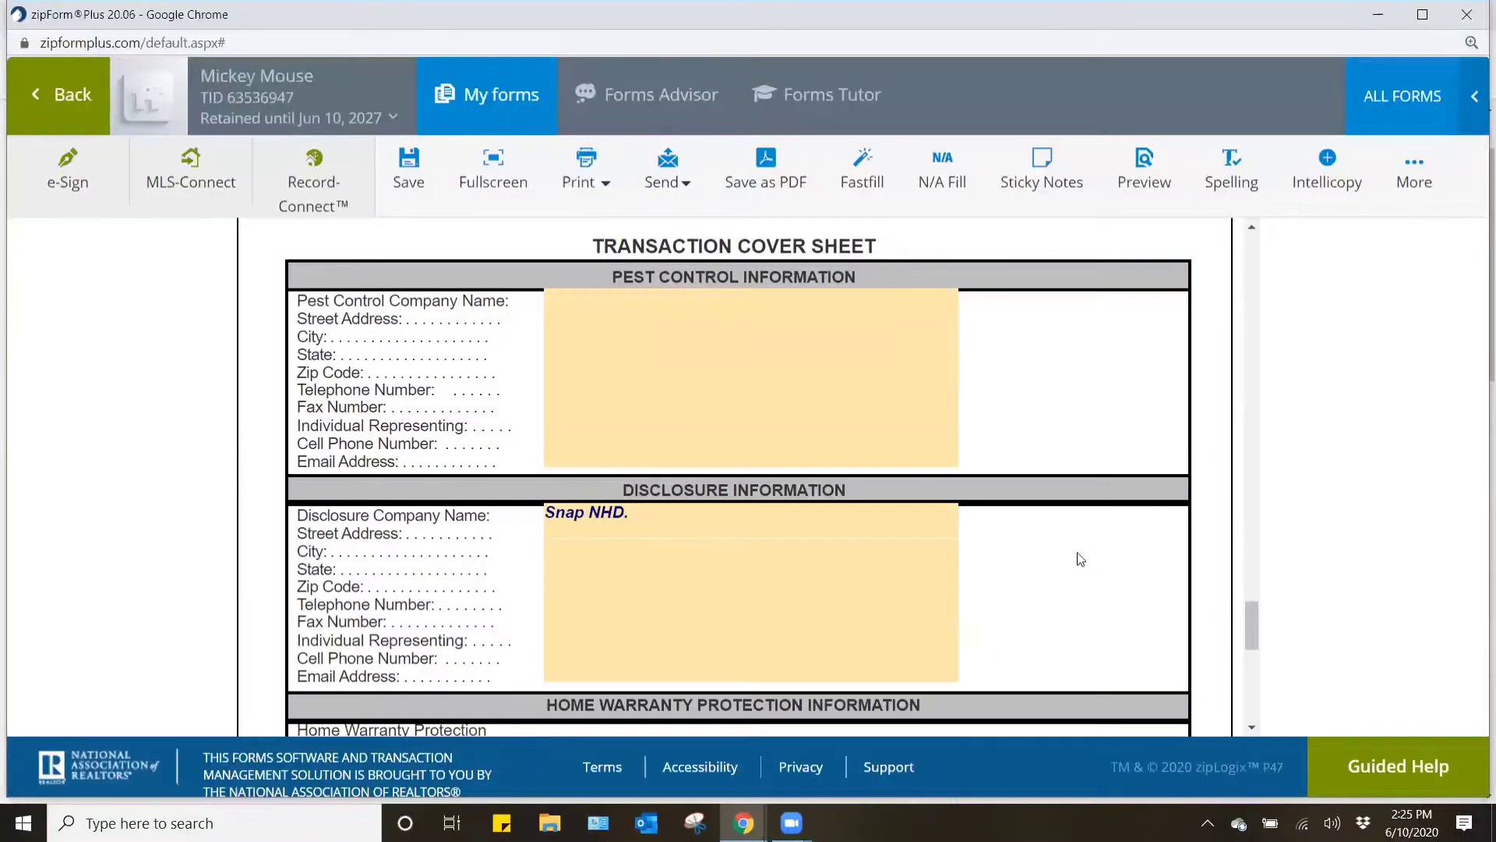
- Check the remaining home warranty and homeowners association sections, save the cover sheet, and return to the transaction's documents
scroll(1081, 559, "down", 2)
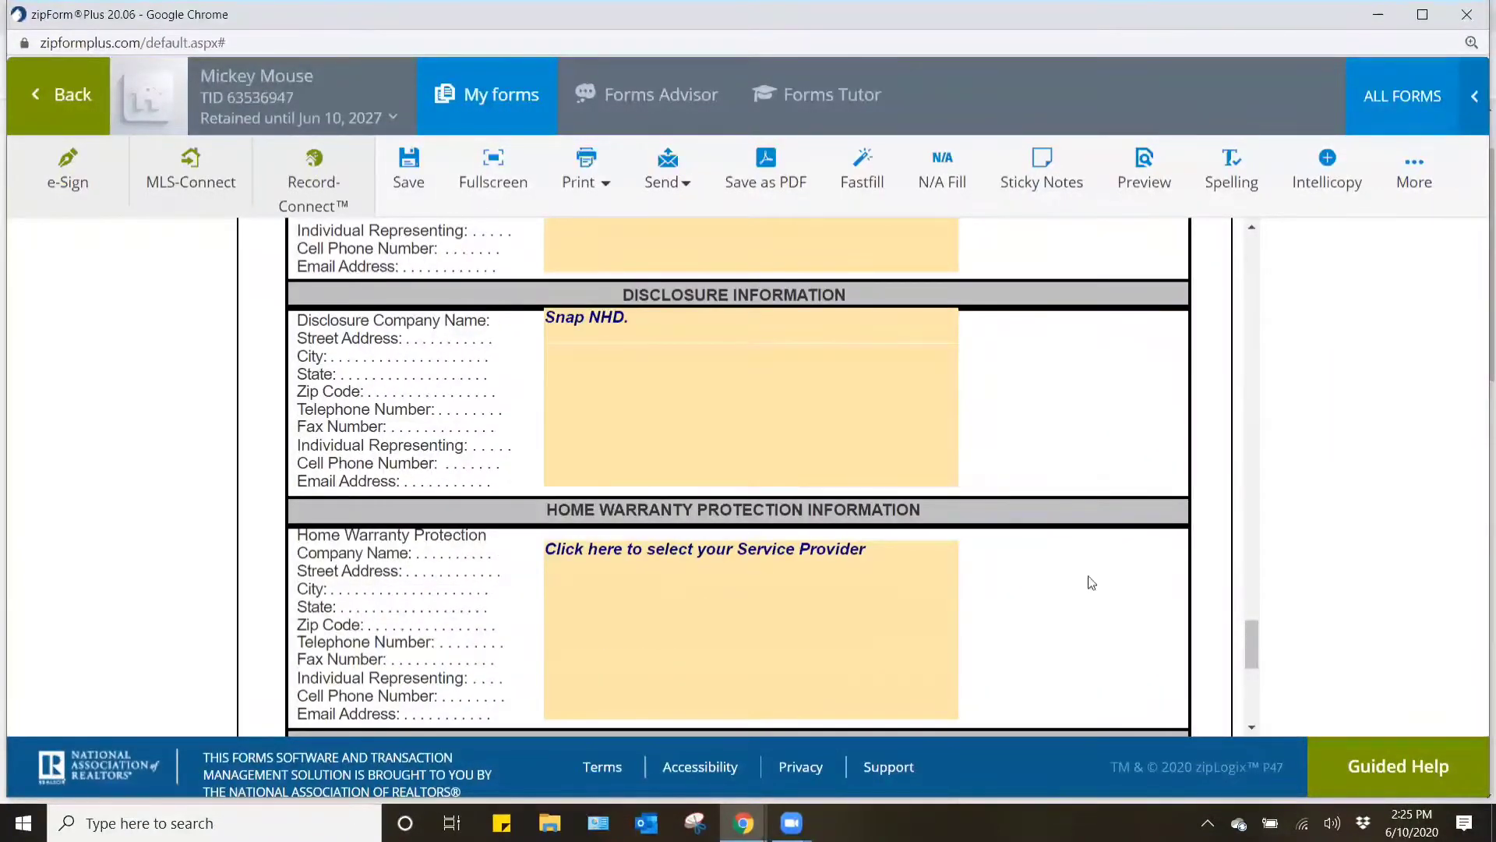
scroll(1066, 588, "down", 1)
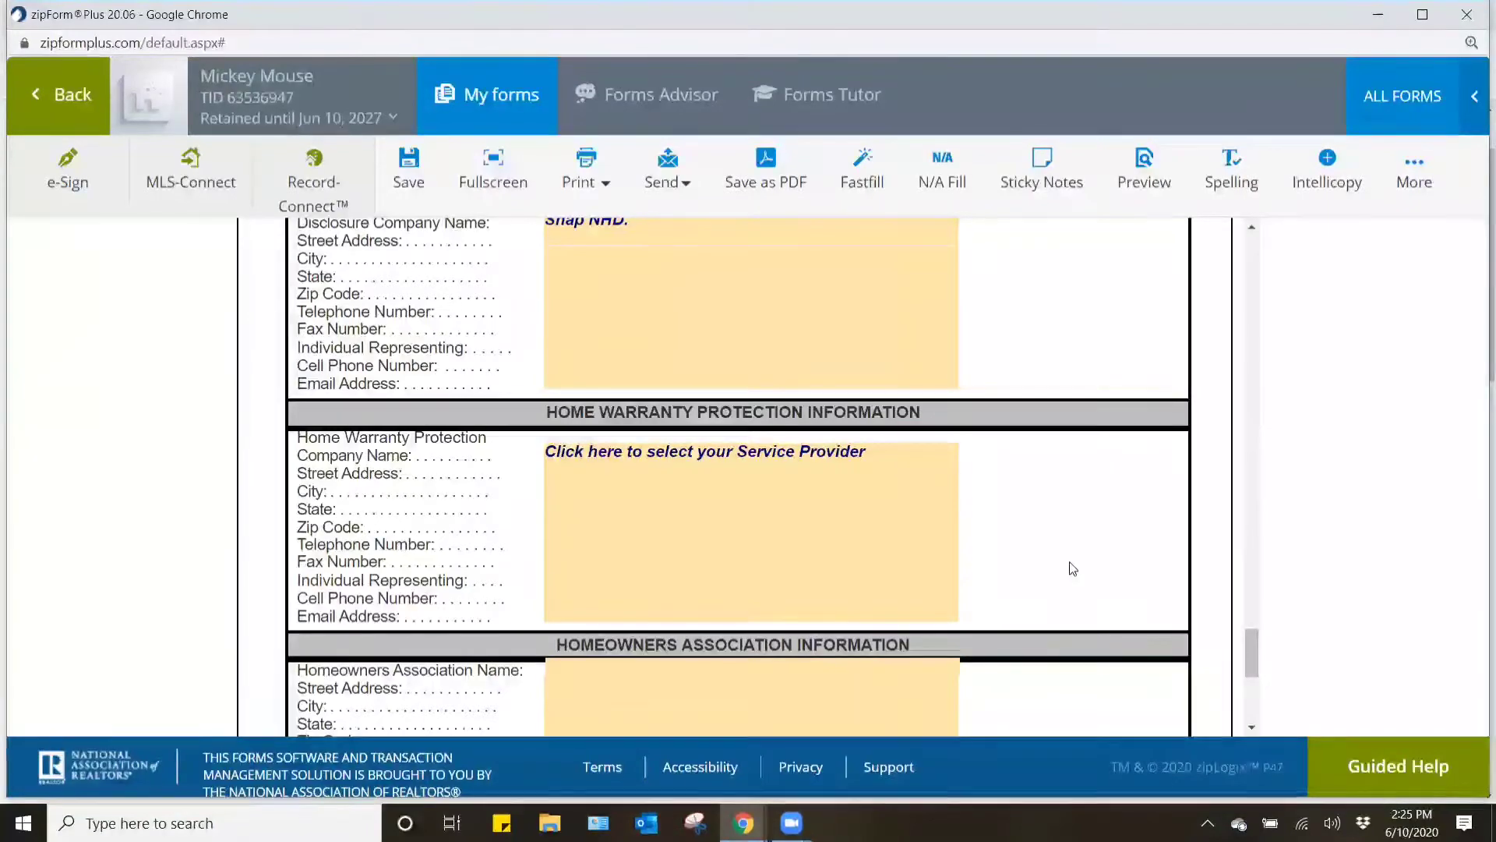
scroll(1072, 564, "down", 1)
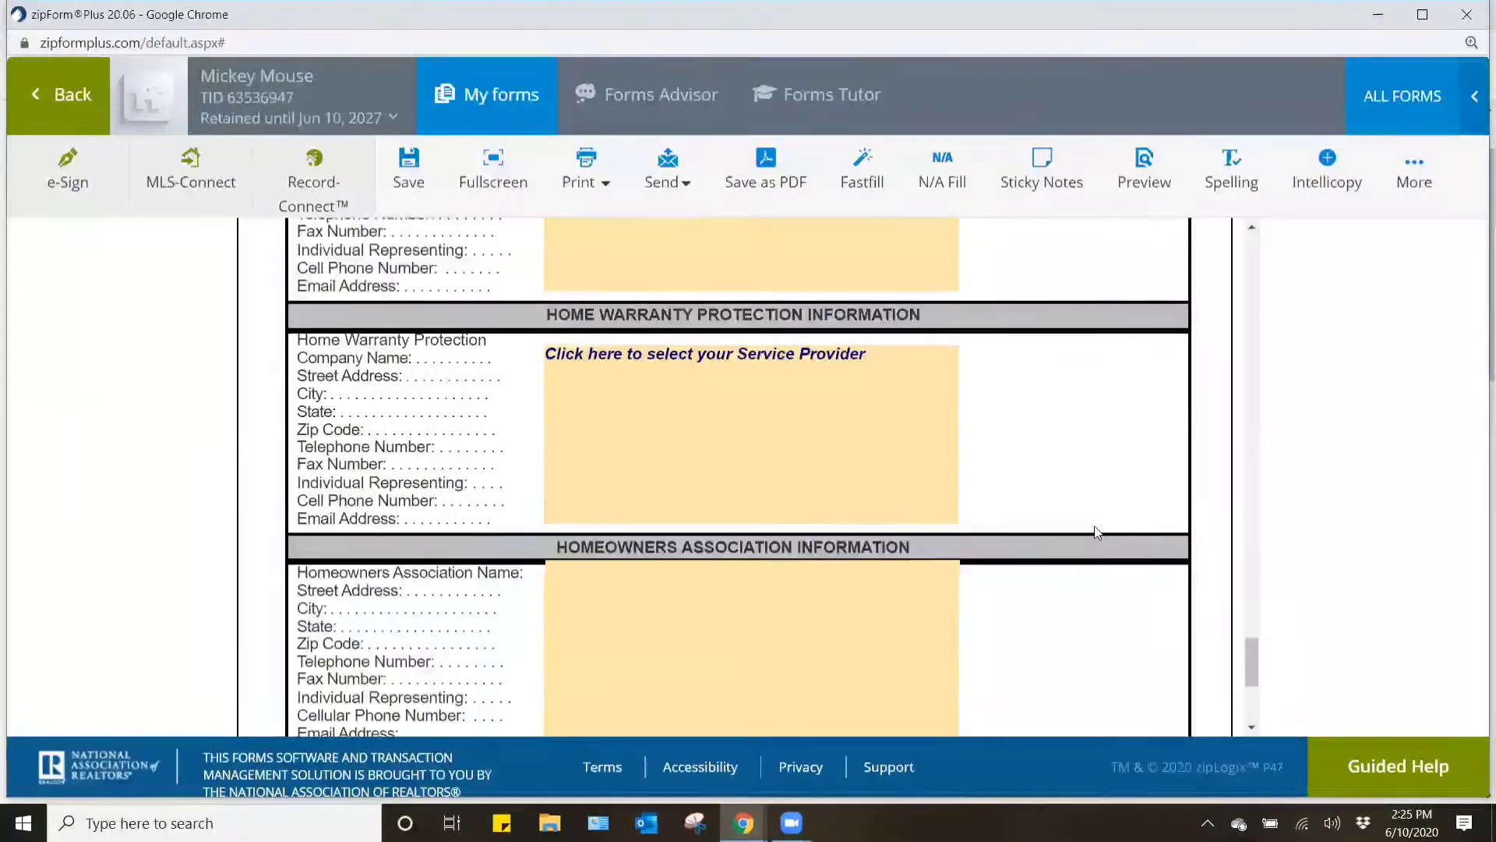
scroll(1095, 525, "down", 2)
scroll(1097, 532, "down", 1)
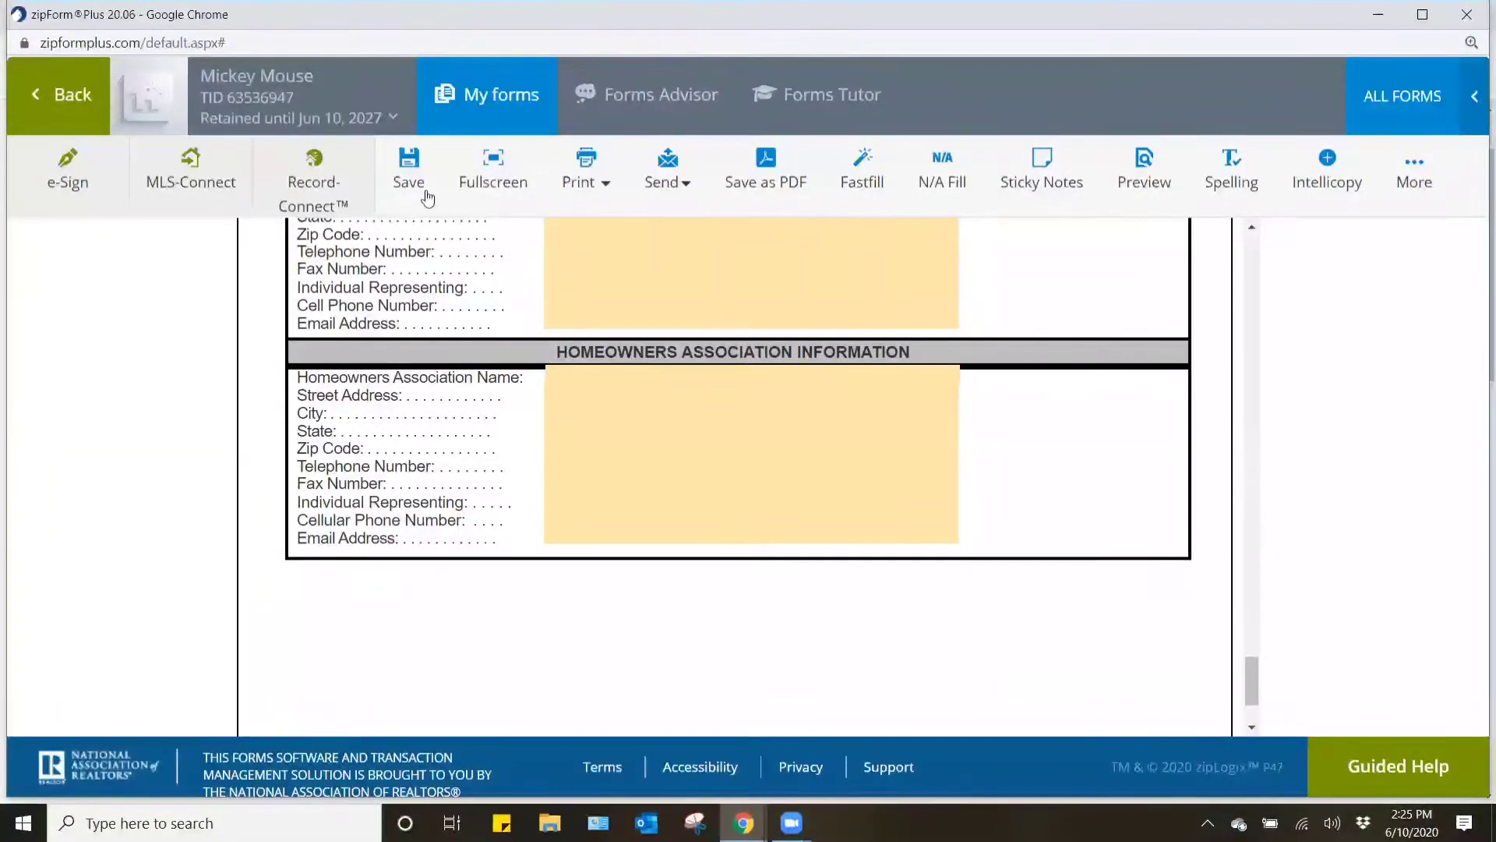
left_click(409, 167)
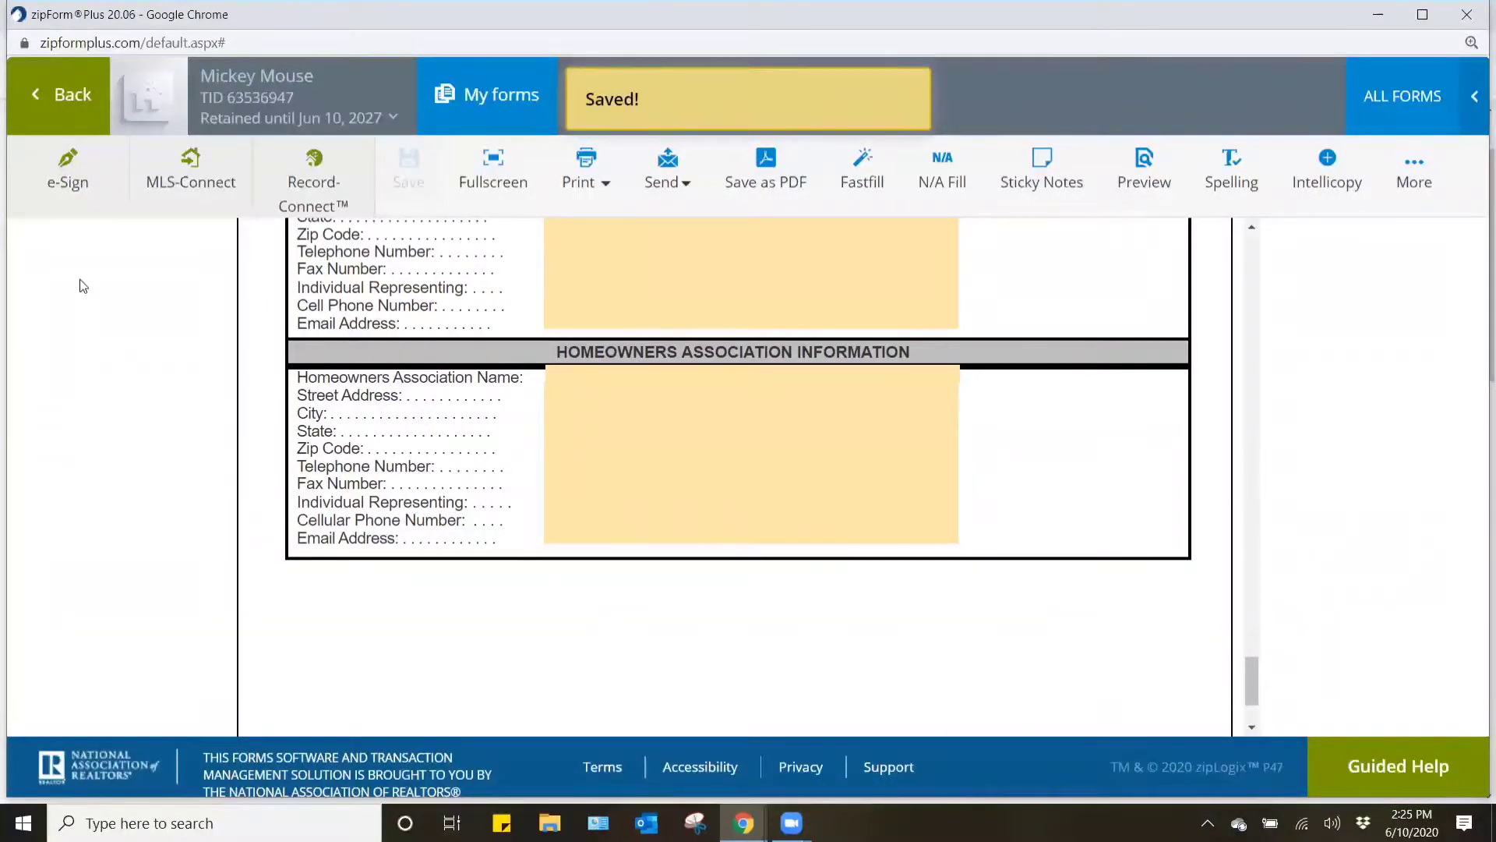
left_click(48, 105)
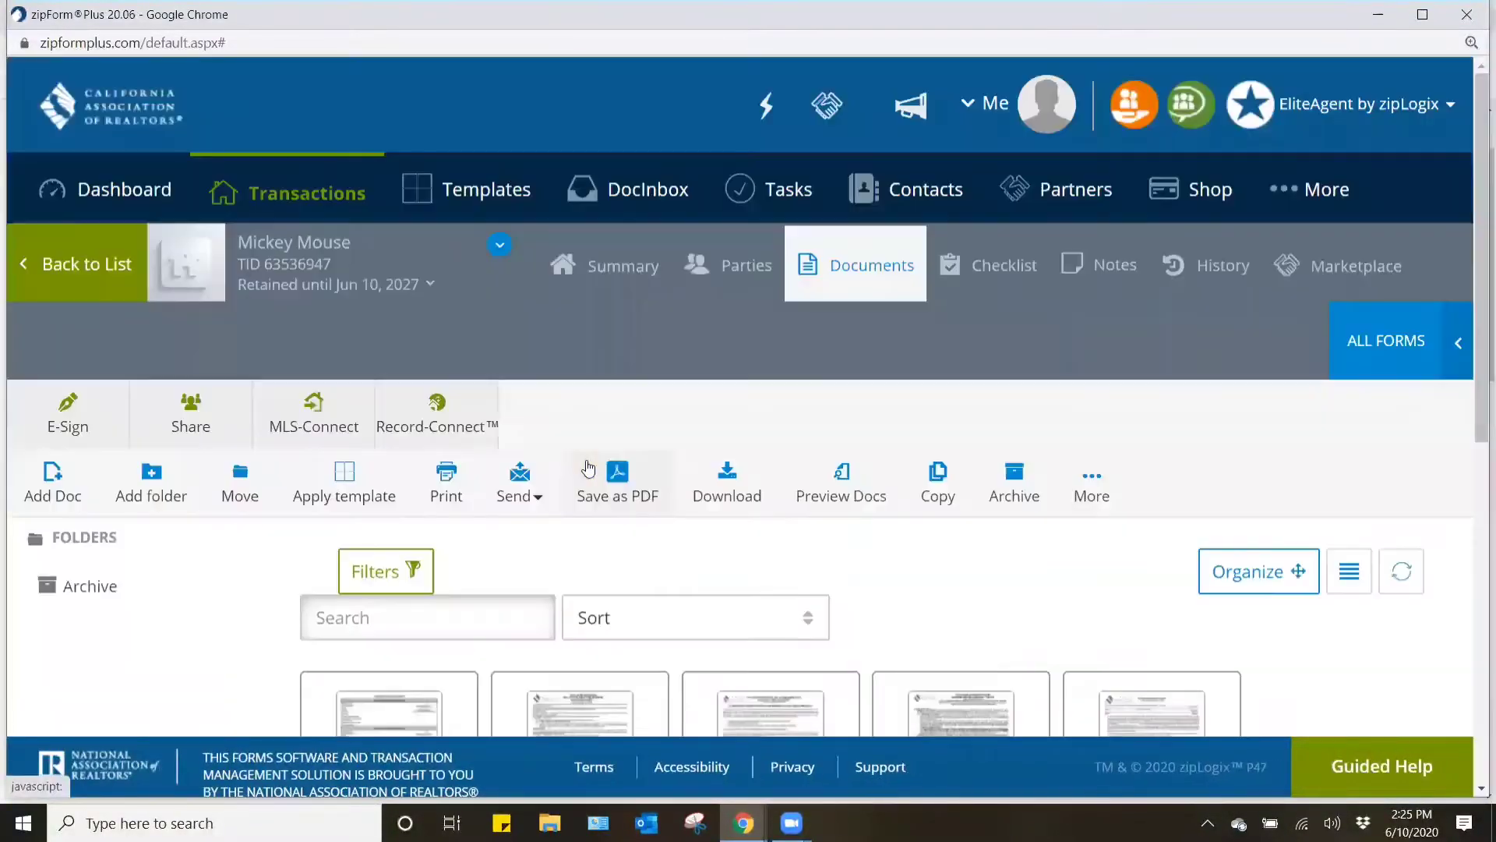
- Open the Disclosure Regarding Real Estate Agency Relationship form and mark the first signer on page 1 as Buyer
scroll(695, 424, "down", 5)
left_click(569, 396)
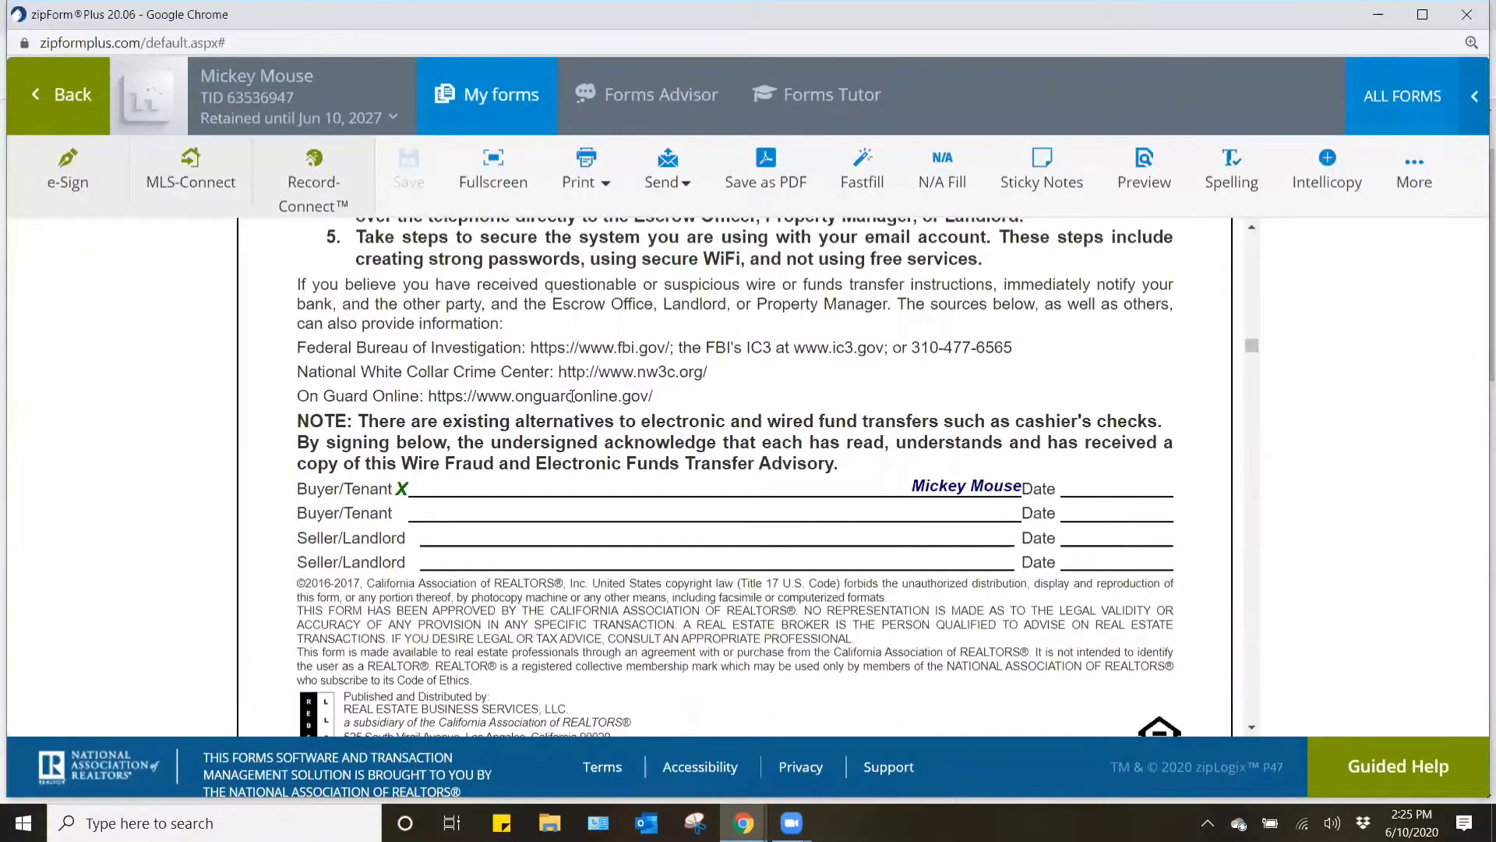
scroll(744, 524, "up", 20)
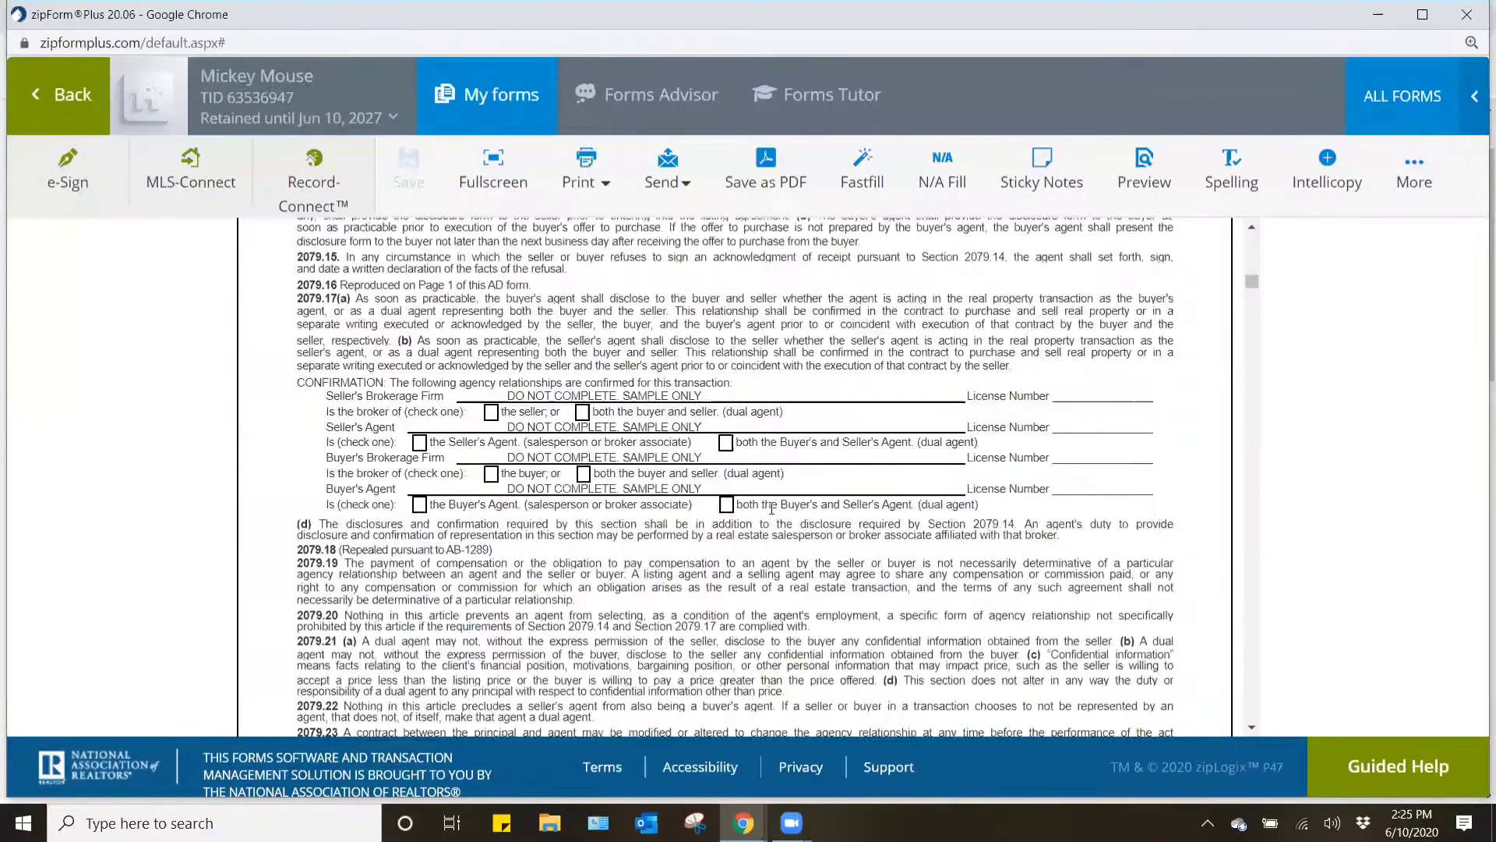
scroll(764, 501, "up", 1)
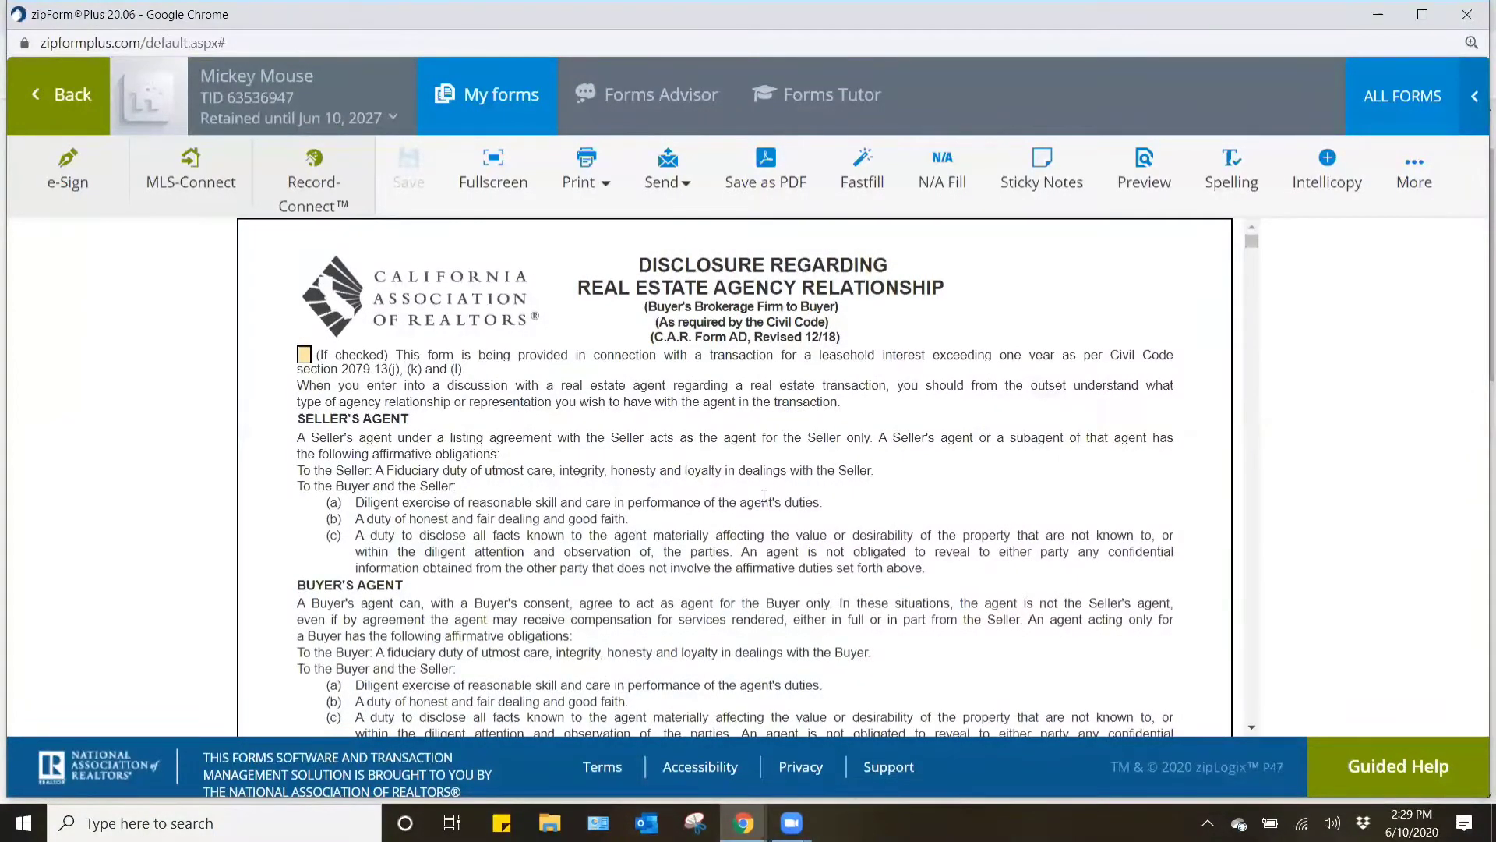
scroll(764, 496, "down", 10)
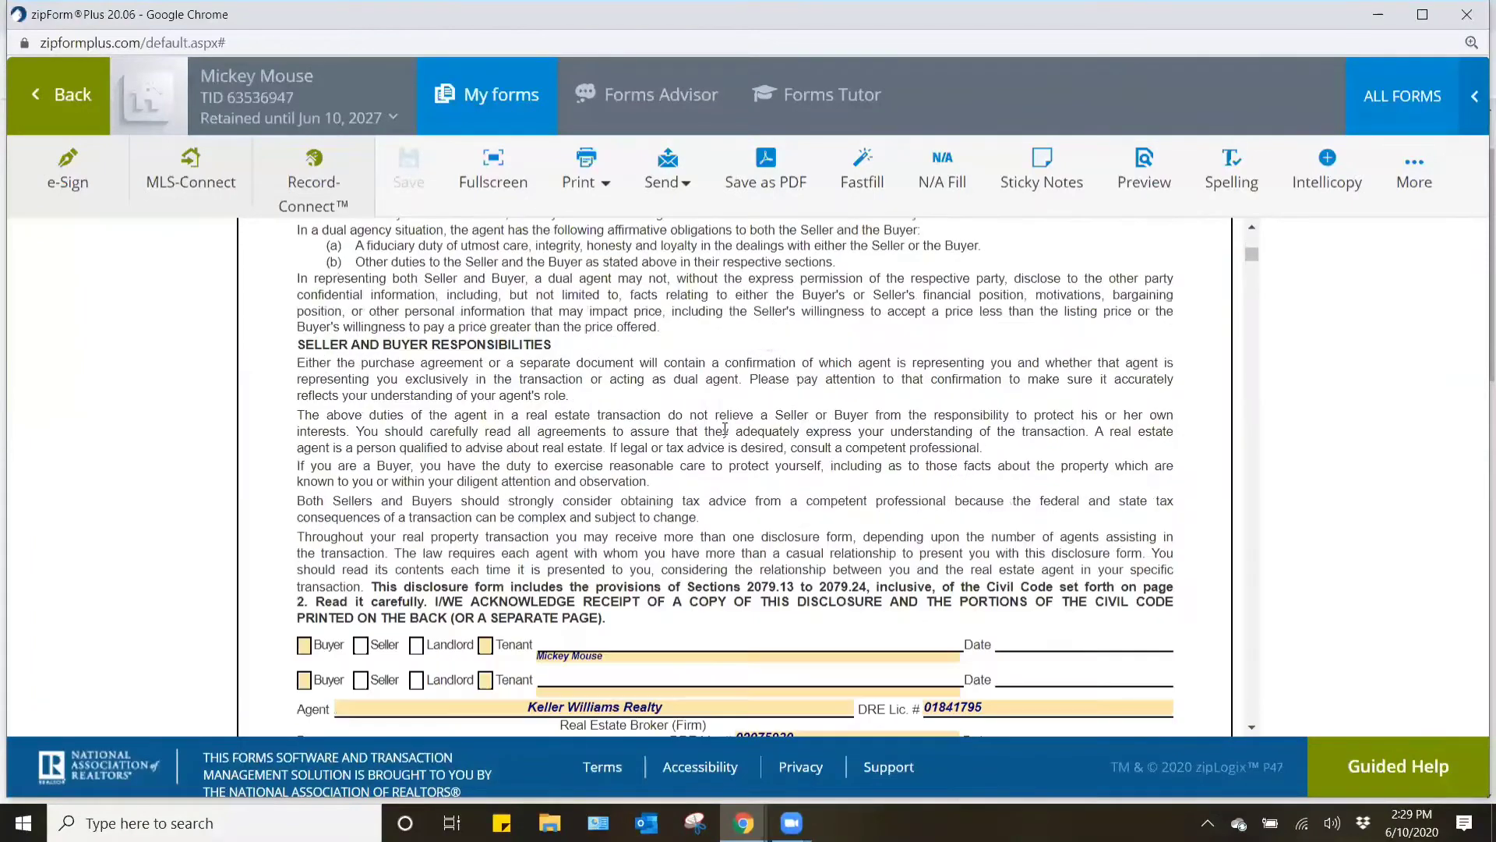
scroll(725, 430, "down", 3)
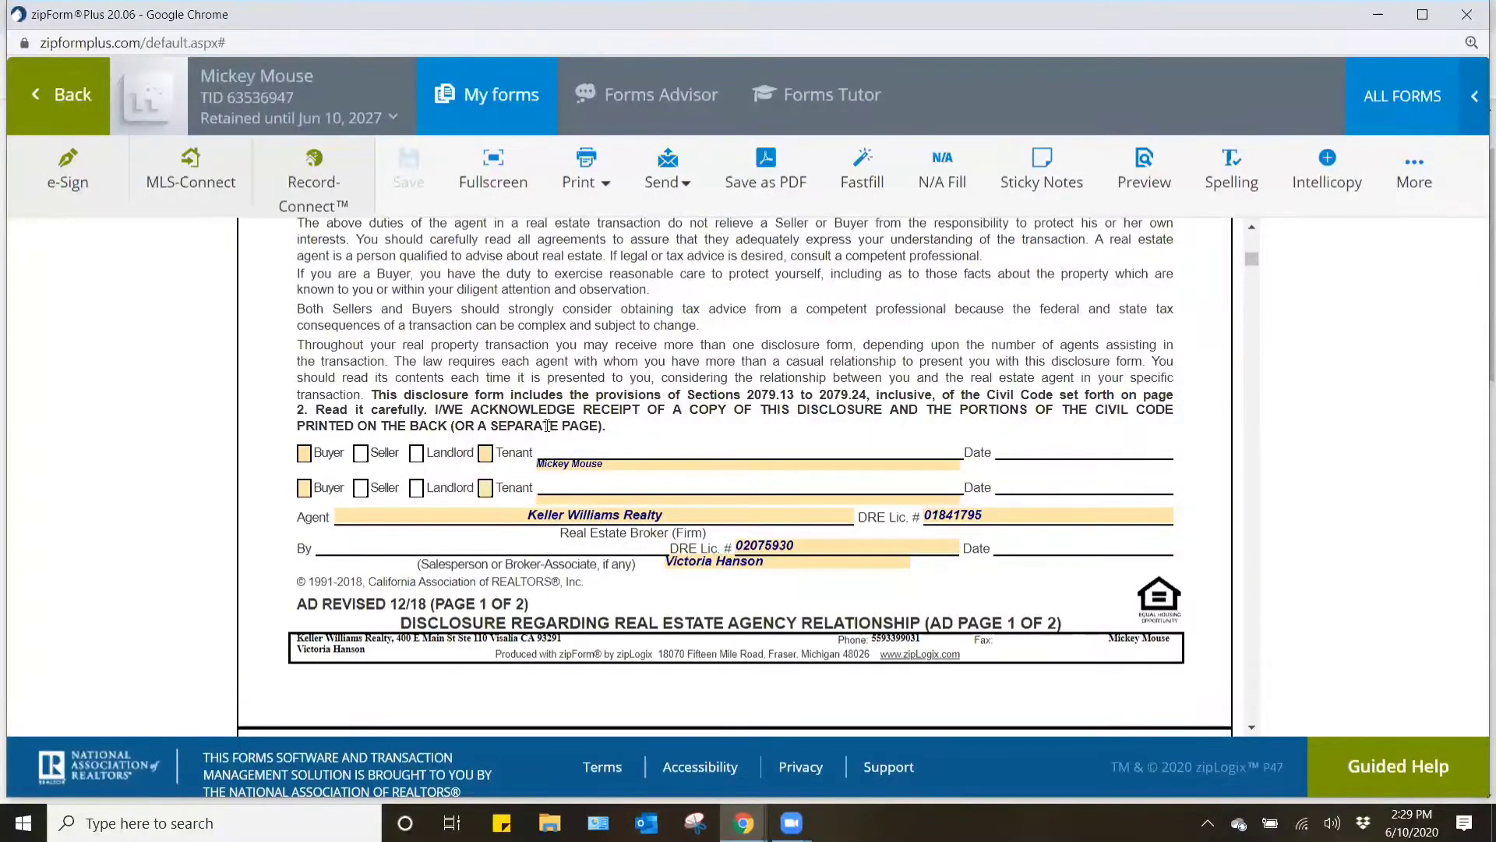
left_click(304, 453)
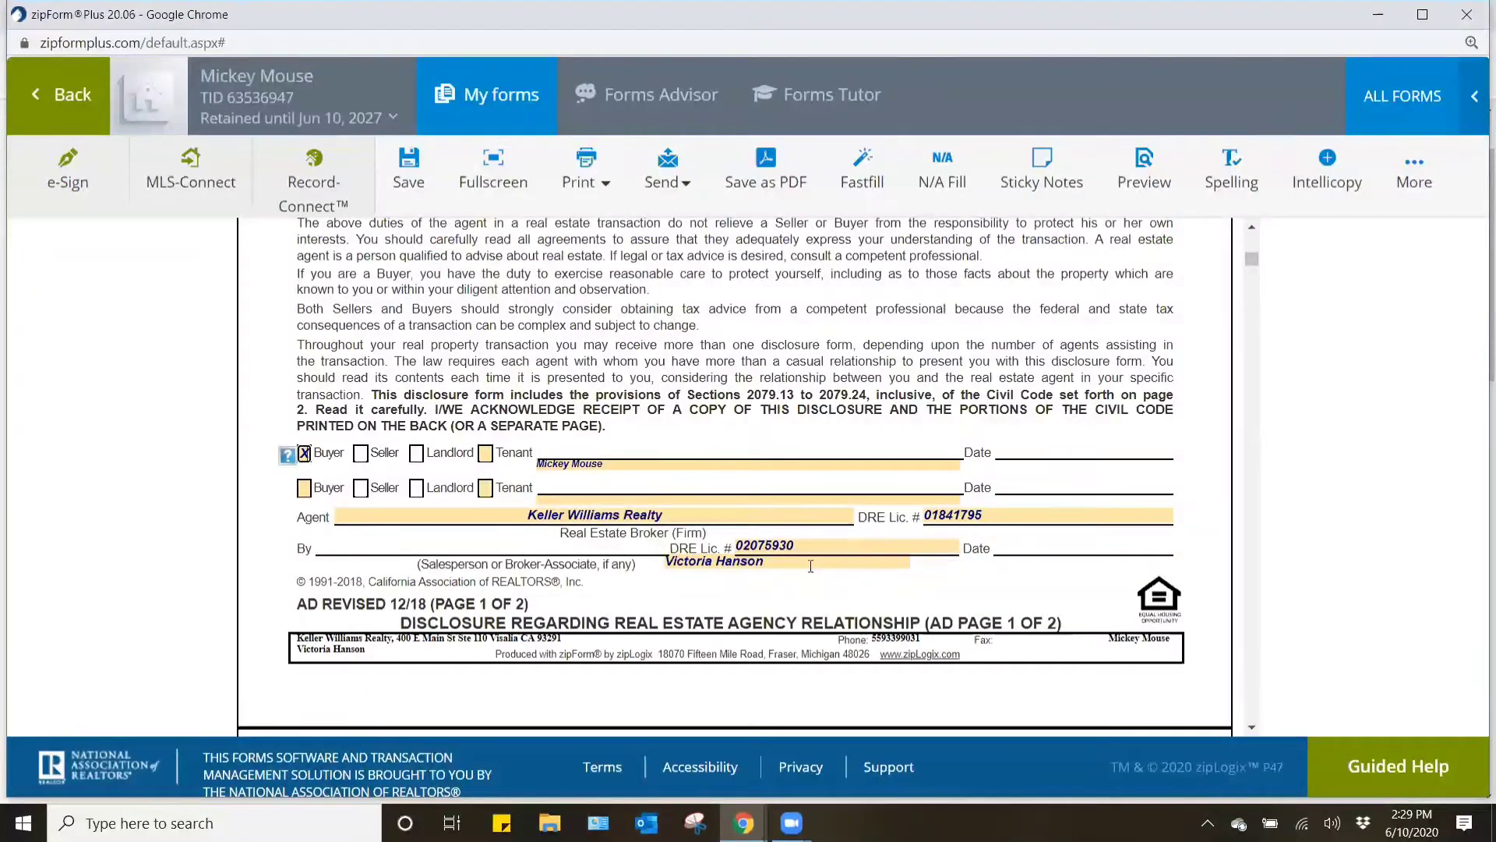
- Review page 2 of the agency disclosure and the Possible Representation of More Than One Buyer or Seller form through its signature section
scroll(810, 565, "down", 9)
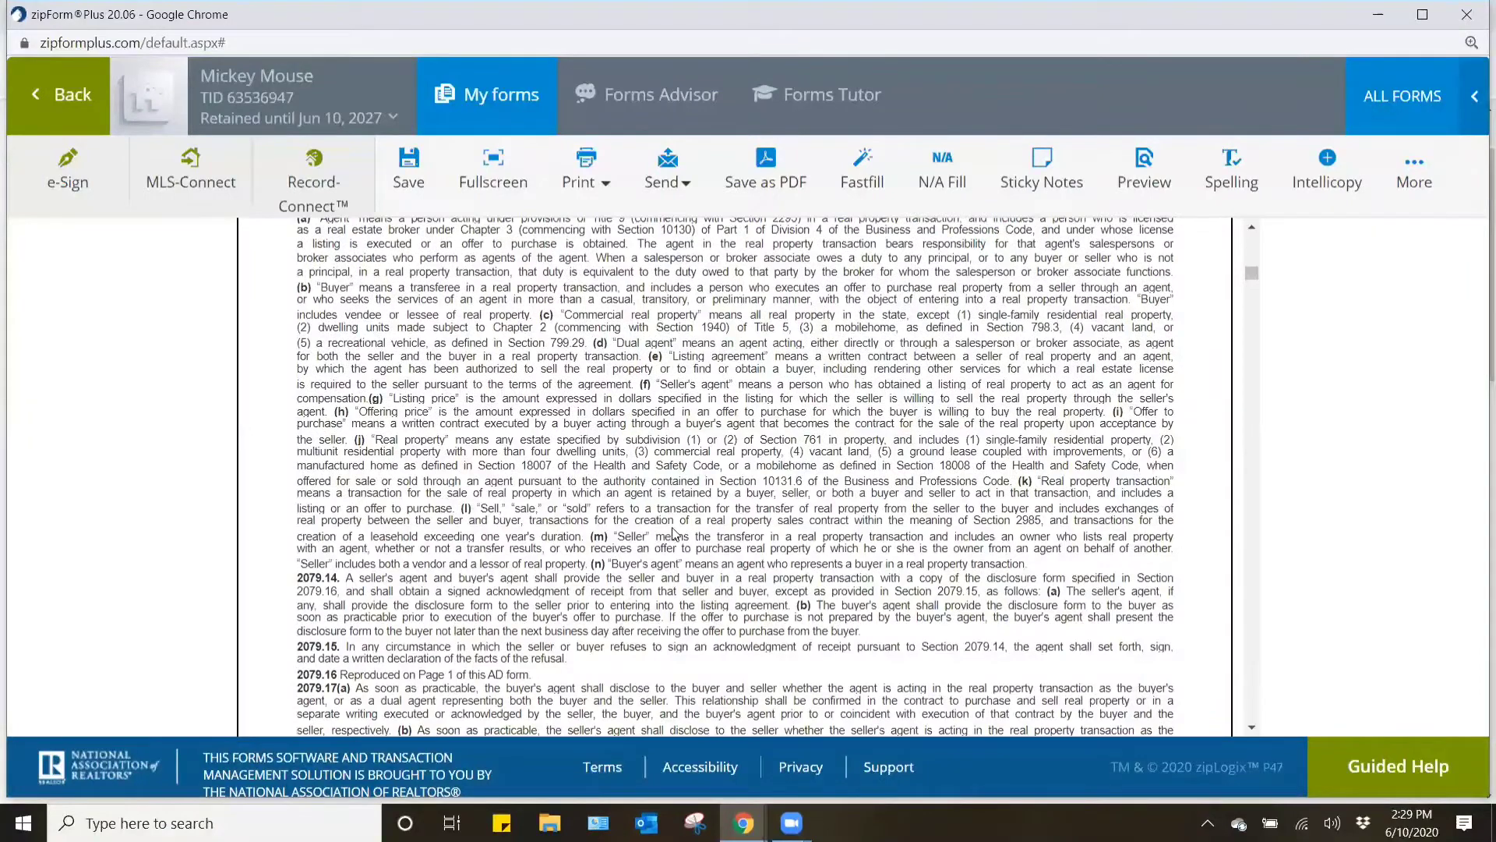
scroll(675, 534, "down", 2)
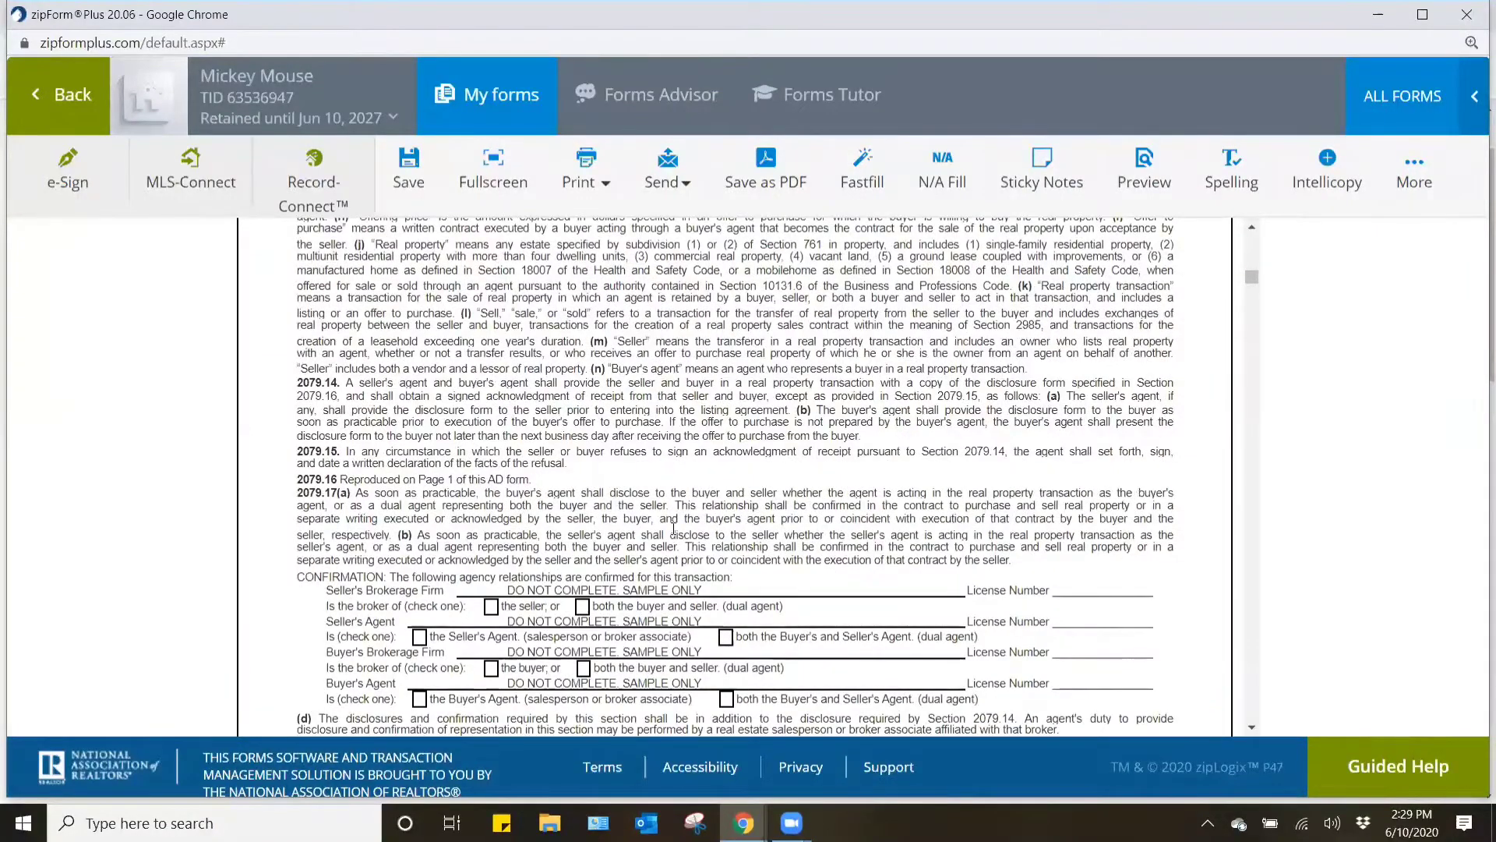
scroll(679, 521, "down", 3)
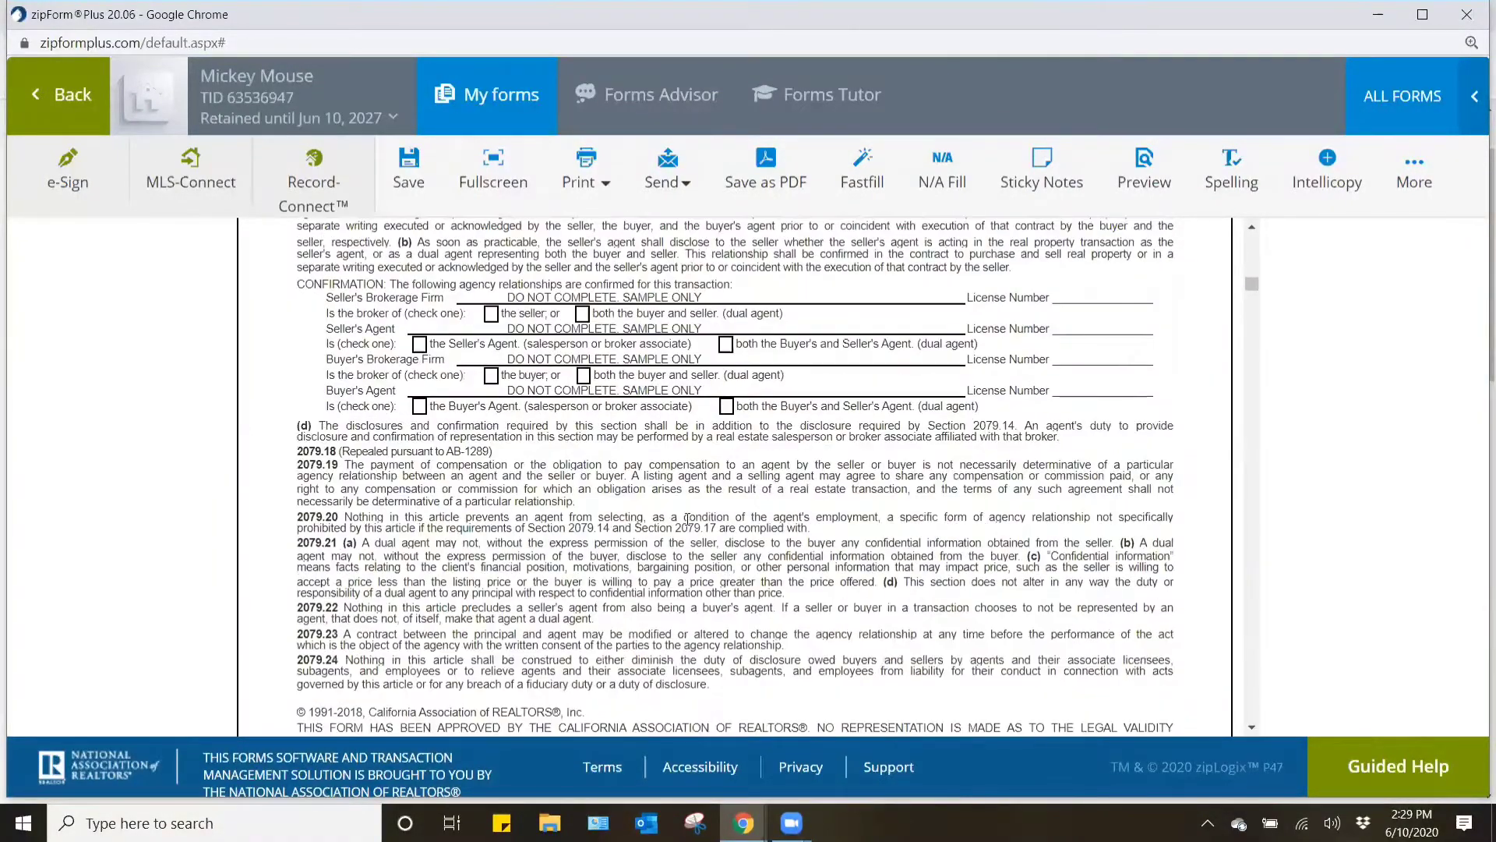
scroll(687, 518, "down", 3)
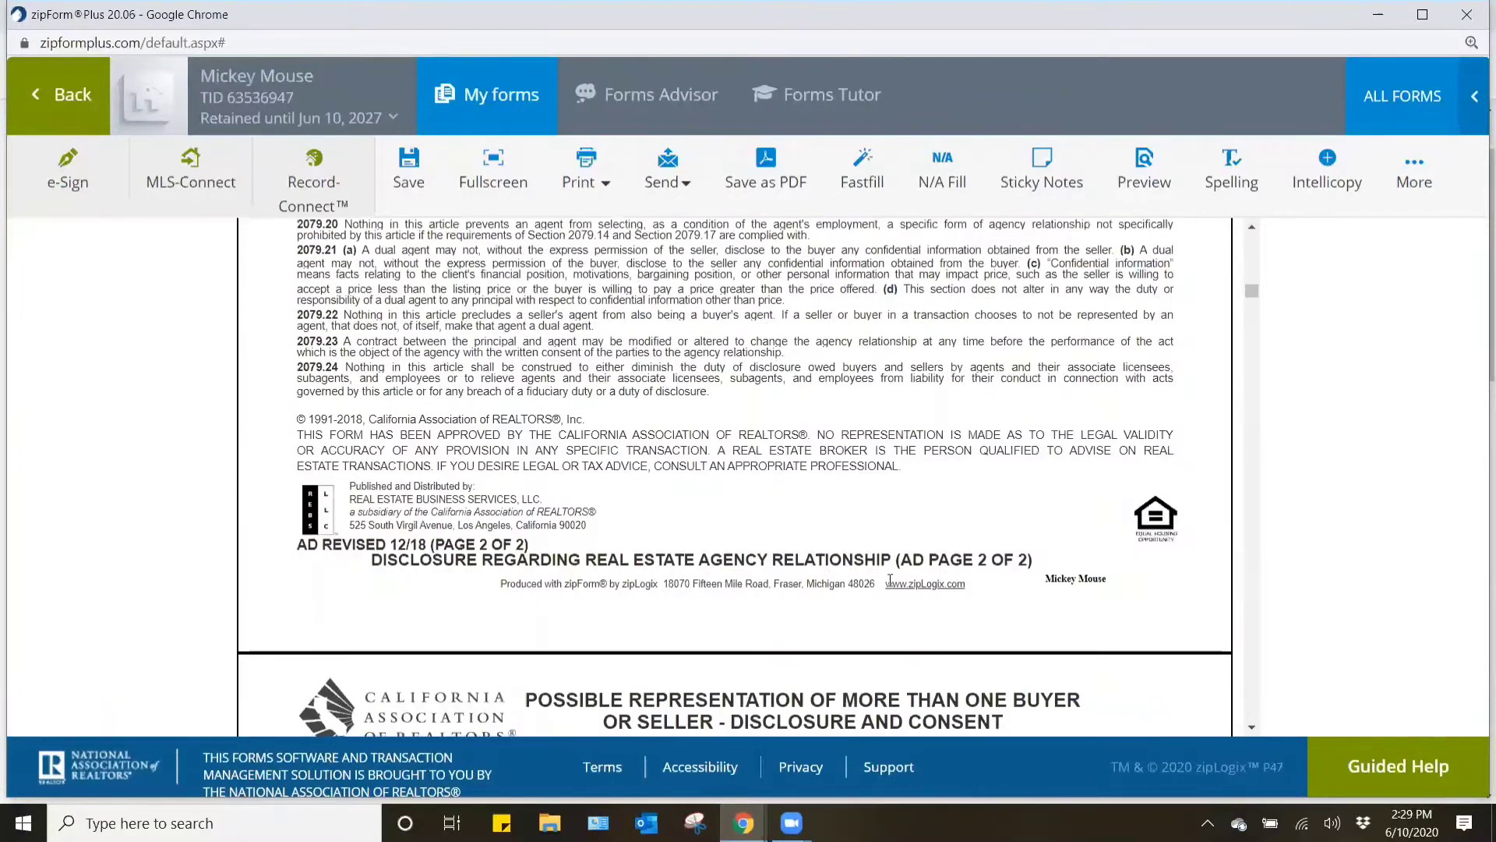
scroll(625, 568, "down", 3)
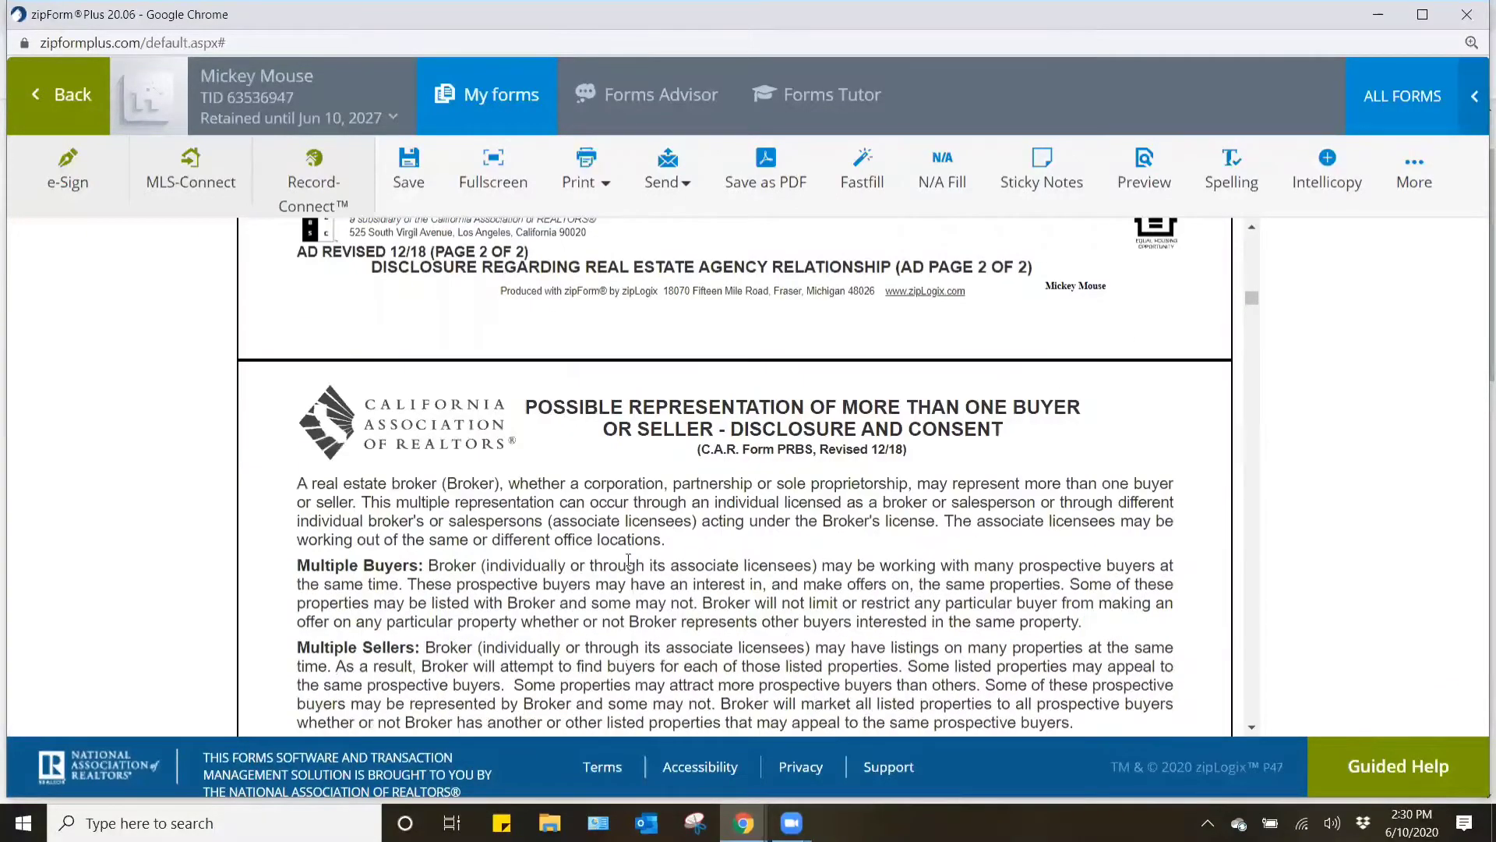
scroll(628, 559, "down", 5)
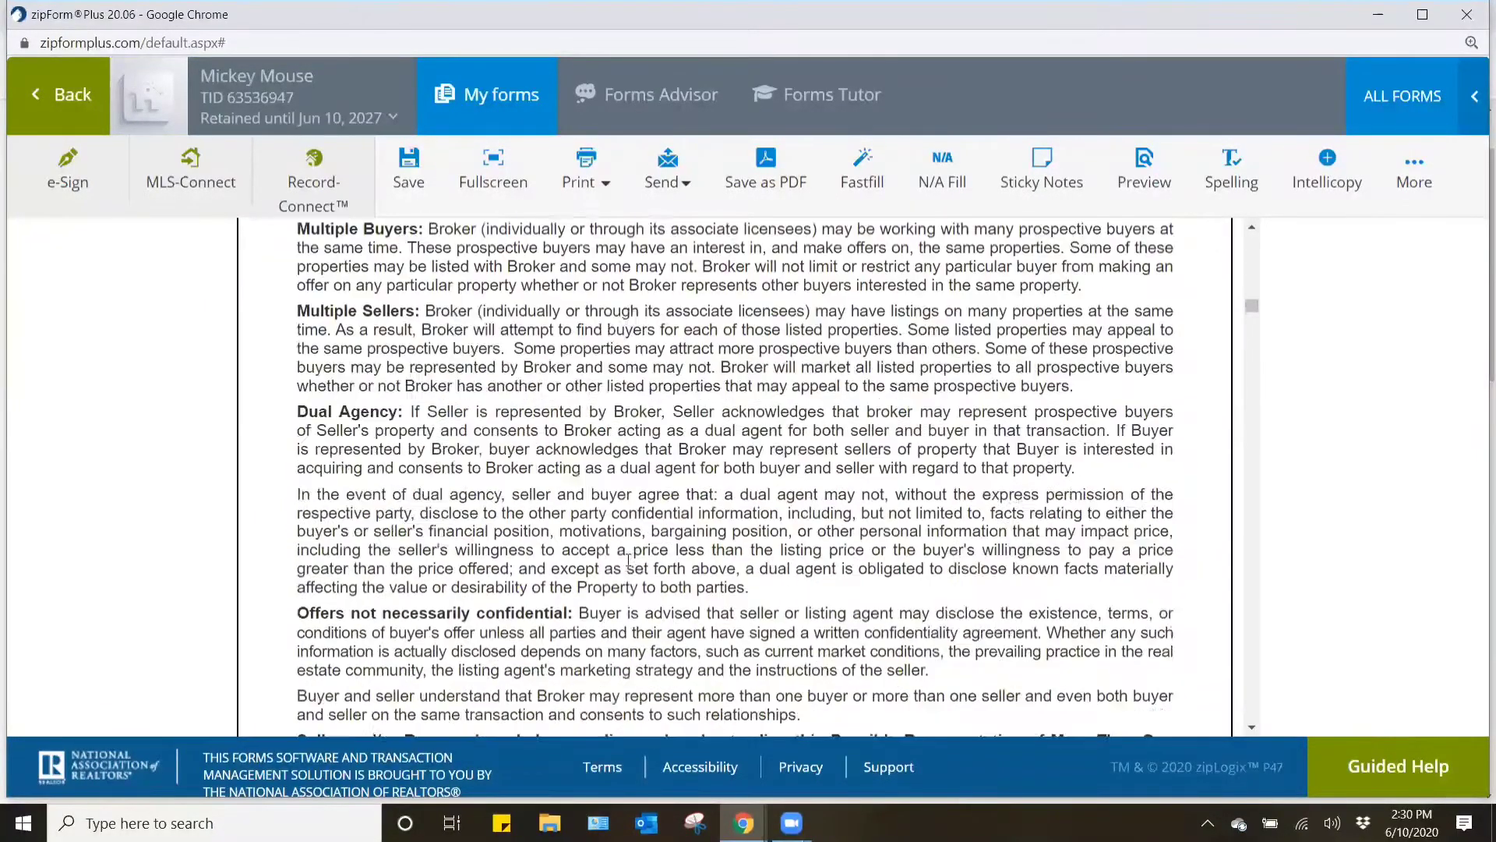
scroll(628, 558, "down", 2)
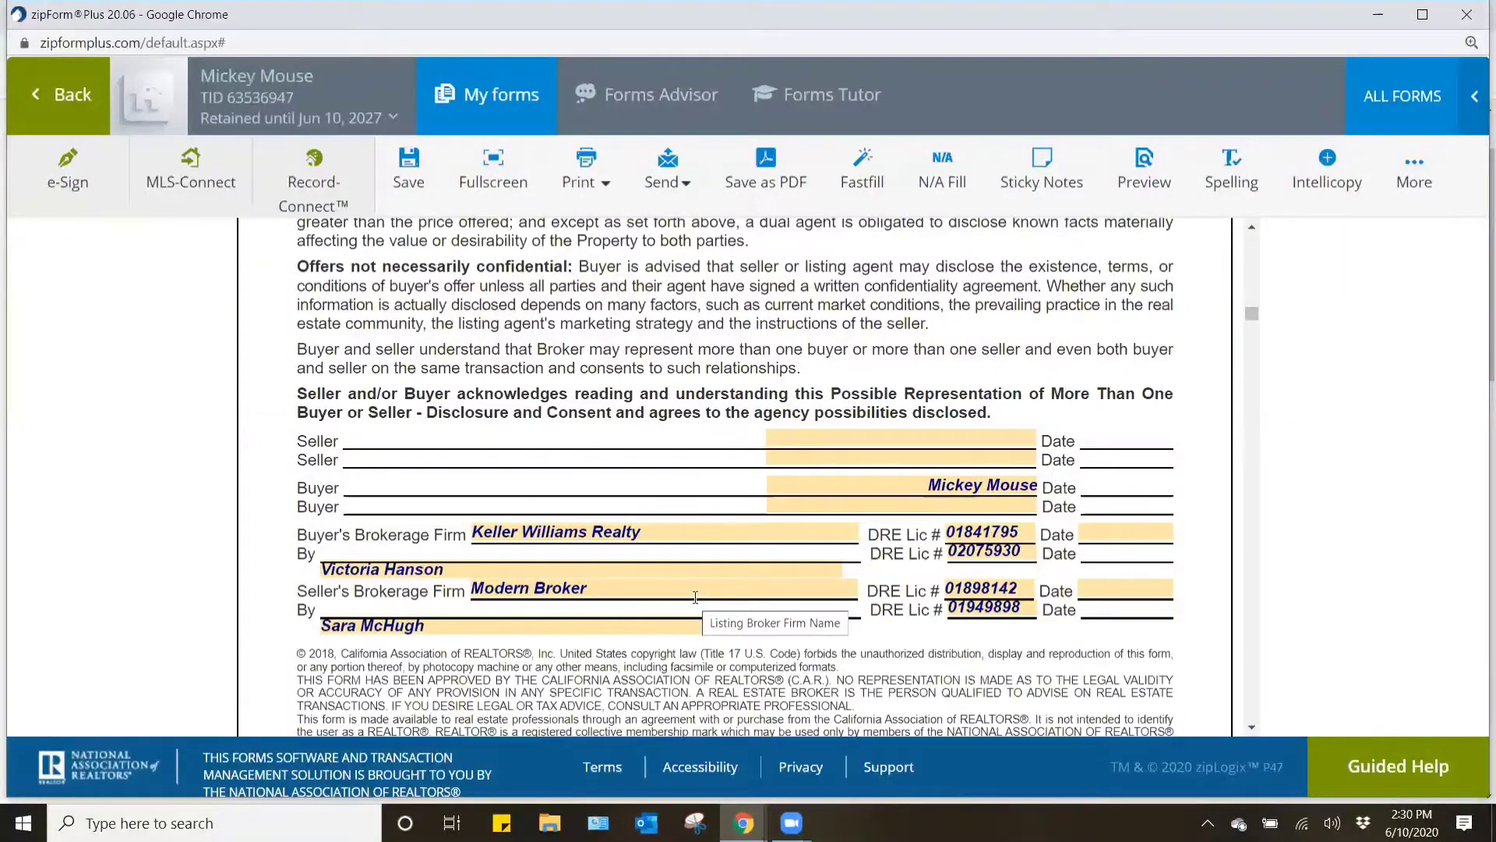
- Review the Wire Fraud and Electronic Funds Transfer Advisory through its signature lines and continue to the Residential Purchase Agreement
scroll(695, 597, "down", 7)
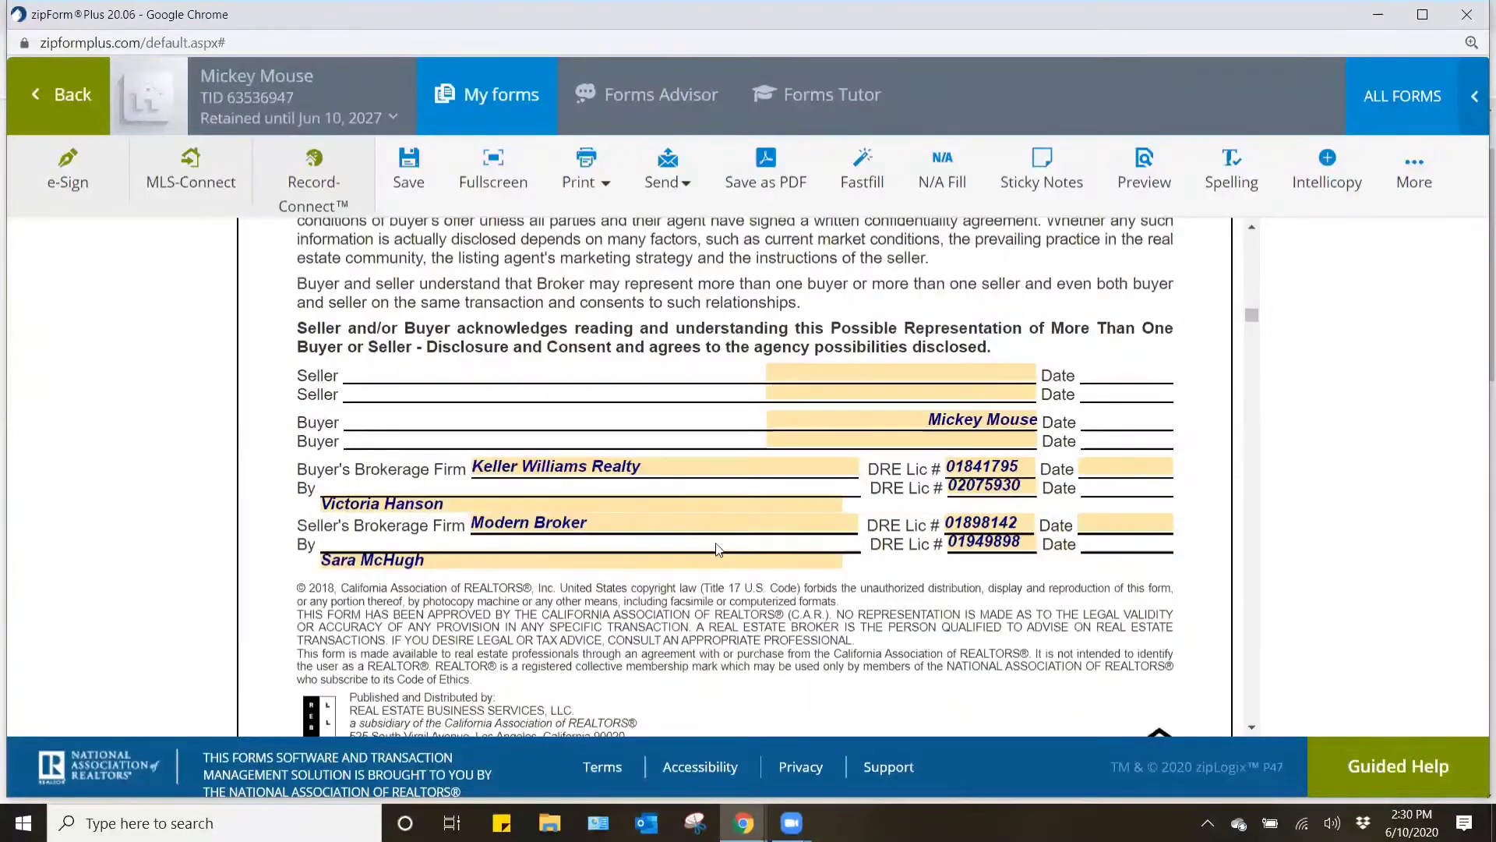
scroll(722, 536, "down", 2)
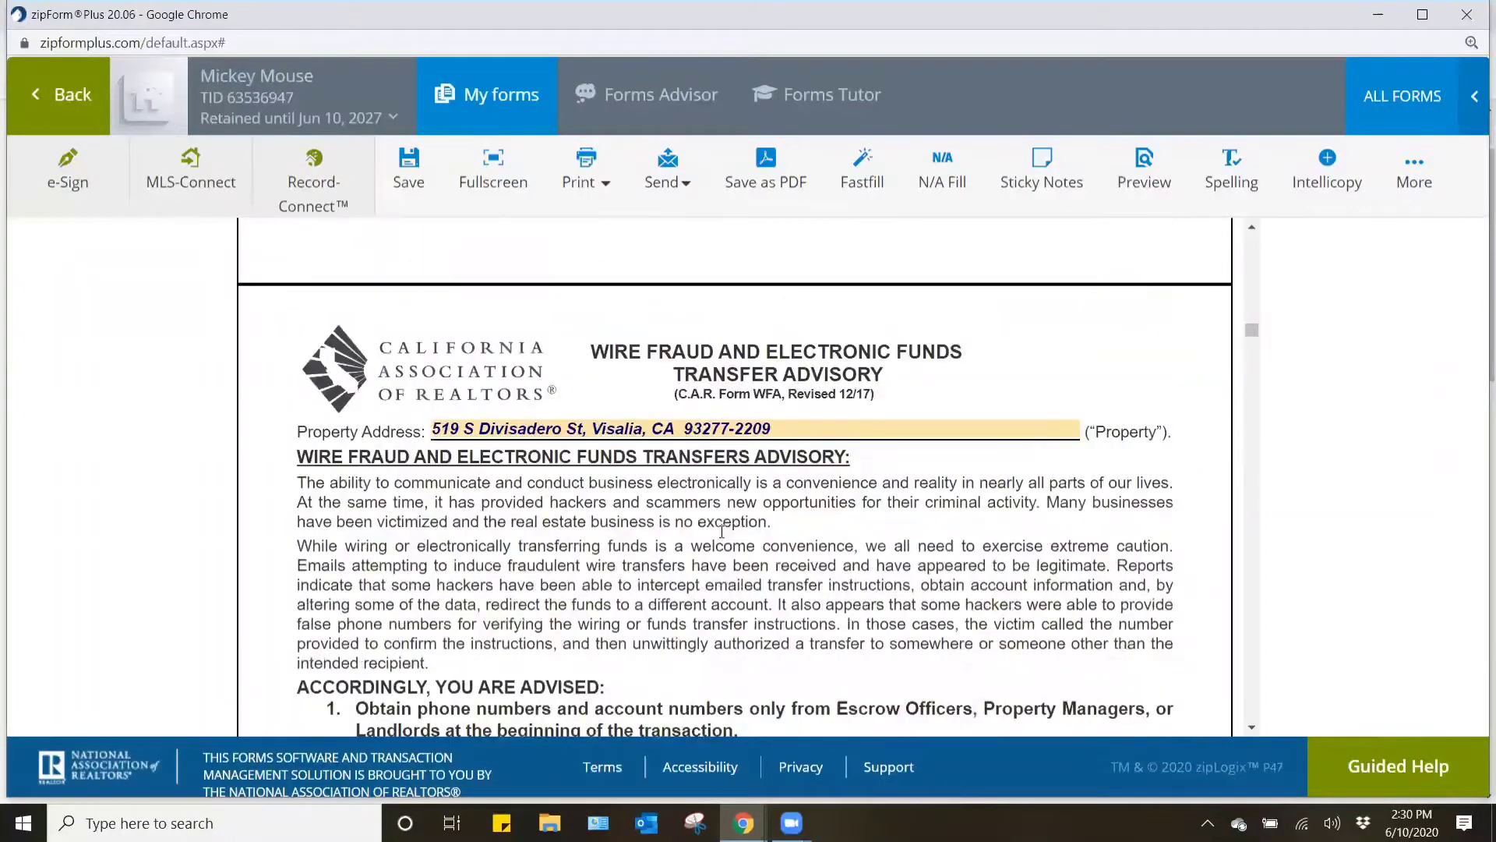
scroll(724, 538, "down", 6)
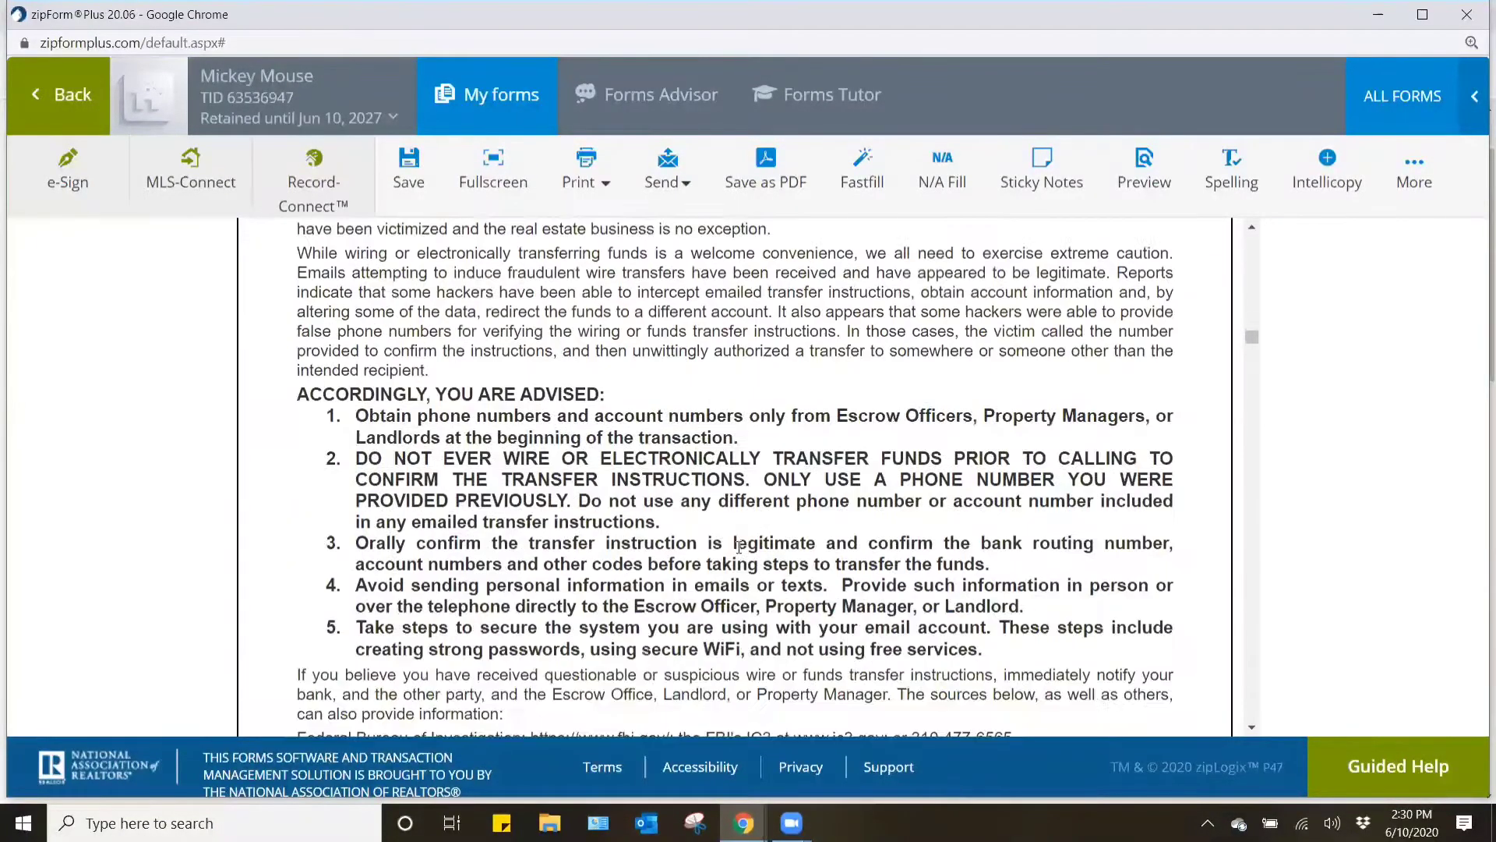
scroll(738, 548, "down", 5)
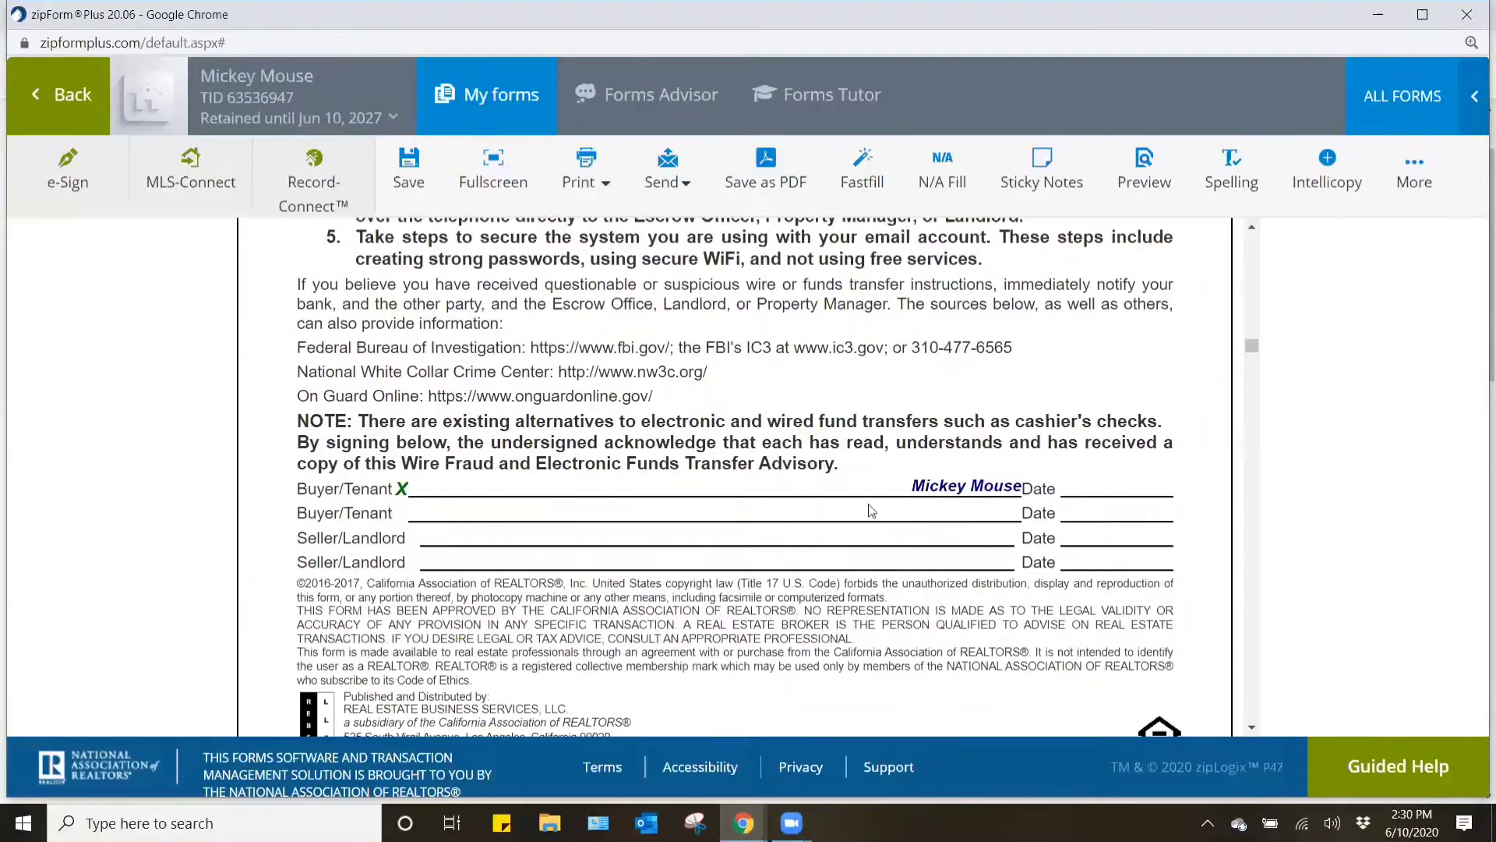
scroll(889, 533, "down", 6)
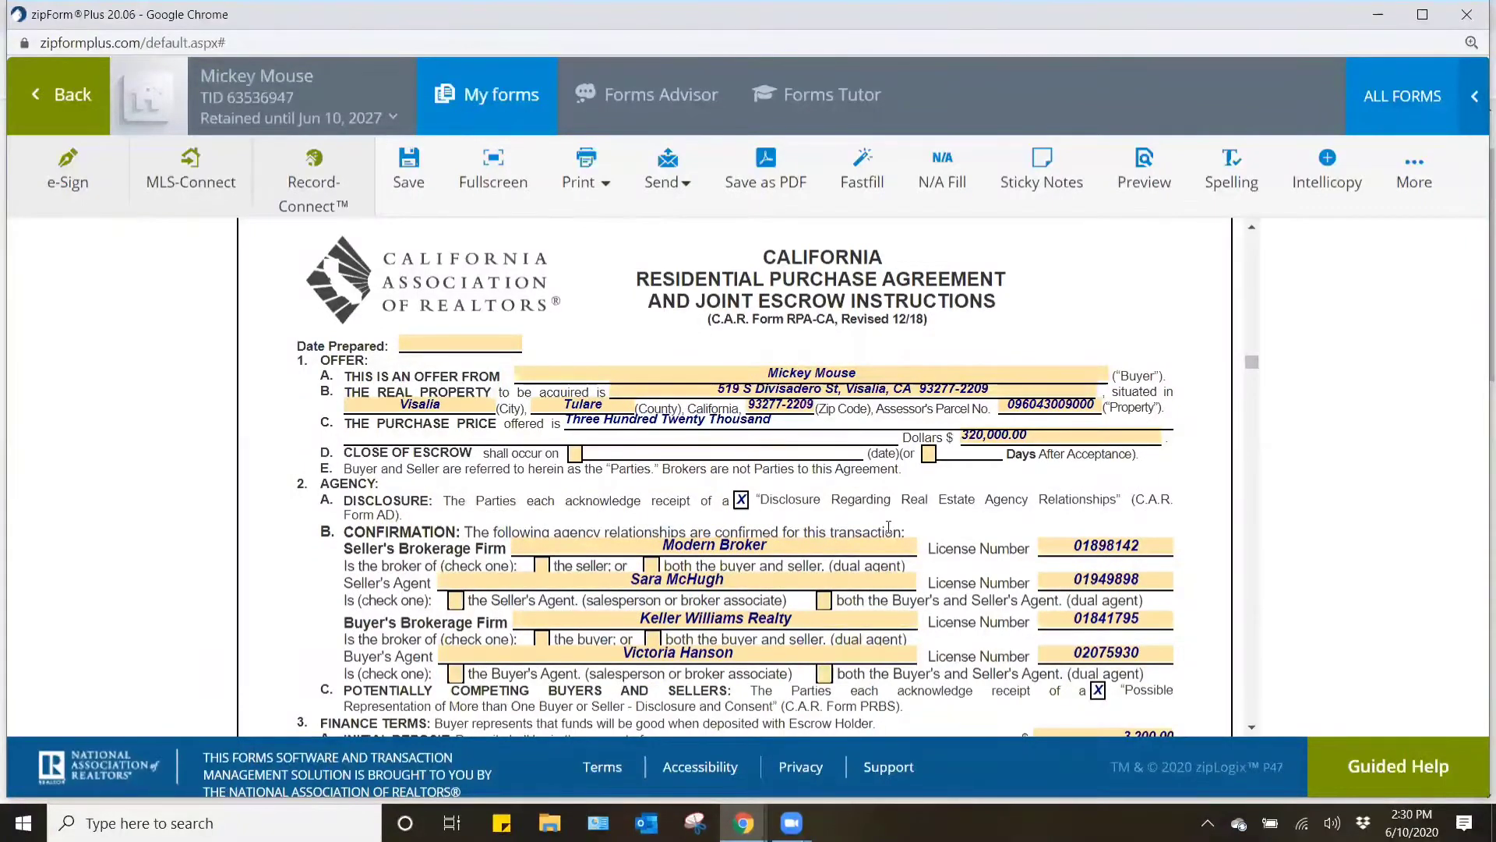
- Set the purchase agreement's Date Prepared to 06/10/2020 and the close of escrow to 30 days after acceptance
left_click(463, 342)
left_click(544, 502)
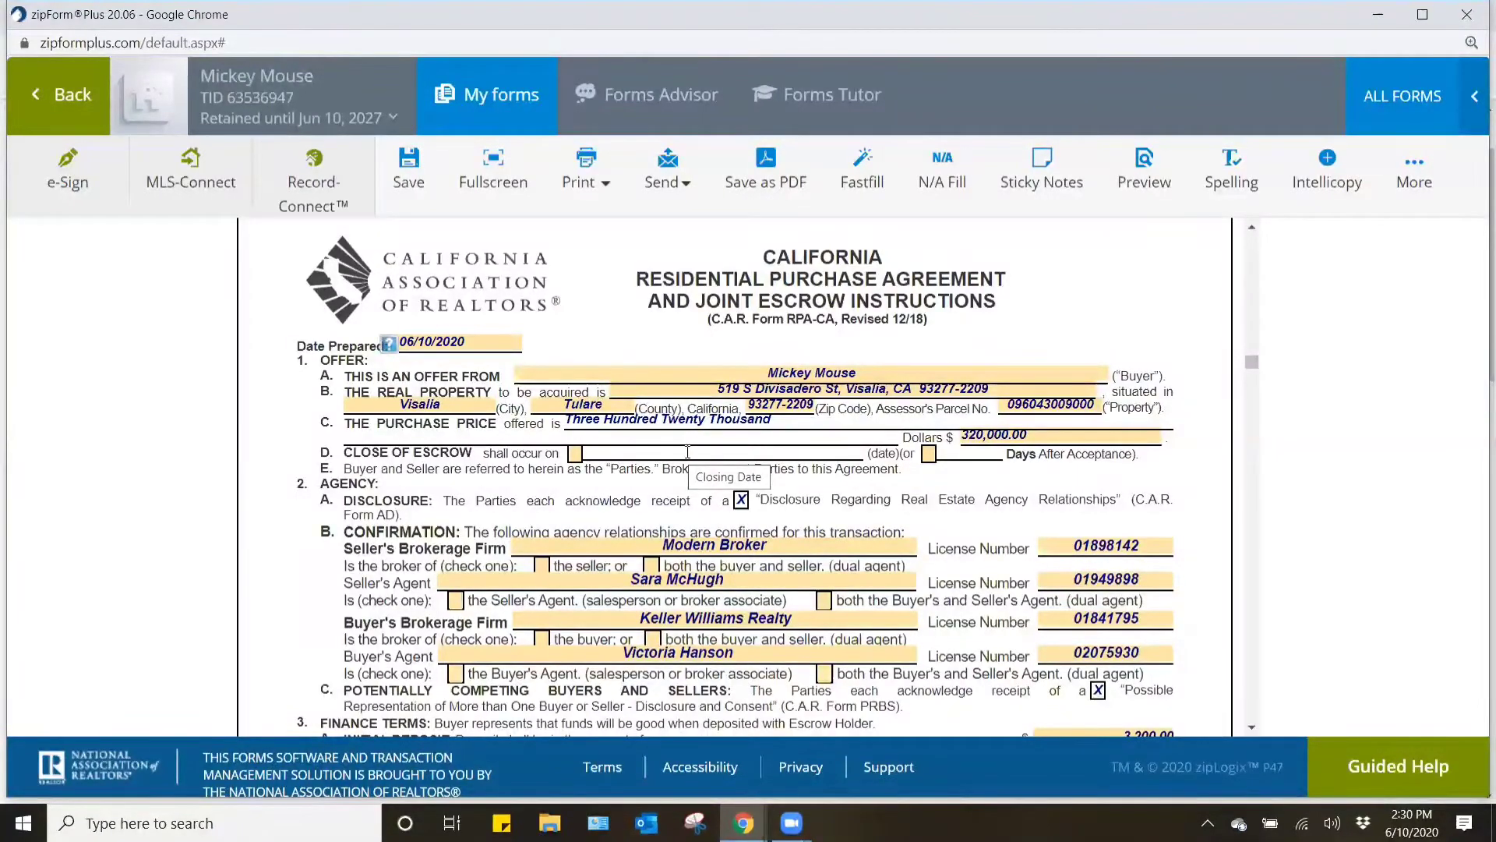
left_click(929, 453)
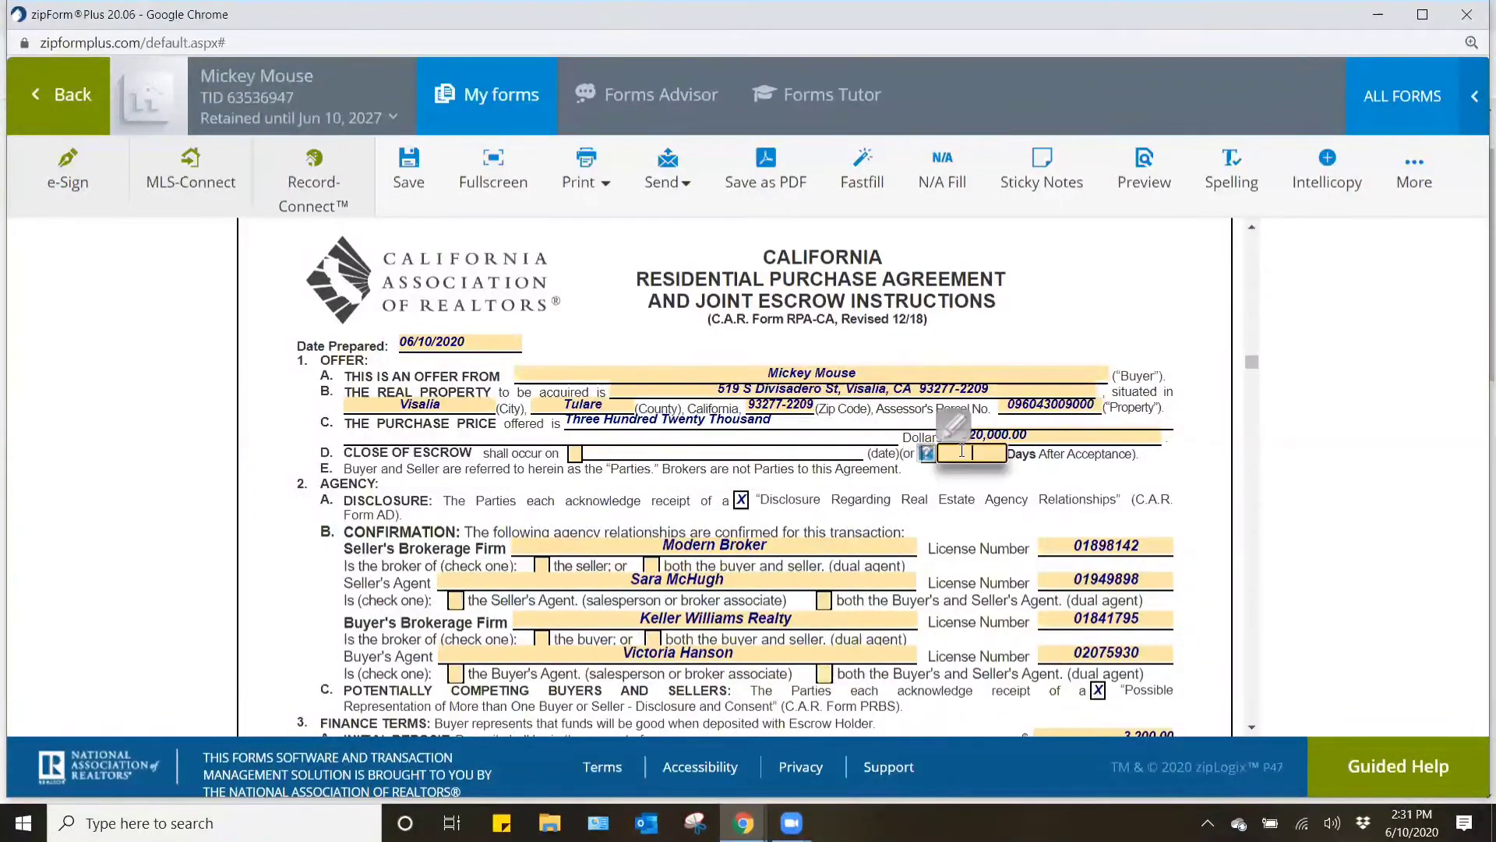
type("30")
left_click(964, 531)
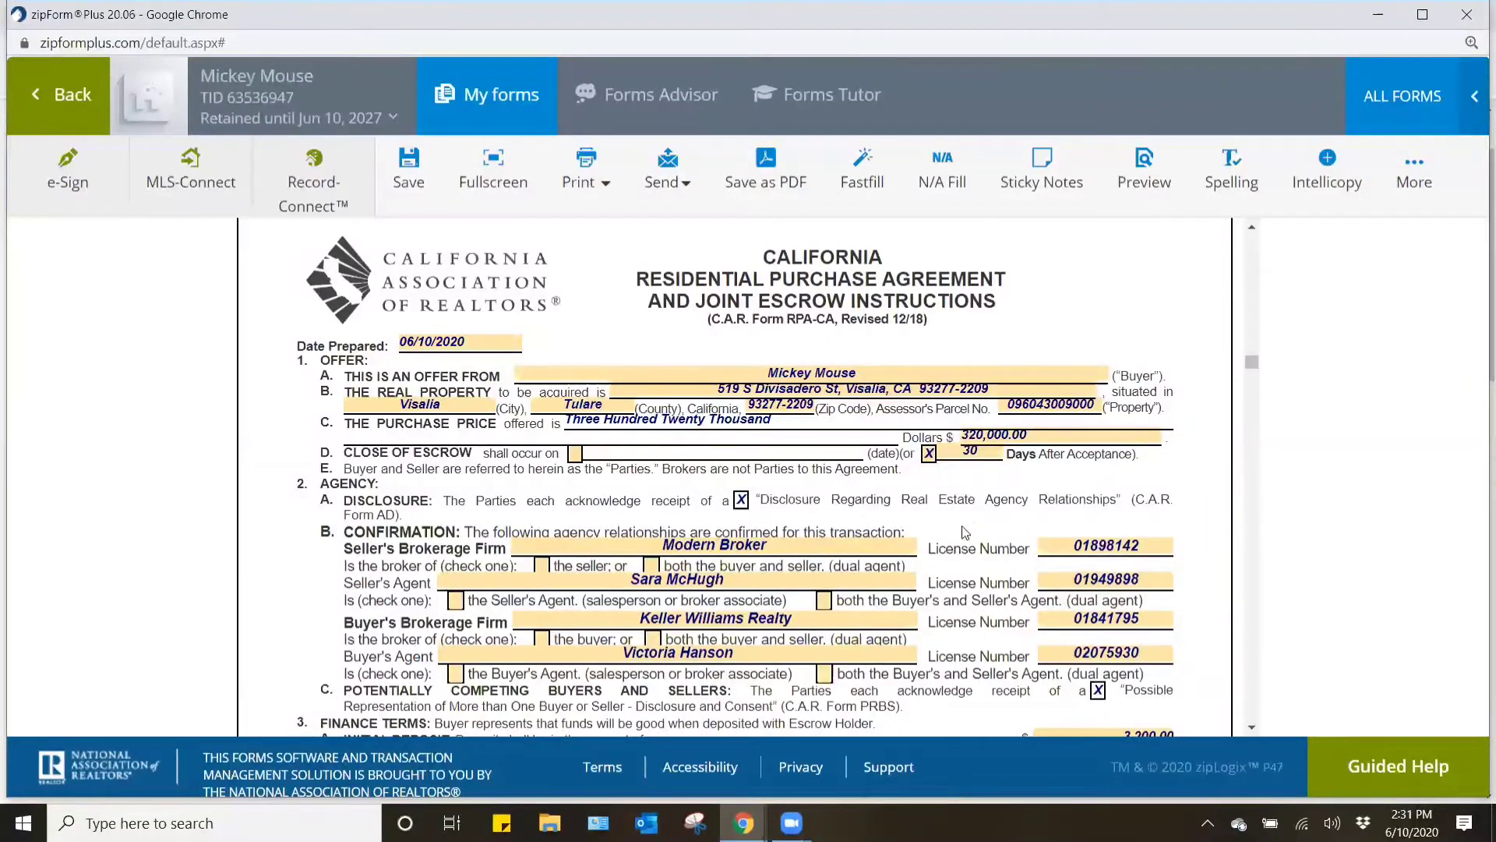
- In the agency confirmation, mark the seller's brokerage and agent as representing only the seller, and the buyer's brokerage and agent only the buyer
scroll(965, 531, "down", 2)
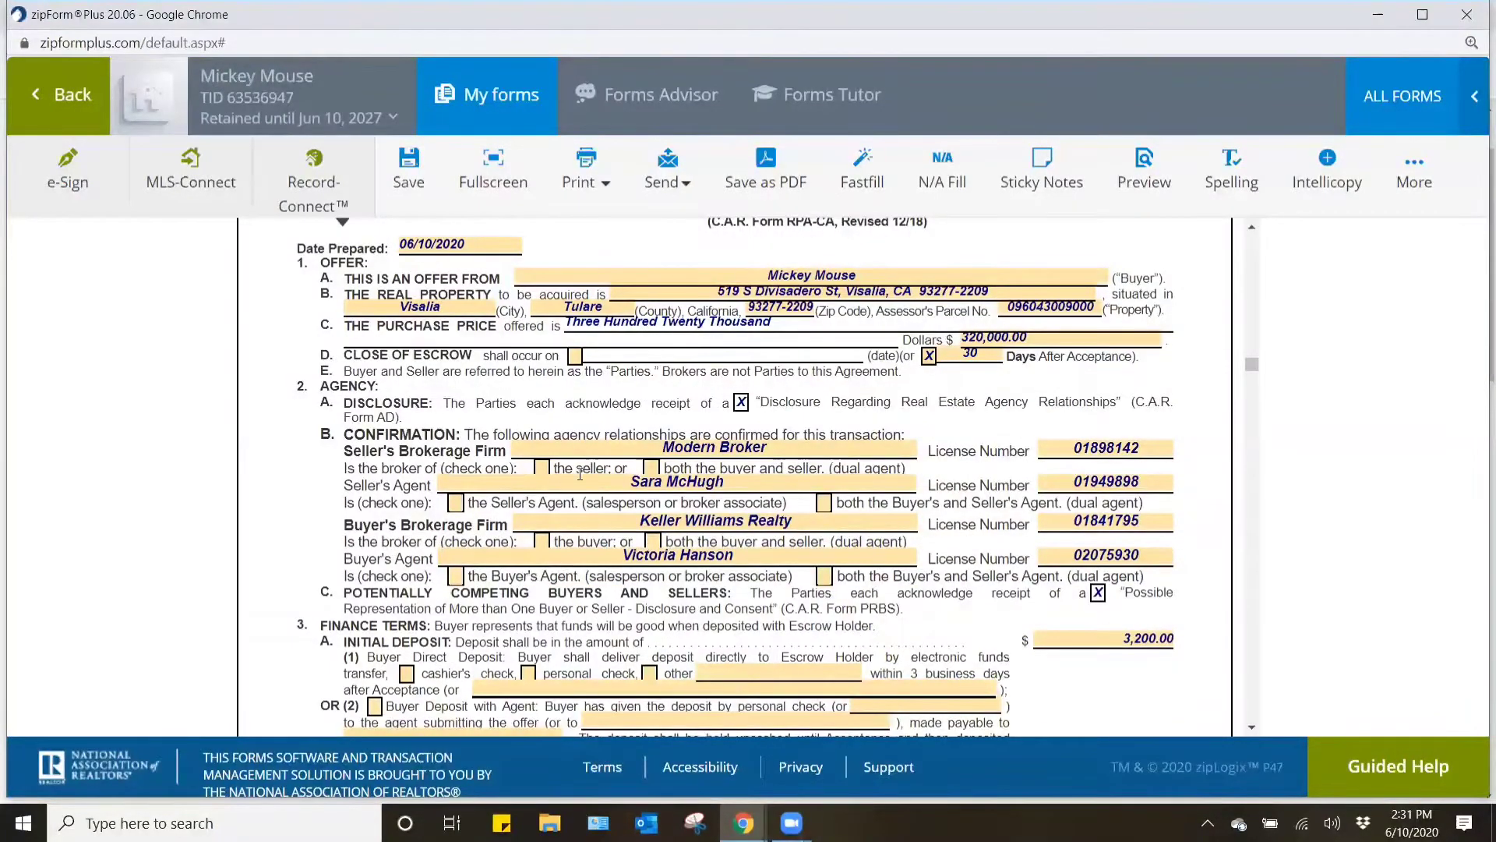
left_click(542, 467)
left_click(455, 502)
left_click(541, 541)
left_click(456, 576)
left_click(651, 468)
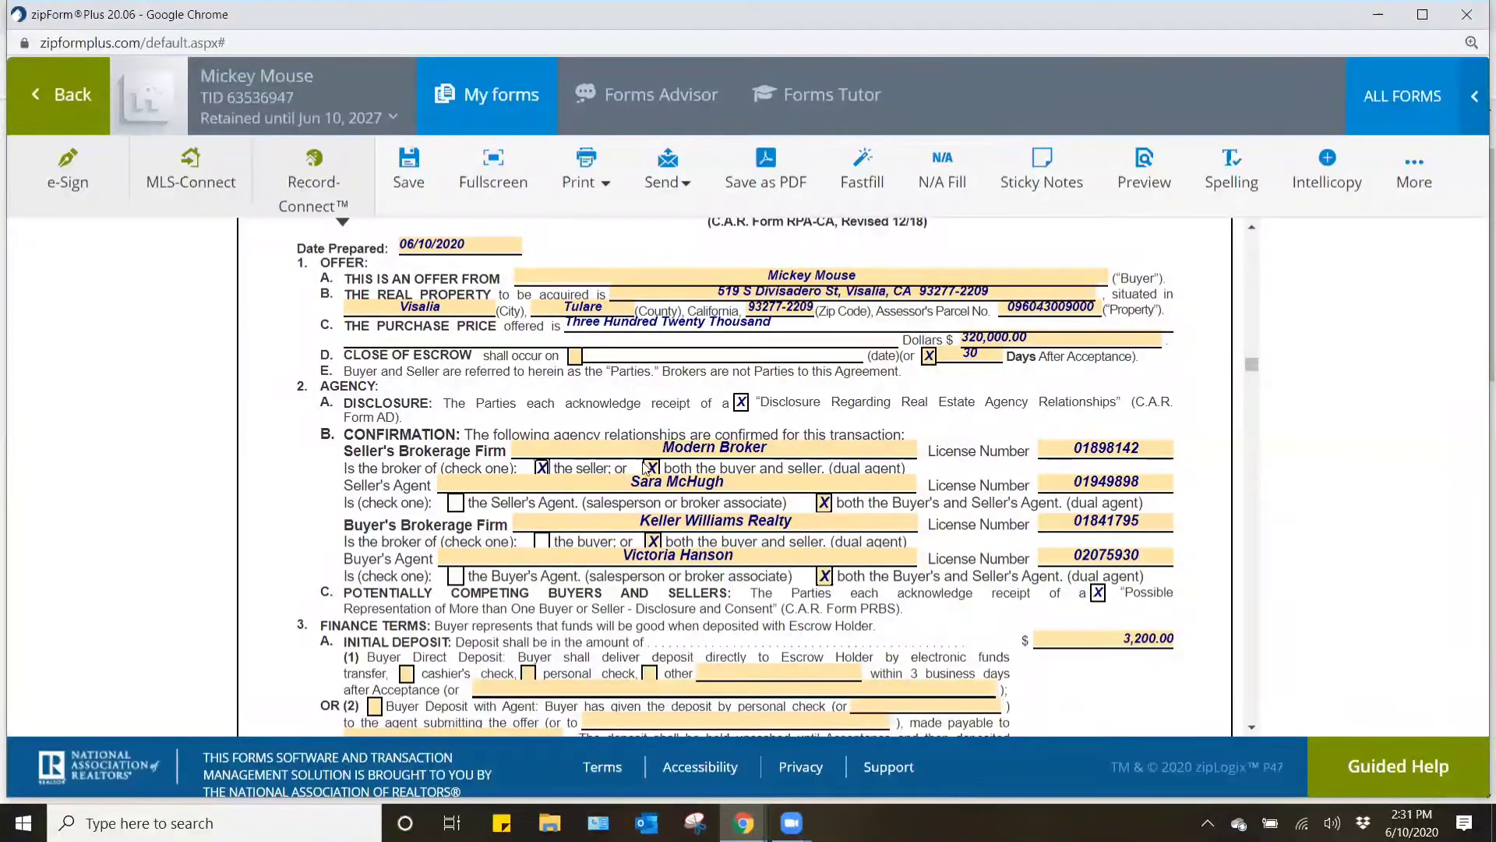
left_click(541, 469)
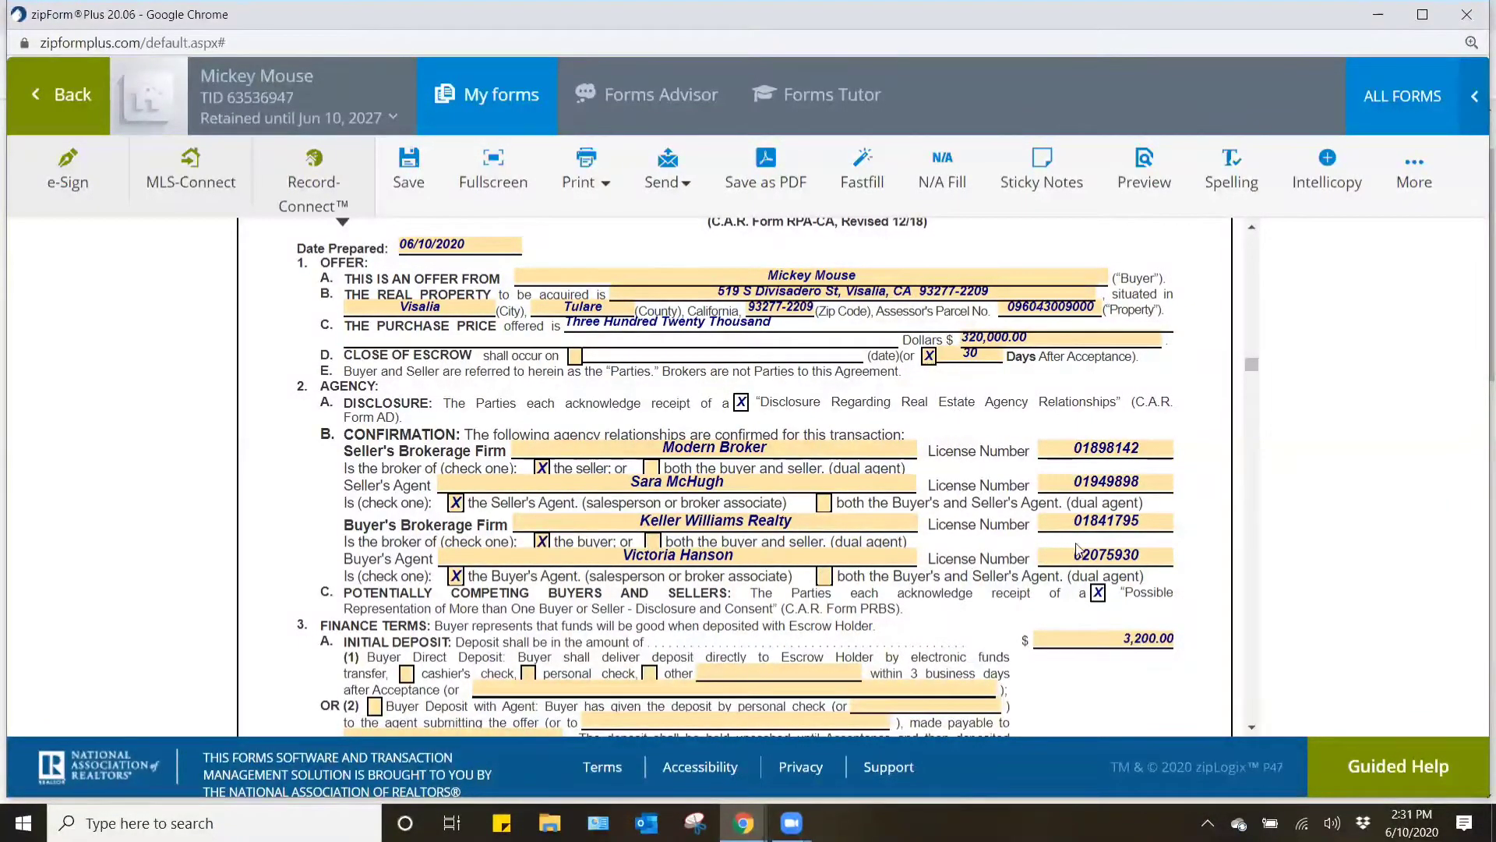
- Mark cashier's check as the buyer's direct deposit method under Initial Deposit, leaving the alternative delivery period blank
scroll(1075, 529, "down", 3)
left_click(1161, 445)
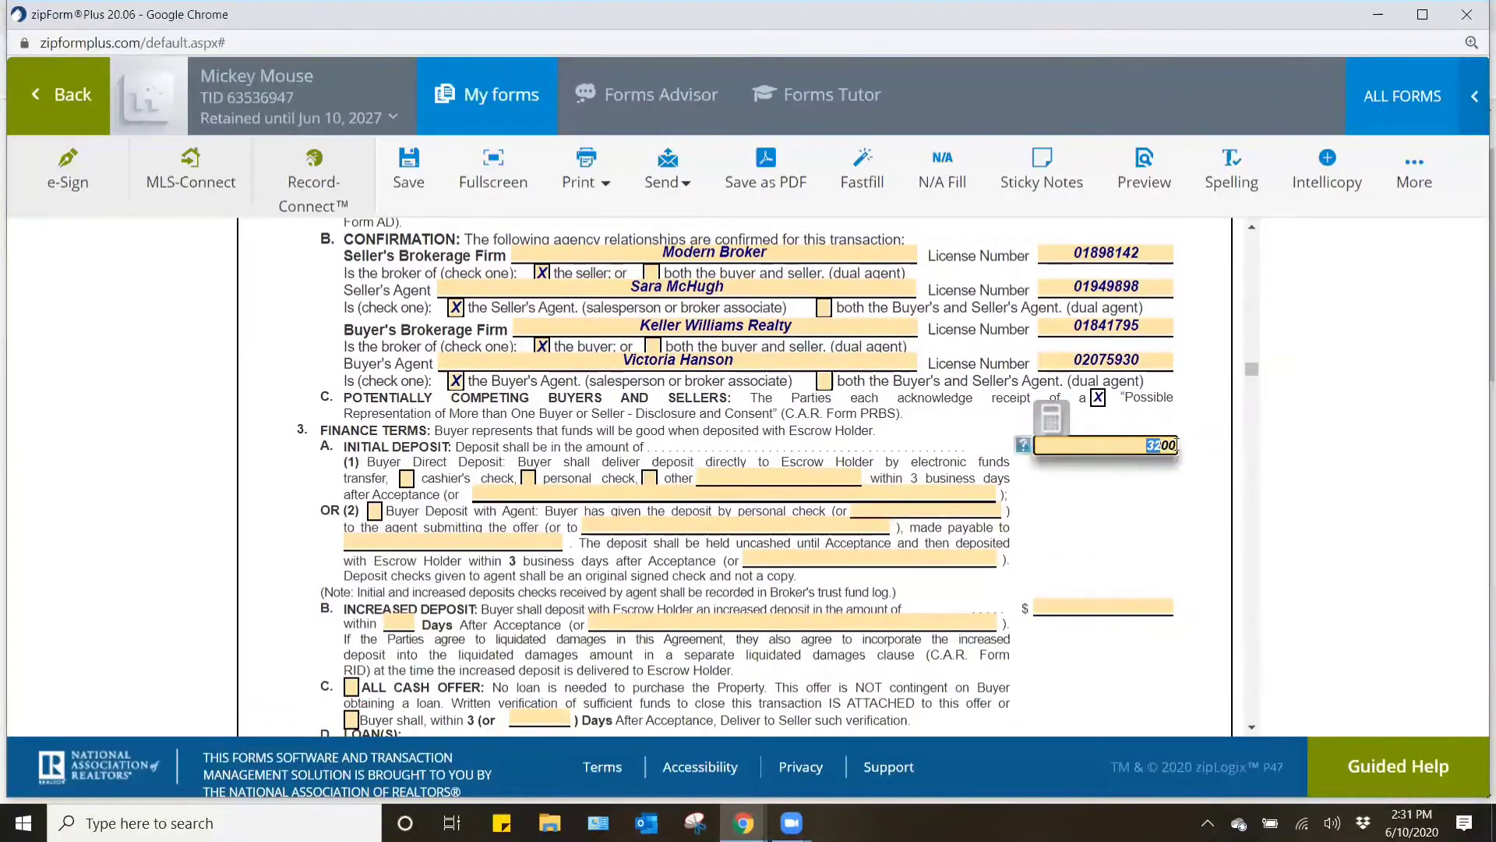
left_click(1173, 515)
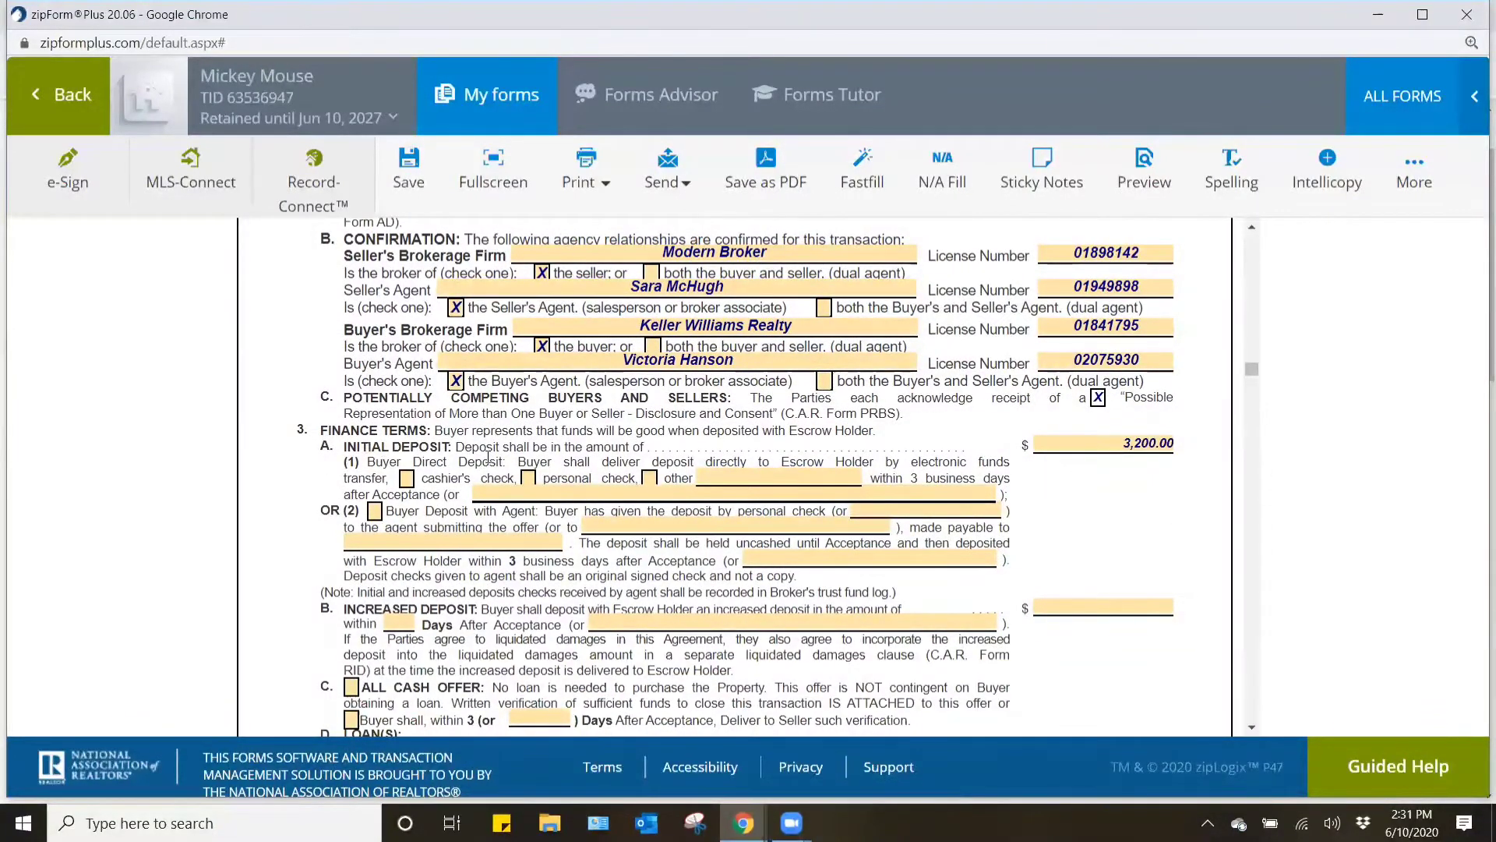
left_click_drag(383, 458, 1161, 561)
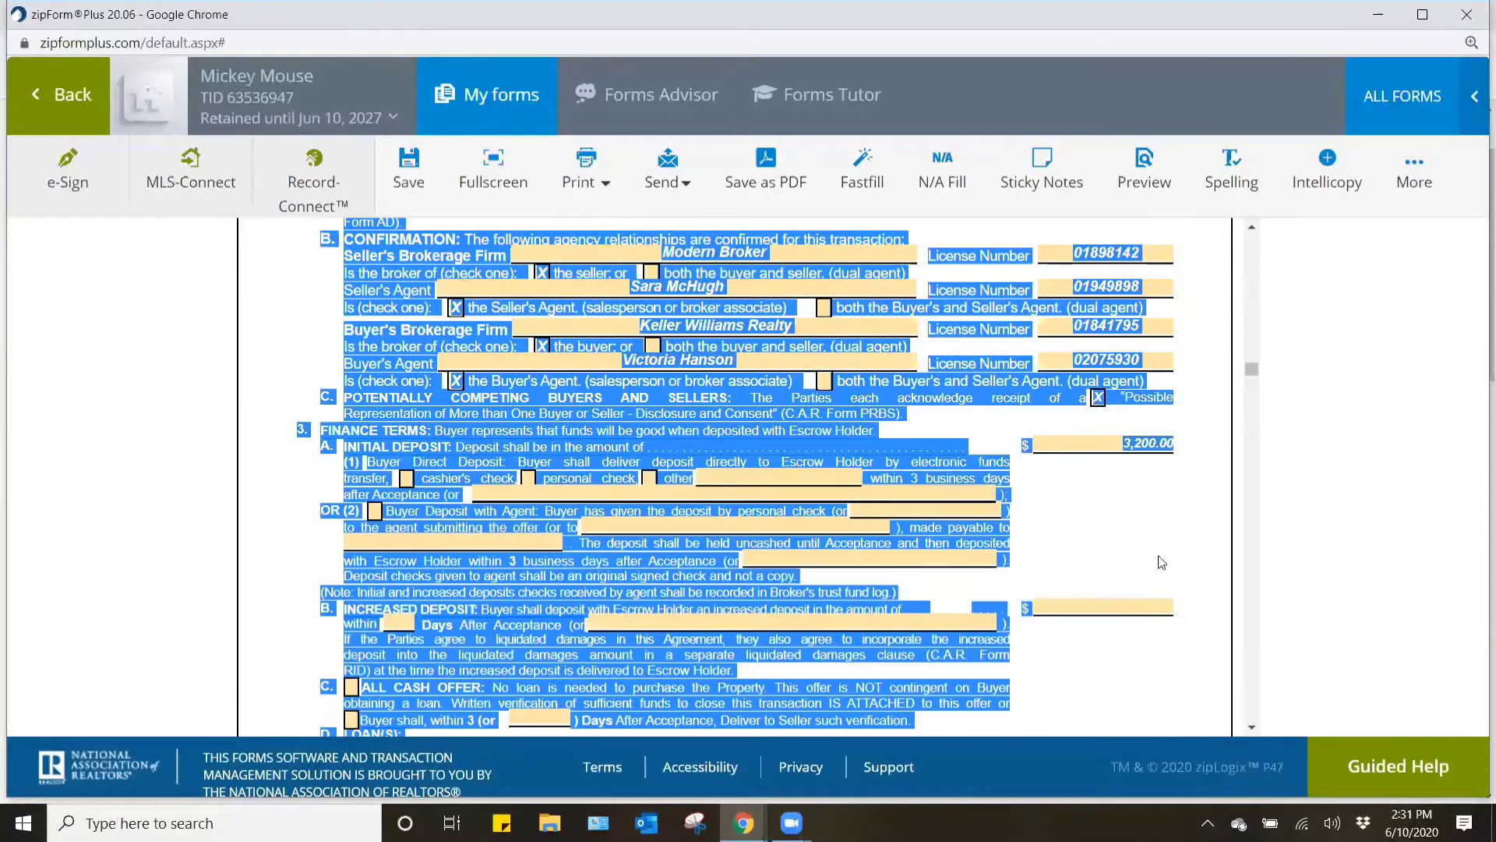
left_click(1148, 547)
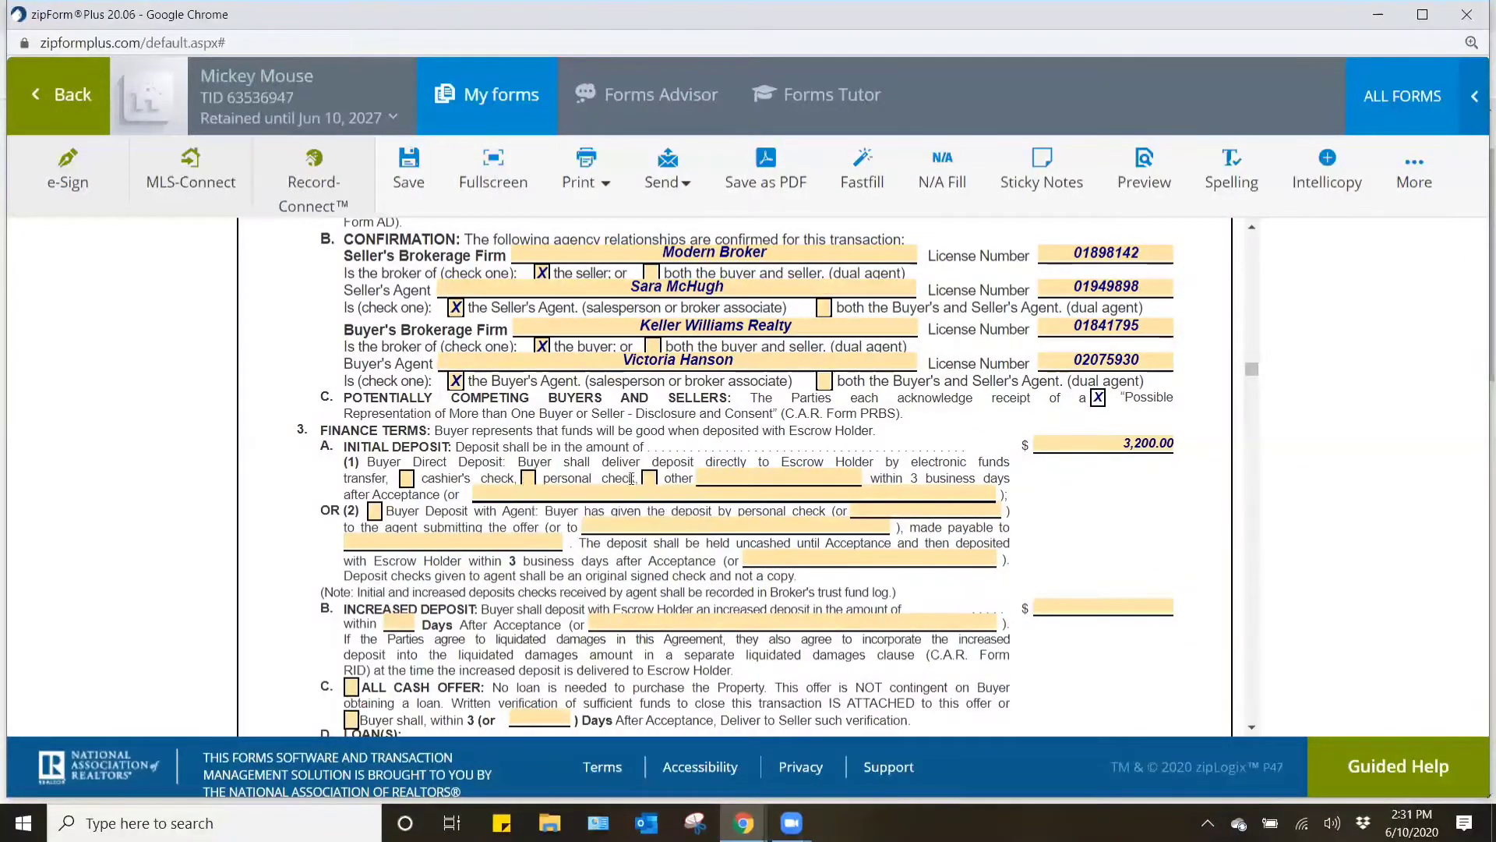
left_click(406, 478)
left_click(961, 489)
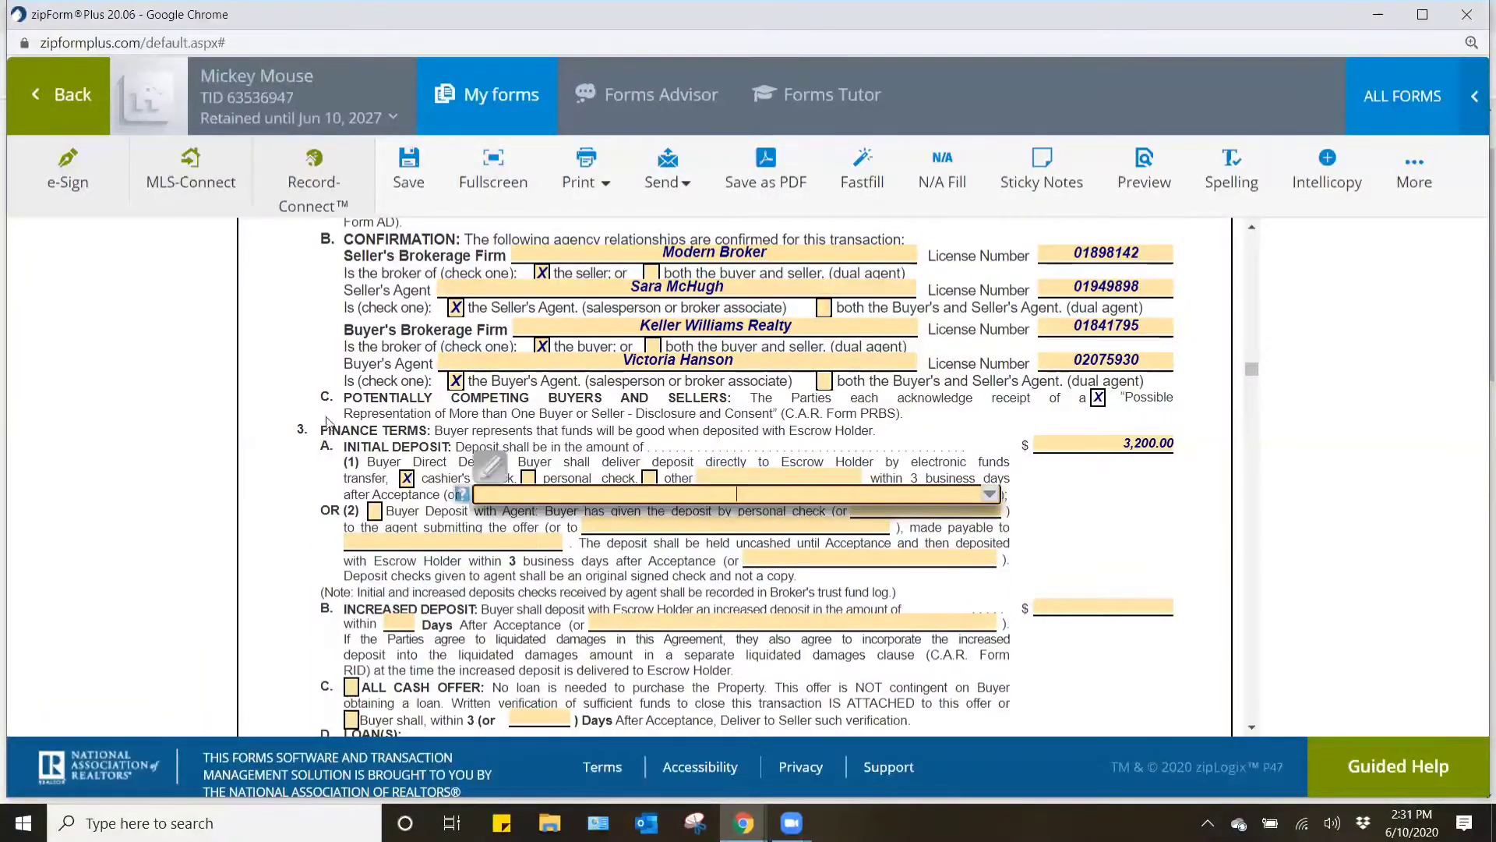
left_click(1118, 542)
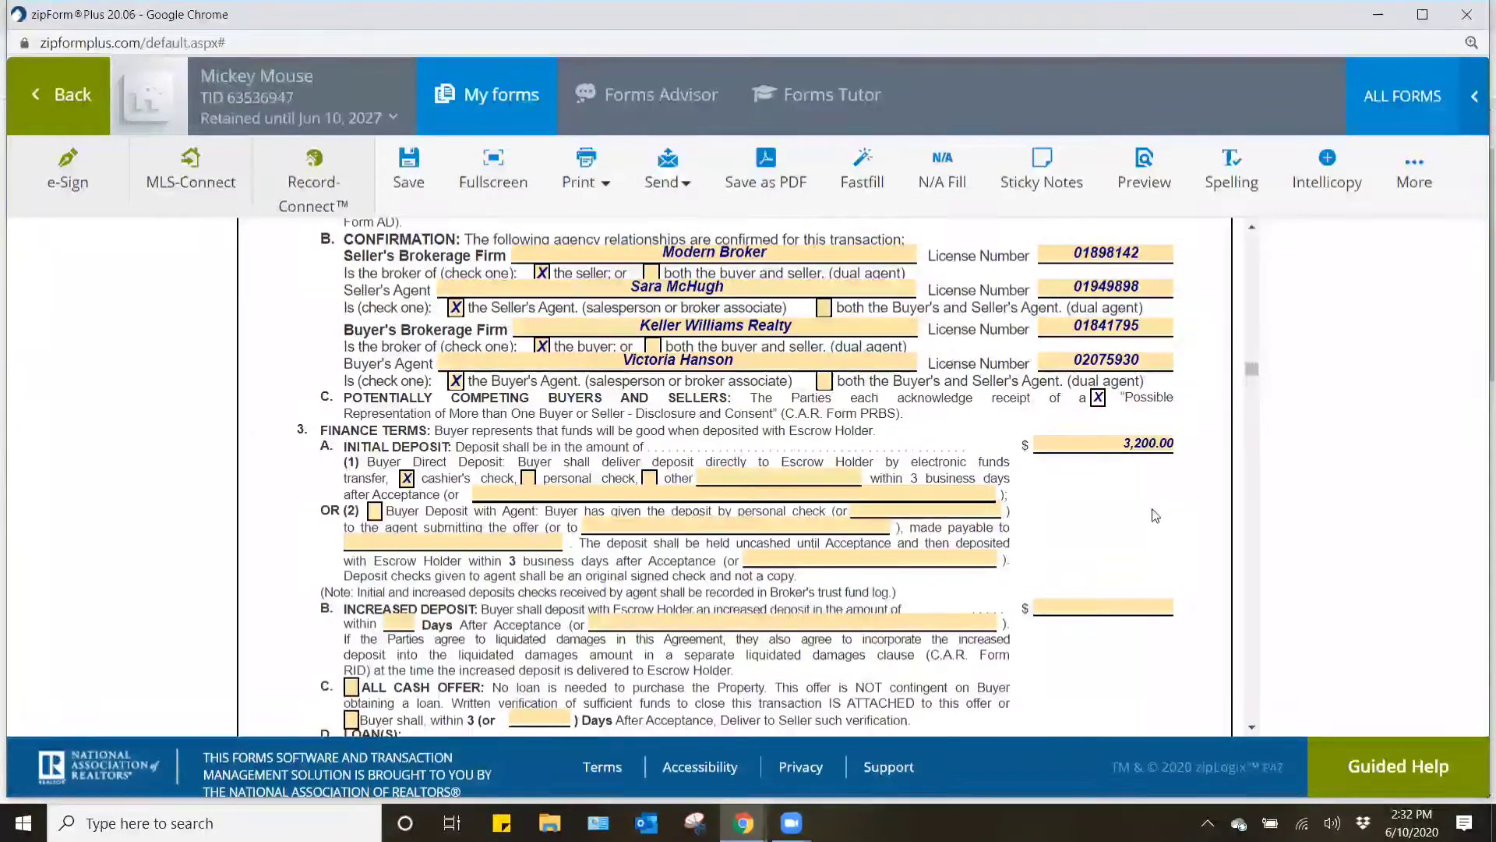
- Mark the All Cash Offer option in paragraph 3C and clear it again
scroll(1155, 515, "down", 1)
scroll(1155, 515, "down", 1)
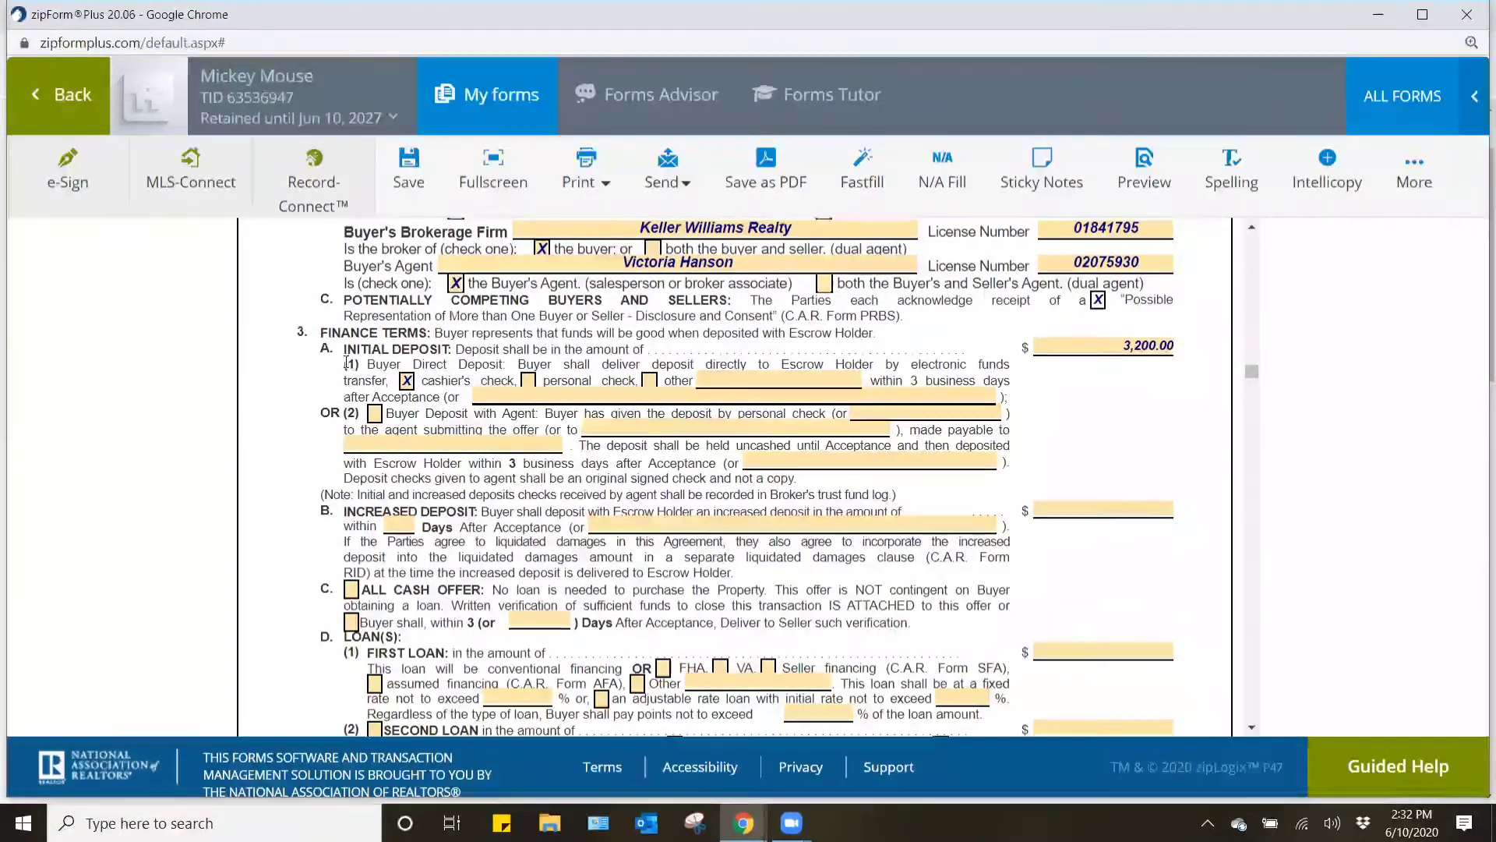
scroll(491, 474, "down", 1)
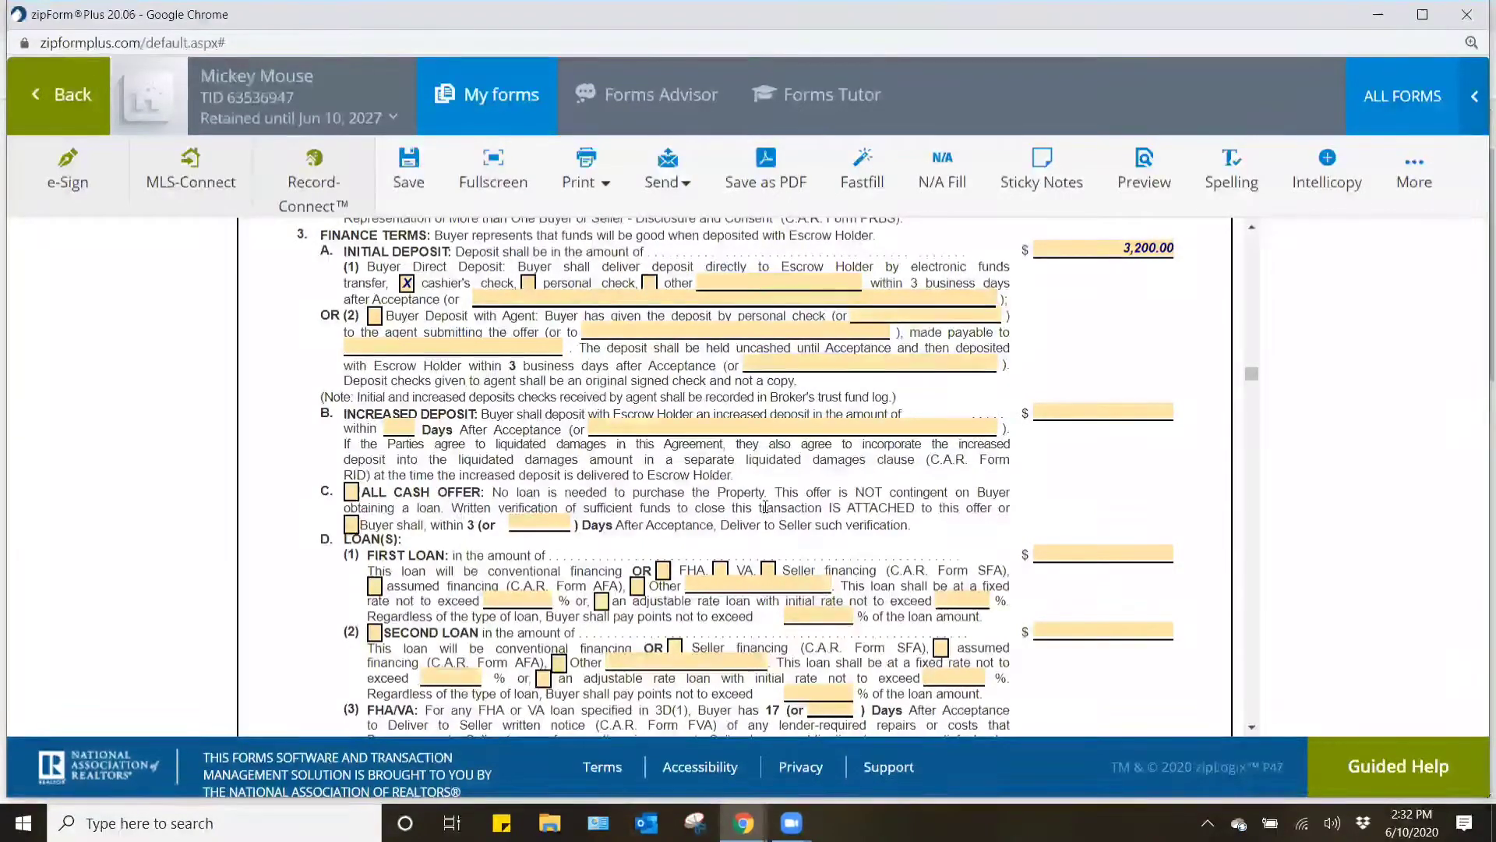
scroll(611, 390, "down", 1)
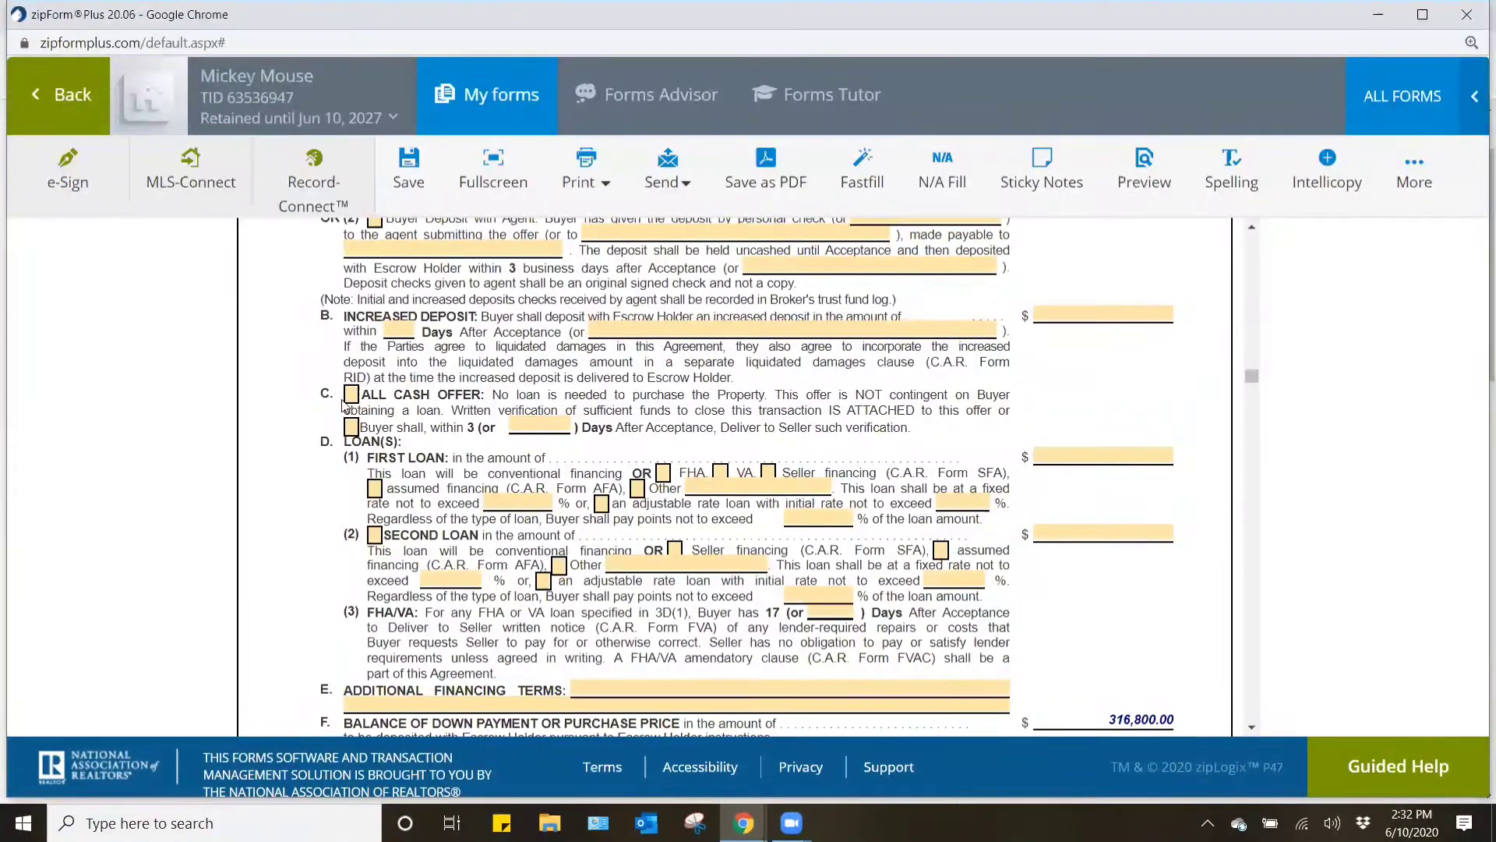
left_click(350, 395)
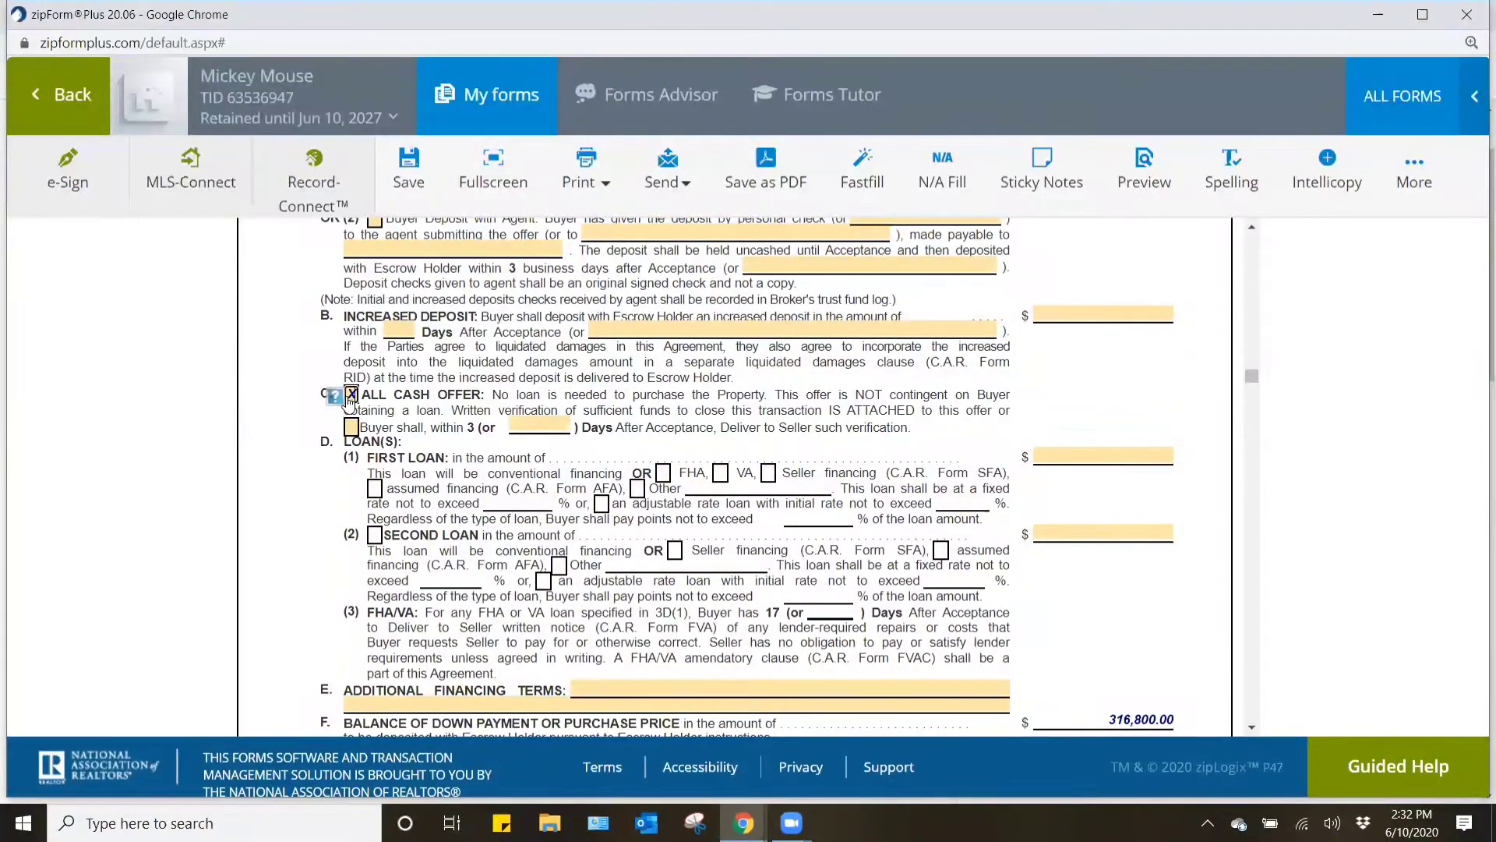
left_click(350, 396)
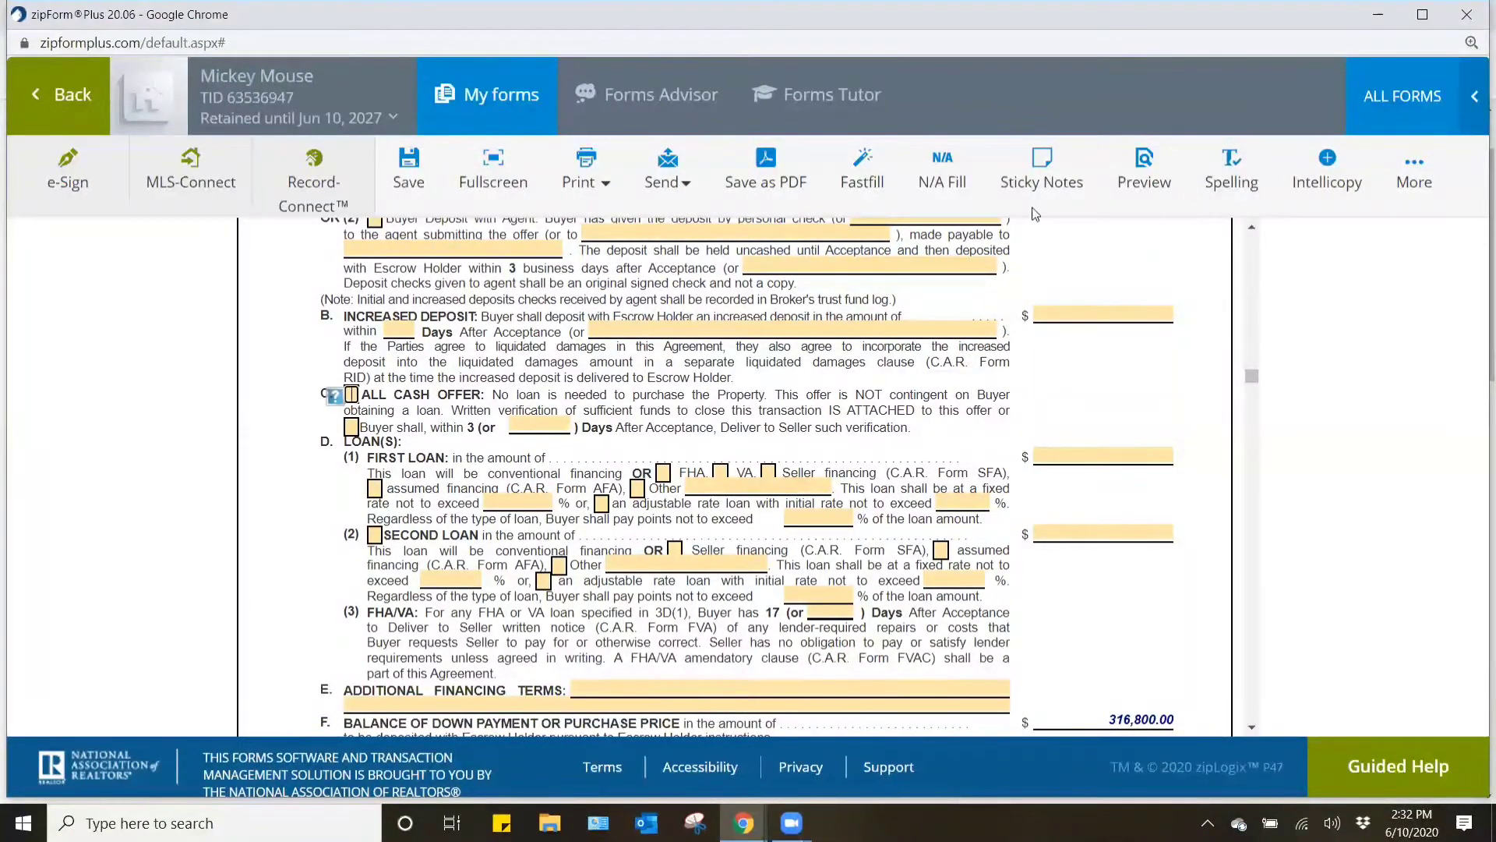
- Set the first loan amount in paragraph 3D to 304,000
scroll(1138, 529, "down", 1)
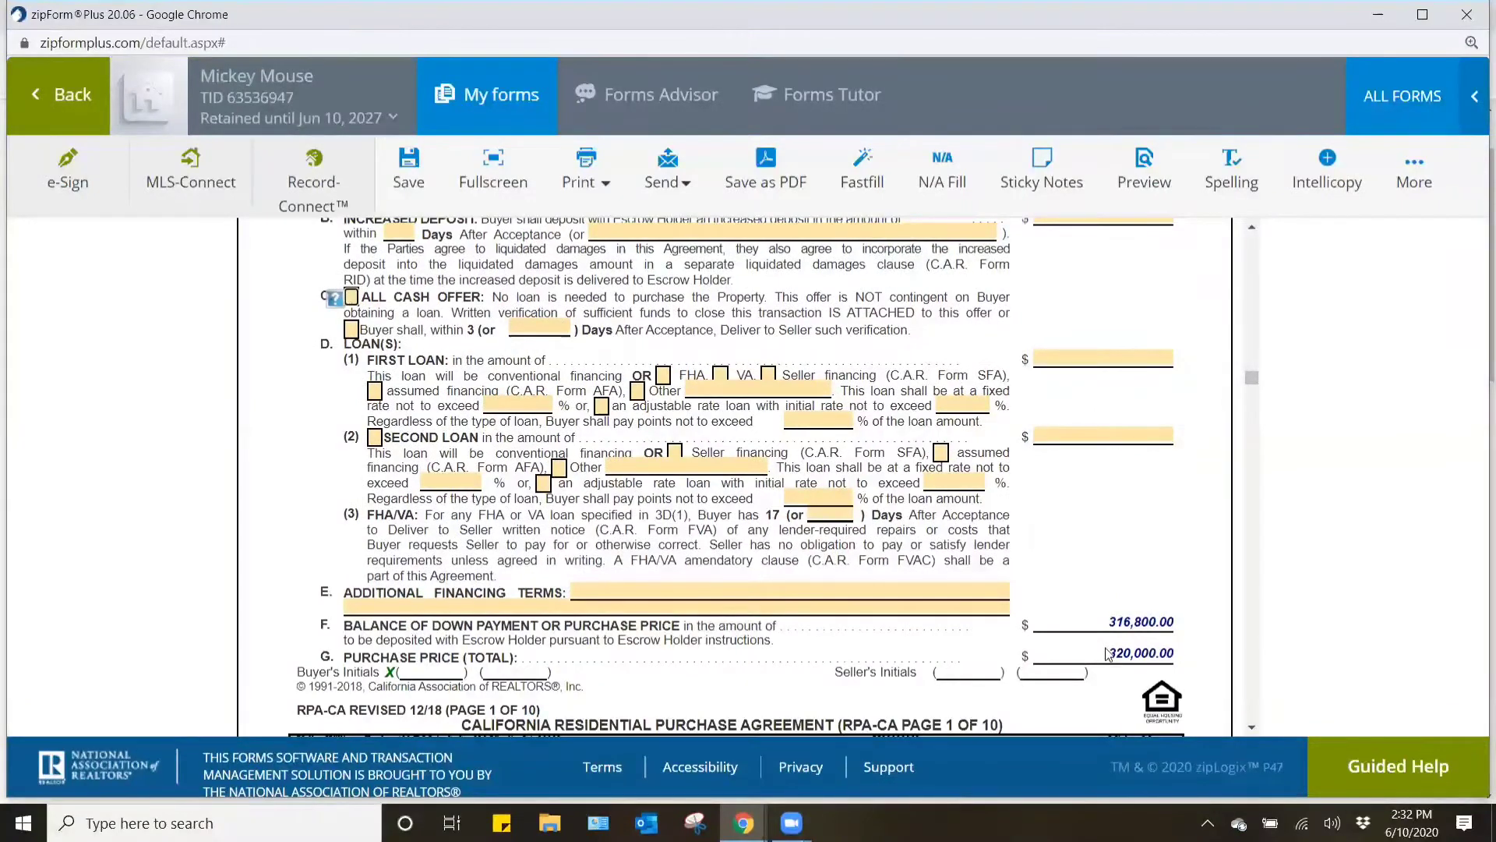
scroll(1106, 651, "up", 2)
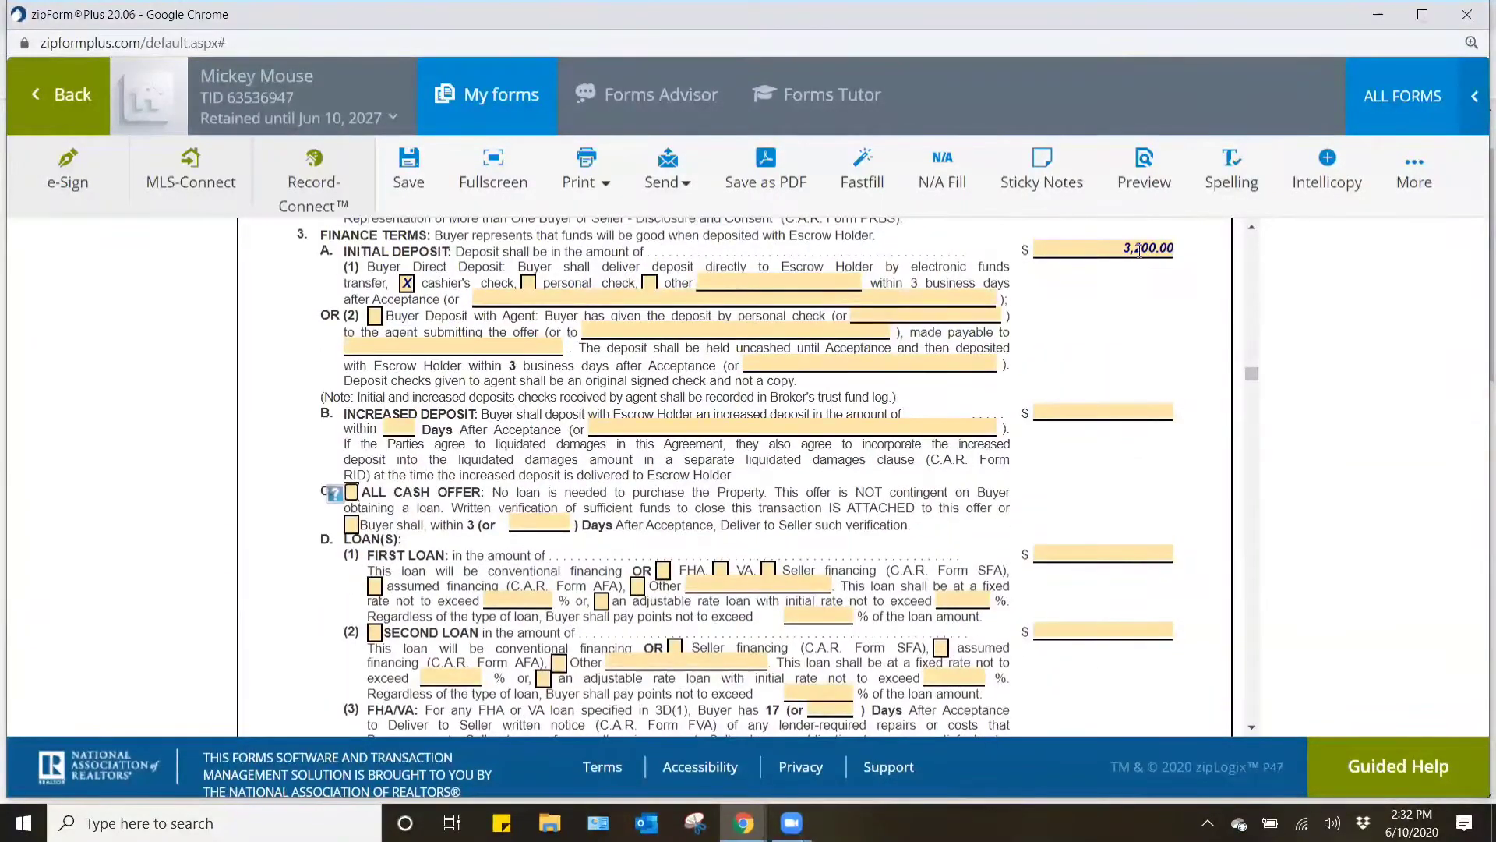
scroll(1155, 373, "down", 3)
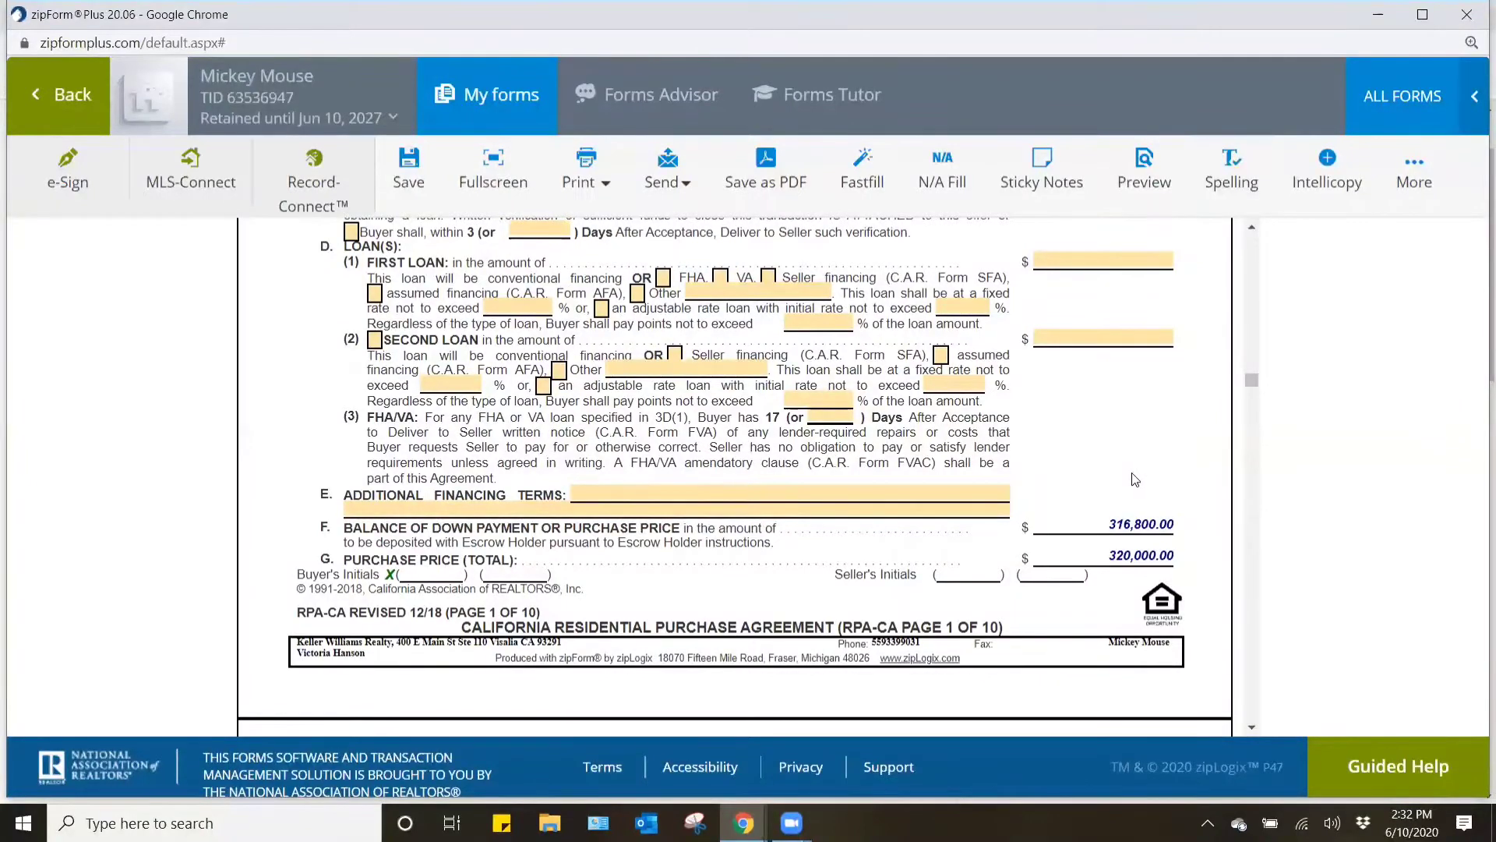
scroll(1136, 479, "up", 2)
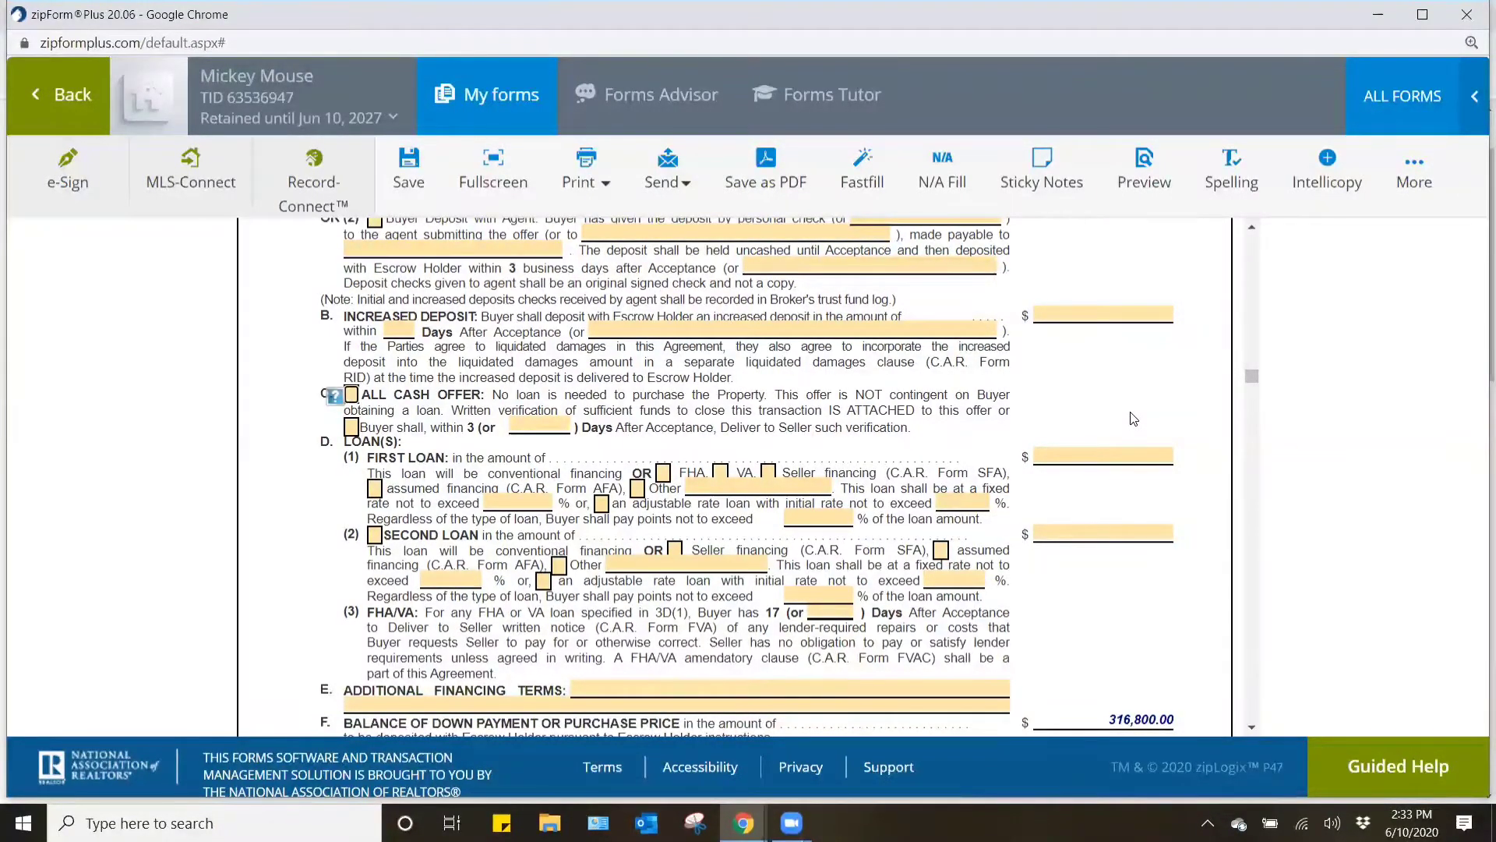
left_click(1119, 460)
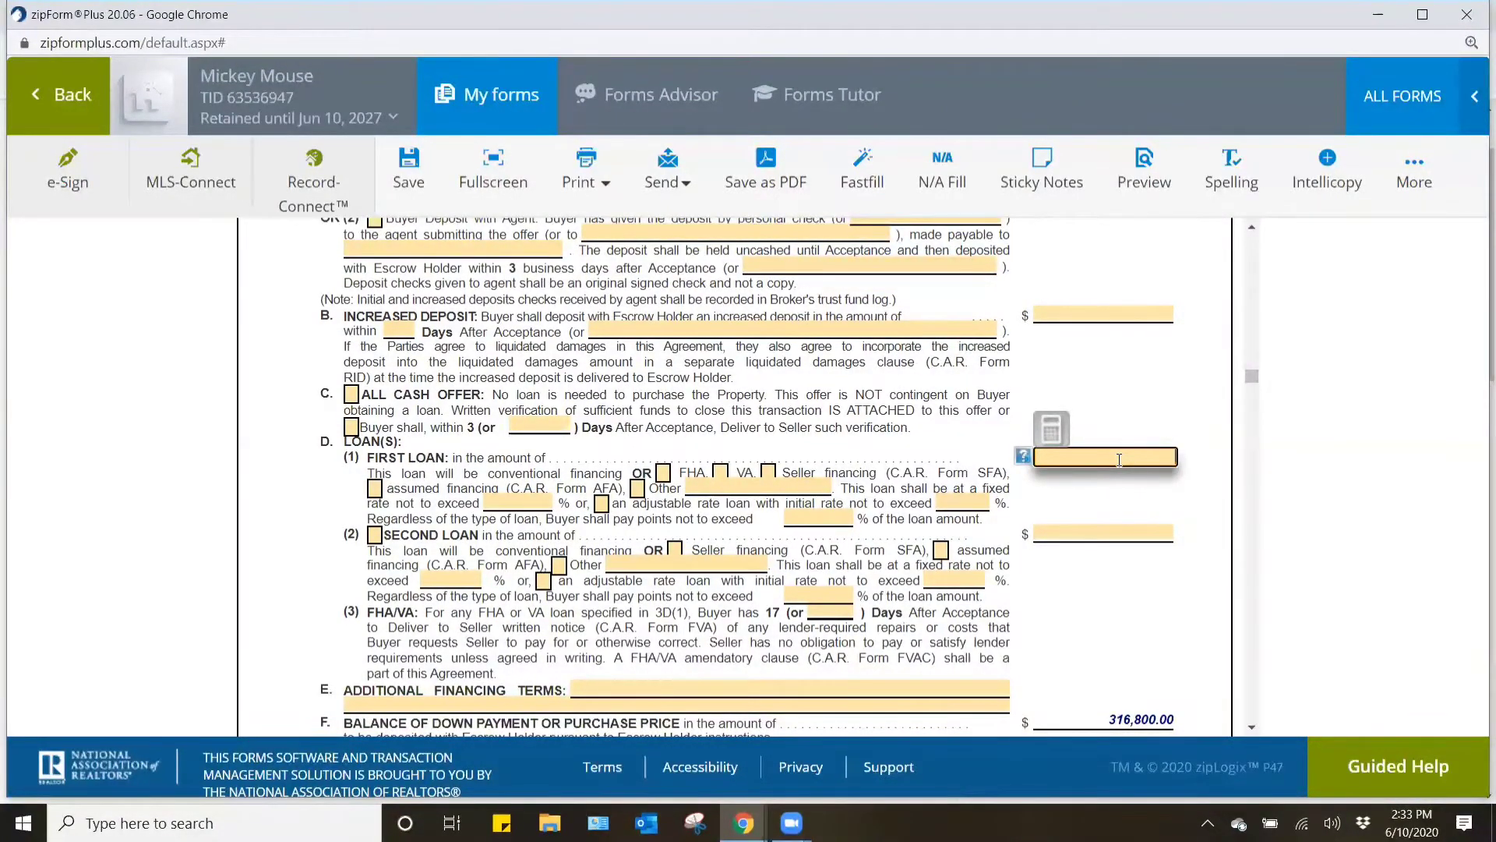
type("304000")
left_click(1161, 408)
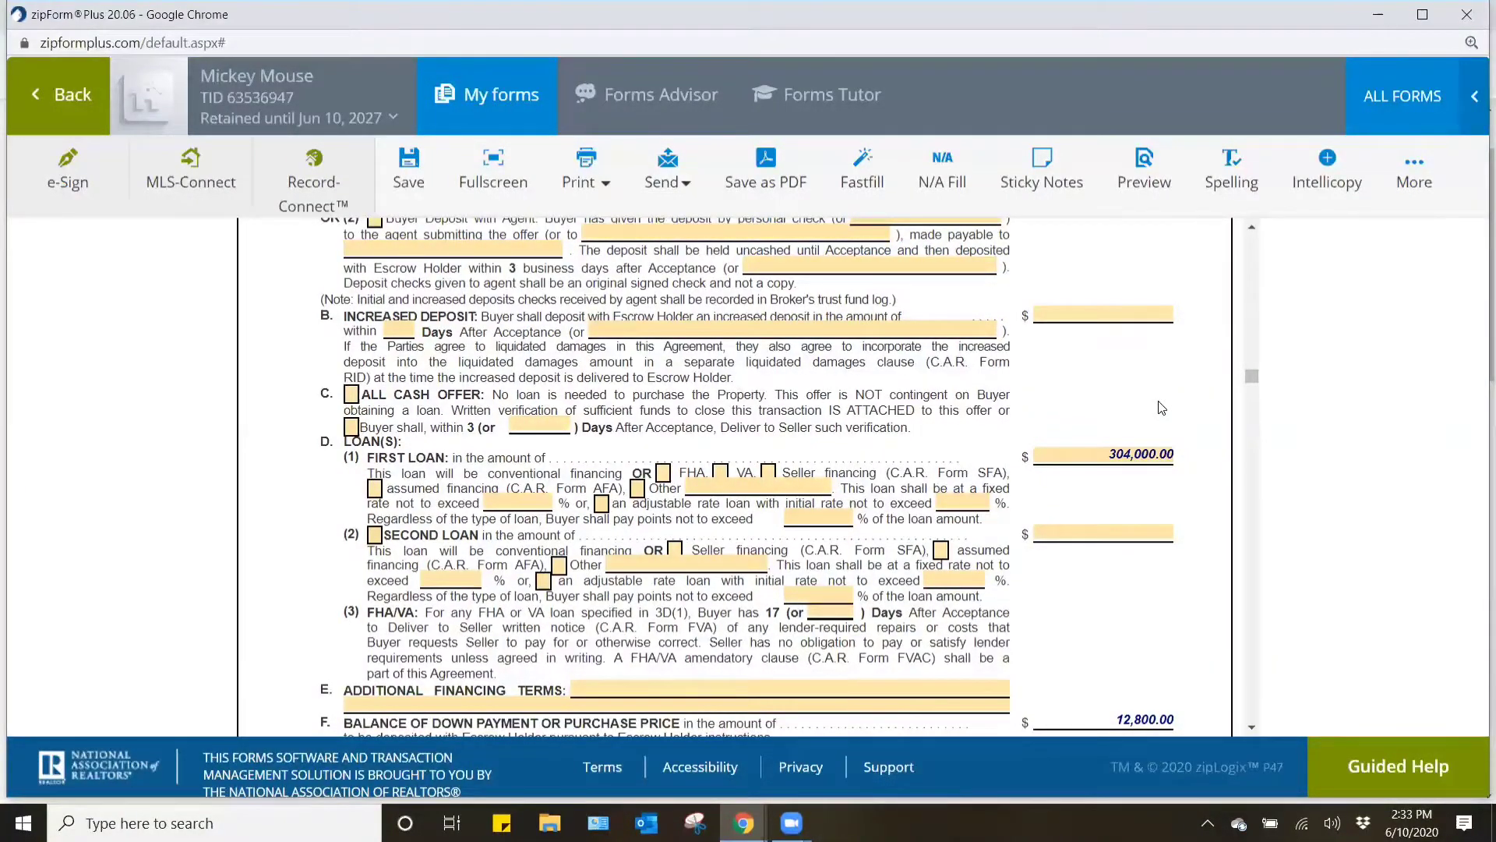
- Review the deposit, loan, down payment balance and total purchase price on page 1, and continue to the verification and contingency terms on page 2
scroll(1169, 421, "up", 1)
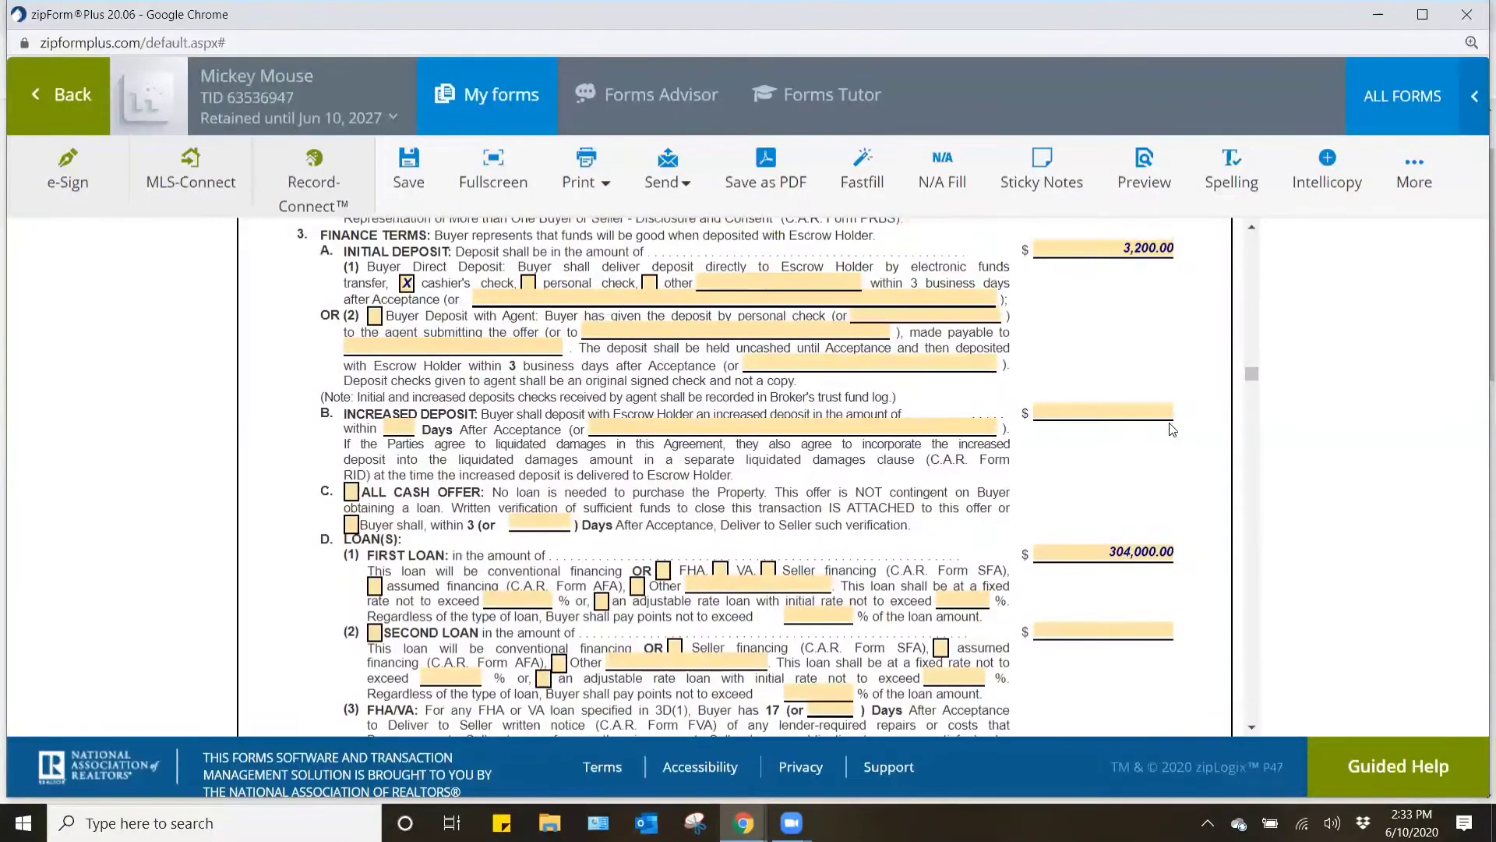
scroll(1173, 429, "down", 2)
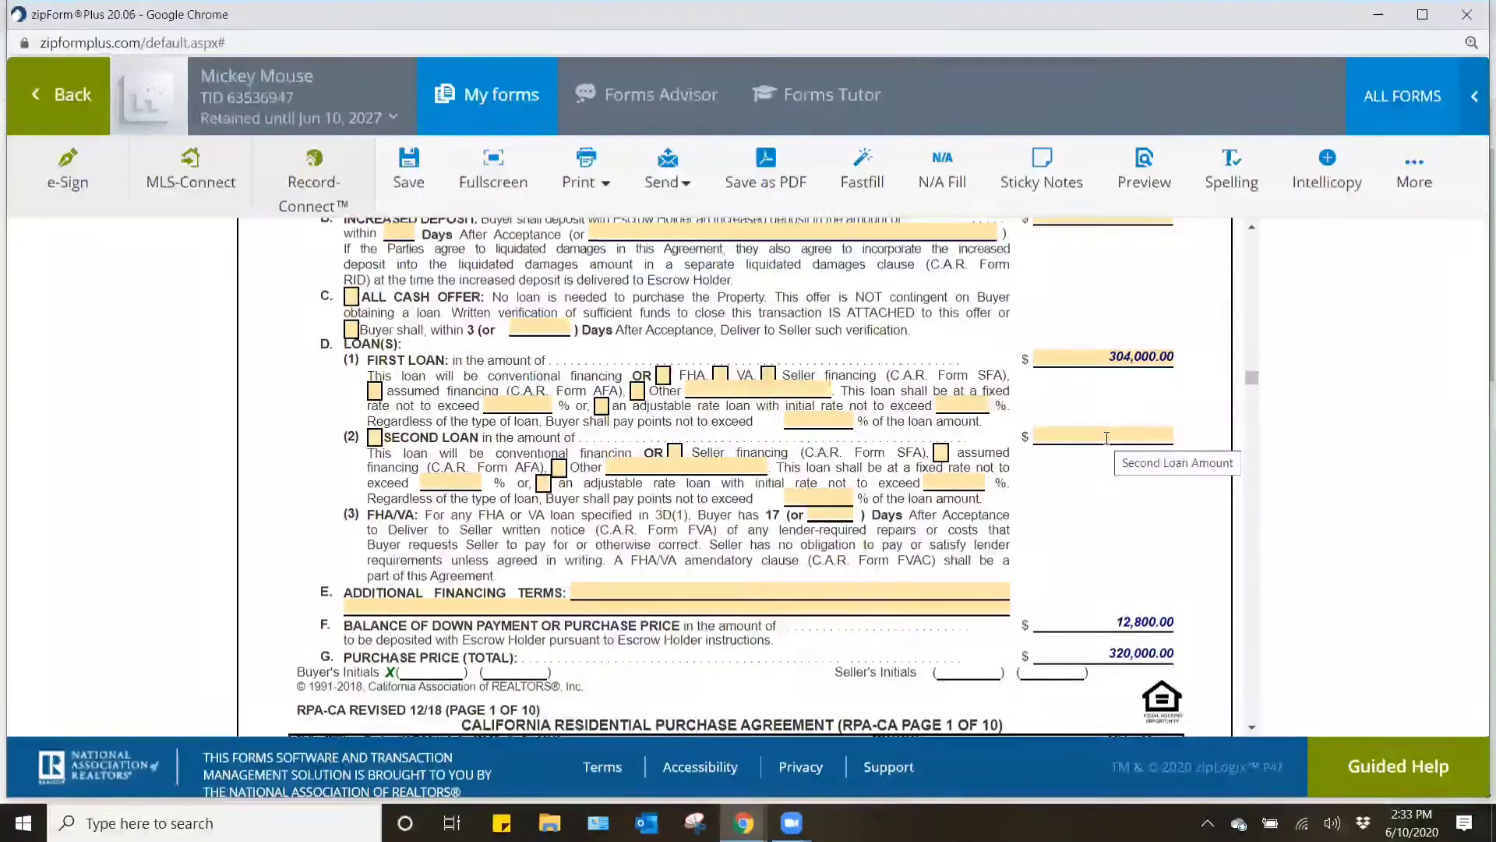
scroll(1107, 438, "up", 1)
scroll(1108, 471, "up", 4)
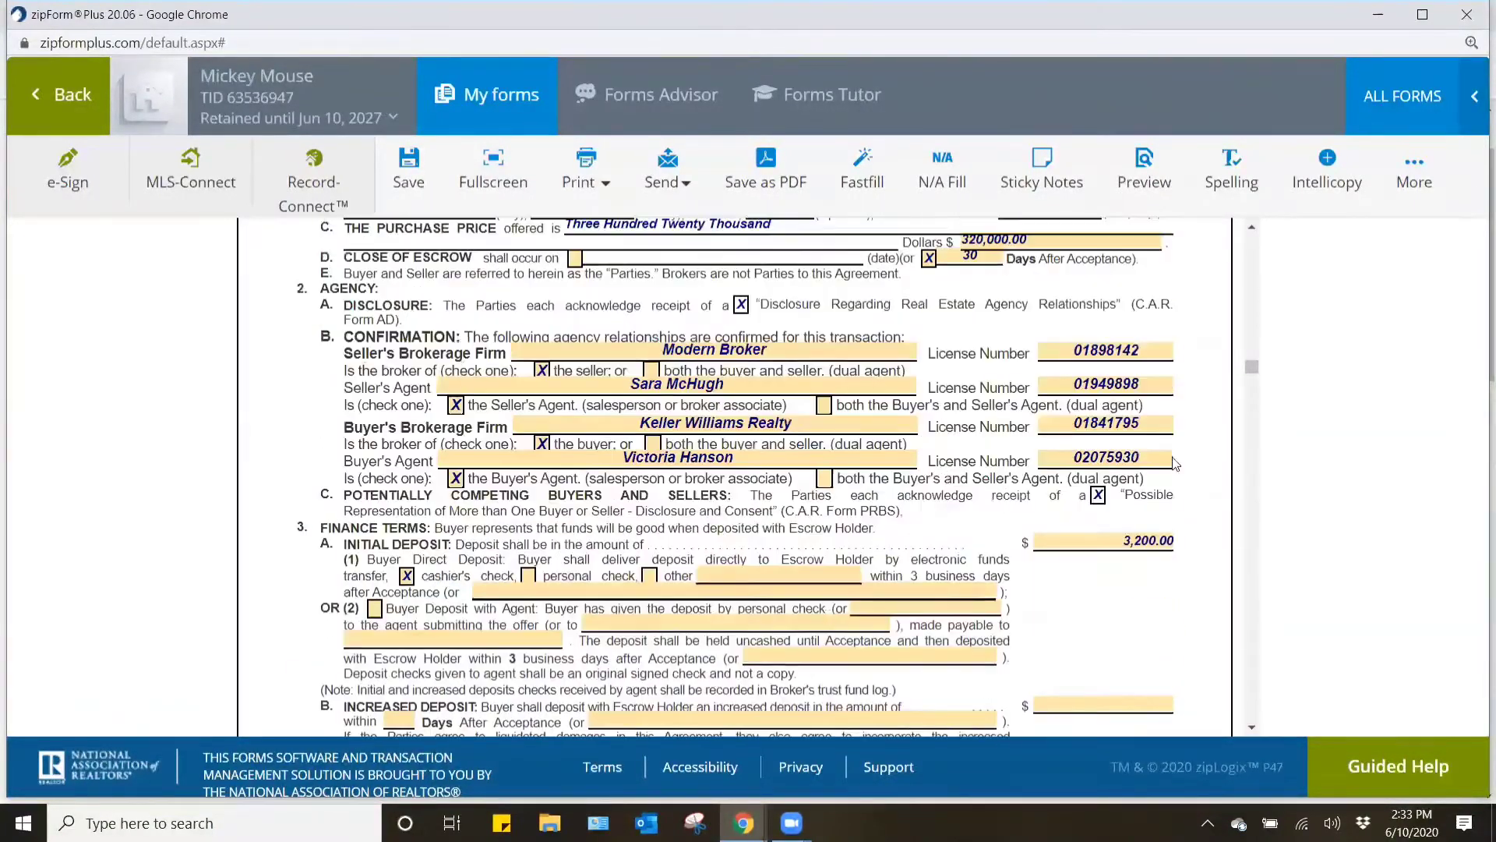
scroll(1017, 278, "down", 4)
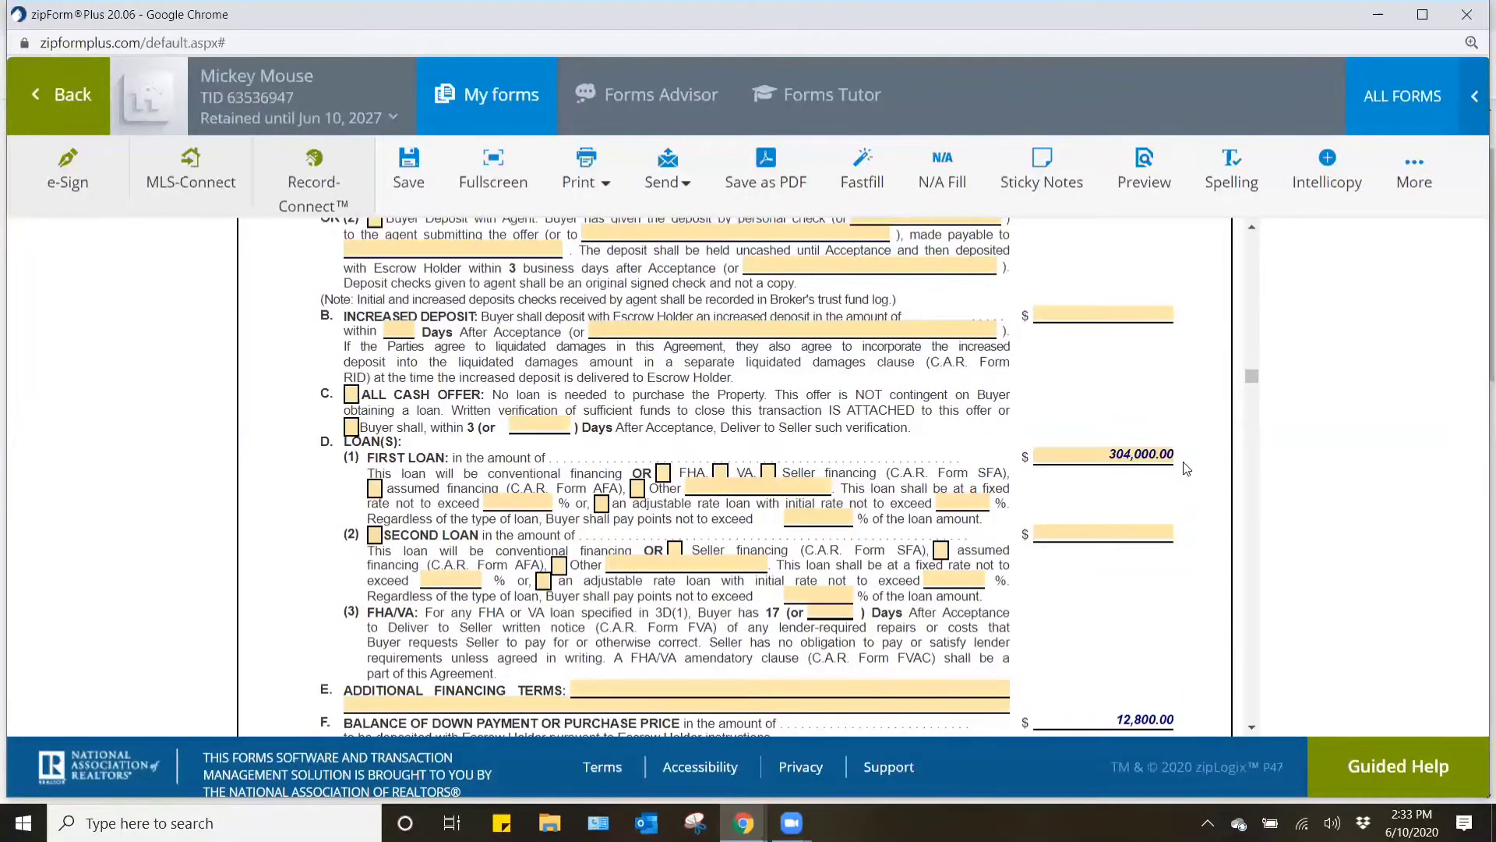
scroll(1192, 491, "down", 1)
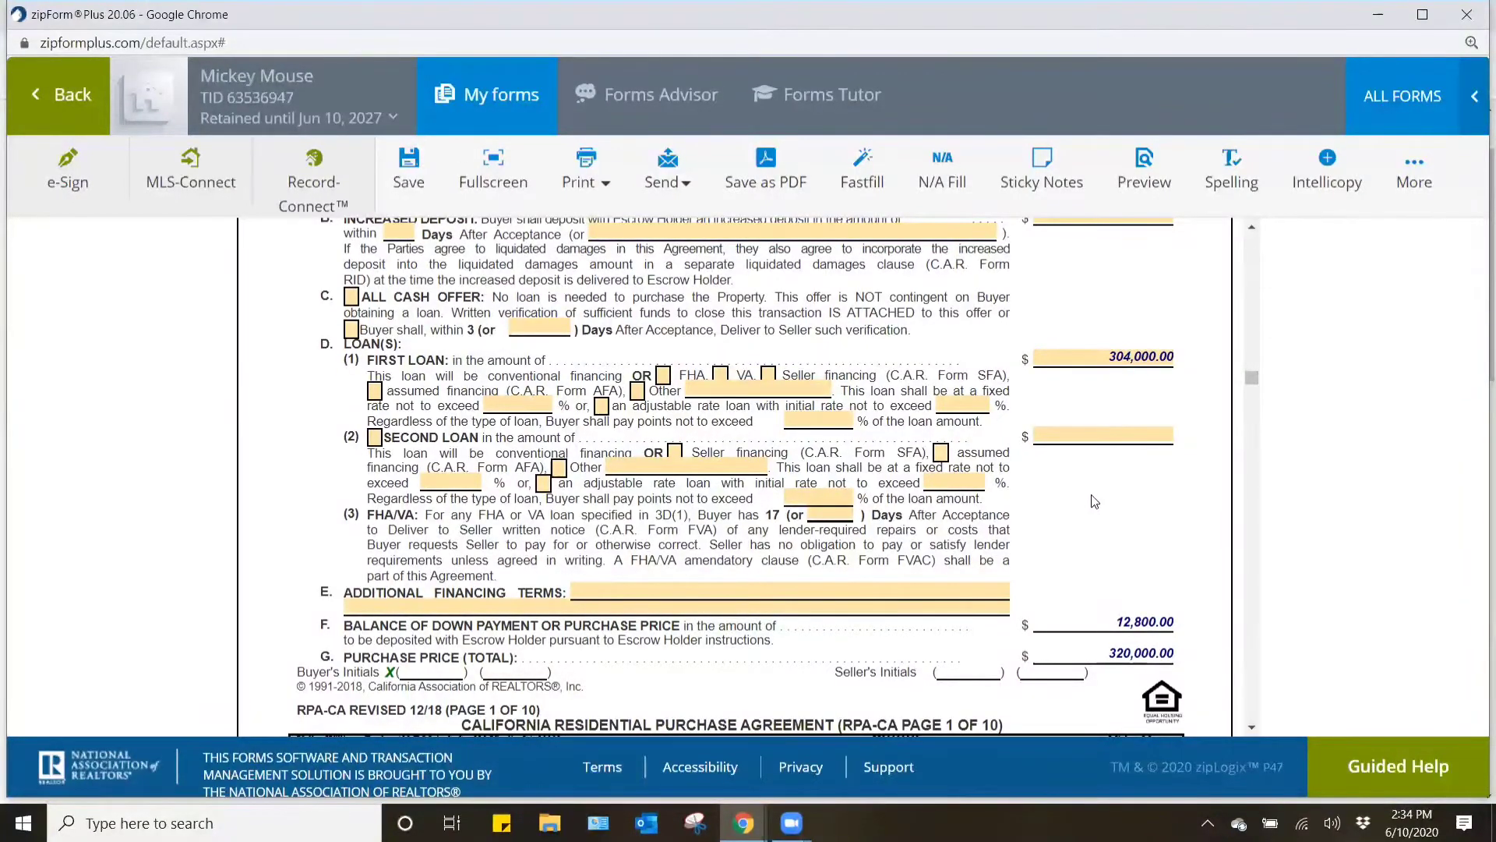
scroll(1094, 501, "down", 1)
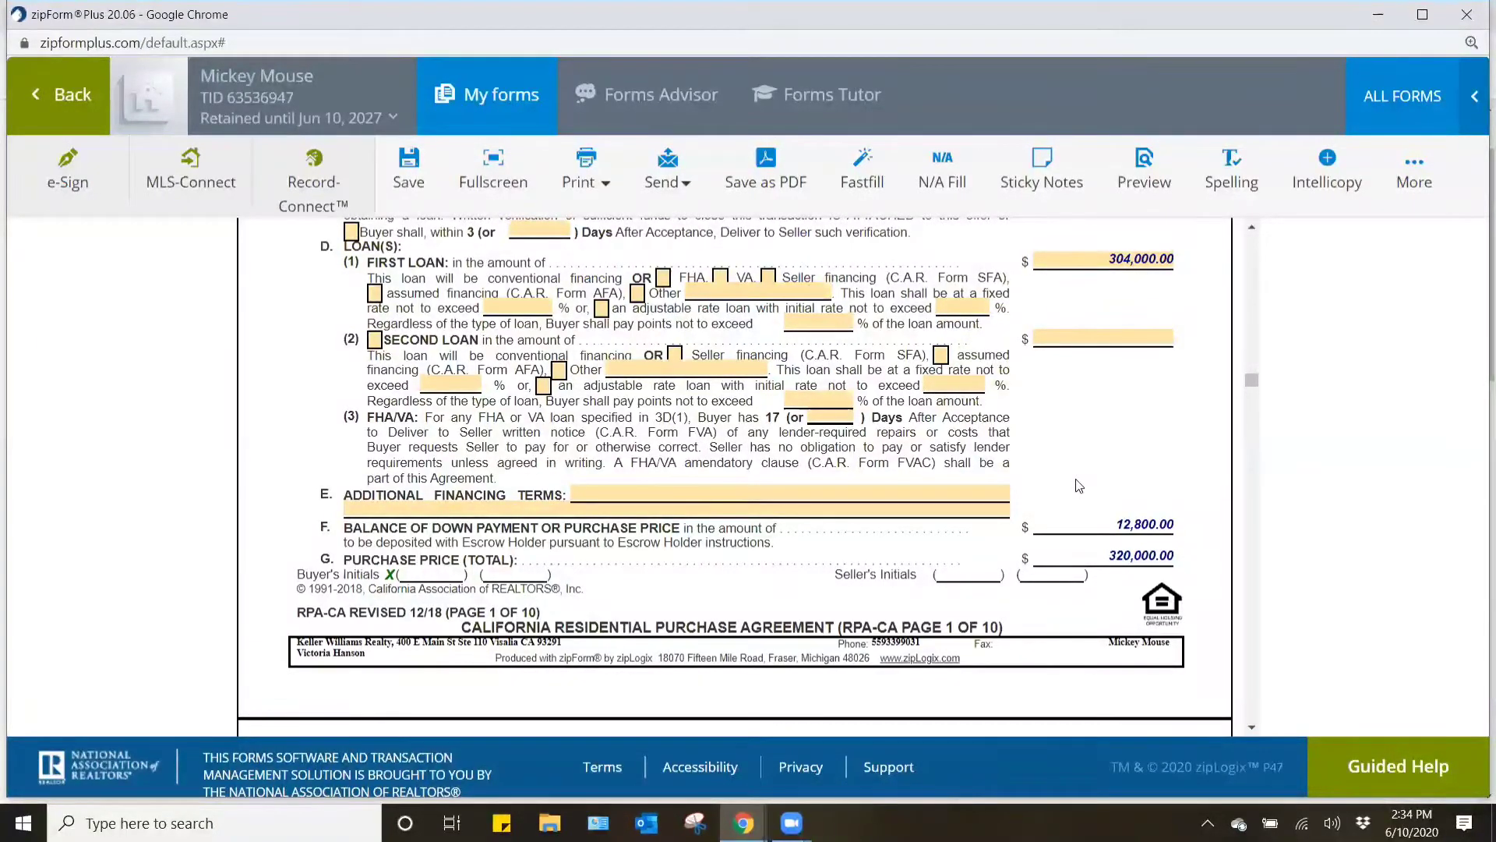
scroll(1077, 480, "down", 3)
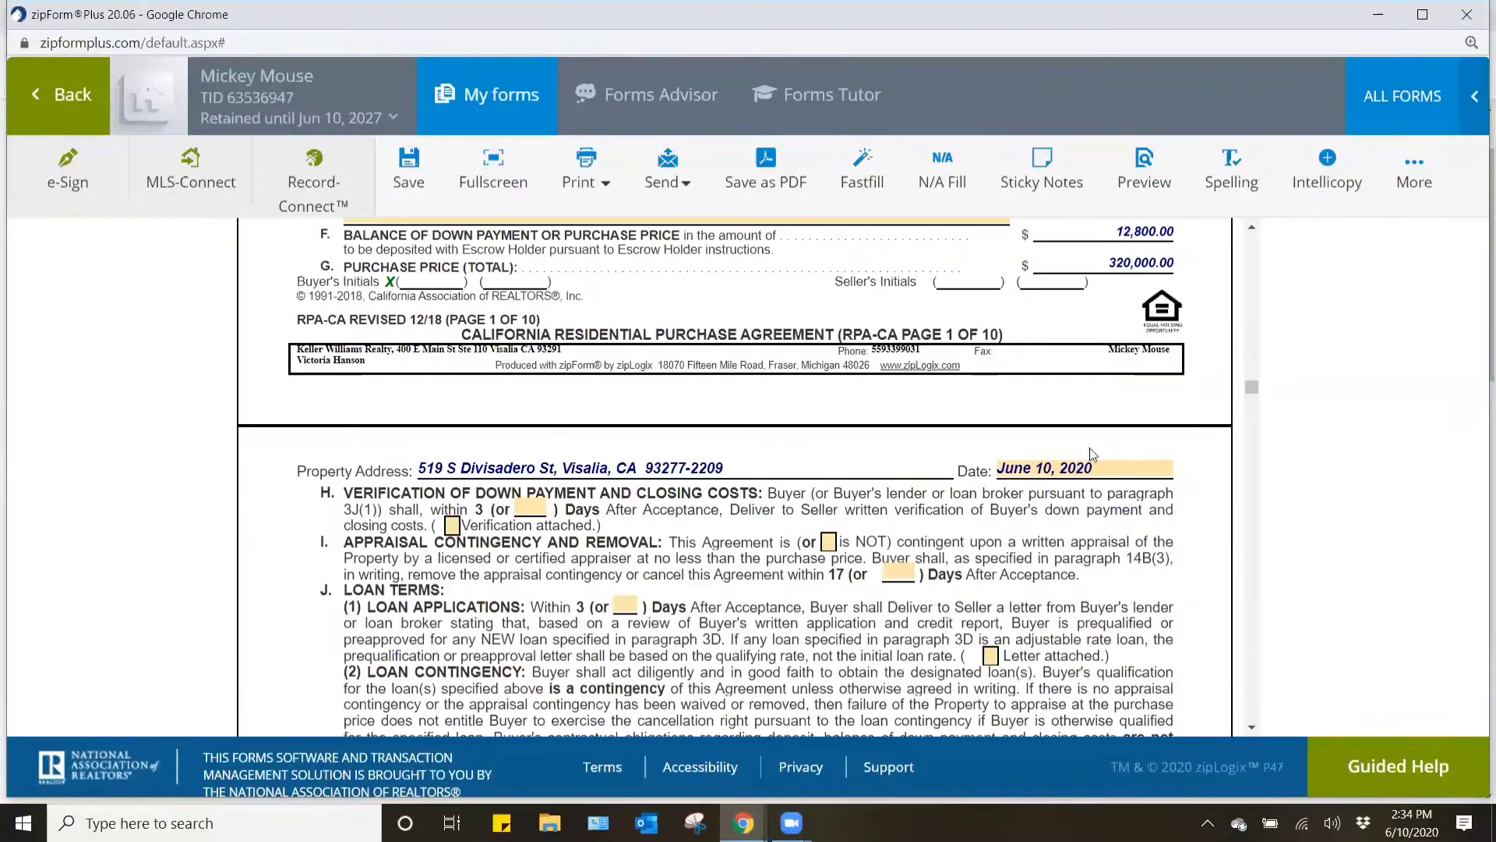
- Review the appraisal and loan contingency terms on page 2, through the addenda and advisories in paragraph 5 to Other Terms
scroll(1091, 467, "down", 1)
scroll(1088, 483, "down", 1)
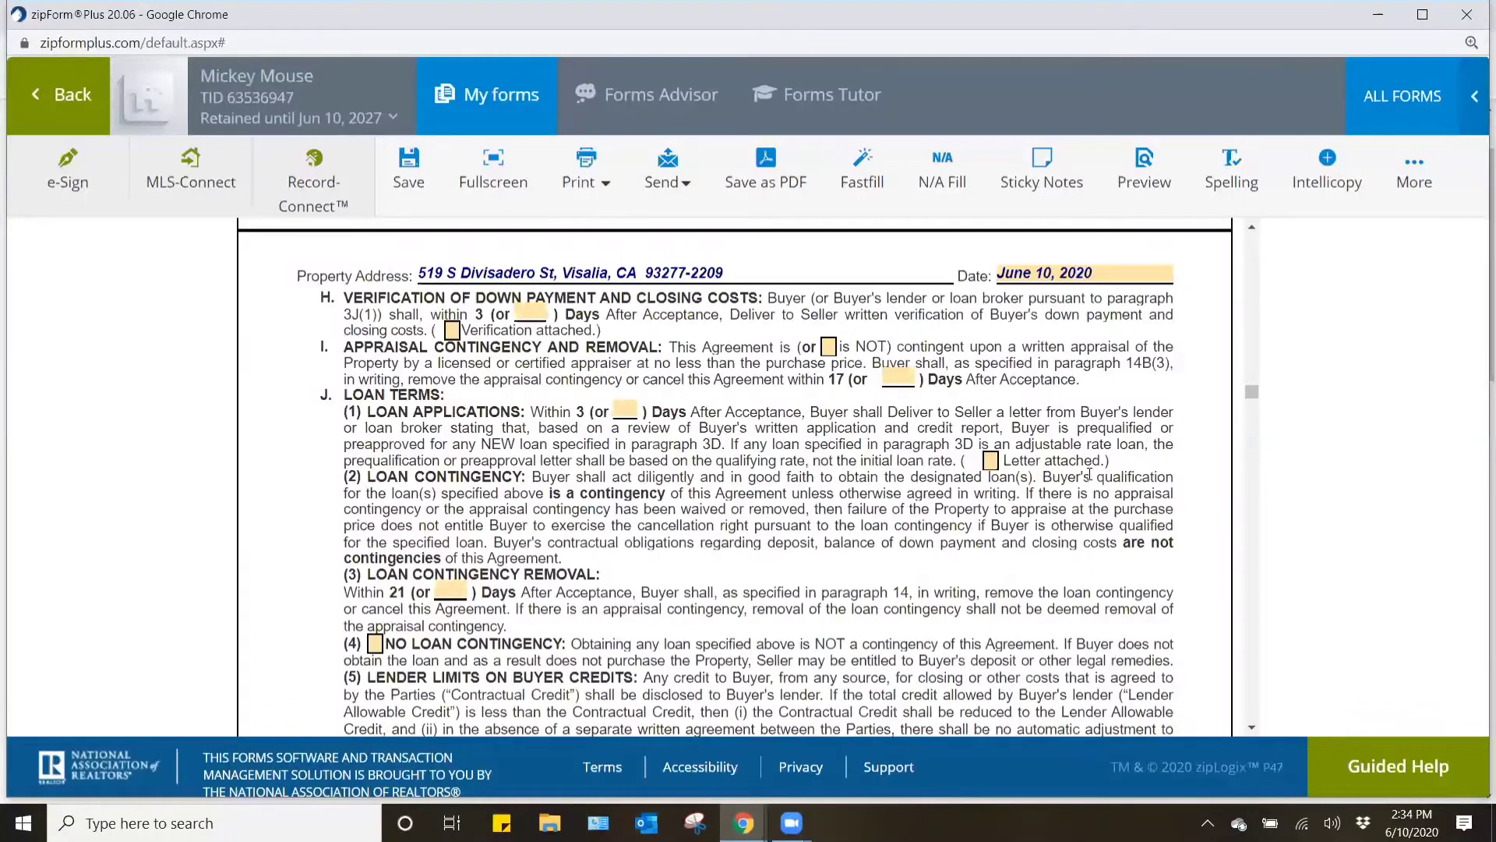
scroll(1087, 484, "down", 3)
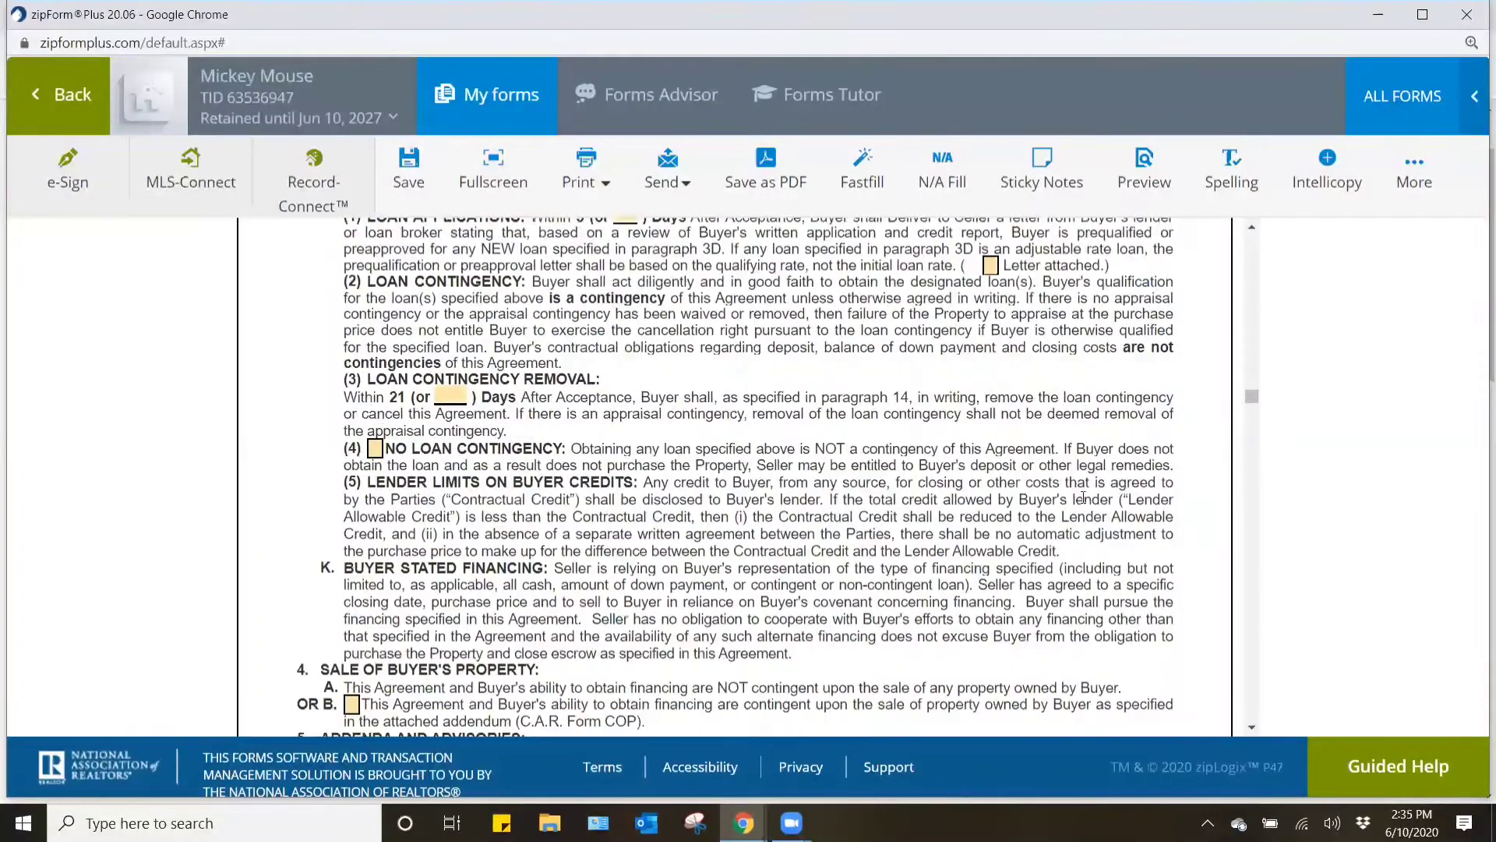
scroll(1084, 497, "down", 3)
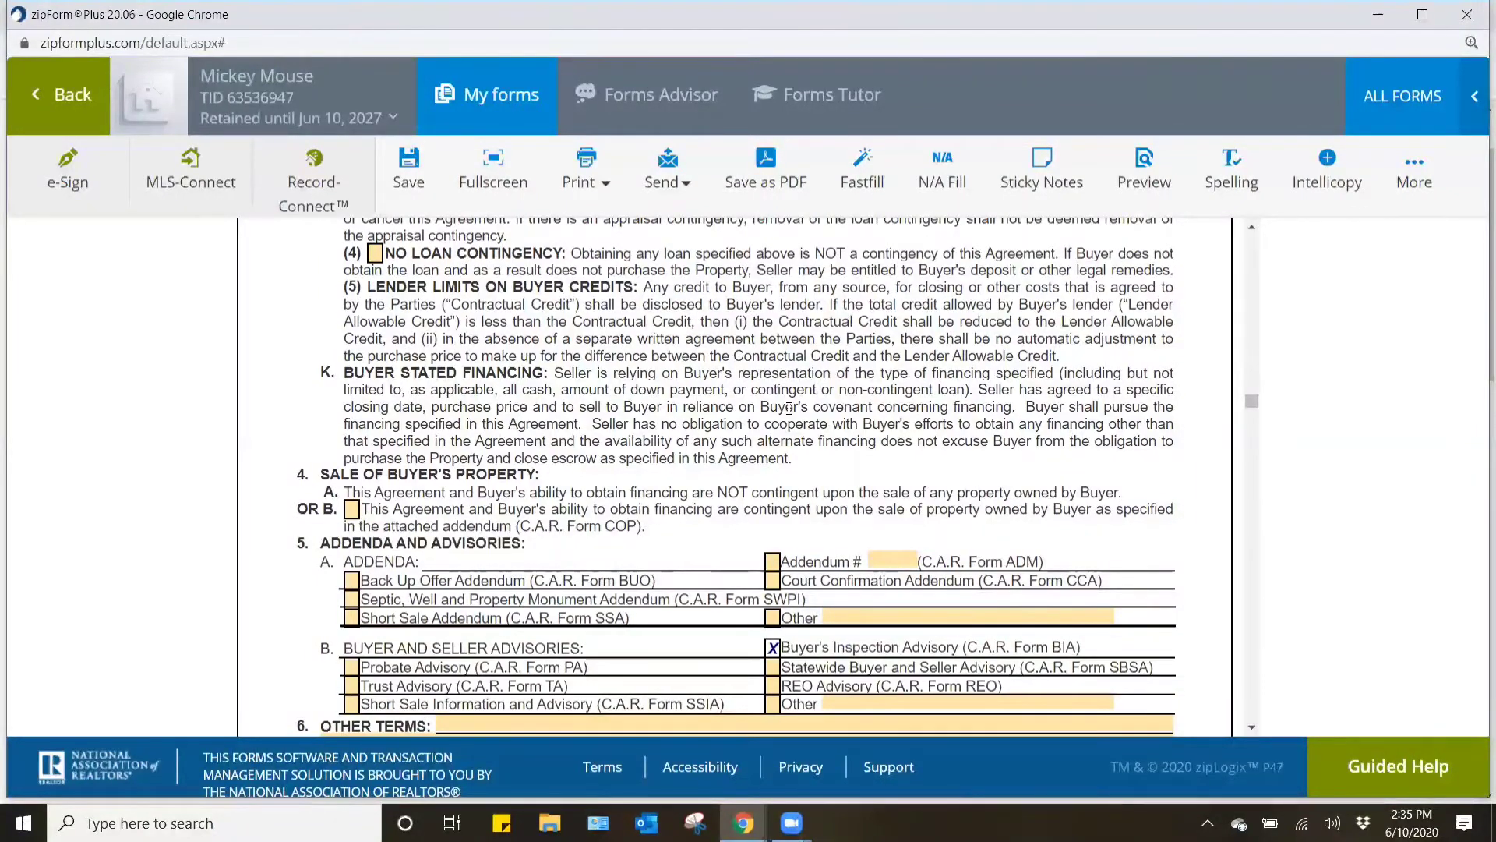
scroll(814, 419, "down", 2)
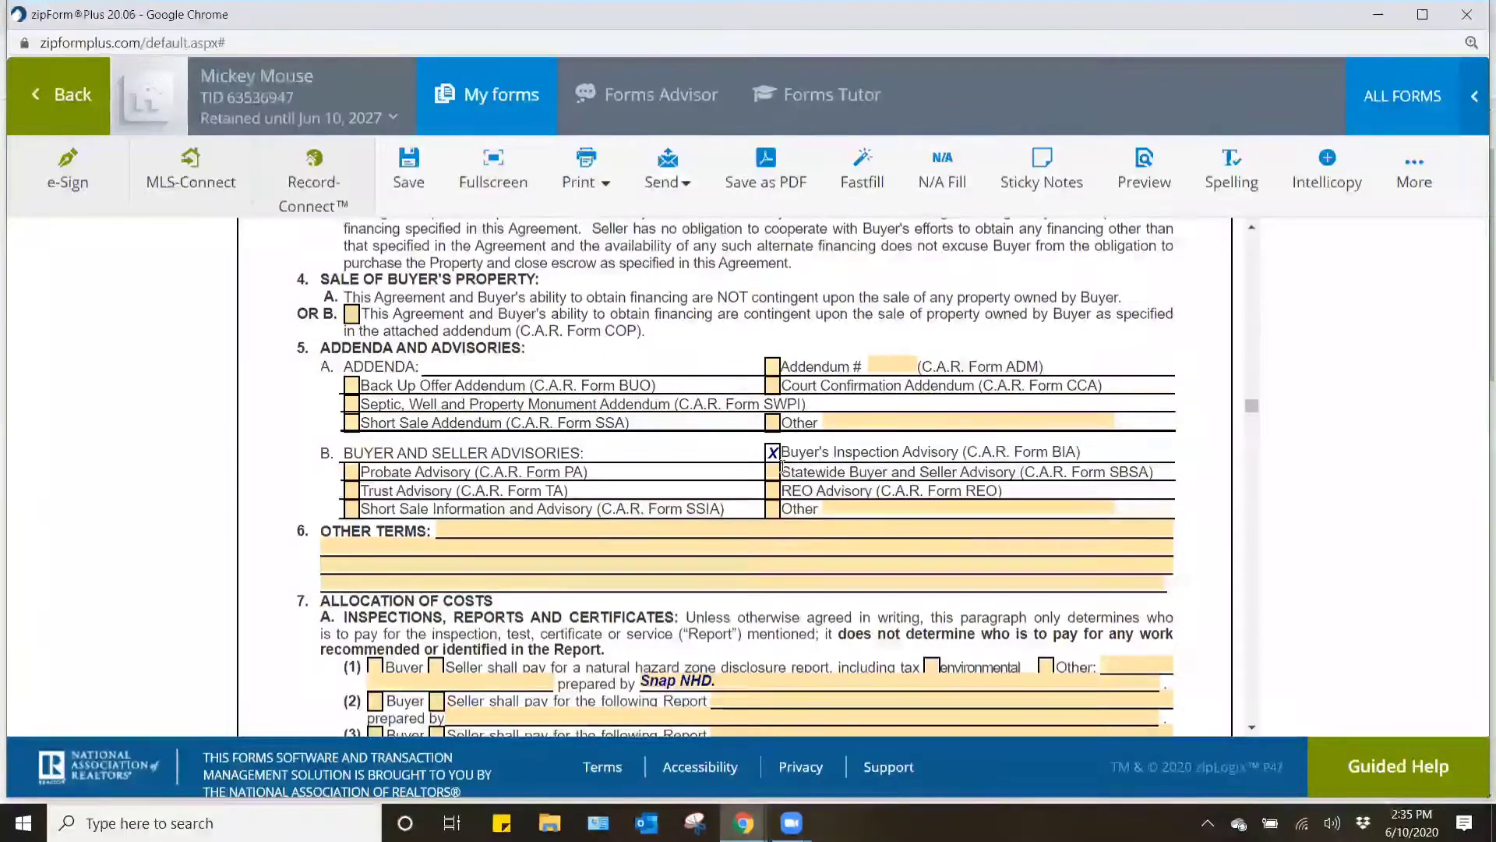
left_click_drag(781, 471, 1021, 474)
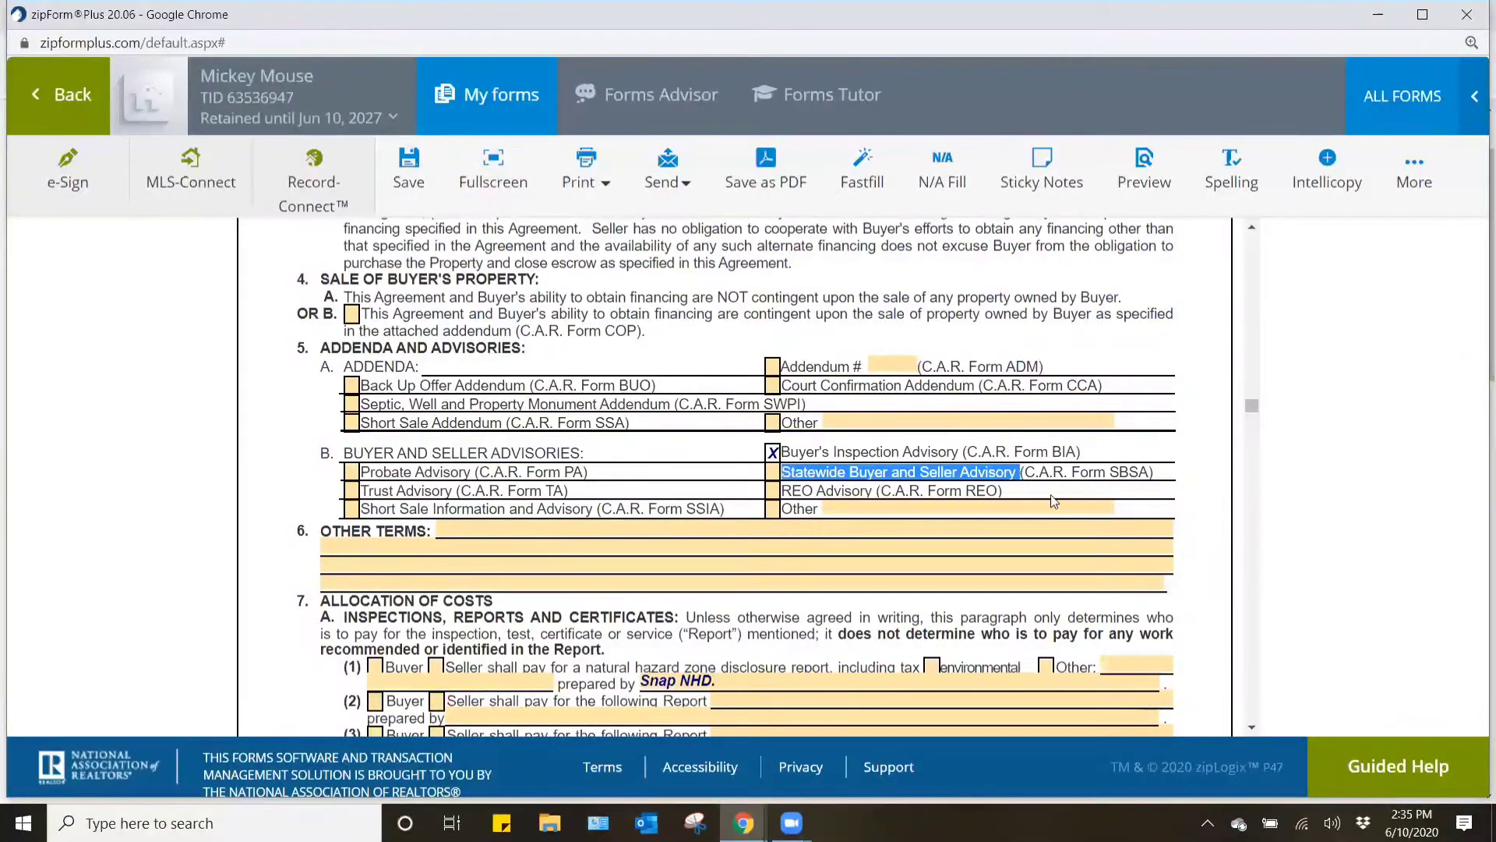
left_click(1174, 510)
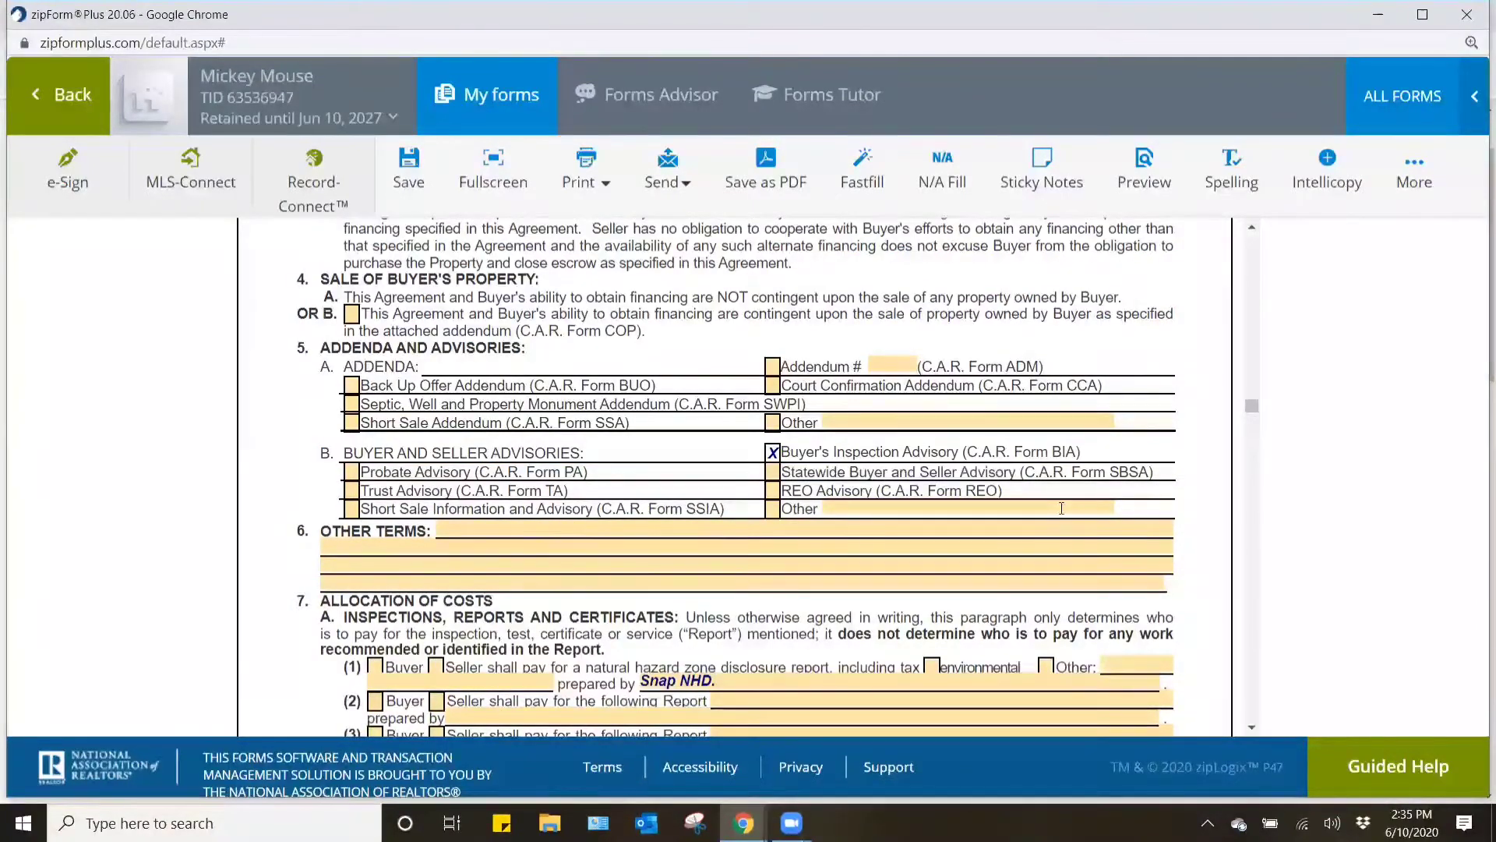
left_click(838, 502)
left_click(1200, 495)
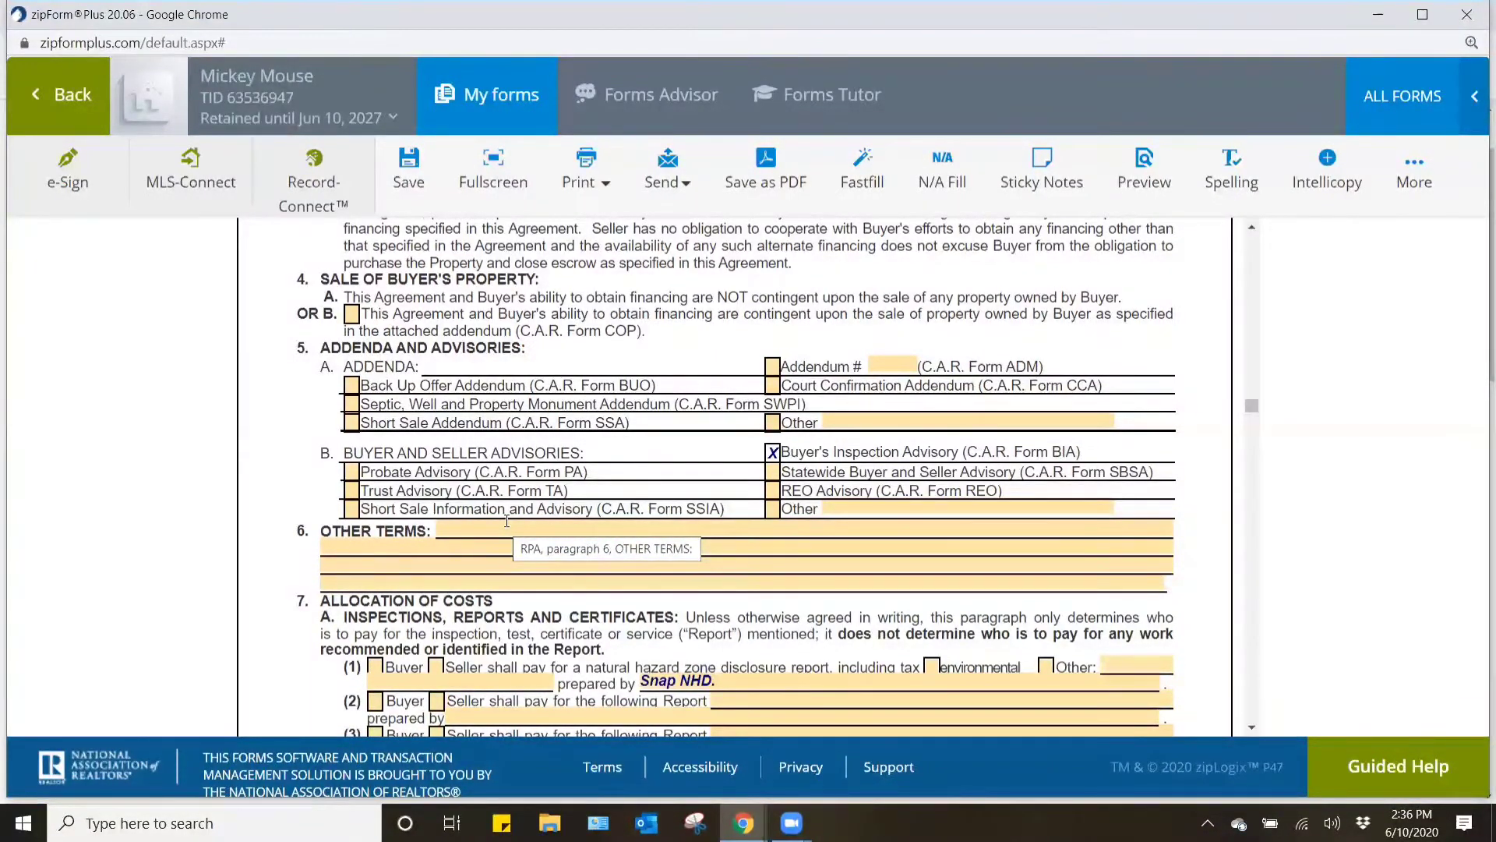
- Mark Seller as payer in paragraphs 7A(1), 7B(1) and 7B(2)(i), including the environmental option in the natural hazard disclosure report
scroll(507, 475, "down", 4)
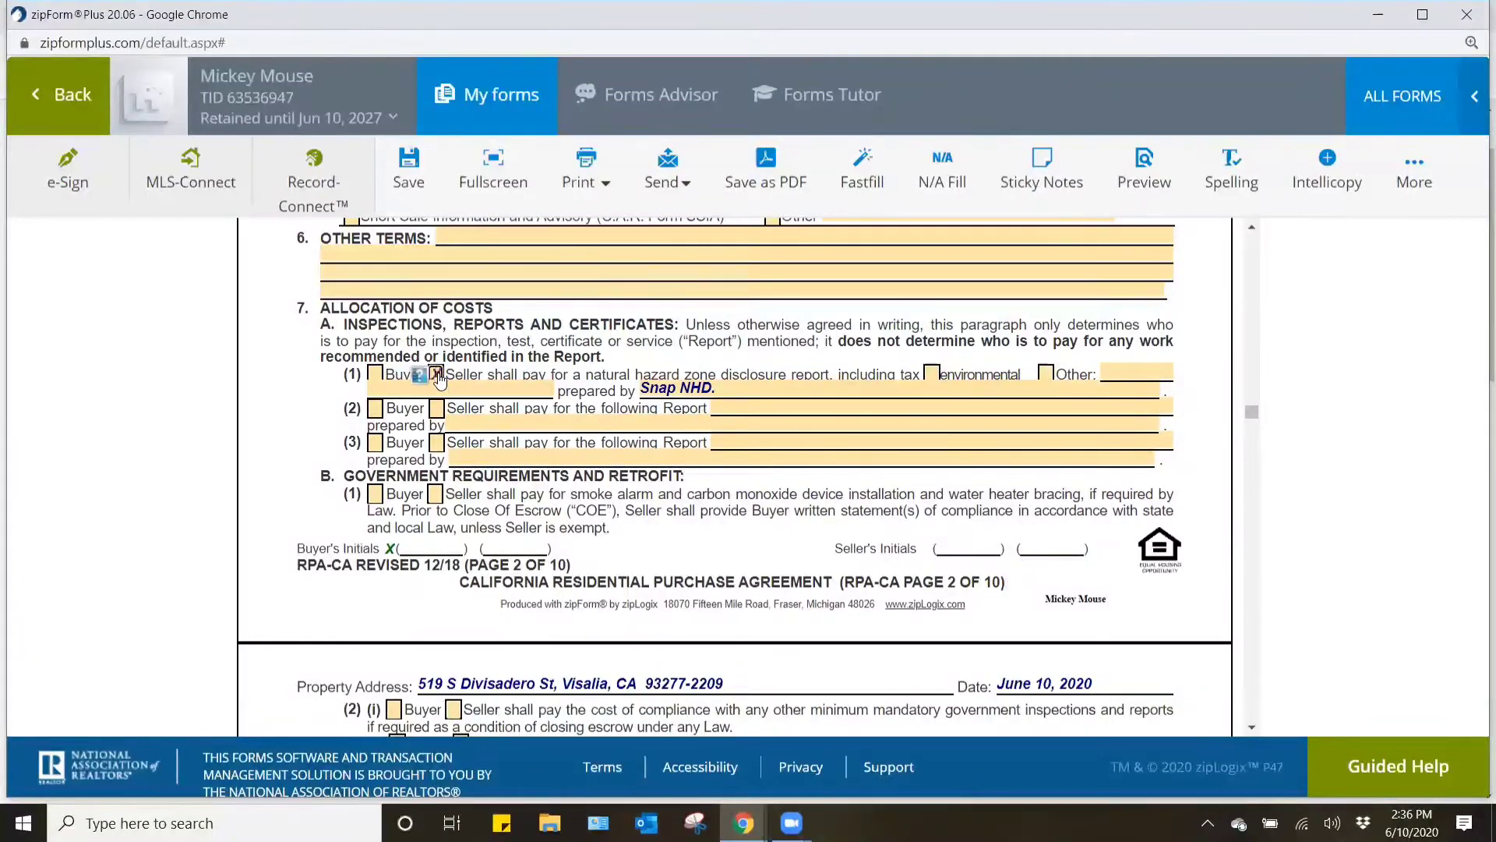
left_click(932, 374)
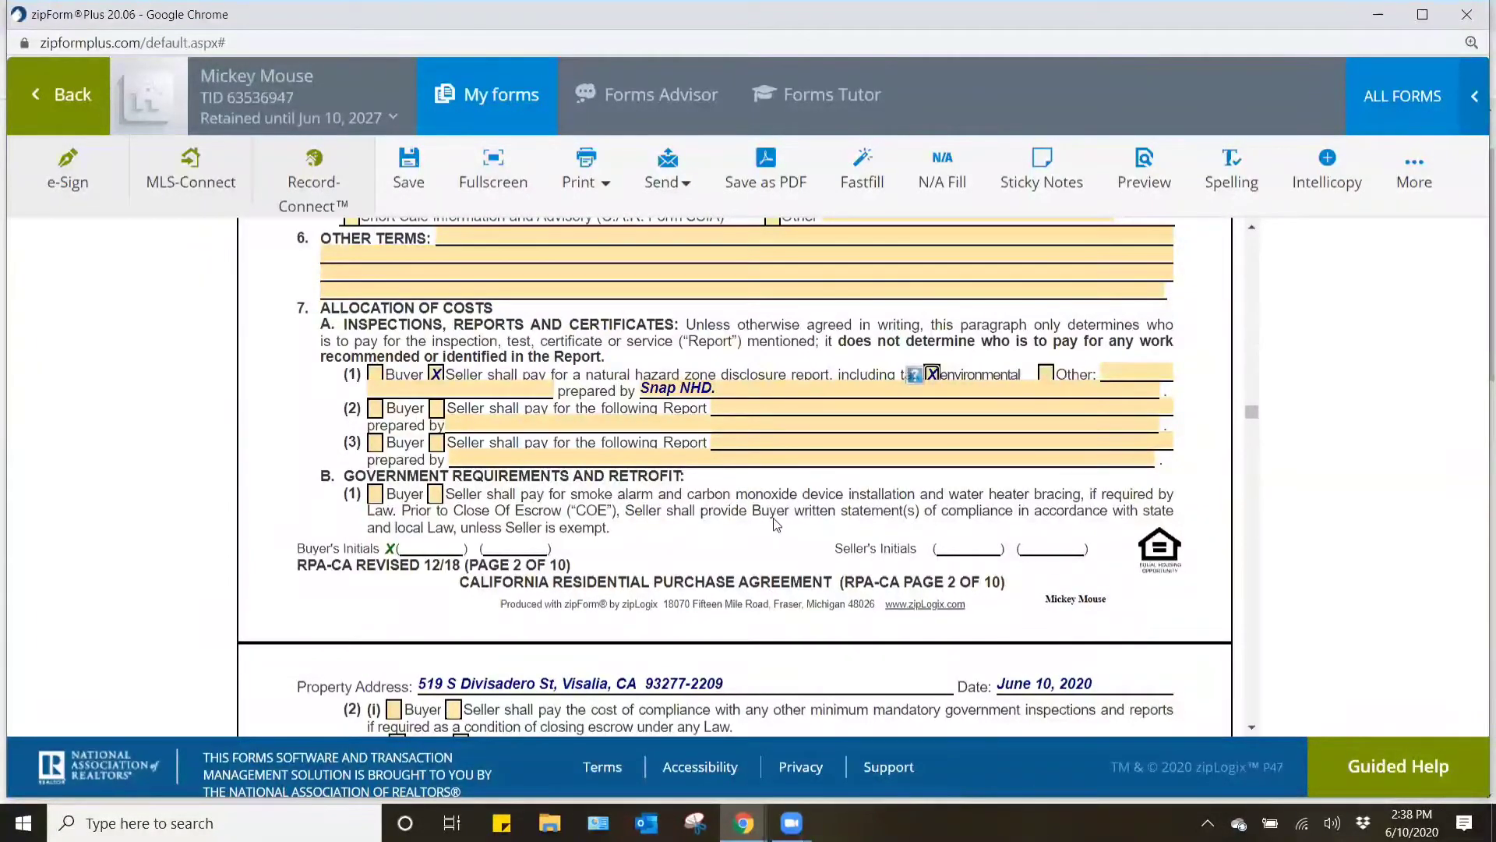
scroll(775, 524, "down", 1)
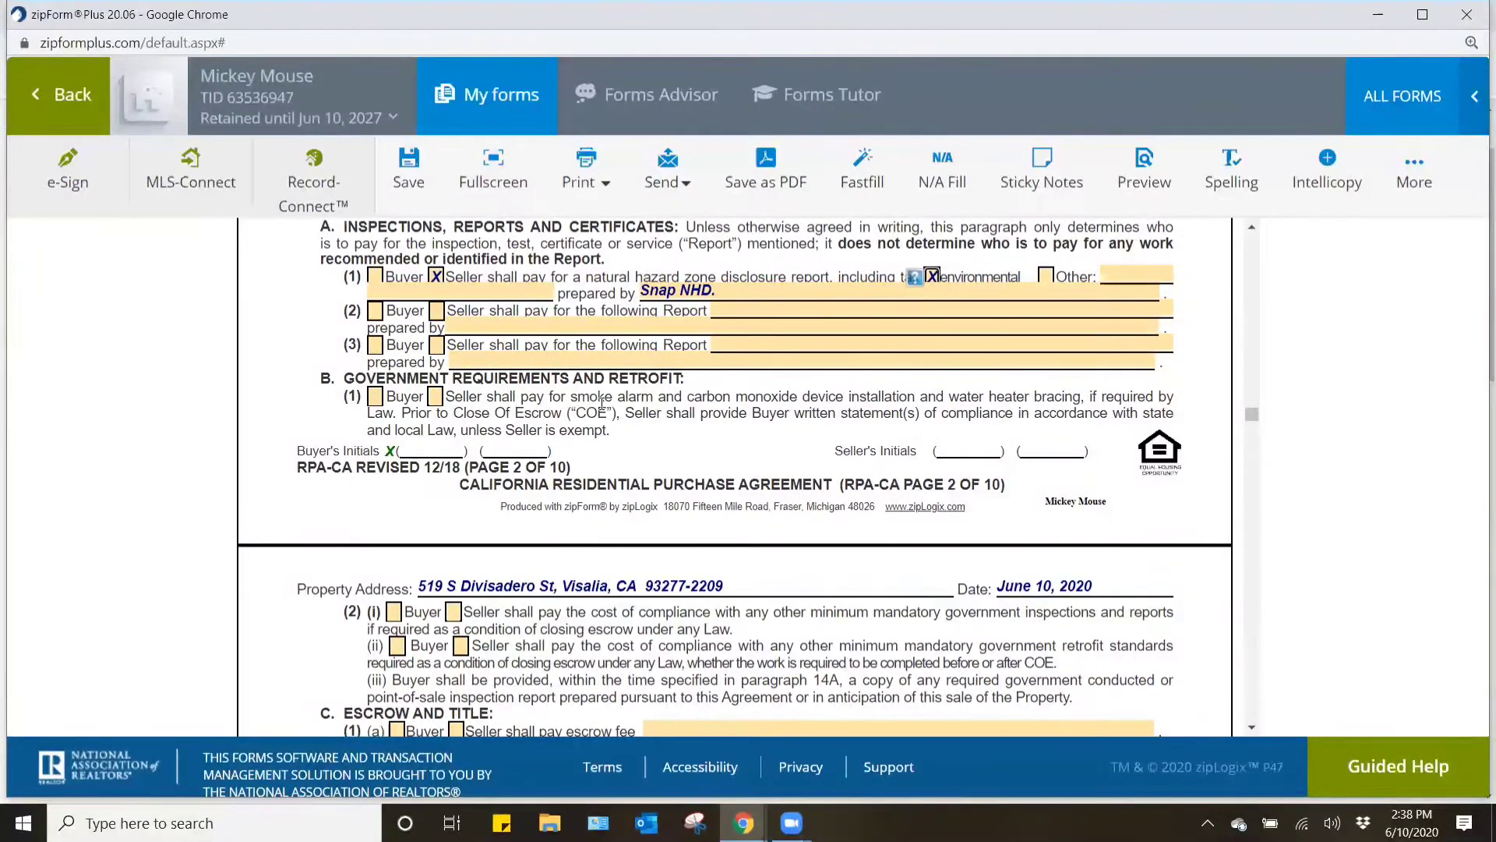
left_click(435, 397)
scroll(767, 438, "down", 3)
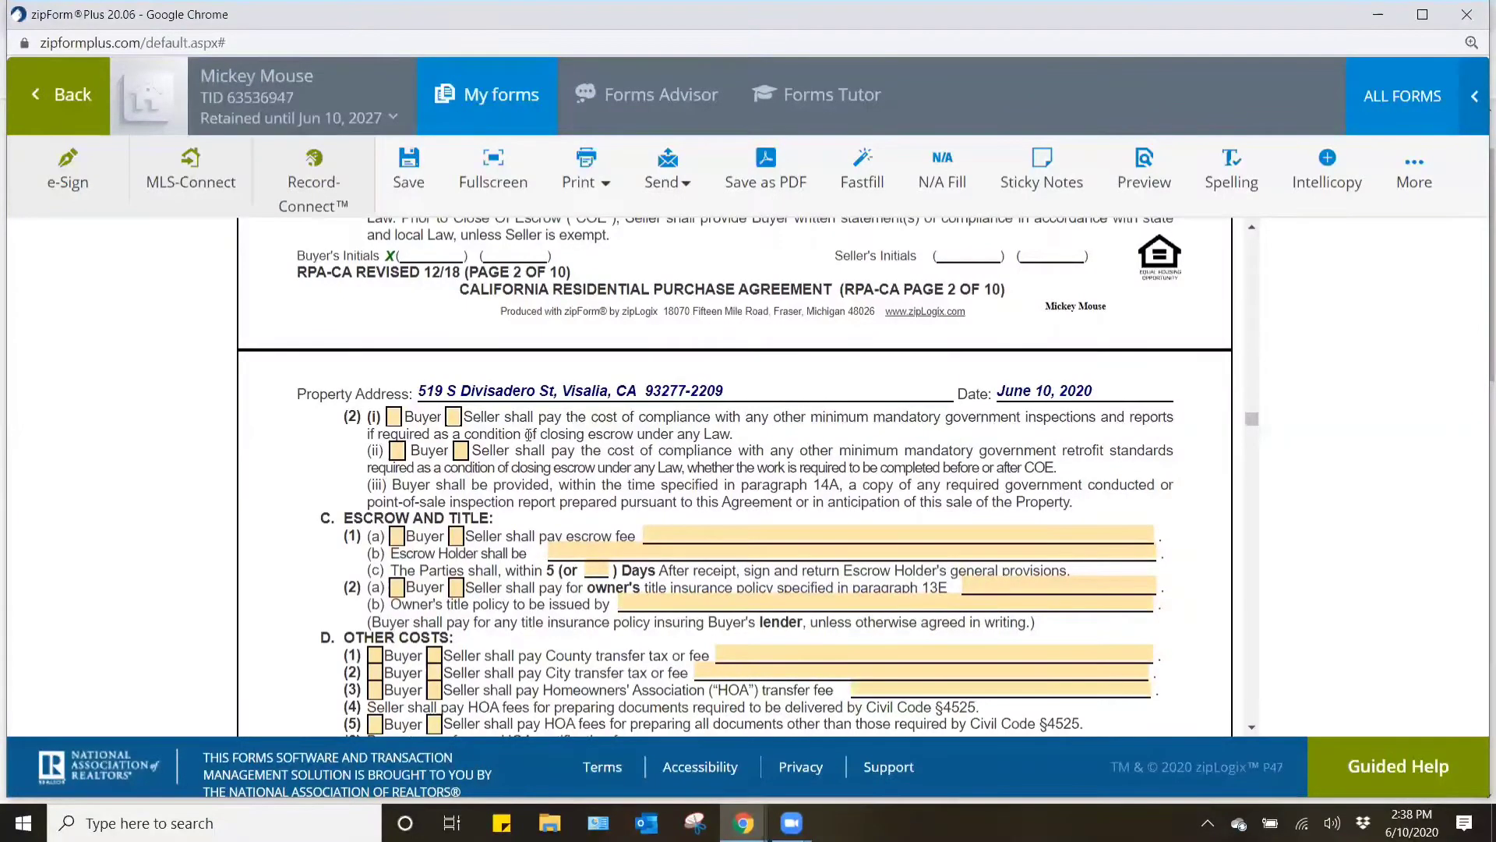
left_click(454, 419)
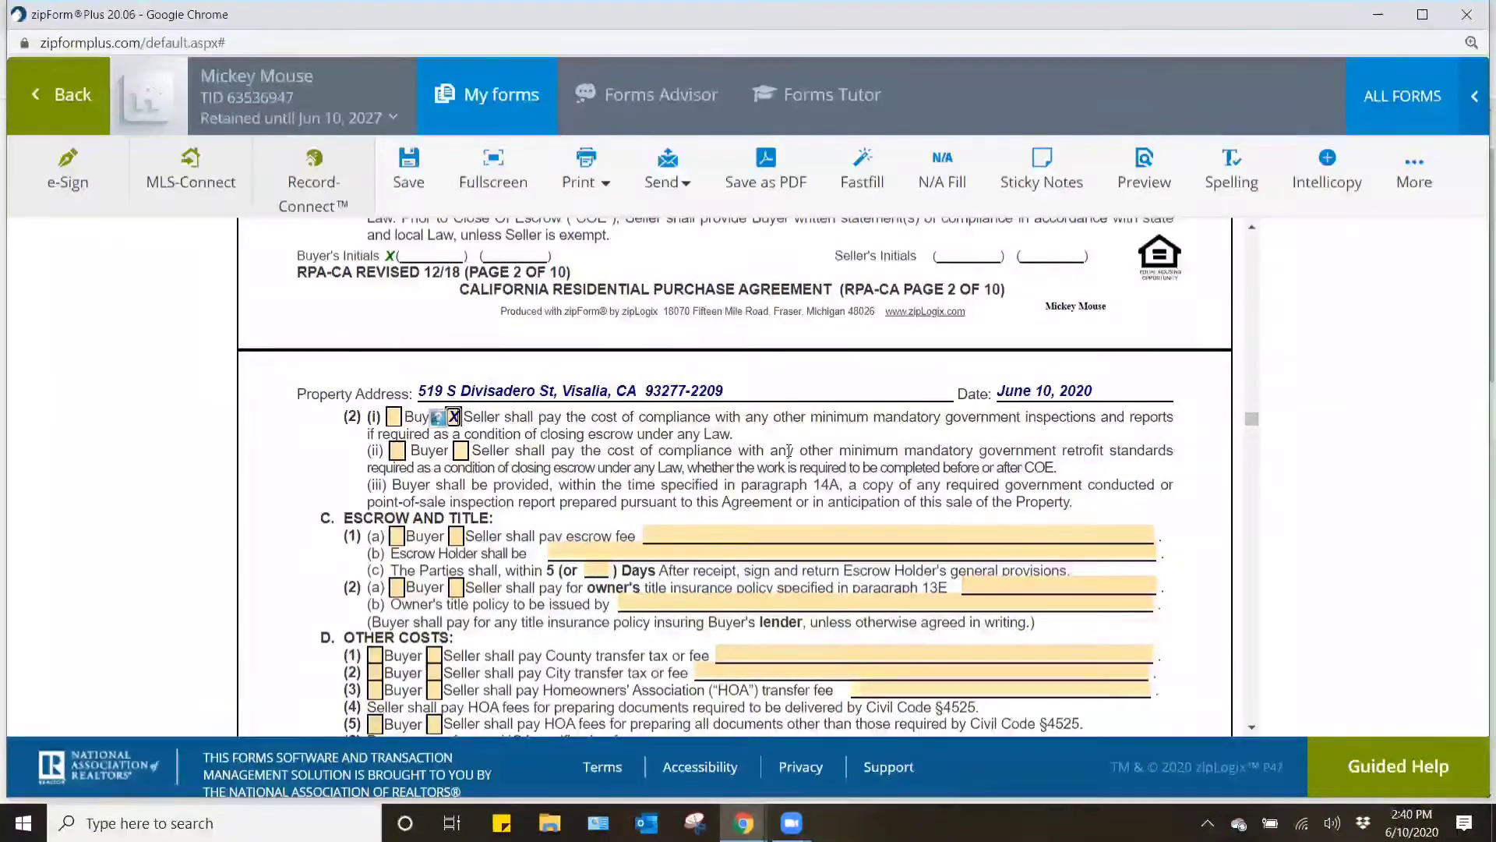
- Mark both Buyer and Seller for the escrow fee in paragraph 7C(1)(a) and enter "each to pay their own."
scroll(761, 424, "down", 1)
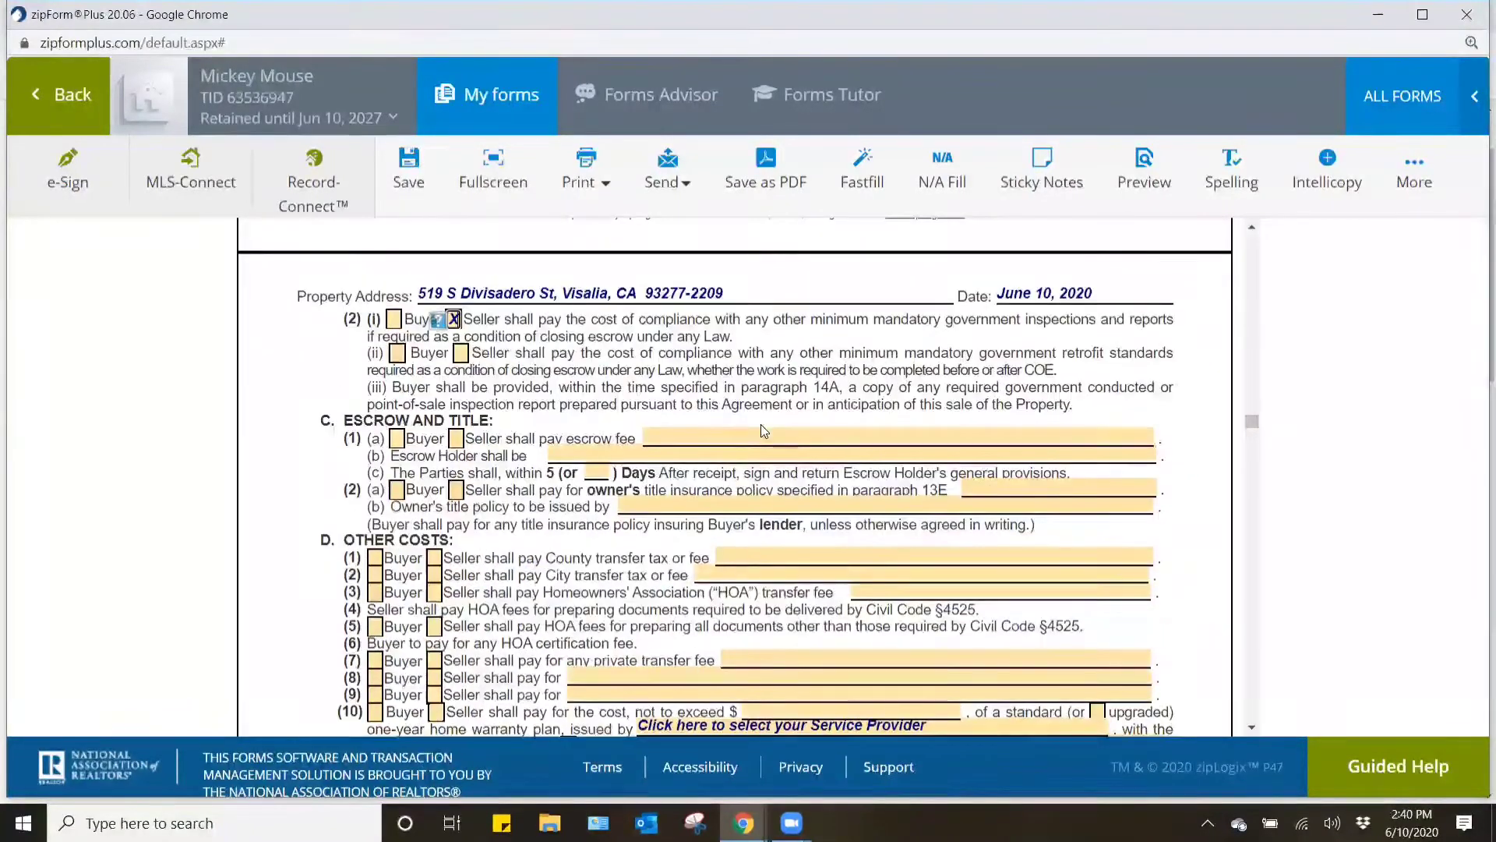
left_click(397, 440)
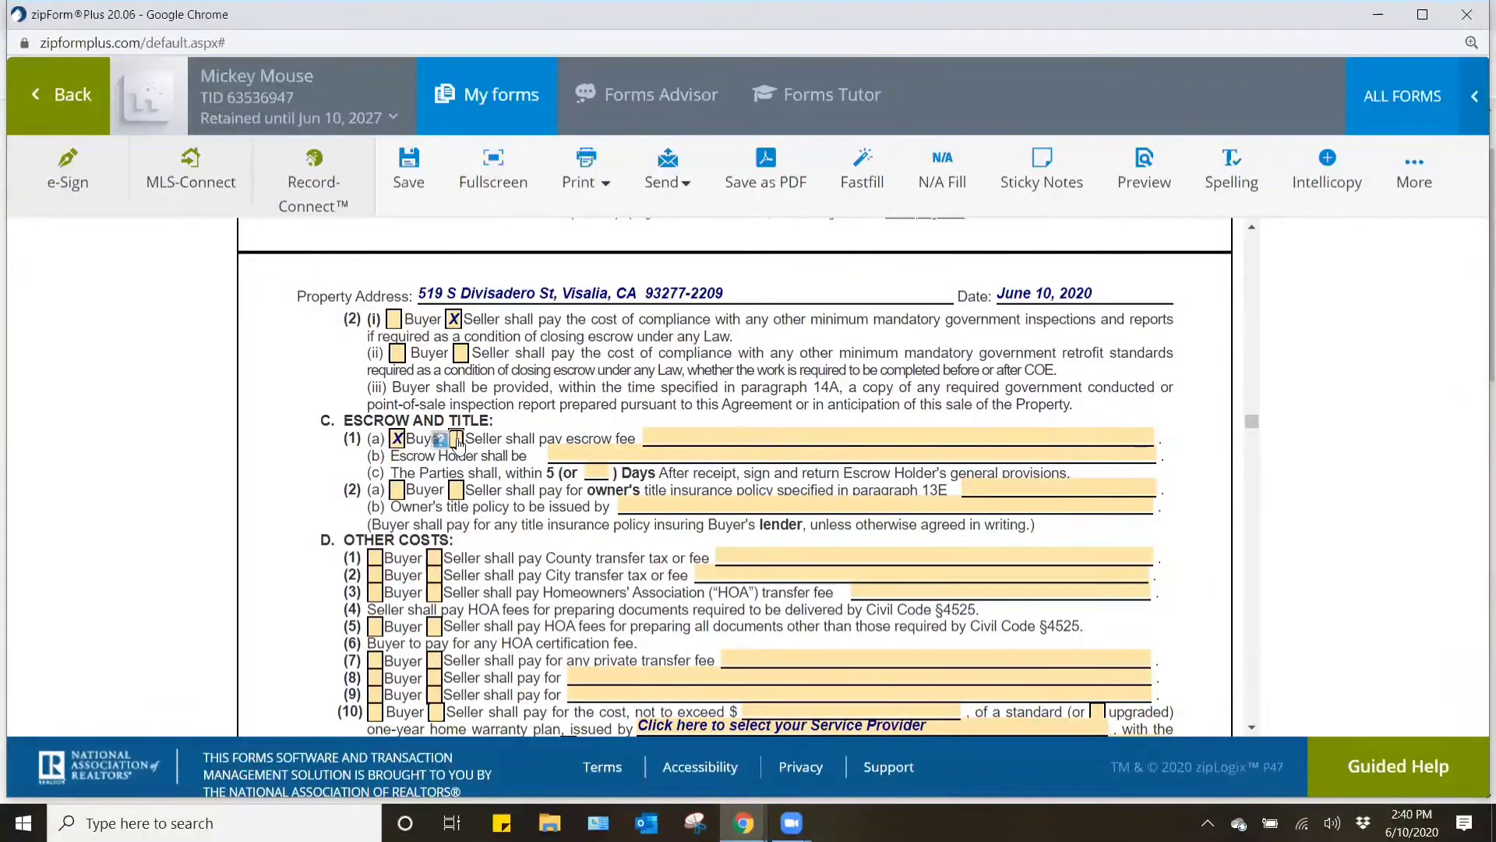
left_click(456, 440)
left_click(713, 438)
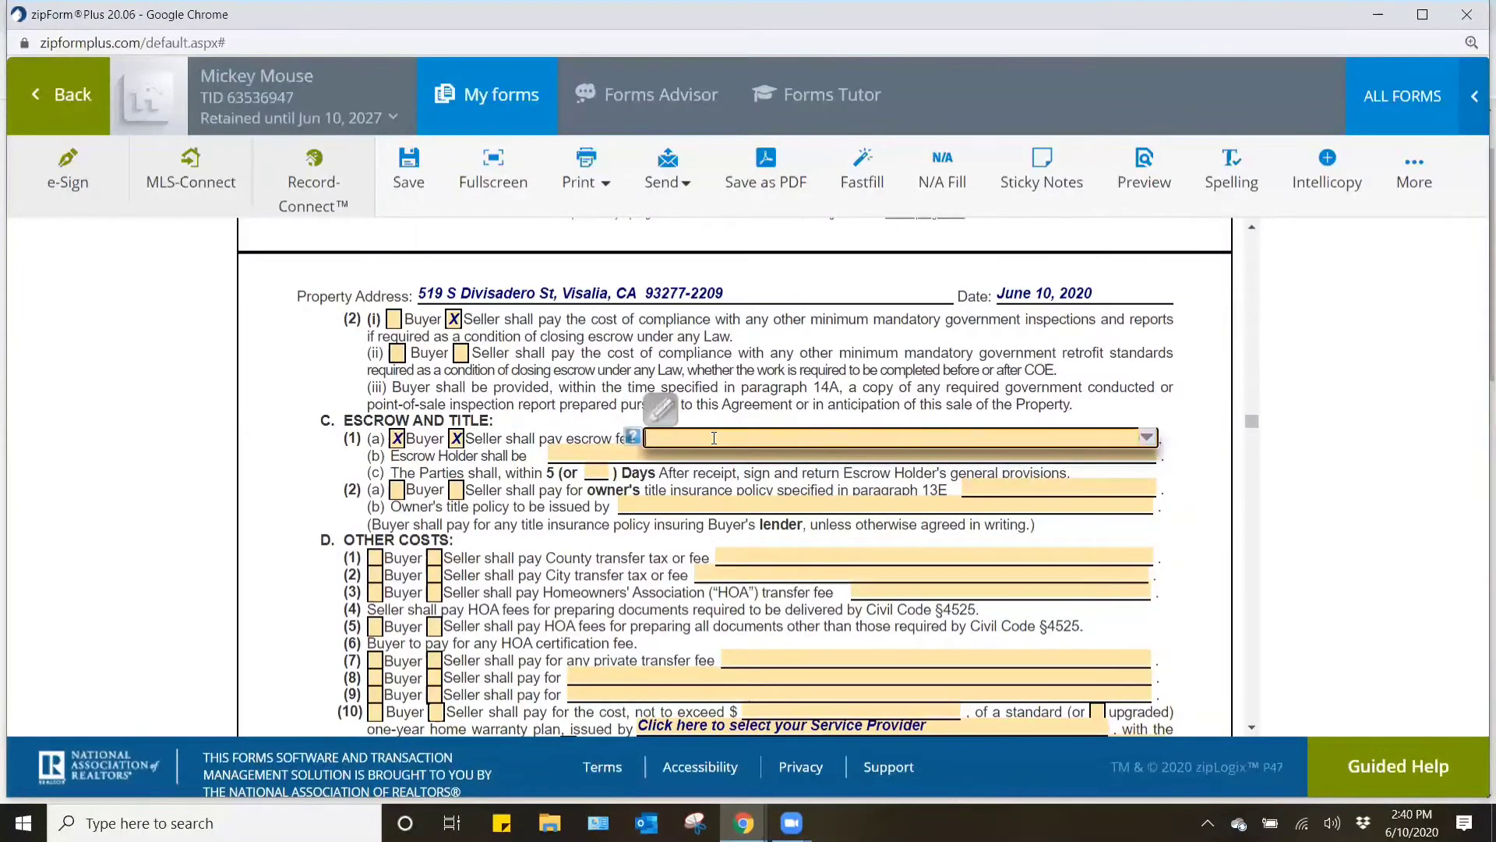
type("each to")
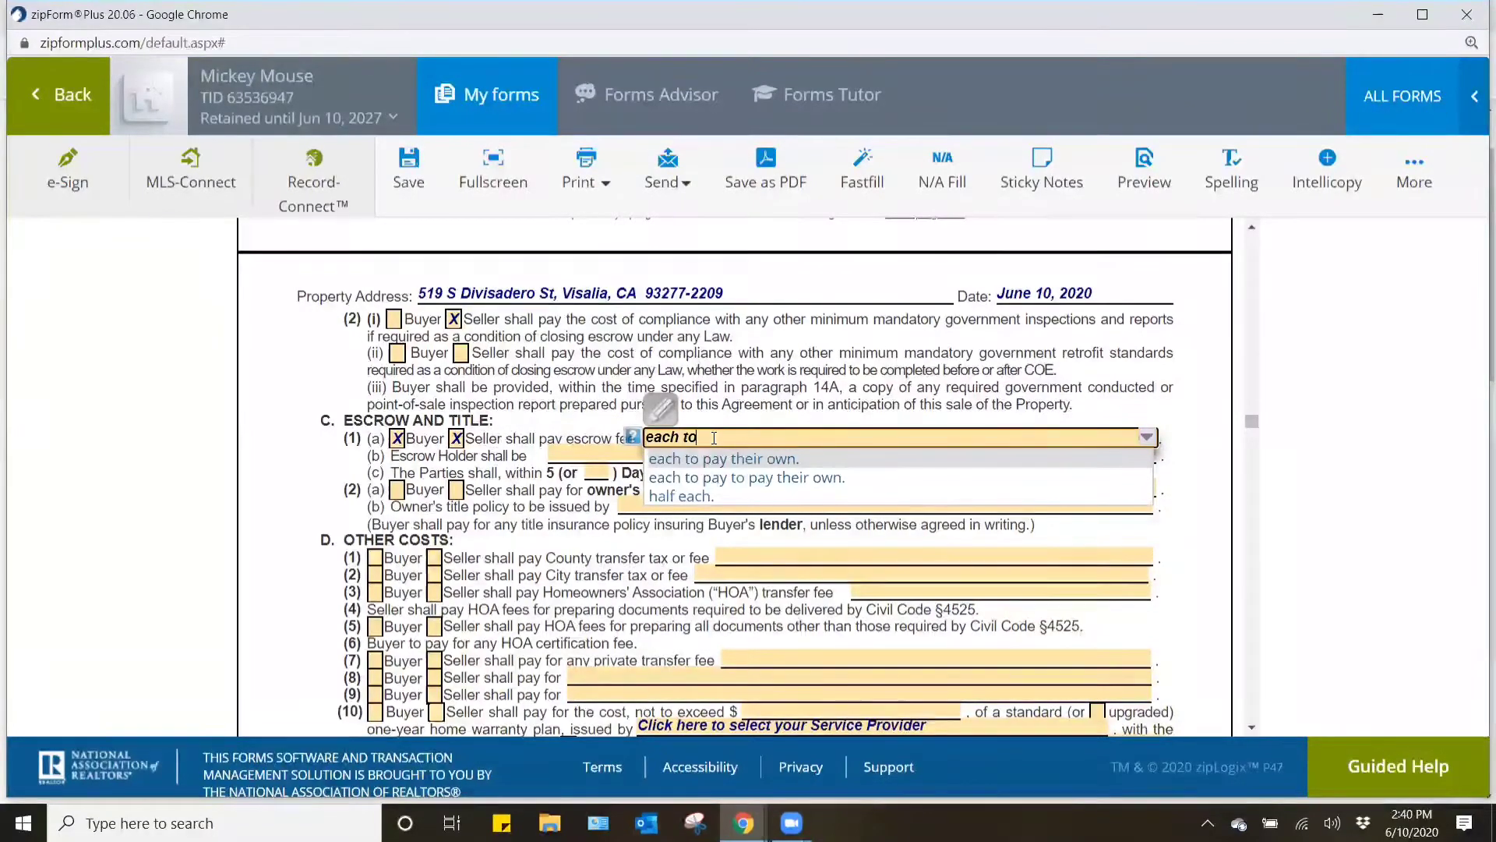
type(" pay their own.")
left_click(895, 343)
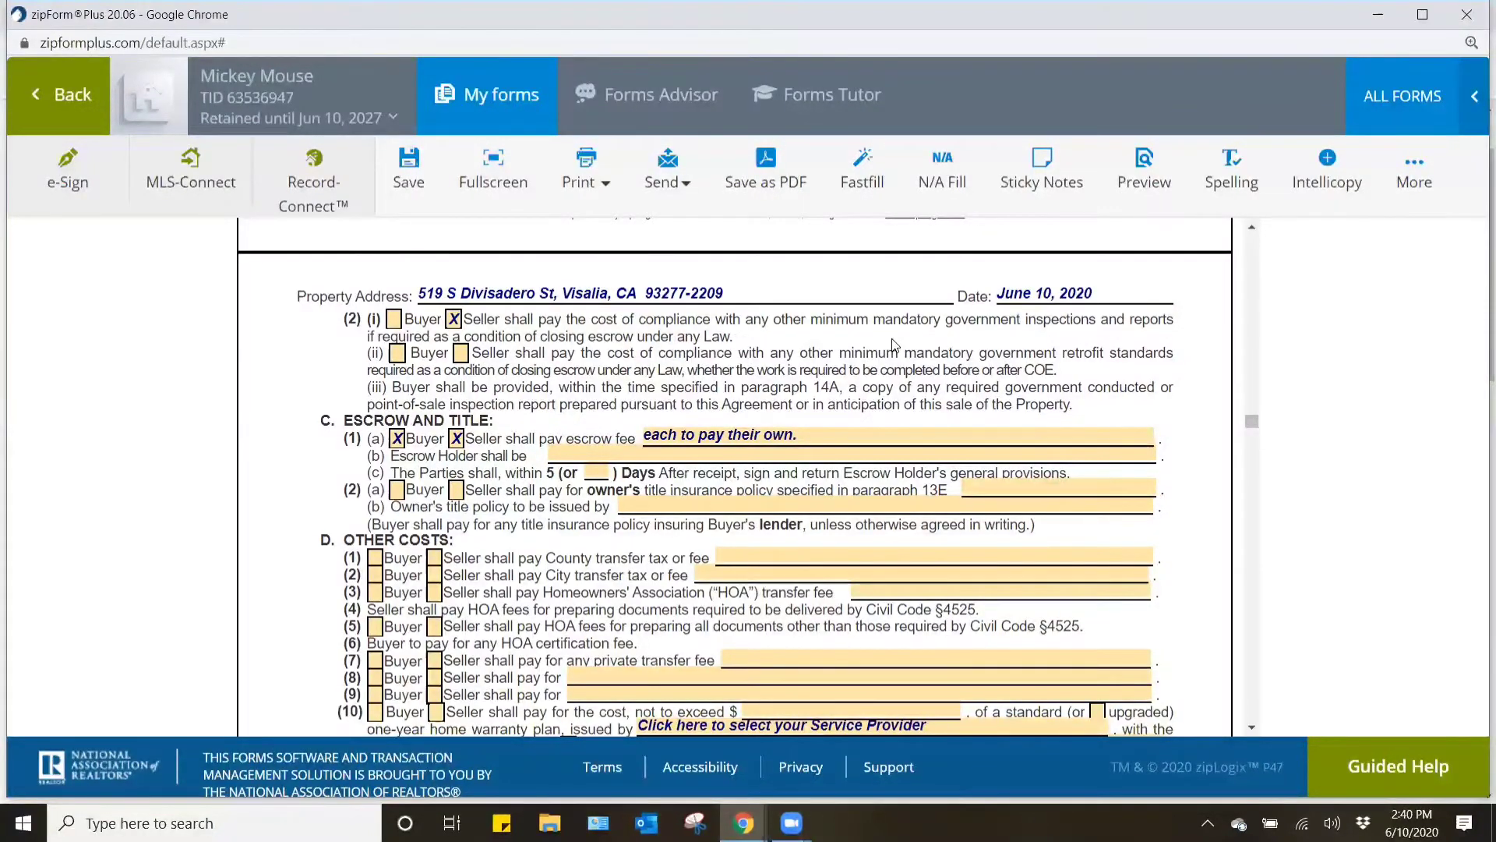
- Set the escrow holder and owner's title policy issuer to "Seller's choice." and mark Seller as paying for the owner's title insurance policy
left_click(559, 457)
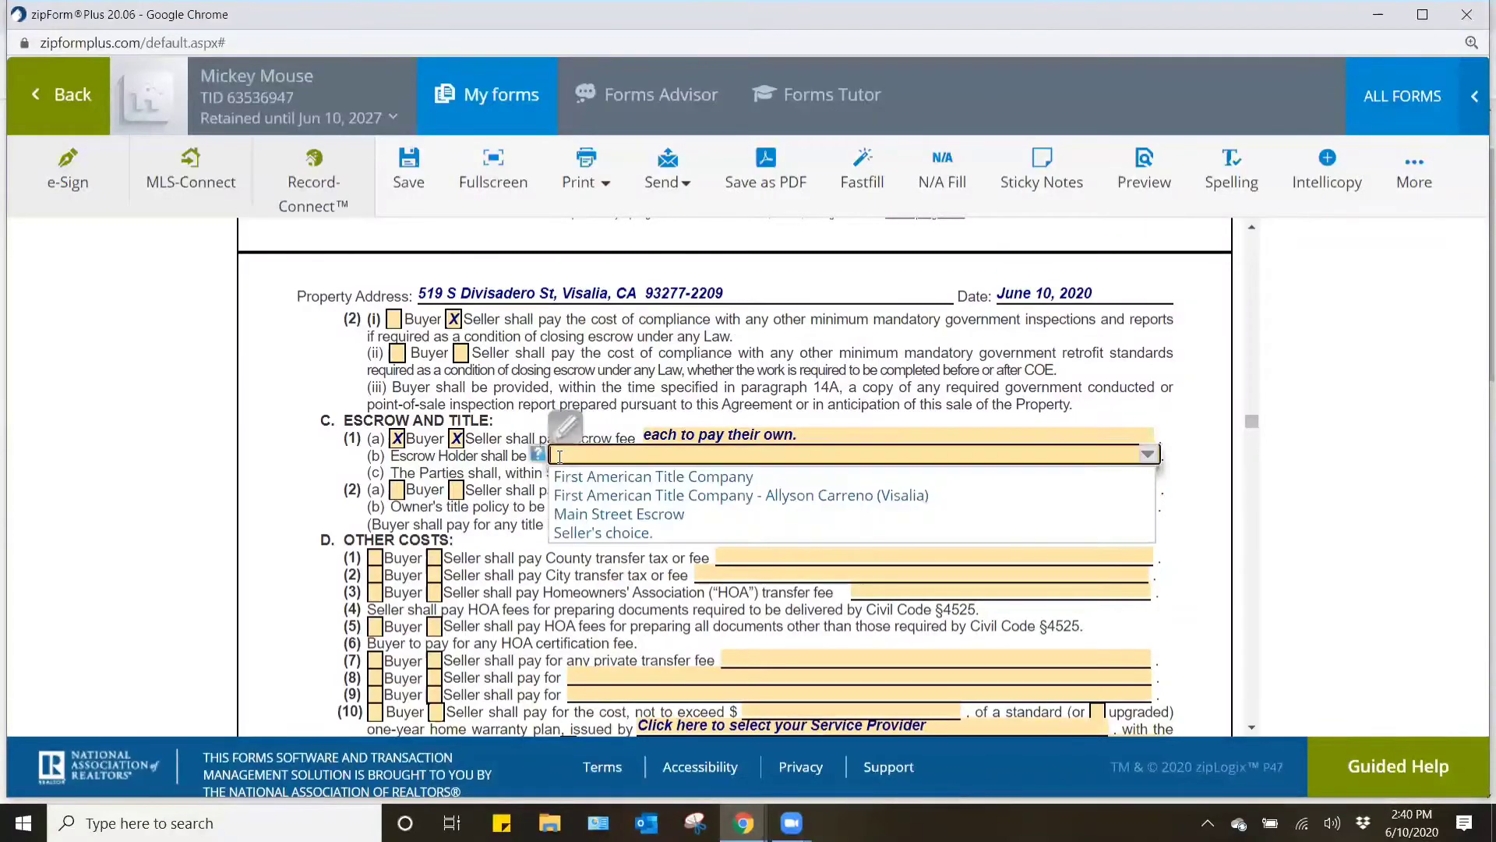
type("Seller")
left_click(672, 536)
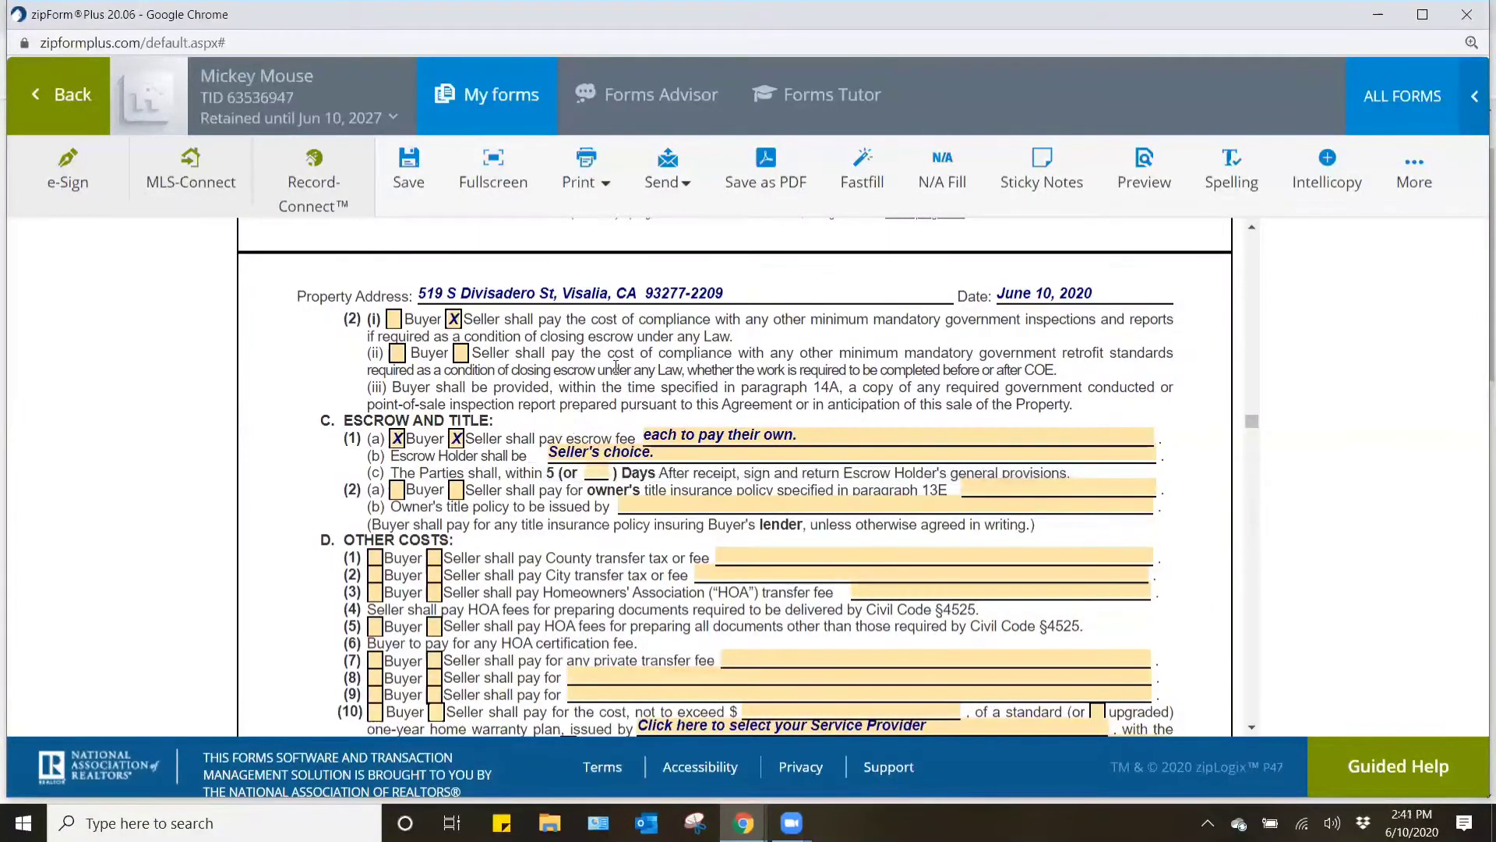
left_click(456, 489)
left_click(666, 507)
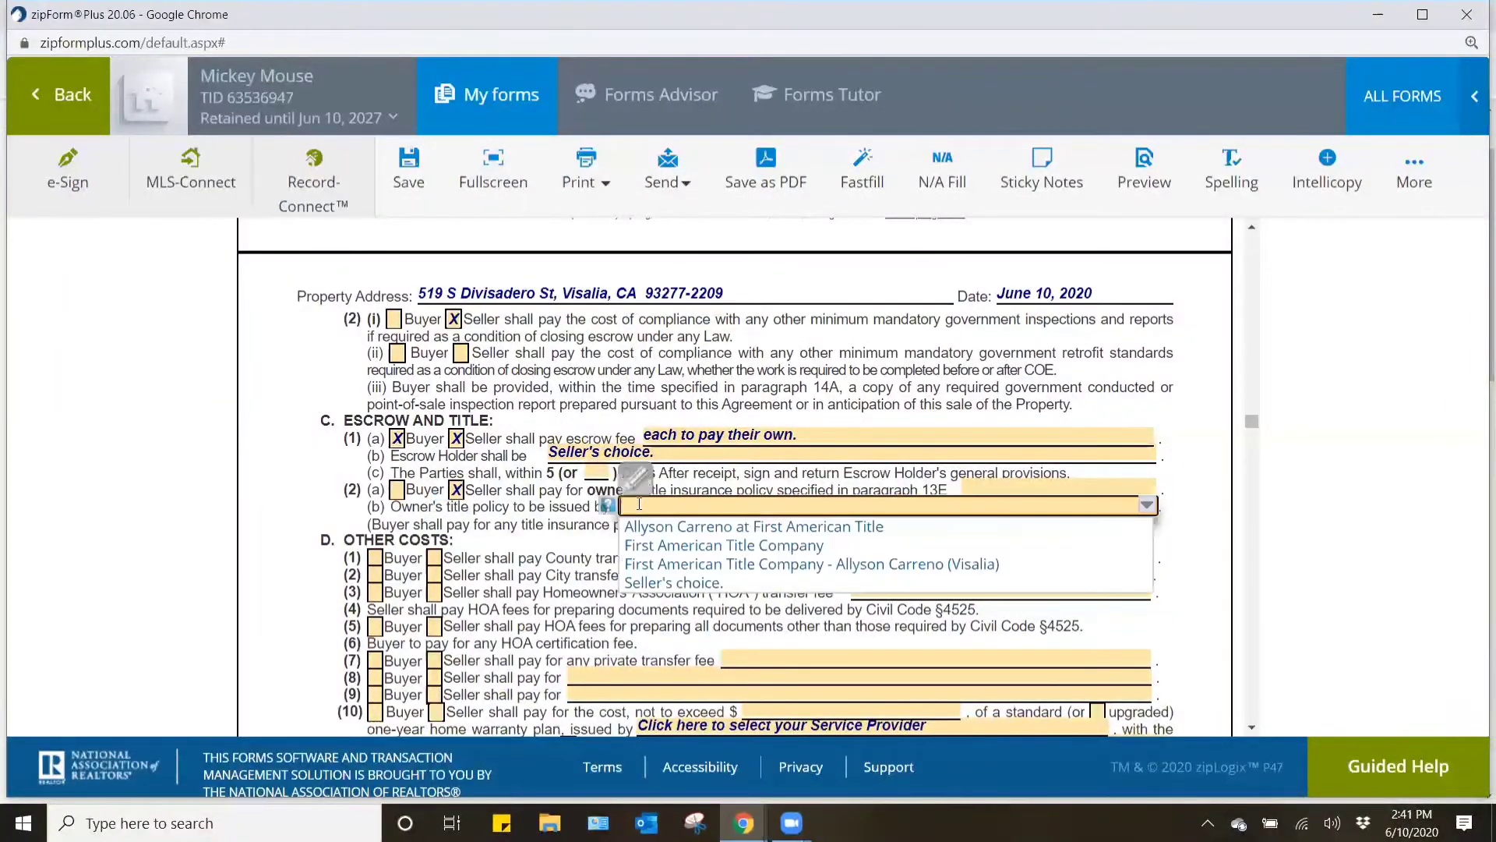
left_click(672, 583)
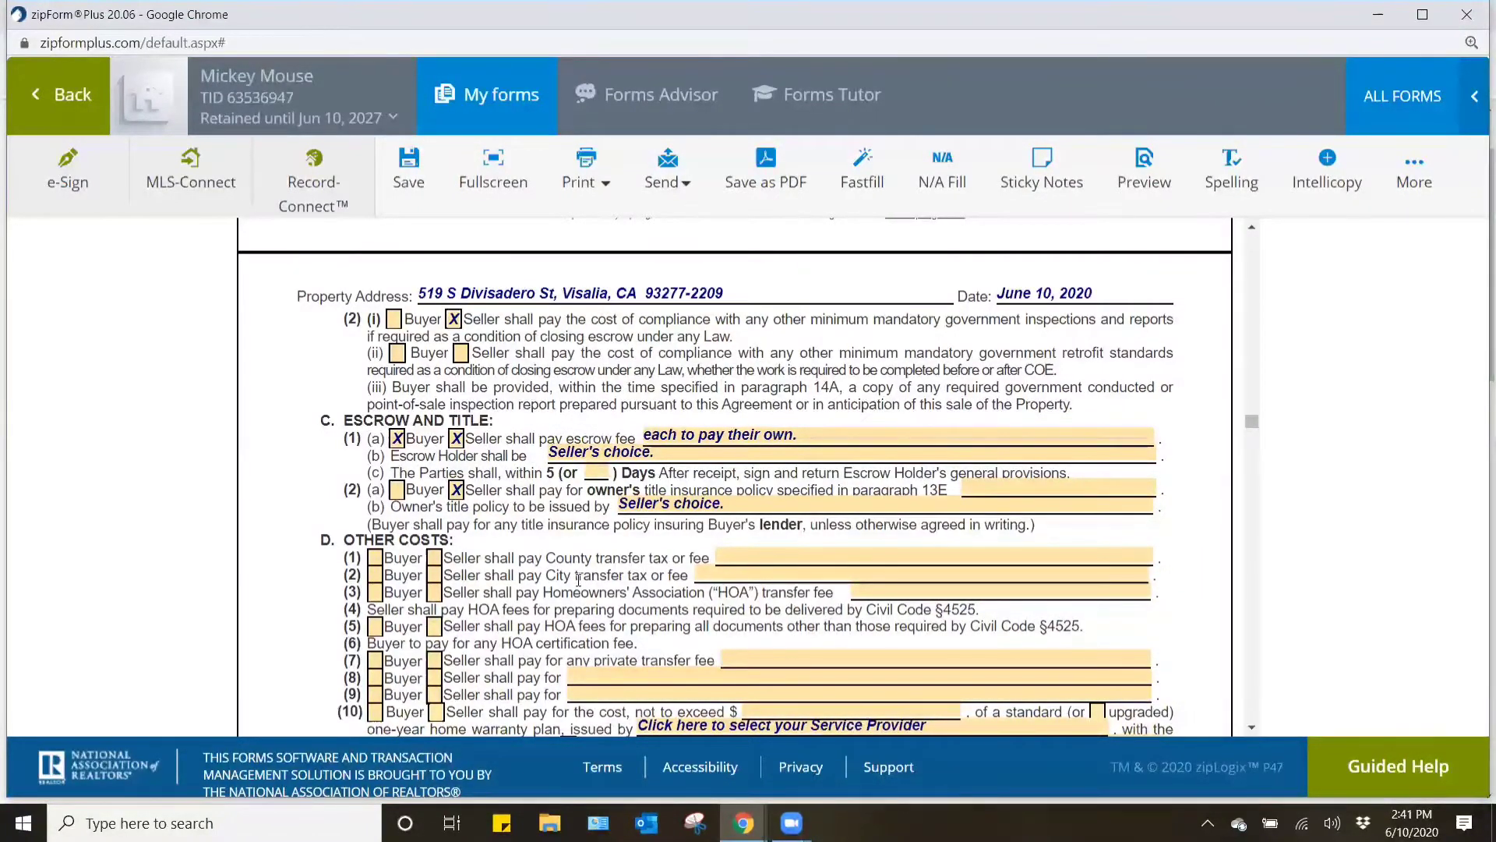
- Mark Seller as paying the County transfer tax, City transfer tax and any private transfer fee under Other Costs
scroll(388, 540, "down", 1)
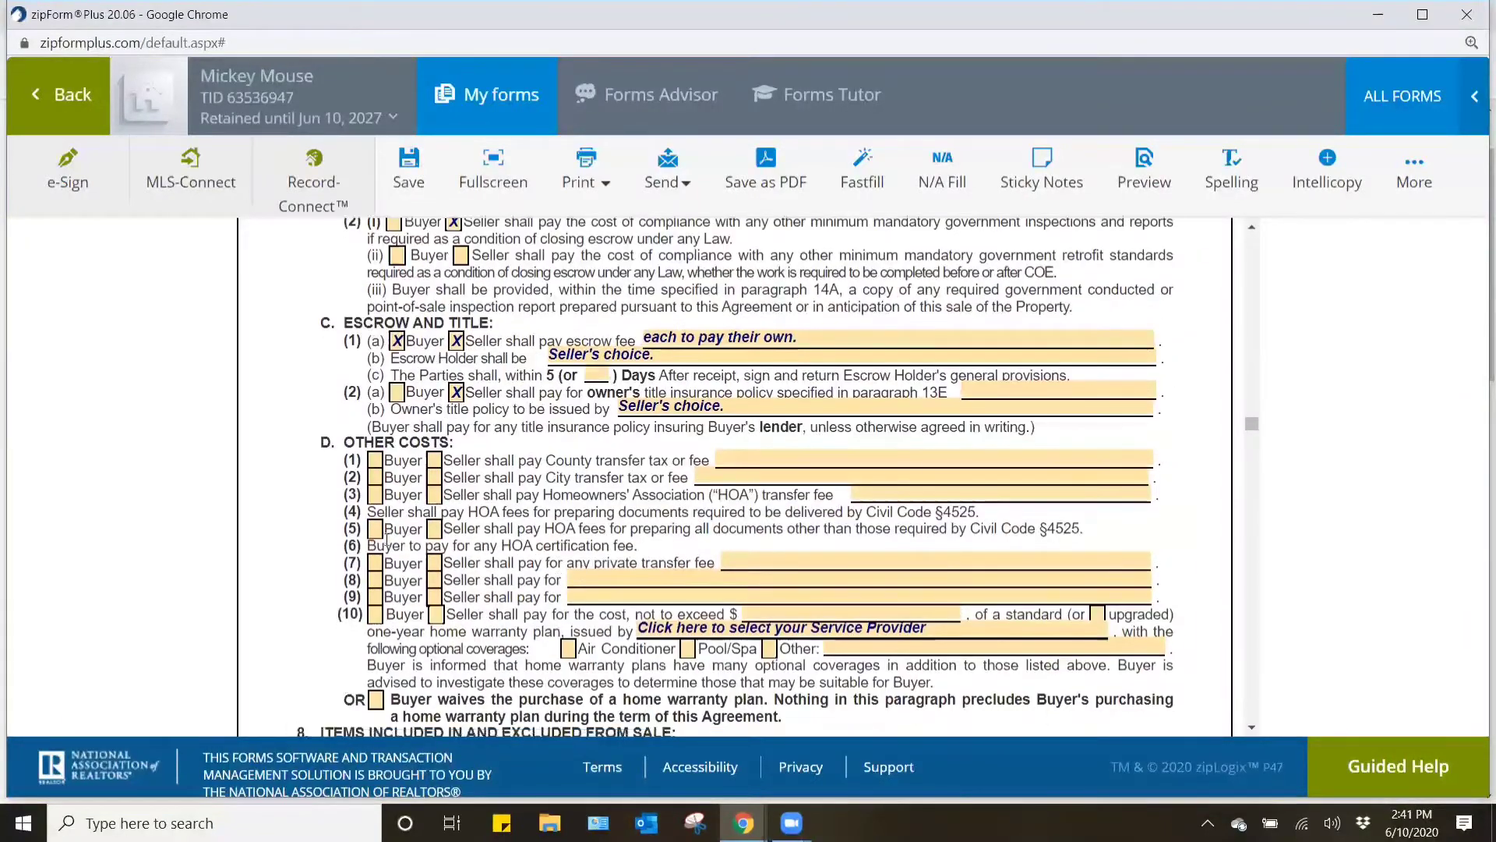
scroll(387, 540, "down", 1)
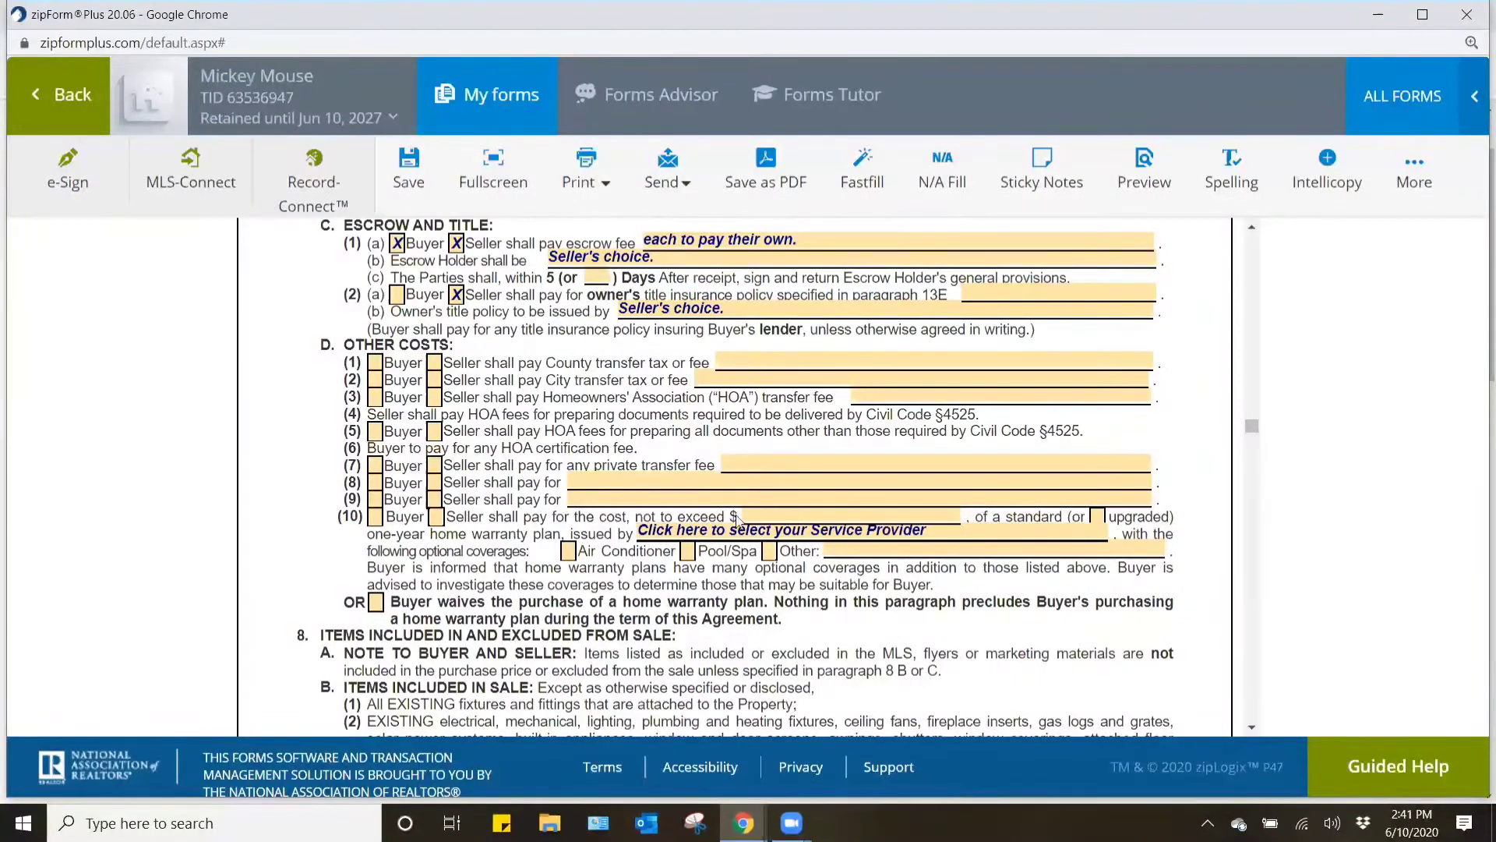
left_click(433, 363)
left_click(434, 380)
left_click(434, 465)
- Enter "if applicable." for the County transfer tax, City transfer tax and private transfer fee in paragraph 7D
left_click(735, 357)
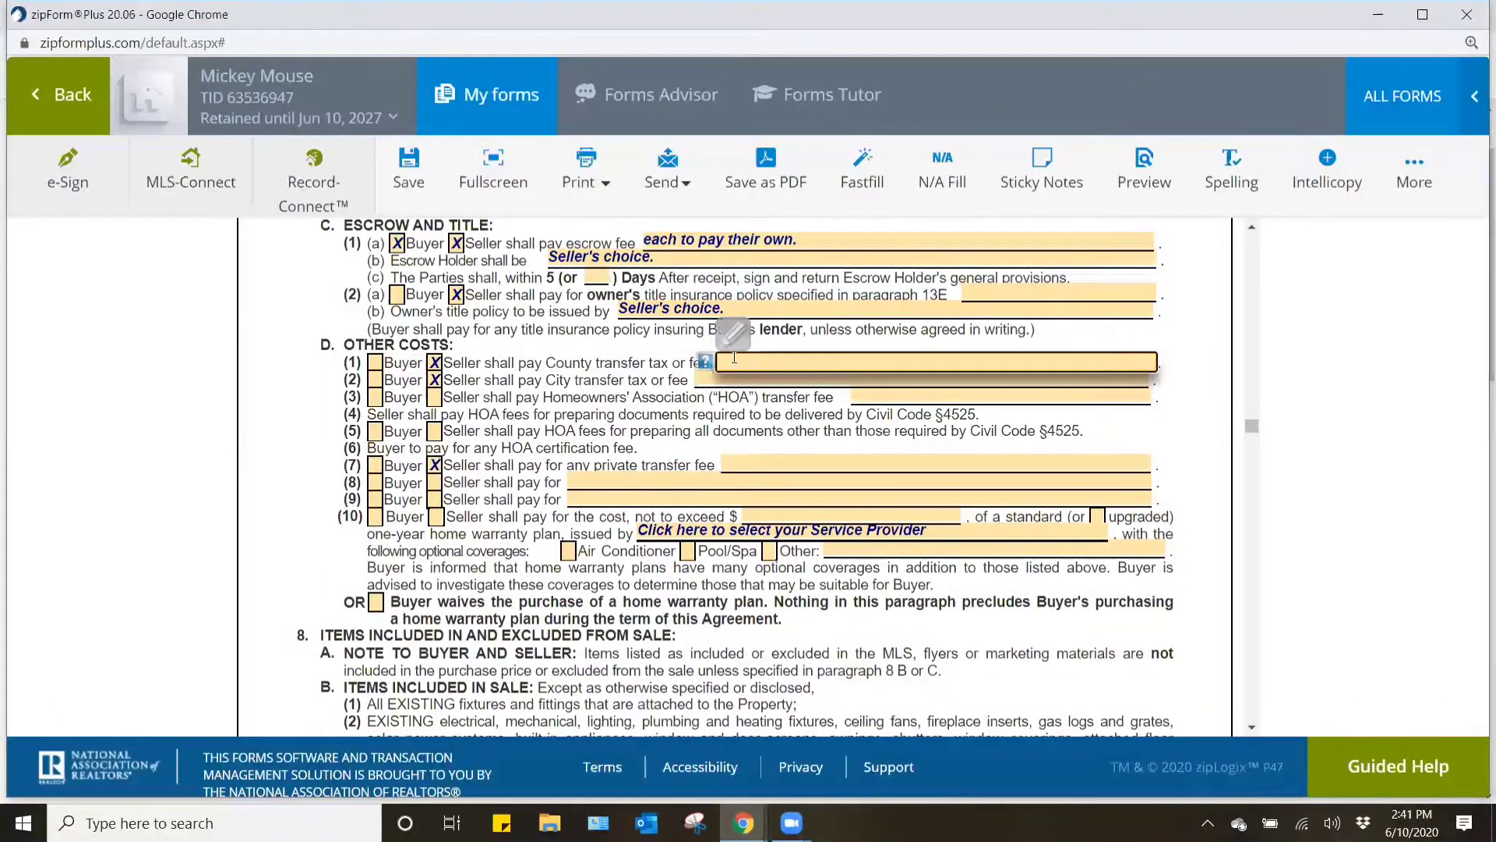
type("if applicable.")
key("ctrl+a")
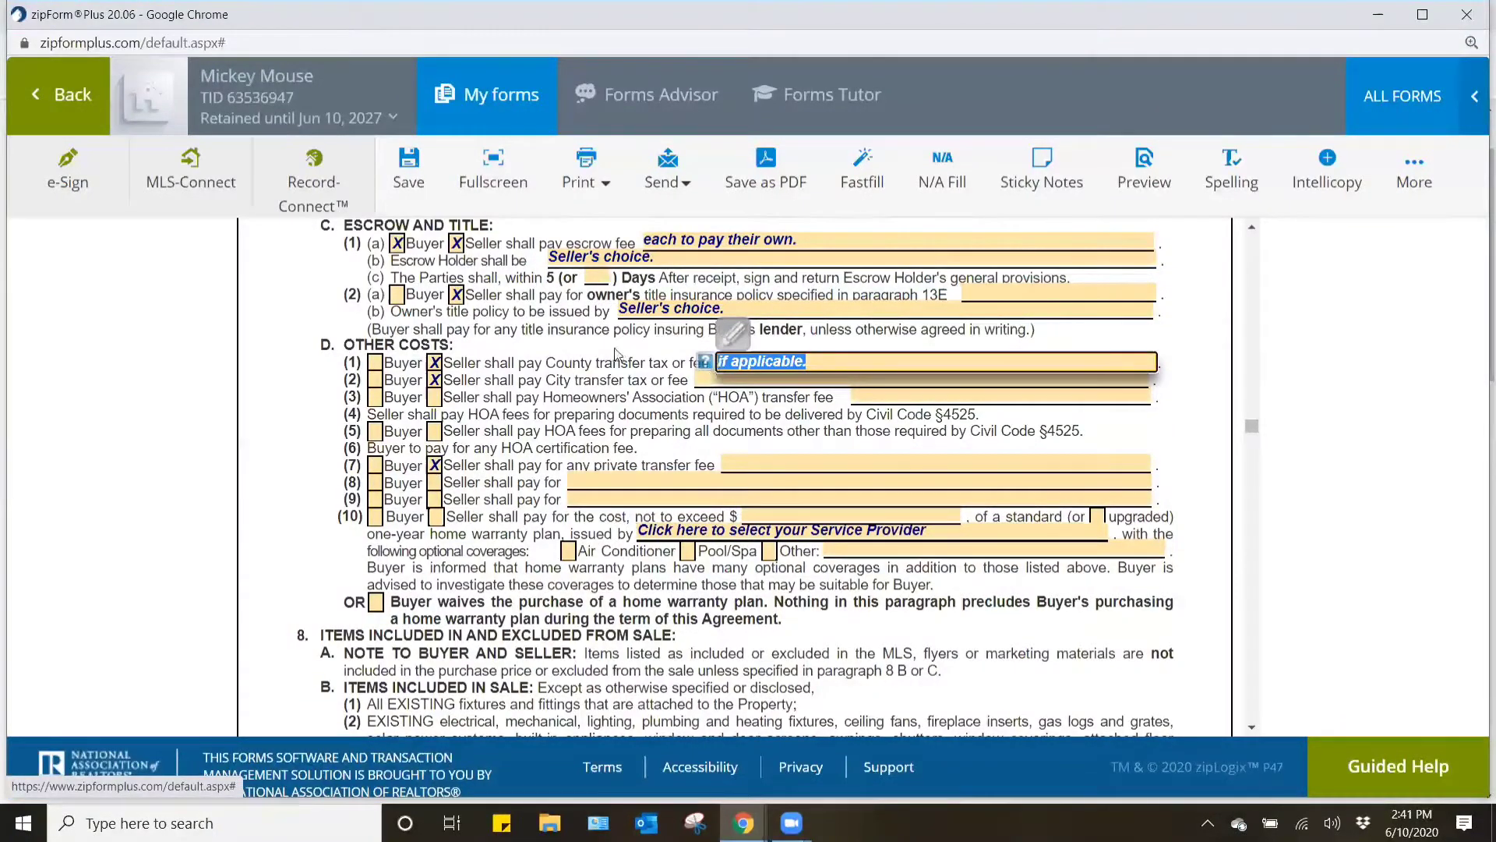
key("ctrl+c")
key("Tab")
key("ctrl+v")
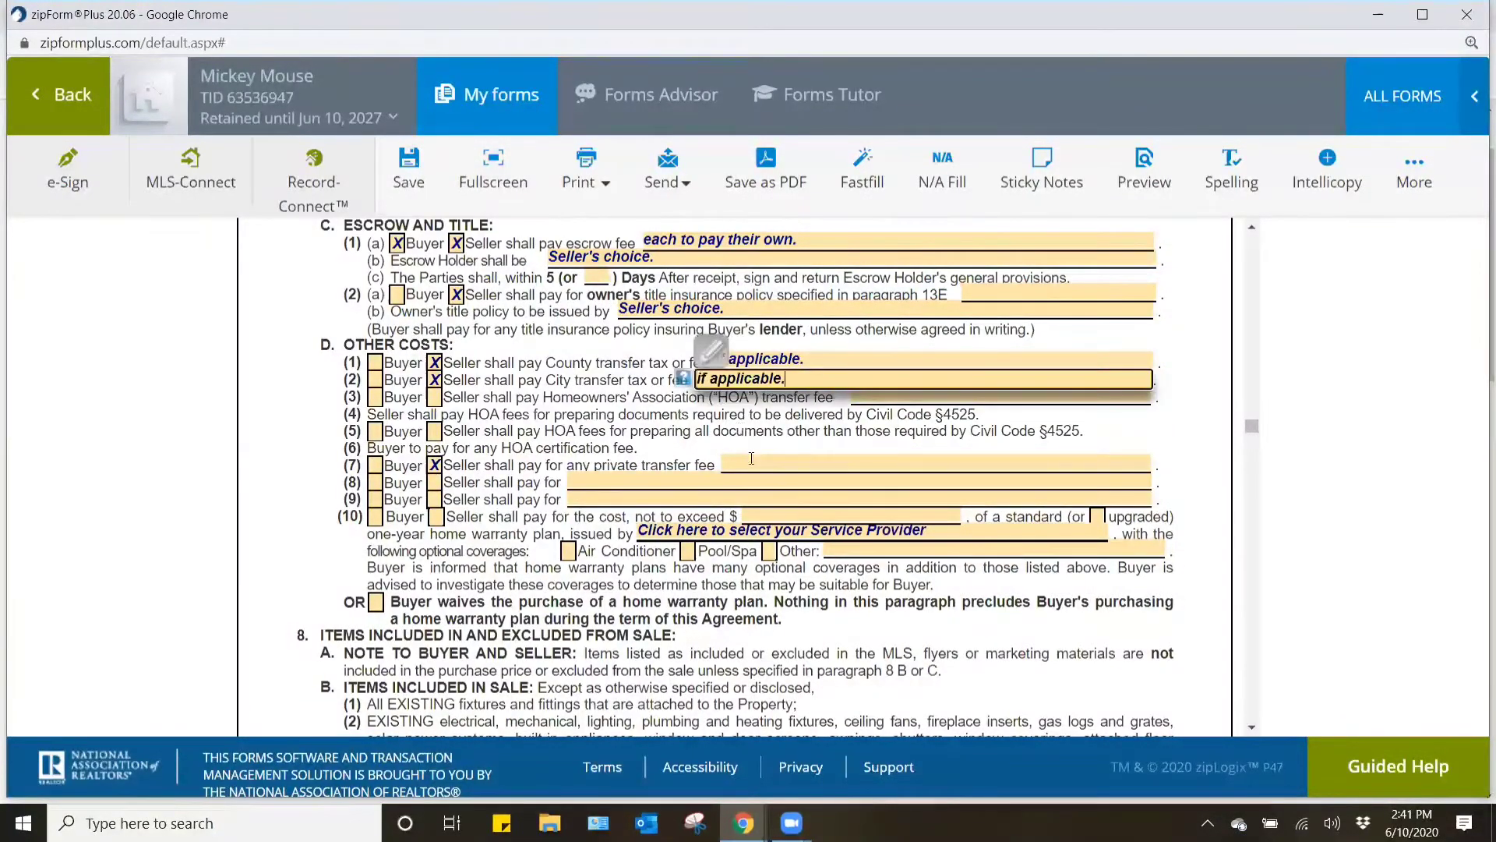
left_click(751, 458)
key("ctrl+v")
left_click(559, 426)
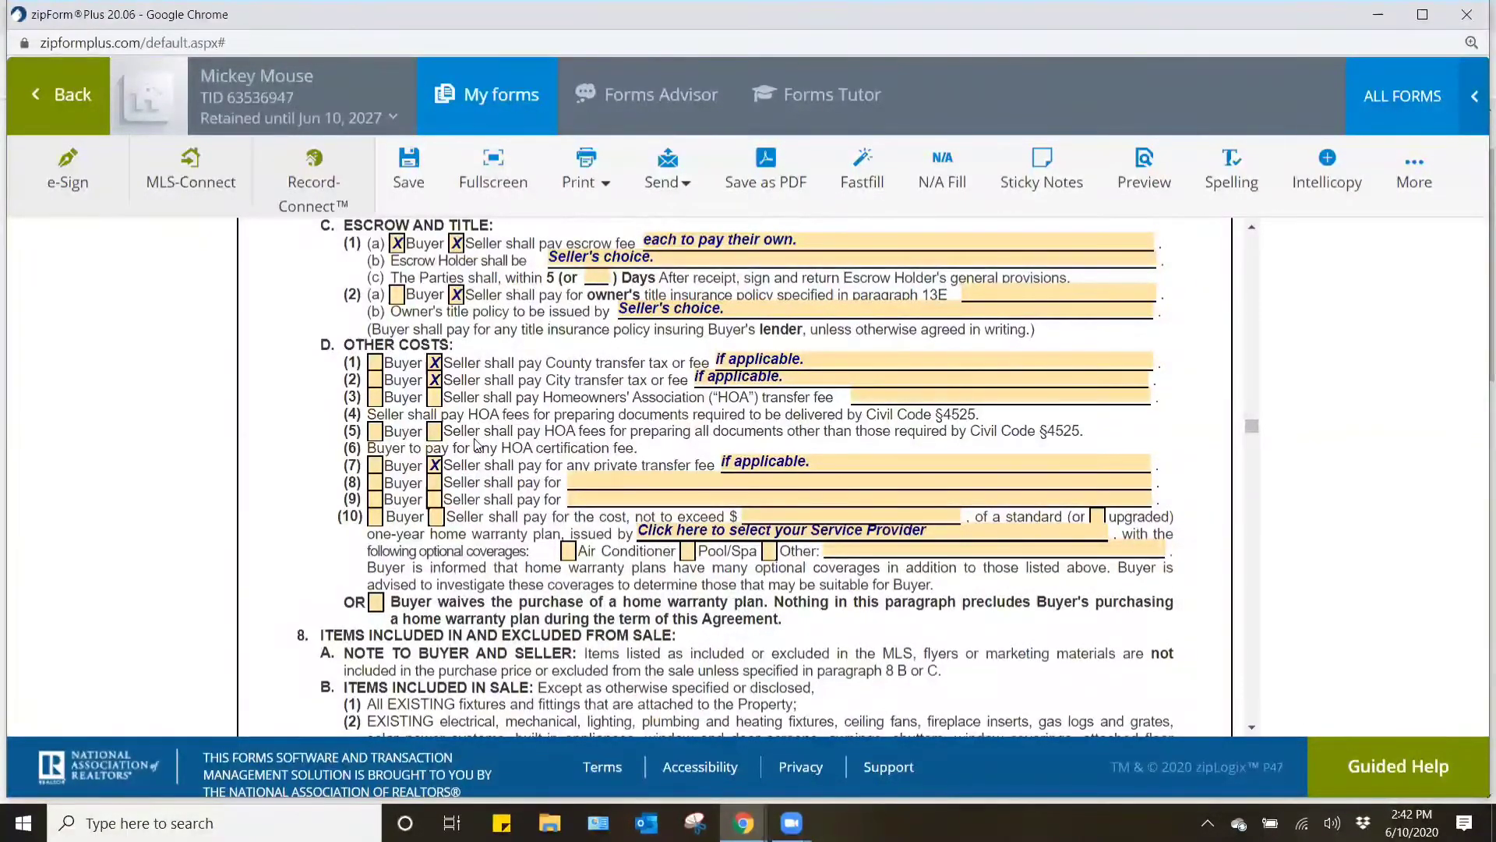
- Mark Seller as paying for the one-year home warranty plan in paragraph 7D(10), at a cost not to exceed $650.00
scroll(477, 443, "down", 1)
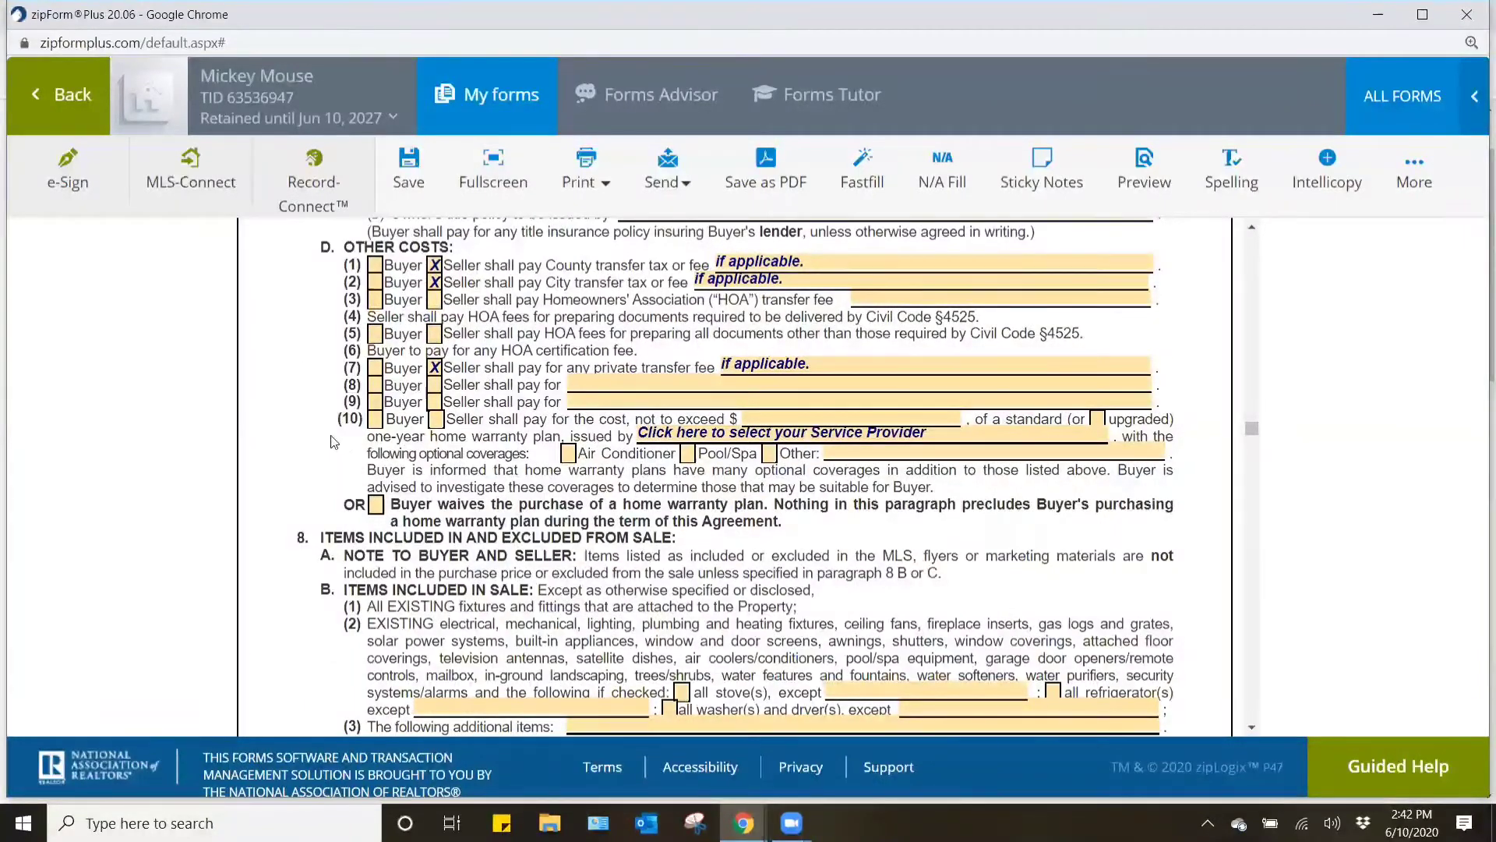
left_click(437, 419)
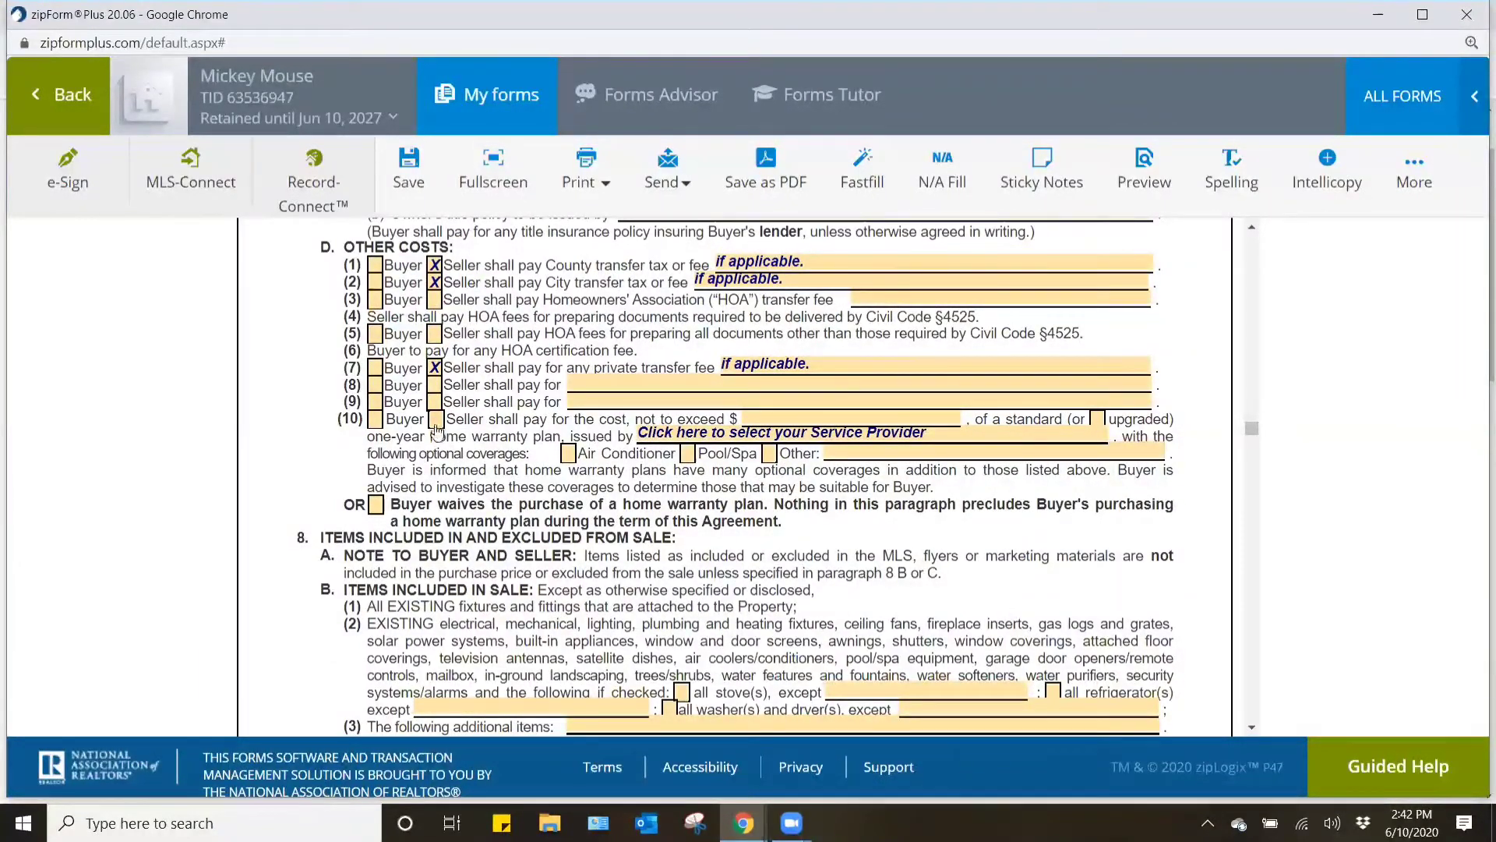
left_click(815, 415)
type("650.00")
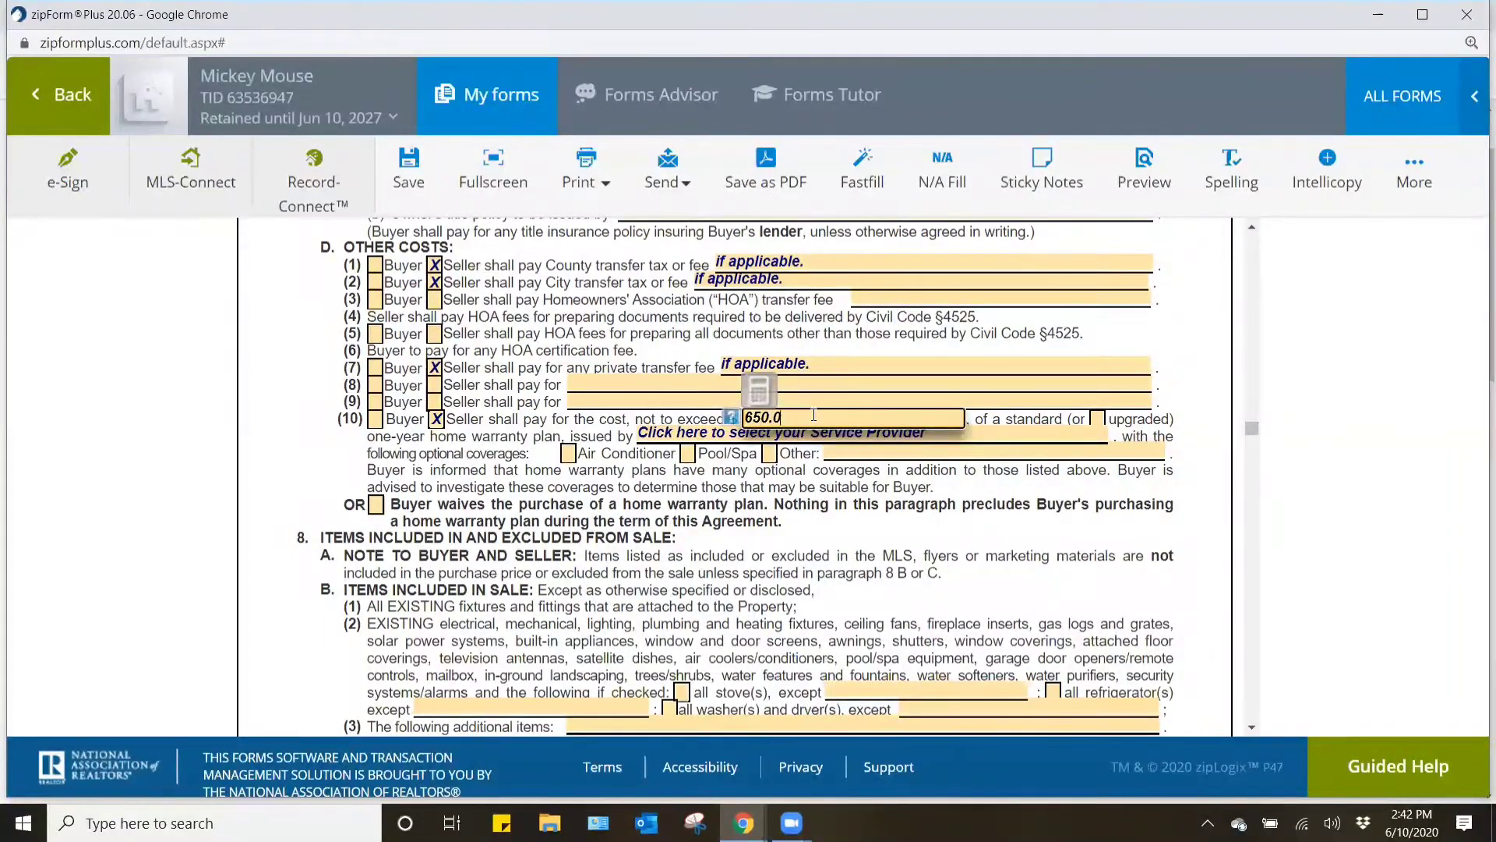
left_click(825, 516)
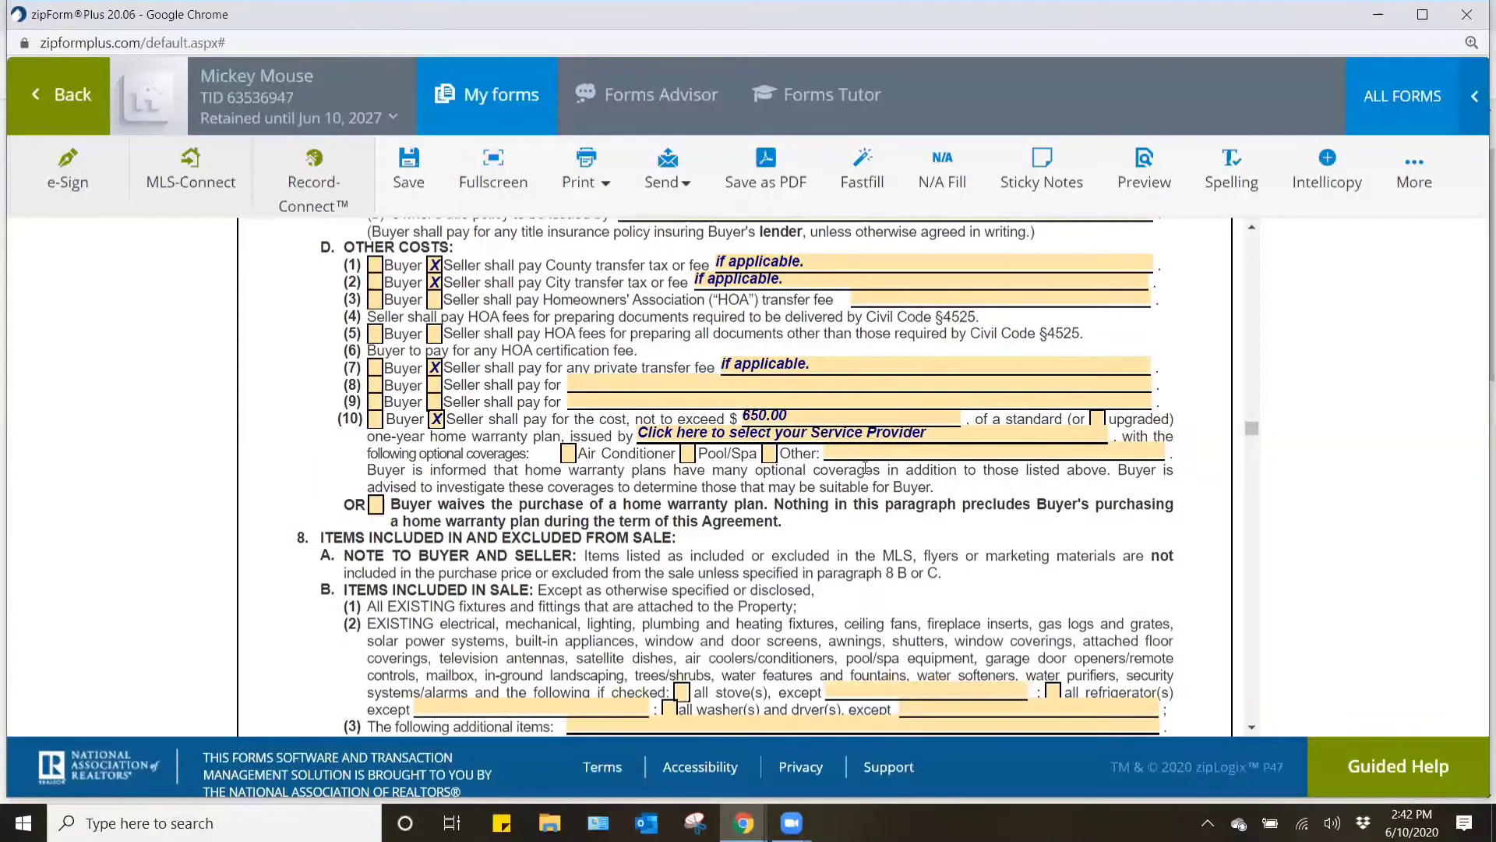
- Make the home warranty plan upgraded with Air Conditioner and Pool/Spa coverage, issued by First American Home Warranty
left_click(1097, 419)
left_click(568, 452)
left_click(688, 455)
left_click(814, 433)
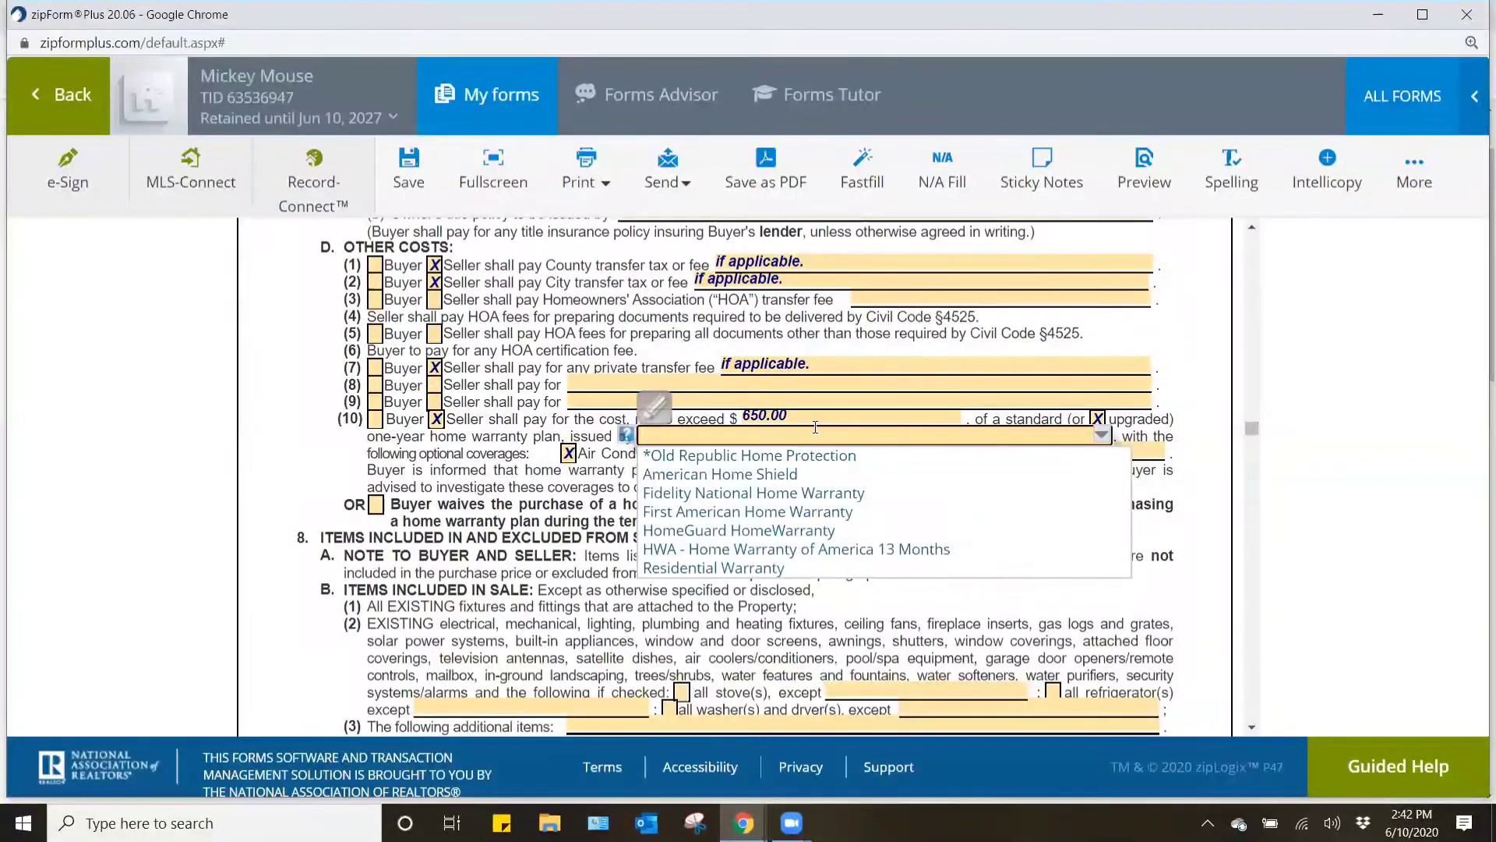
double_click(822, 511)
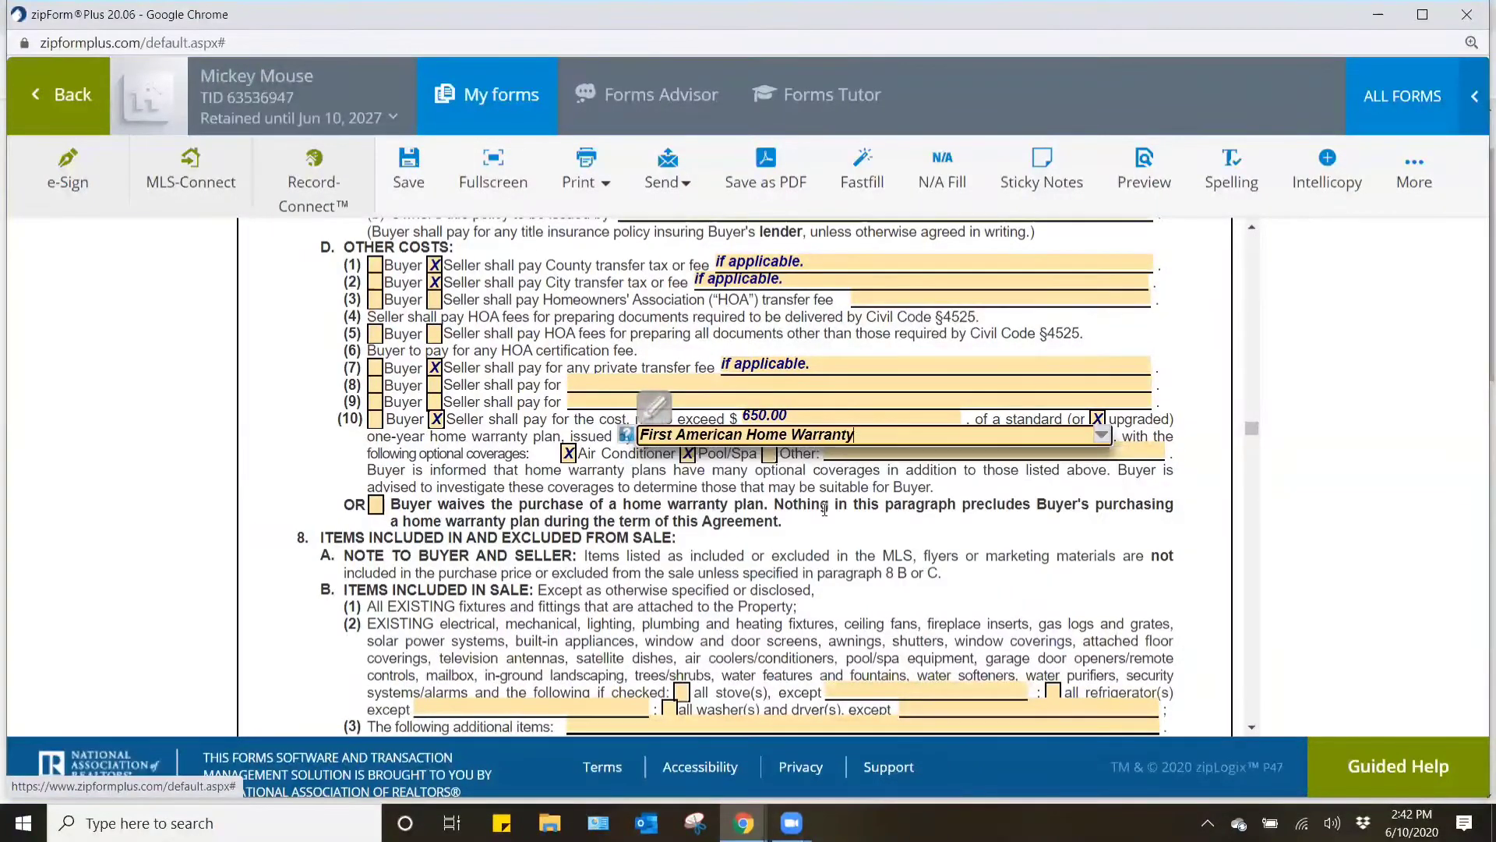
left_click(856, 533)
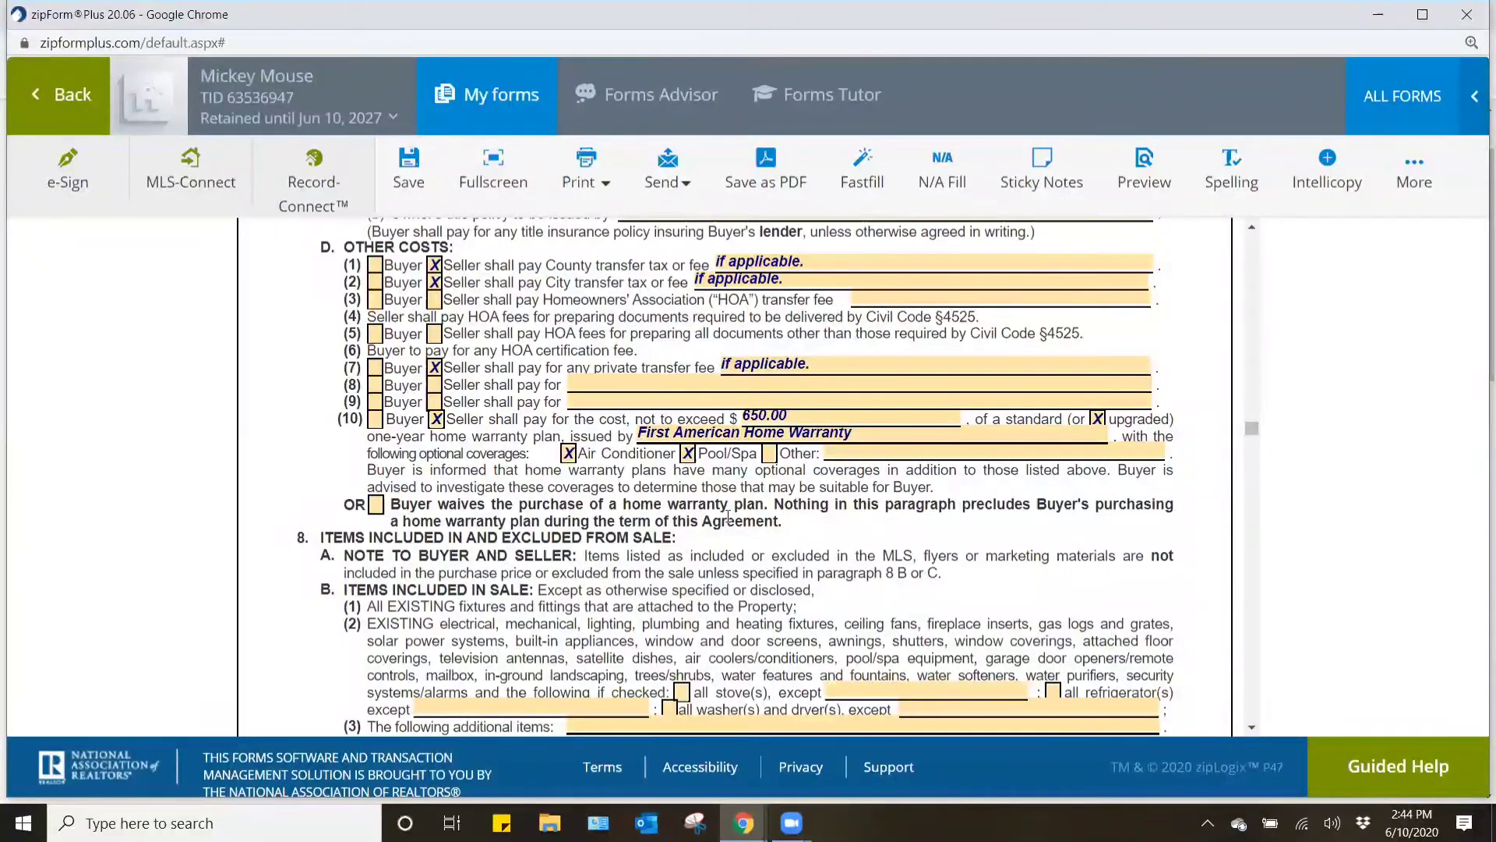
- Mark all stoves as included in the sale in paragraph 8B(2)
scroll(728, 517, "down", 2)
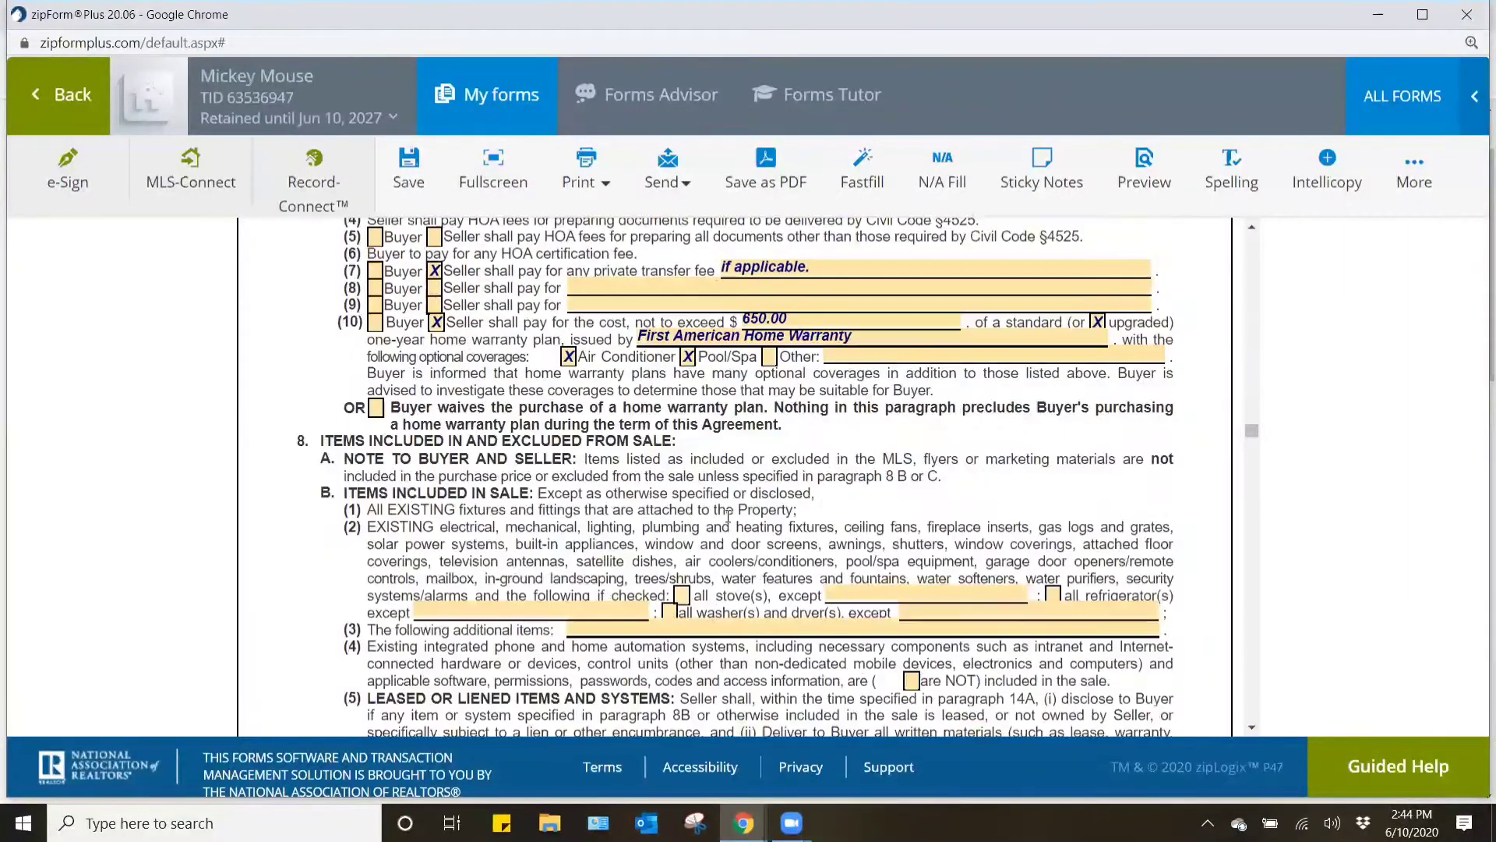
scroll(728, 510, "down", 3)
scroll(727, 506, "down", 3)
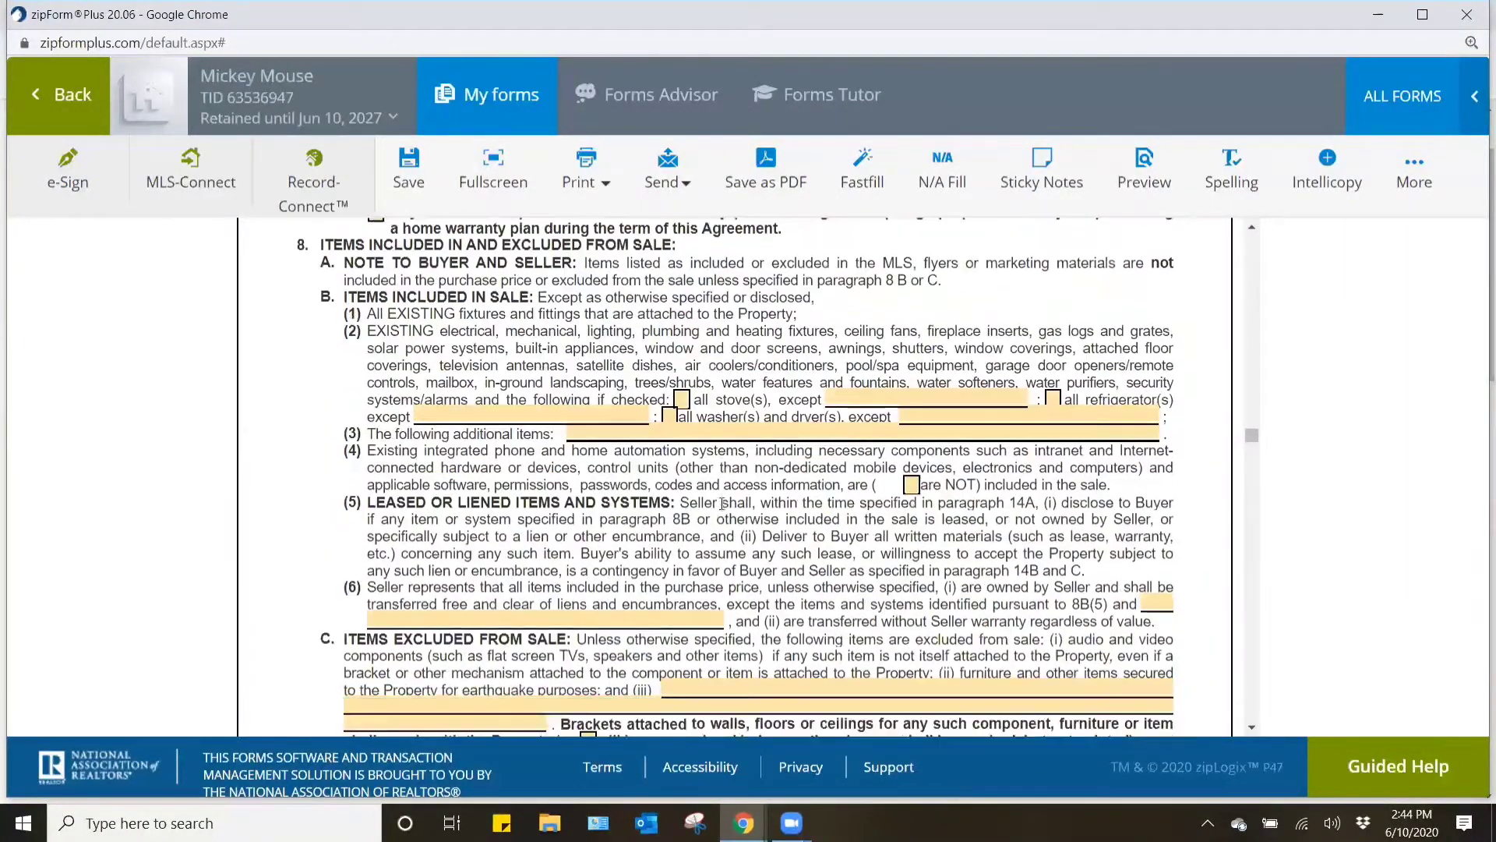
left_click(682, 401)
- Review the purchase agreement's paragraphs on excluded items, possession, statutory disclosures, property condition, title, and contingency and cancellation time periods
scroll(643, 387, "down", 1)
scroll(644, 387, "down", 1)
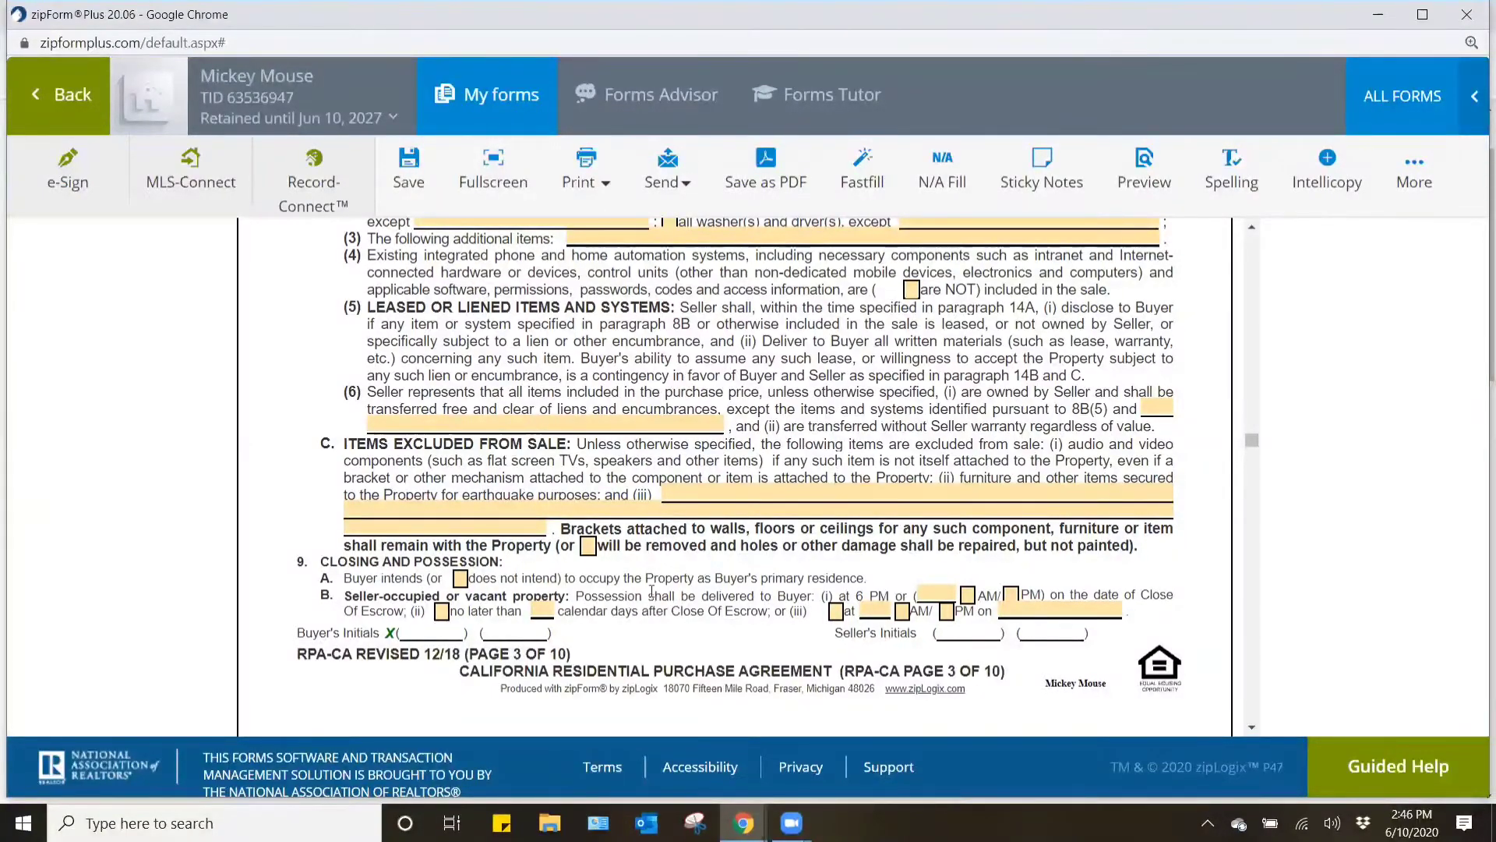
scroll(651, 590, "down", 7)
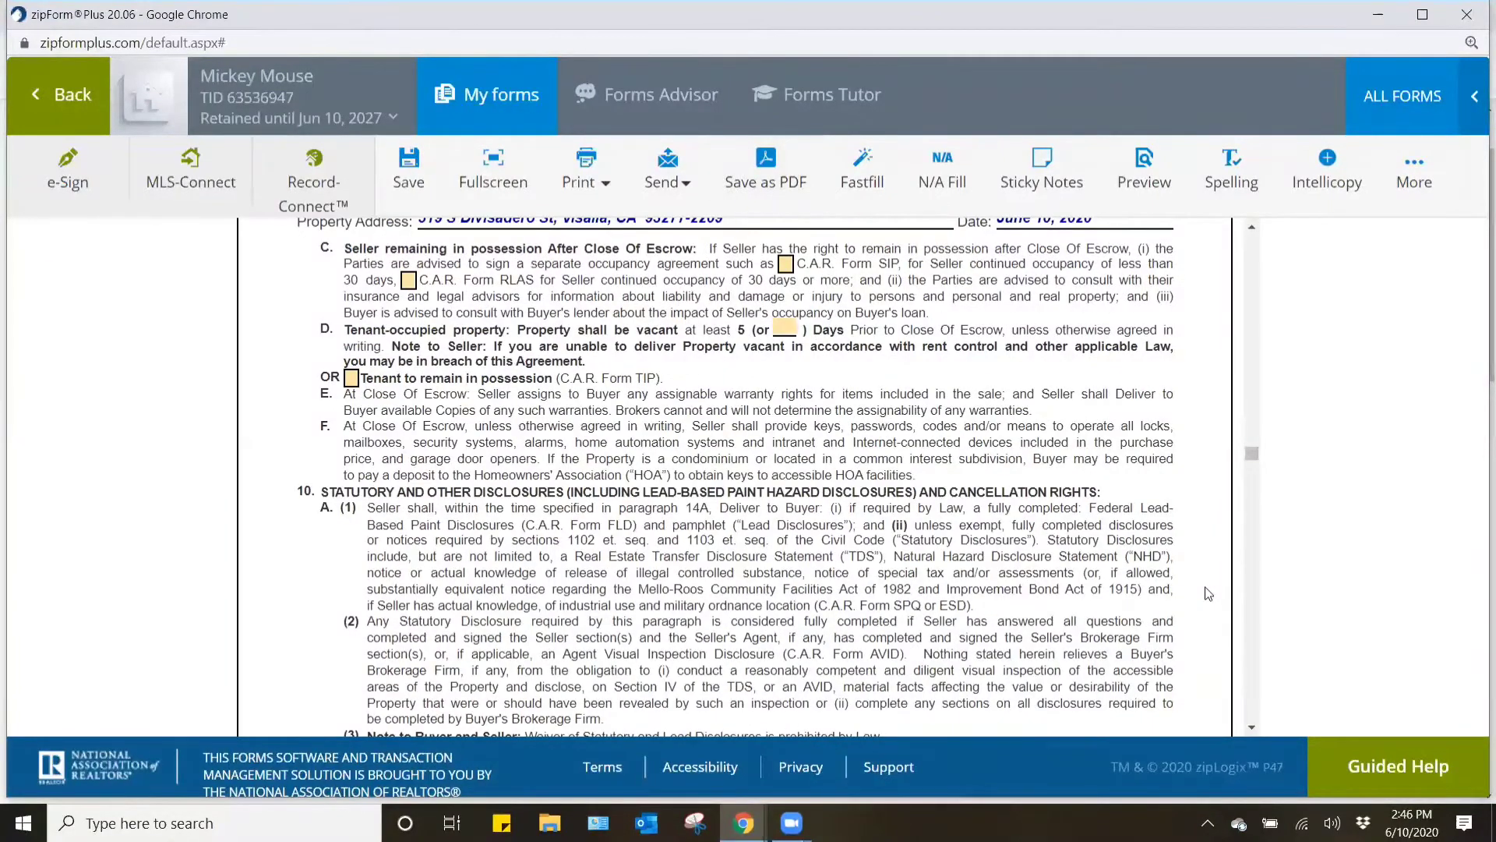
scroll(465, 427, "down", 3)
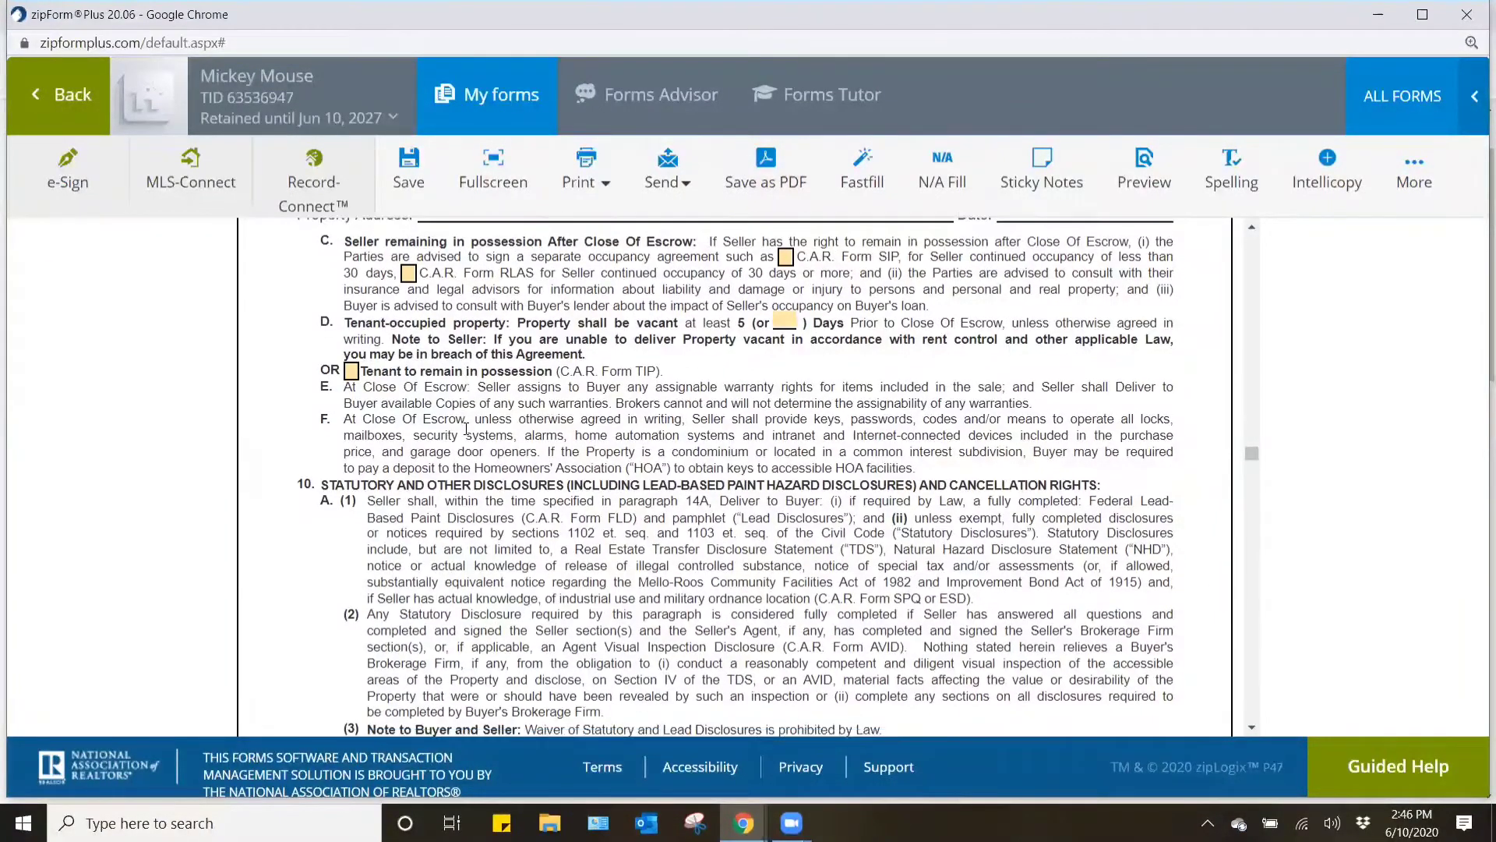
scroll(465, 428, "down", 12)
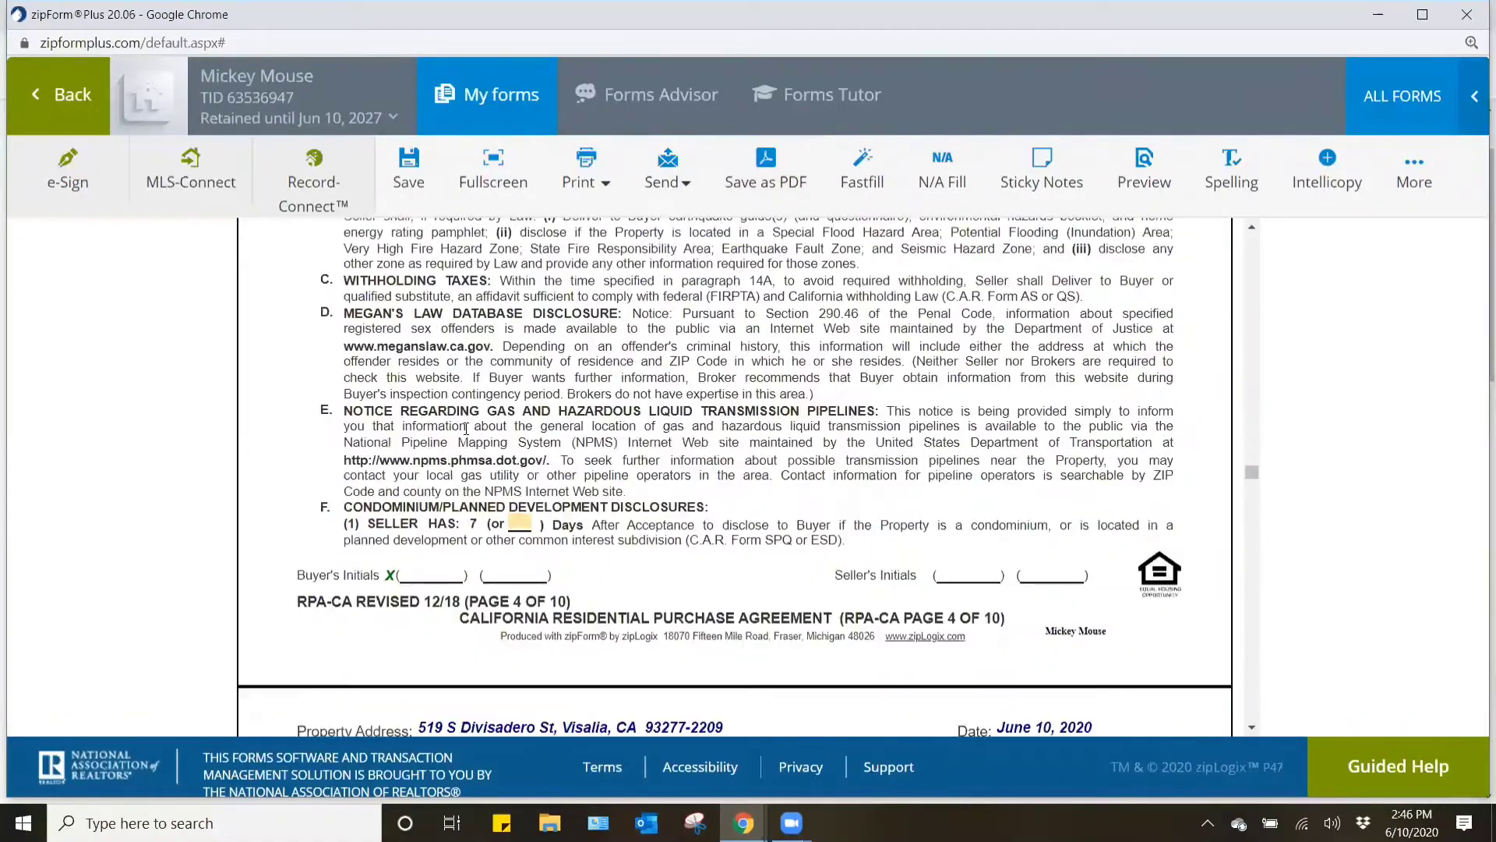
scroll(465, 428, "down", 4)
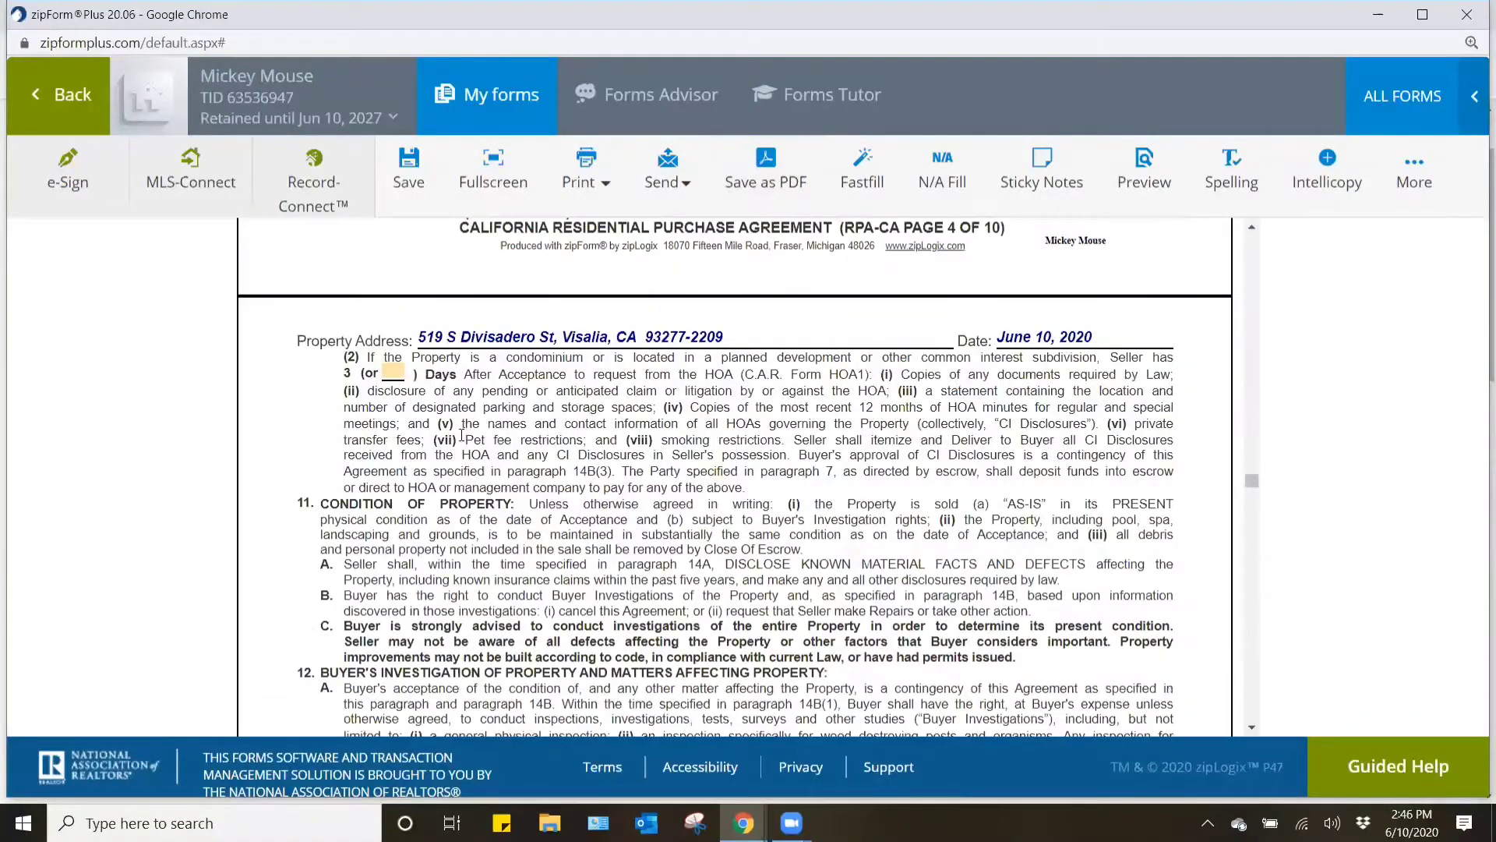
scroll(462, 435, "down", 10)
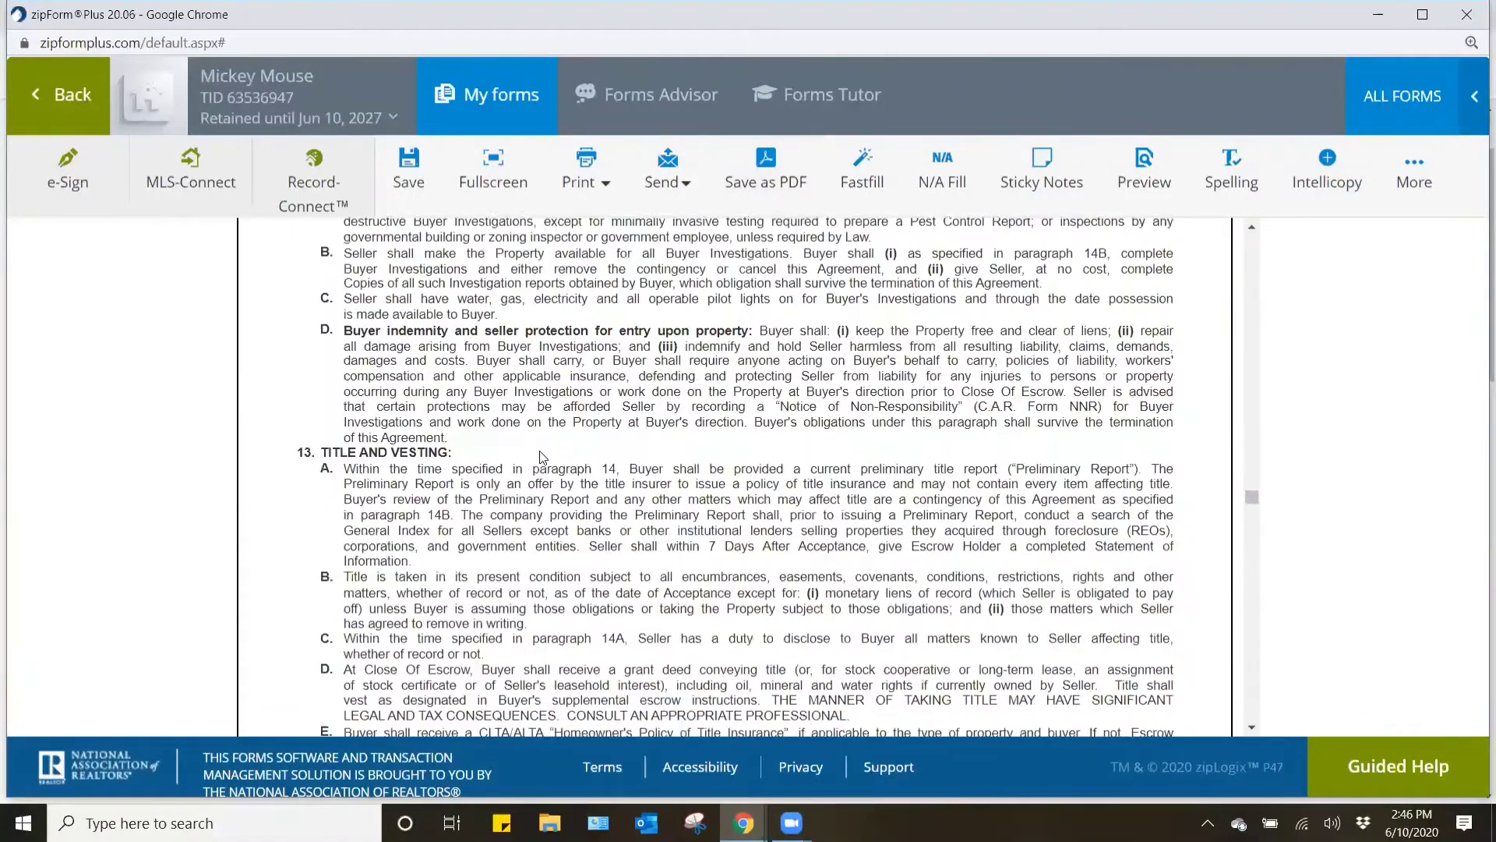
scroll(543, 457, "down", 10)
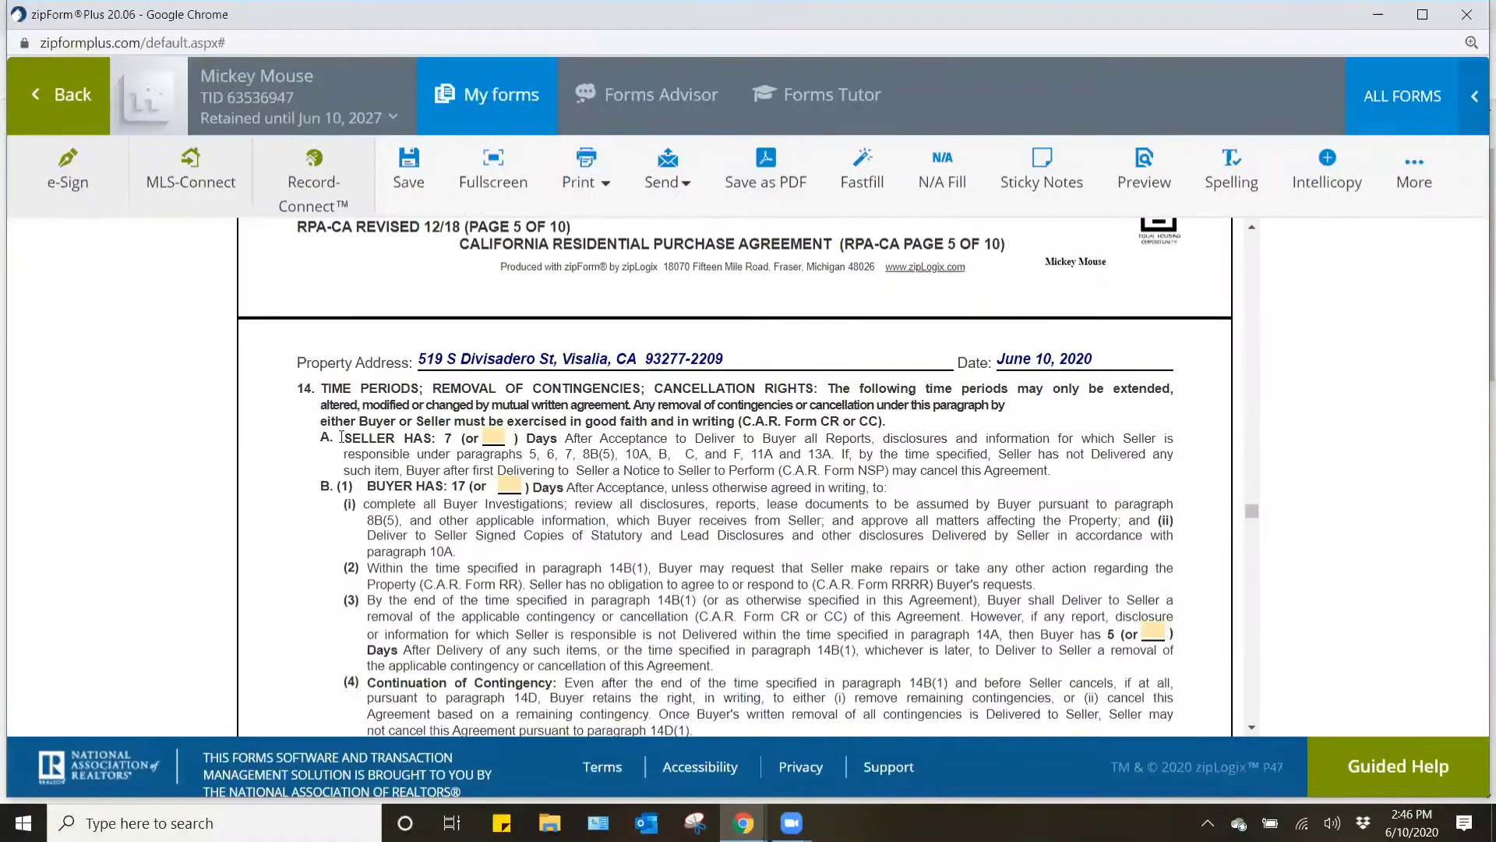
scroll(638, 489, "down", 4)
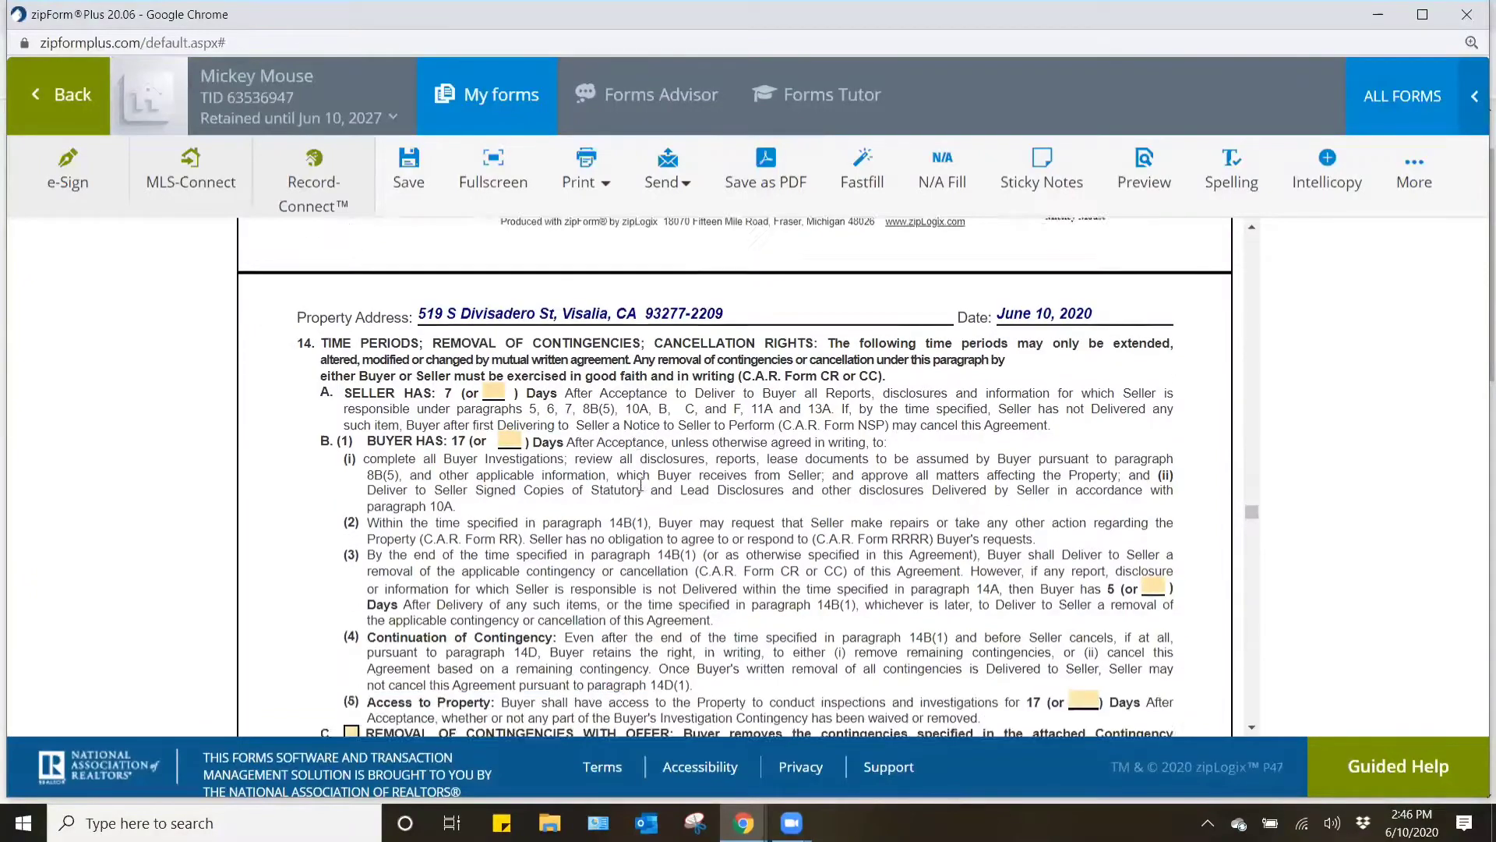
scroll(649, 484, "down", 1)
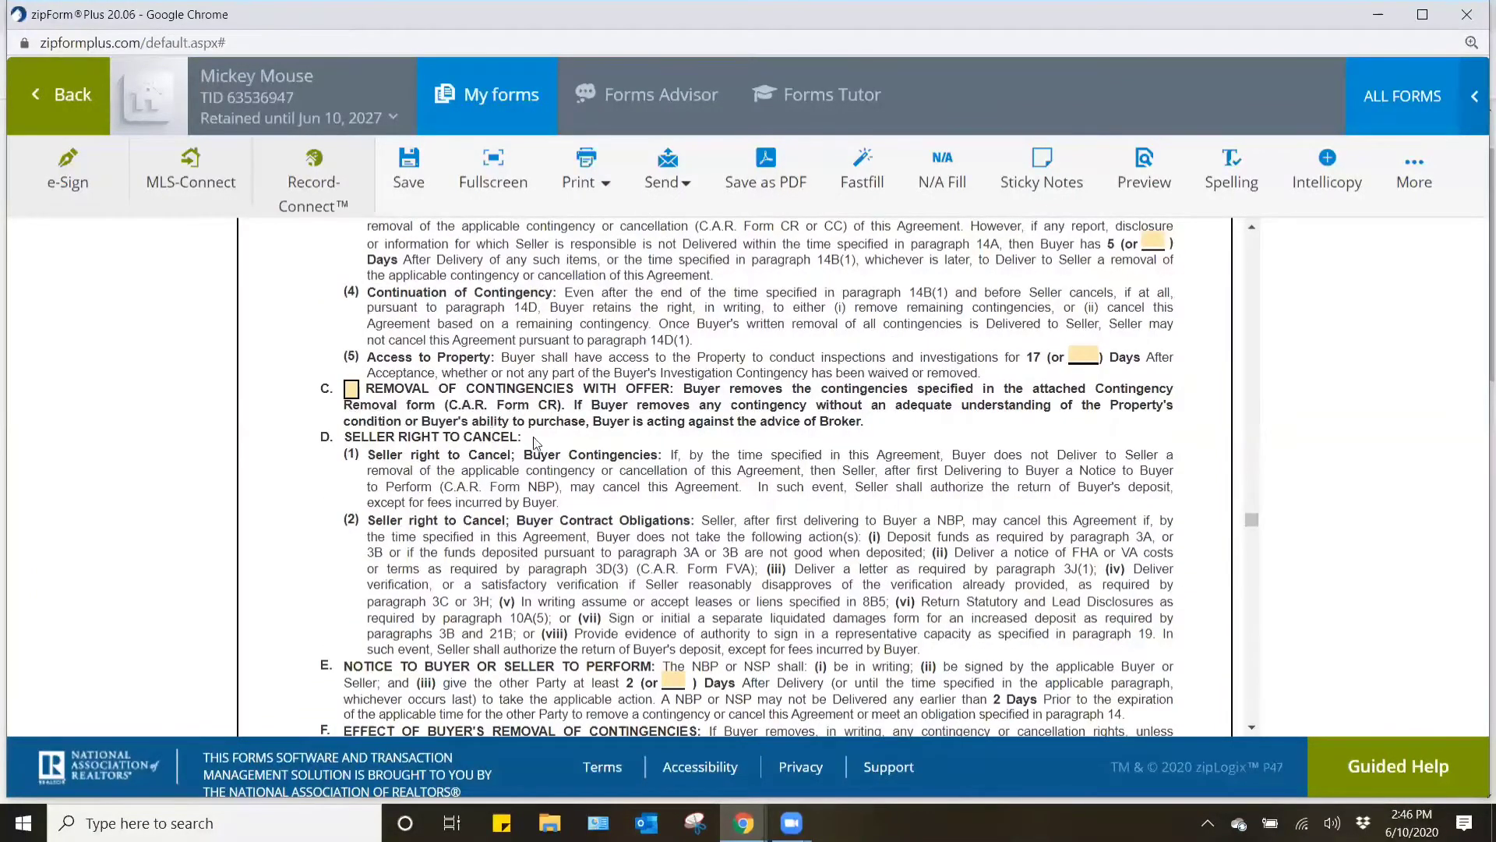
scroll(537, 442, "down", 3)
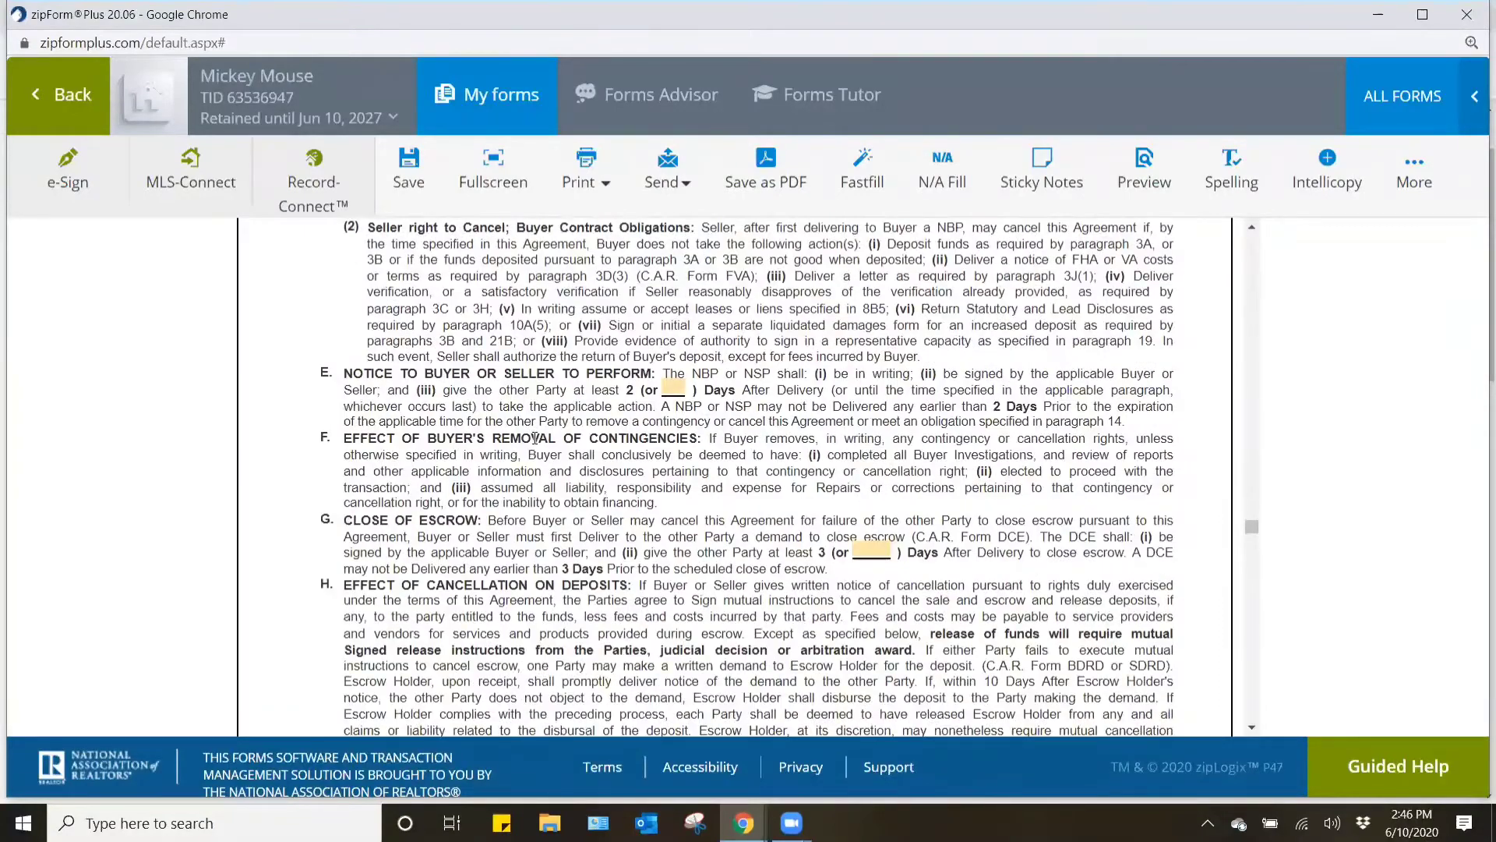
- Review paragraphs 15 to 30, covering final verification, repairs, escrow instructions, liquidated damages, dispute resolution, offer terms and definitions
scroll(536, 438, "down", 10)
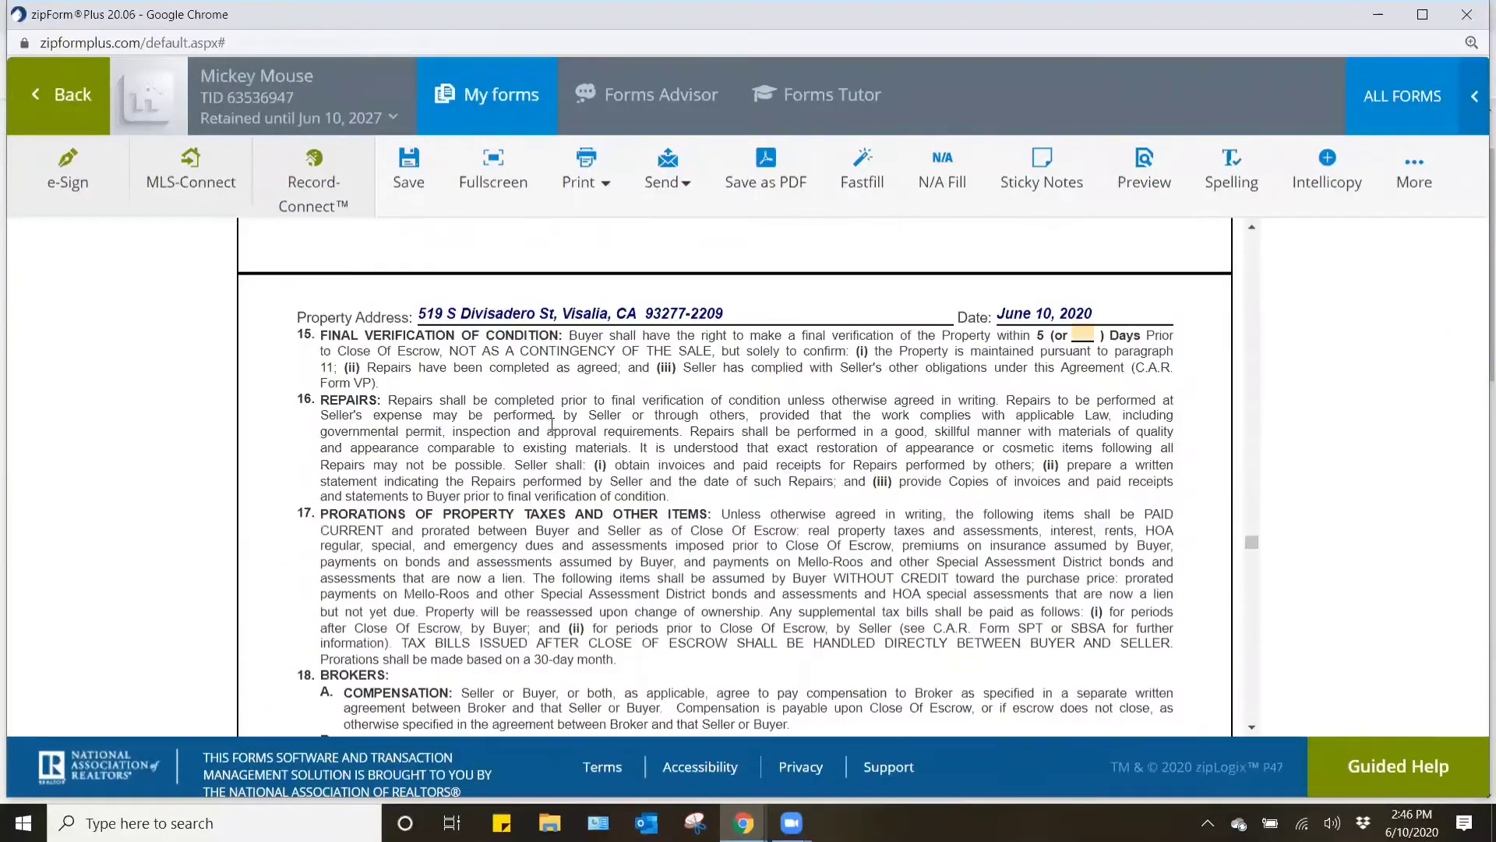
scroll(552, 424, "down", 8)
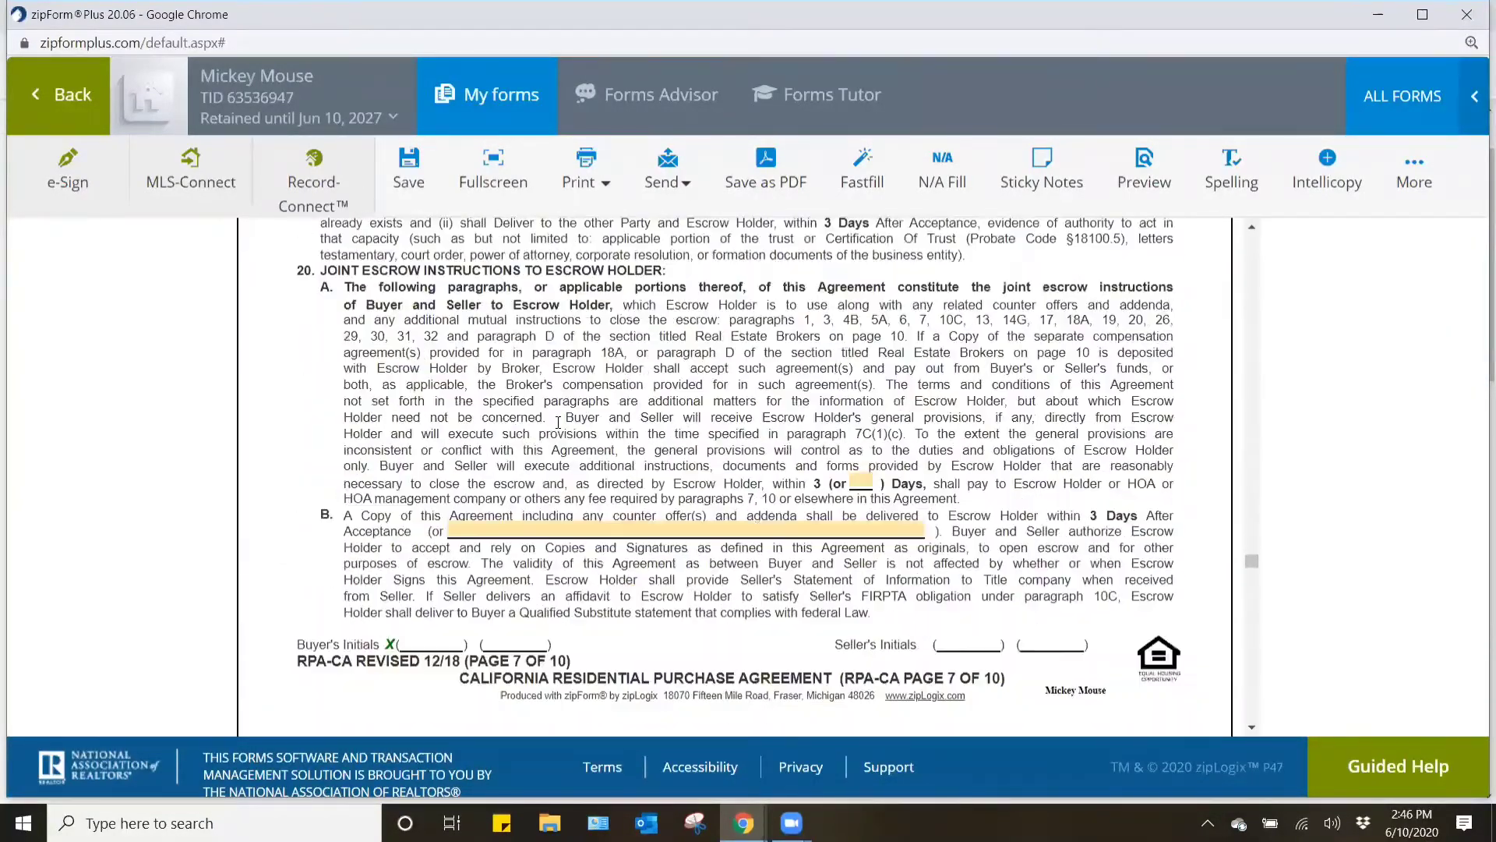
scroll(558, 423, "down", 8)
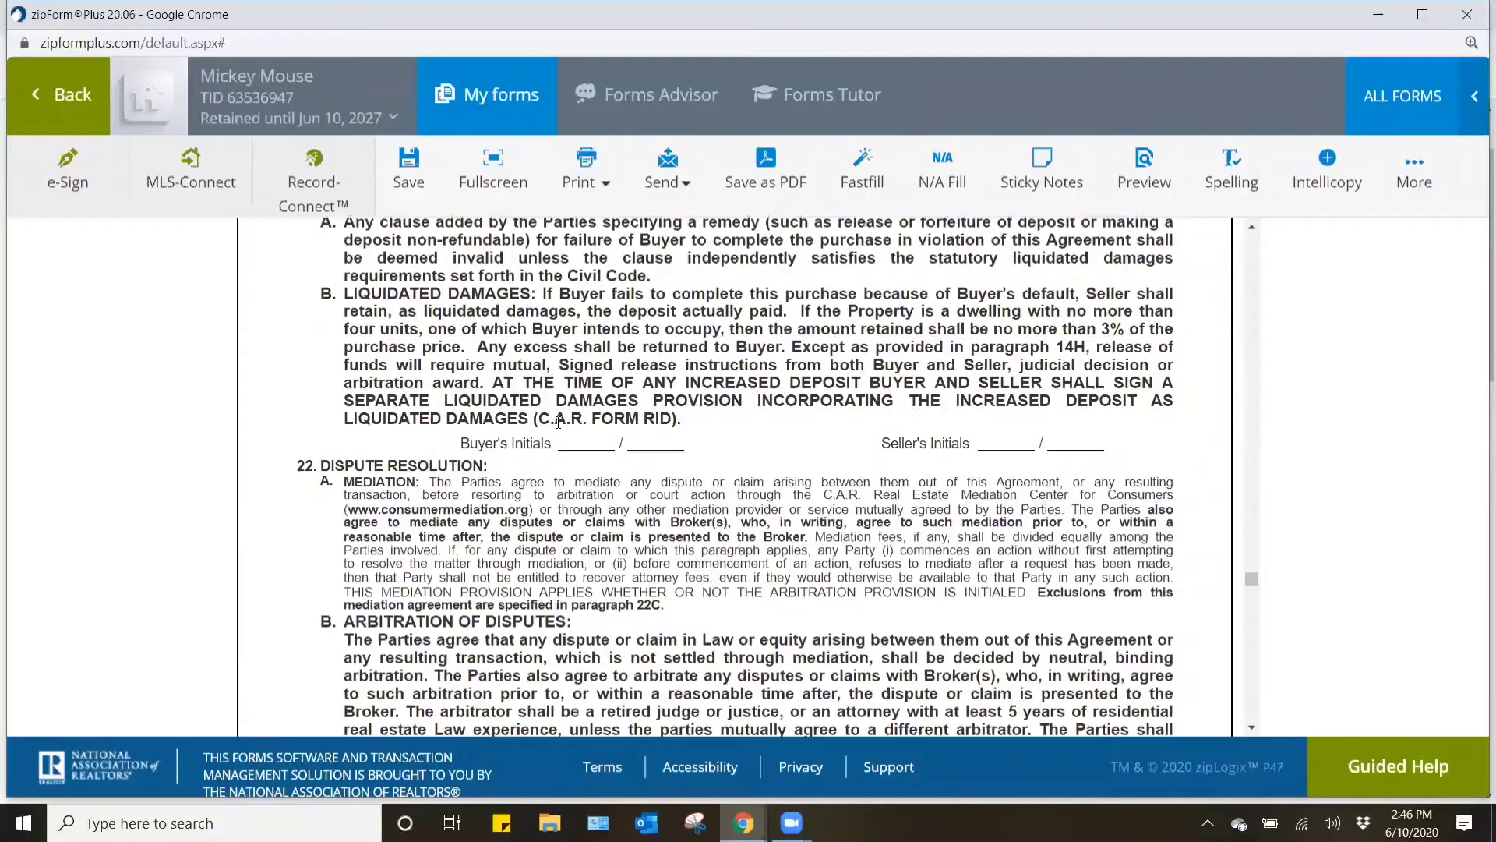
scroll(558, 421, "up", 2)
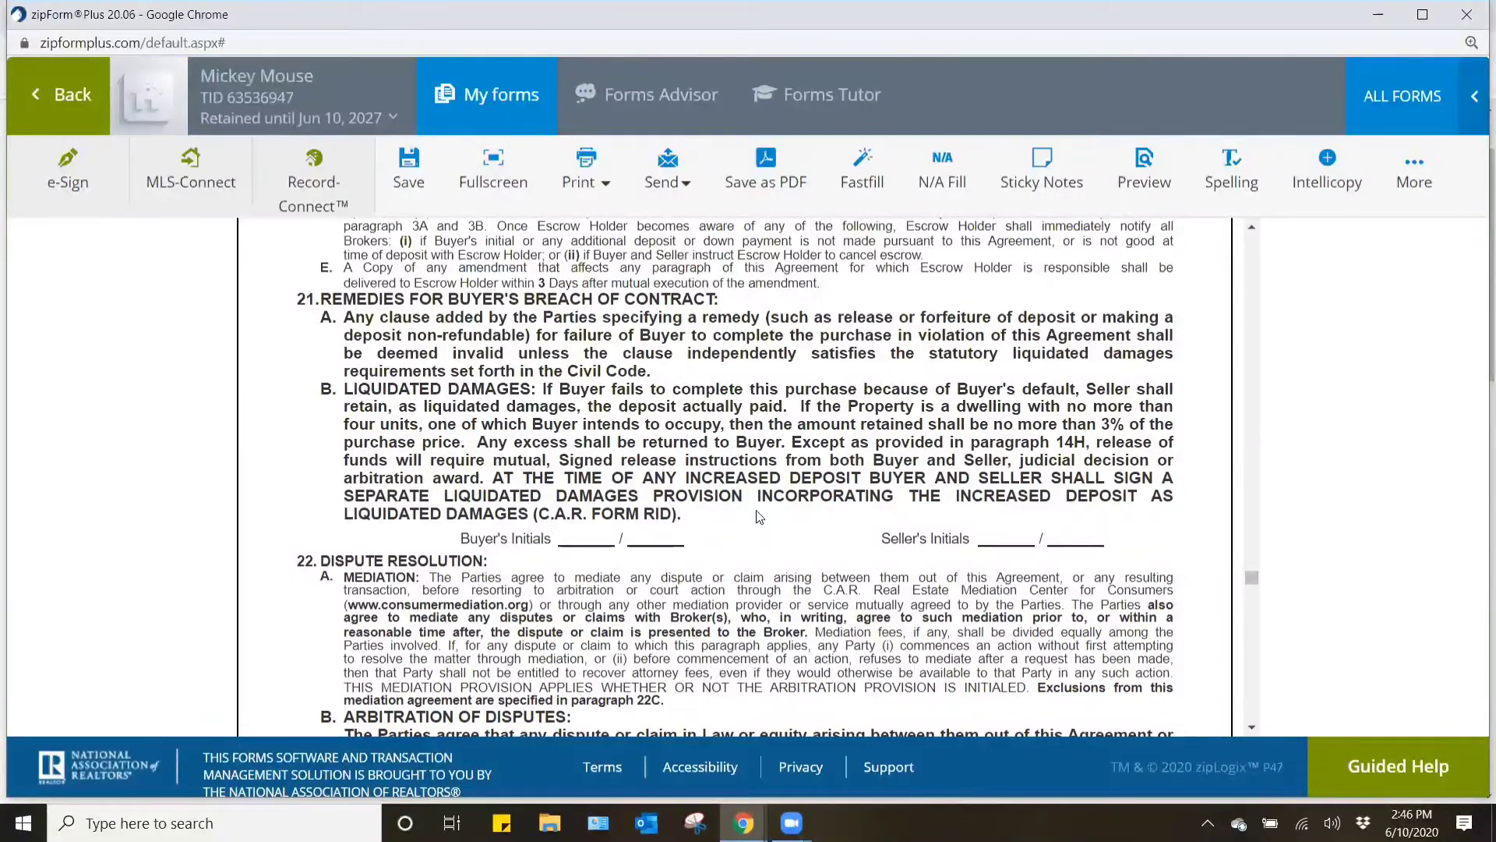
scroll(760, 516, "down", 3)
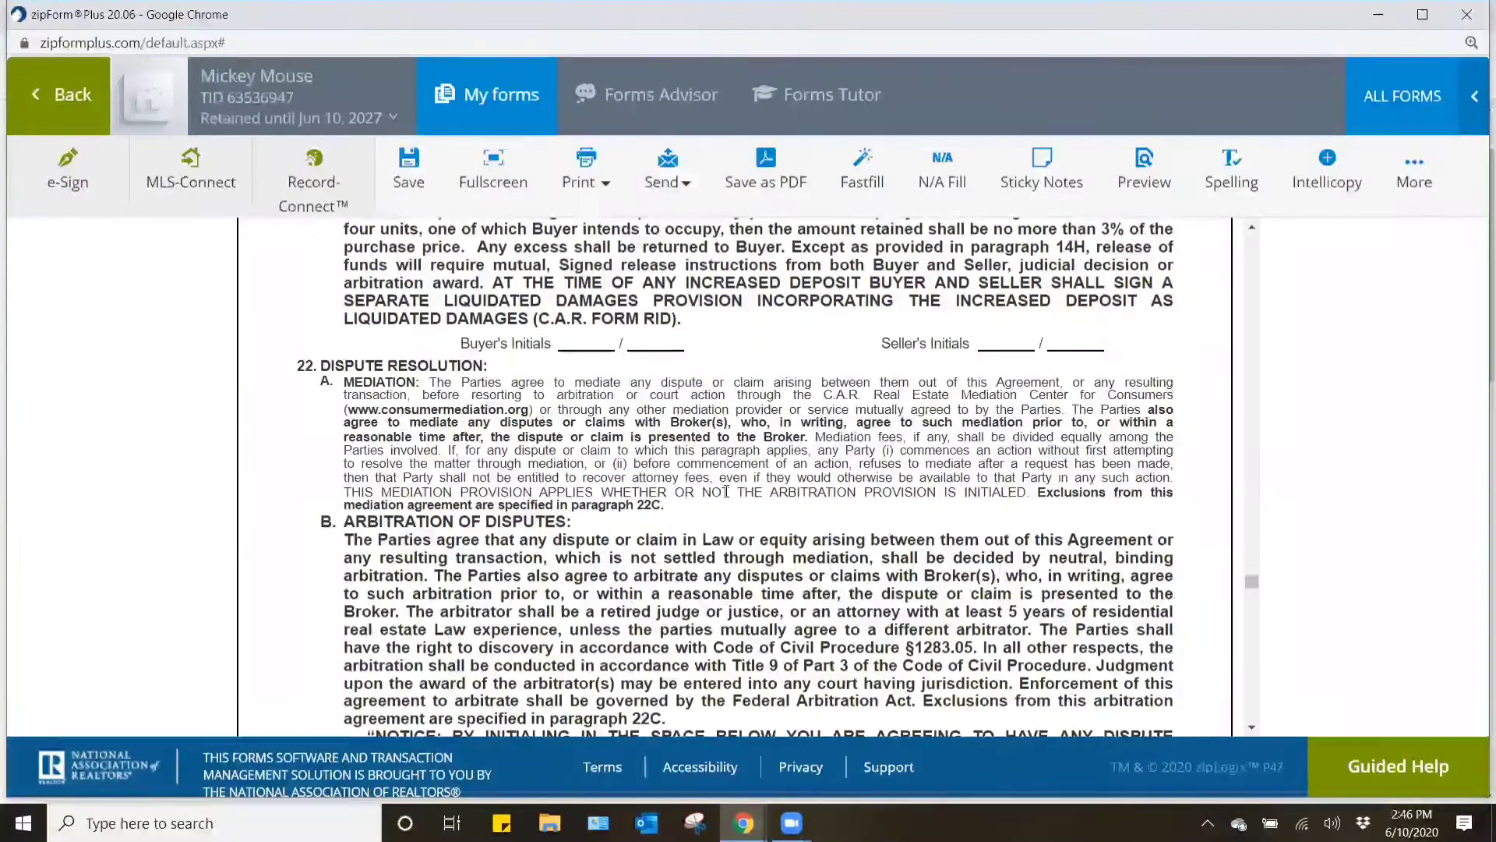
scroll(726, 477, "down", 1)
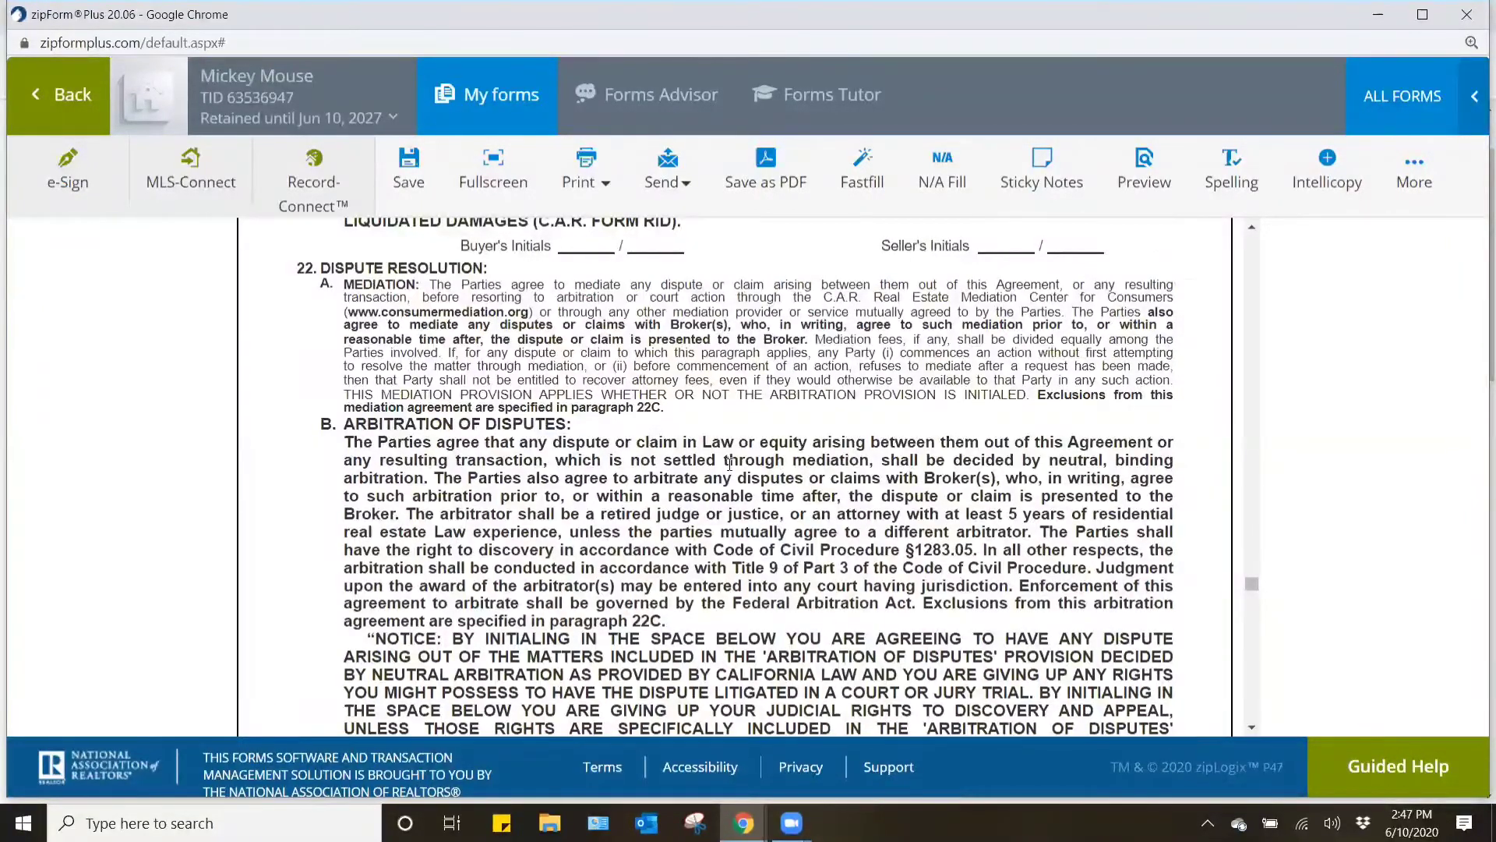
scroll(730, 463, "down", 8)
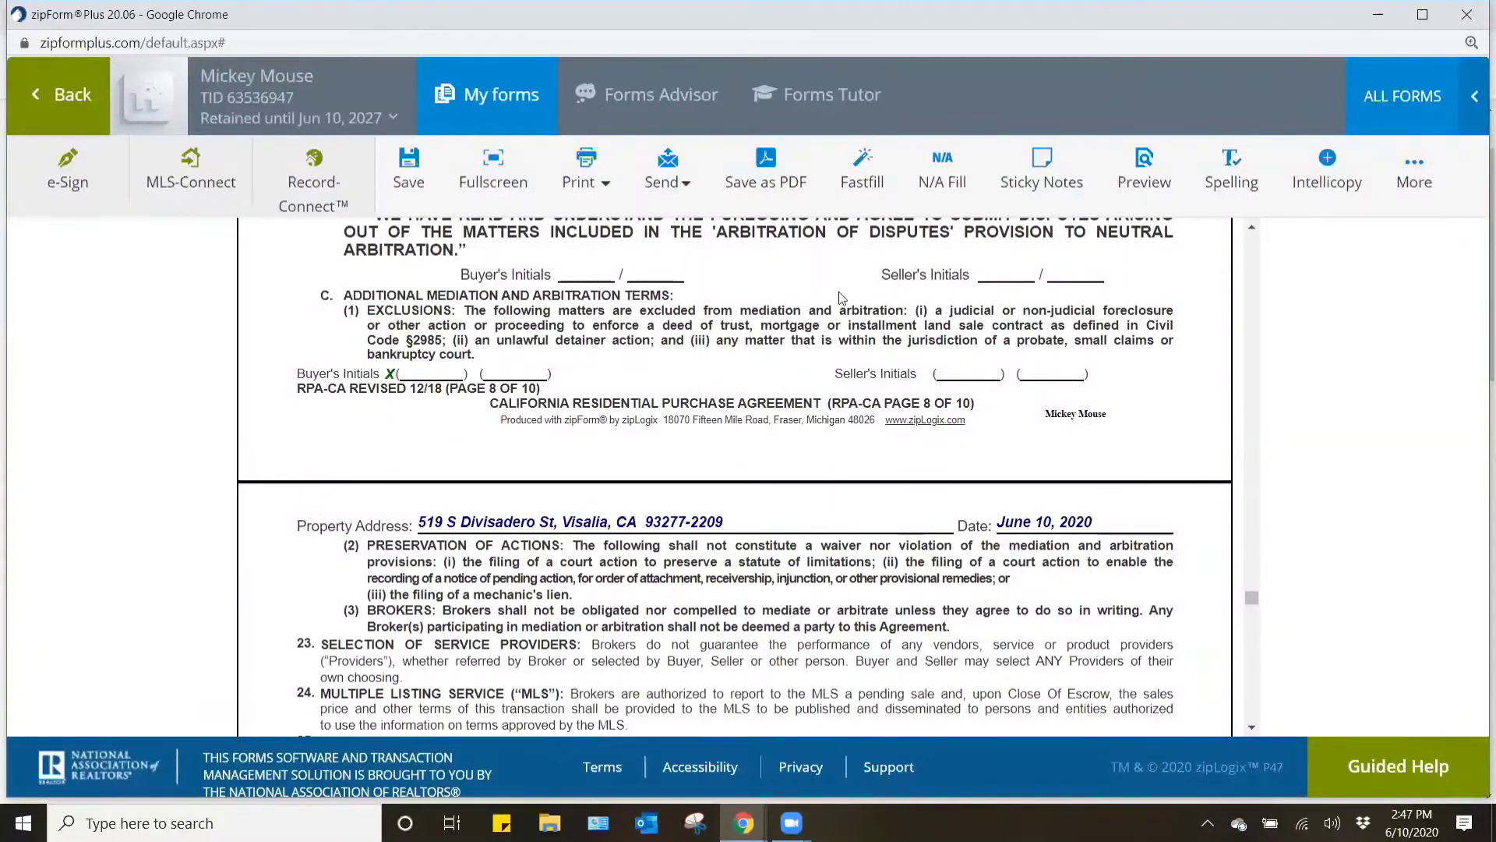
scroll(704, 380, "down", 4)
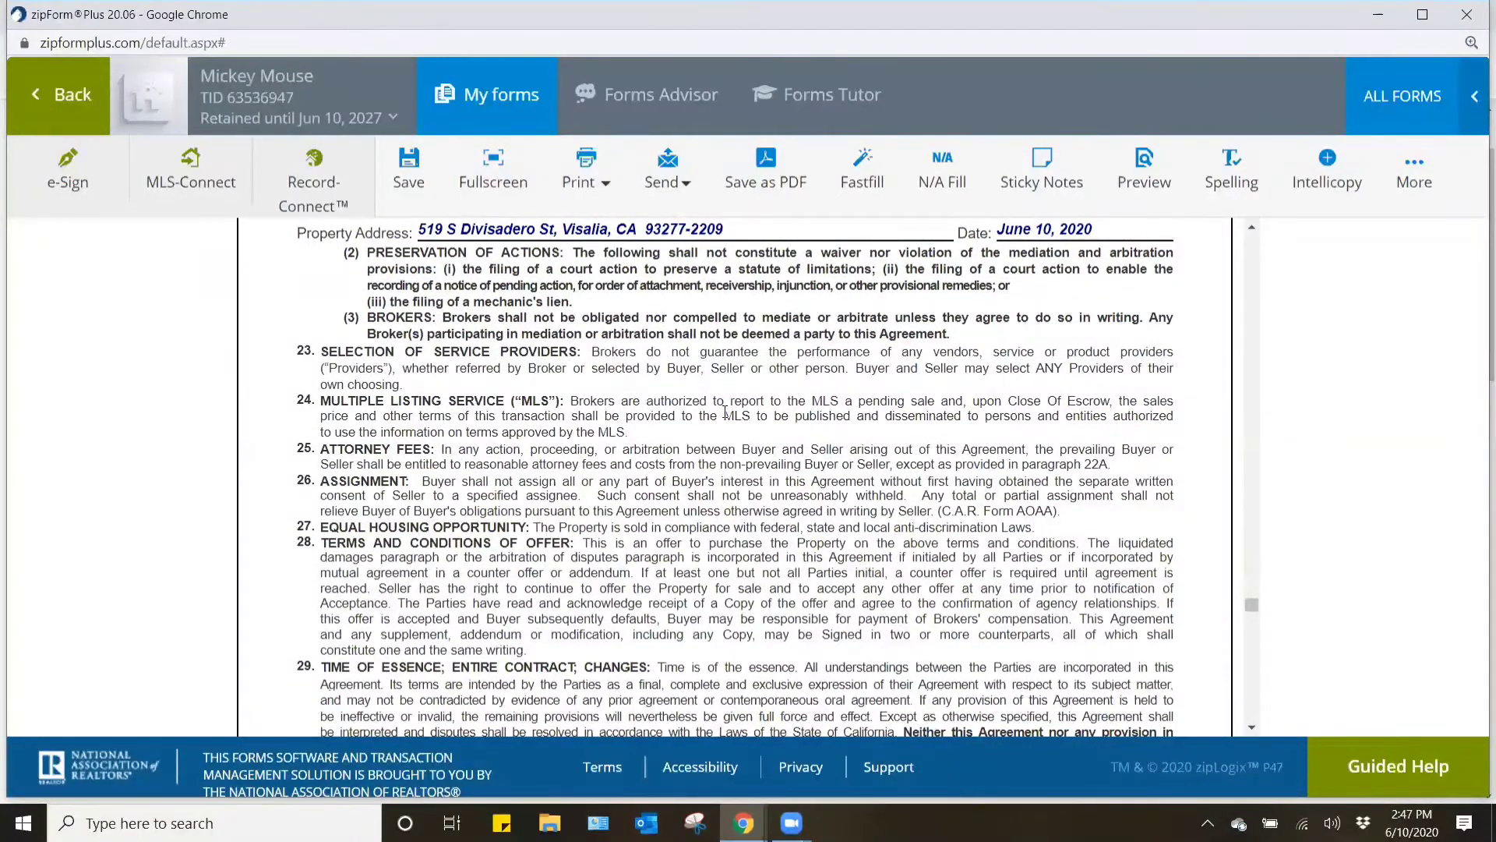
scroll(726, 404, "down", 5)
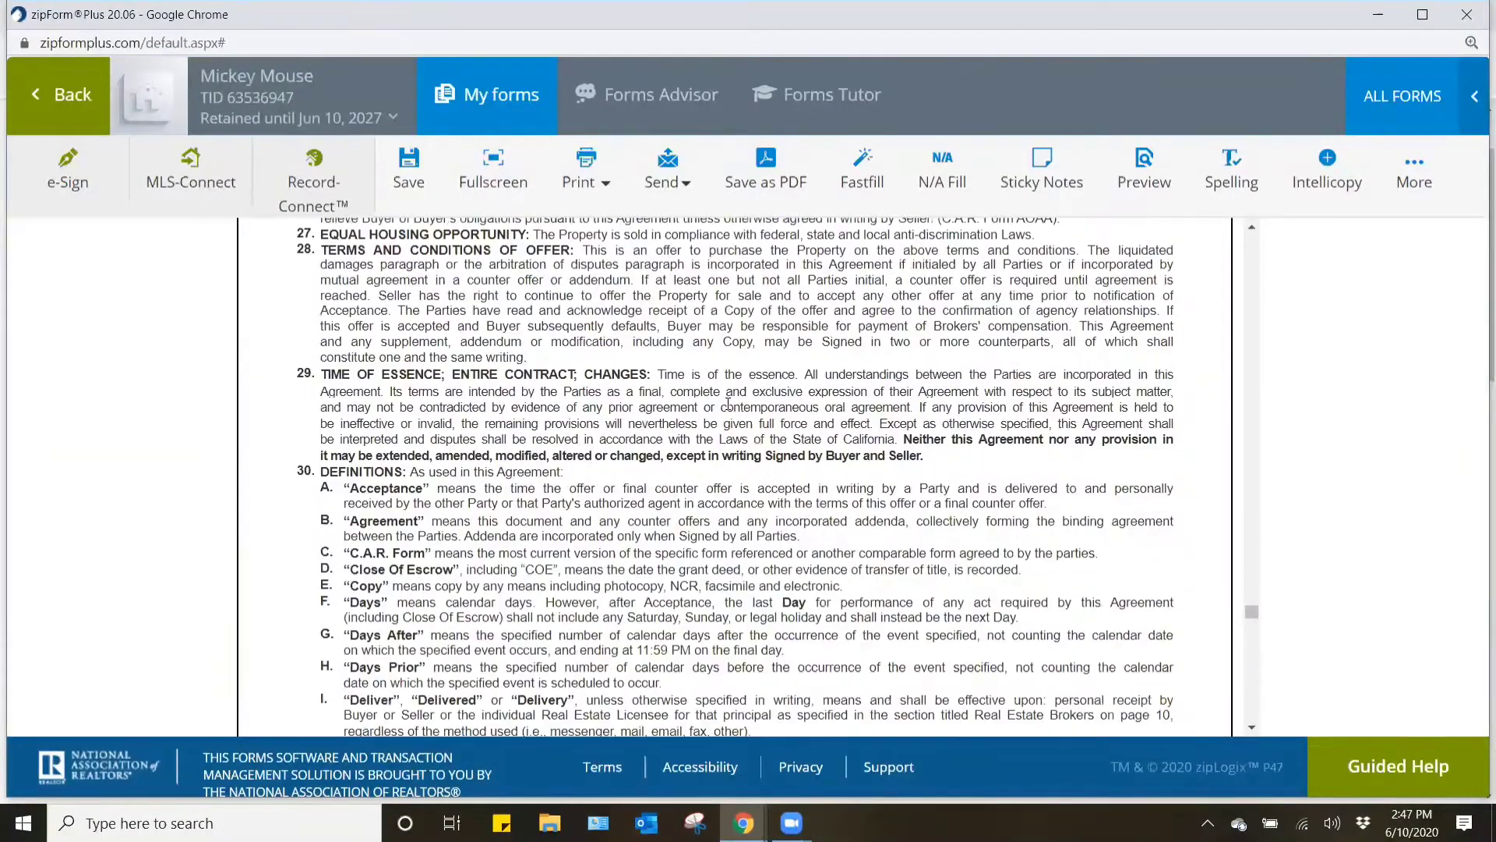
- Examine the offer expiration, acceptance, broker and escrow holder sections, plus the attached Buyer's Inspection and California Consumer Privacy Act advisories
scroll(728, 403, "down", 4)
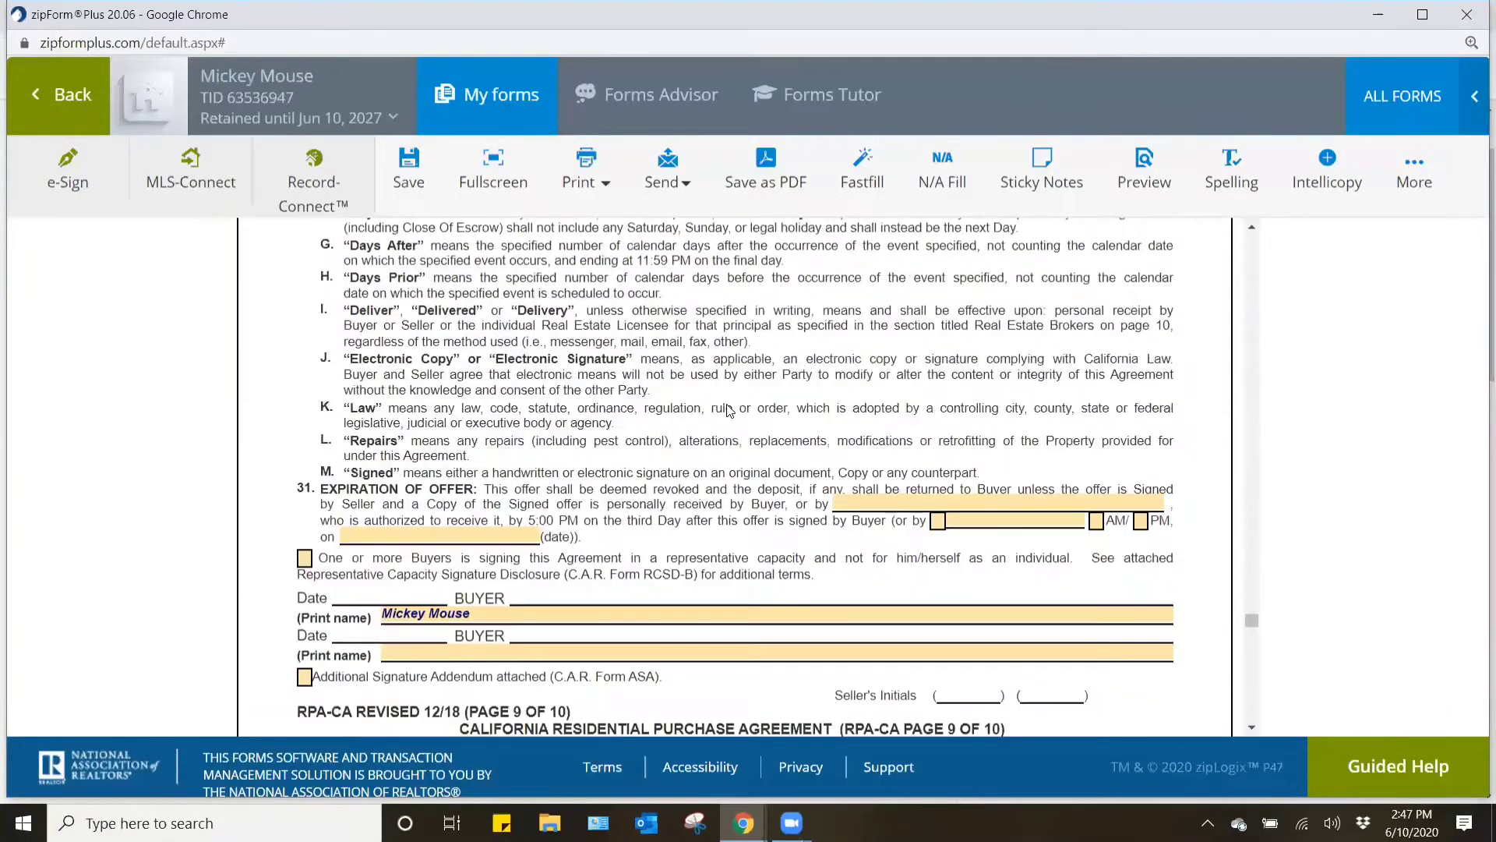
scroll(728, 410, "down", 1)
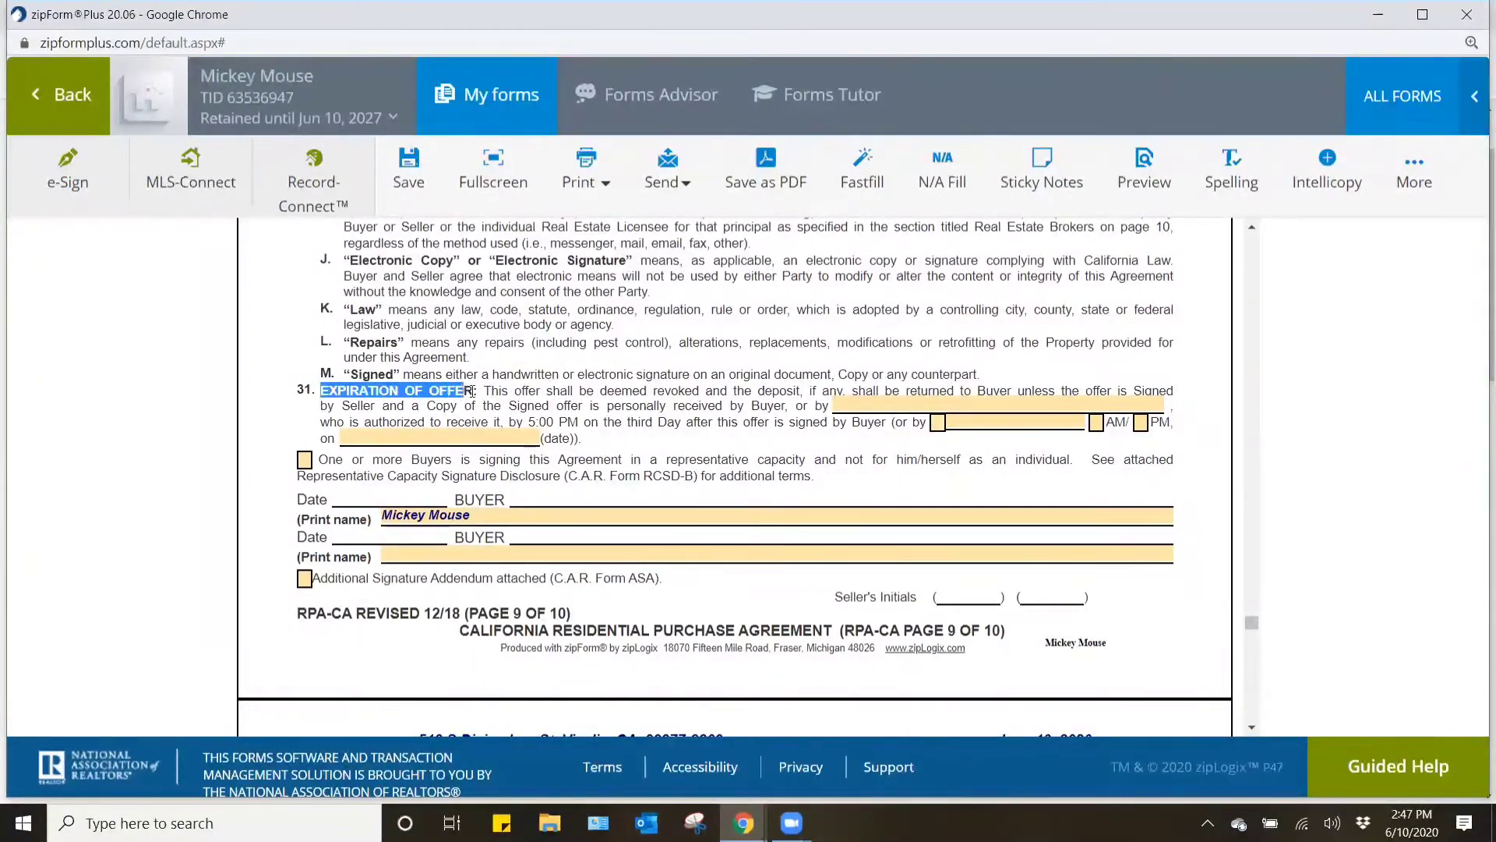
left_click(810, 401)
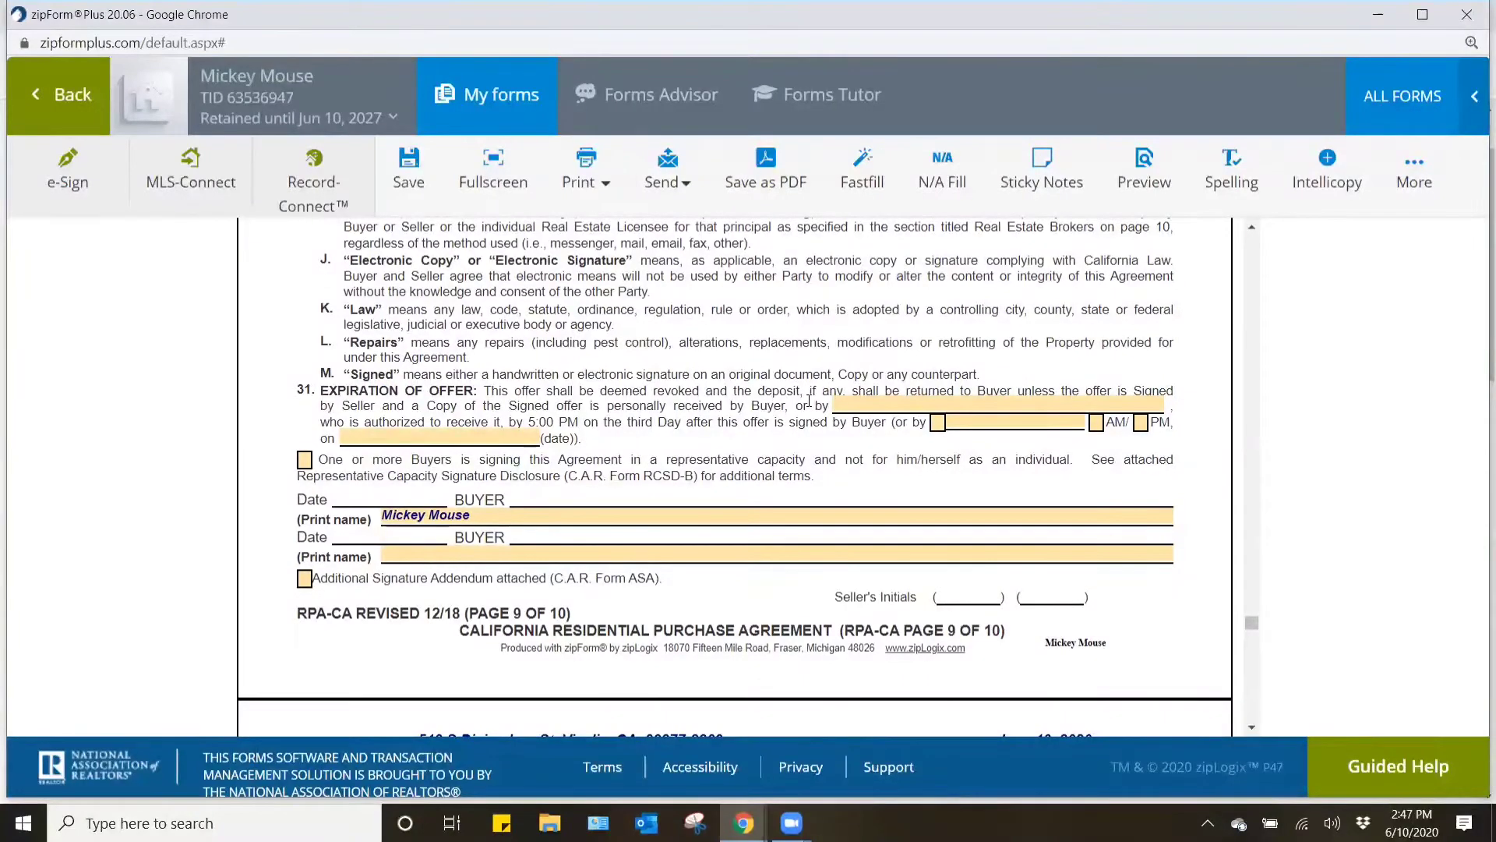
scroll(809, 401, "down", 5)
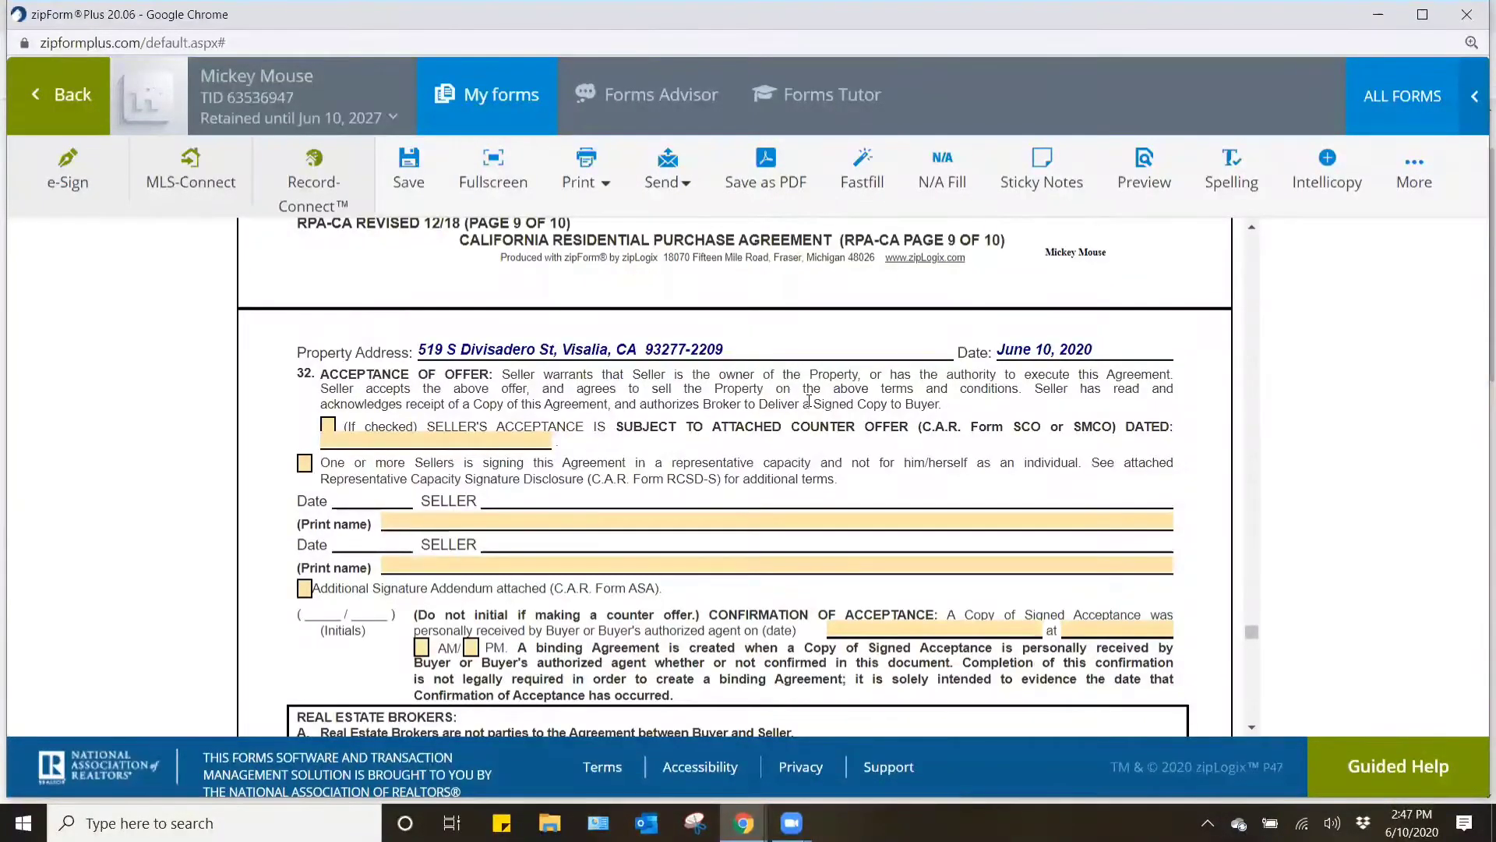
scroll(809, 401, "down", 6)
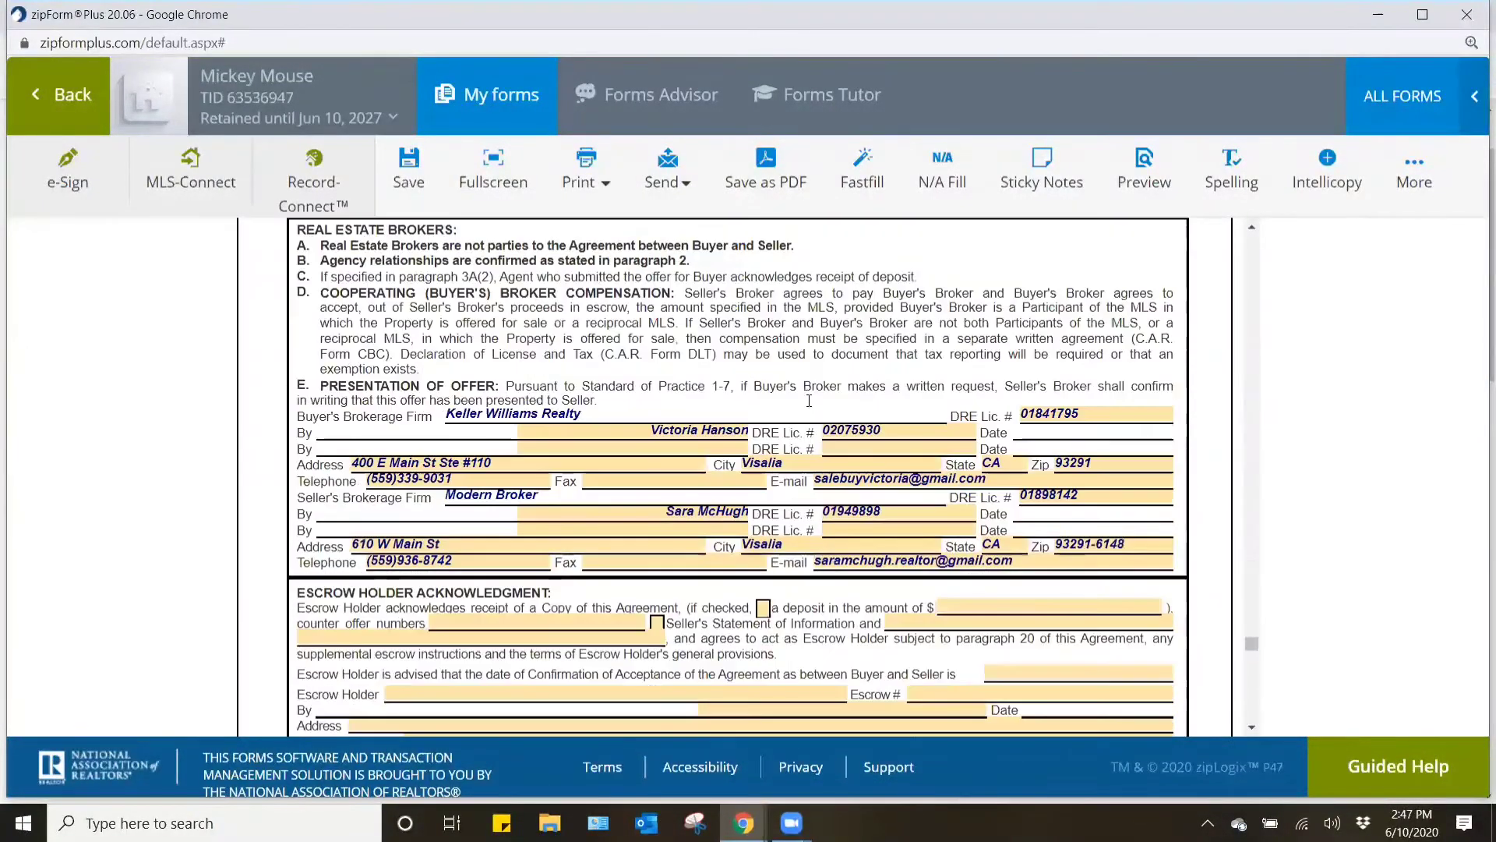
scroll(809, 401, "down", 1)
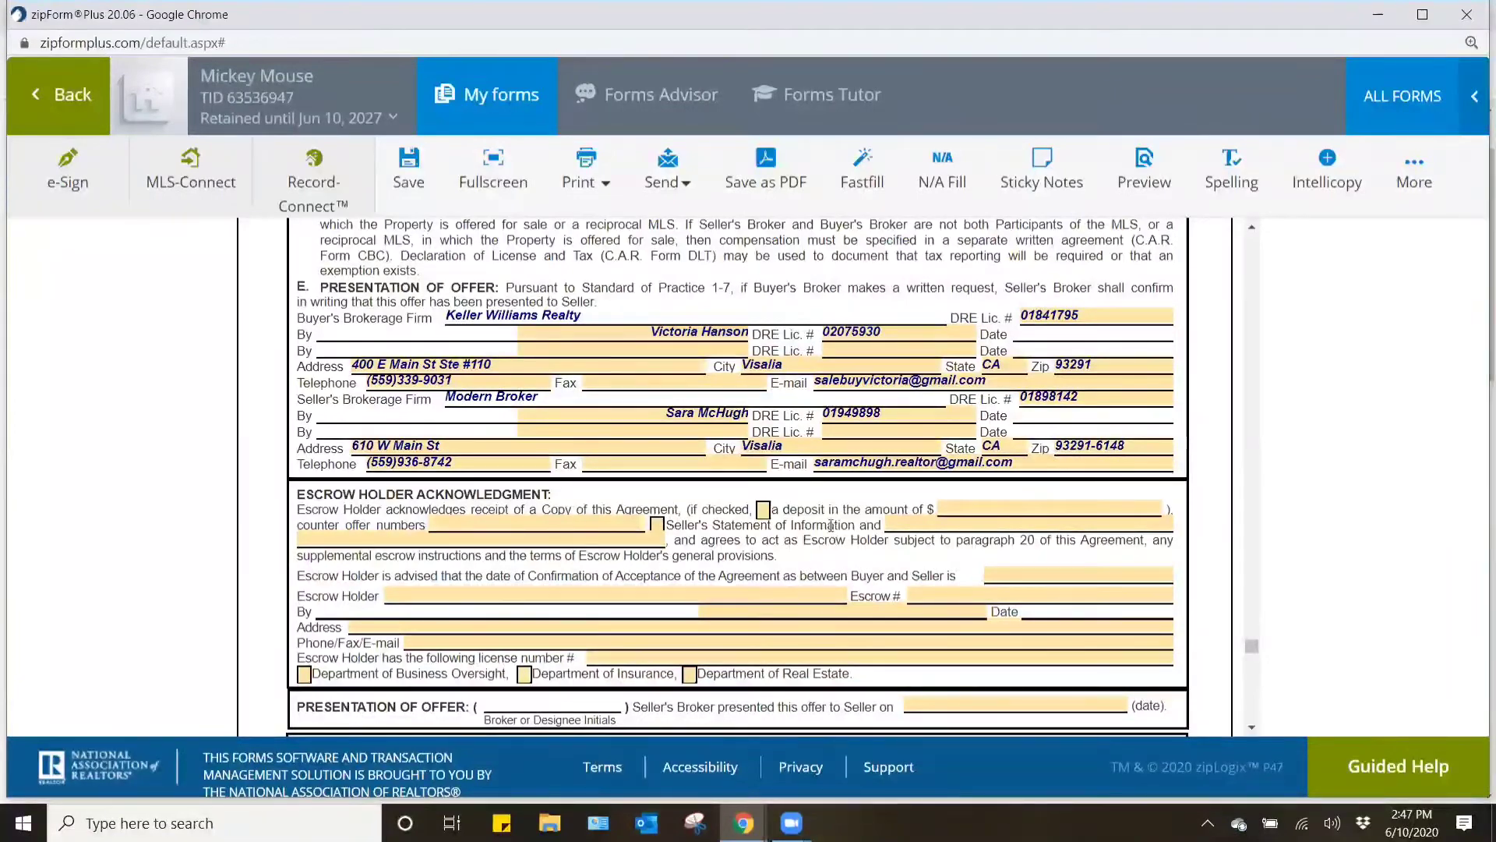
scroll(821, 520, "down", 5)
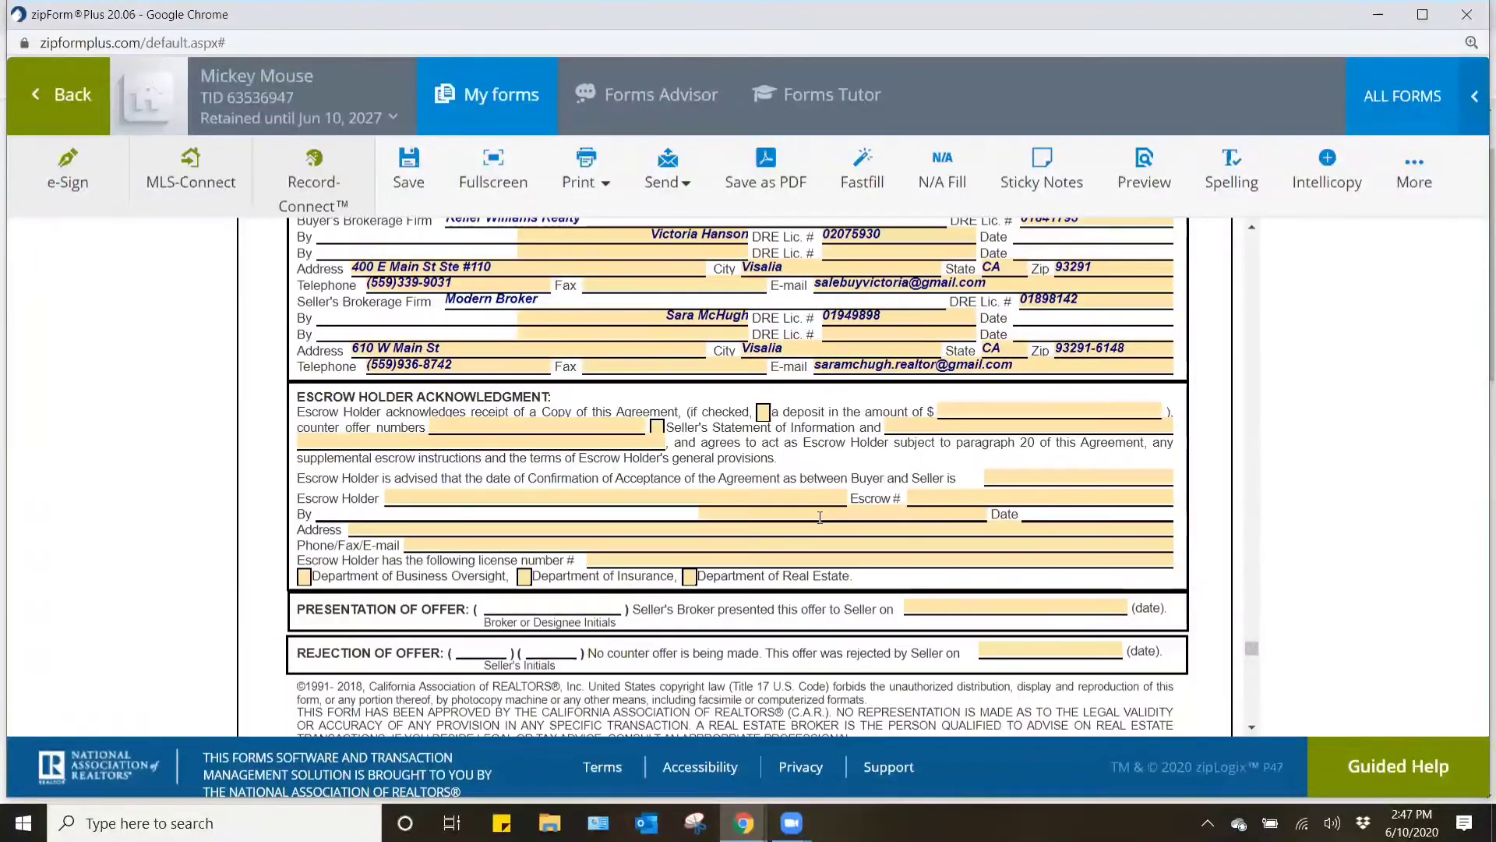
scroll(822, 522, "down", 4)
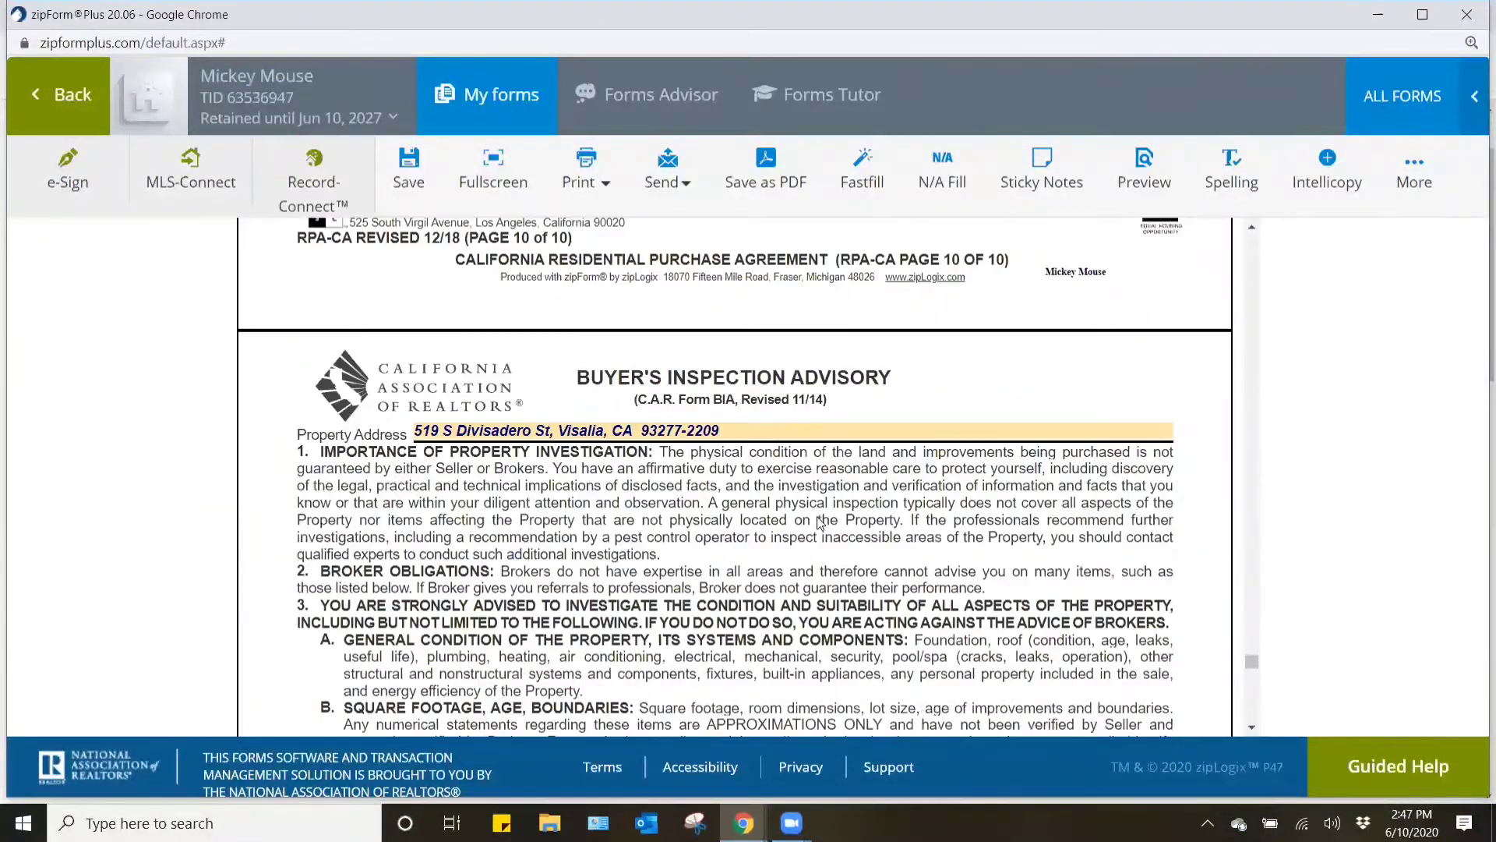
scroll(545, 396, "down", 10)
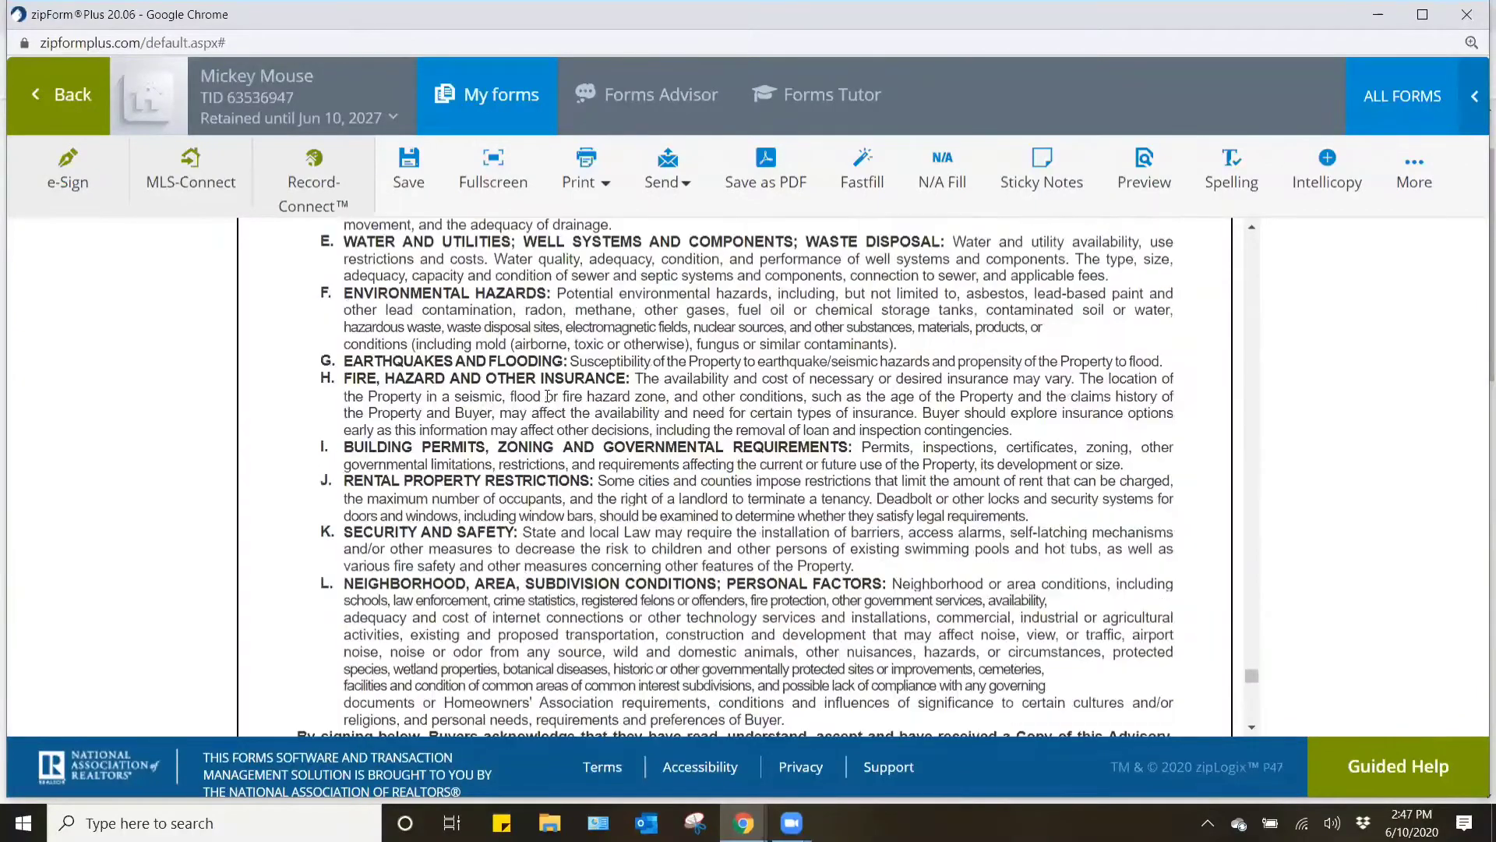
scroll(353, 388, "down", 8)
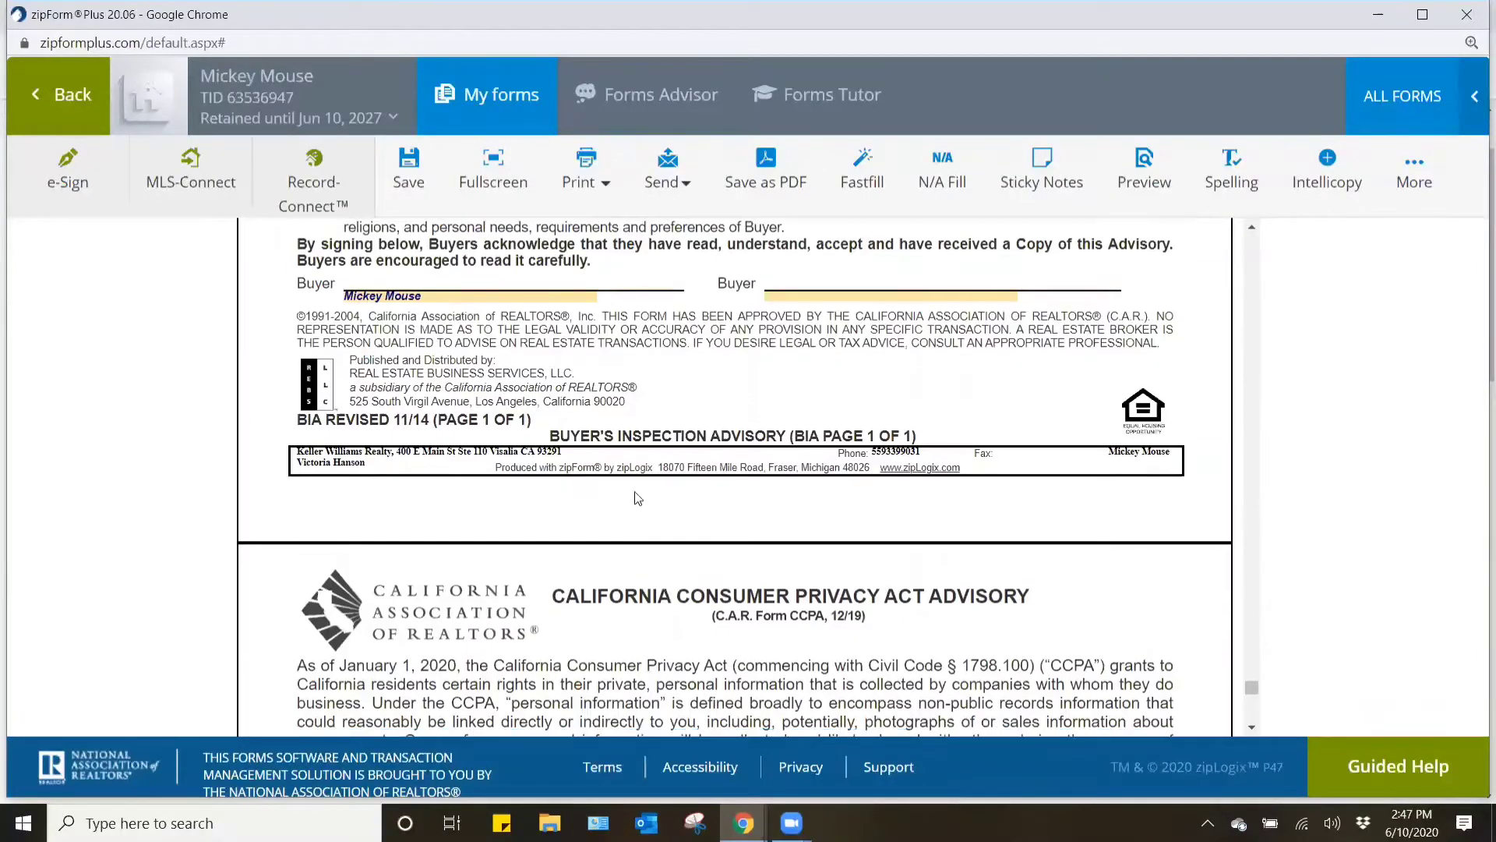
scroll(636, 499, "down", 10)
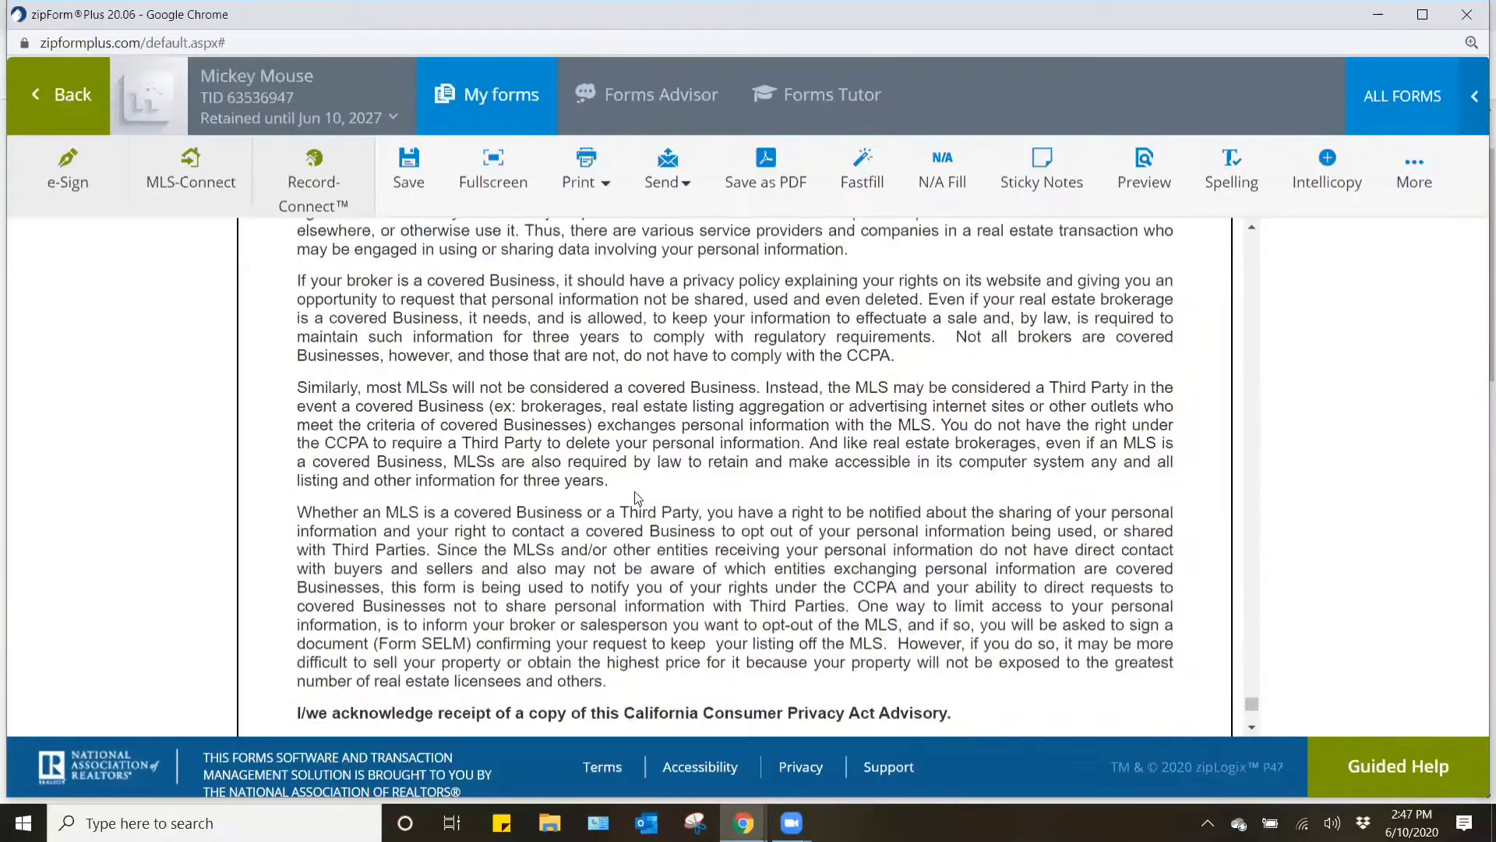
scroll(675, 522, "down", 1)
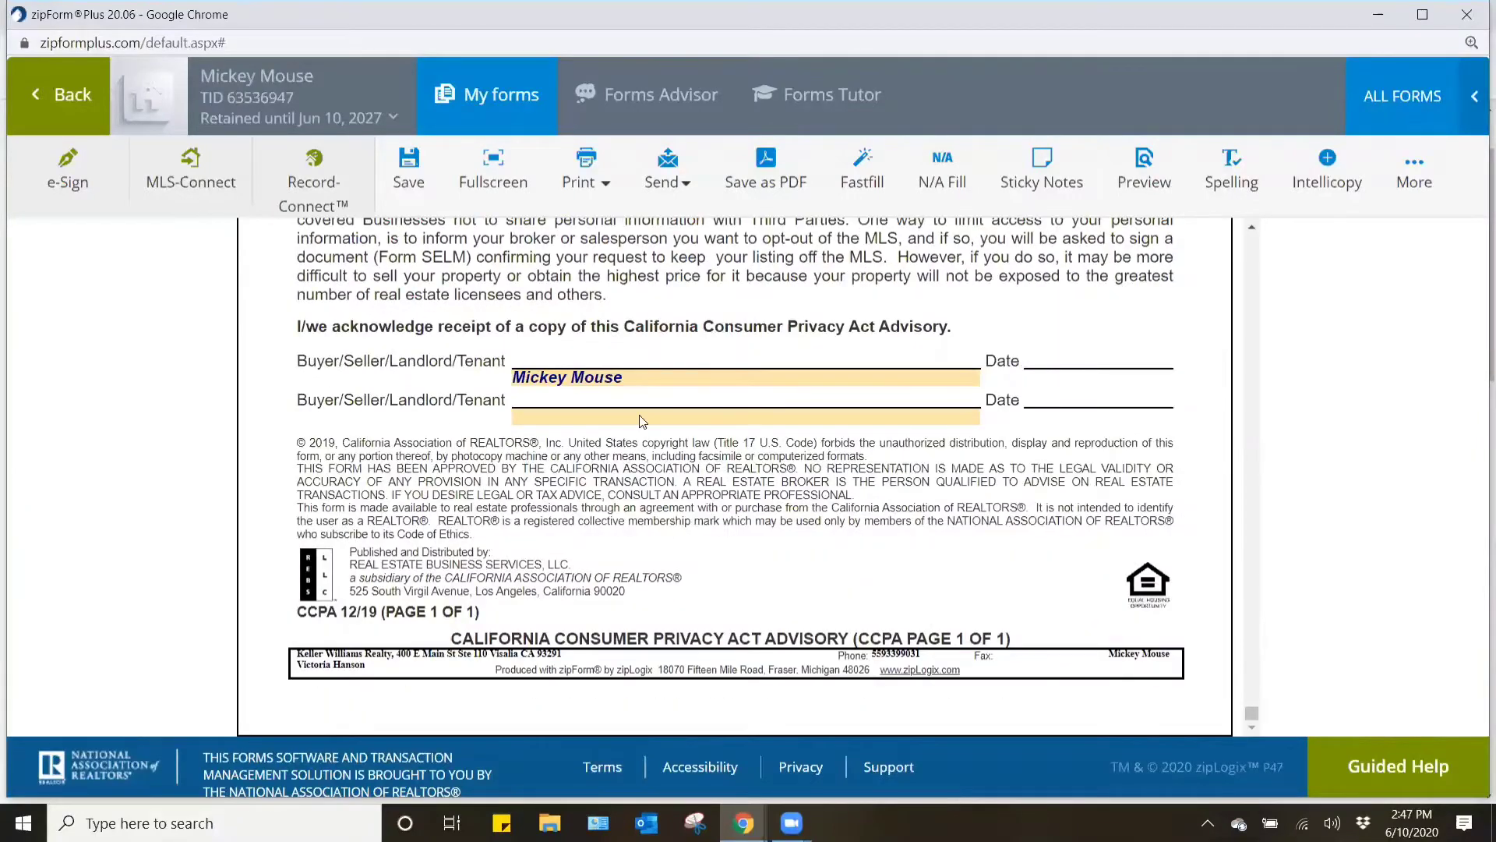
- Save the completed Residential Purchase Agreement and return to the transaction's list of documents
left_click(408, 165)
left_click(81, 106)
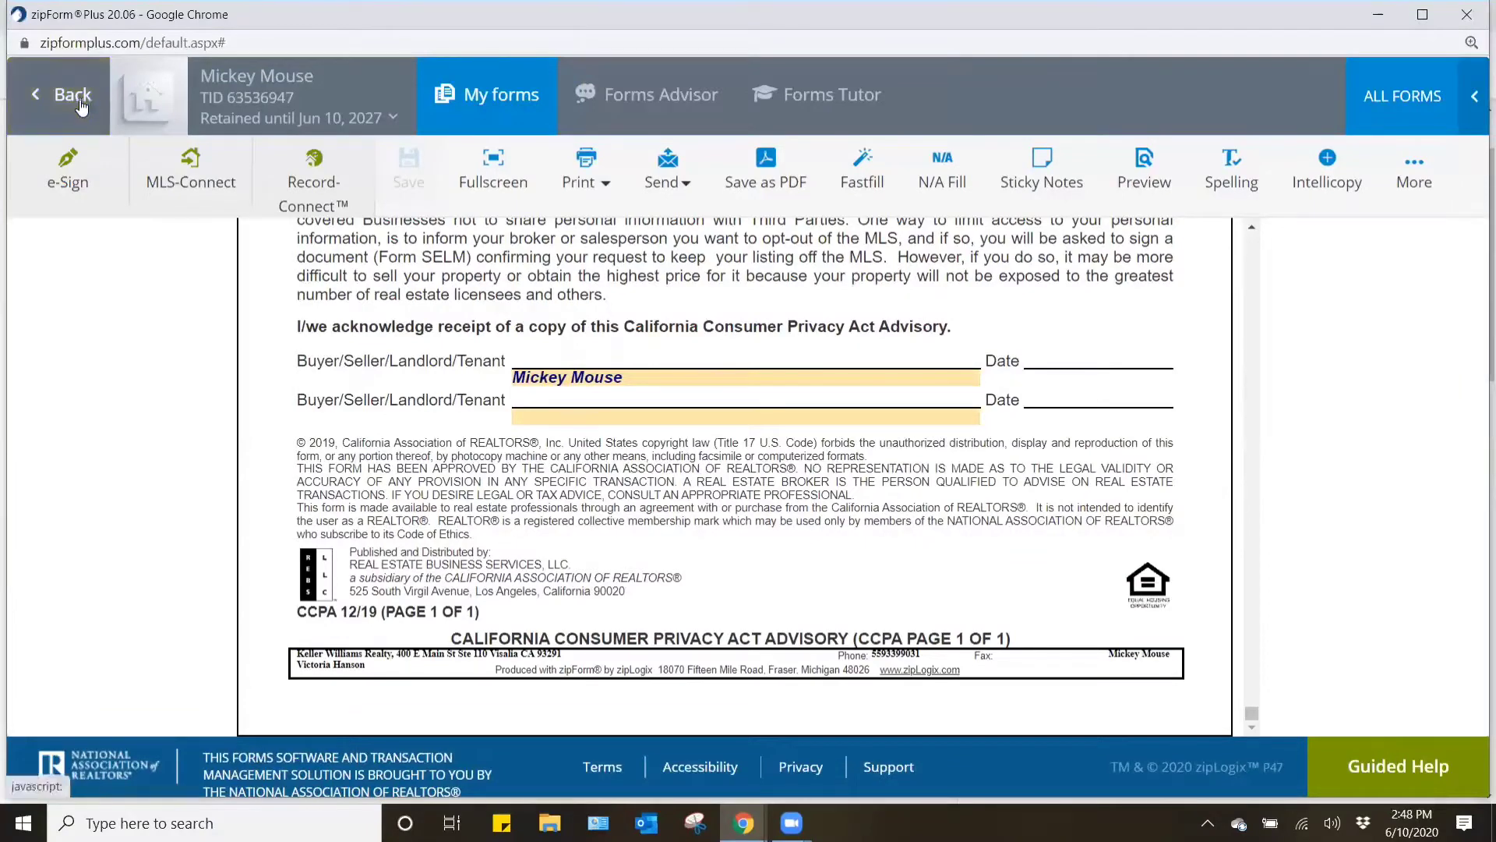
scroll(865, 538, "down", 4)
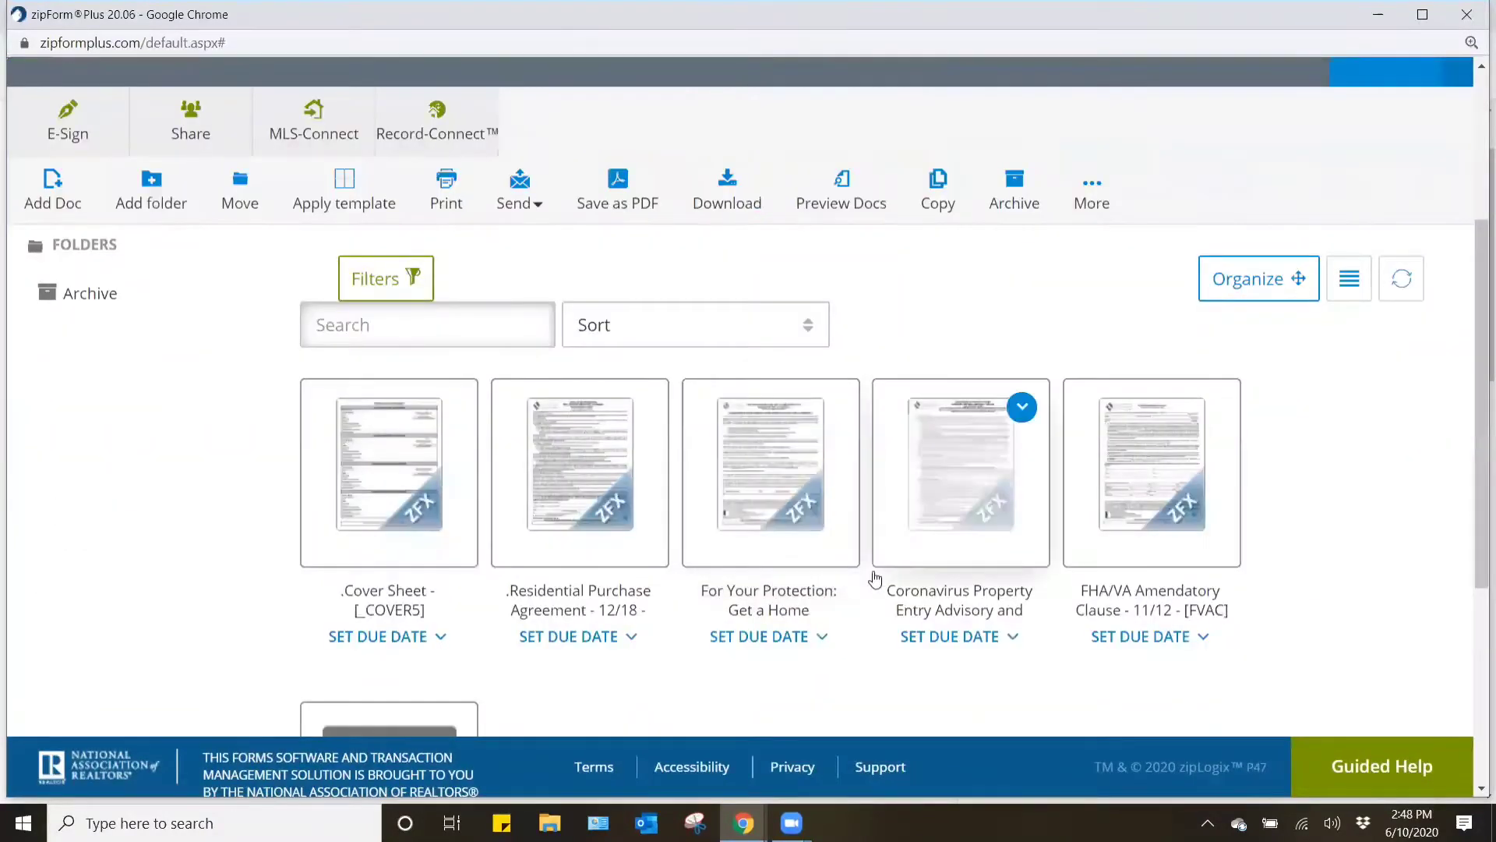
- Review the For Your Protection: Get a Home Inspection form and return to the transaction's documents
left_click(799, 480)
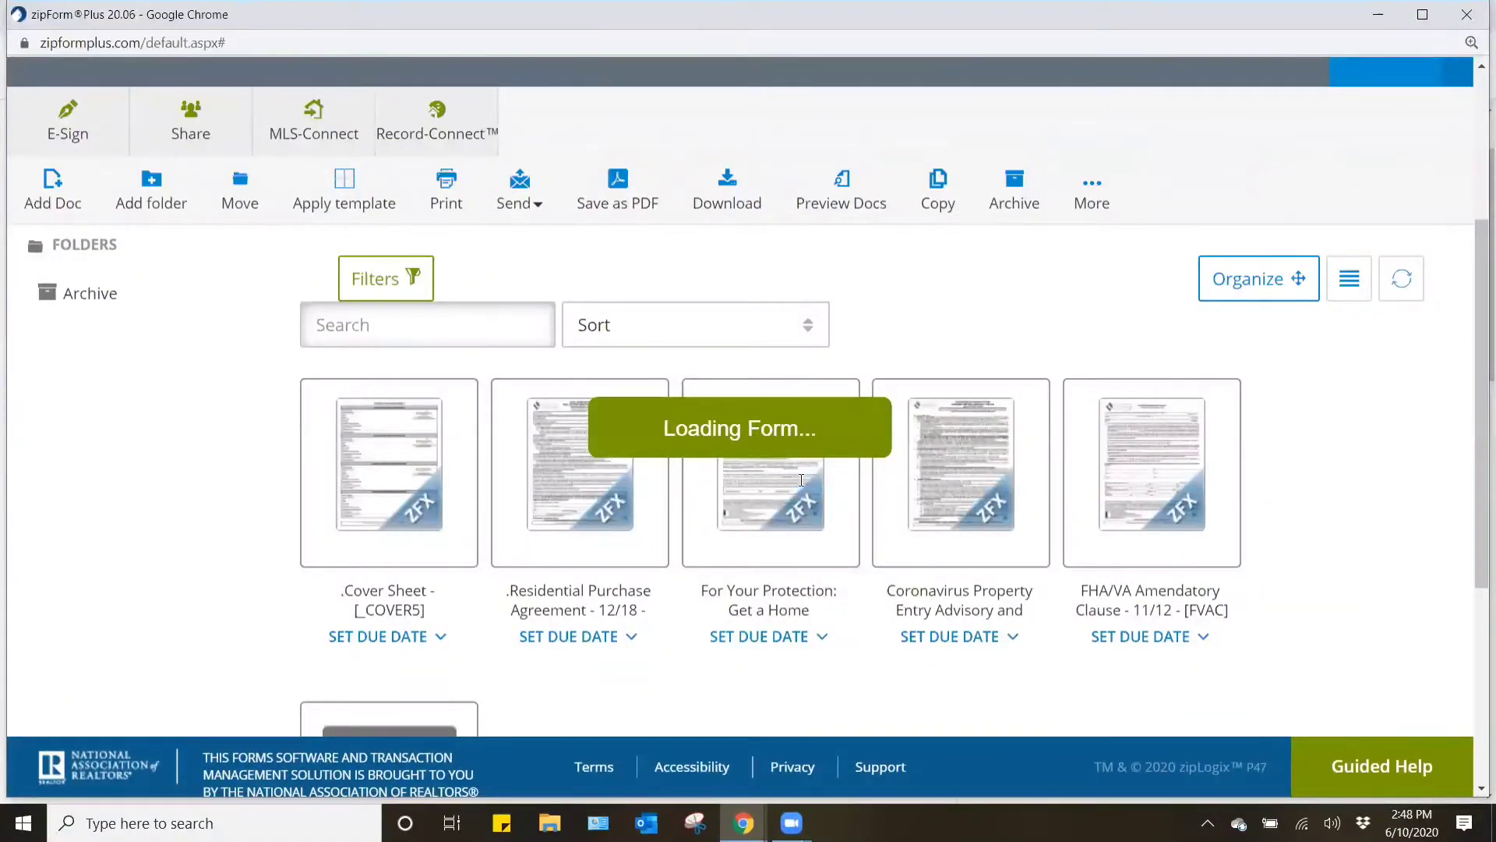
scroll(791, 501, "up", 1)
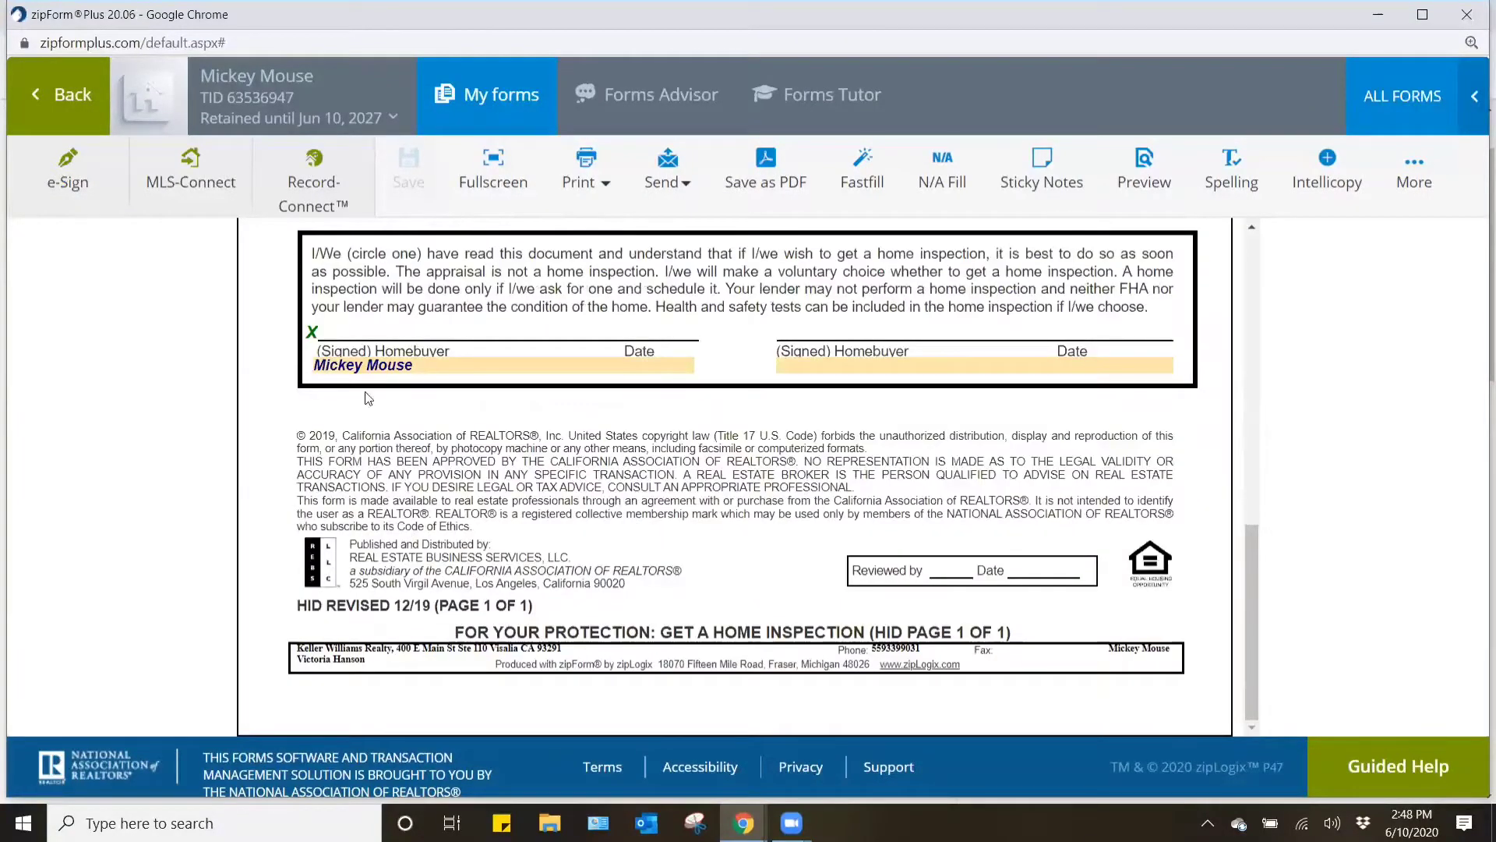
left_click(70, 95)
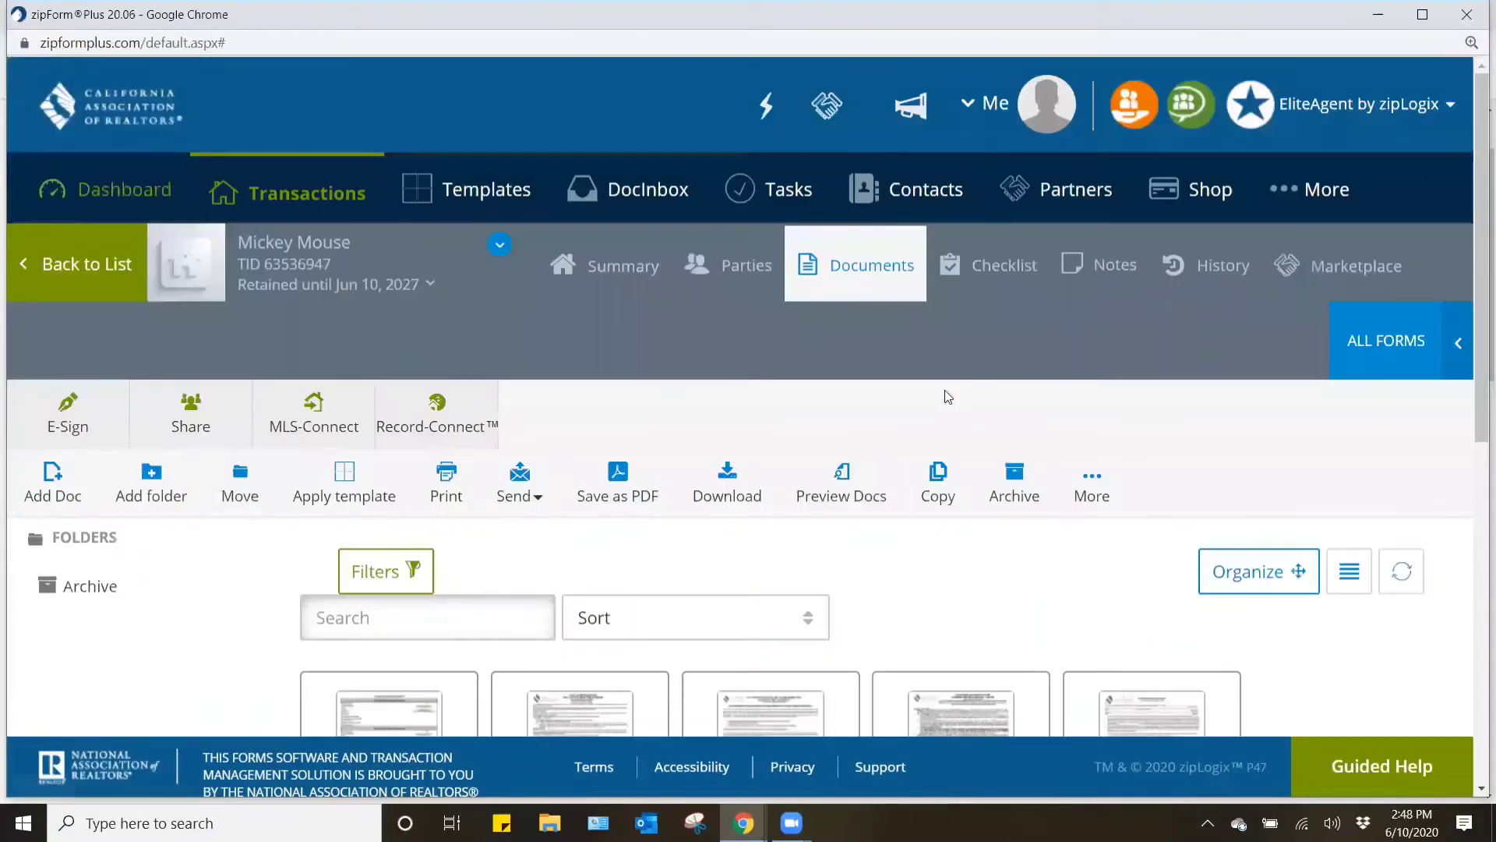
- Open the FHA/VA Amendatory Clause, mark it as an addendum to the California Residential Purchase Agreement, and date the agreement June 10, 2020
scroll(295, 594, "down", 5)
left_click(1147, 409)
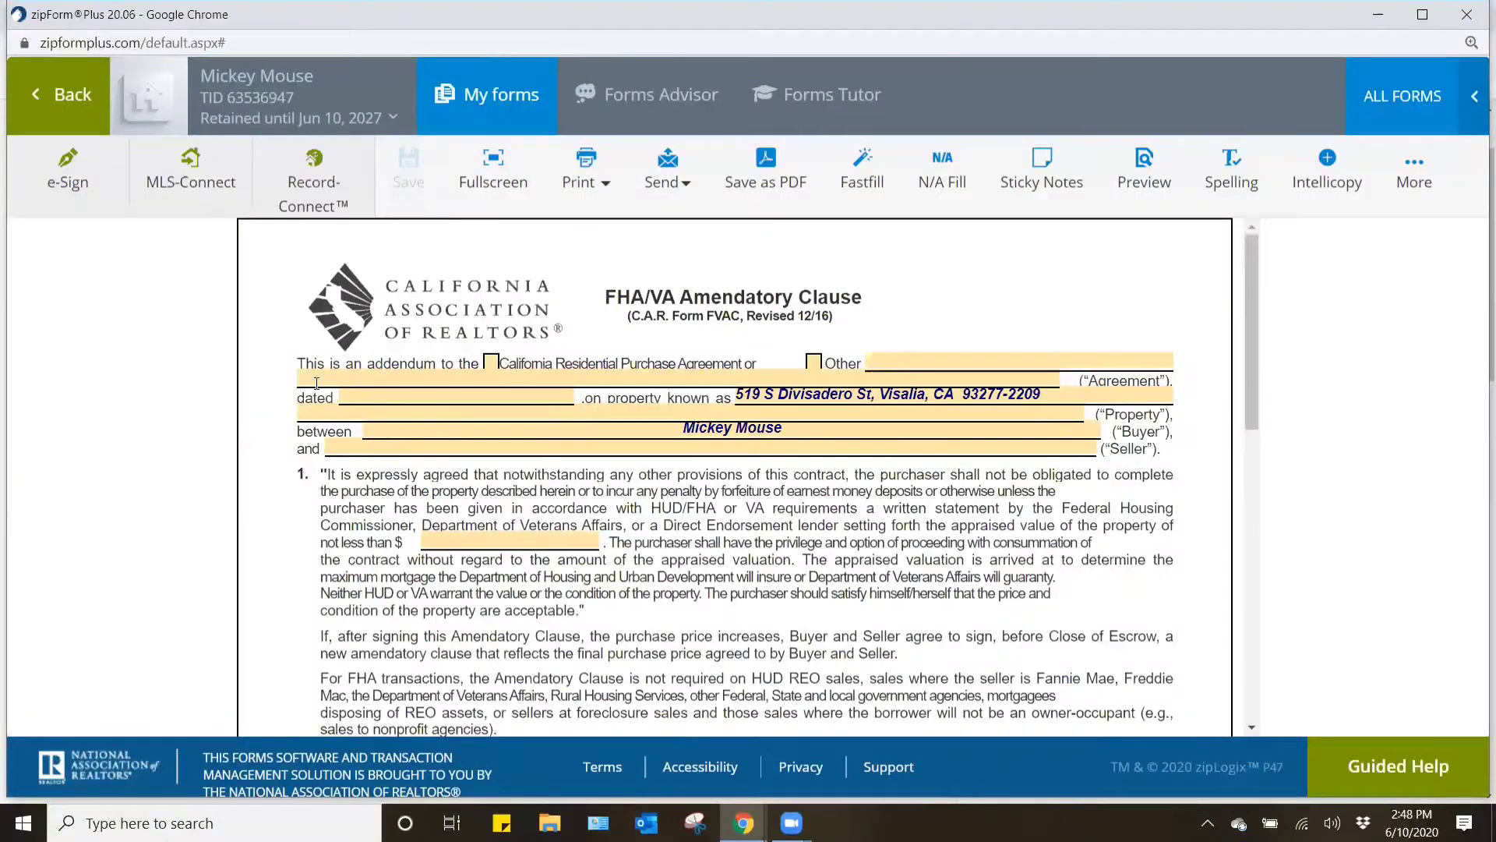
left_click(490, 364)
left_click(460, 398)
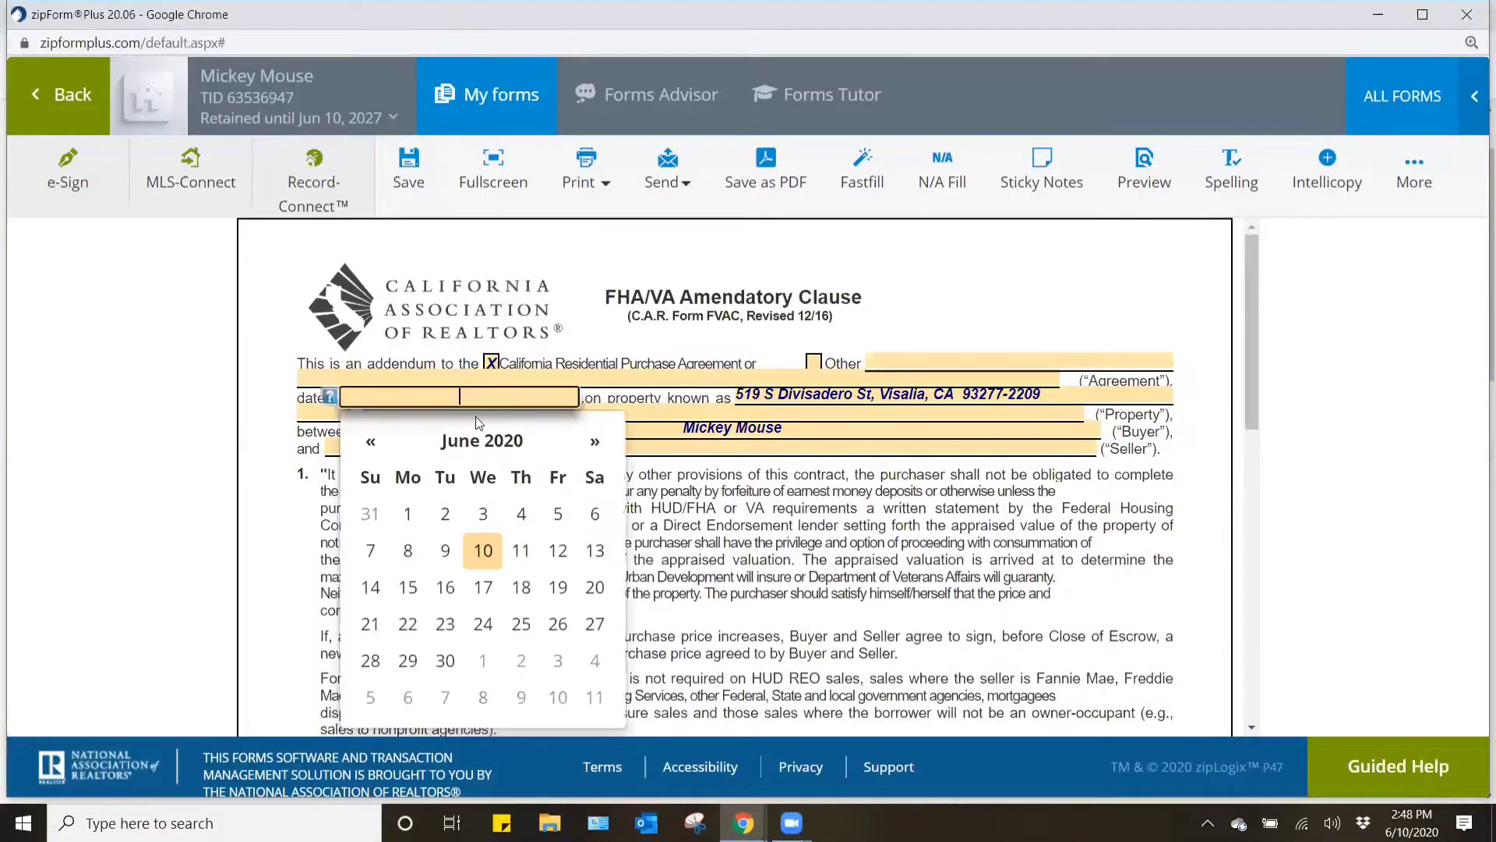
left_click(488, 551)
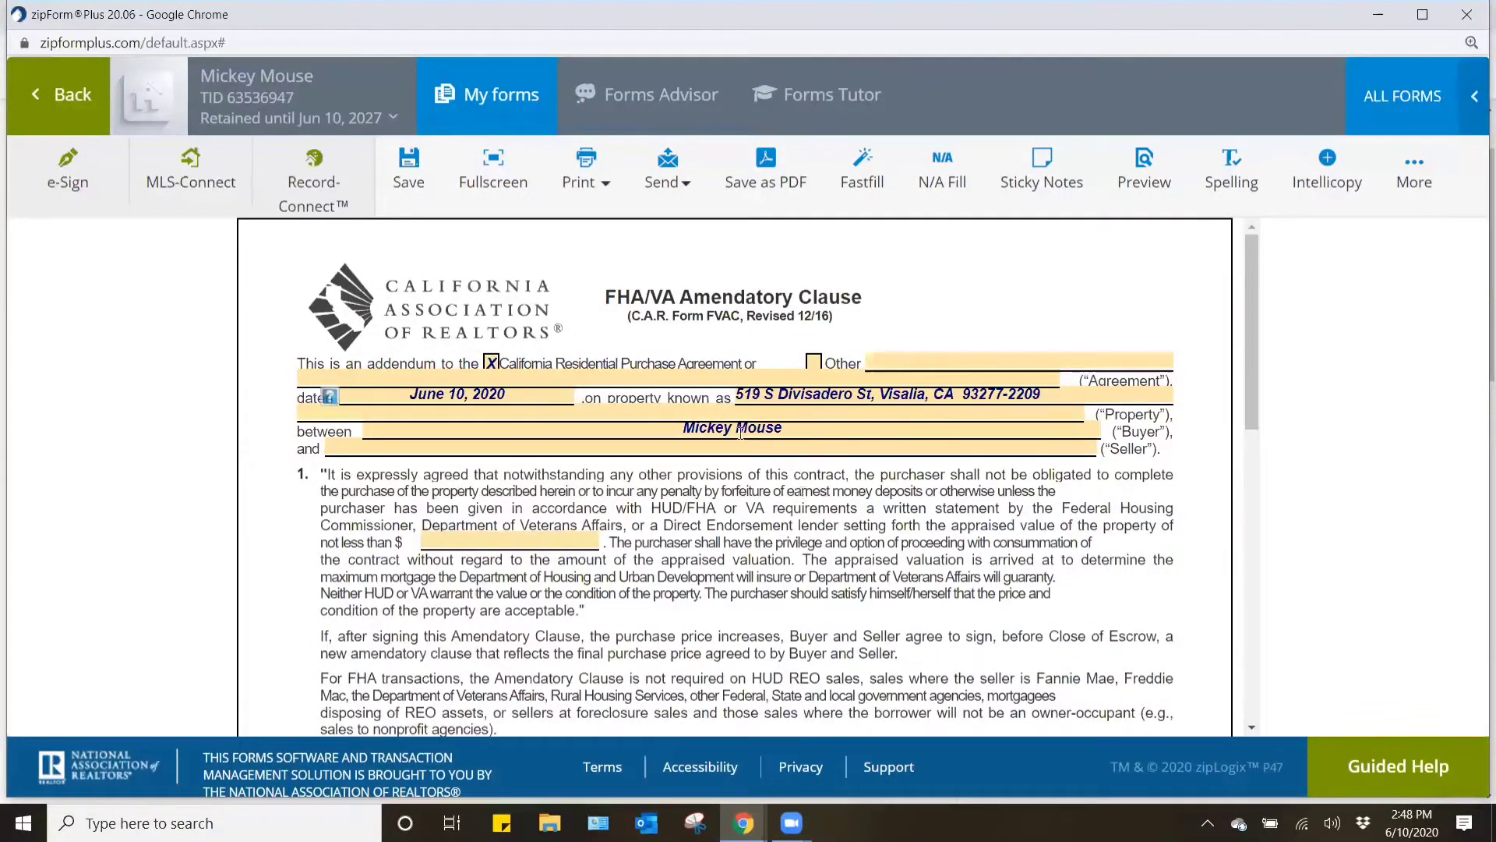
- Enter 320,000 as the minimum appraised property value in paragraph 1 of the amendatory clause
left_click(568, 541)
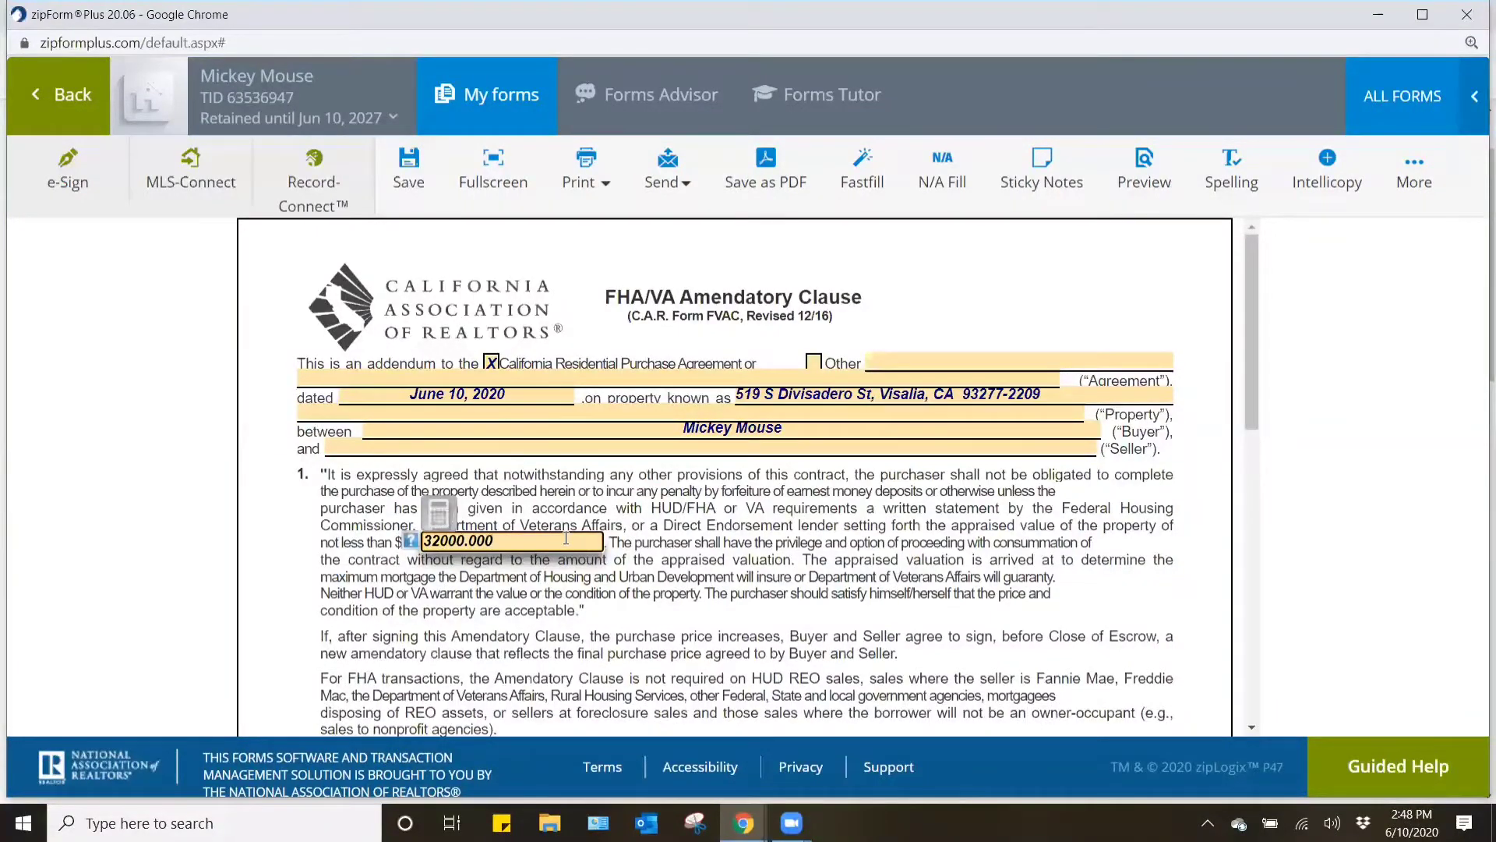
left_click(746, 543)
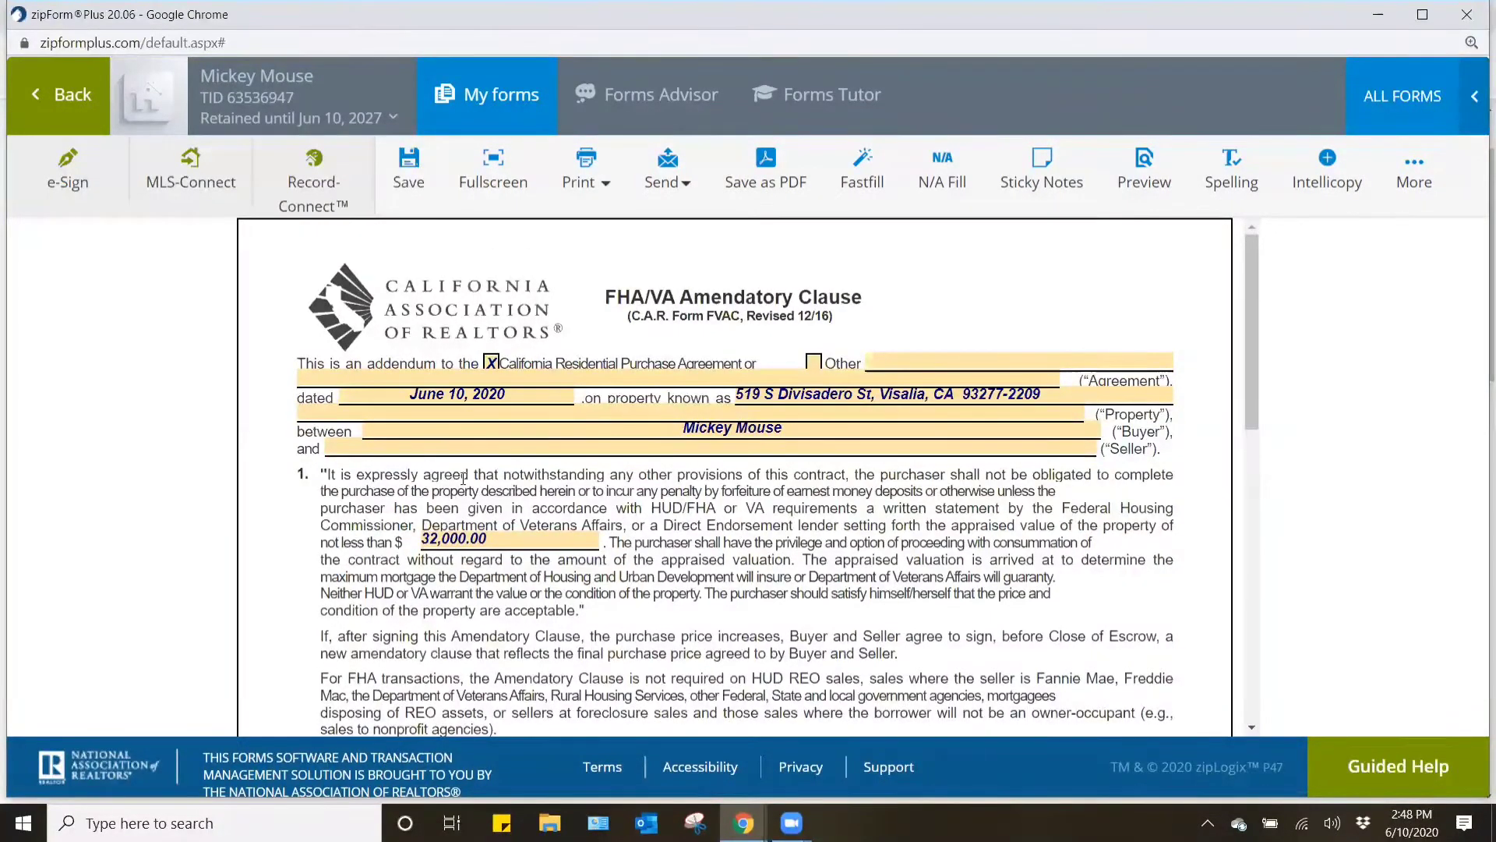
left_click(439, 537)
type("0")
left_click(668, 623)
- Check the amendatory clause's signature and broker sections, save the form, and return to the transaction's documents
scroll(657, 587, "down", 1)
scroll(657, 587, "down", 8)
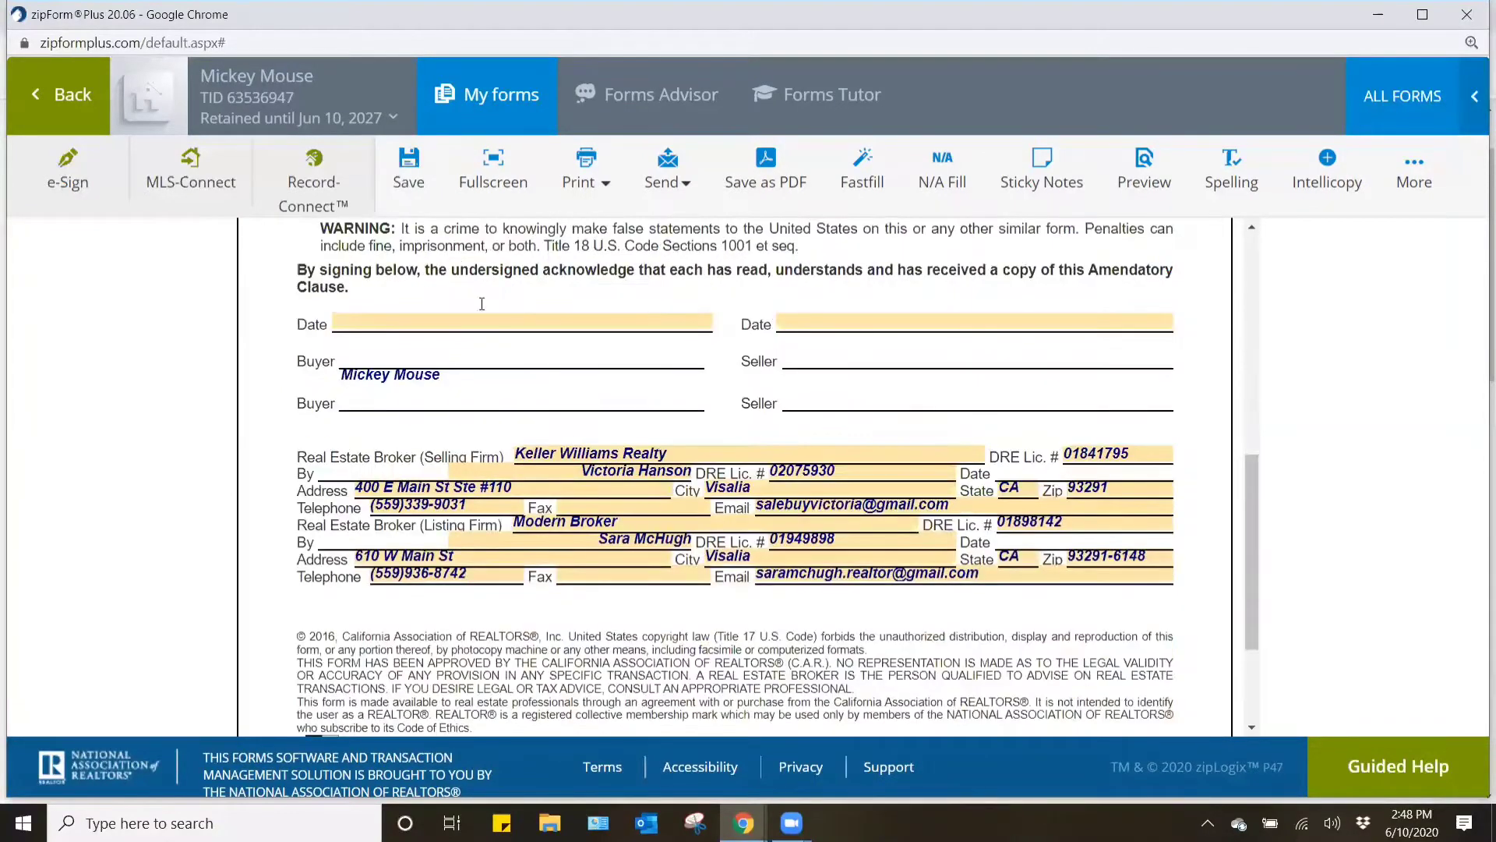
left_click(408, 165)
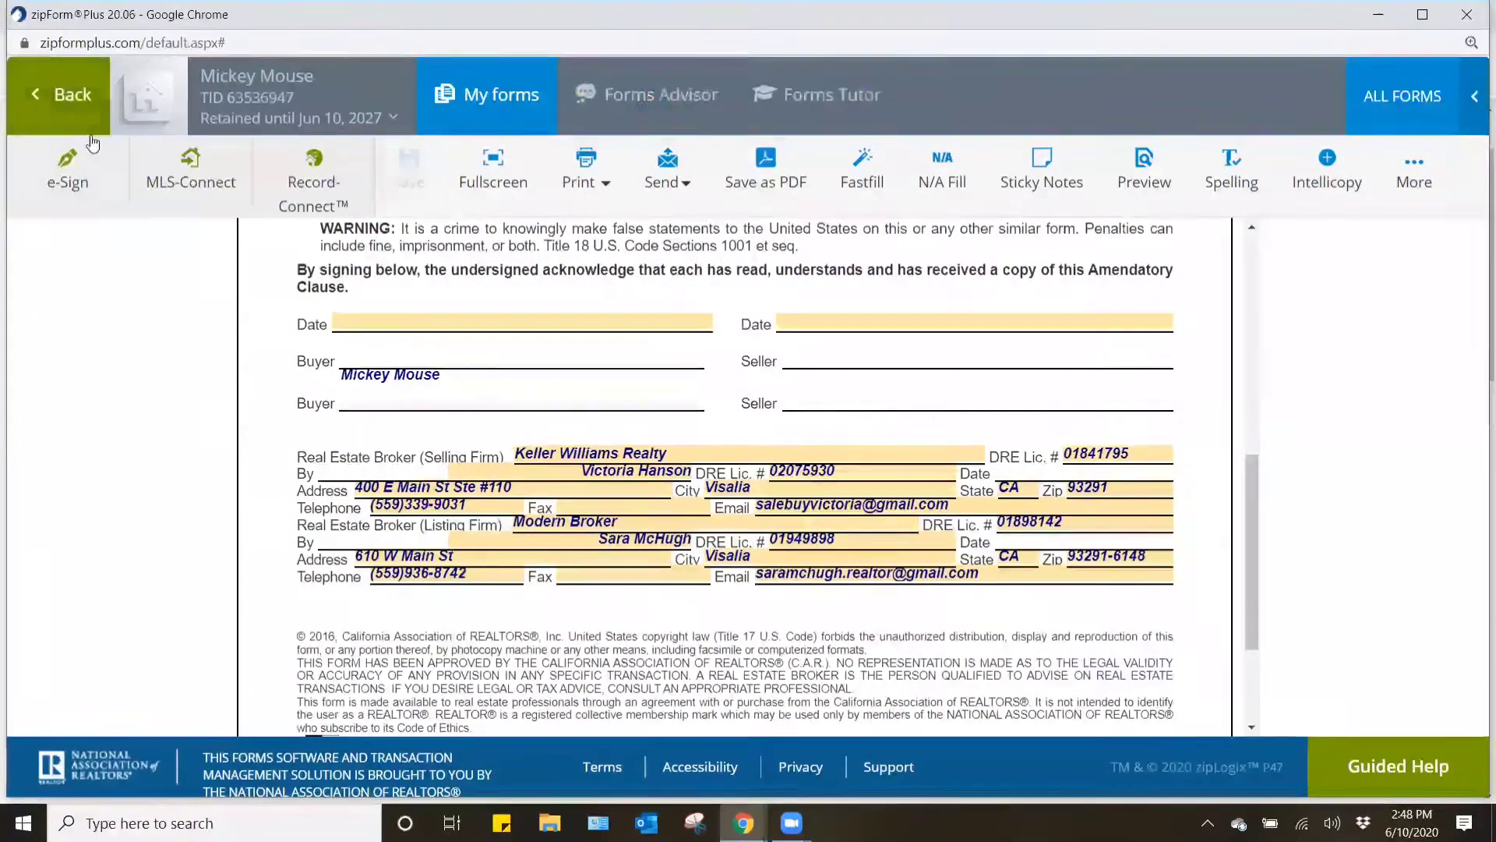
left_click(74, 95)
- Start a new e-signature packet for the transaction
scroll(1247, 546, "down", 4)
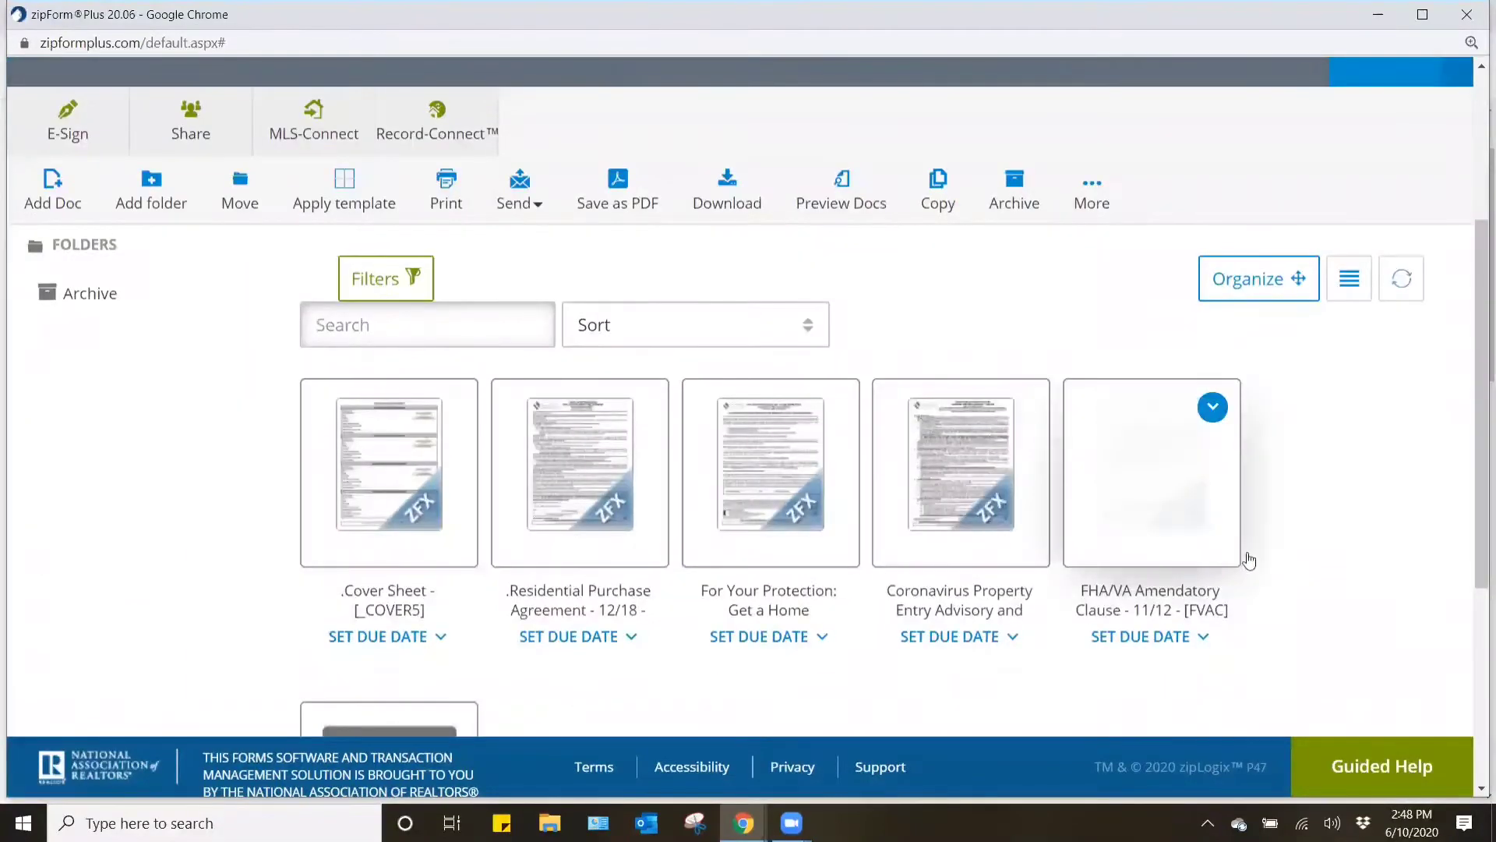
scroll(1317, 573, "up", 1)
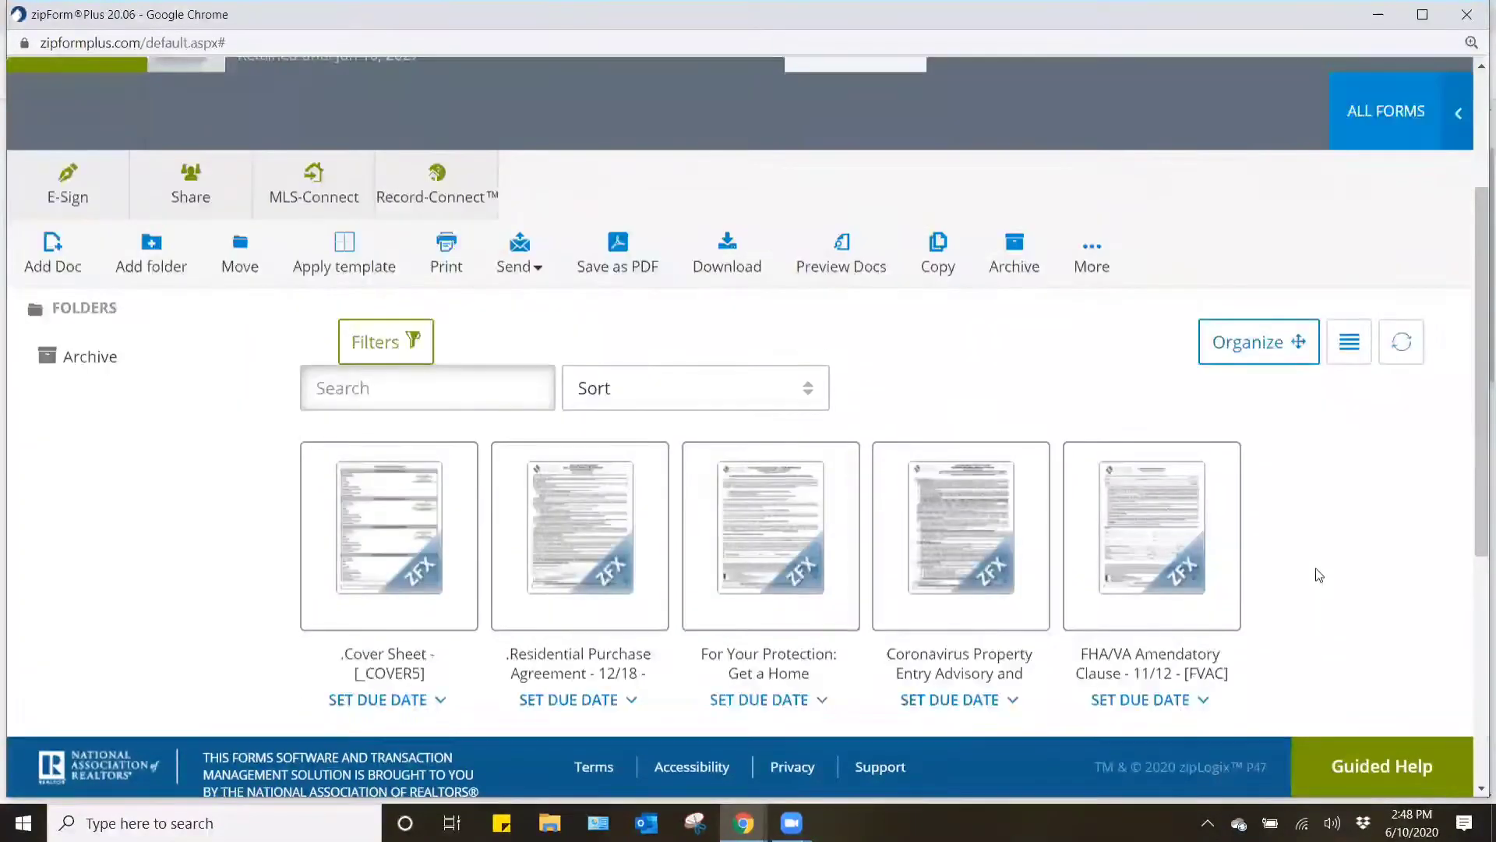
scroll(1318, 575, "up", 1)
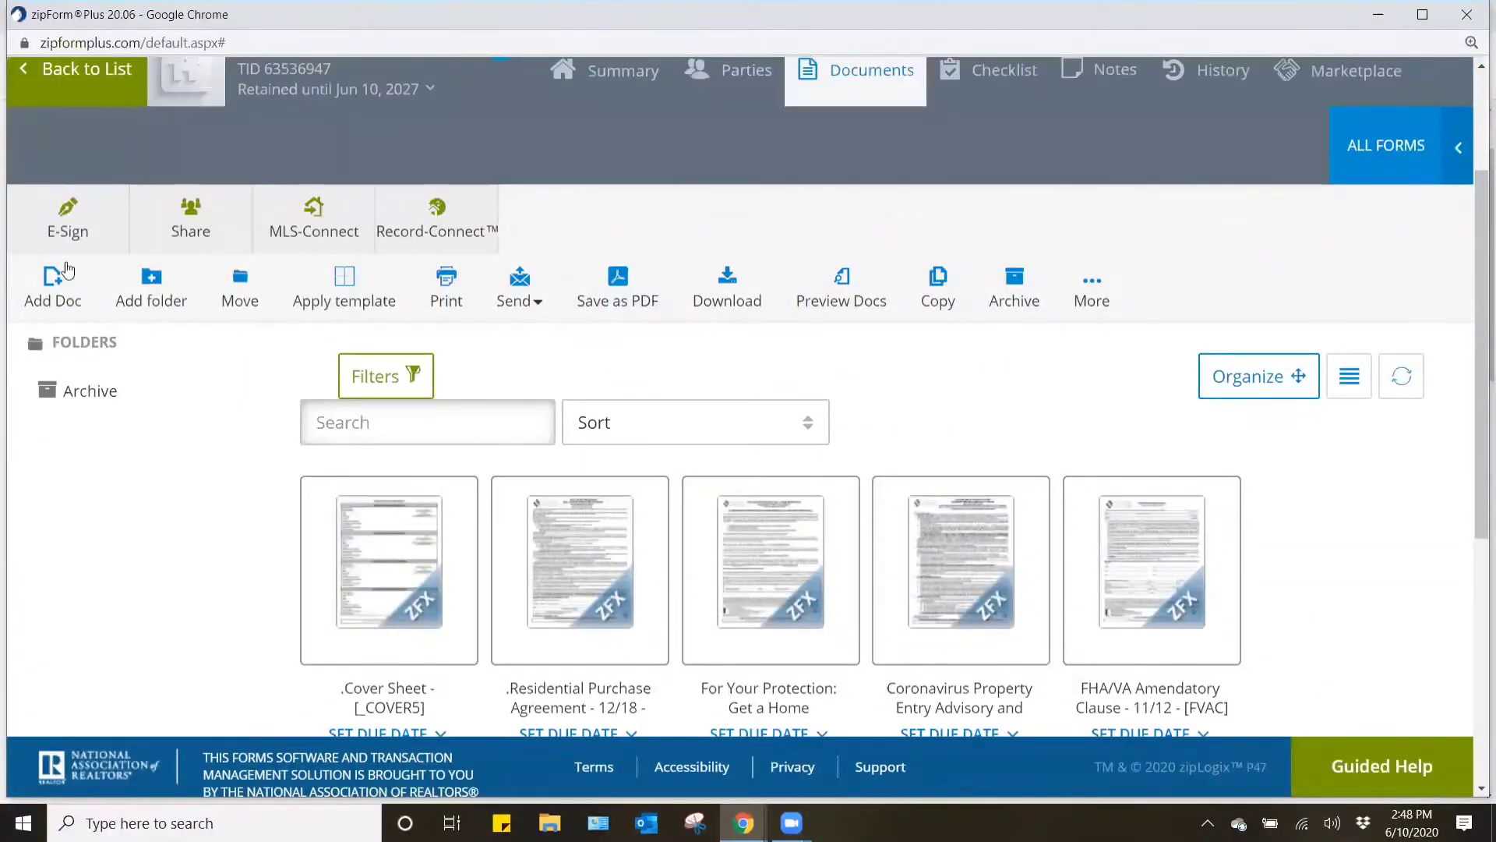
left_click(64, 224)
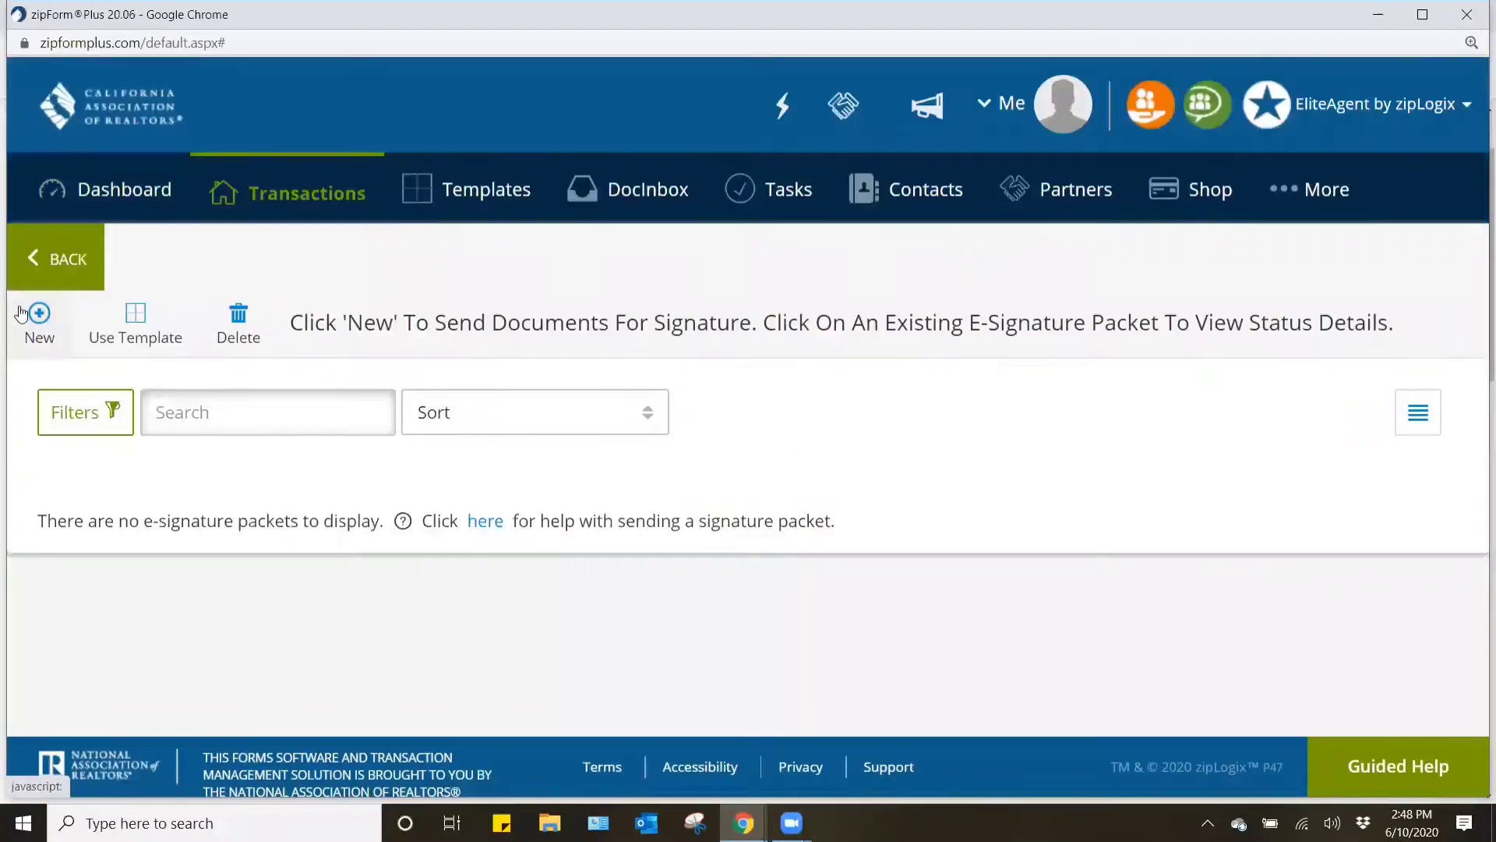
left_click(39, 315)
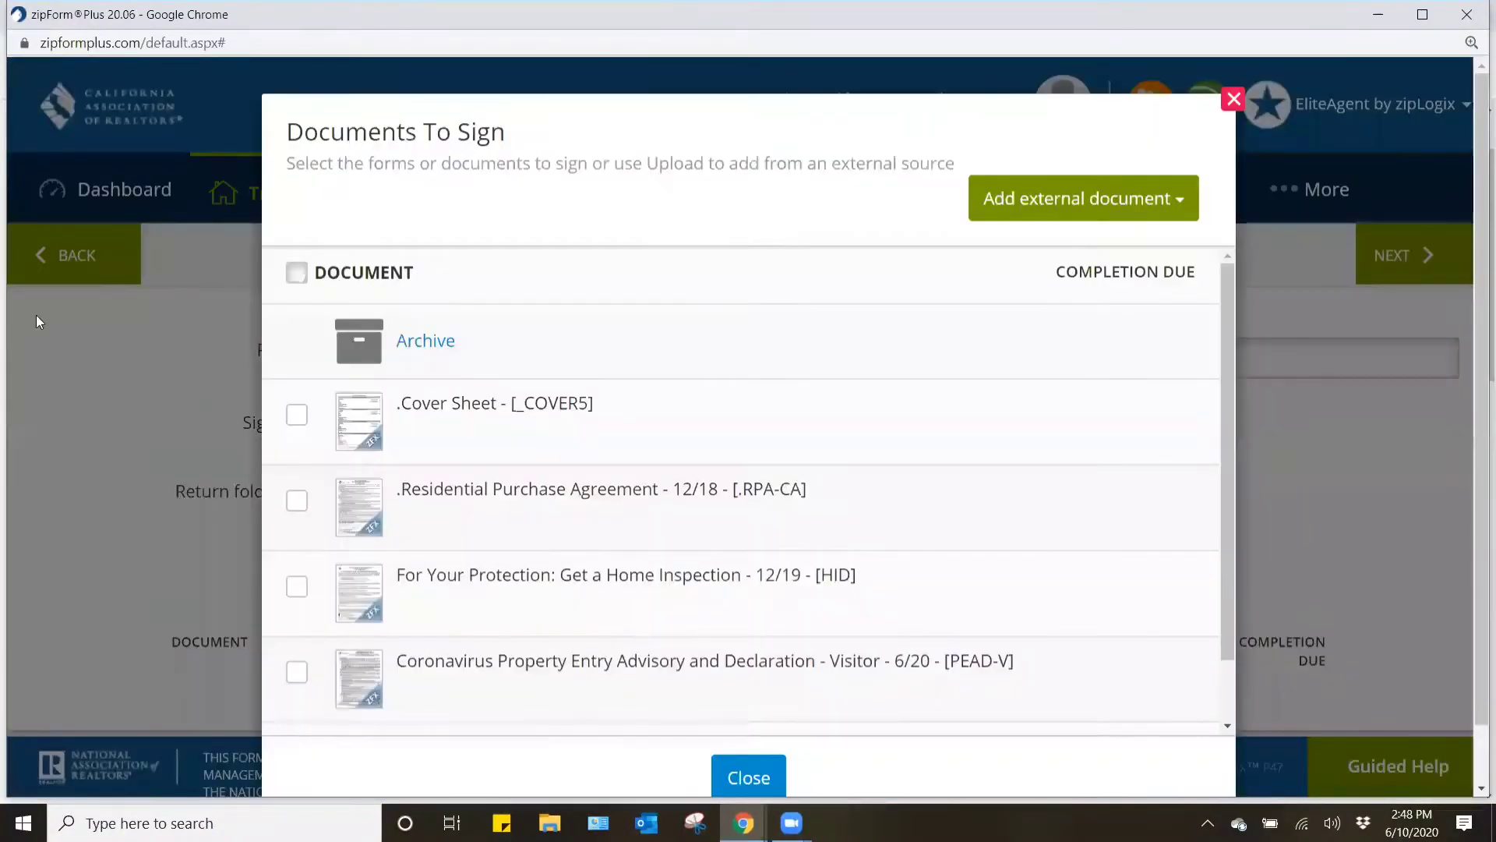
- Include the Residential Purchase Agreement, the Get a Home Inspection form and the FHA/VA Amendatory Clause as documents to sign
scroll(563, 441, "down", 1)
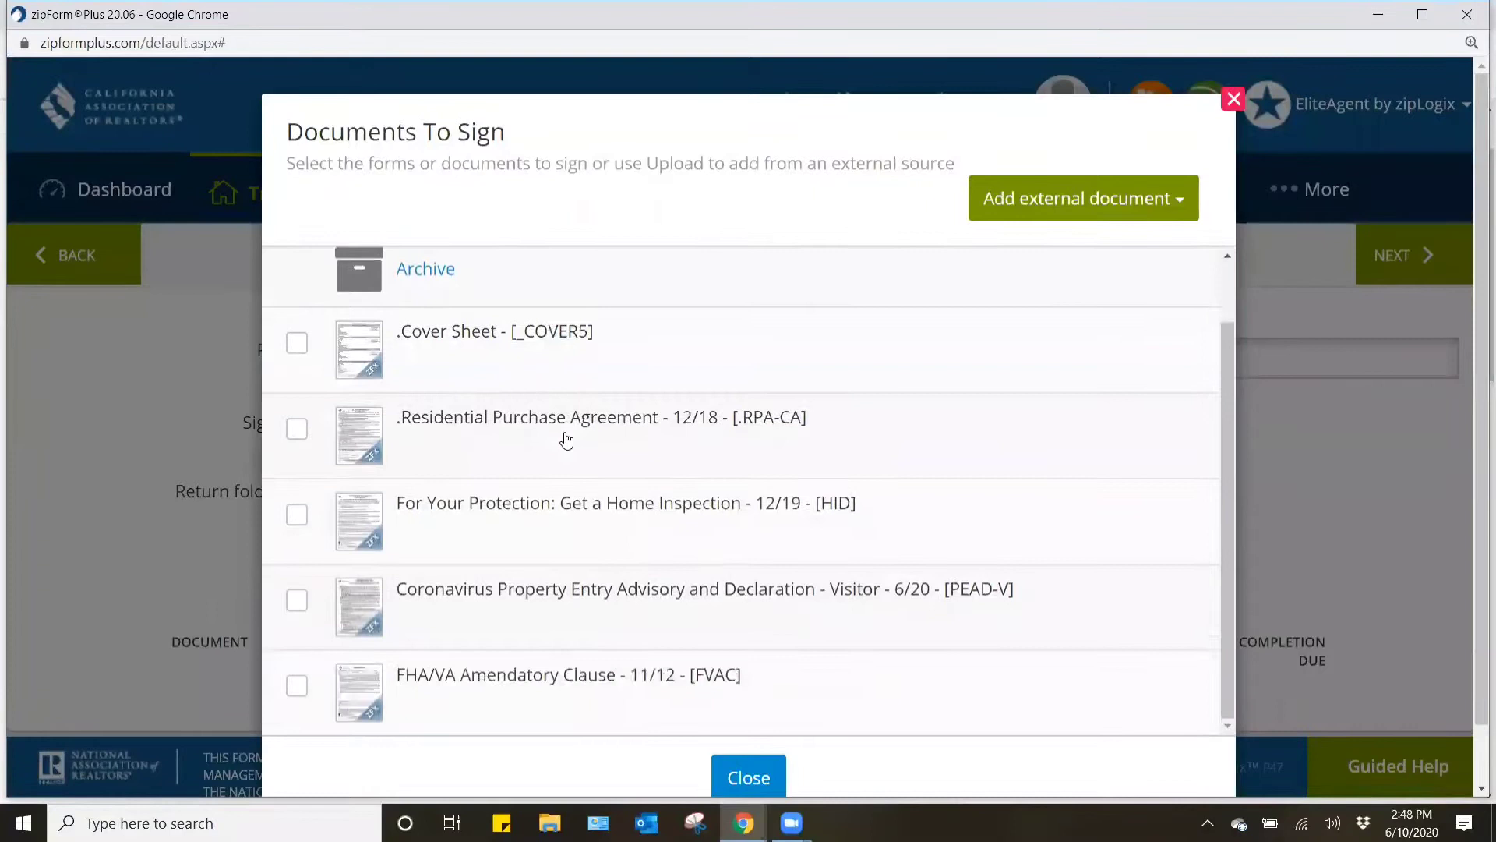
left_click(294, 431)
left_click(295, 515)
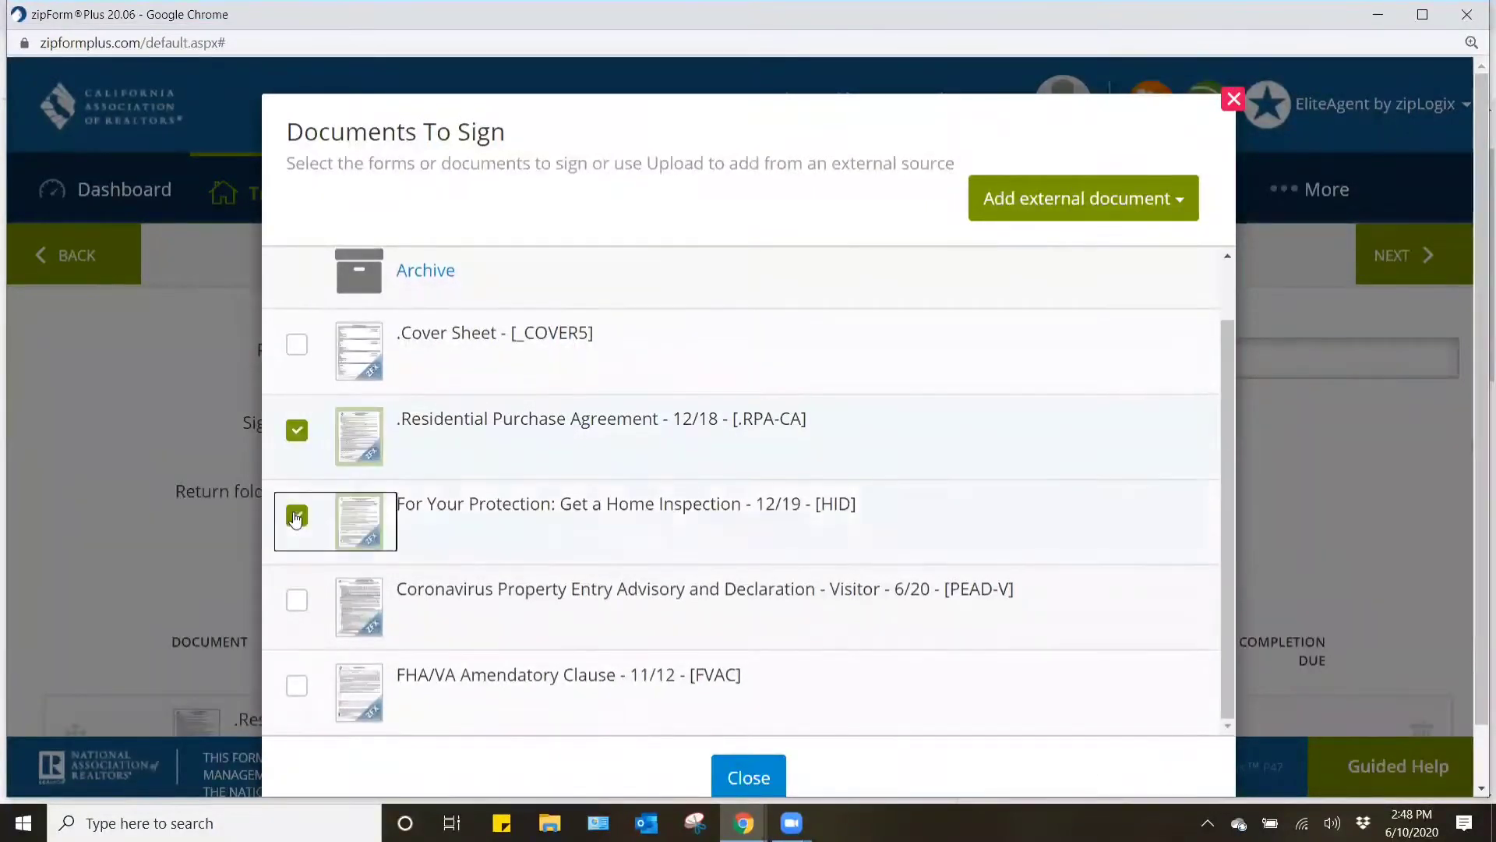
scroll(295, 514, "down", 1)
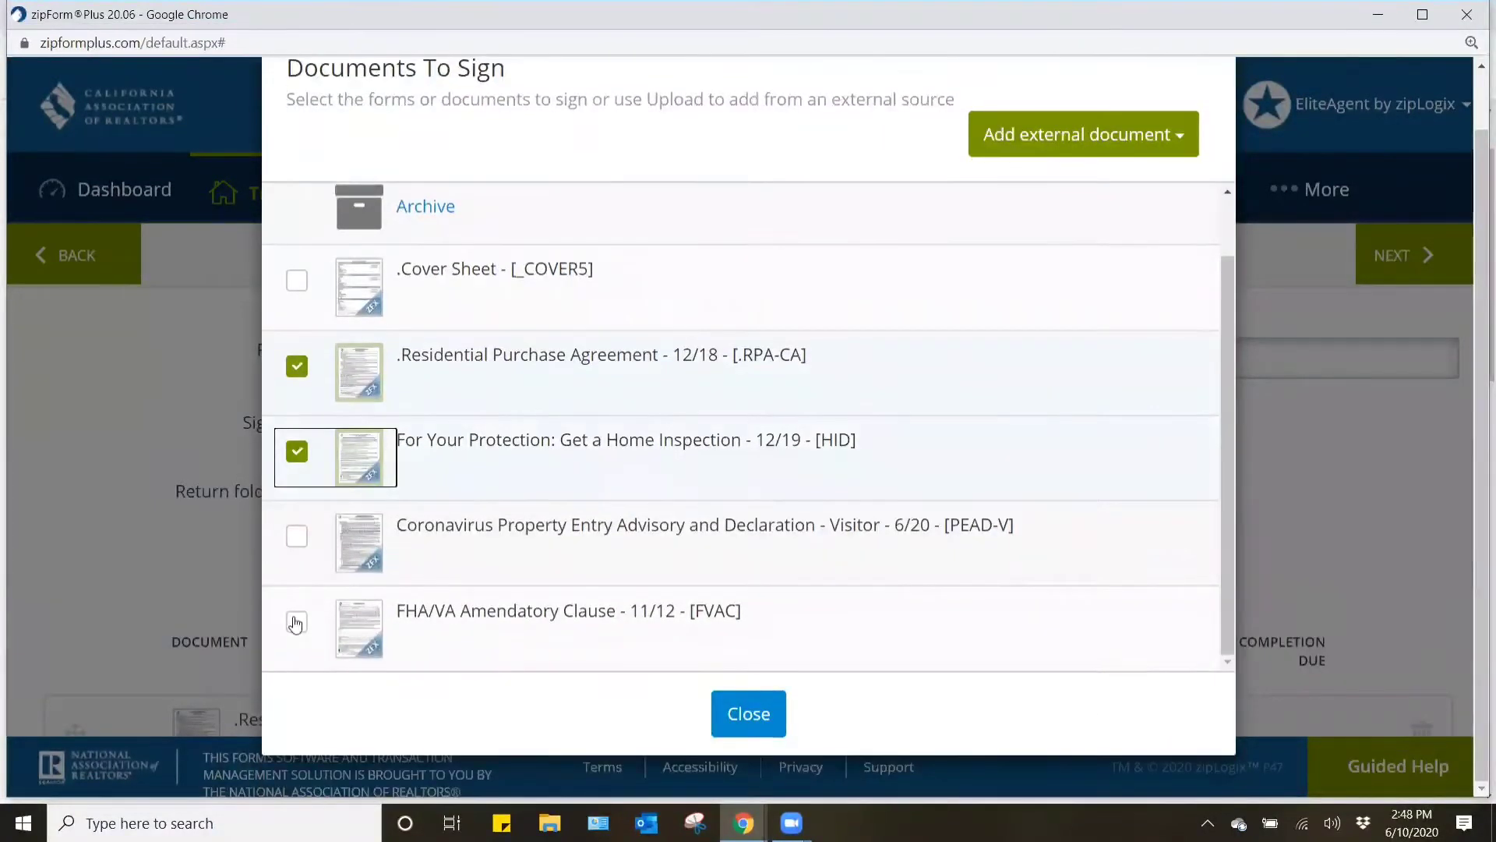
left_click(296, 621)
left_click(749, 714)
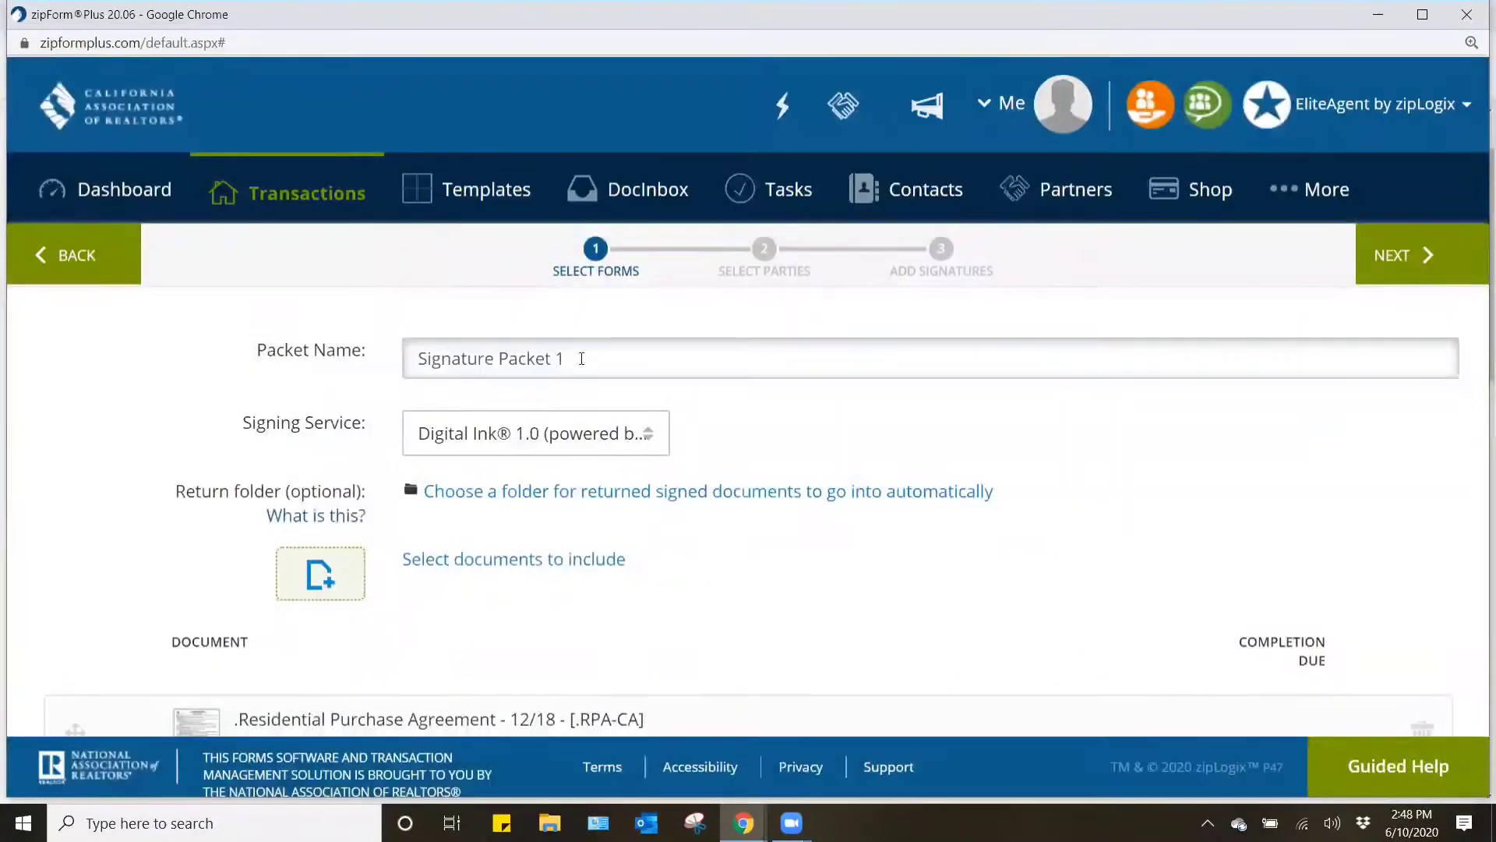
- Name the packet "Purchase Offer Docs - Address / Street Name" and continue to the selection of parties
left_click(349, 340)
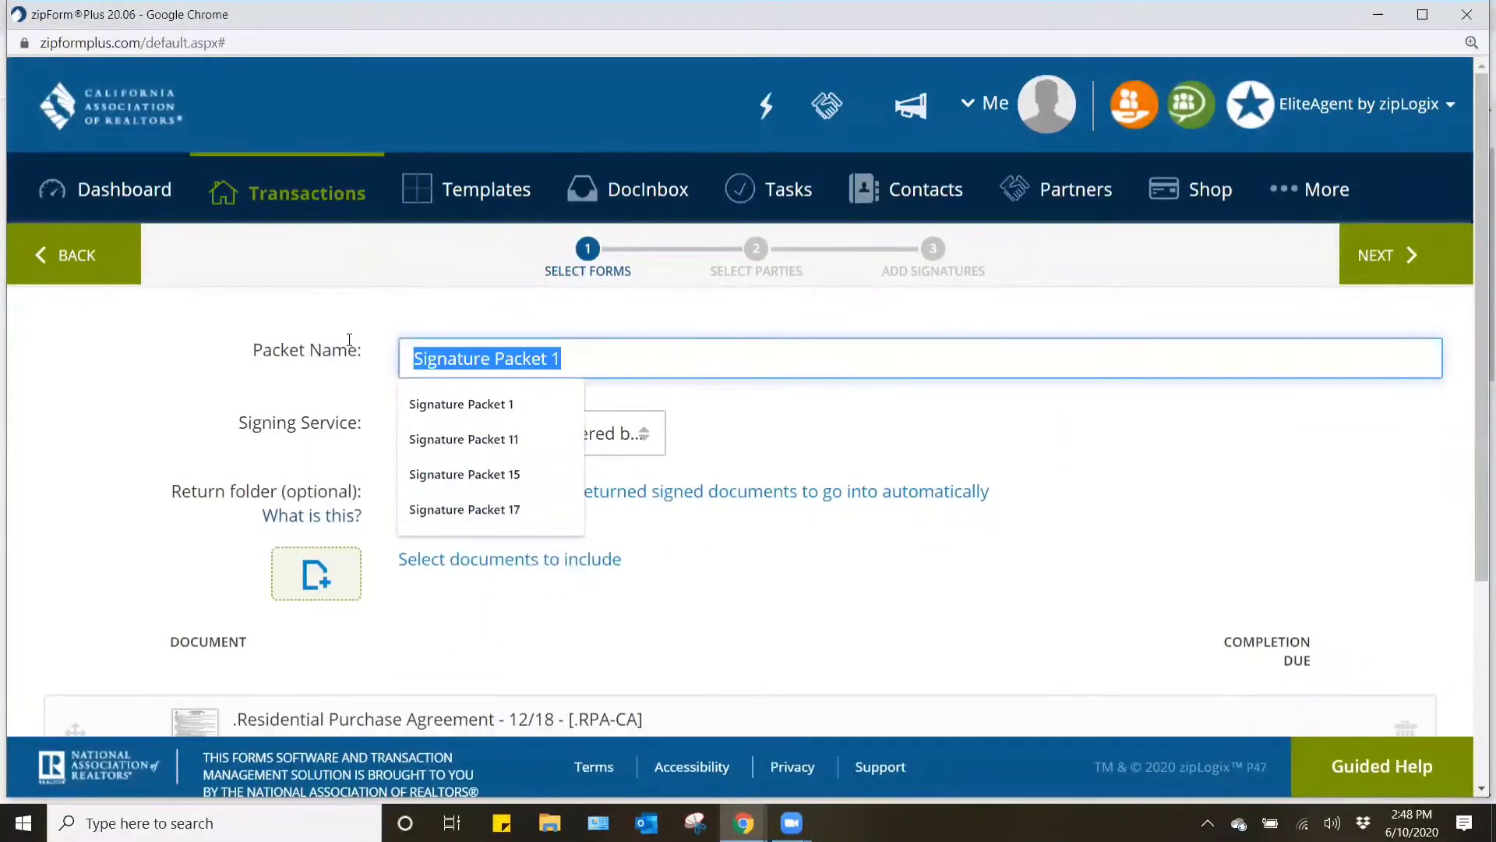
type("Pur")
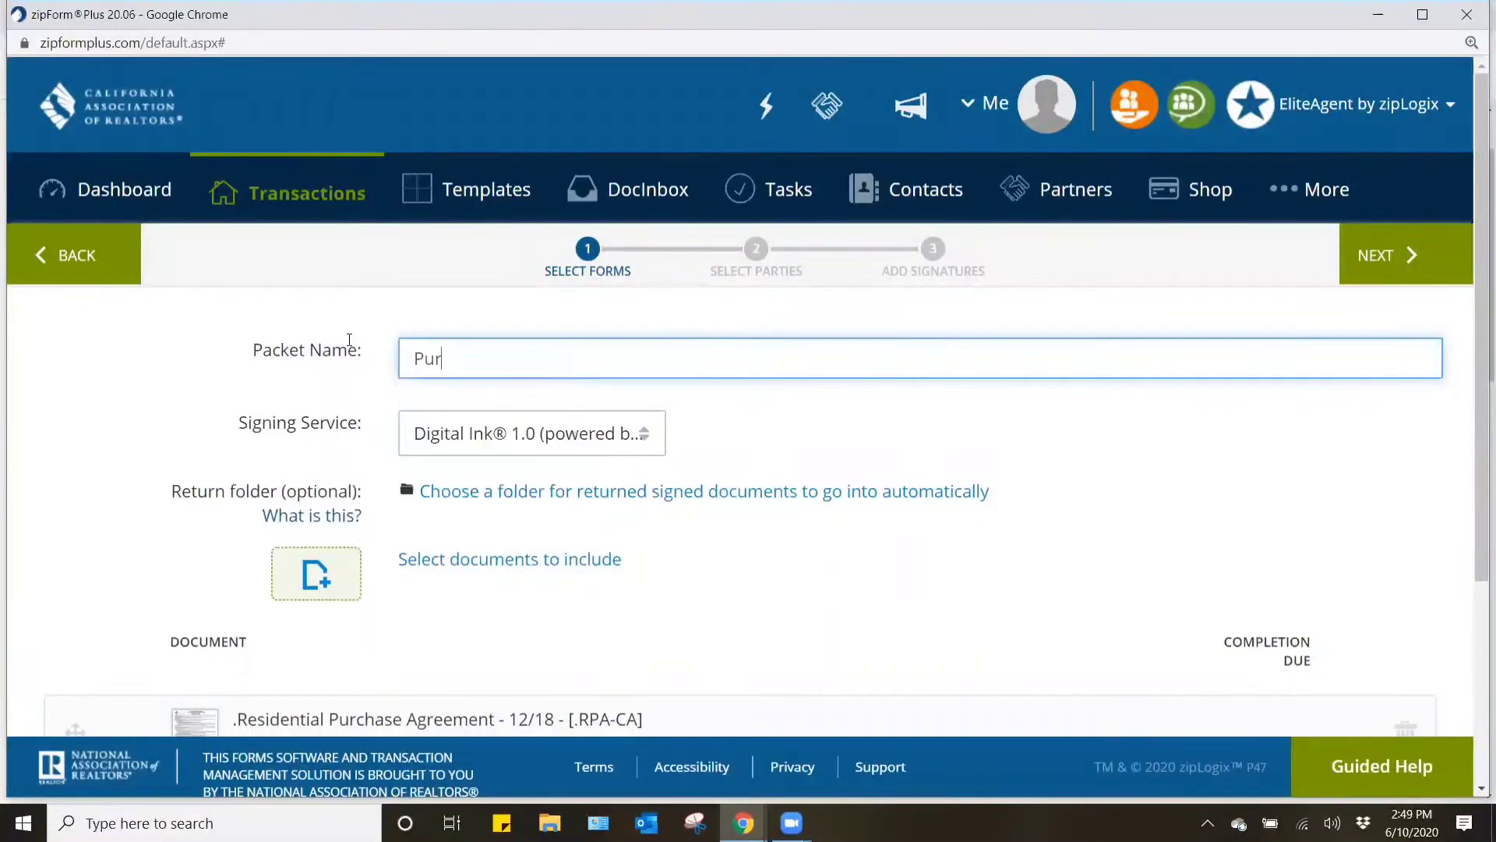
type("chase Offer Docs - Adfr")
type("ess ")
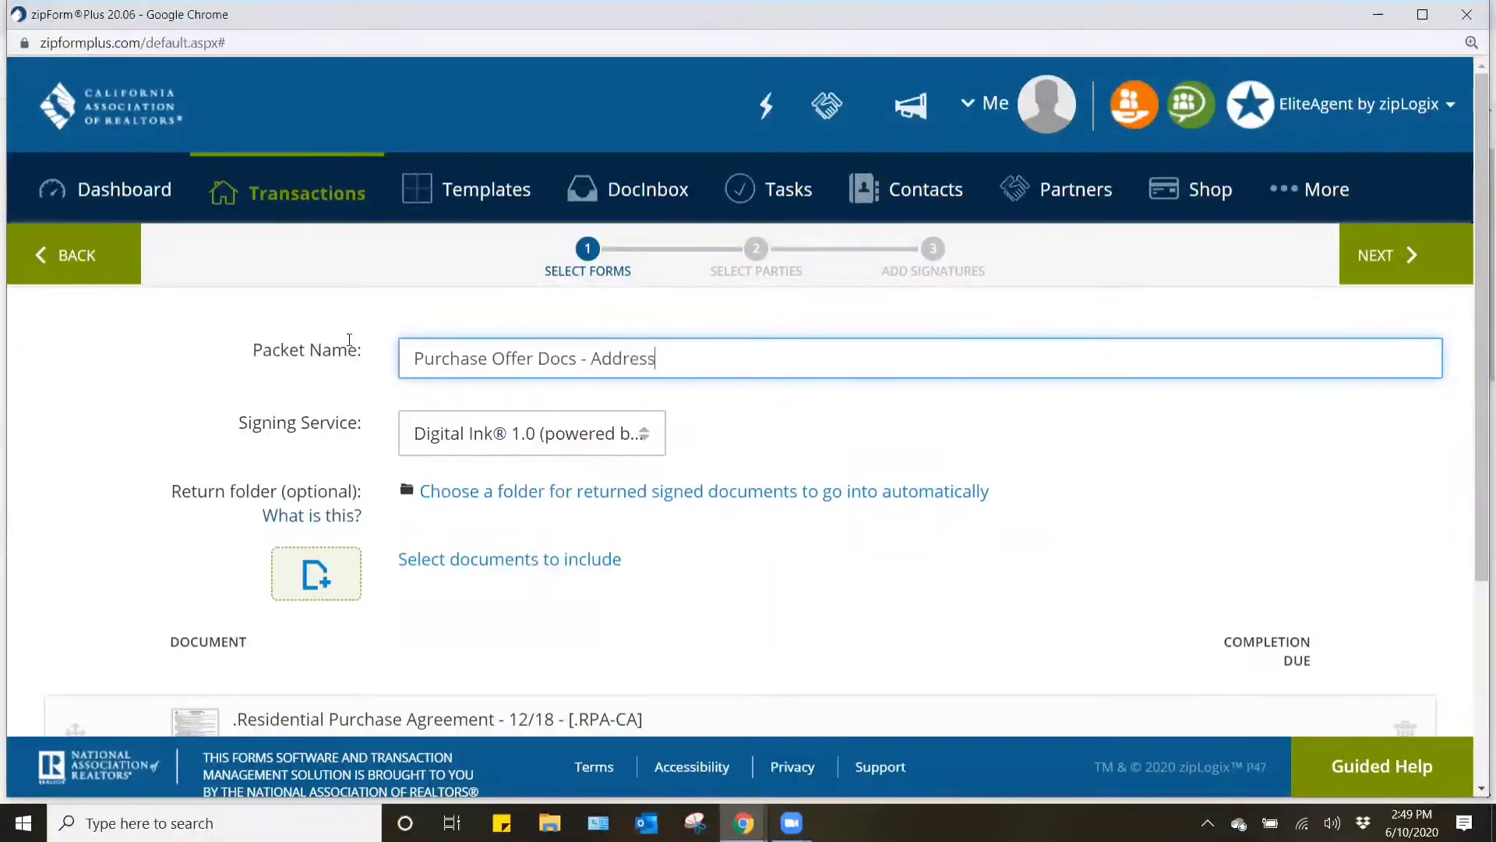
type("/ Street Name")
left_click(1386, 257)
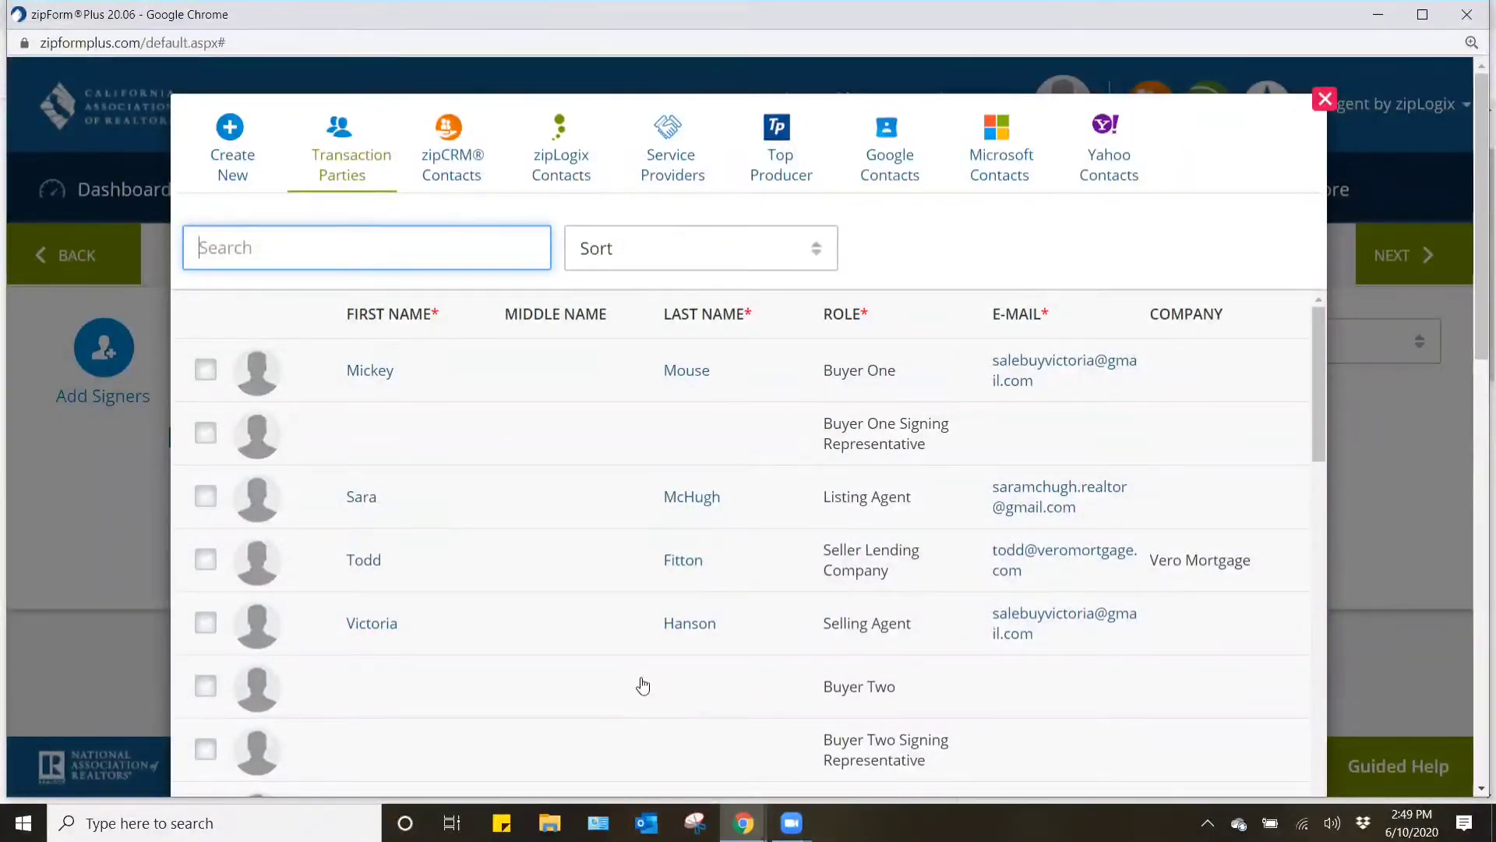
- Add Buyer One and the Selling Agent as signers and proceed to adding signatures, declining the two-factor cybersecurity offer
left_click(204, 370)
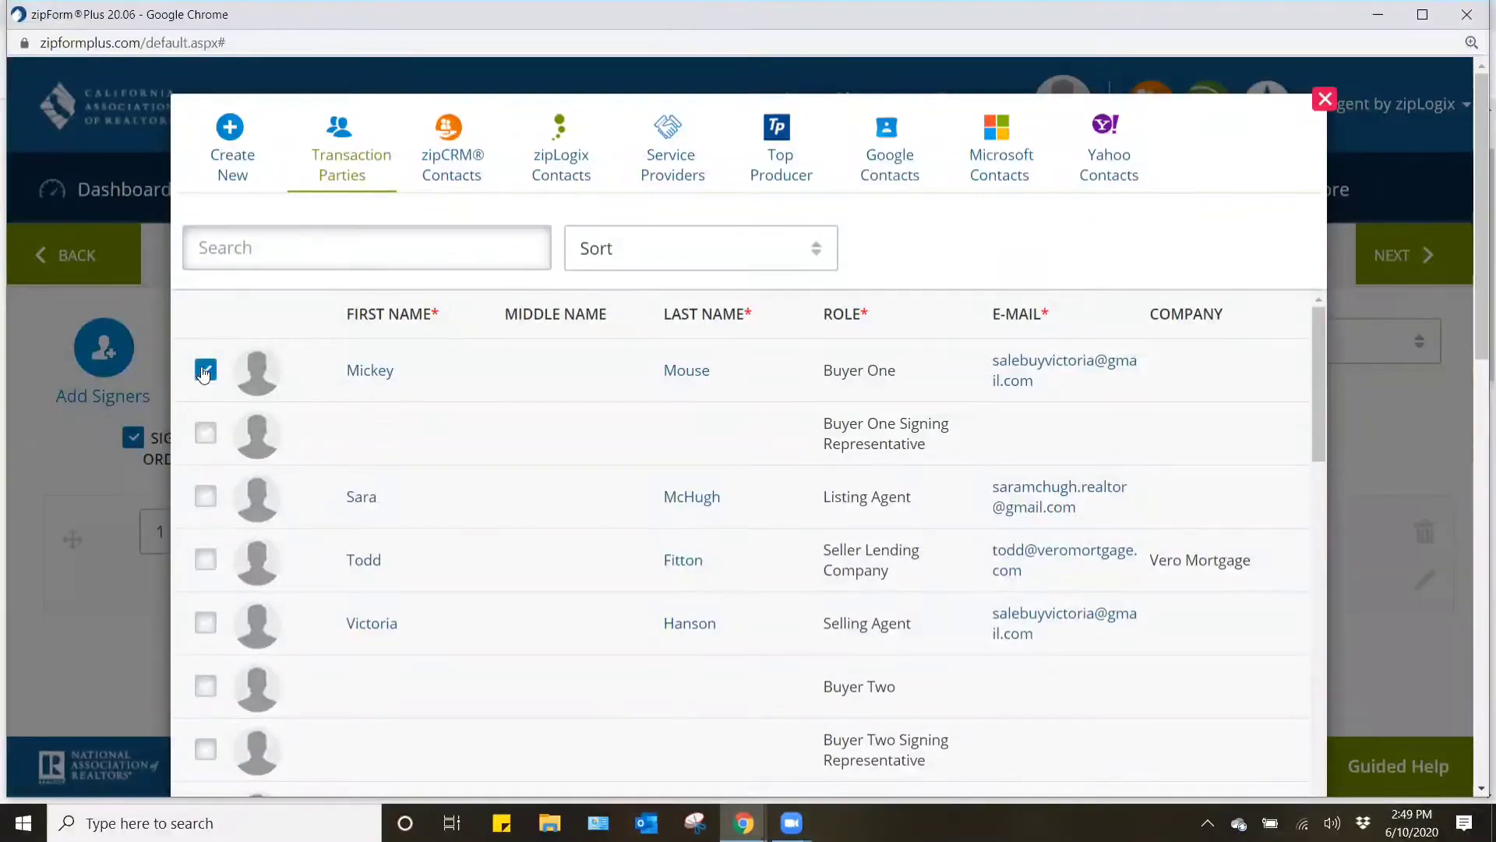
left_click(207, 624)
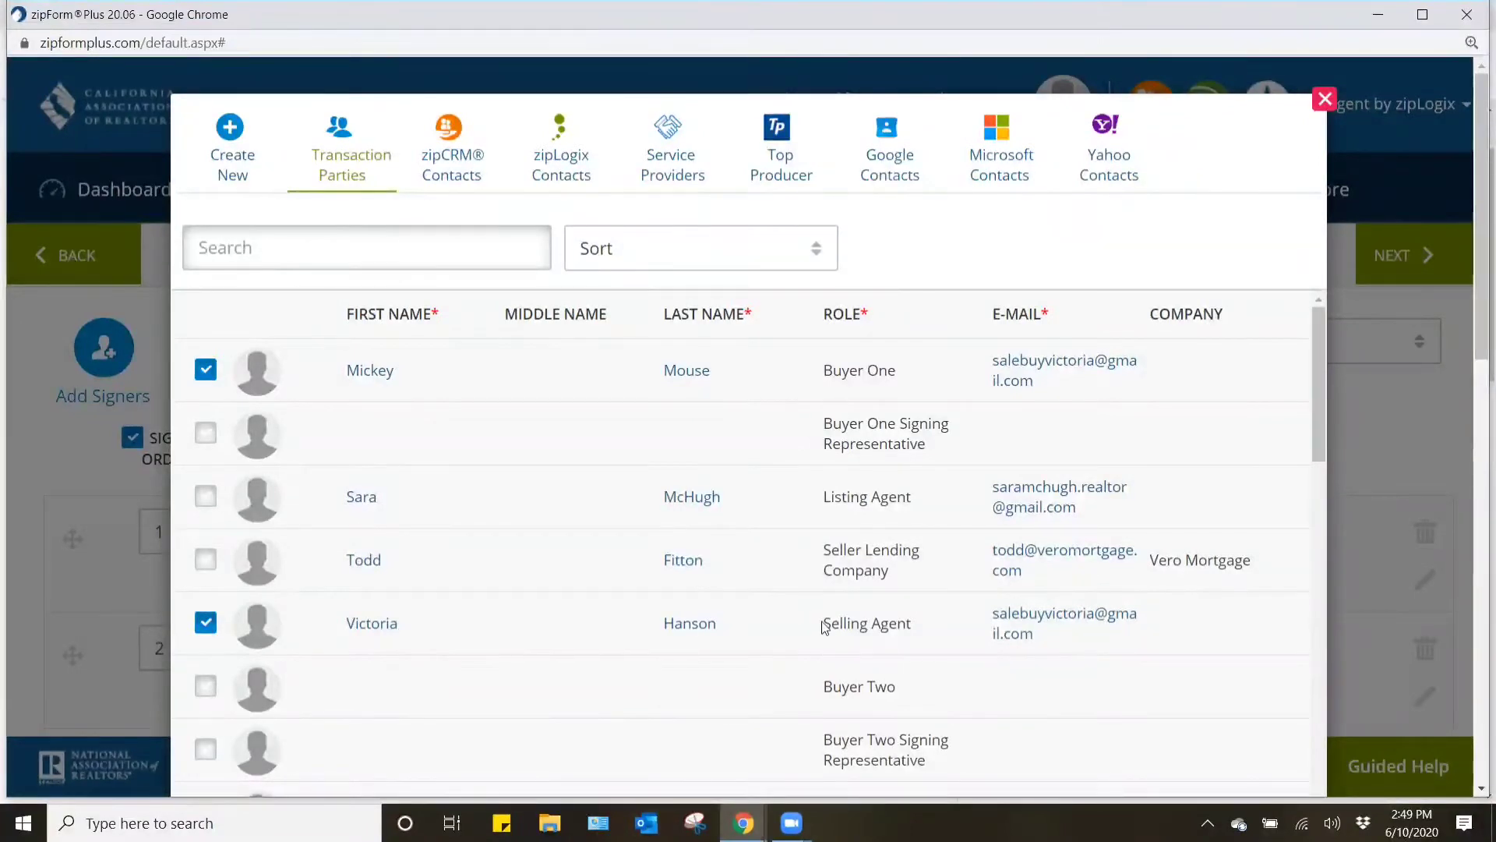
left_click_drag(824, 625, 865, 623)
left_click_drag(822, 498, 869, 489)
left_click(907, 518)
scroll(912, 502, "down", 8)
scroll(973, 550, "down", 10)
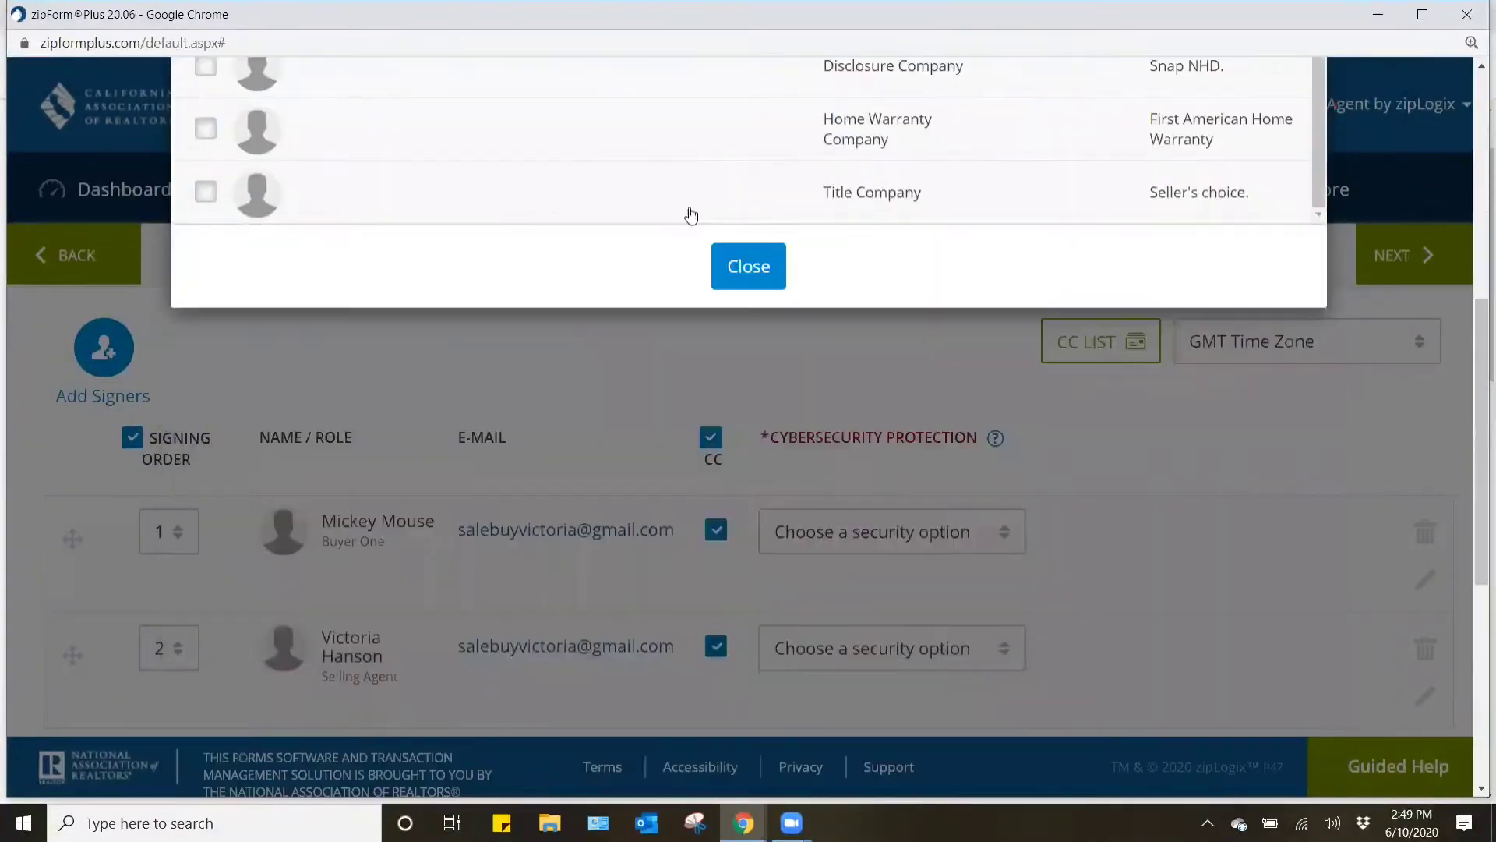
left_click(727, 266)
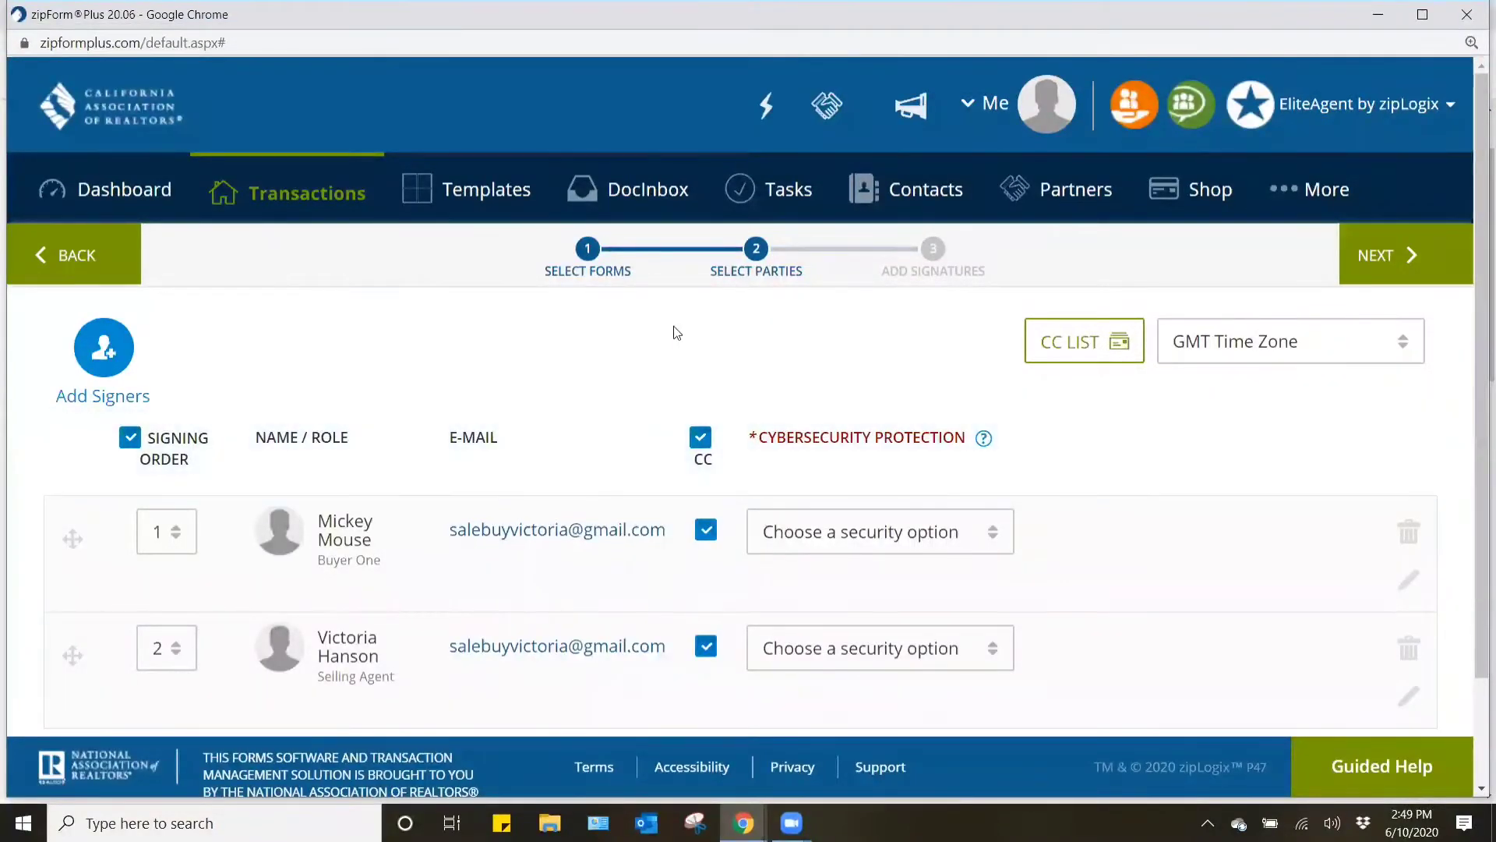
left_click(1420, 267)
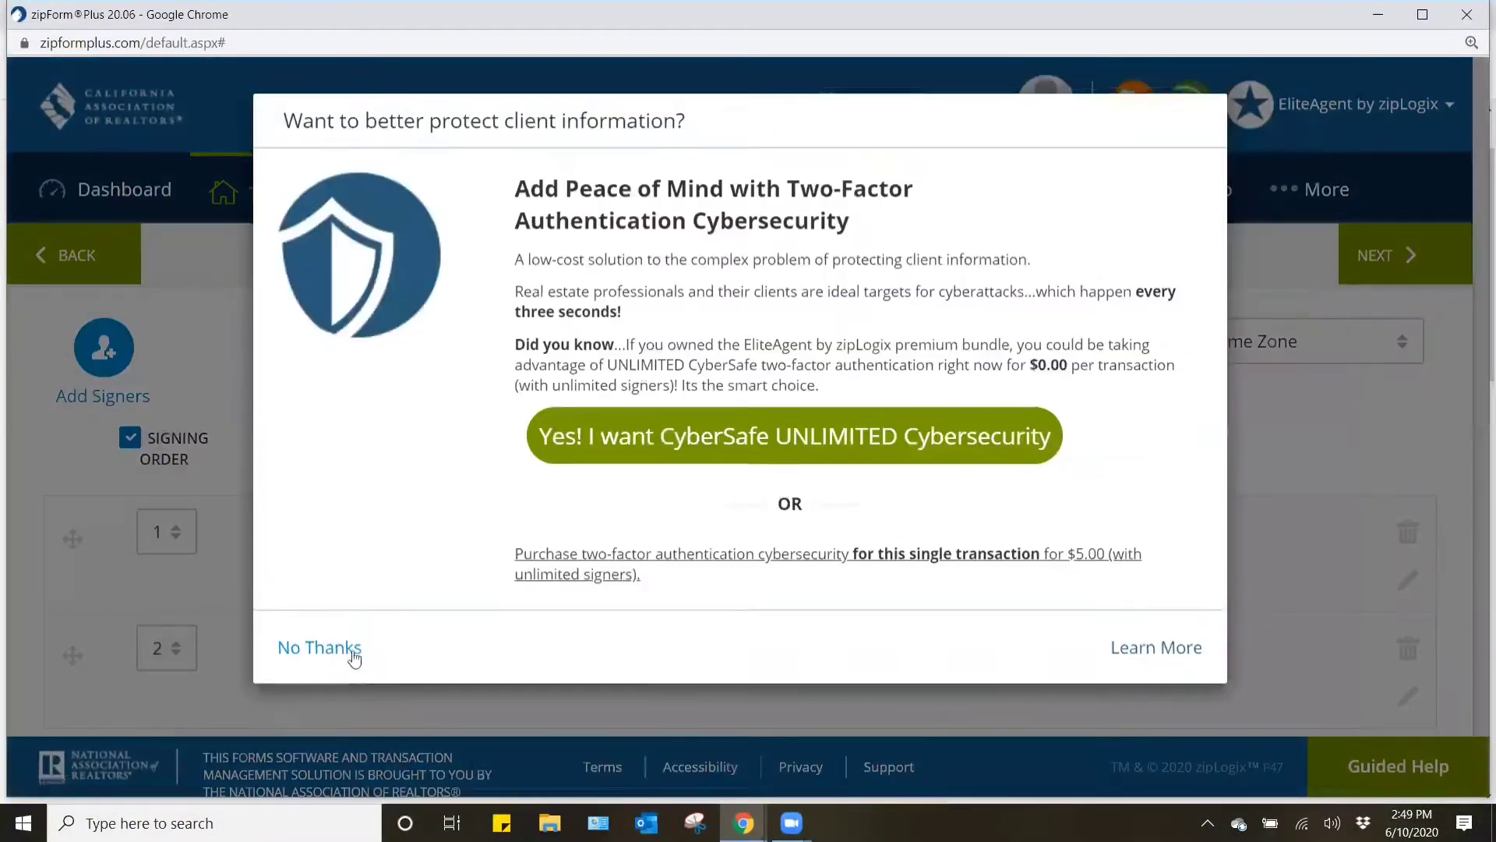
left_click(352, 653)
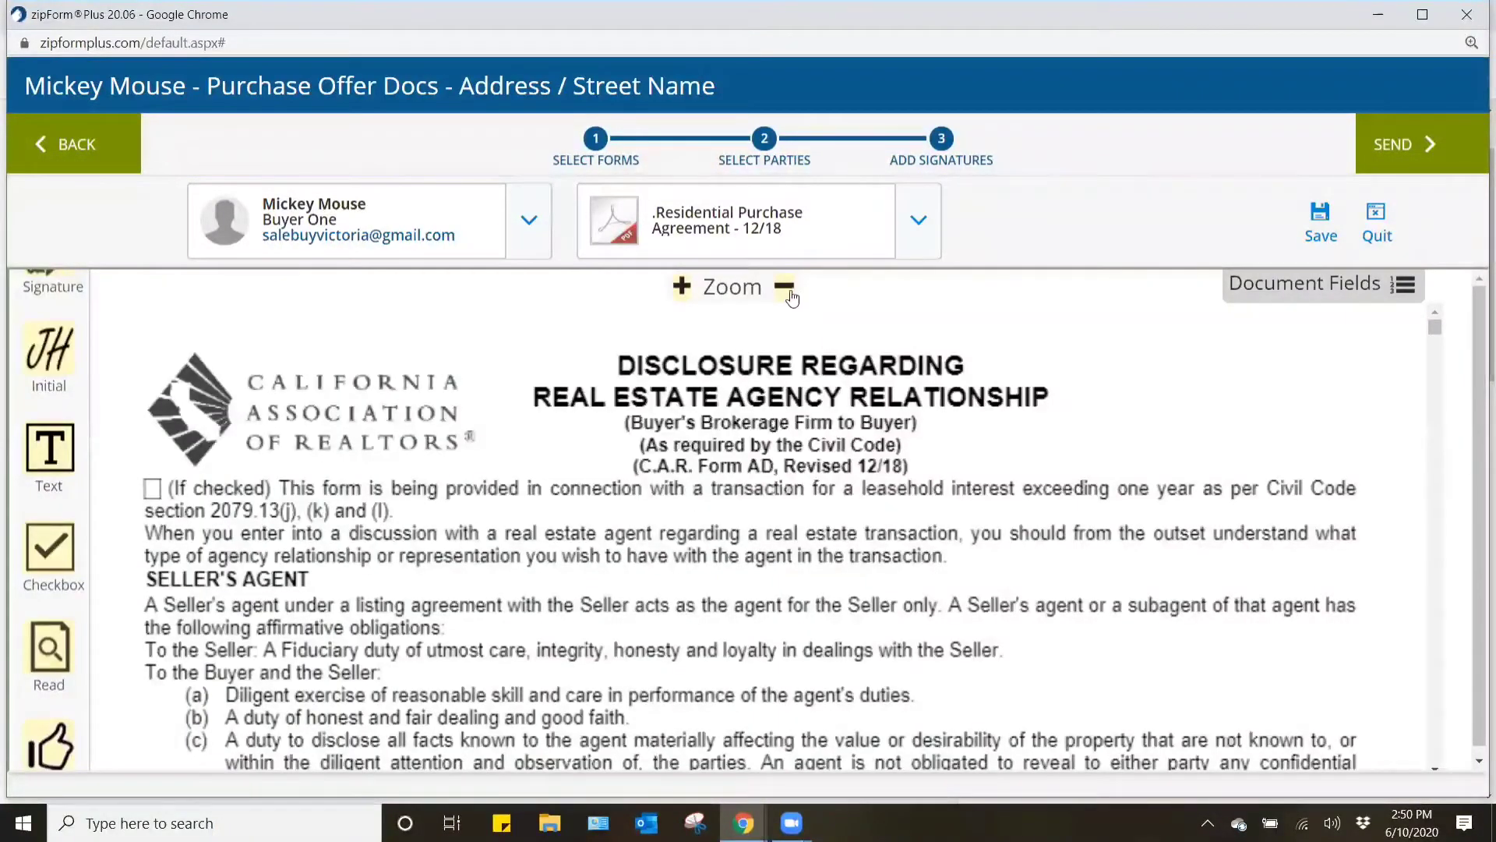
- Review the signature and date fields placed for the buyer and the agent on the two agency disclosure forms
left_click(787, 290)
left_click(787, 290)
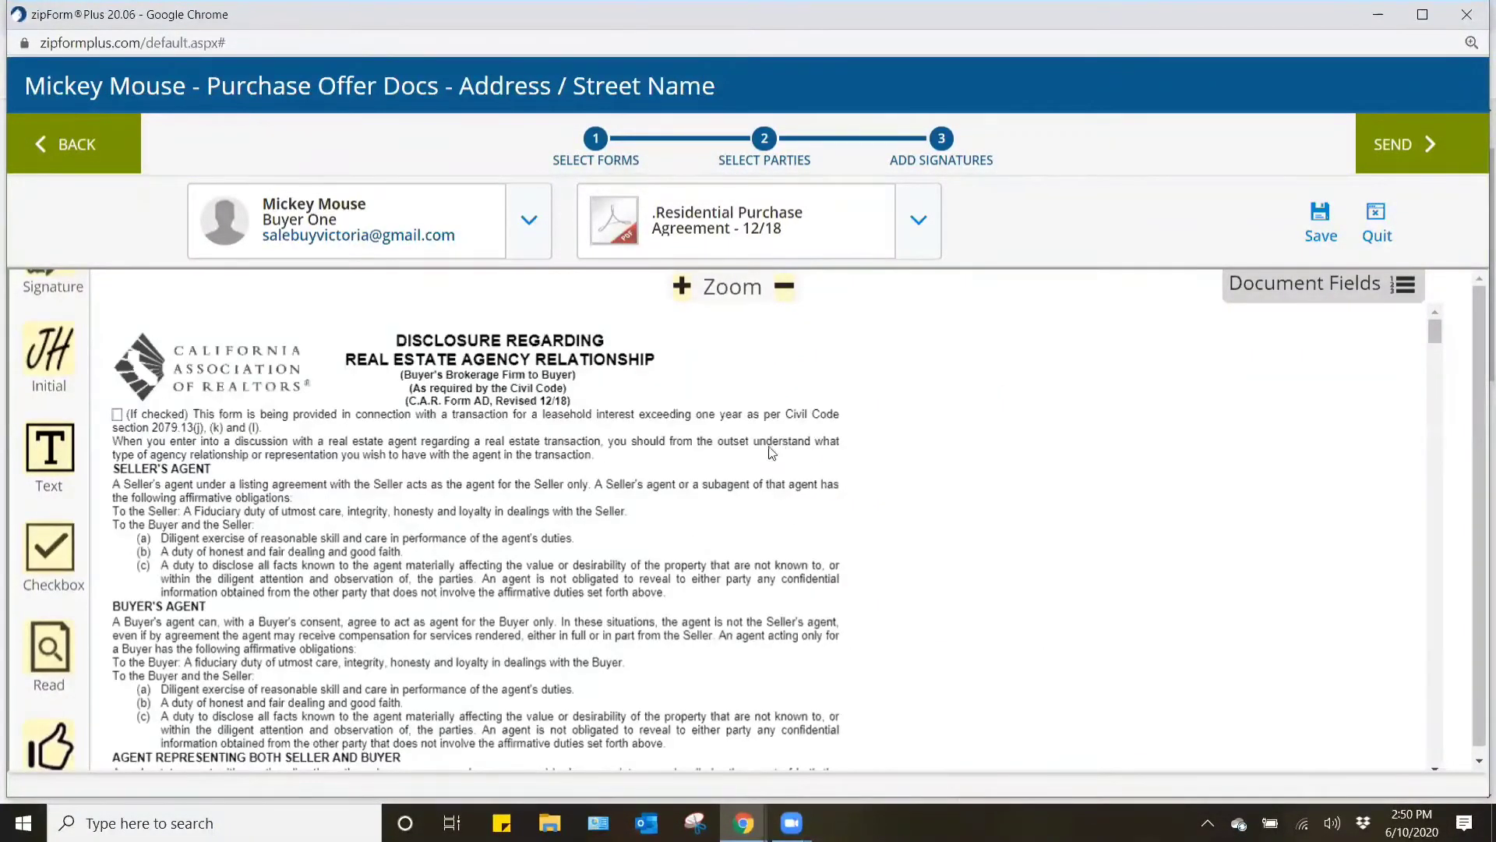
scroll(772, 452, "down", 8)
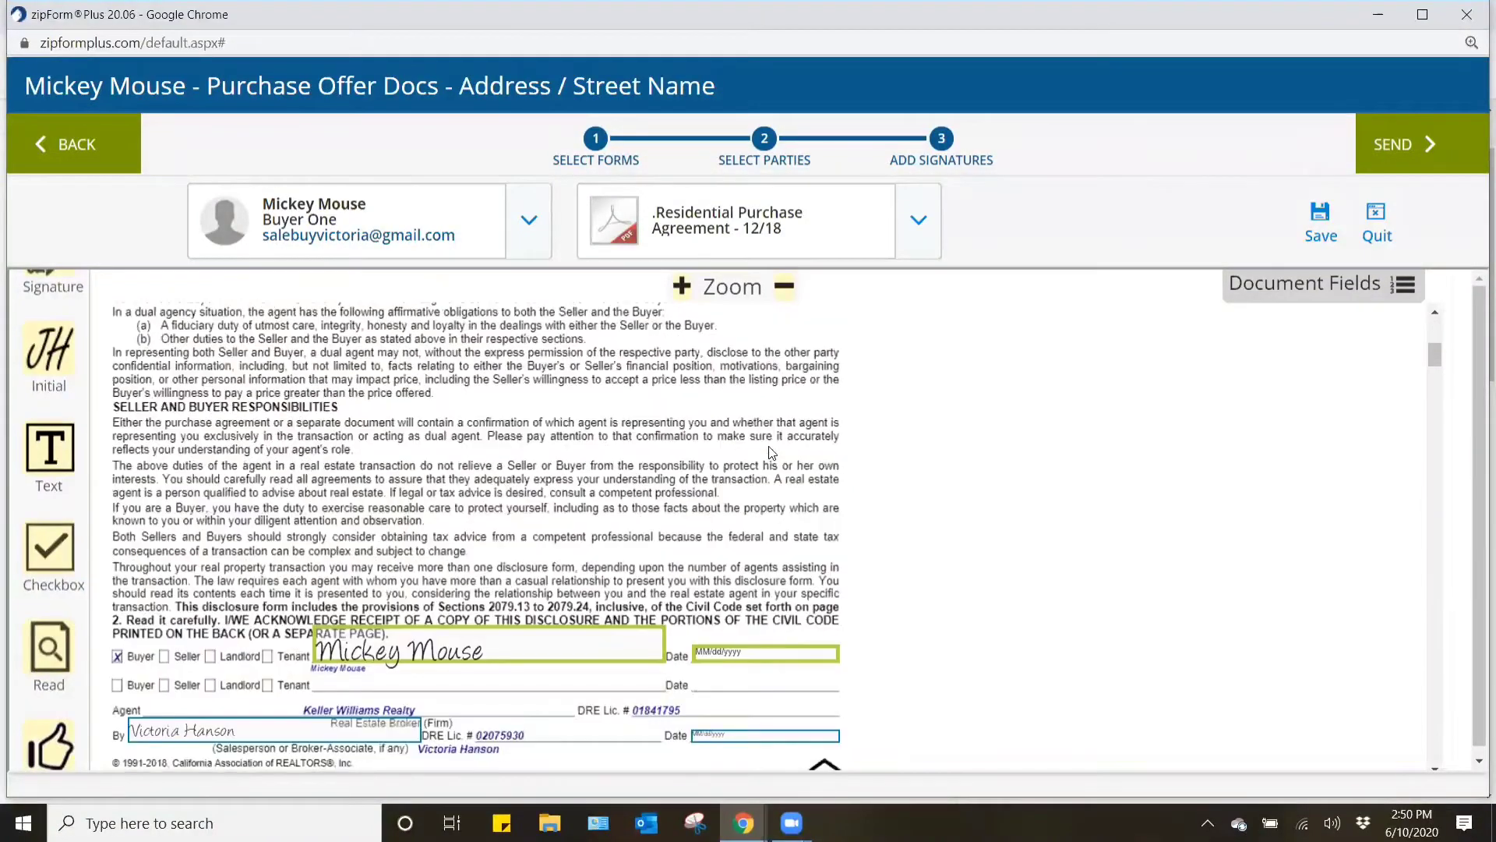
scroll(772, 452, "down", 1)
scroll(482, 582, "down", 8)
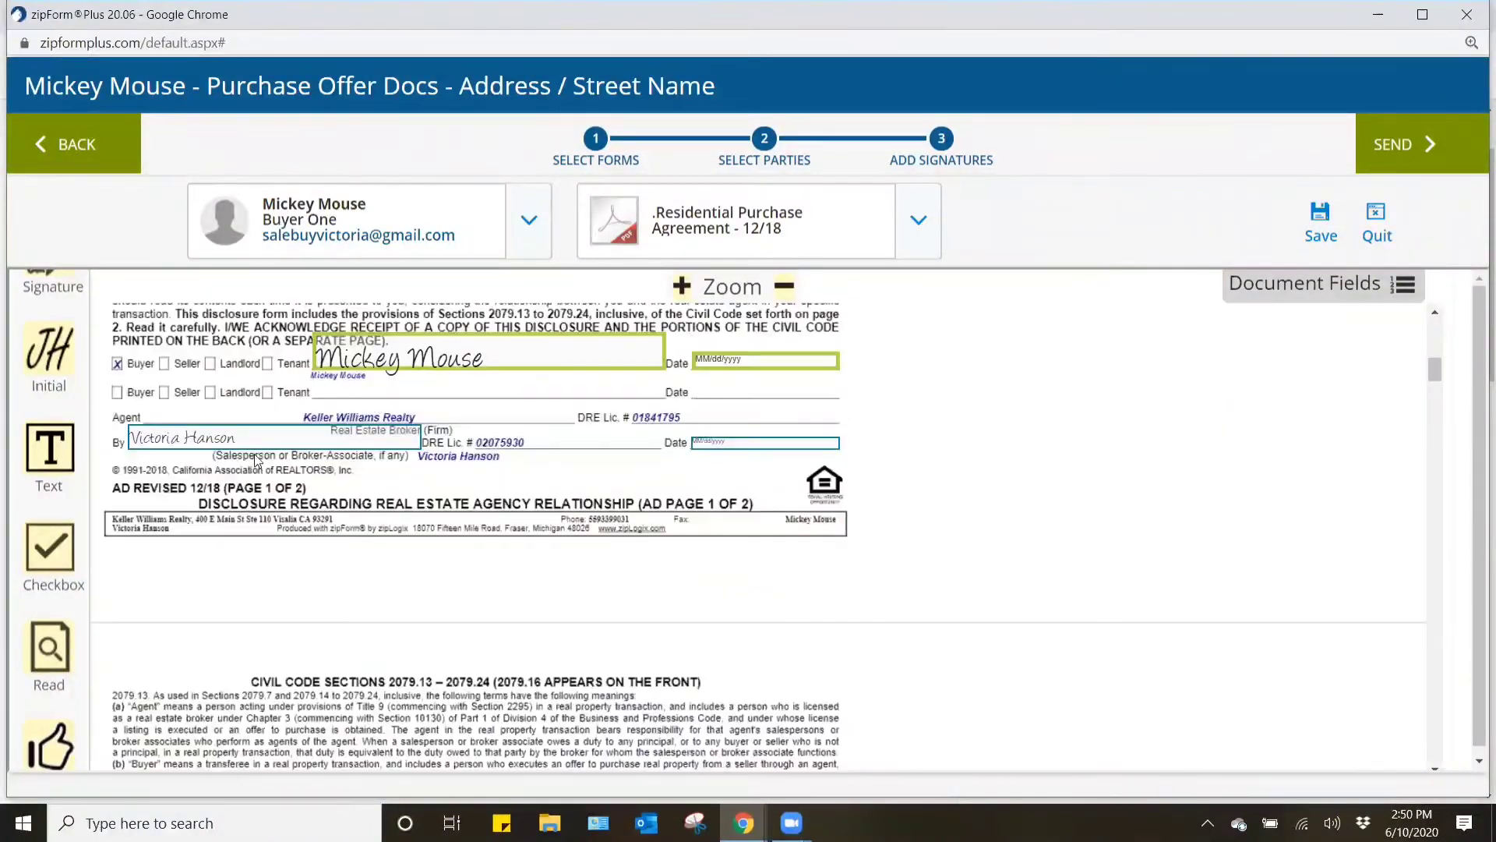
scroll(417, 461, "down", 15)
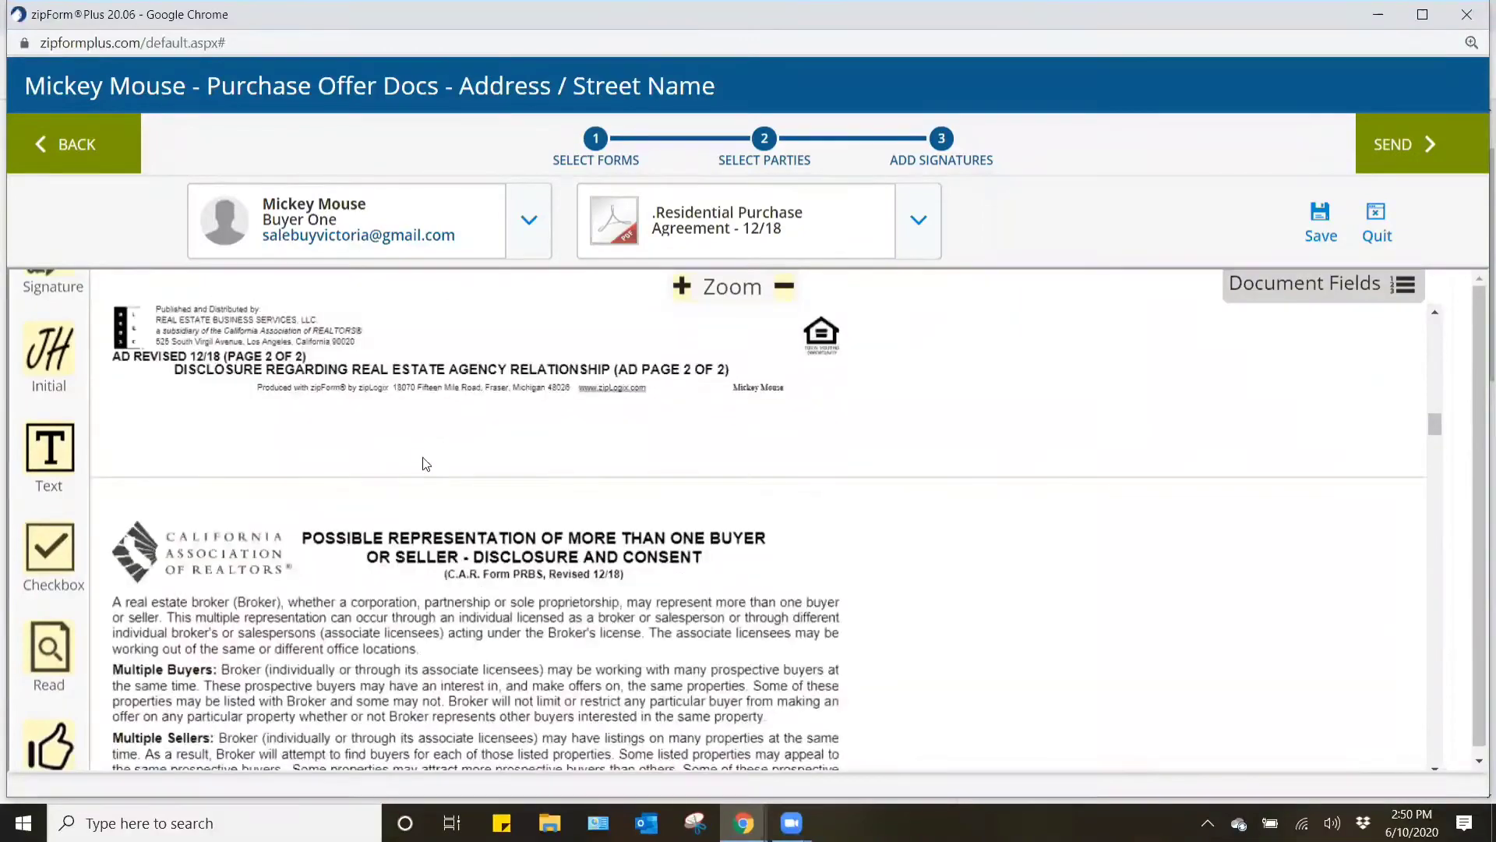
scroll(309, 509, "down", 10)
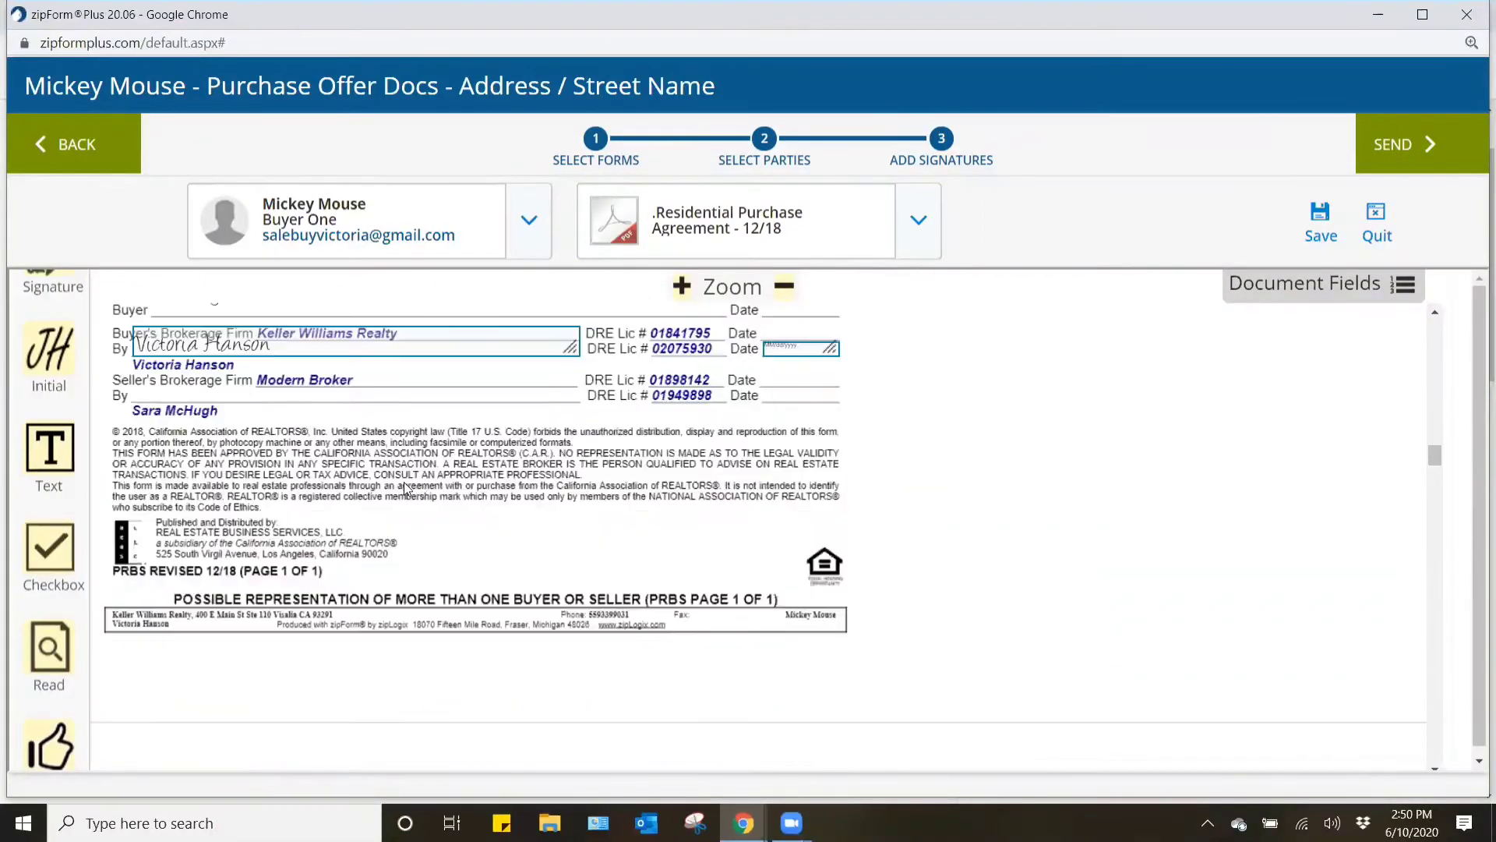
- Check the buyer's initials and signature fields through the Residential Purchase Agreement pages and the attached inspection and privacy advisories
scroll(481, 497, "down", 8)
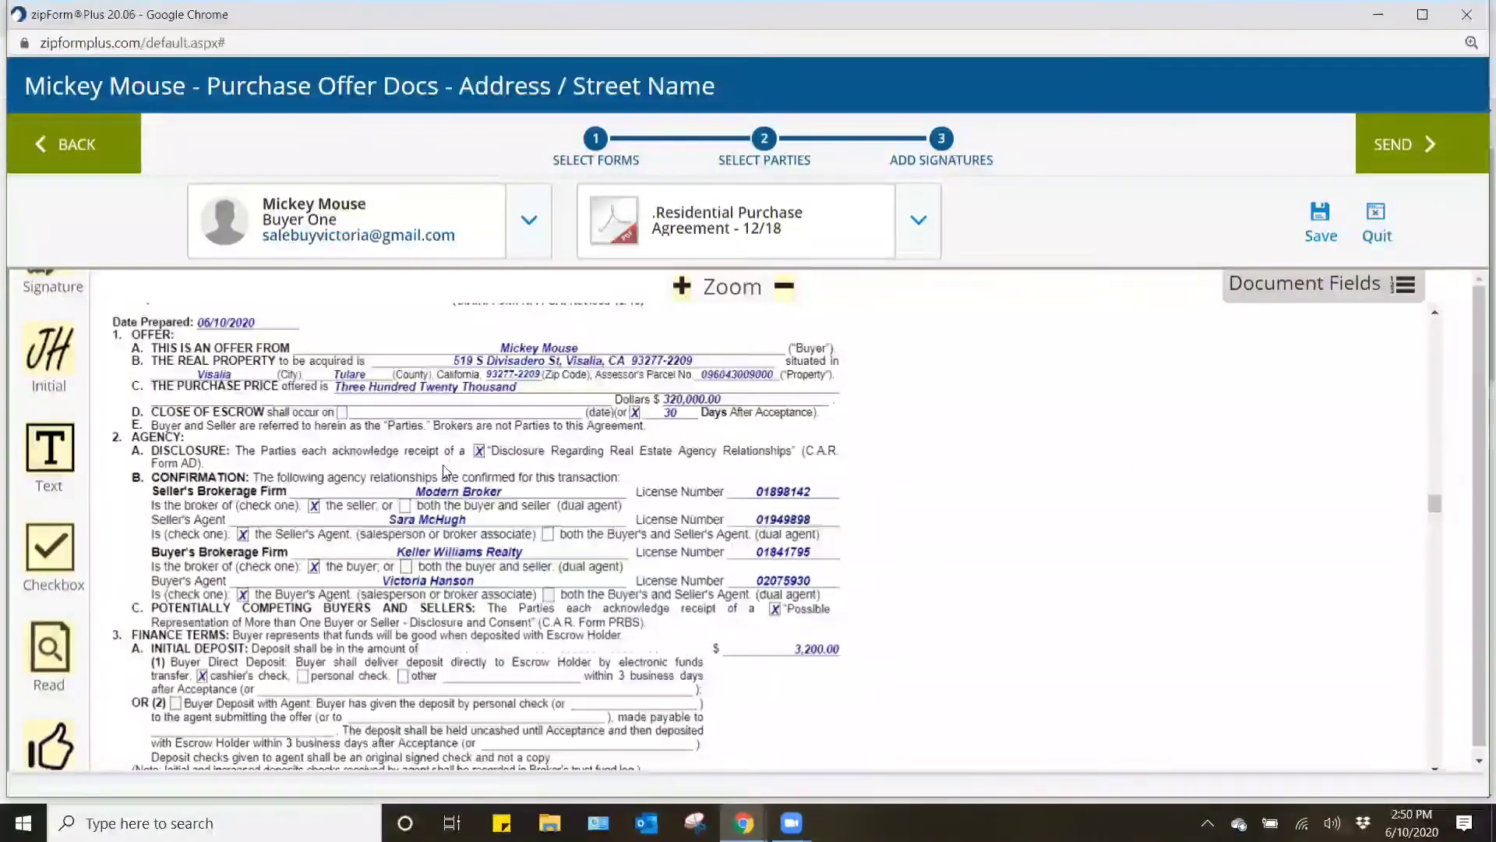
scroll(446, 462, "down", 5)
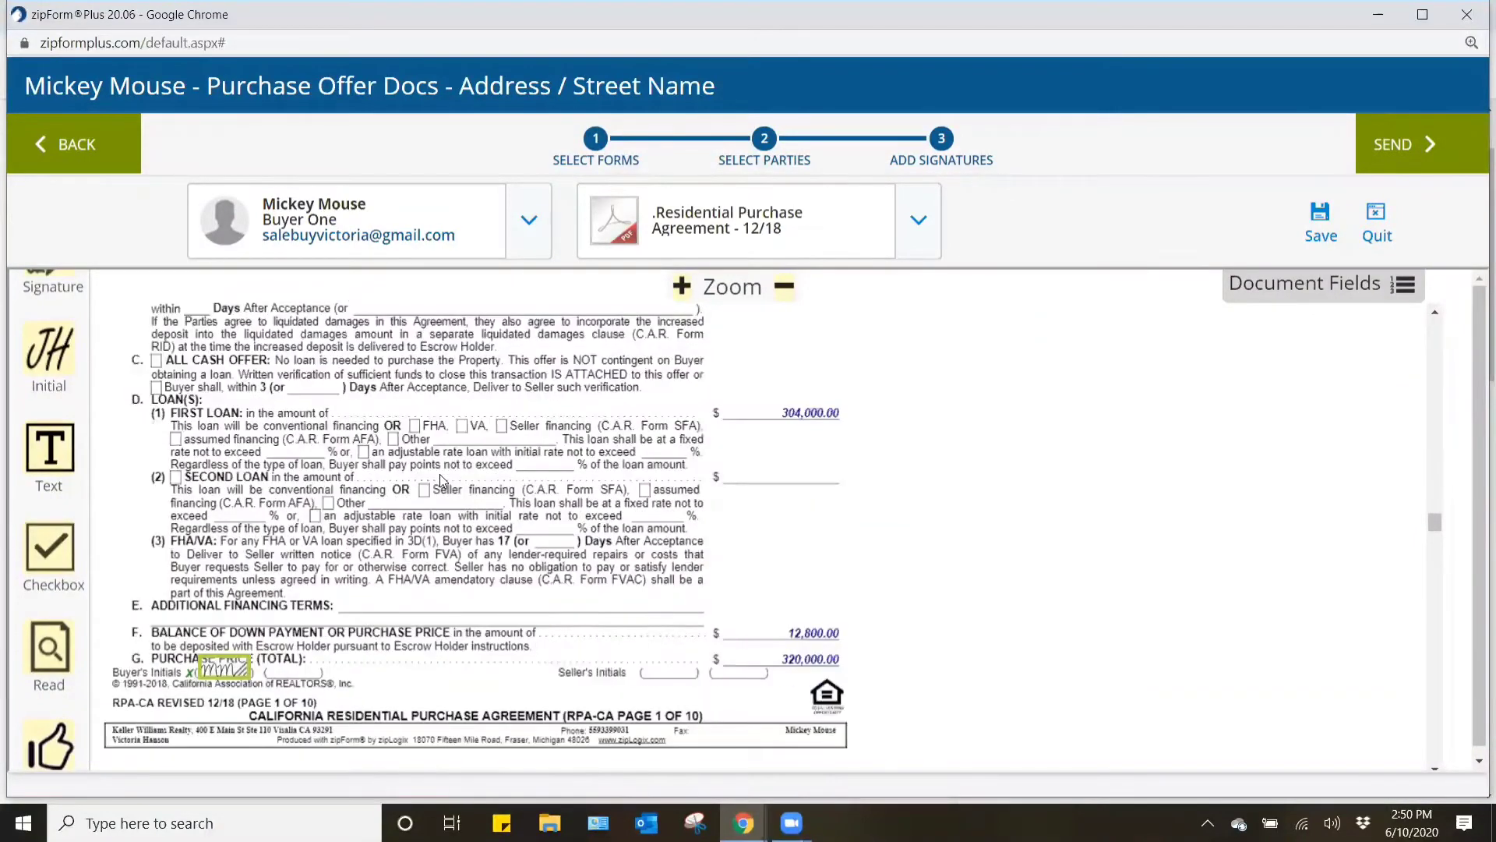
scroll(441, 479, "down", 1)
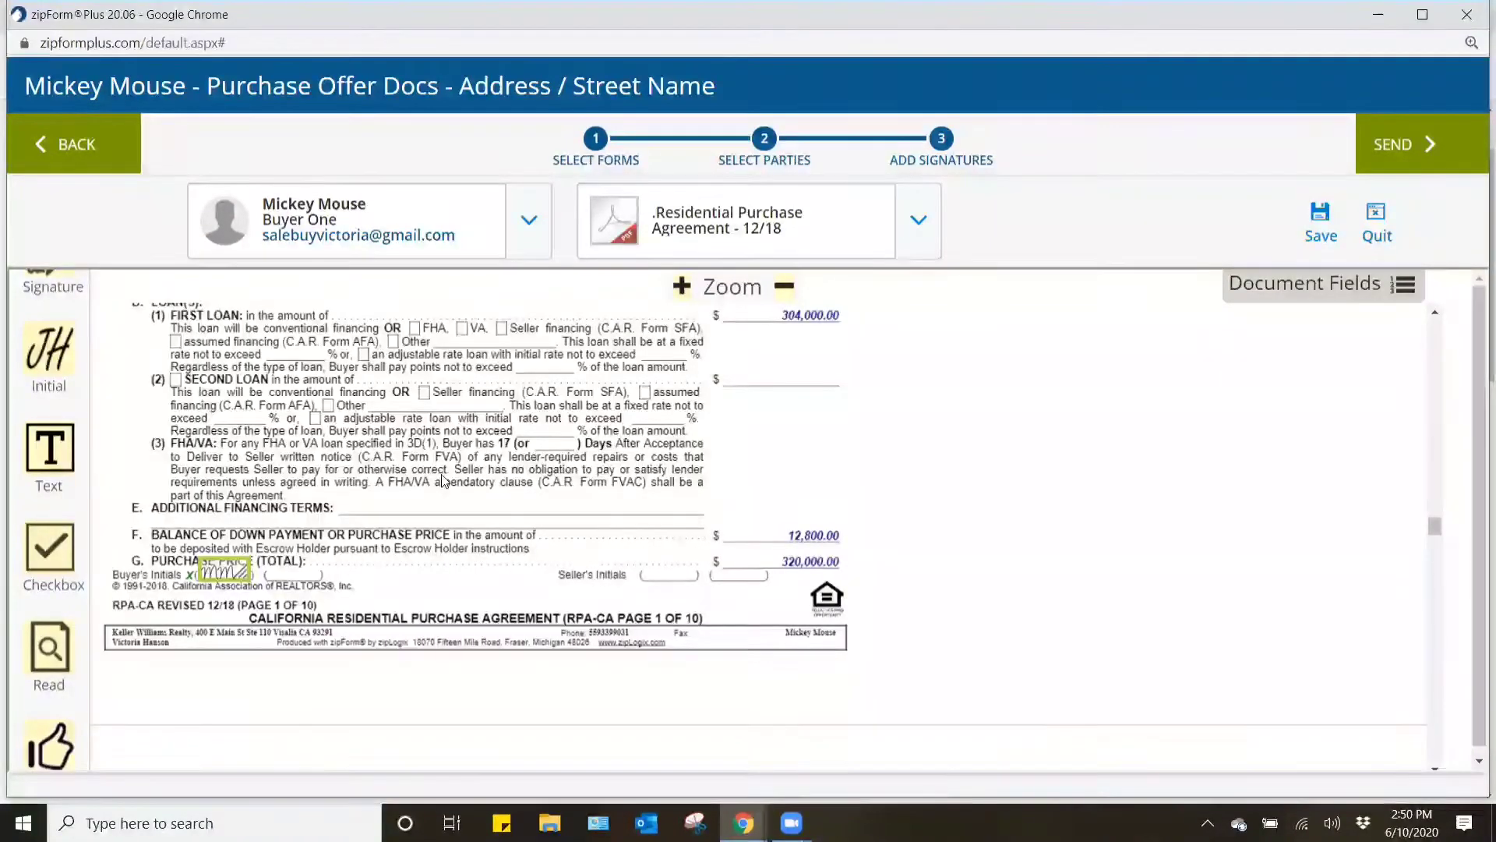
scroll(441, 479, "down", 2)
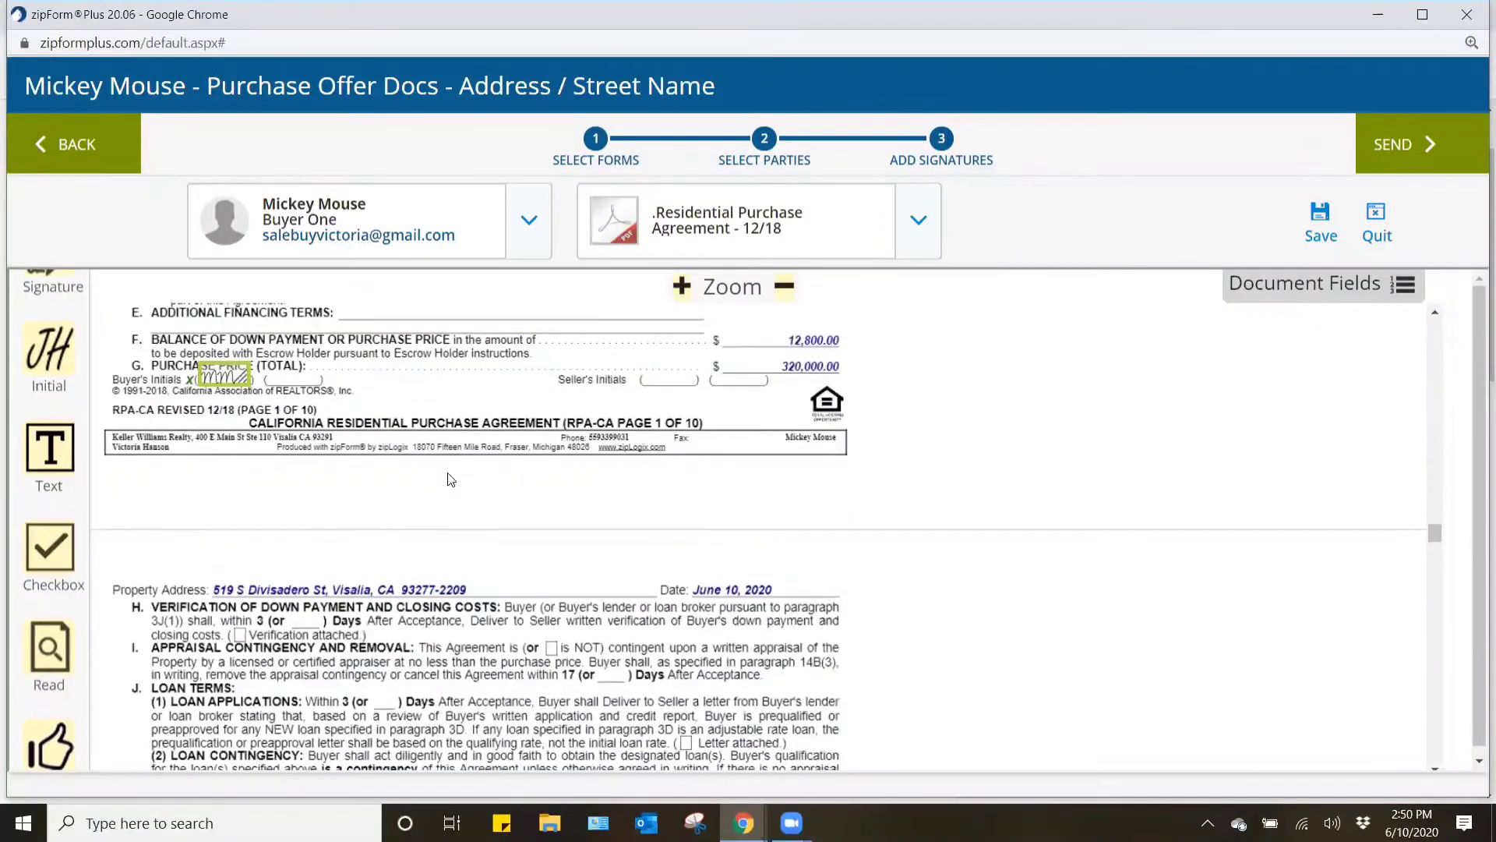
scroll(450, 478, "down", 4)
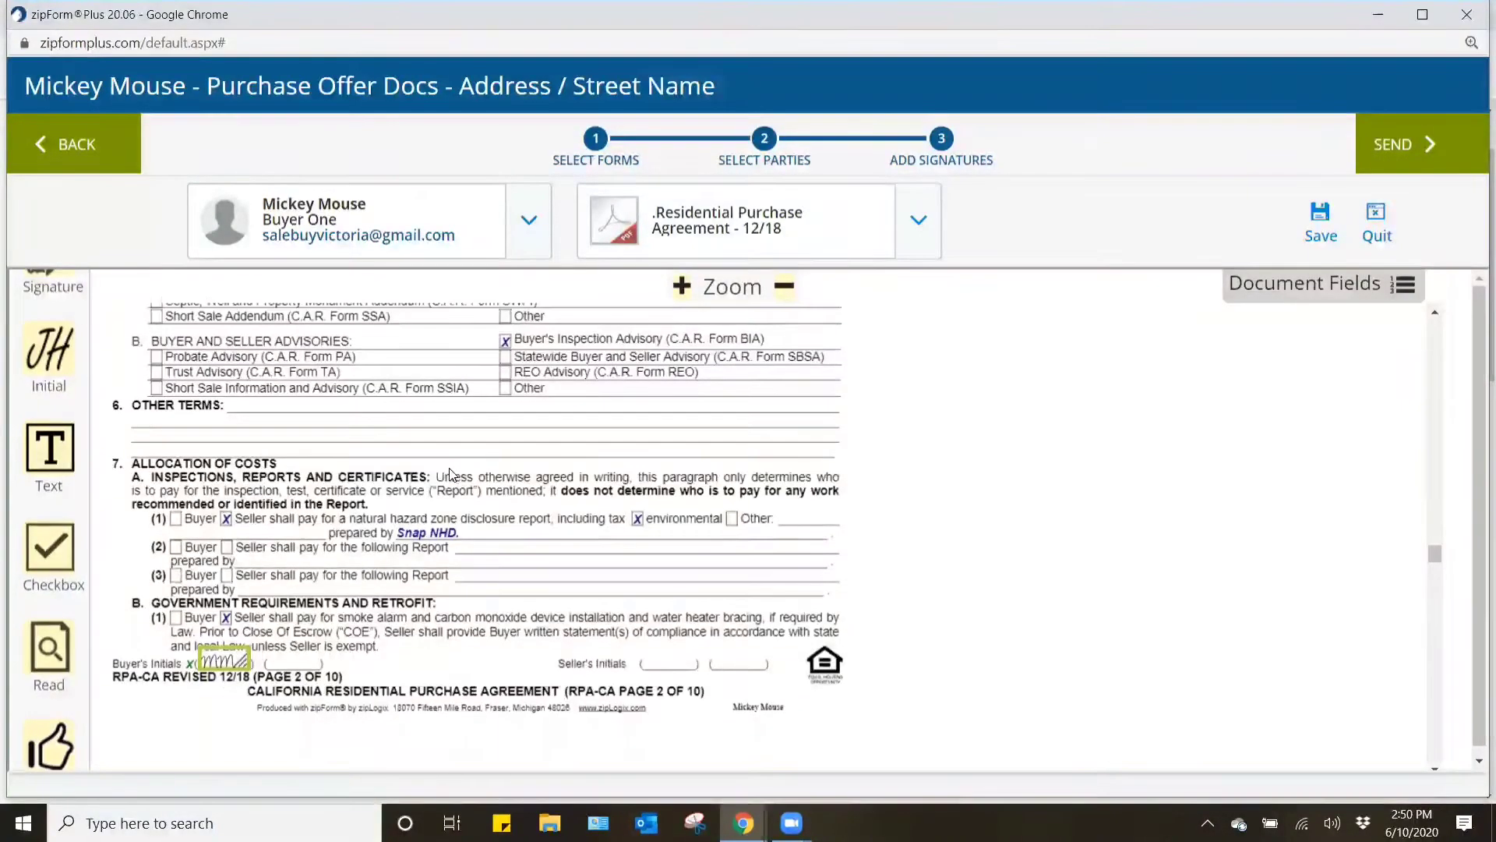
scroll(451, 473, "down", 1)
scroll(618, 524, "down", 5)
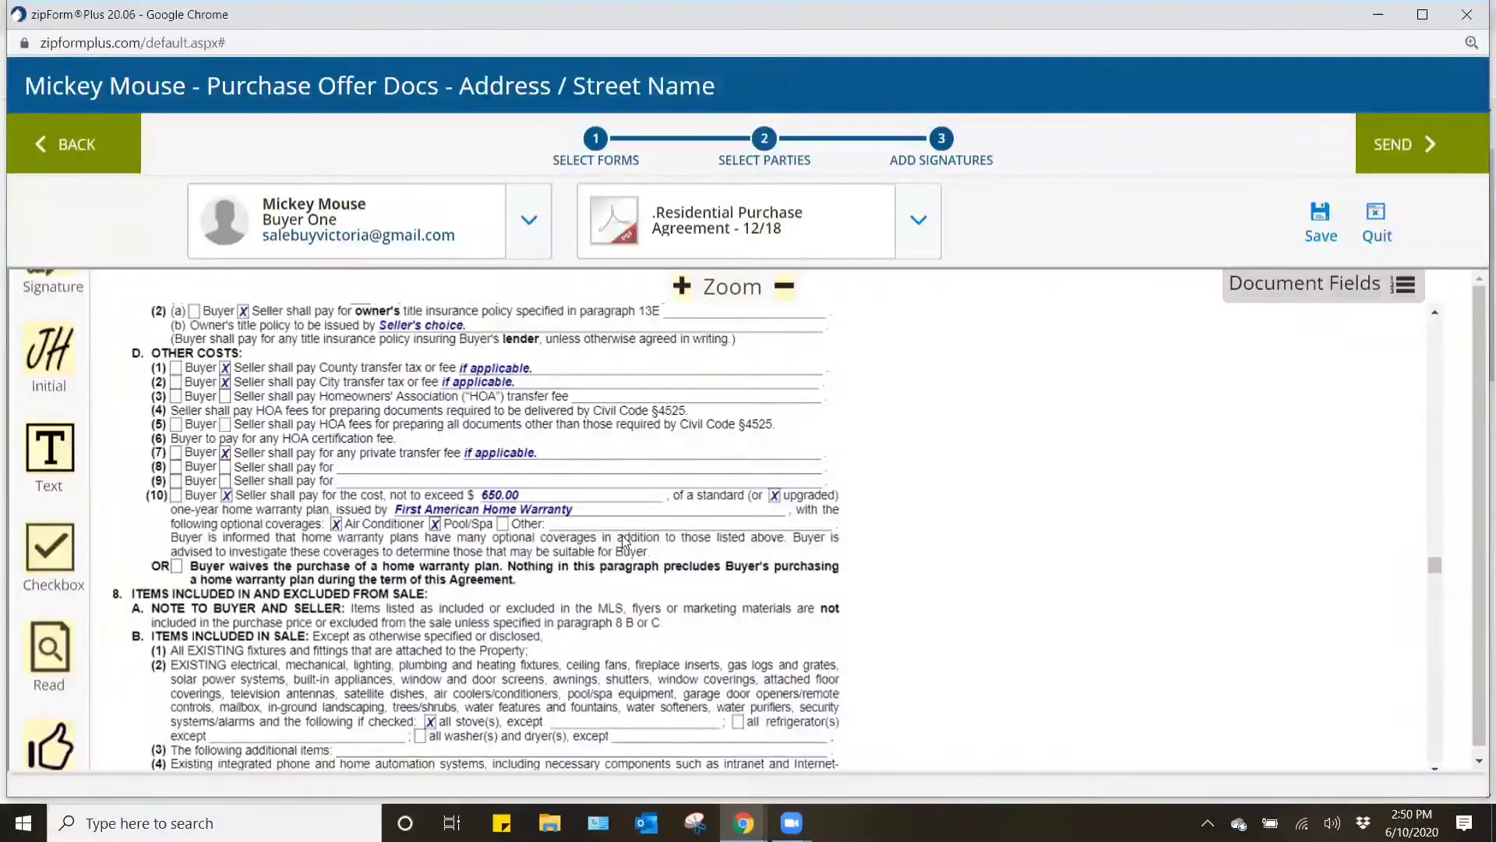
scroll(627, 541, "down", 9)
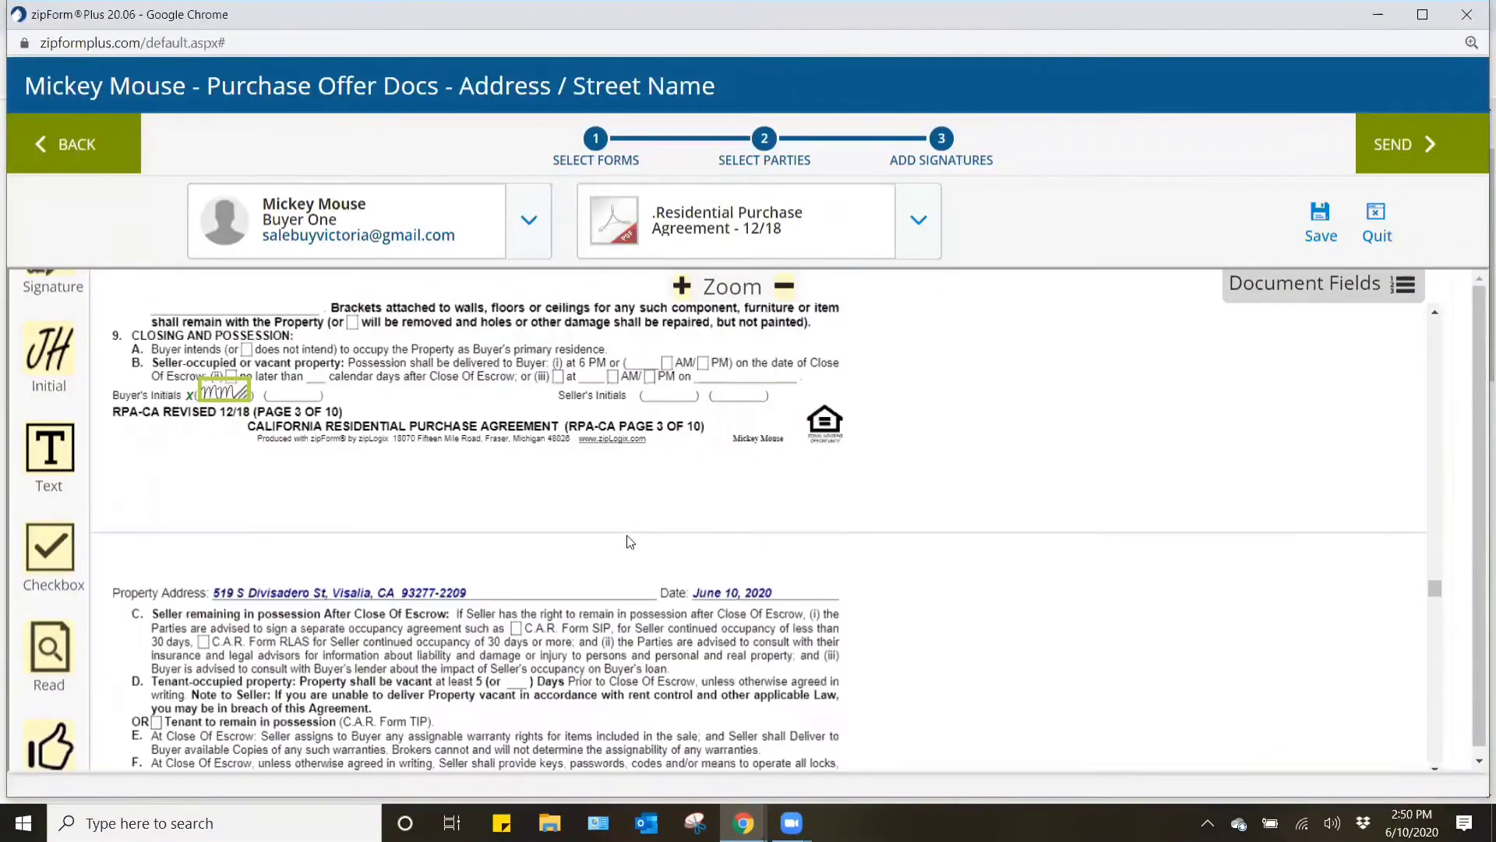
scroll(630, 538, "down", 10)
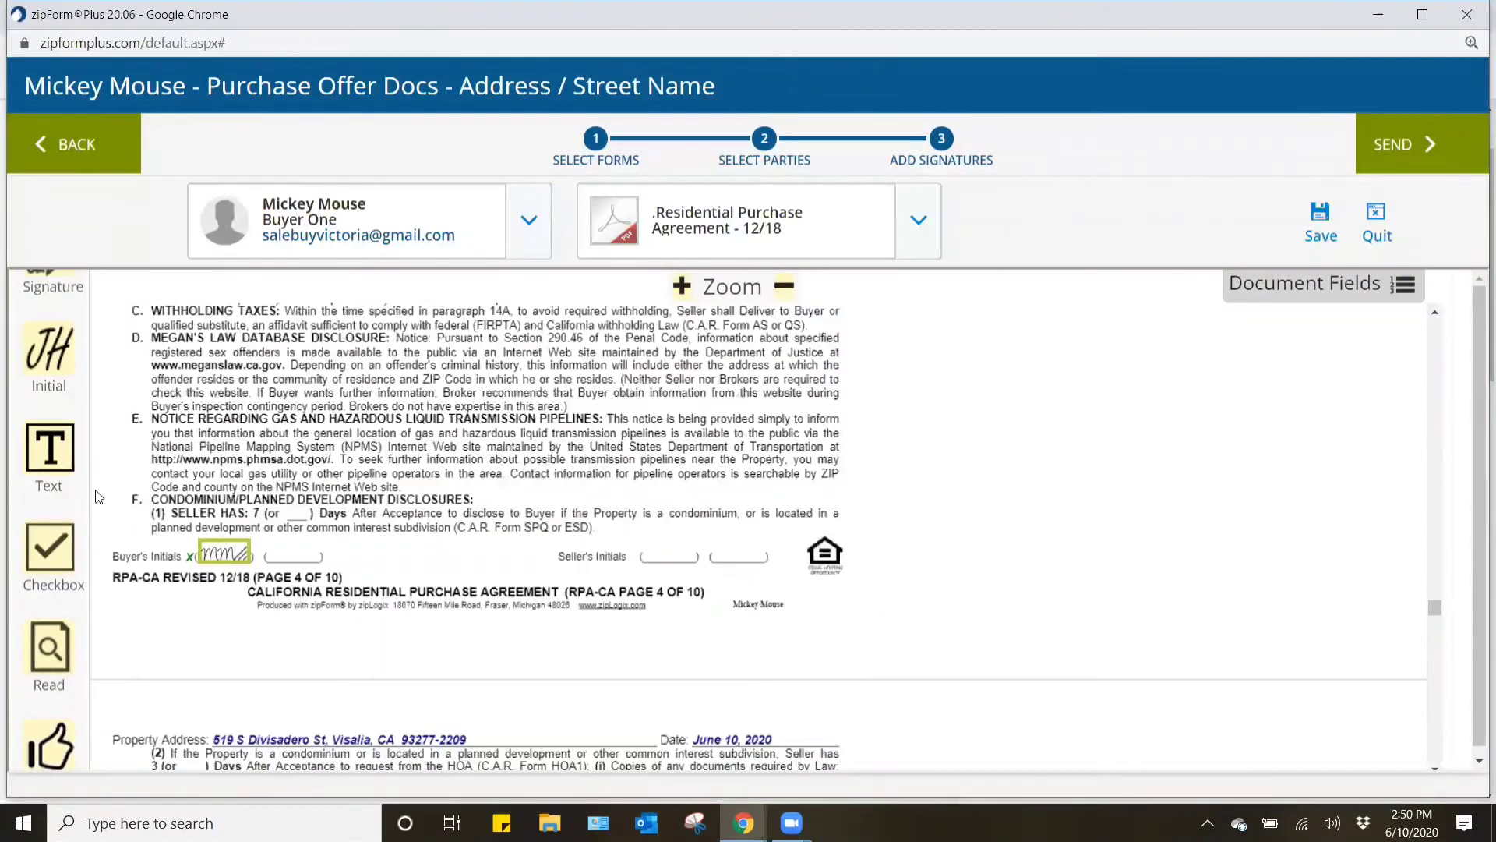
scroll(450, 512, "down", 6)
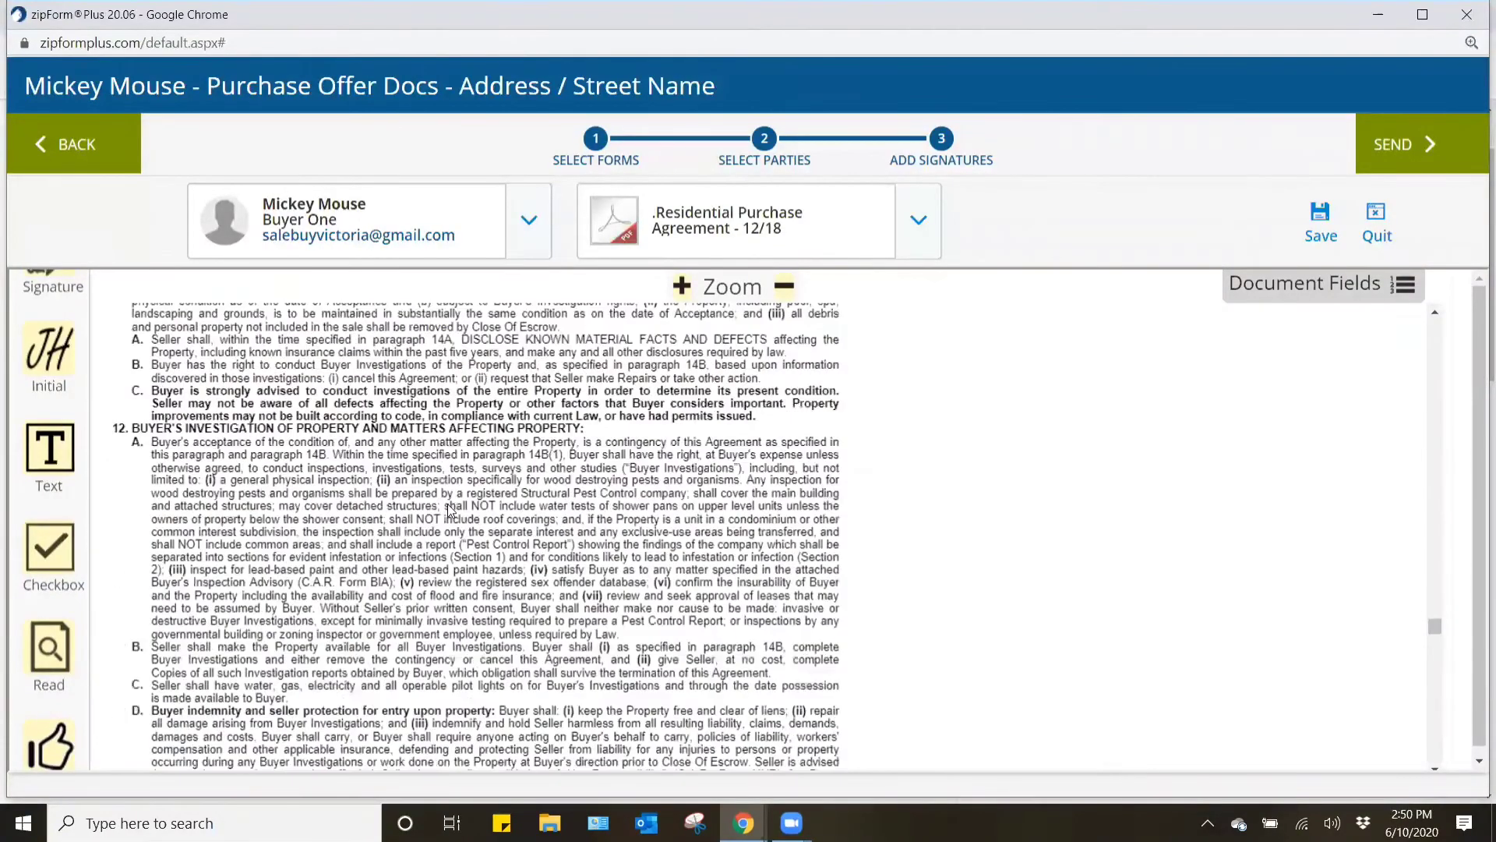
scroll(446, 509, "down", 9)
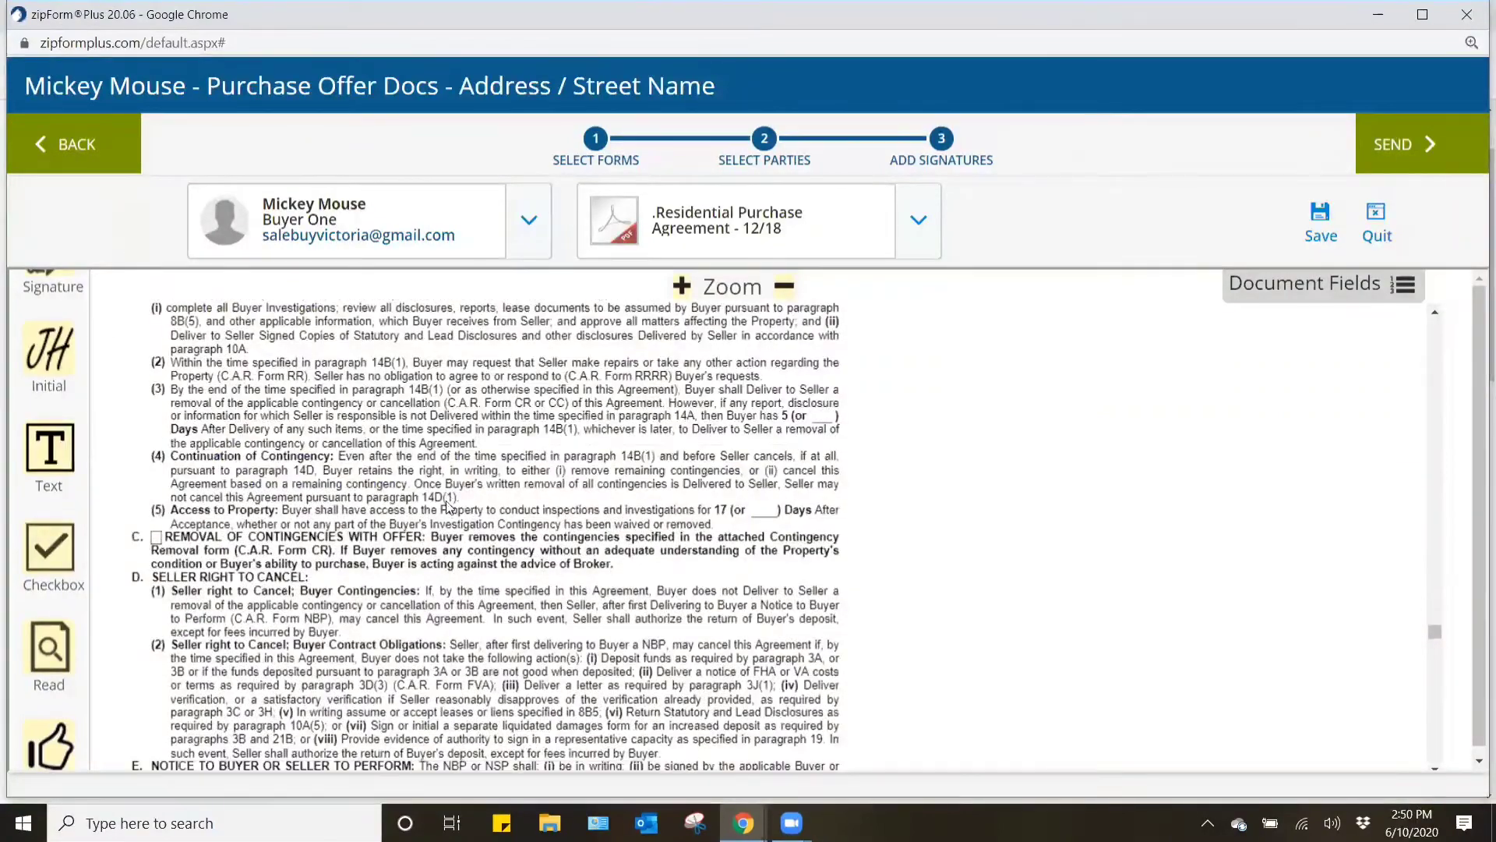
scroll(448, 507, "down", 10)
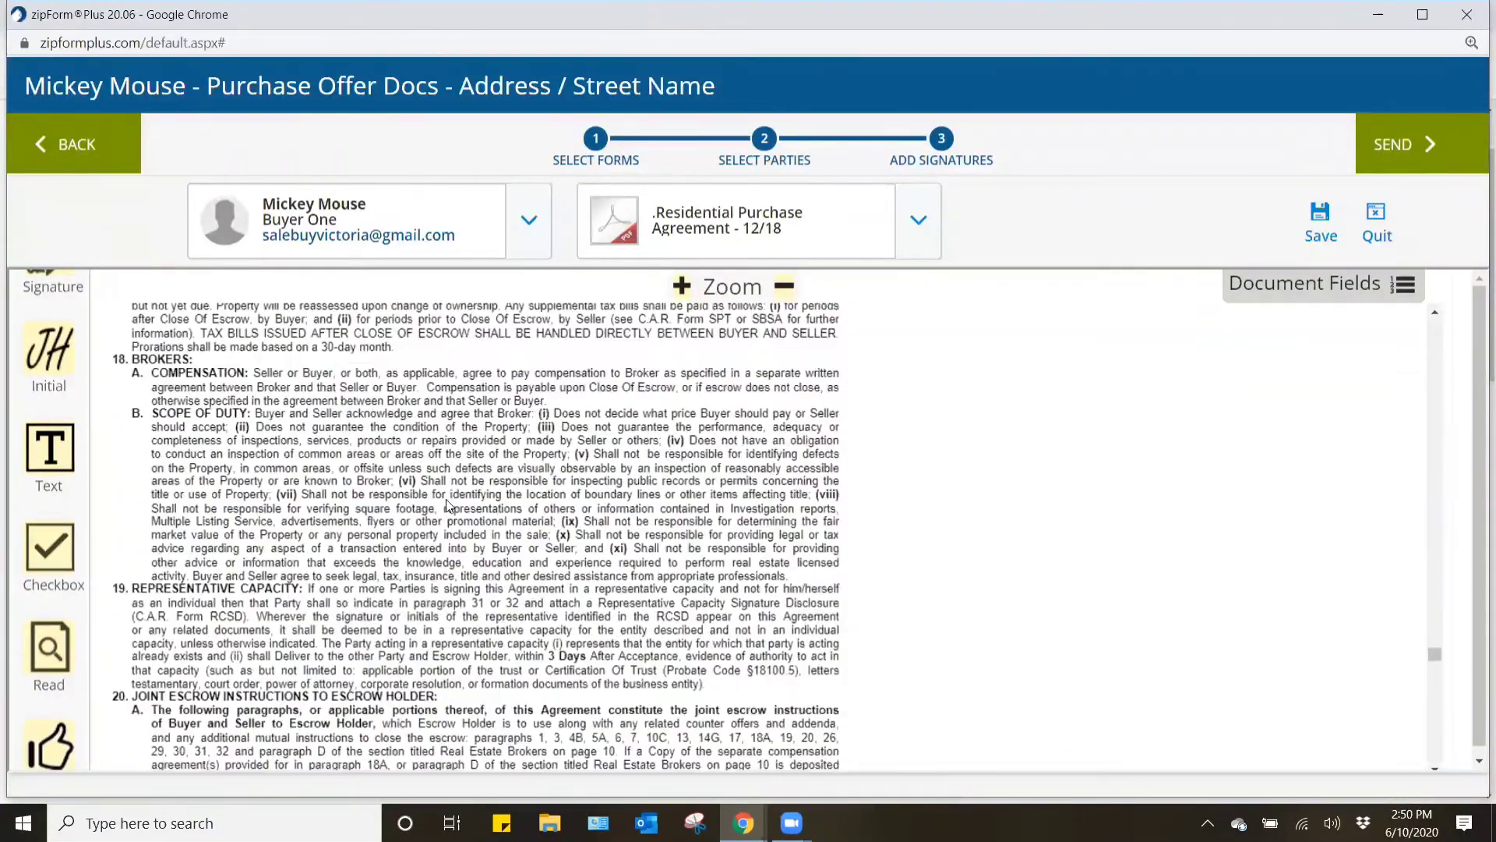
scroll(449, 505, "down", 5)
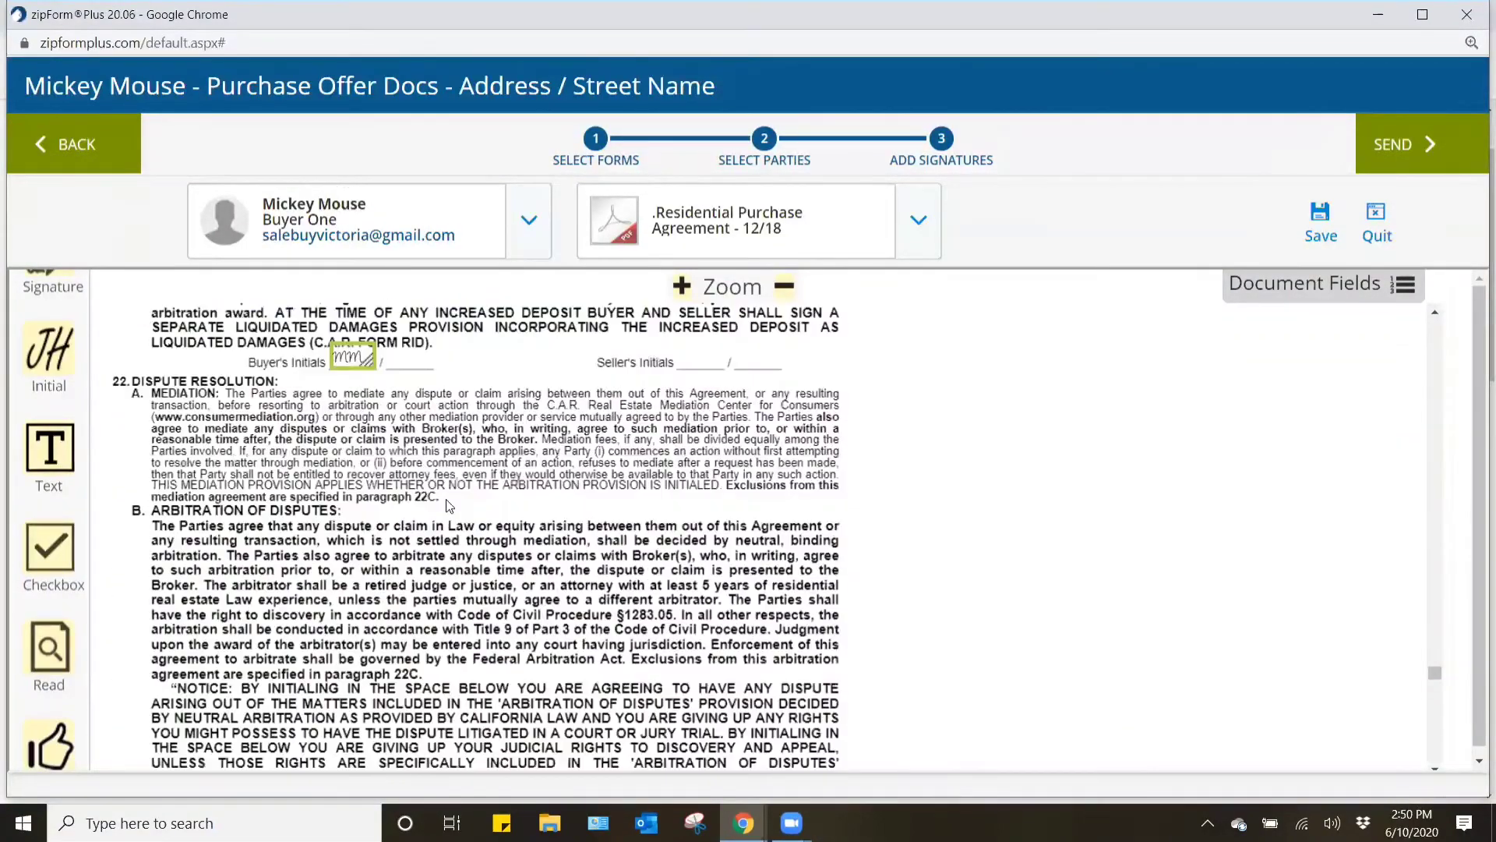
scroll(456, 508, "down", 15)
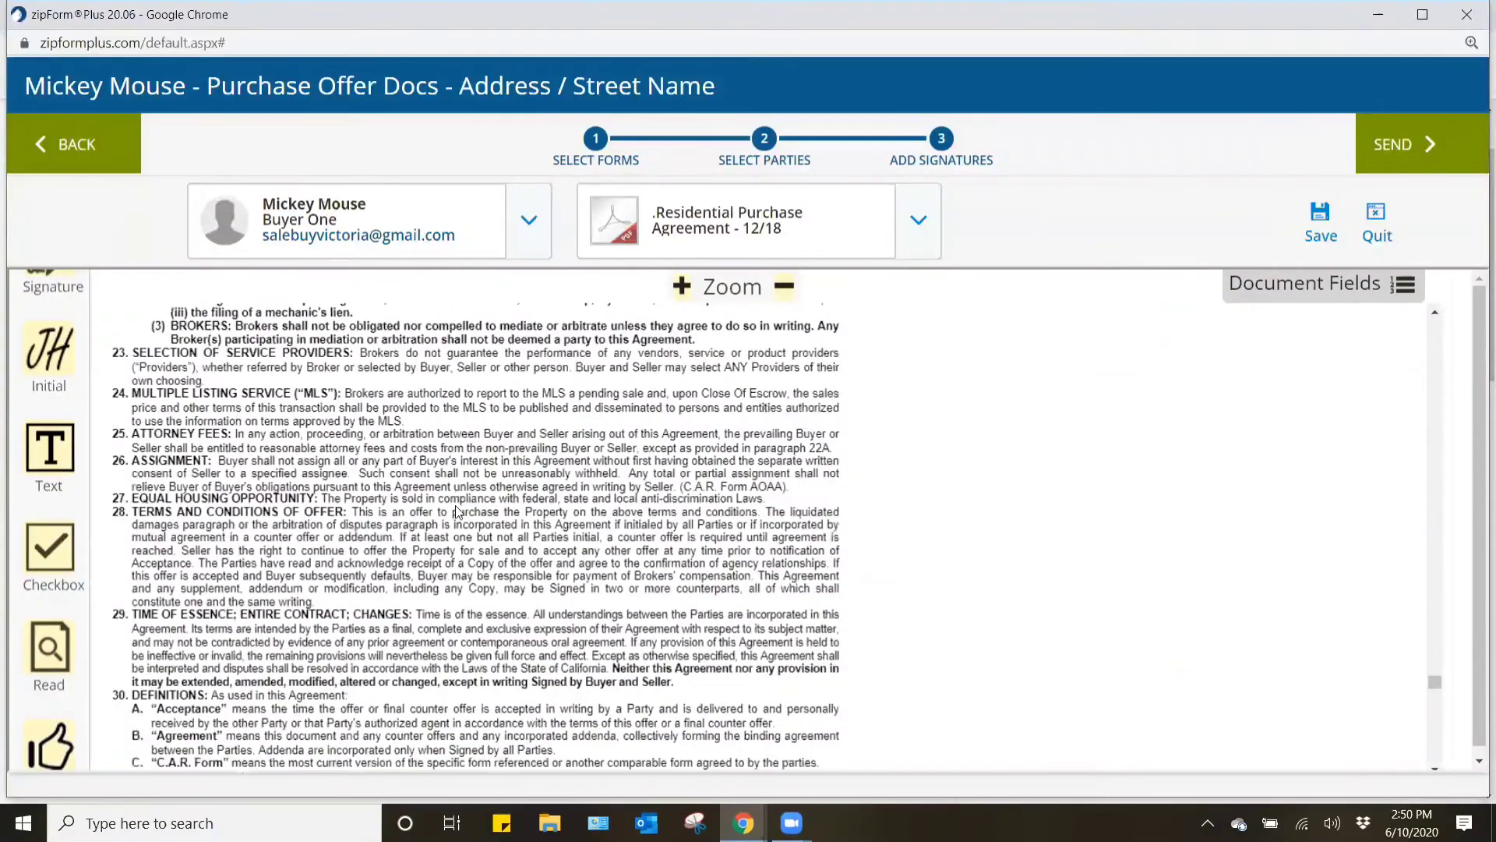
scroll(458, 511, "down", 20)
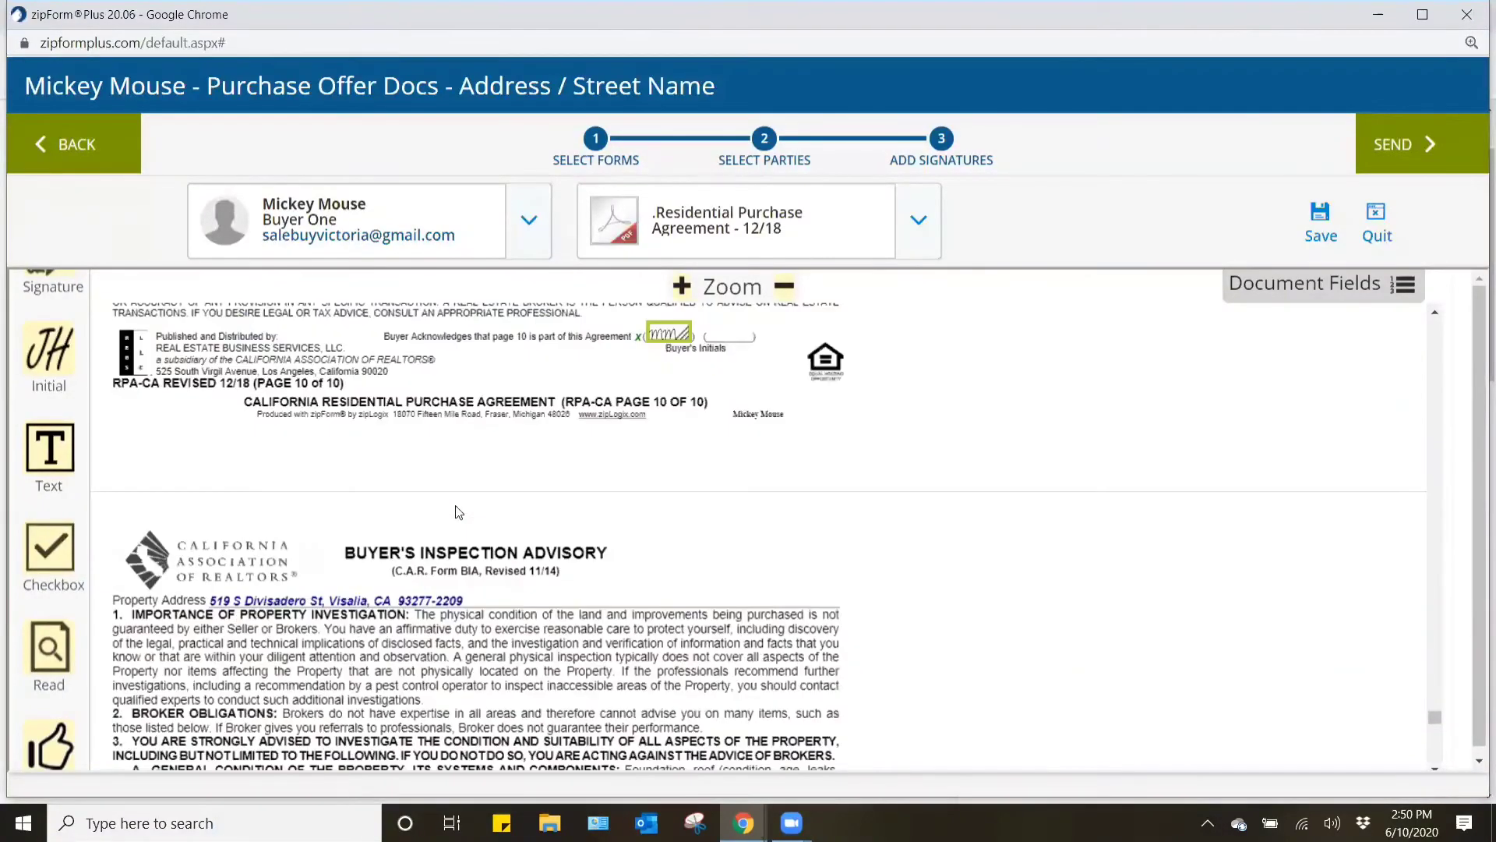
scroll(464, 524, "down", 15)
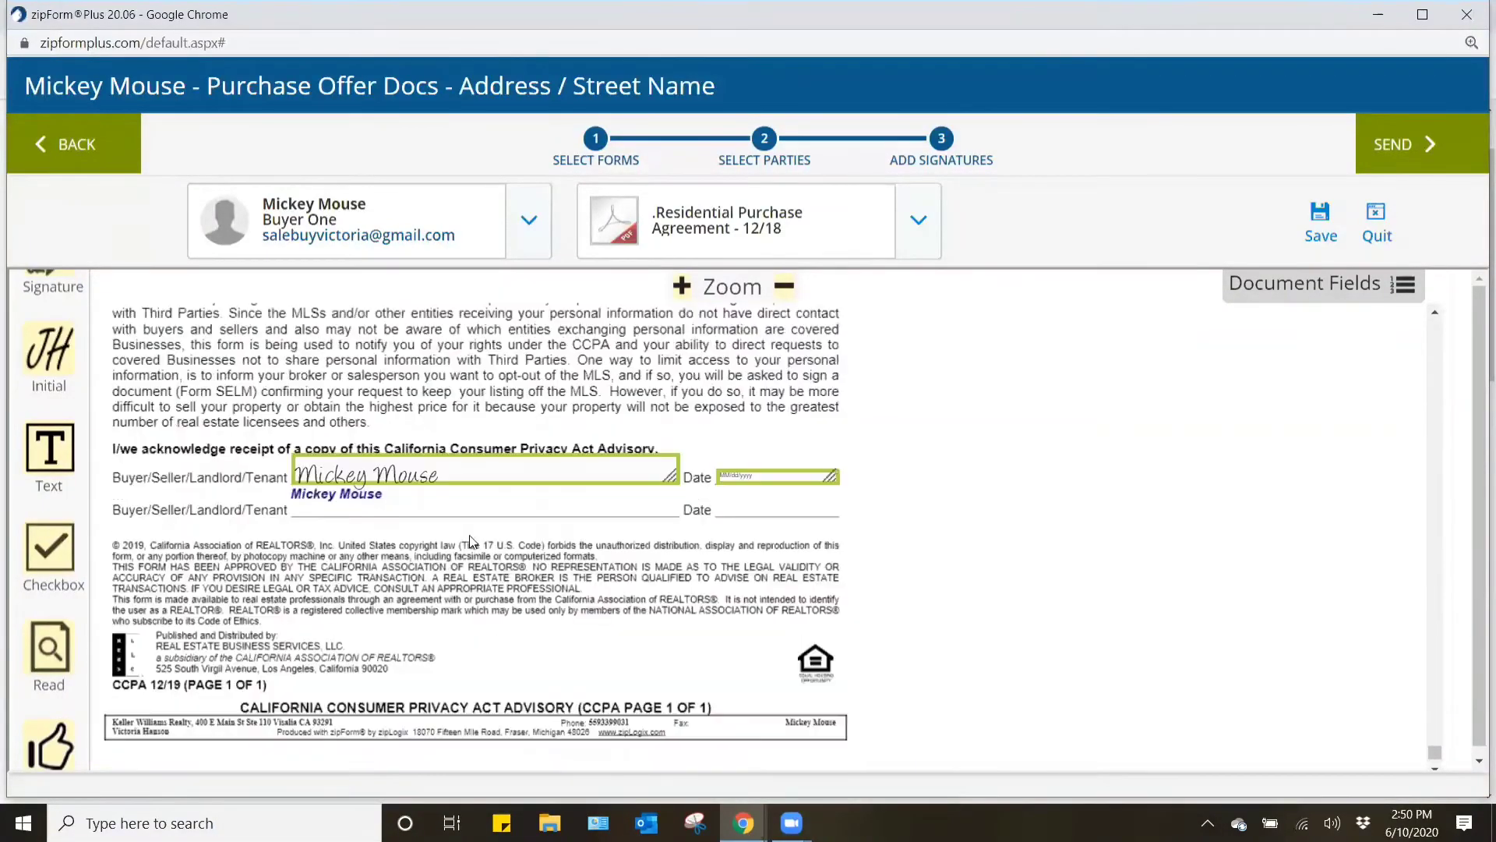
scroll(1003, 619, "up", 20)
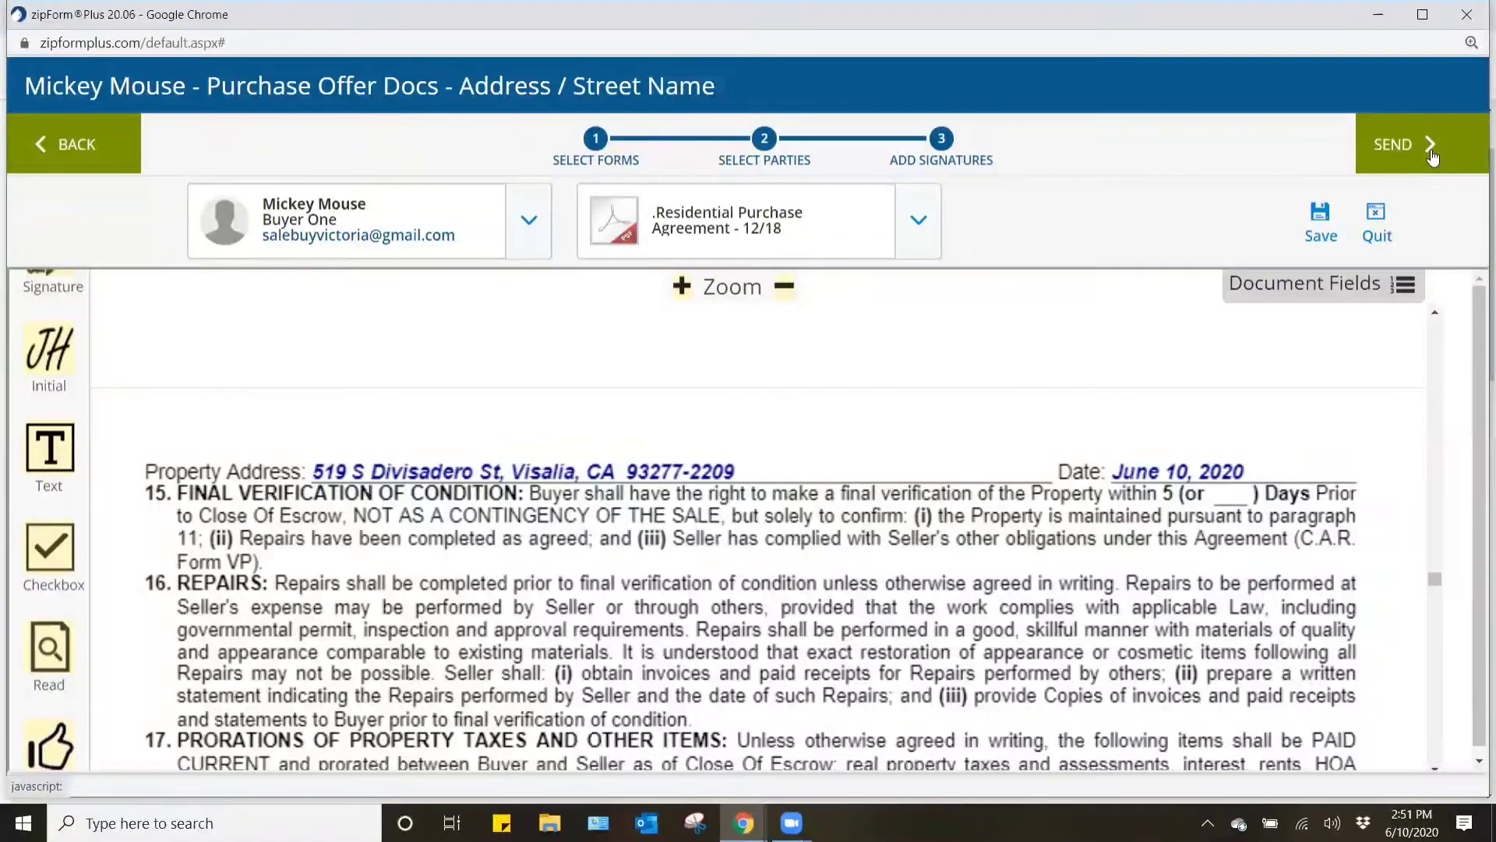
- Leave the packet's e-signature process and return to the list of transactions
left_click(82, 155)
left_click(1232, 517)
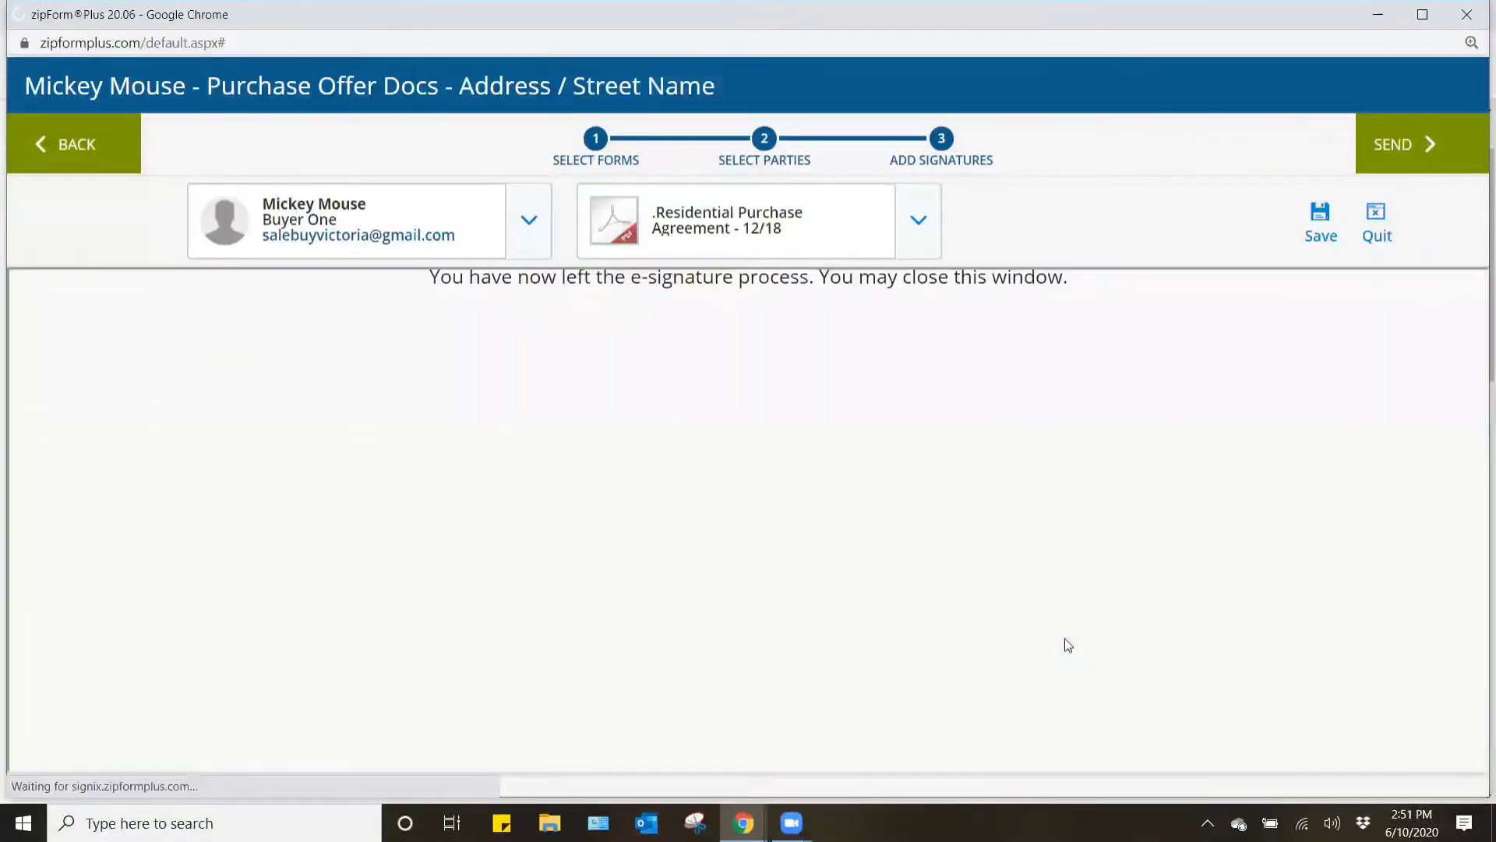
left_click(132, 194)
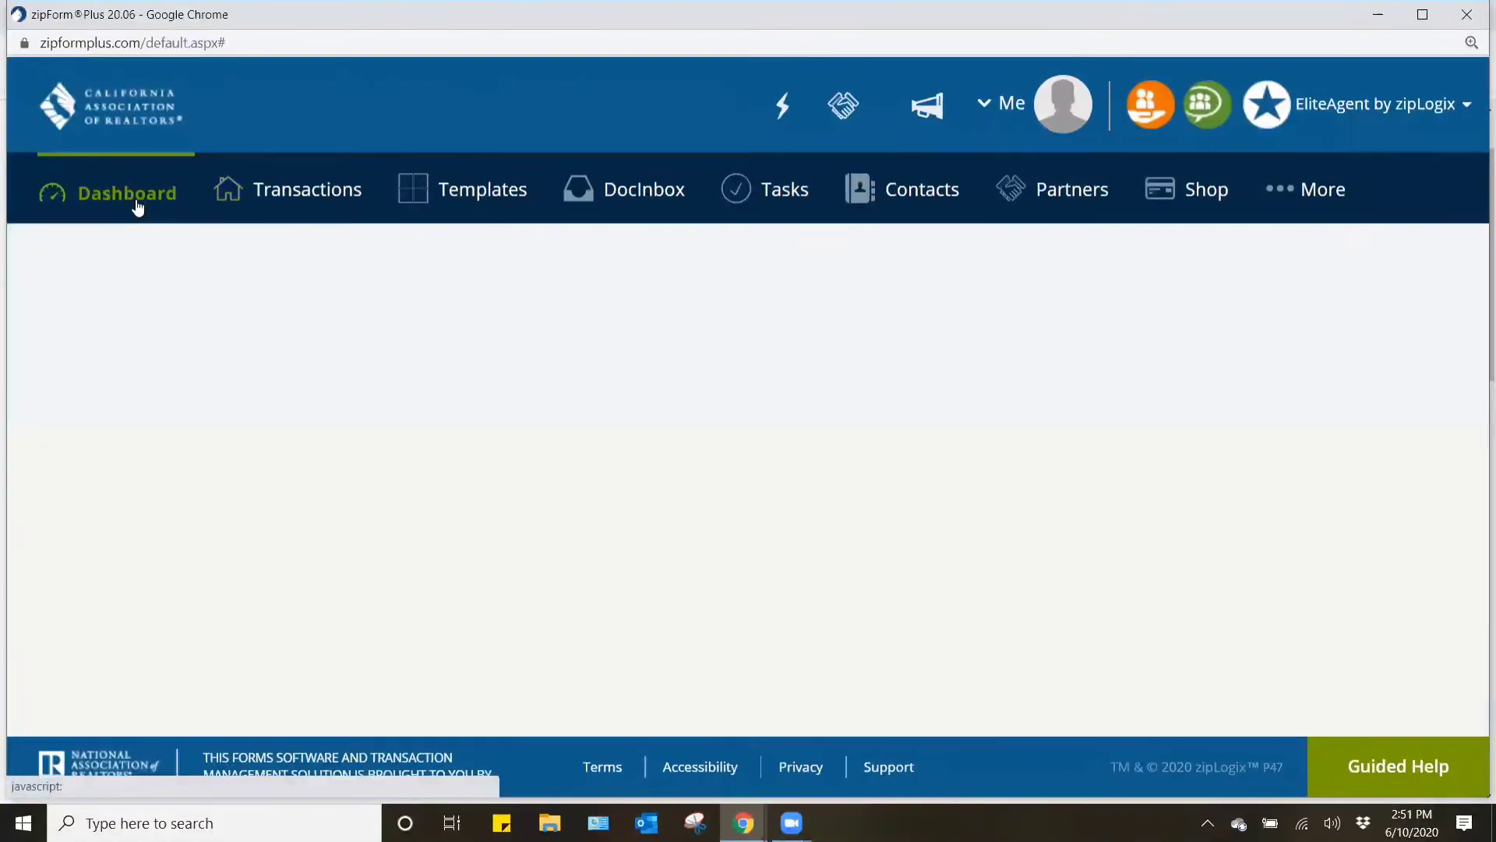
left_click(341, 192)
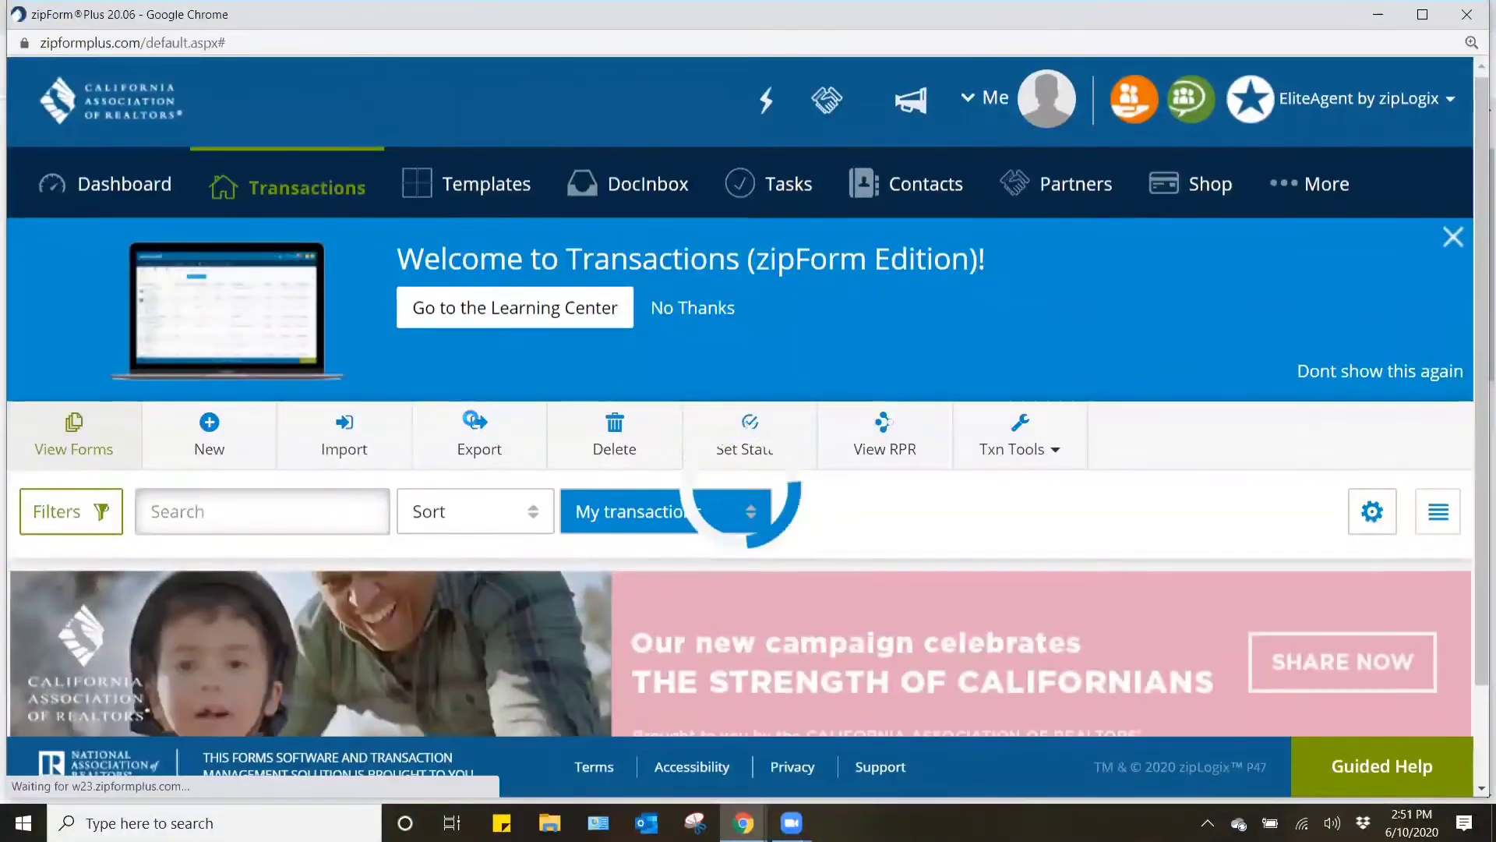
- Delete the most recently updated practice transaction, the residential purchase with a single buyer
scroll(473, 425, "down", 2)
scroll(473, 424, "down", 3)
left_click(350, 469)
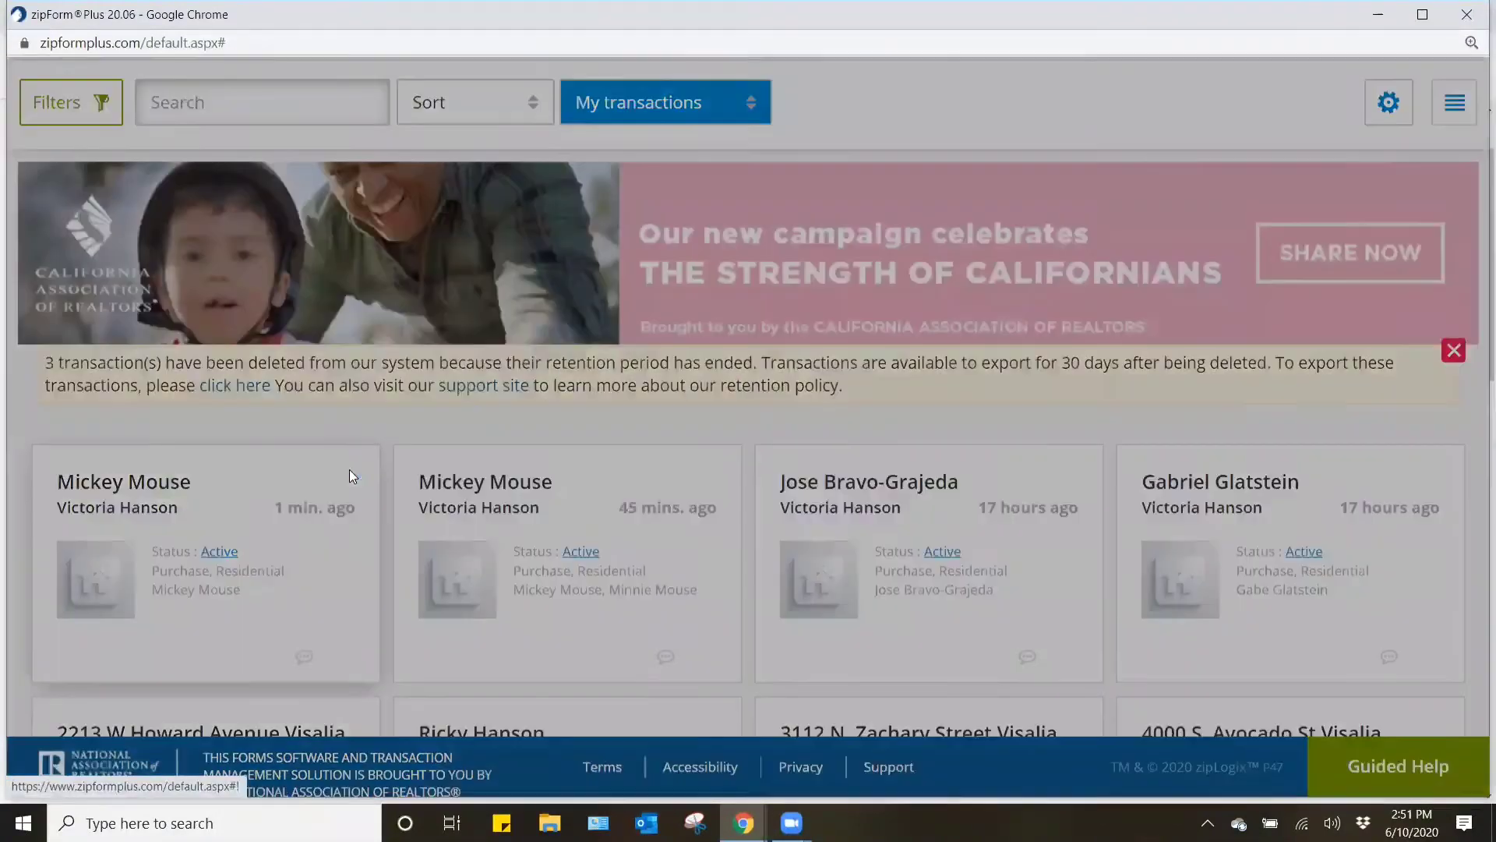
left_click(980, 322)
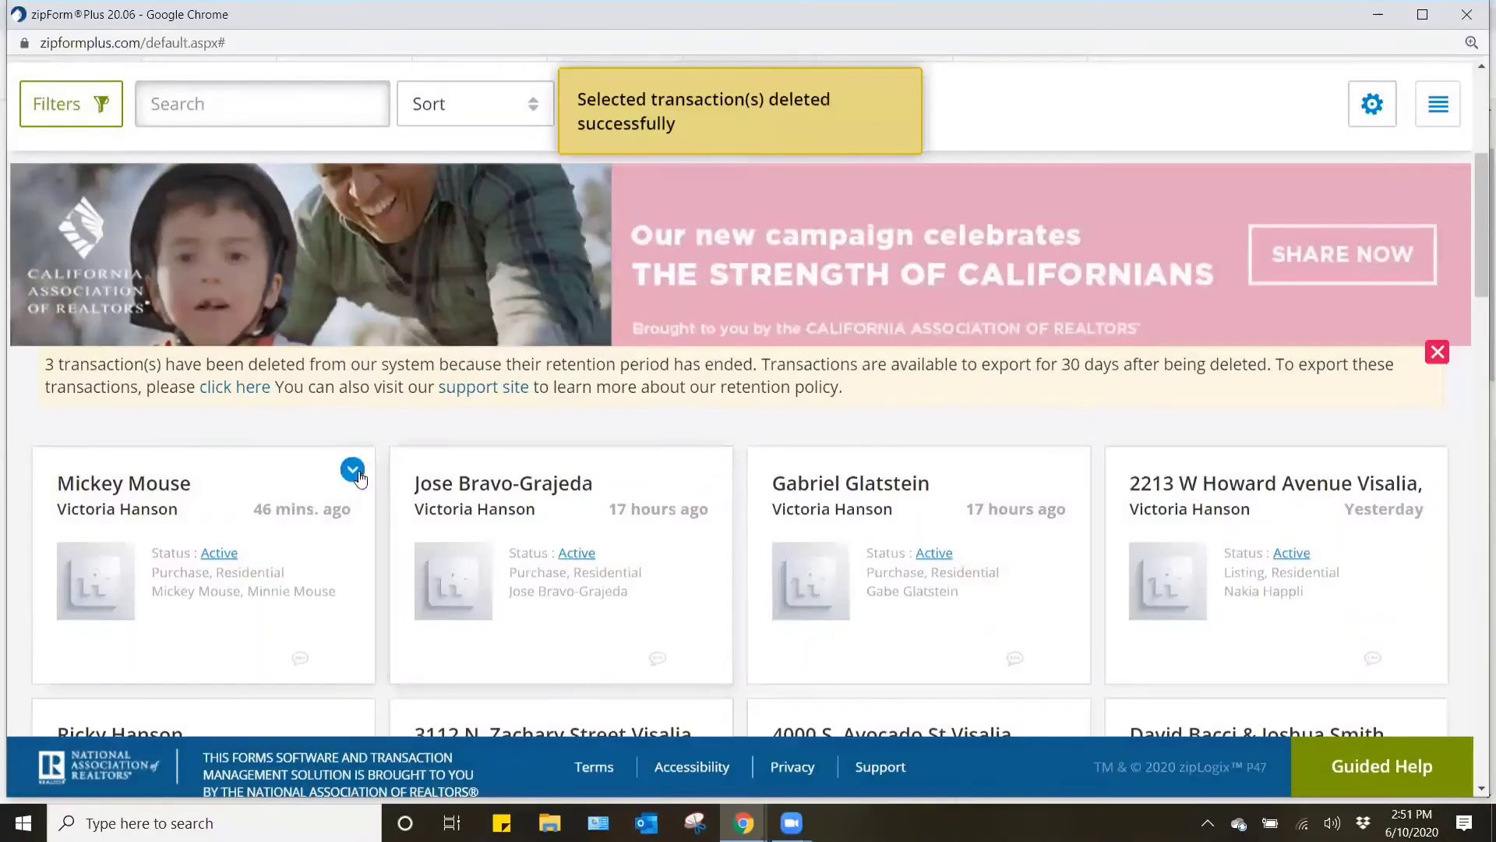
- Delete the remaining practice purchase transaction, the one with two buyers
left_click(352, 469)
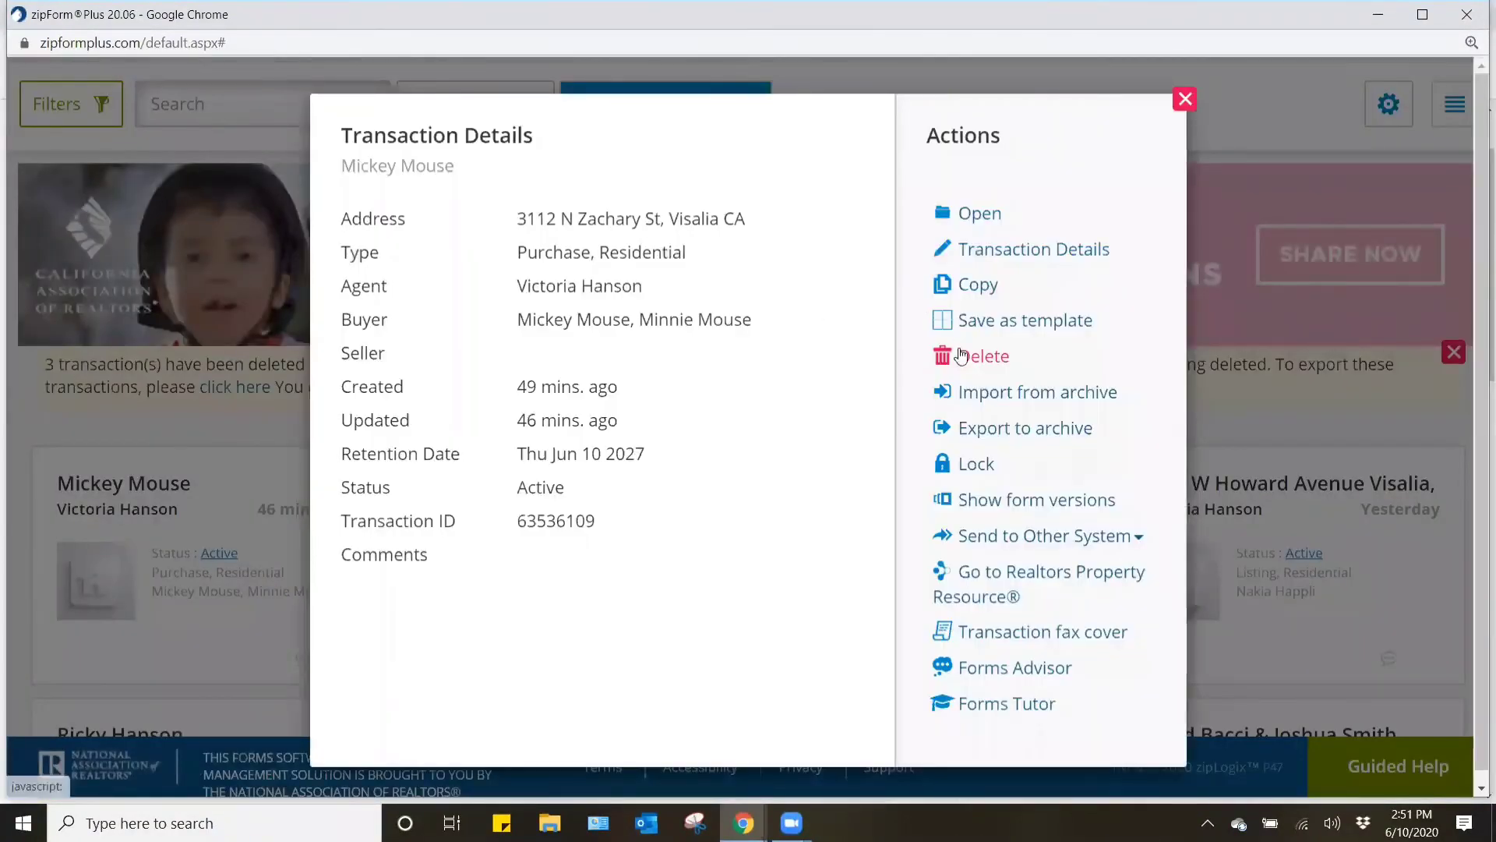
left_click(970, 357)
left_click(969, 258)
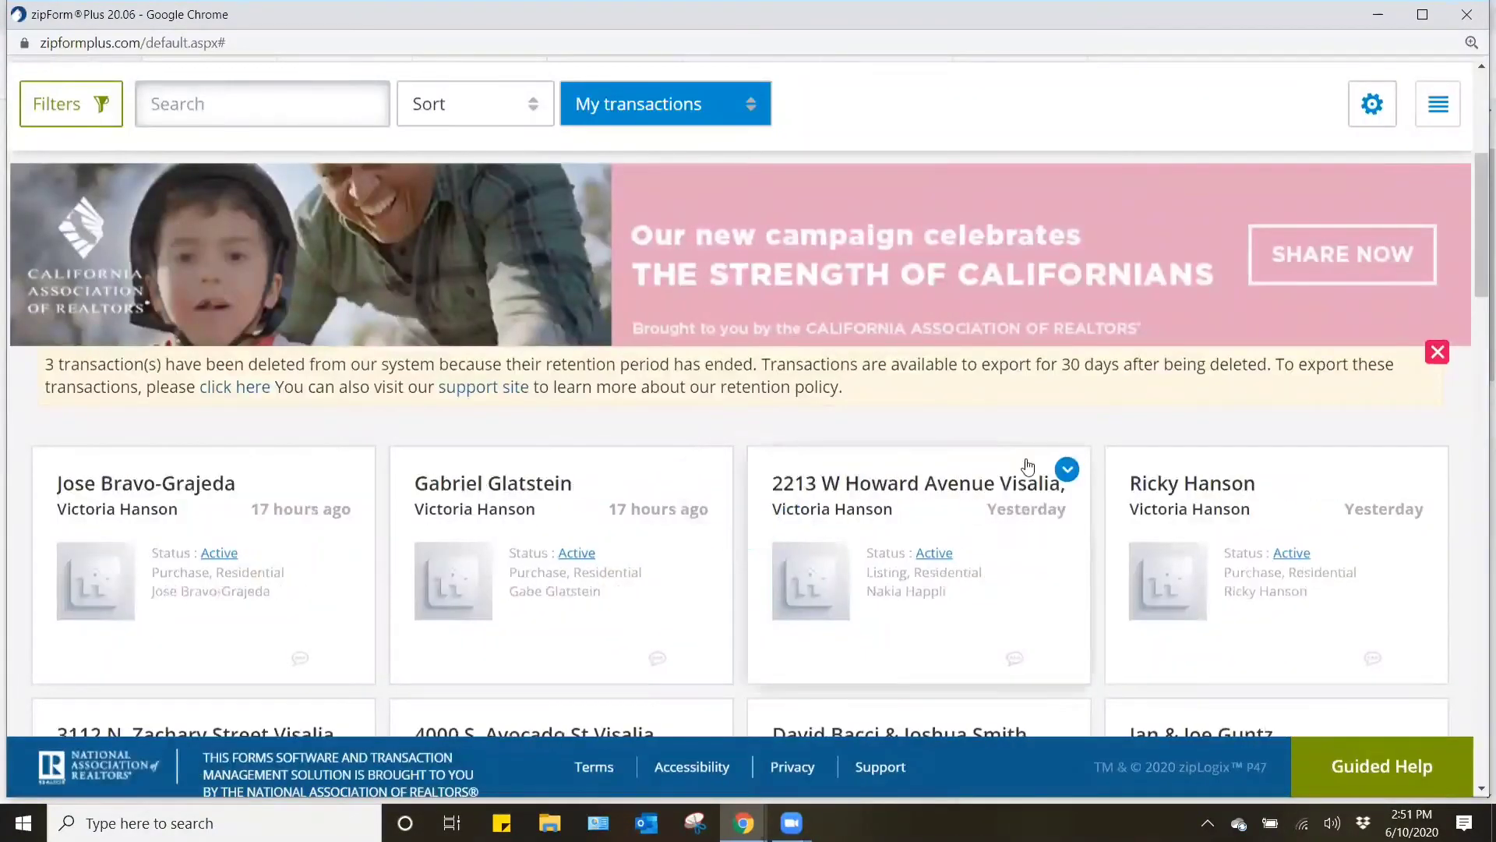